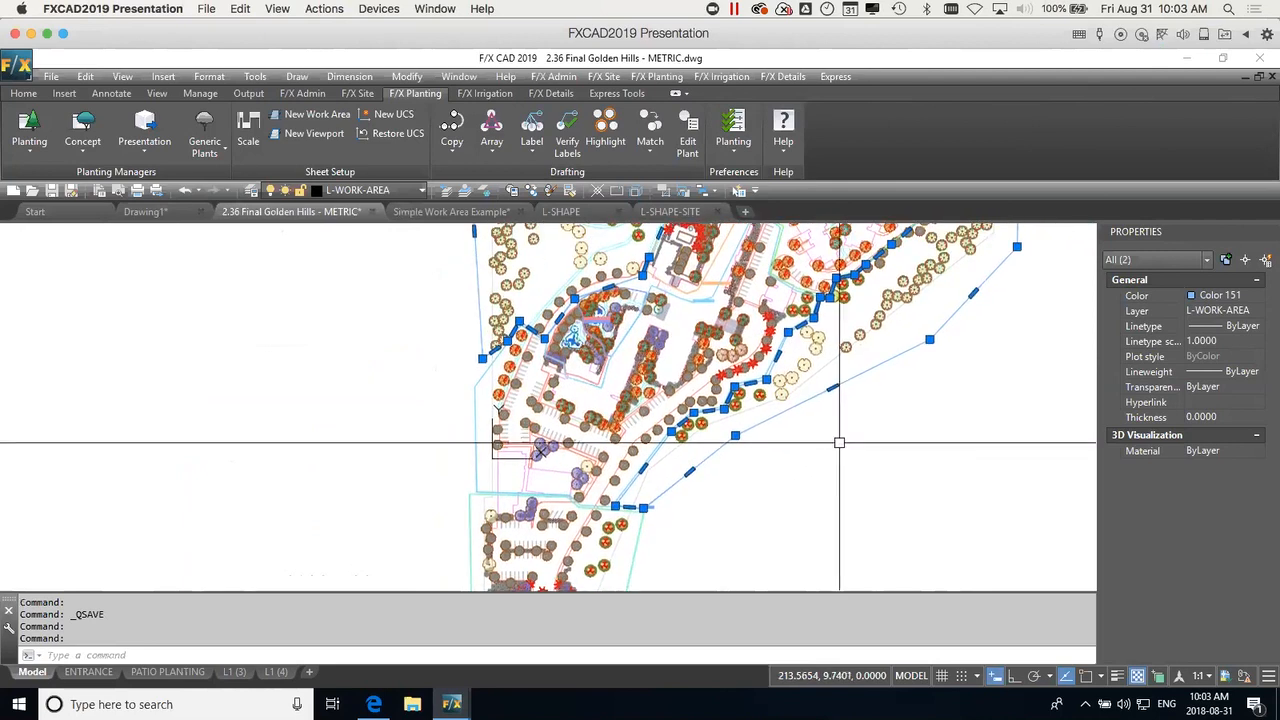
Clear the work area selection and open the ENTRANCE layout at the empty space beneath its two viewports.
key("Escape")
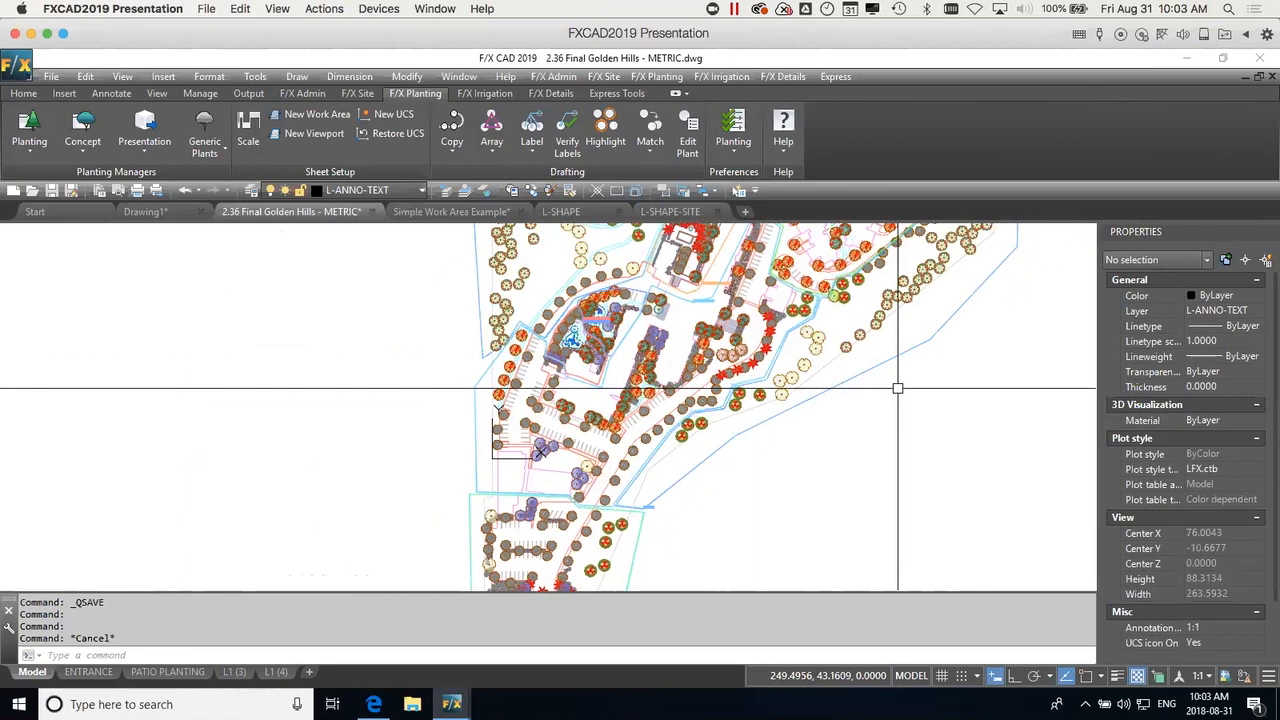
scroll(775, 469, "down", 4)
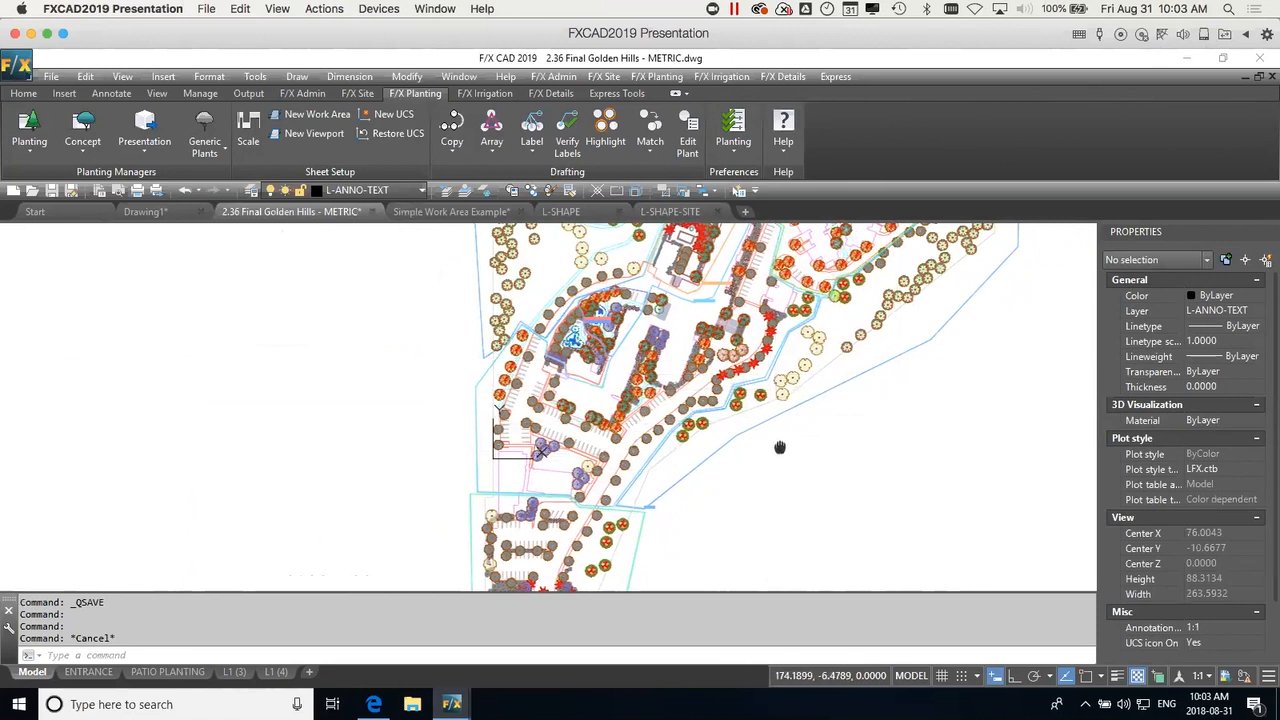
left_click(95, 671)
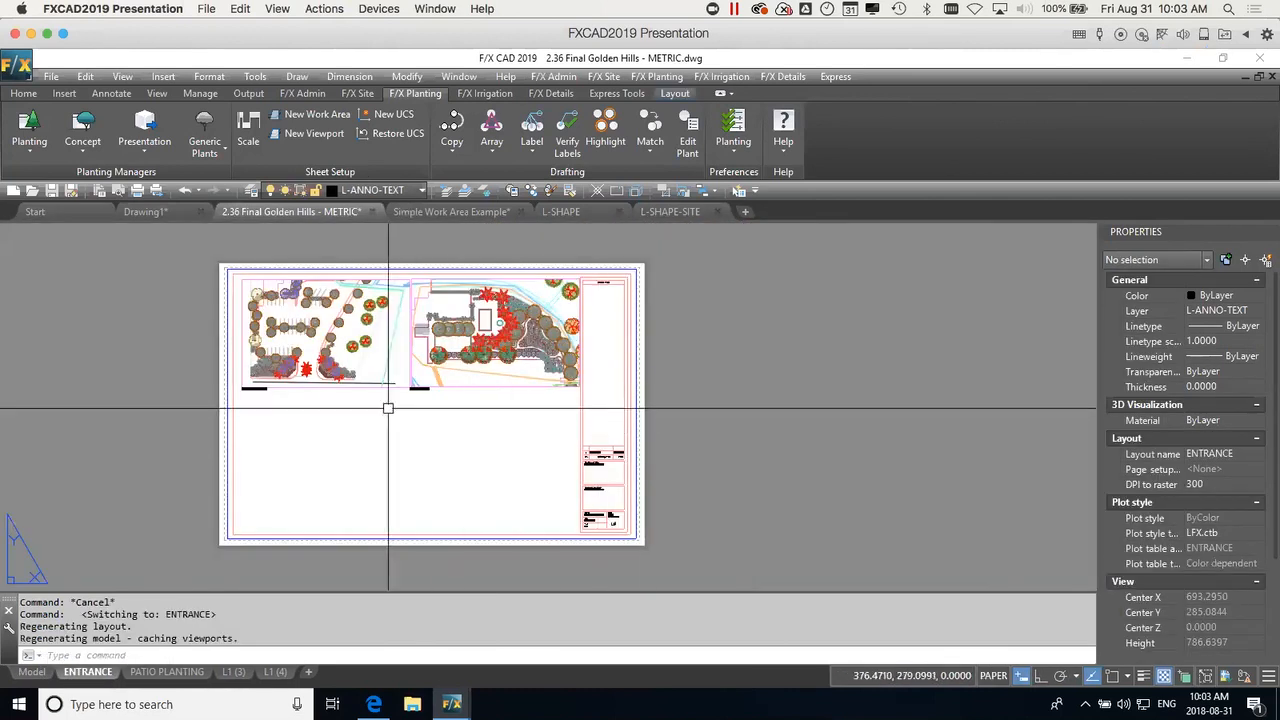
scroll(299, 396, "up", 5)
mouse_move(299, 396)
middle_mouse_down()
mouse_move(351, 451)
mouse_move(292, 507)
mouse_move(309, 491)
middle_mouse_up()
scroll(405, 473, "down", 3)
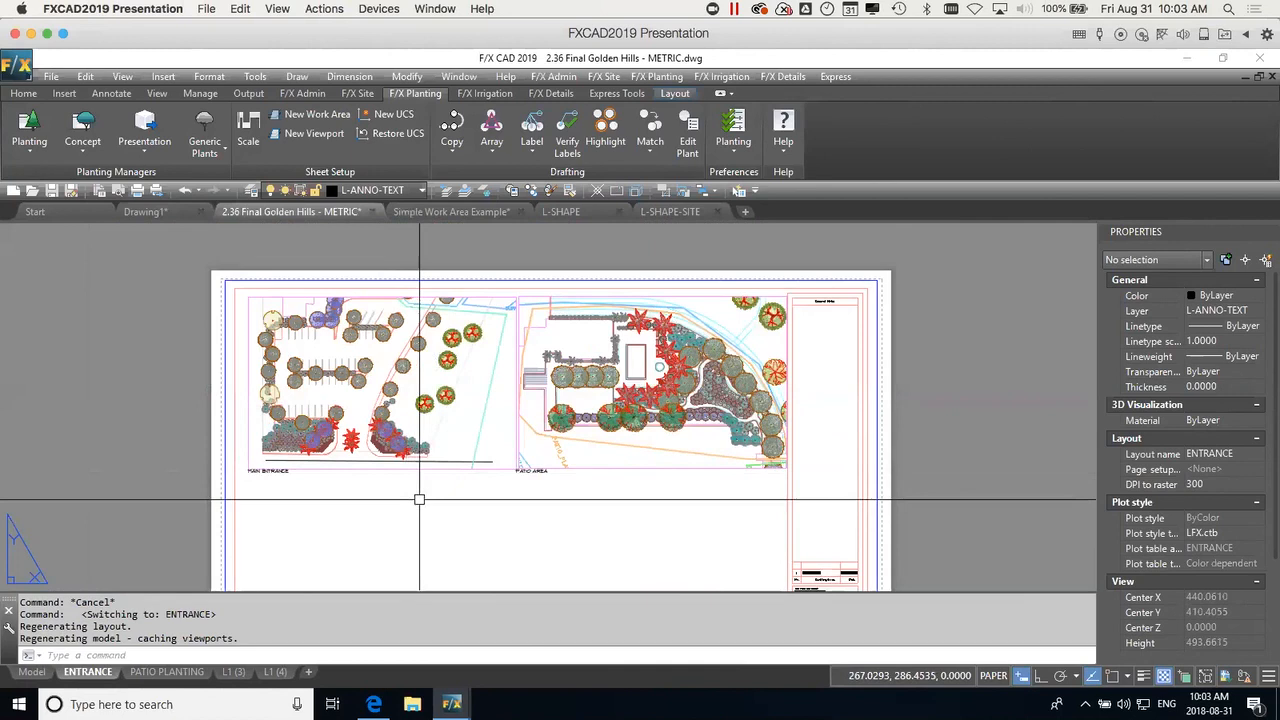
middle_click_drag(424, 472, 430, 428)
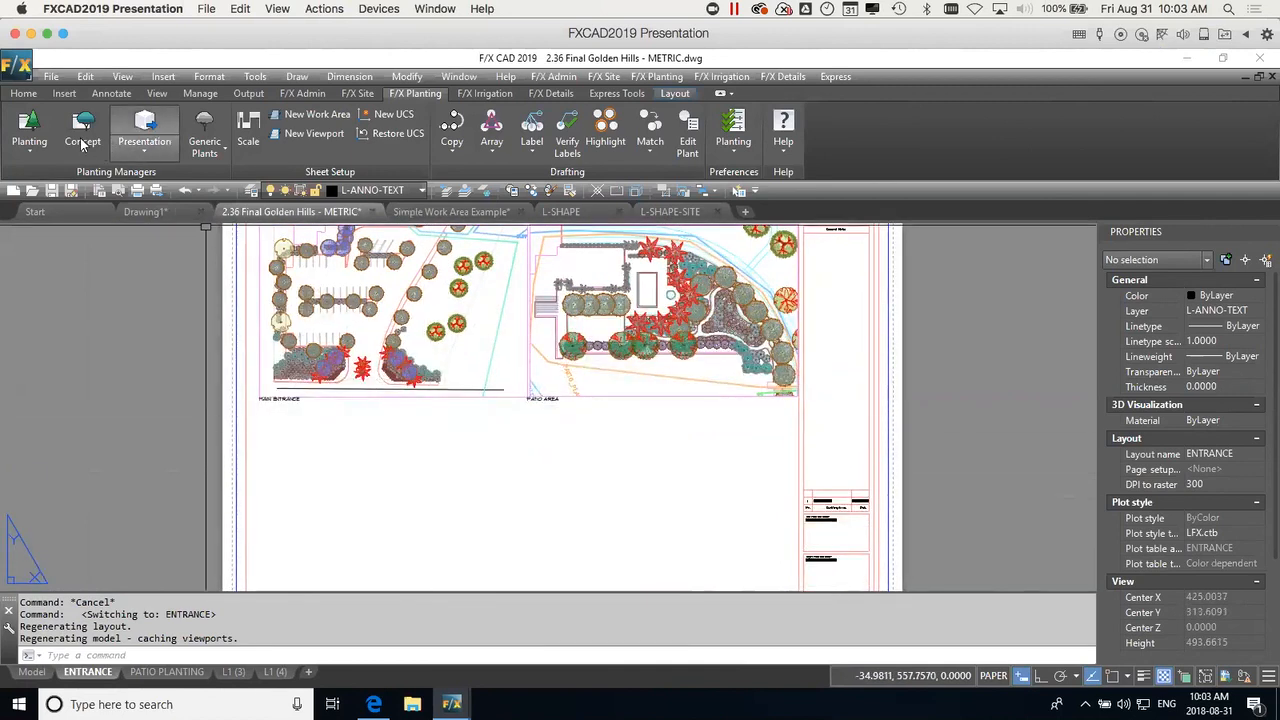
Generate a plant schedule for the Entrance work area in the drawing and place it below the Main Entrance viewport.
left_click(29, 140)
left_click(38, 212)
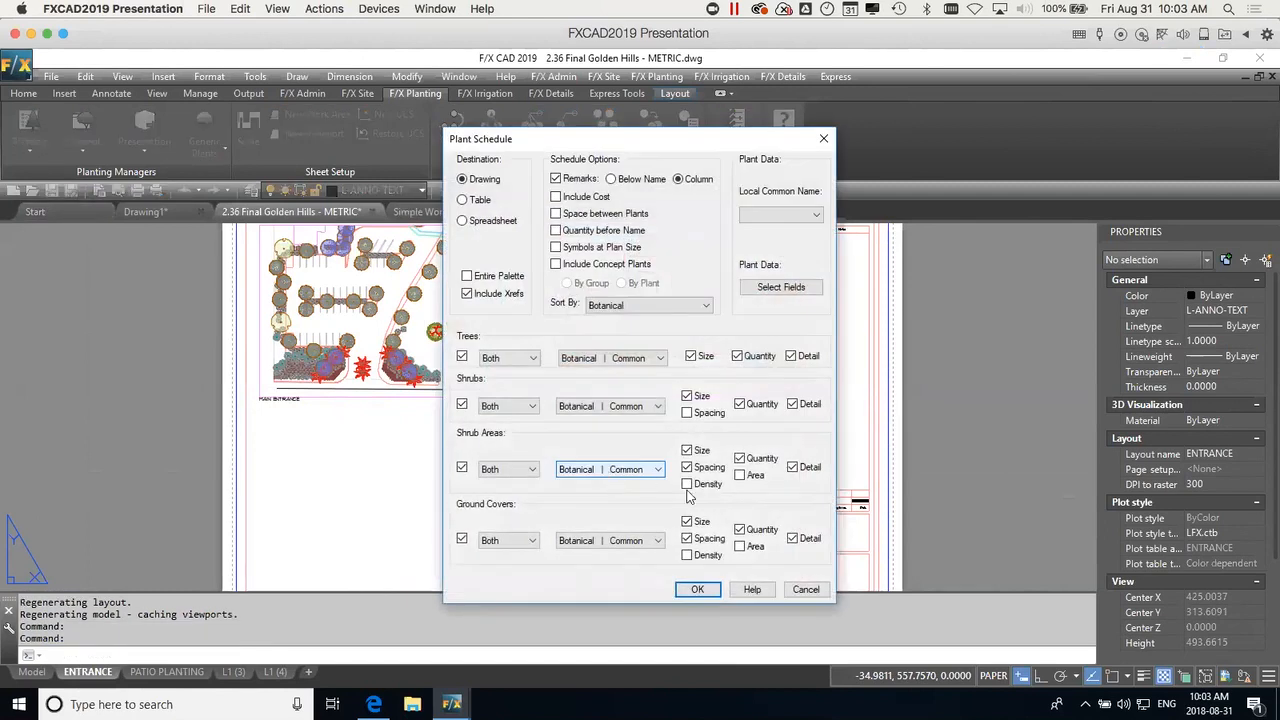
left_click(697, 583)
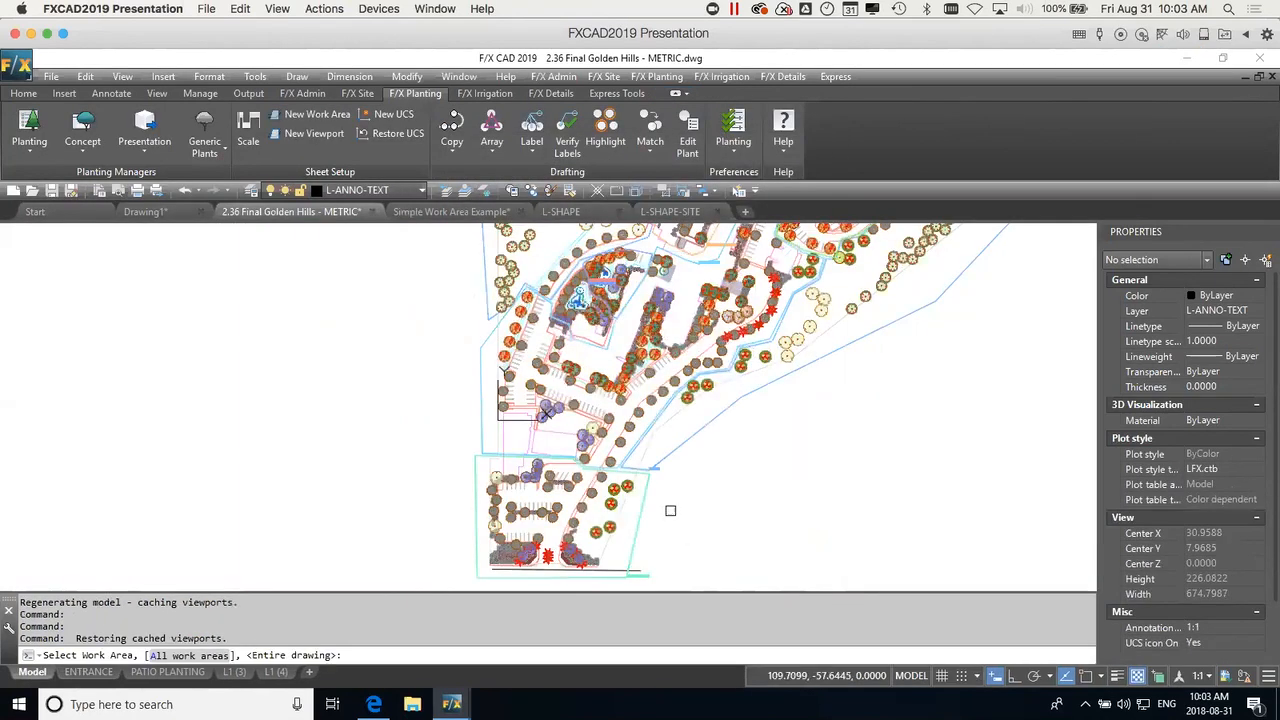
key("Return")
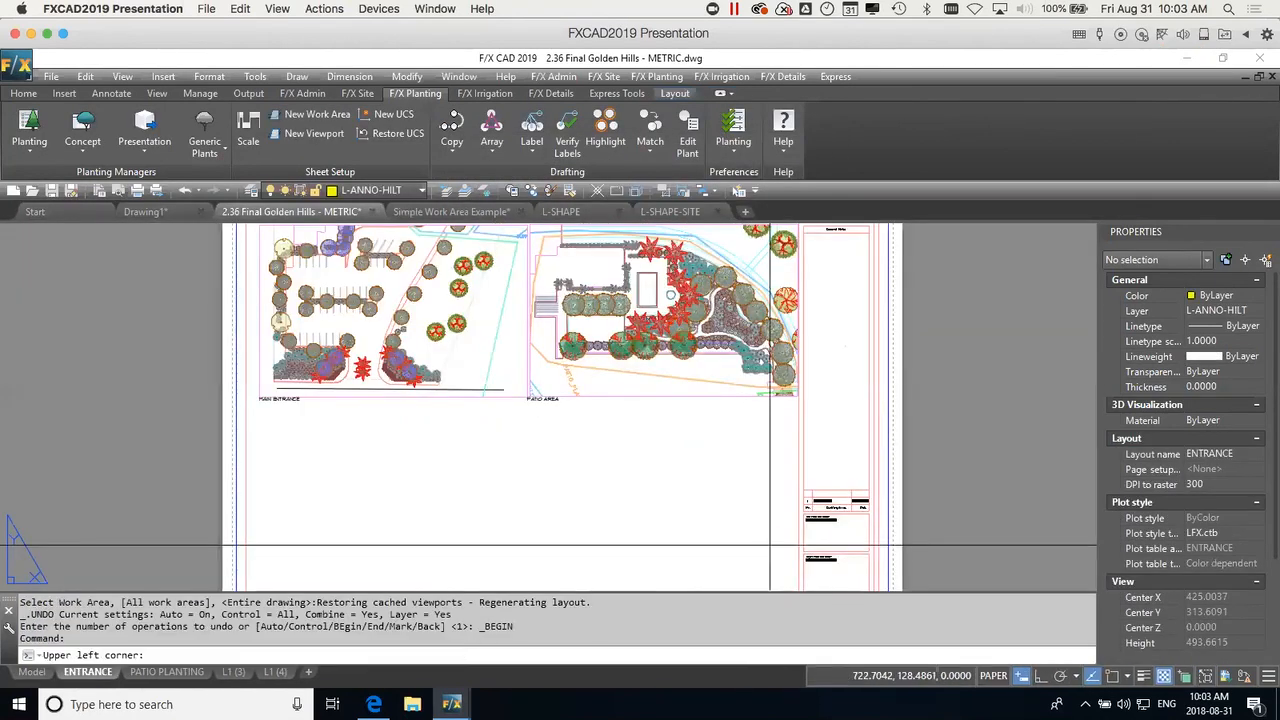
left_click(257, 414)
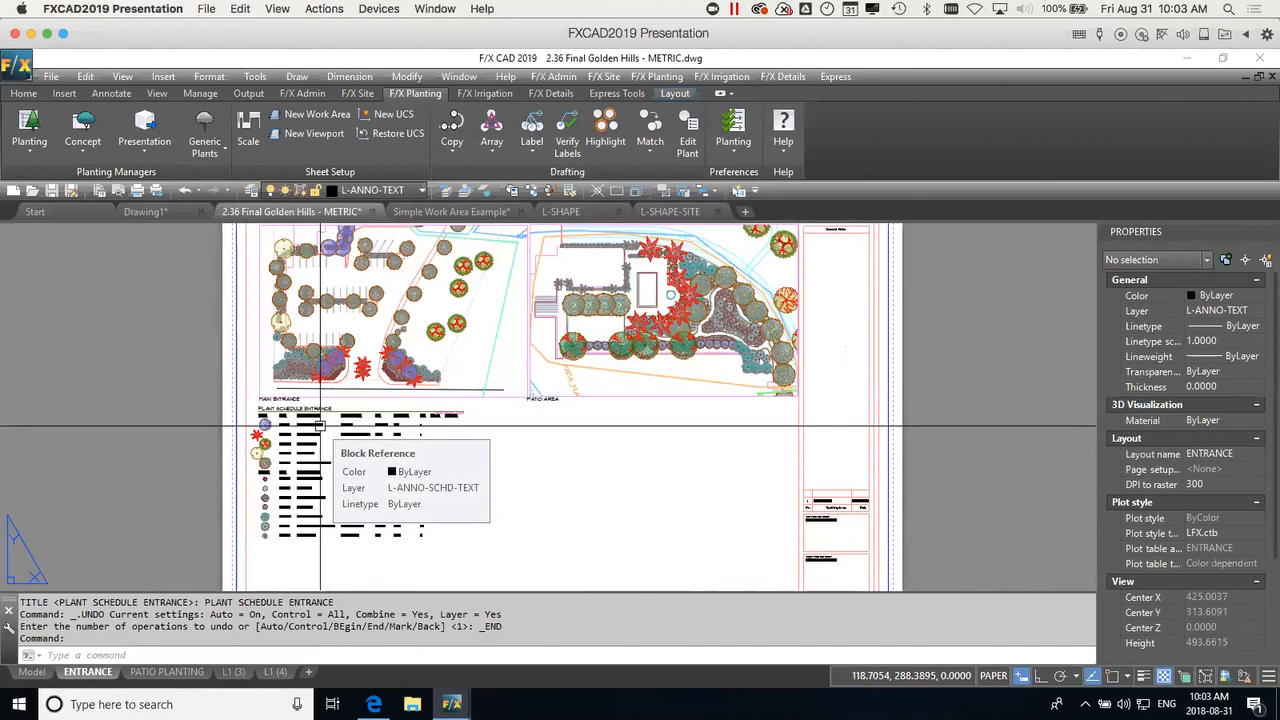
Generate a plant schedule for the Patio Planting work area and place it below the Patio Area viewport.
double_click(415, 408)
left_click(686, 402)
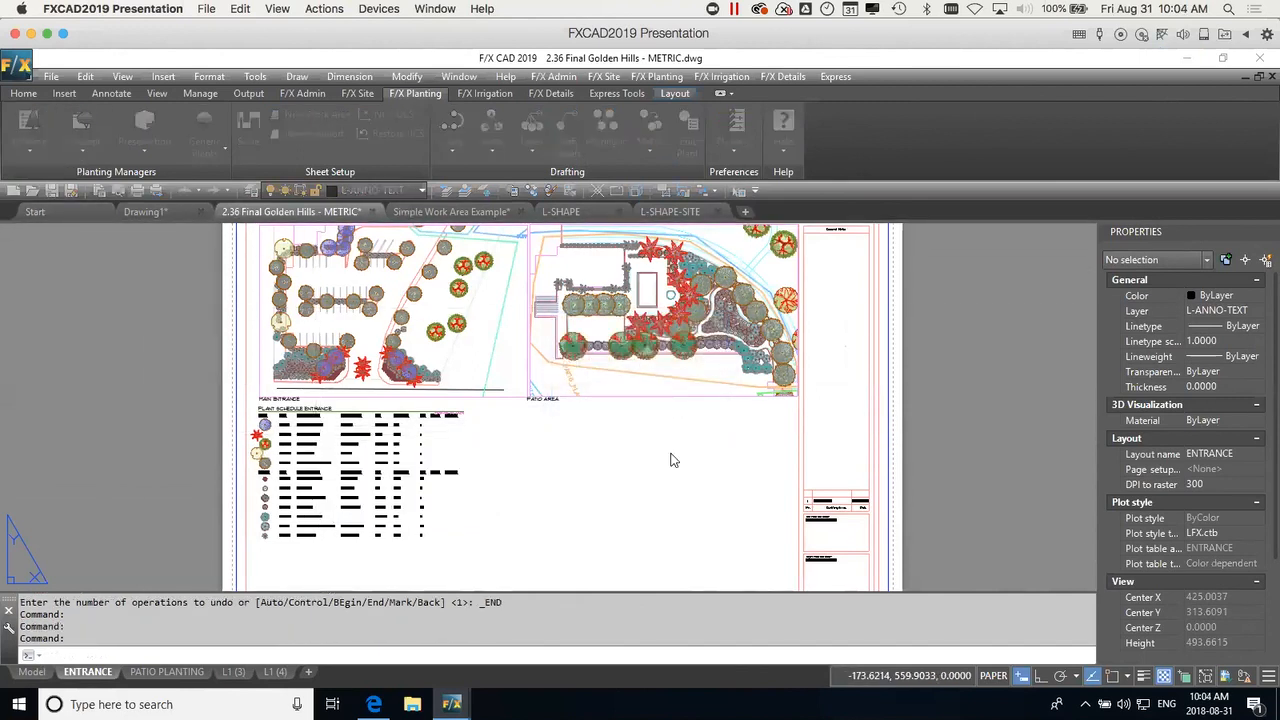
left_click(698, 590)
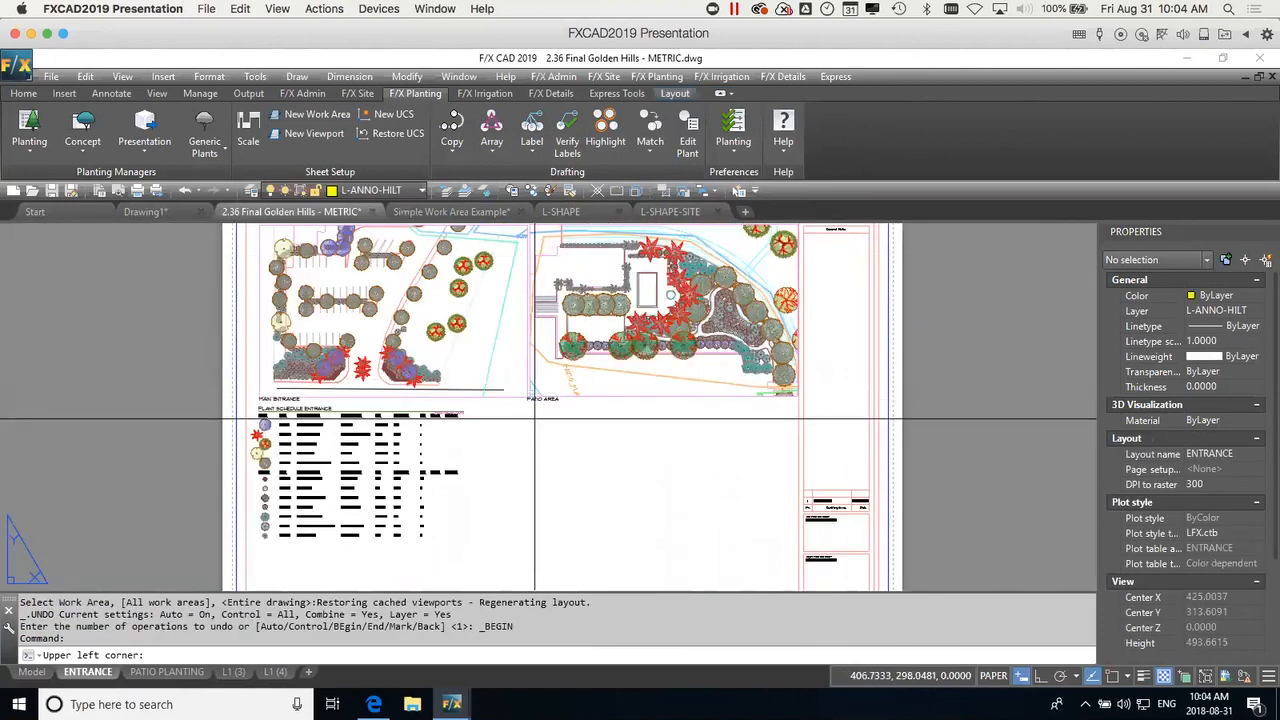
left_click(532, 412)
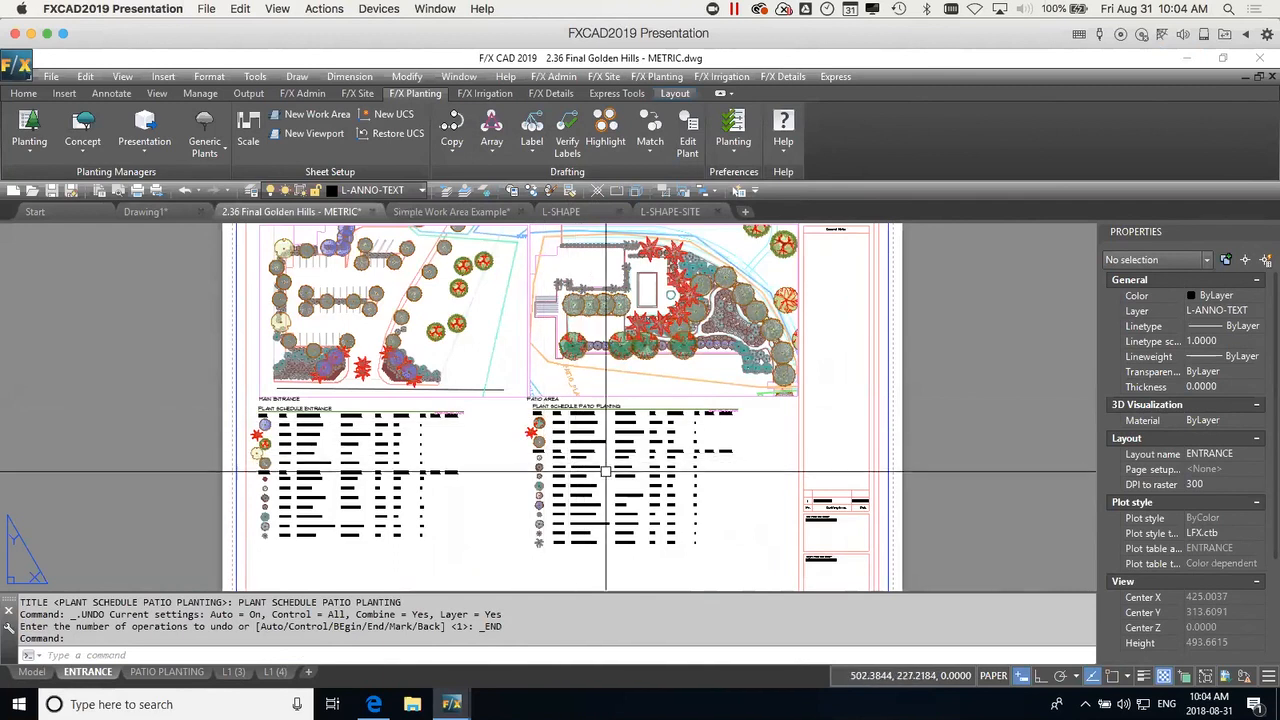
scroll(605, 470, "up", 4)
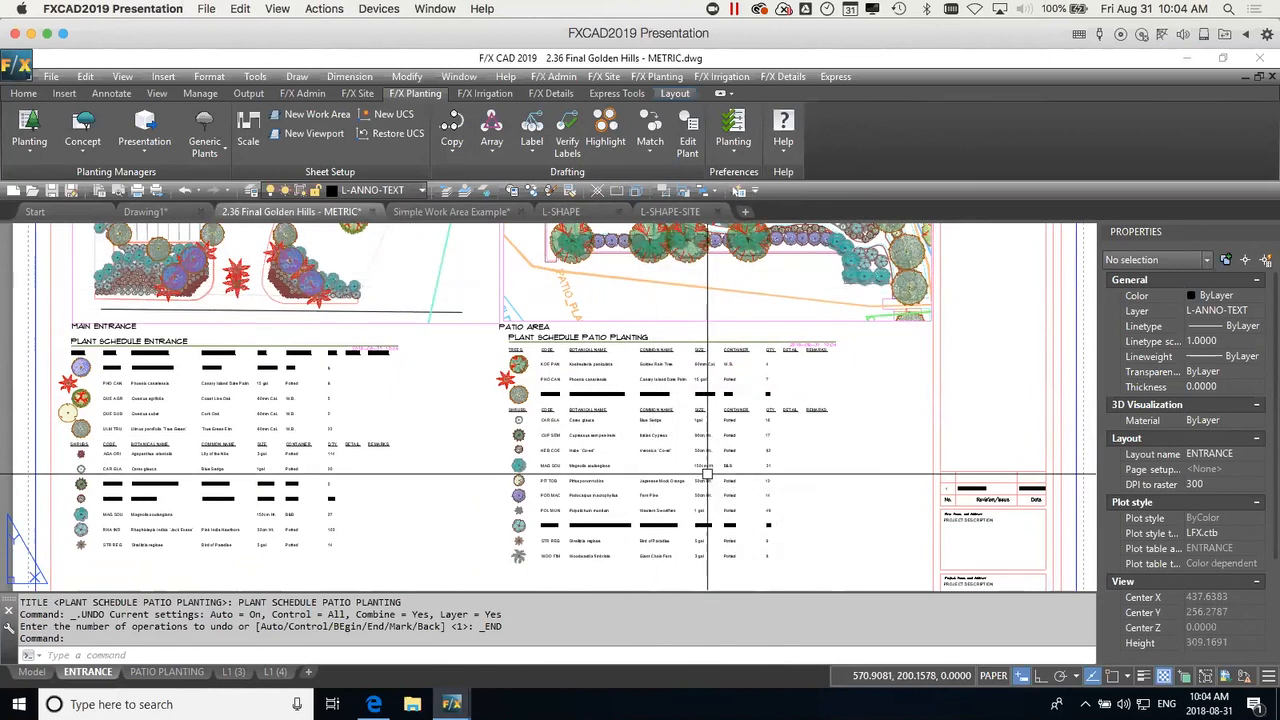
In model space, label a tree on the planted edge of the Patio Planting work area, placing the label beside it.
left_click(32, 672)
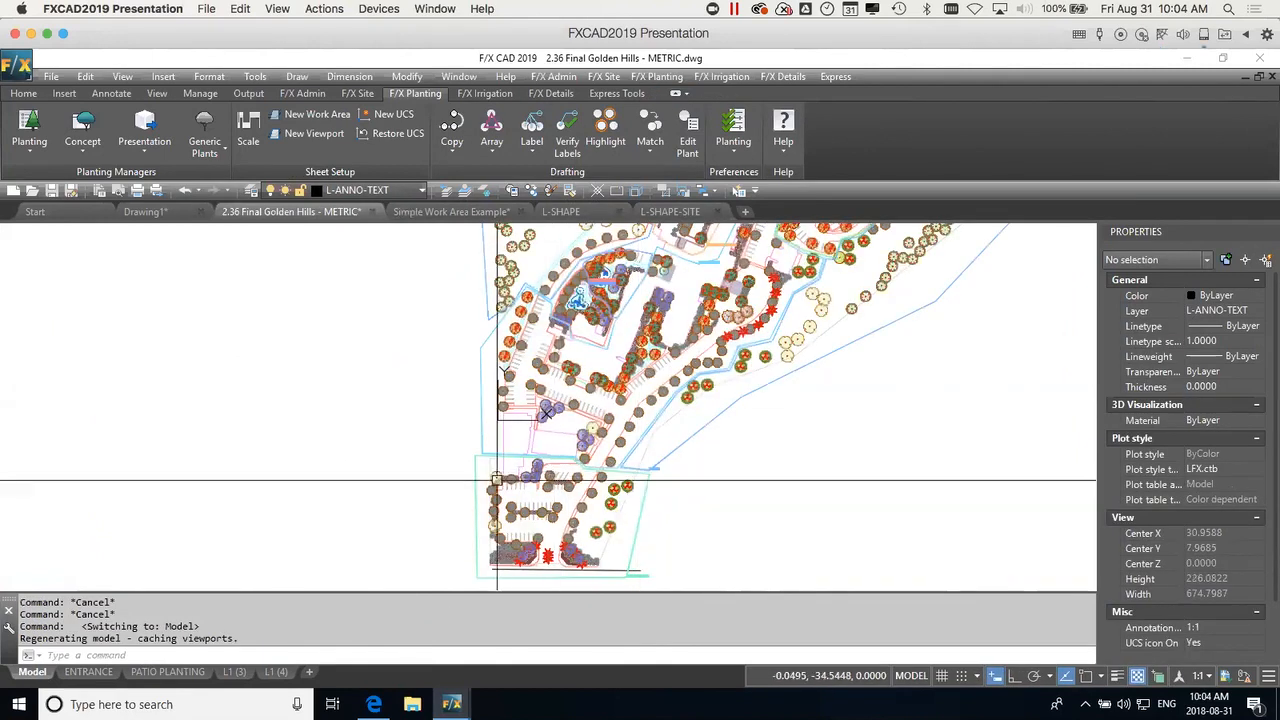
middle_click_drag(667, 480, 621, 550)
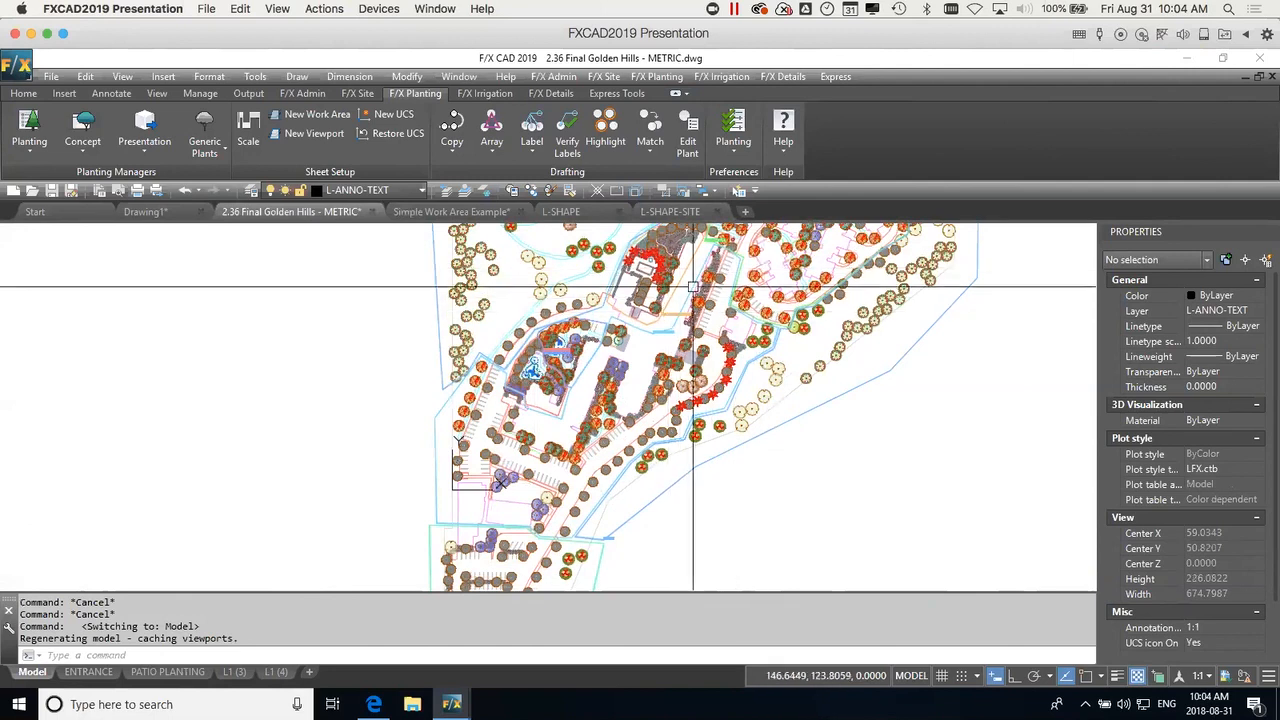
scroll(620, 302, "up", 3)
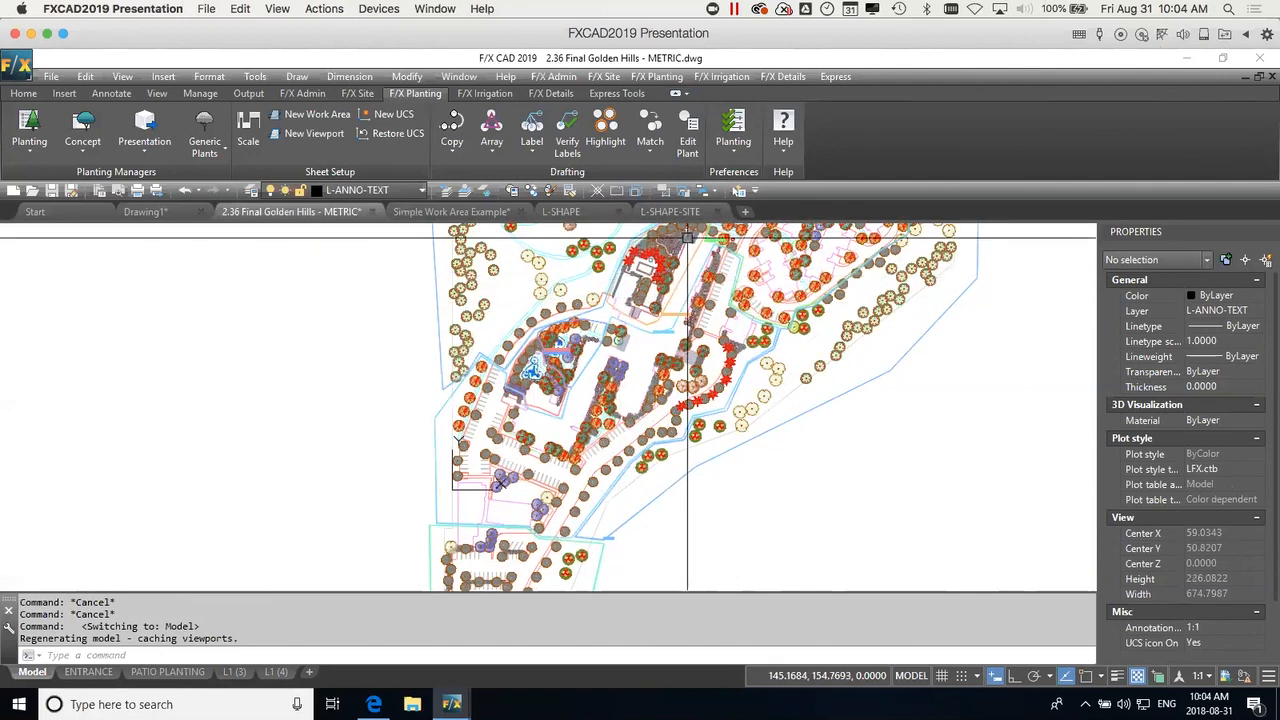
scroll(621, 232, "up", 5)
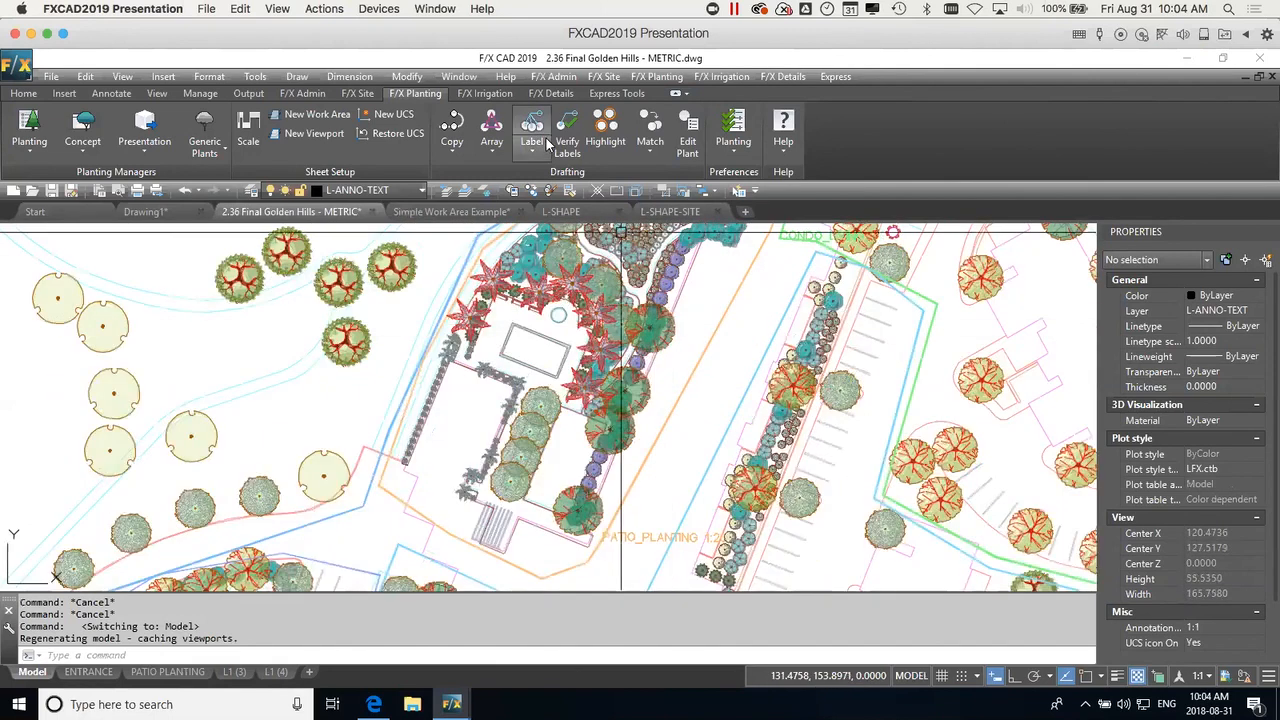
left_click(535, 148)
left_click(537, 222)
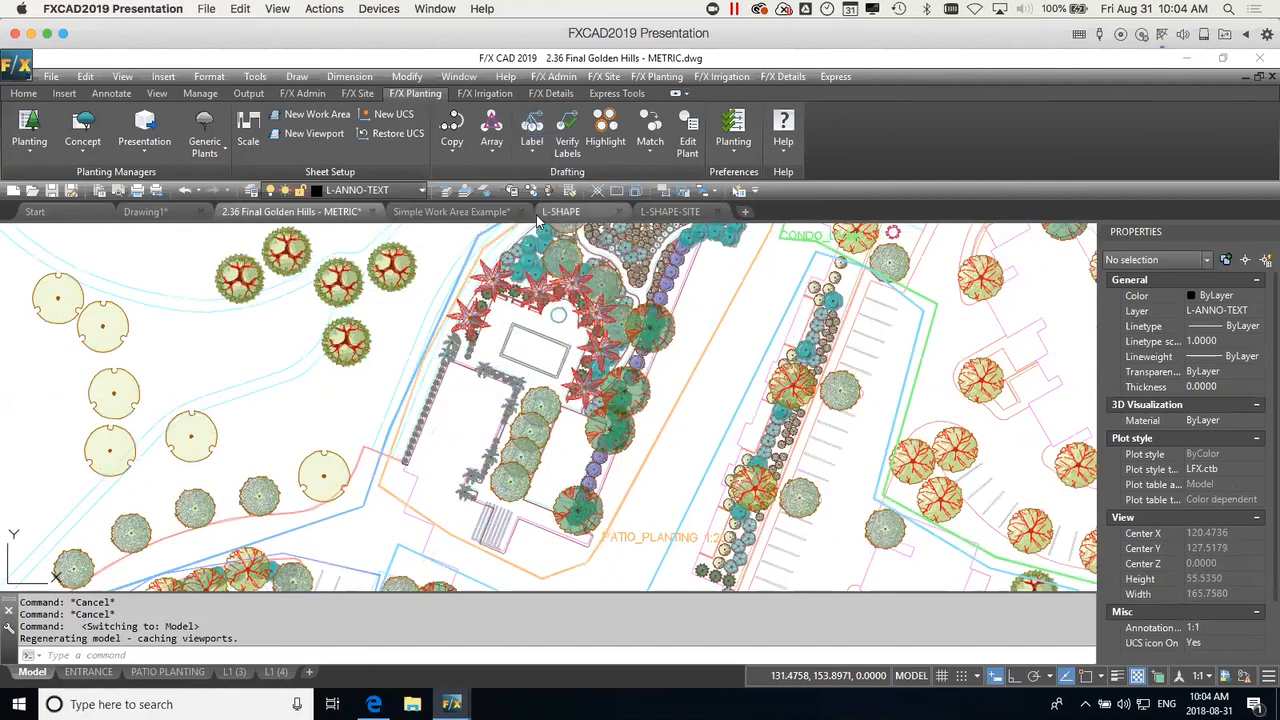
left_click(648, 328)
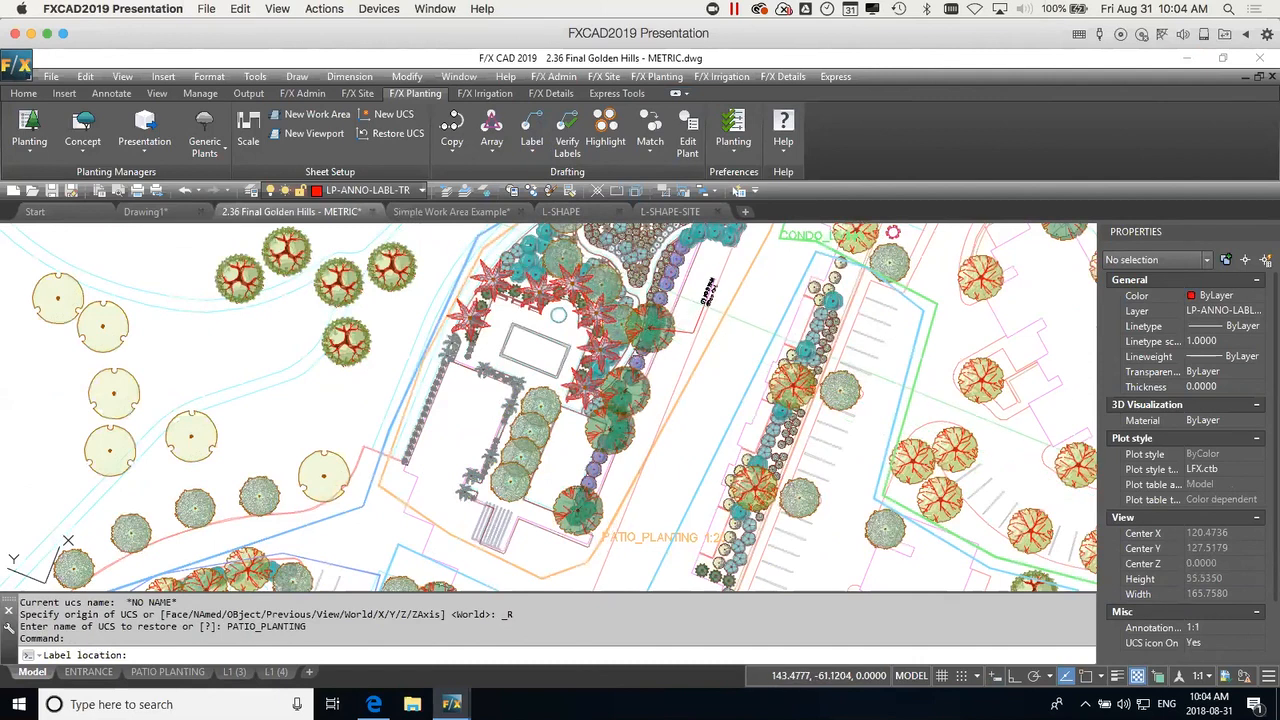
left_click(686, 304)
scroll(686, 304, "up", 2)
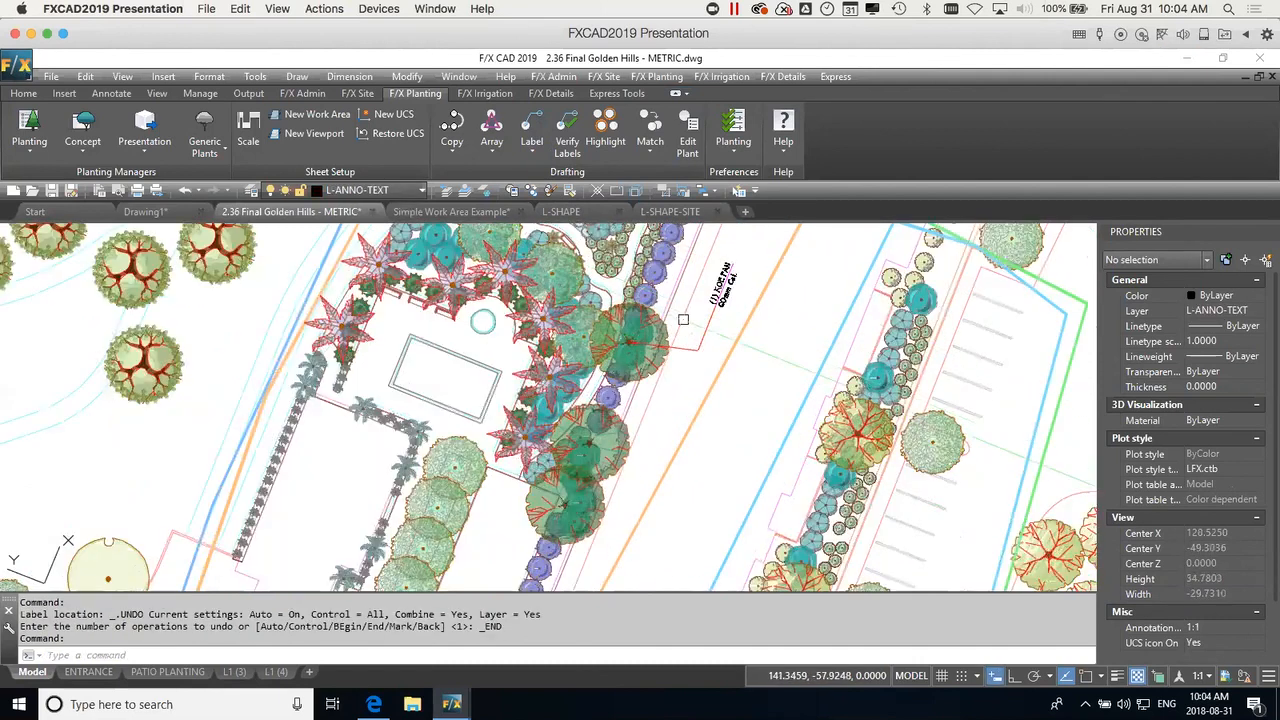
Label one of the ULM TRU trees along the drive in the Entrance work area, placing the label beside it.
scroll(690, 310, "down", 5)
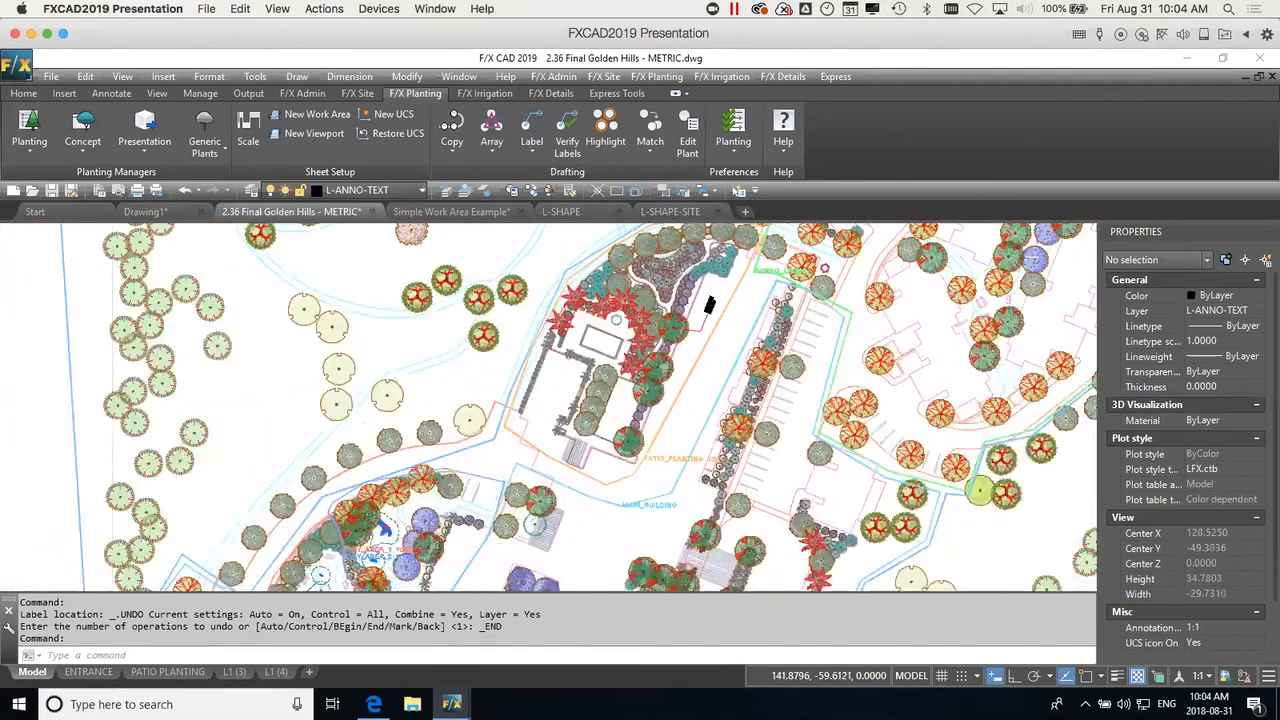
mouse_move(670, 349)
middle_mouse_down()
mouse_move(696, 320)
mouse_move(719, 222)
middle_mouse_up()
middle_click_drag(617, 529, 697, 233)
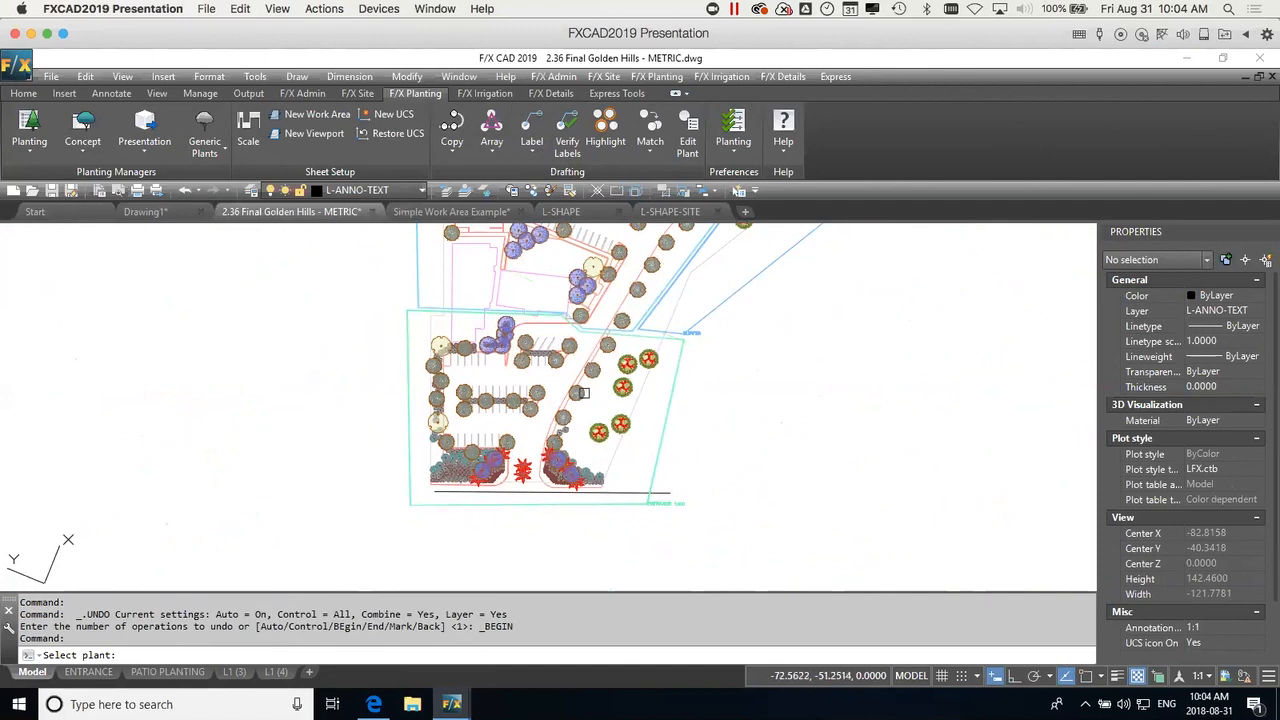
left_click(583, 393)
left_click(596, 408)
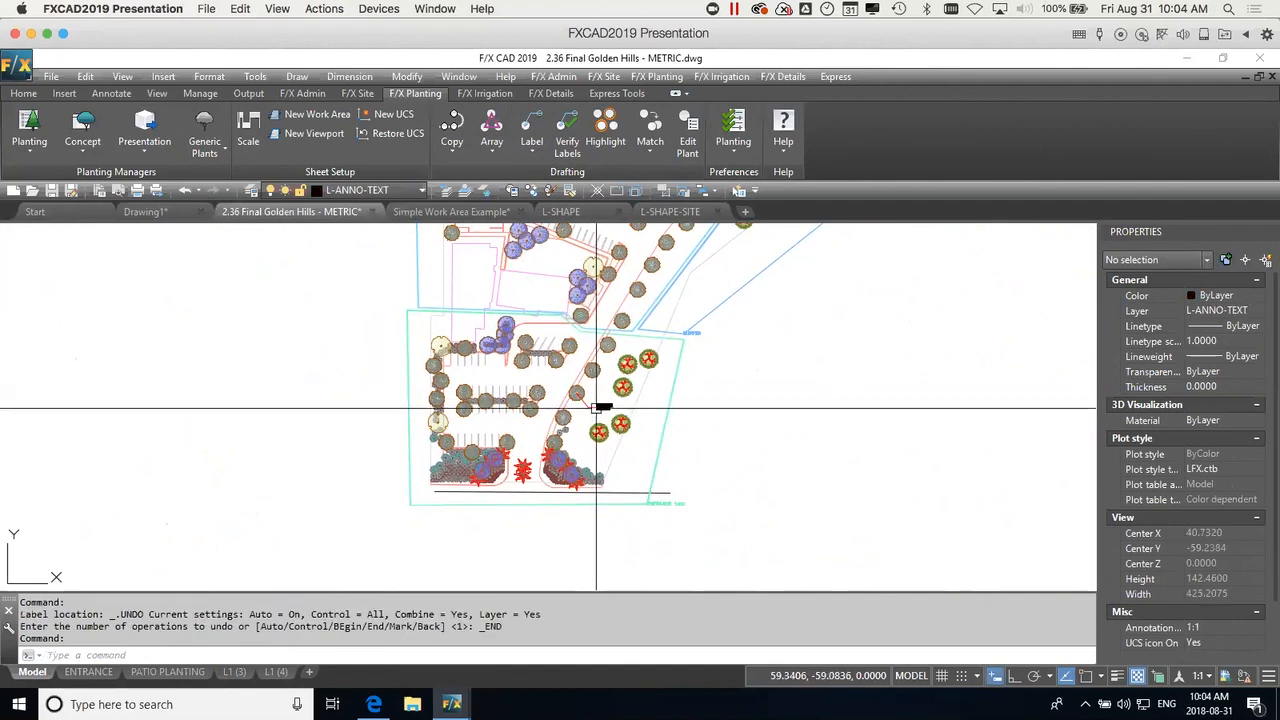
scroll(597, 408, "up", 6)
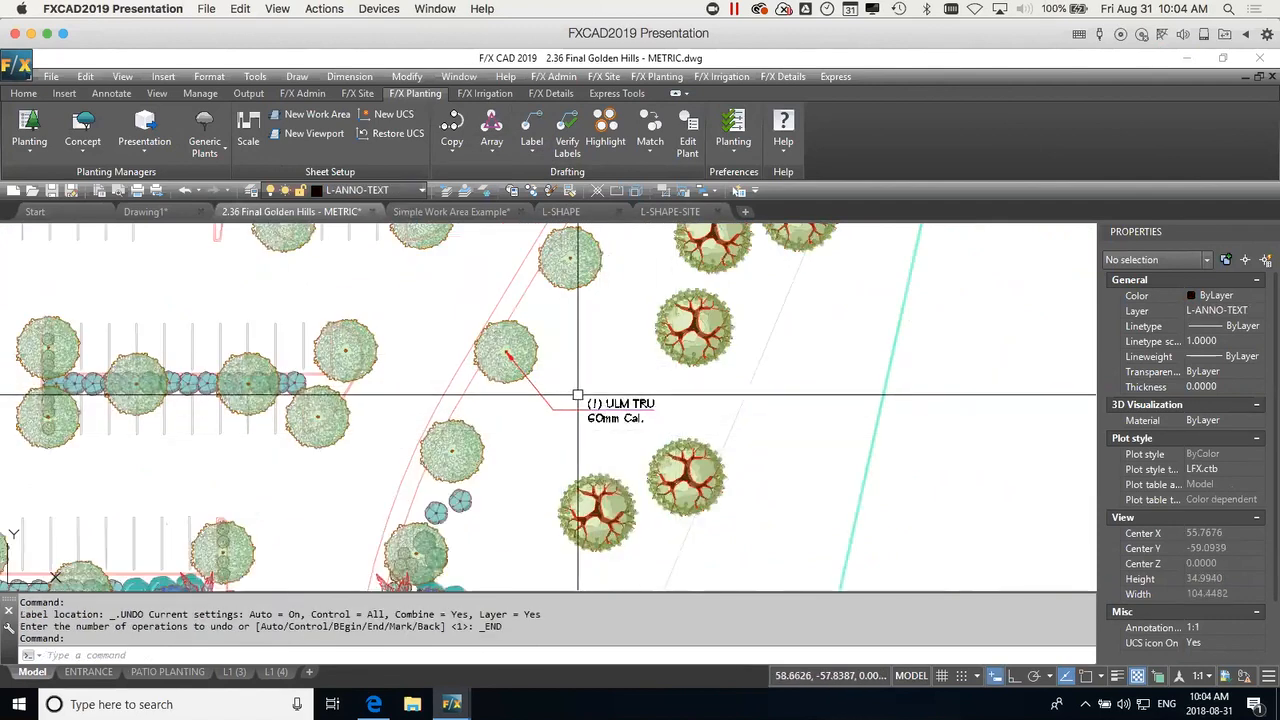
scroll(634, 400, "down", 5)
scroll(624, 405, "up", 3)
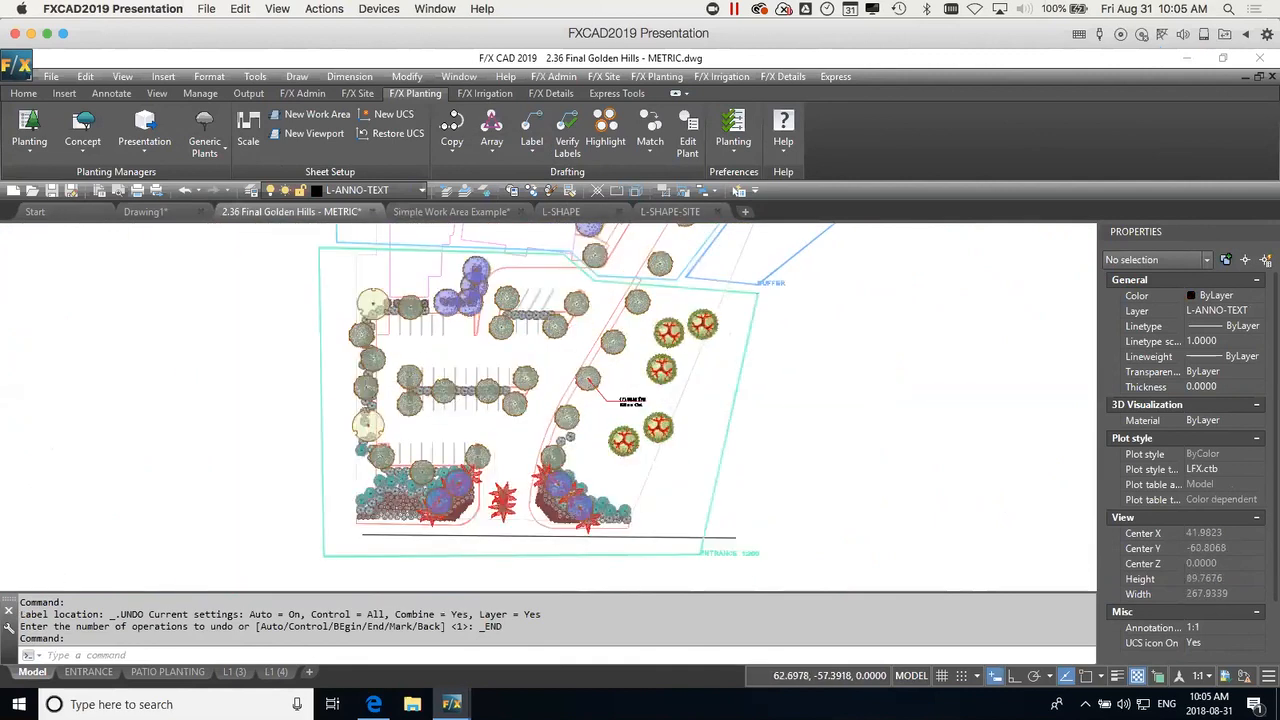
Check the scale properties of the tree label in the Entrance work area.
left_click(635, 407)
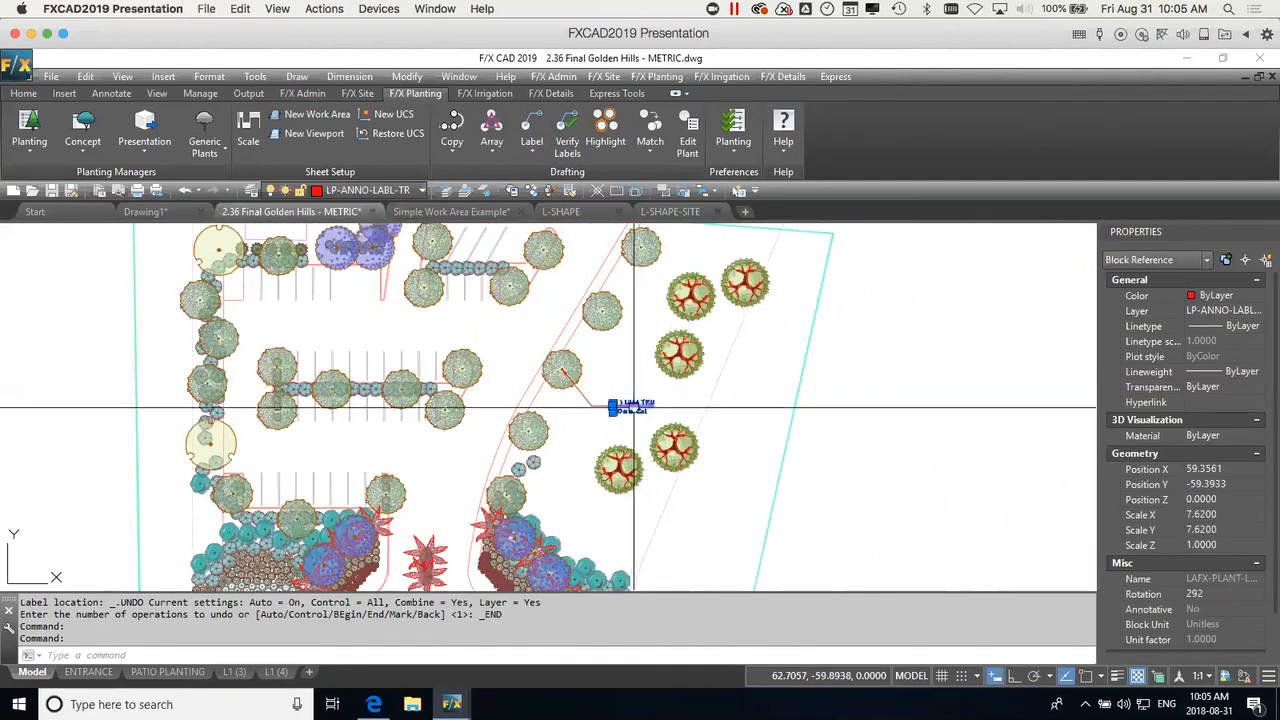
scroll(638, 407, "down", 2)
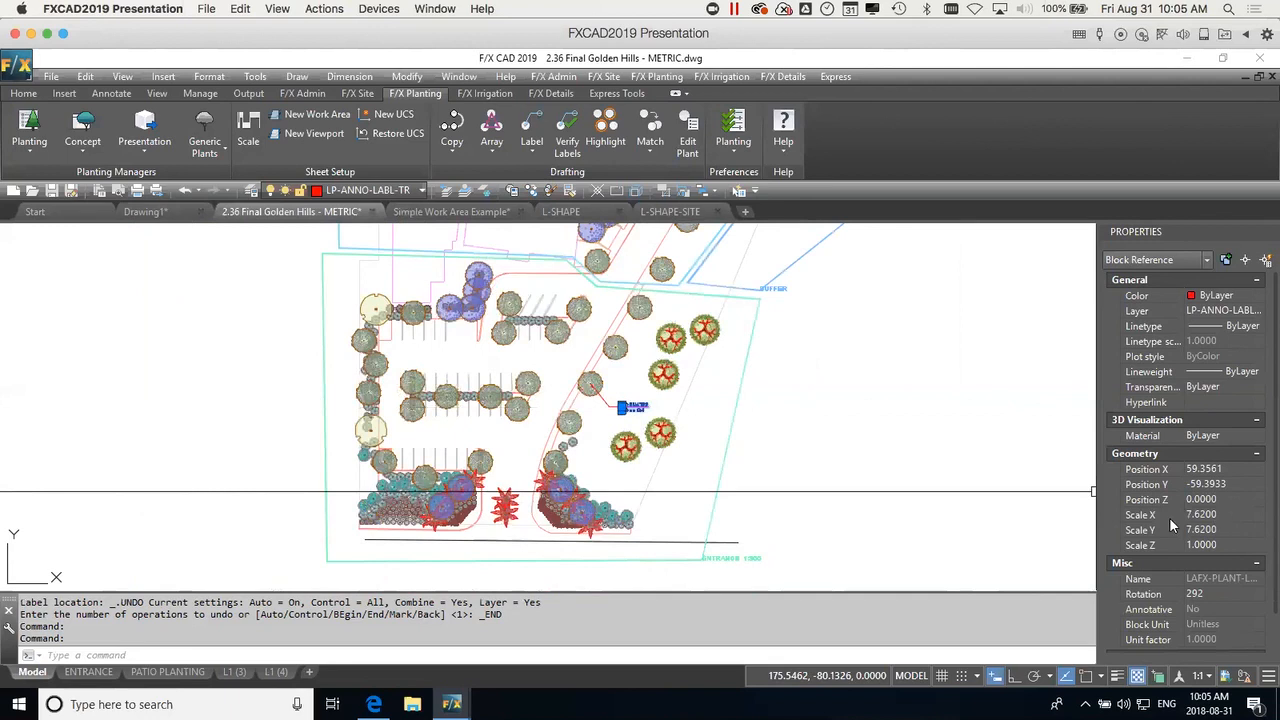
scroll(608, 440, "down", 3)
middle_click_drag(608, 440, 845, 463)
scroll(820, 420, "up", 5)
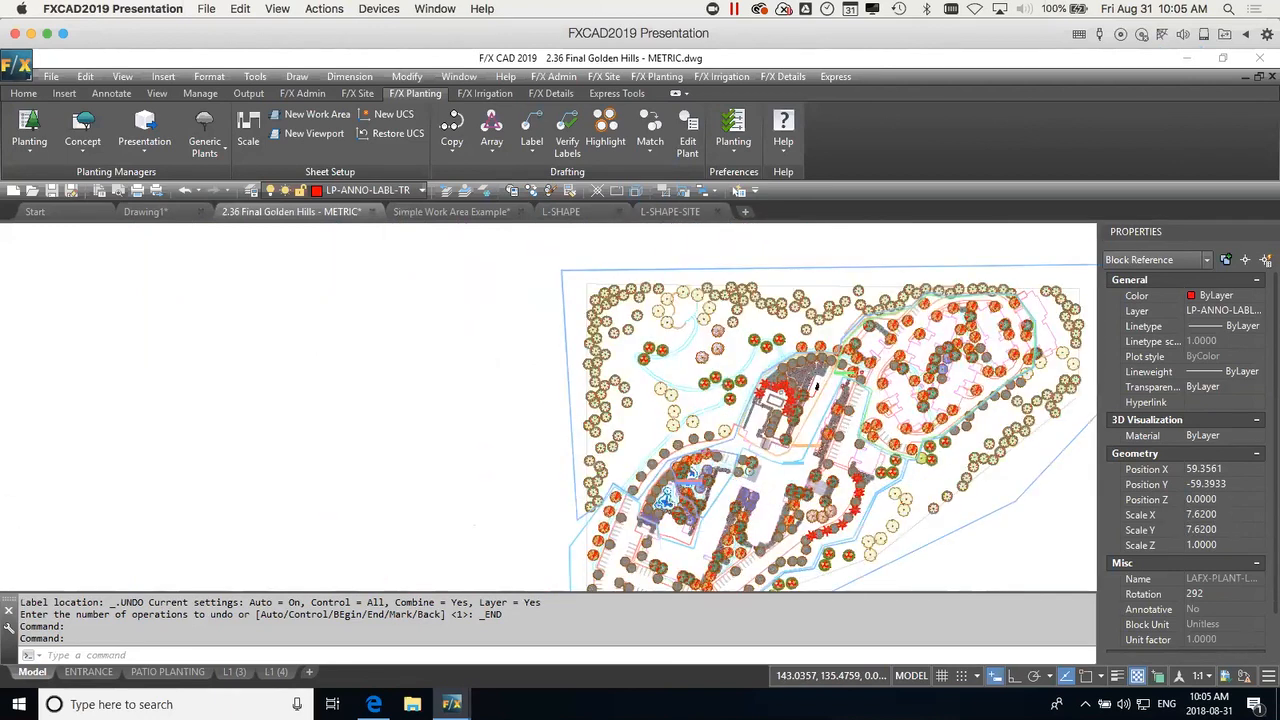
key("Escape")
Check the patio tree label's scale properties and compare them with the scale noted on the Patio Planting work area.
left_click(820, 364)
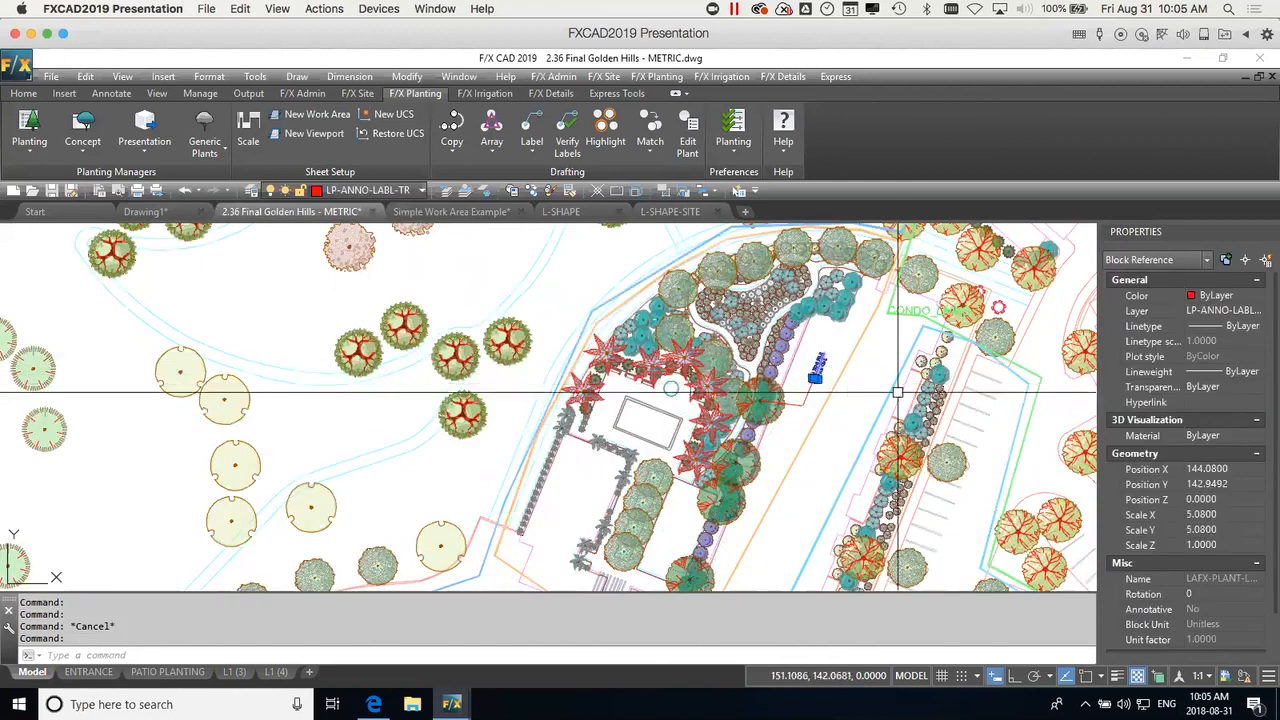
mouse_move(804, 490)
middle_mouse_down()
mouse_move(809, 531)
mouse_move(855, 339)
middle_mouse_up()
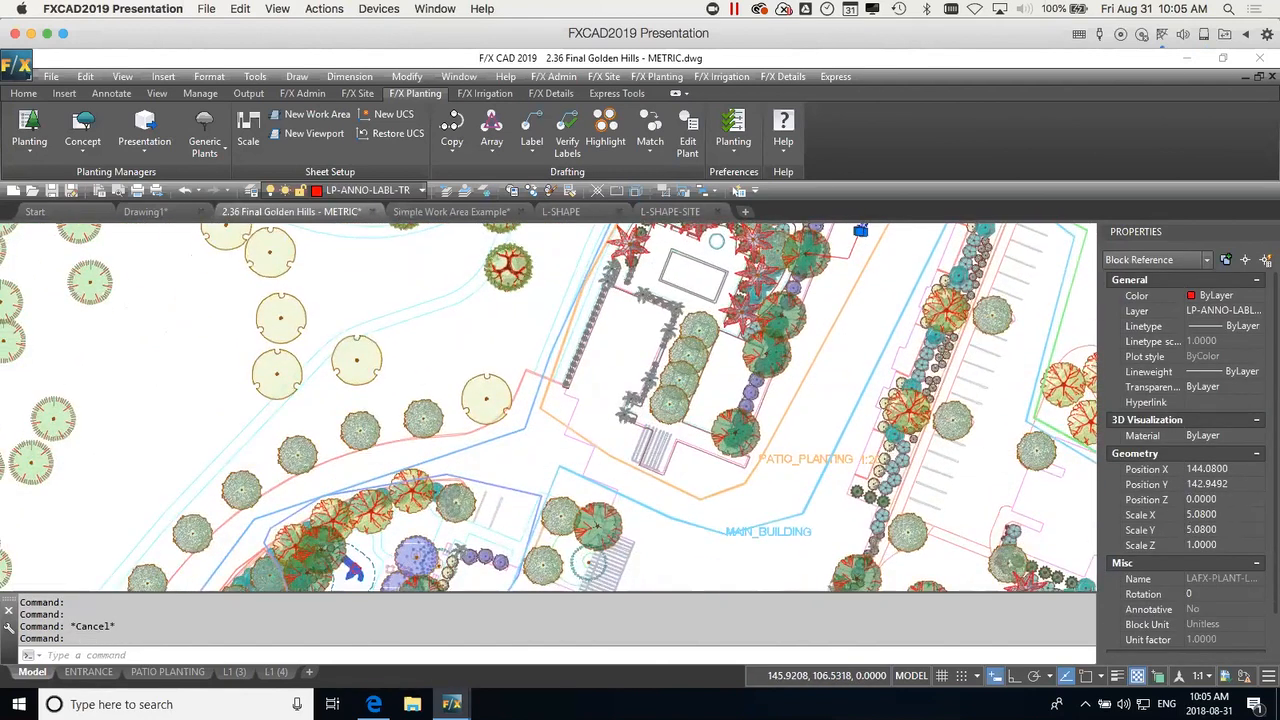
scroll(868, 432, "up", 4)
left_click(857, 445)
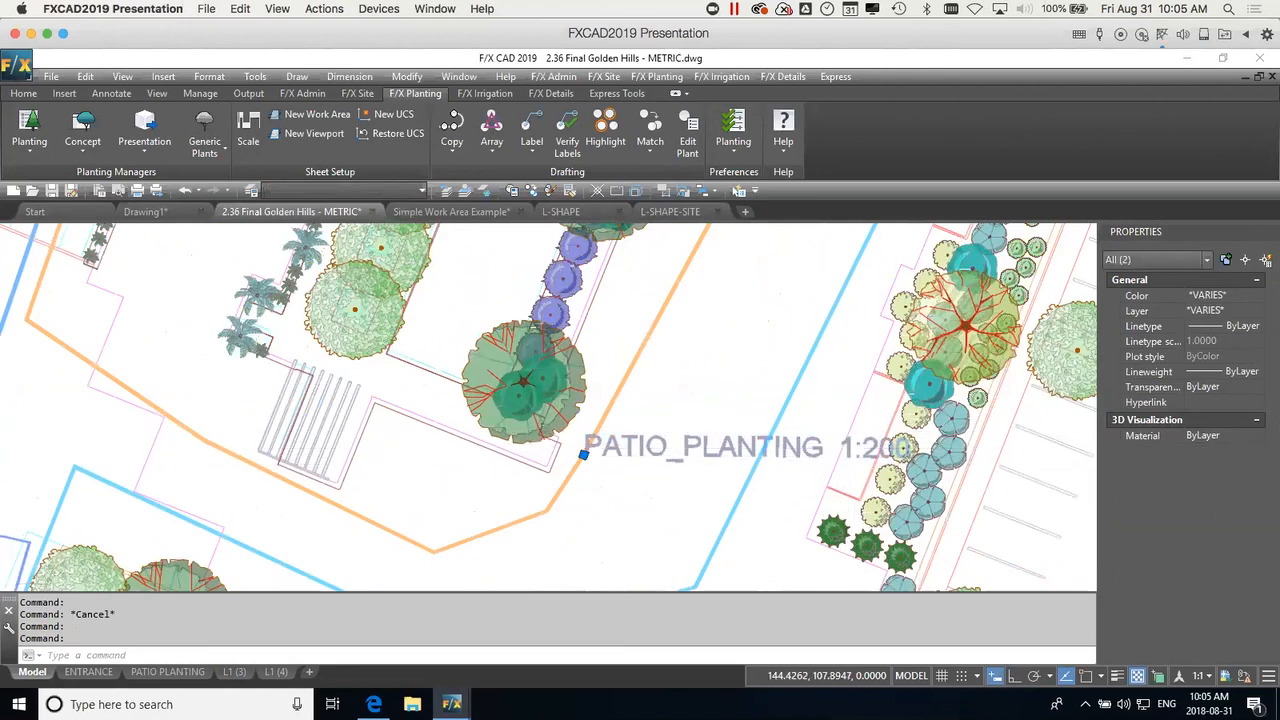
scroll(873, 455, "down", 2)
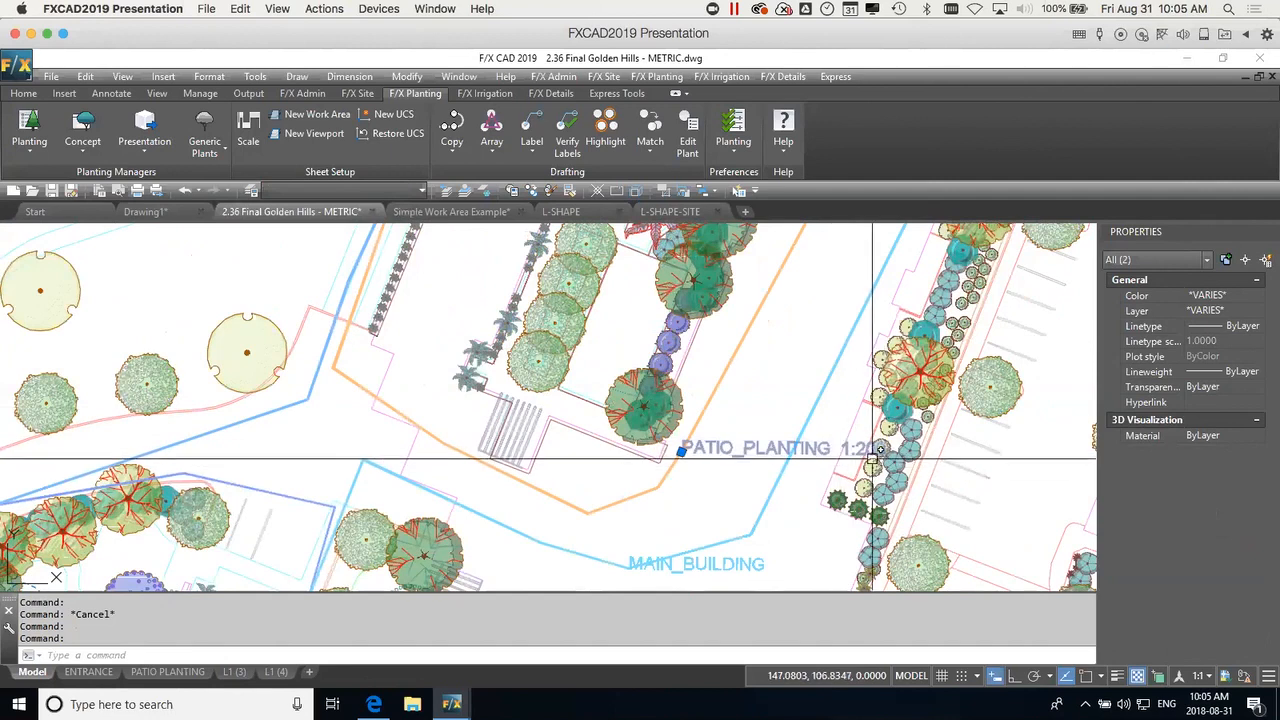
scroll(840, 460, "down", 4)
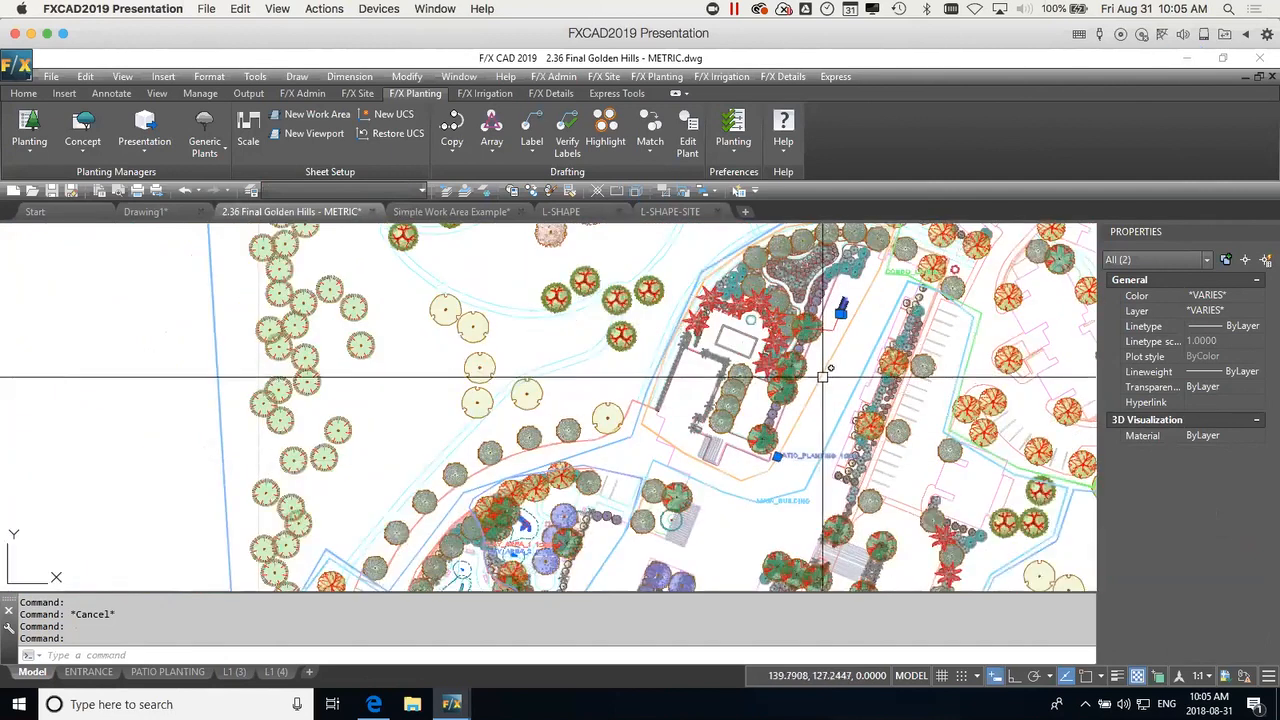
key("Escape")
middle_click_drag(838, 392, 844, 358)
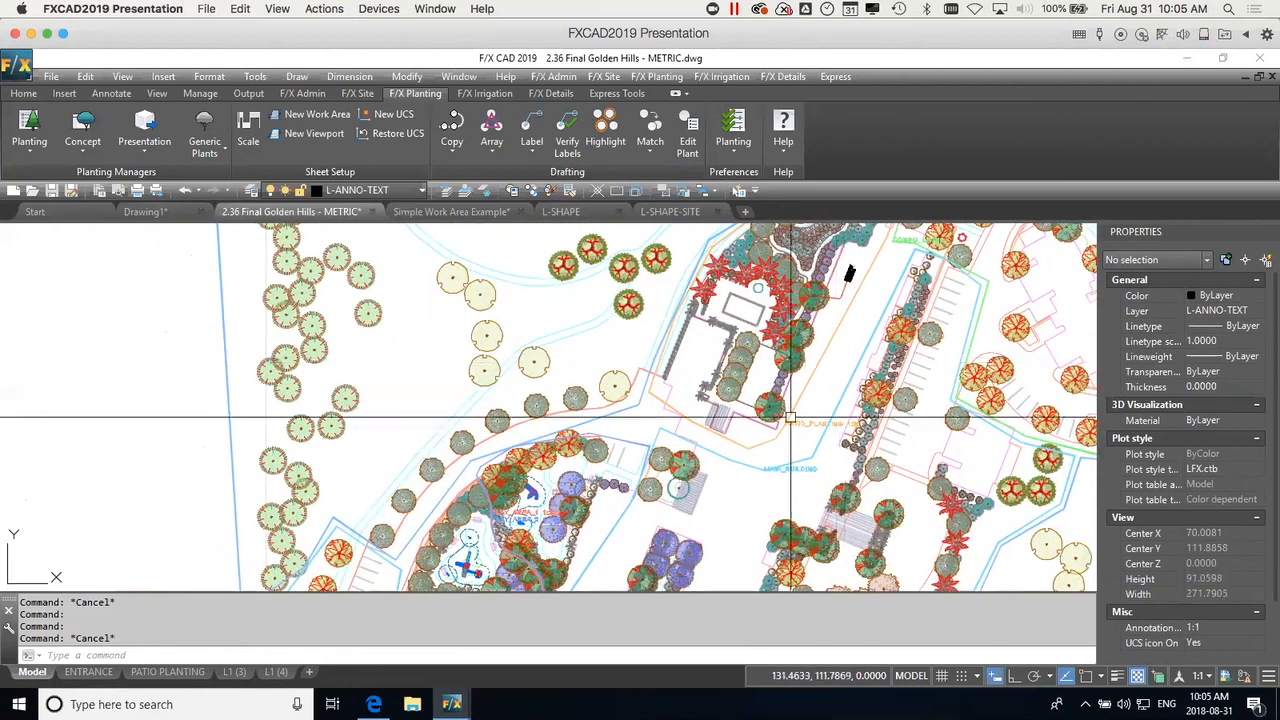
Open the ENTRANCE layout and compare the tree labels in the Main Entrance and Patio Area viewports.
left_click(88, 672)
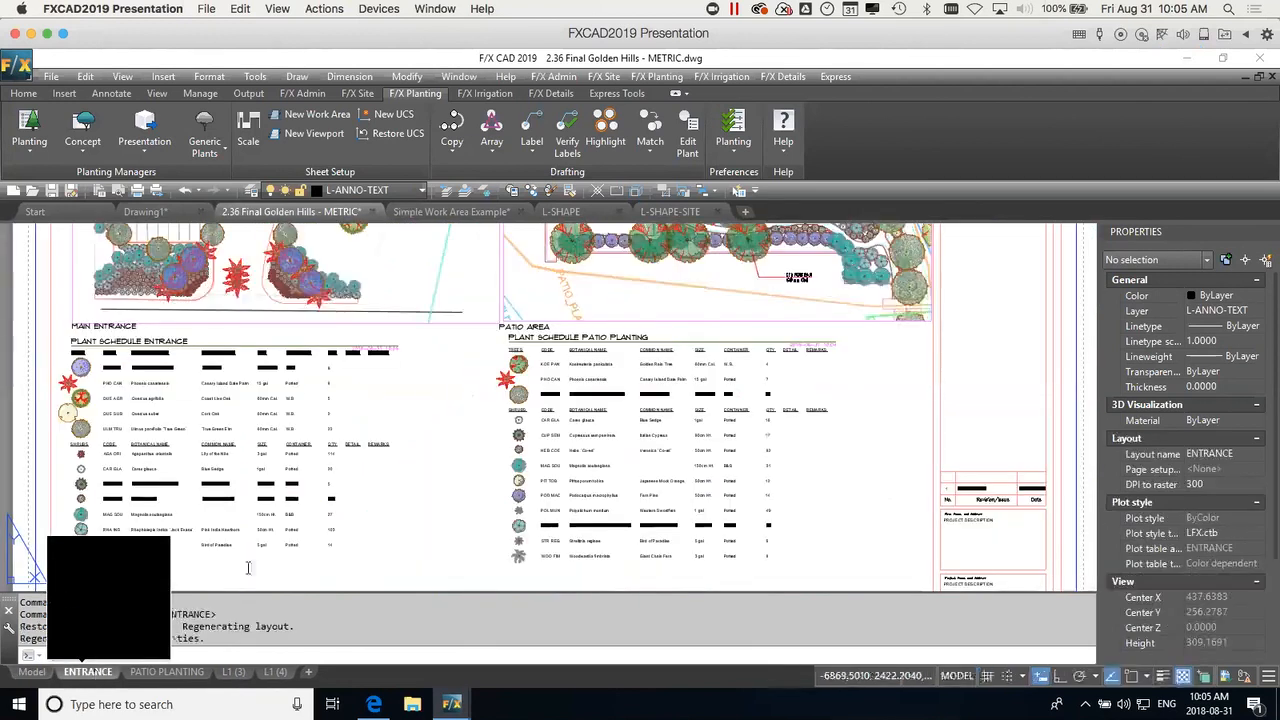
middle_click_drag(745, 352, 841, 516)
scroll(855, 430, "up", 2)
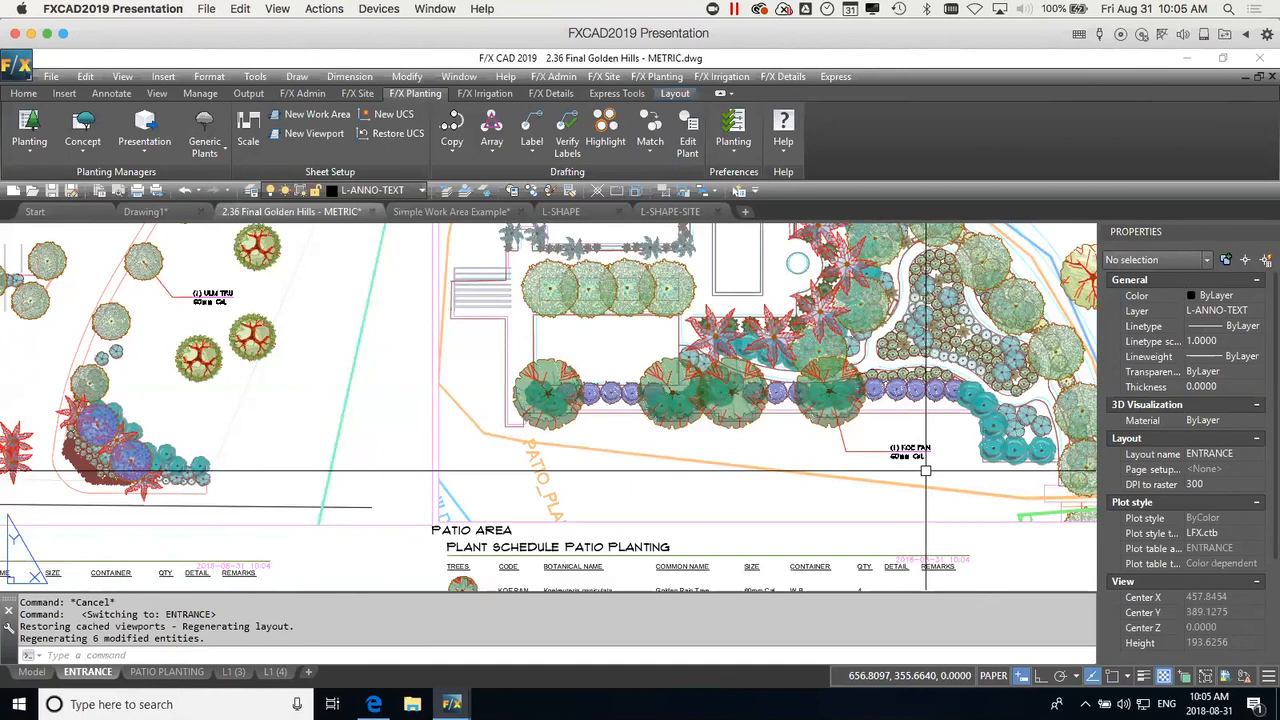
In model space, highlight all trees in the Entrance work area that match a tree at the upper end of the drive.
left_click(32, 672)
middle_click_drag(857, 353, 847, 296)
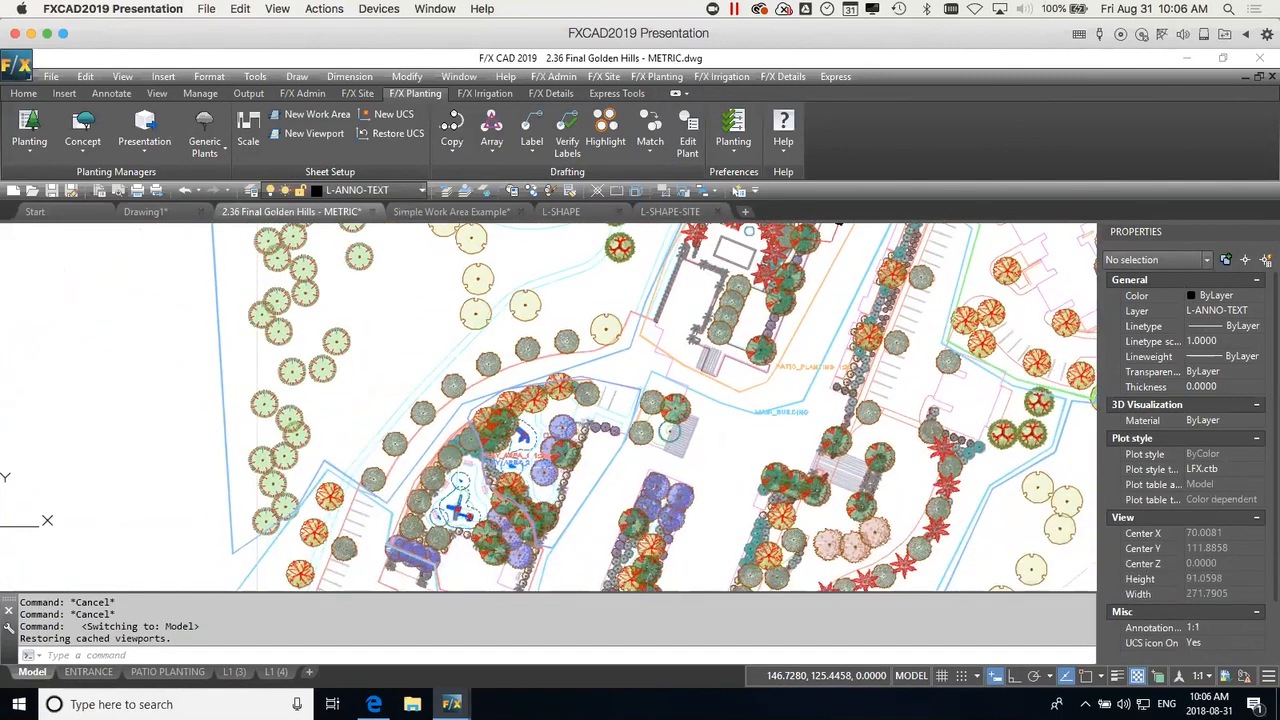
scroll(847, 296, "down", 5)
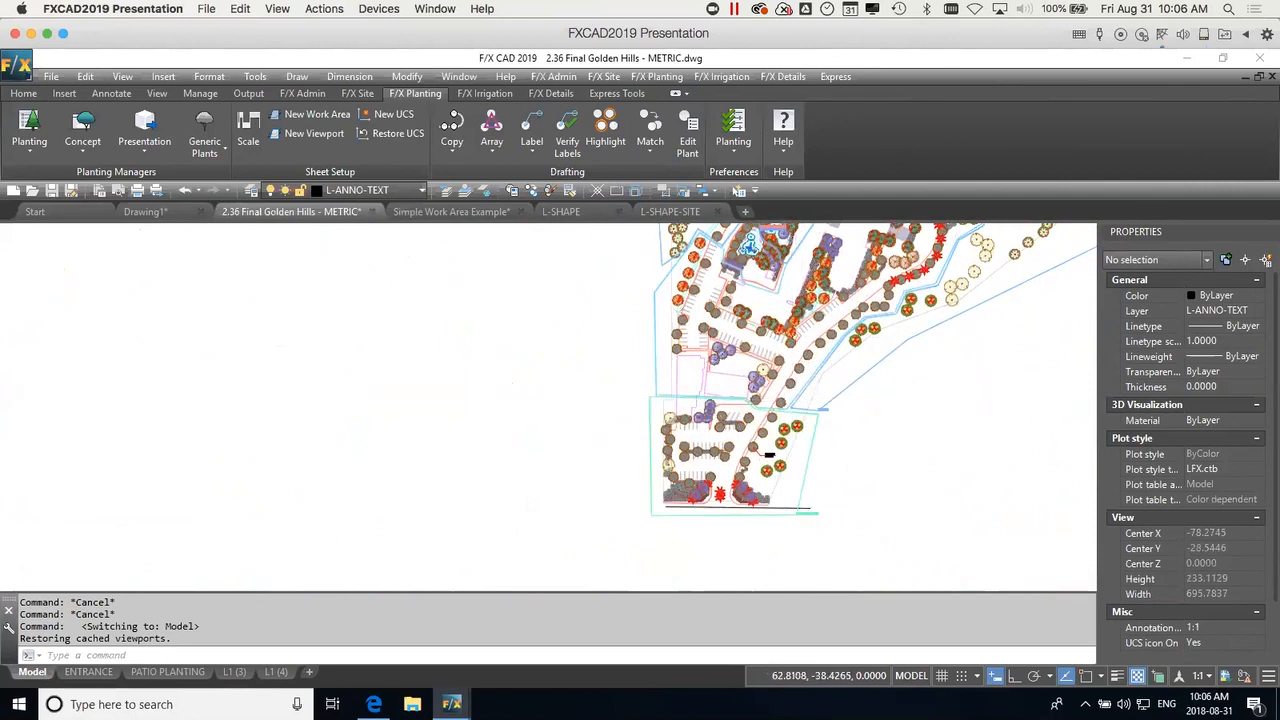
scroll(770, 425, "up", 7)
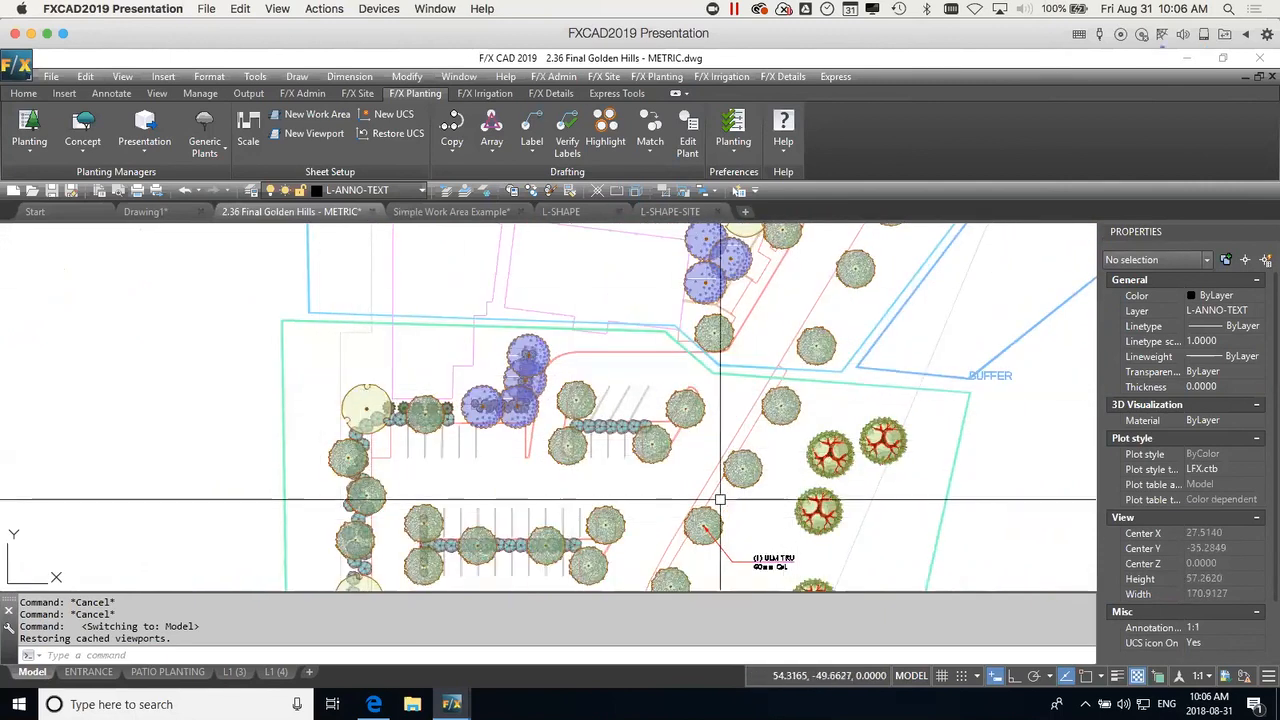
scroll(786, 443, "down", 2)
middle_click_drag(786, 443, 833, 353)
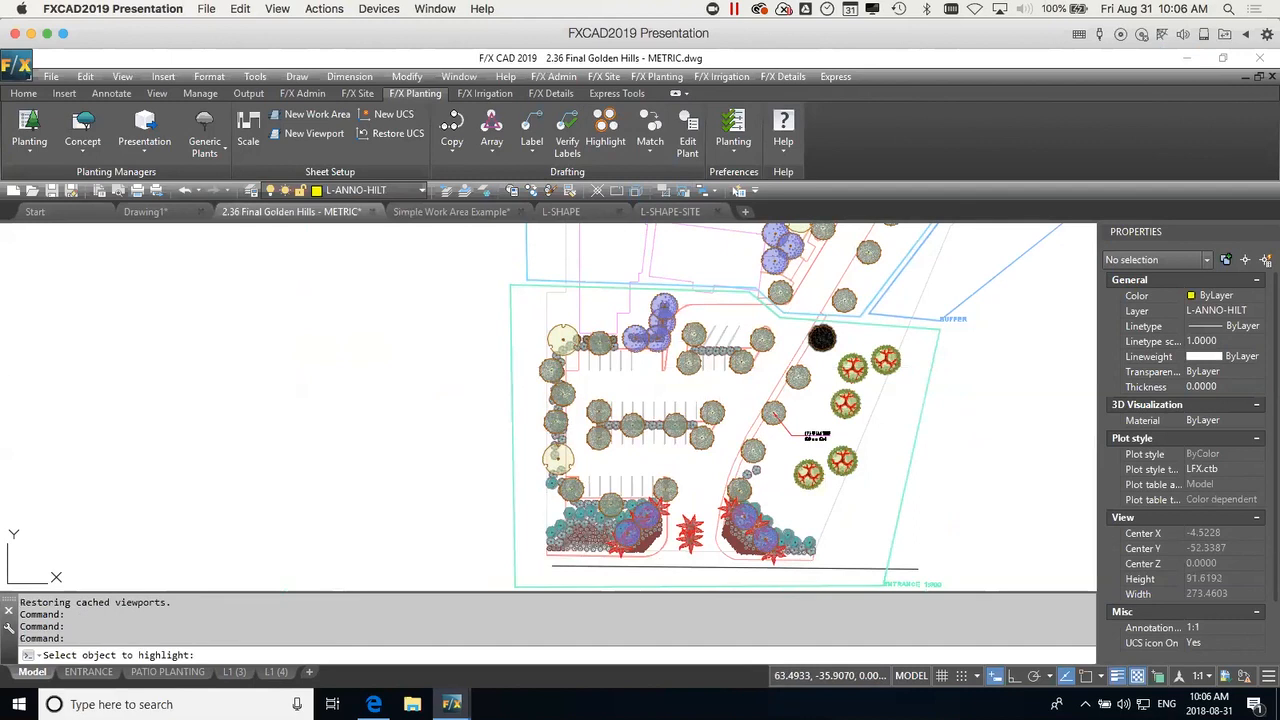
left_click(820, 340)
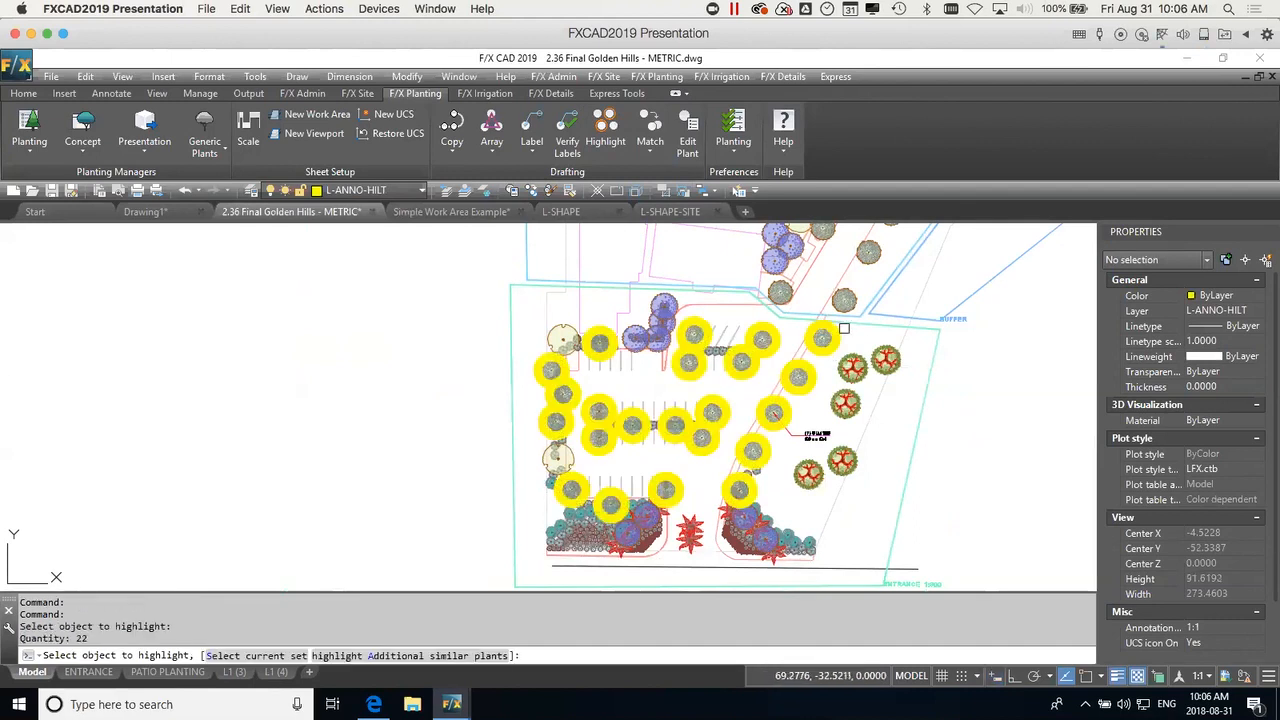
Highlight the matching trees in the work area just north of the Entrance, and clear the highlighting.
scroll(852, 357, "down", 2)
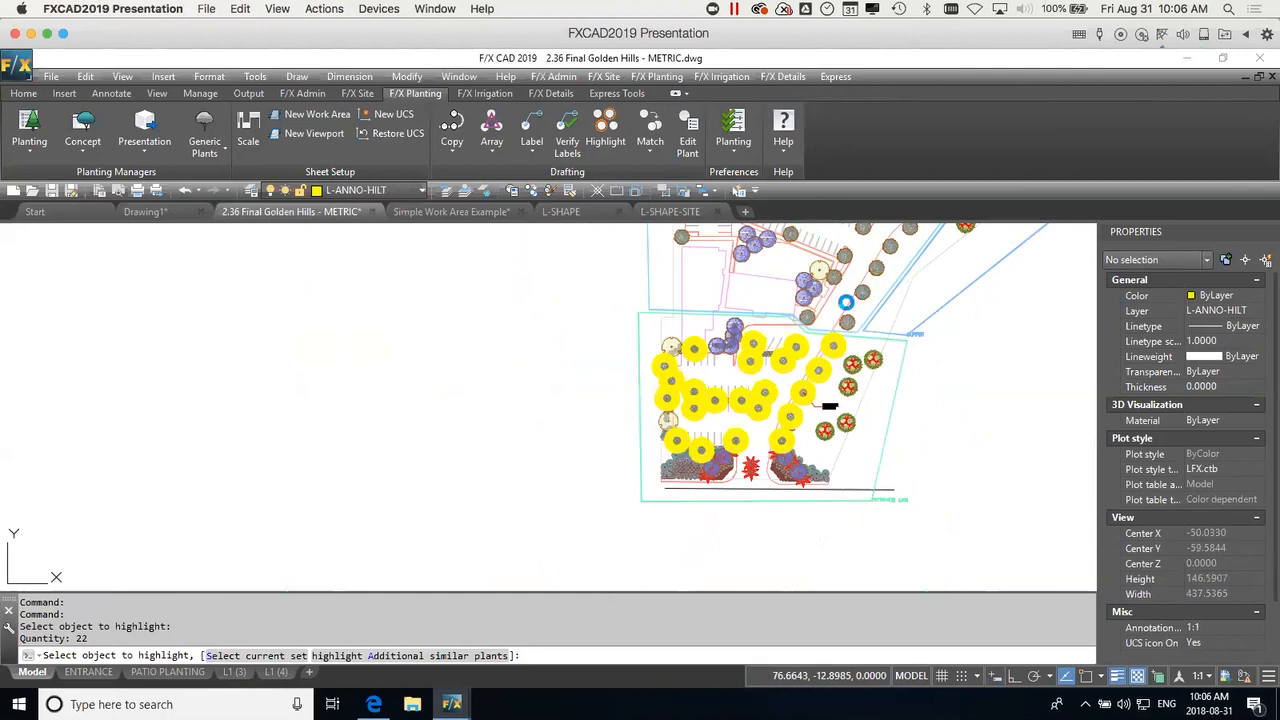
left_click(851, 280)
mouse_move(963, 283)
middle_mouse_down()
mouse_move(774, 501)
mouse_move(792, 460)
middle_mouse_up()
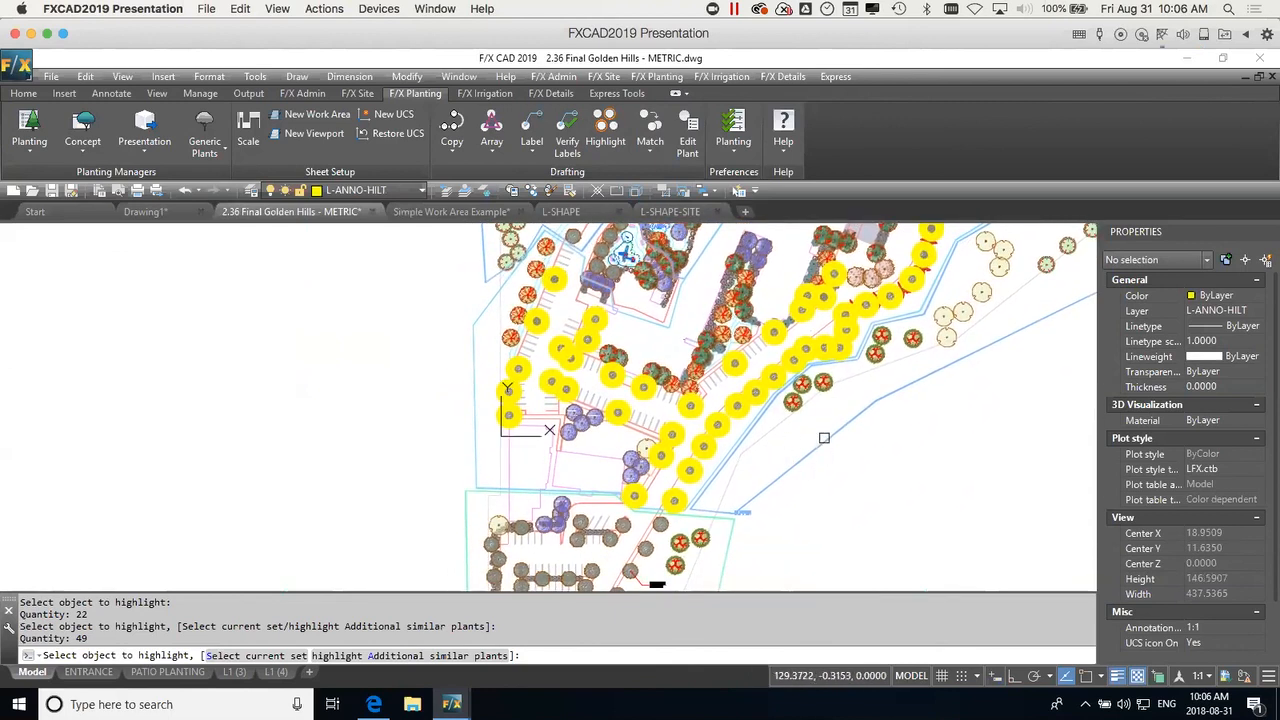
key("Return")
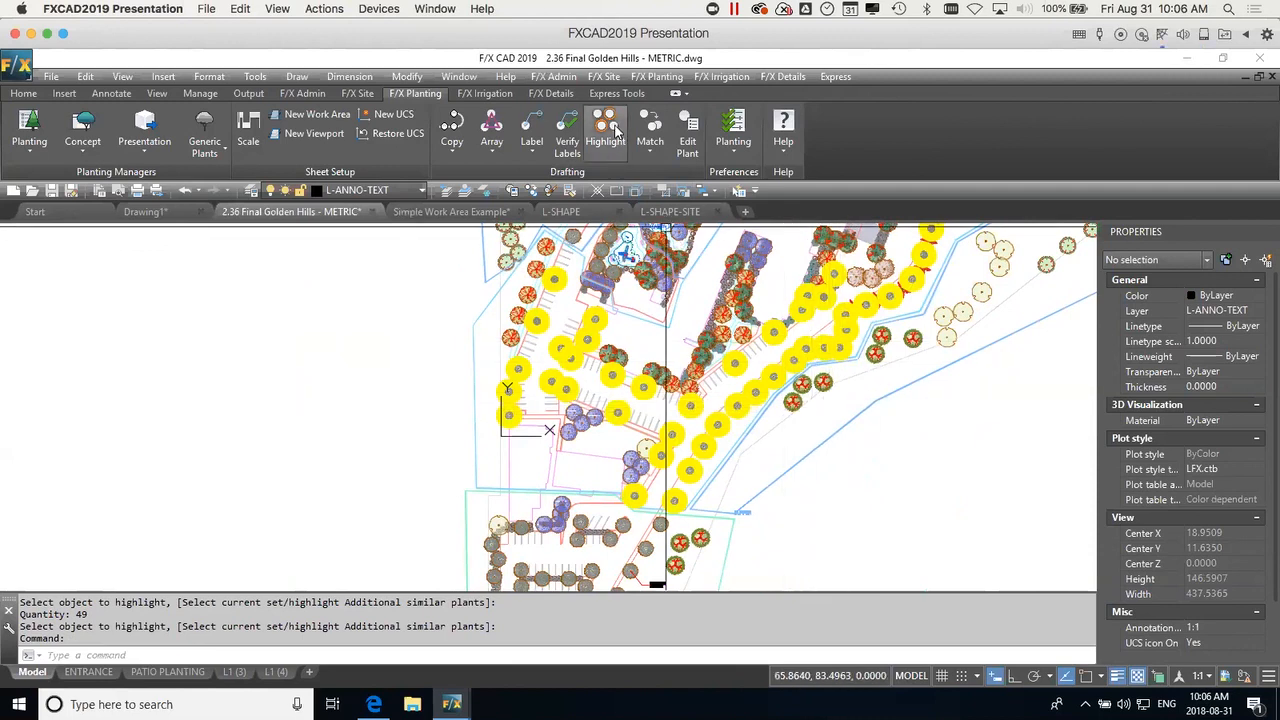
key("Return")
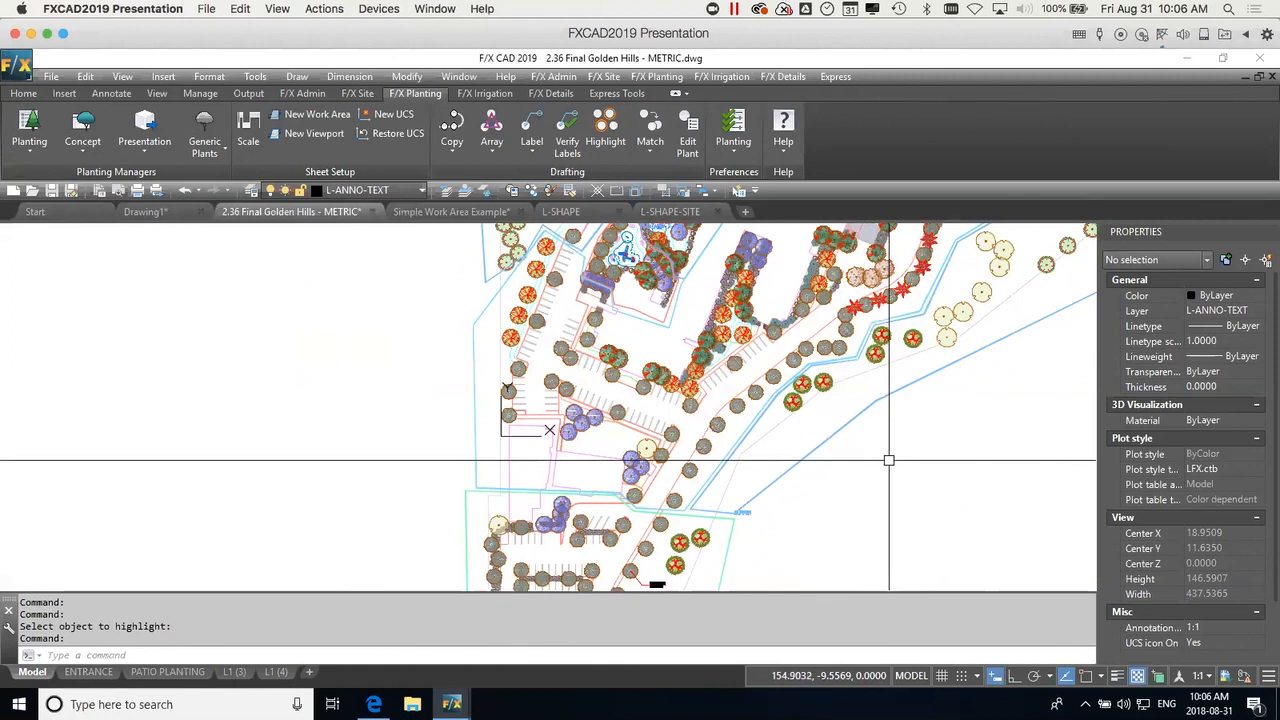
Switch to the Using Work Areas slides, present from "What is a Work Area?" and advance to the following slide.
key("ctrl+Up")
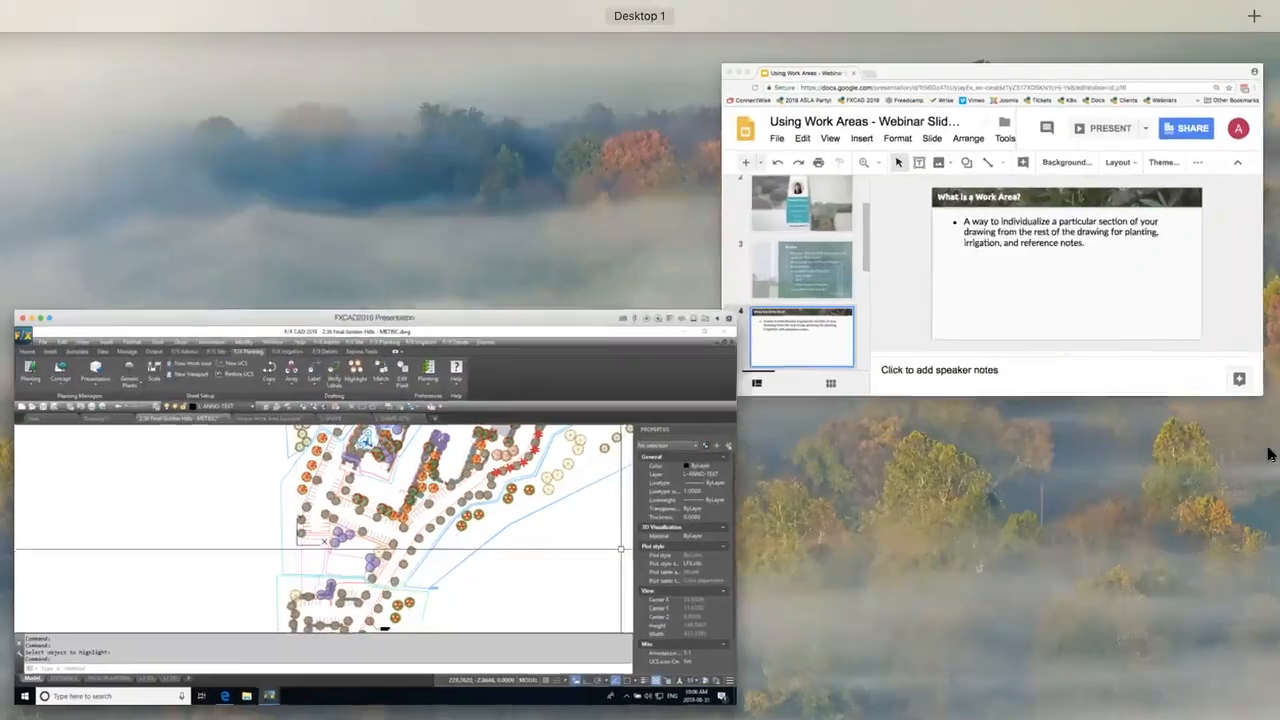
left_click(1029, 323)
left_click(876, 171)
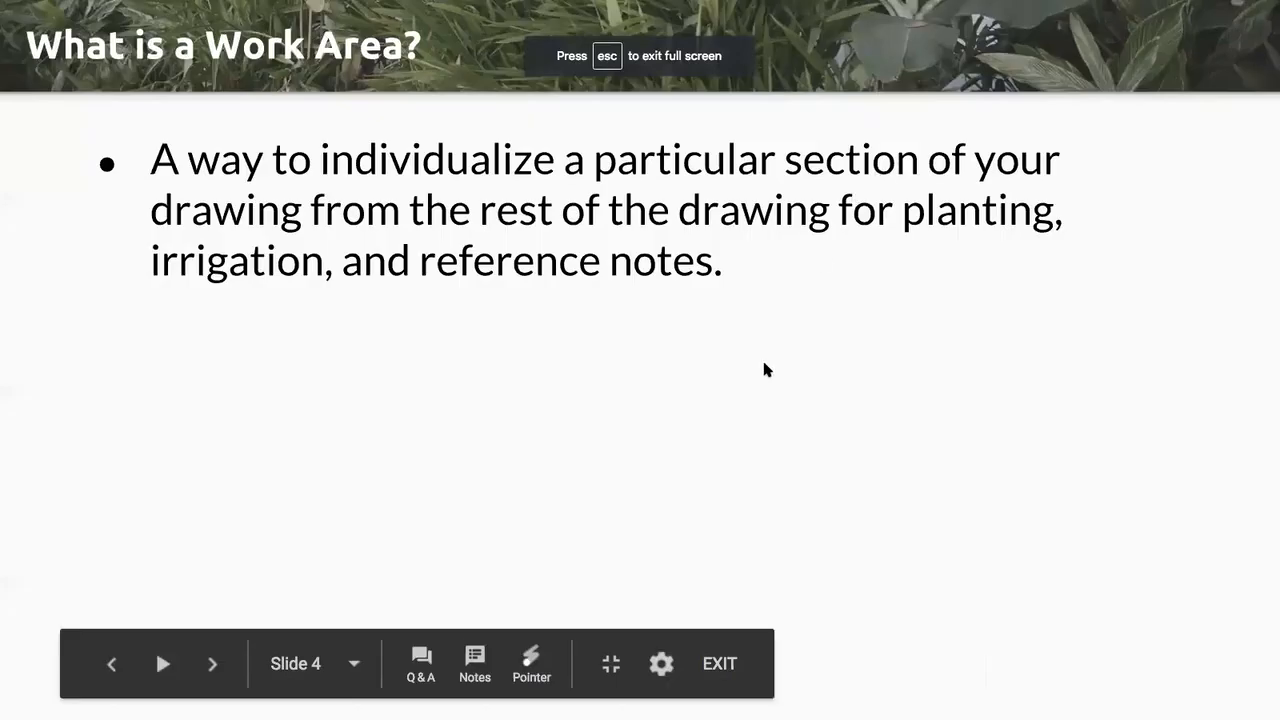
left_click(812, 343)
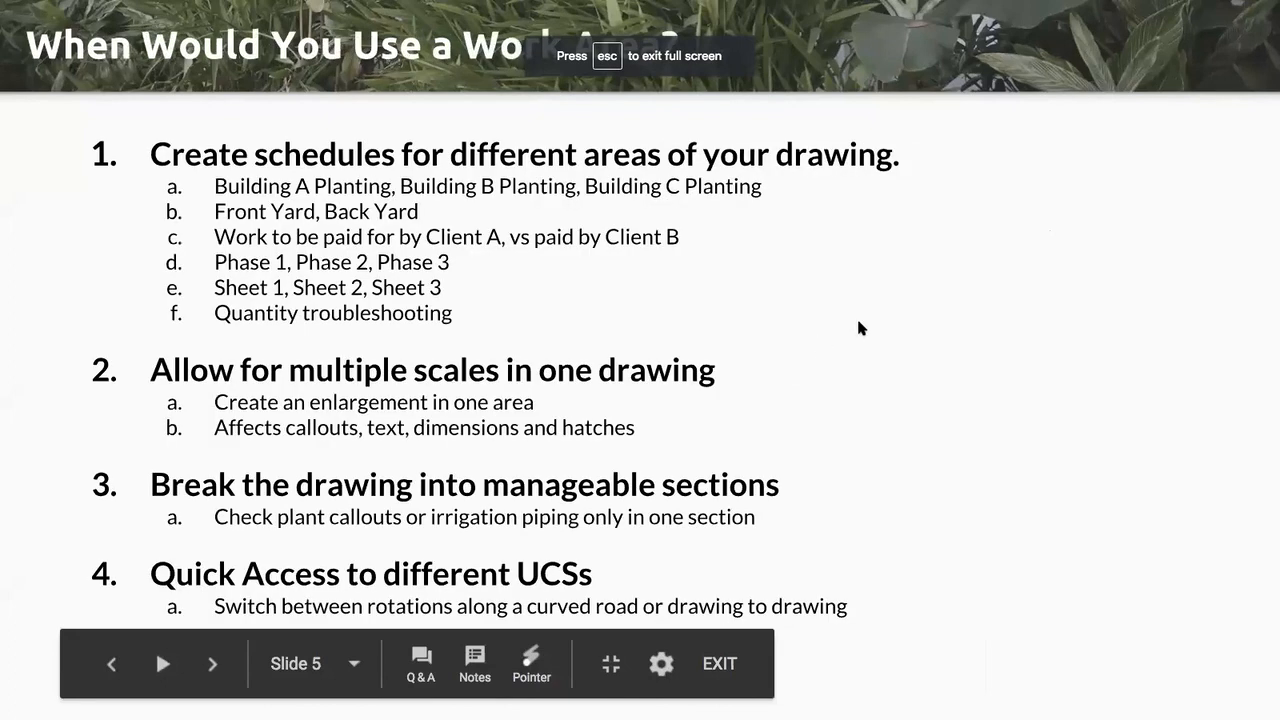
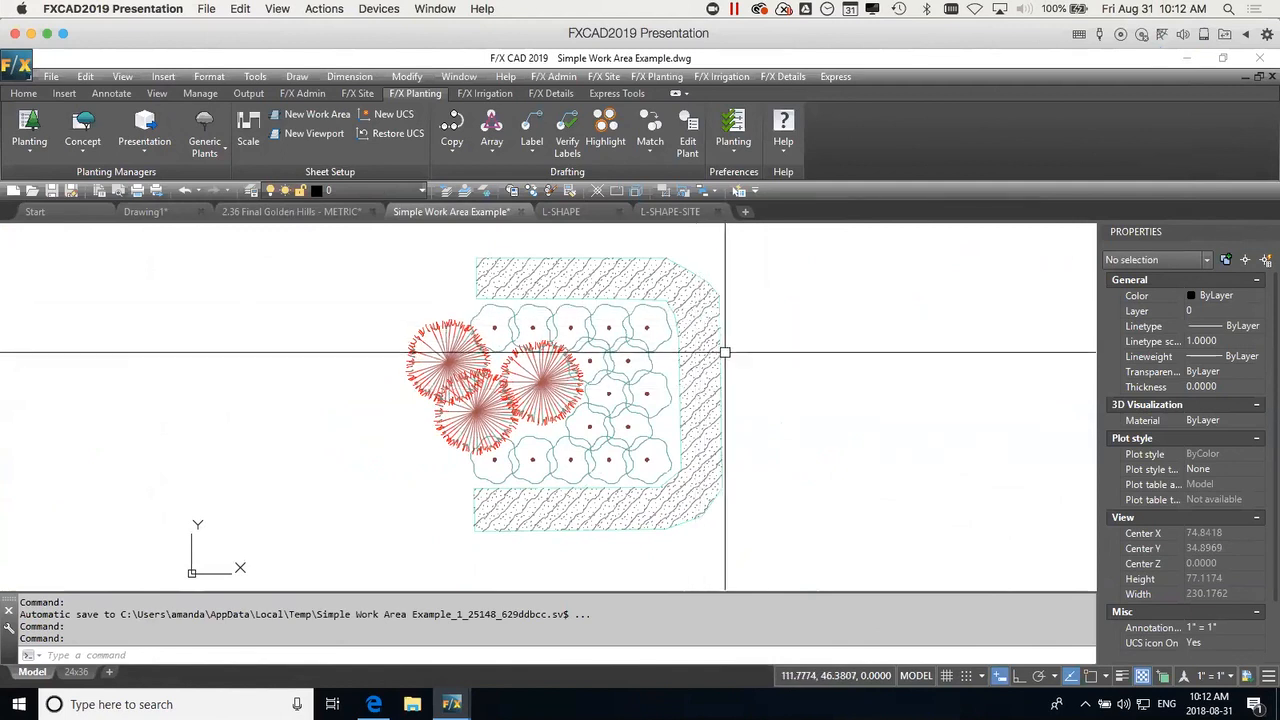
In Simple Work Area Example.dwg, place a group label for all the green VIB RAL shrubs beyond the bed's upper-right corner.
left_click(526, 151)
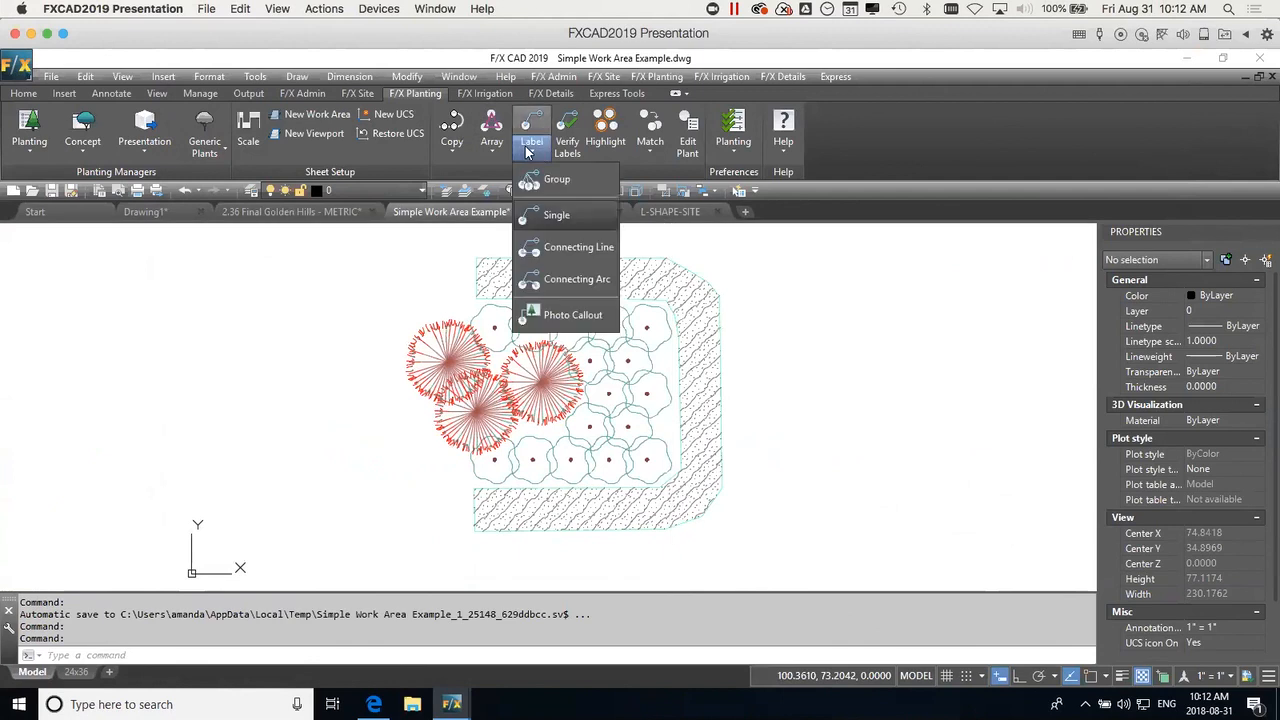
left_click(562, 183)
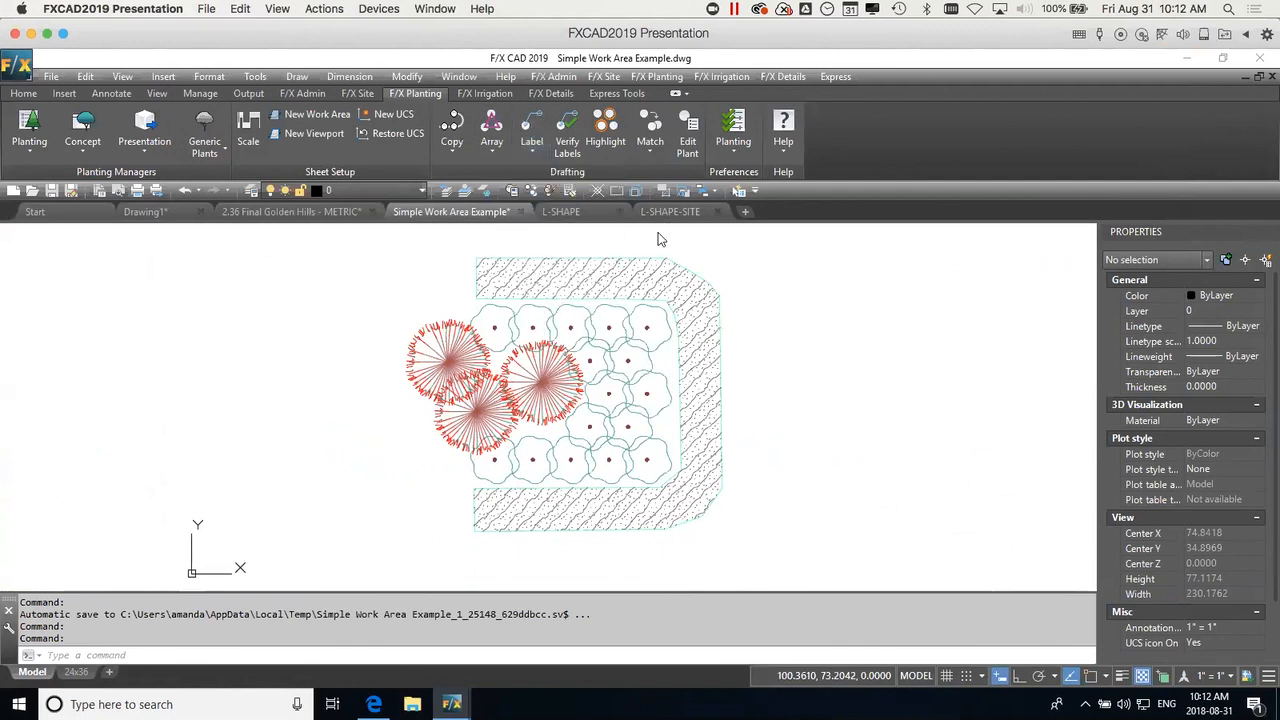
left_click(648, 326)
left_click(437, 287)
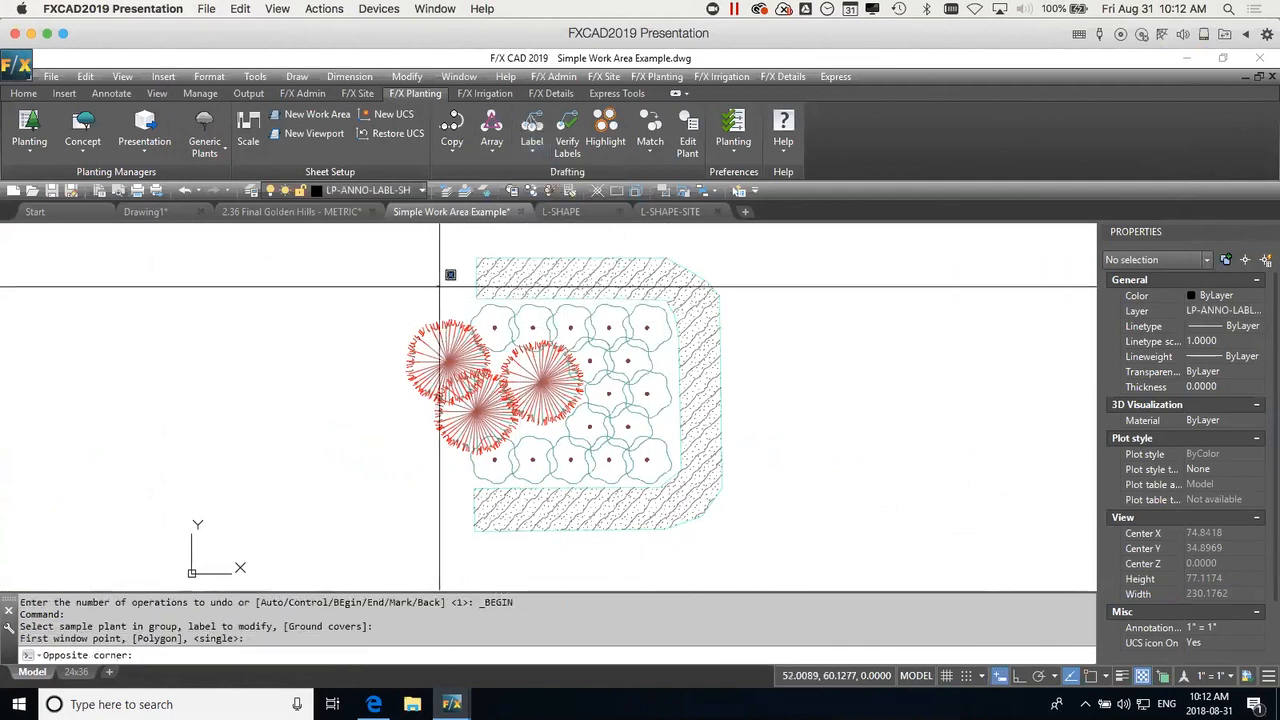
left_click(706, 484)
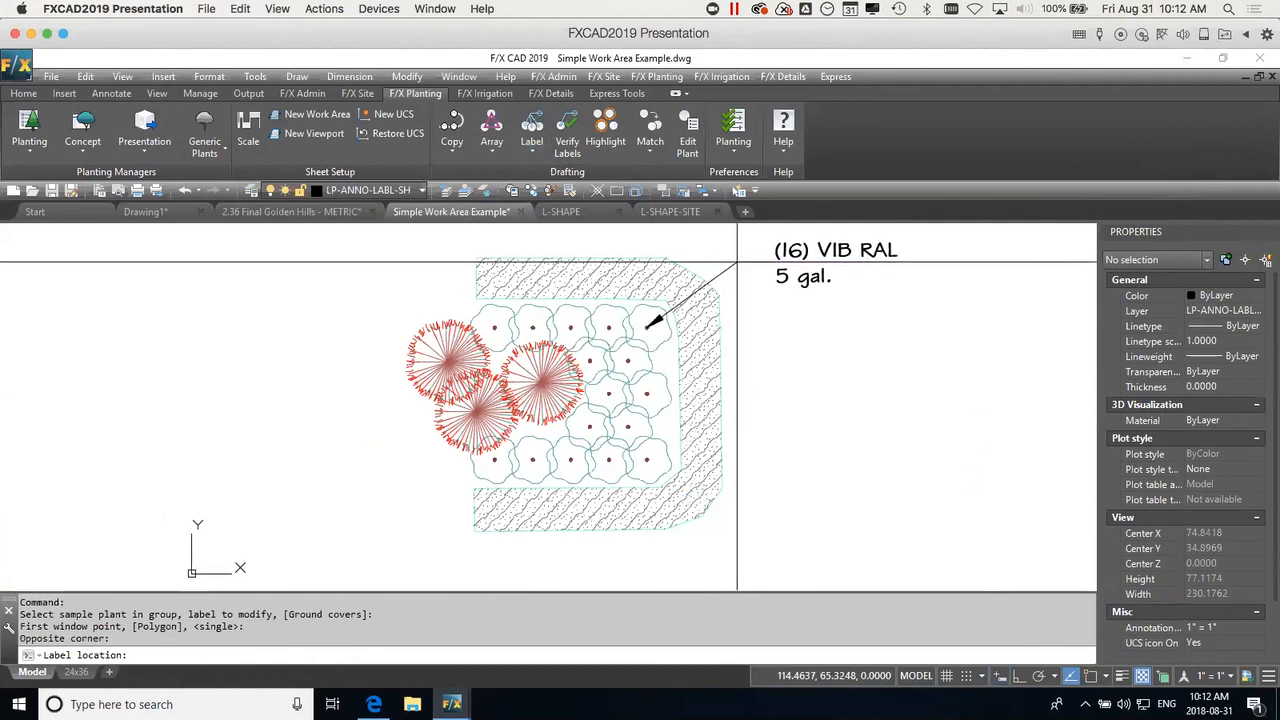
left_click(775, 267)
Place a group label for the cluster of red ARA ARA trees, above and to the left of the cluster.
key("Return")
key("Return")
left_click(451, 361)
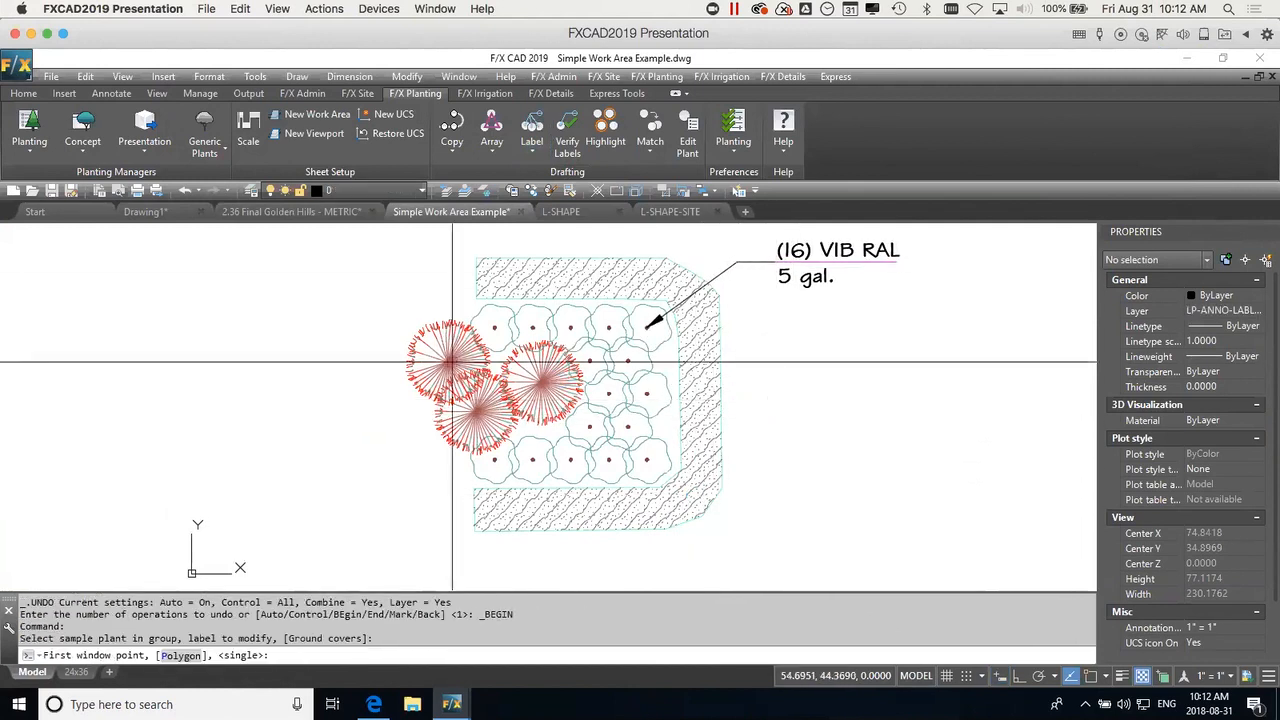
left_click(596, 465)
left_click(509, 393)
left_click(395, 298)
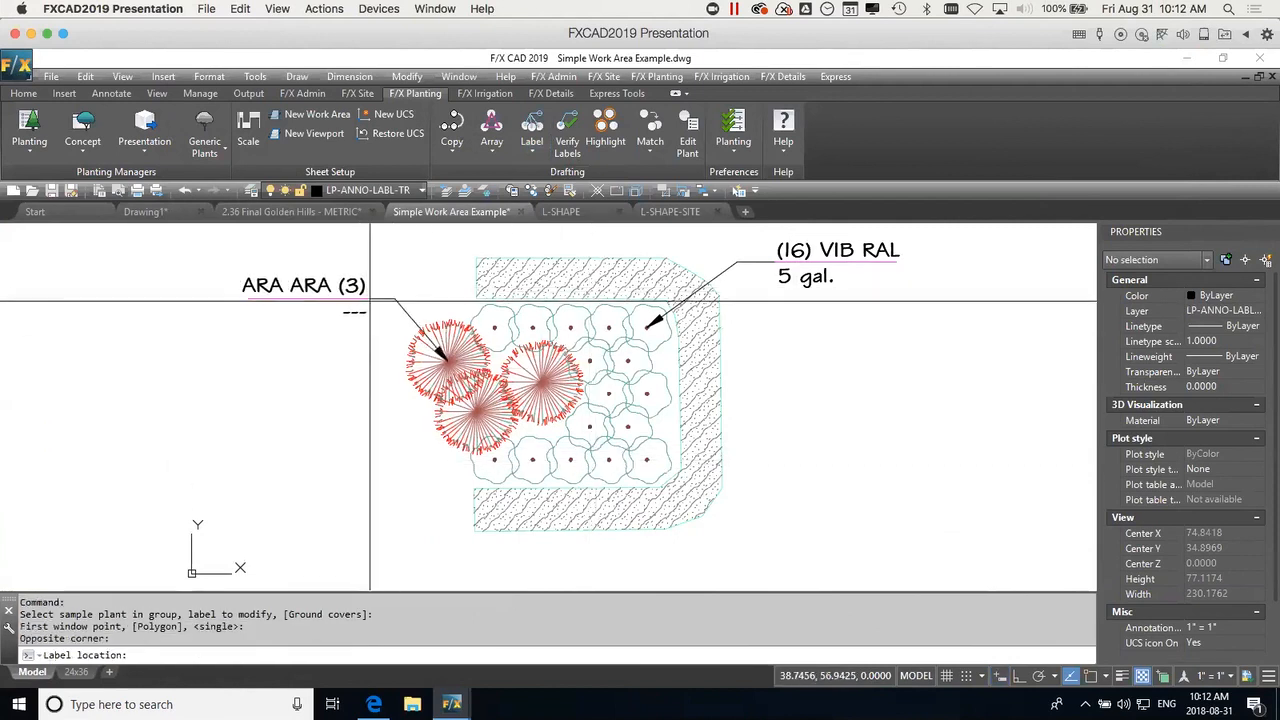
key("Return")
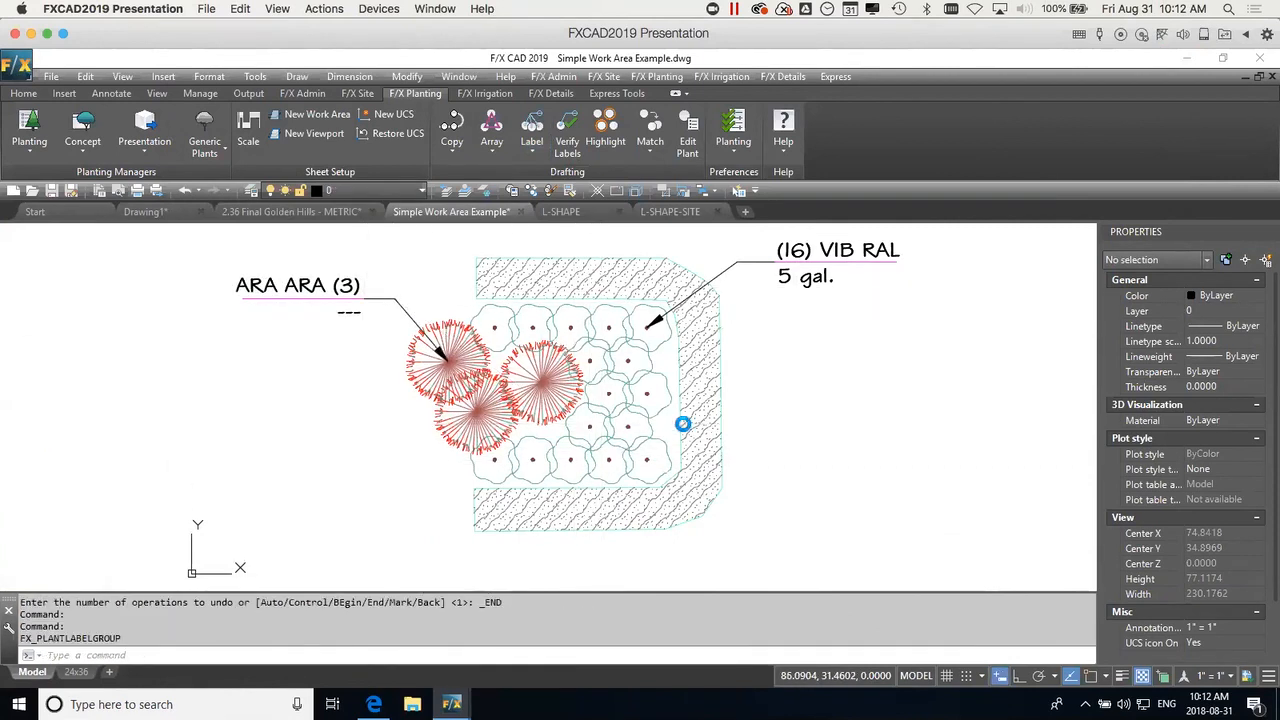
right_click(700, 405)
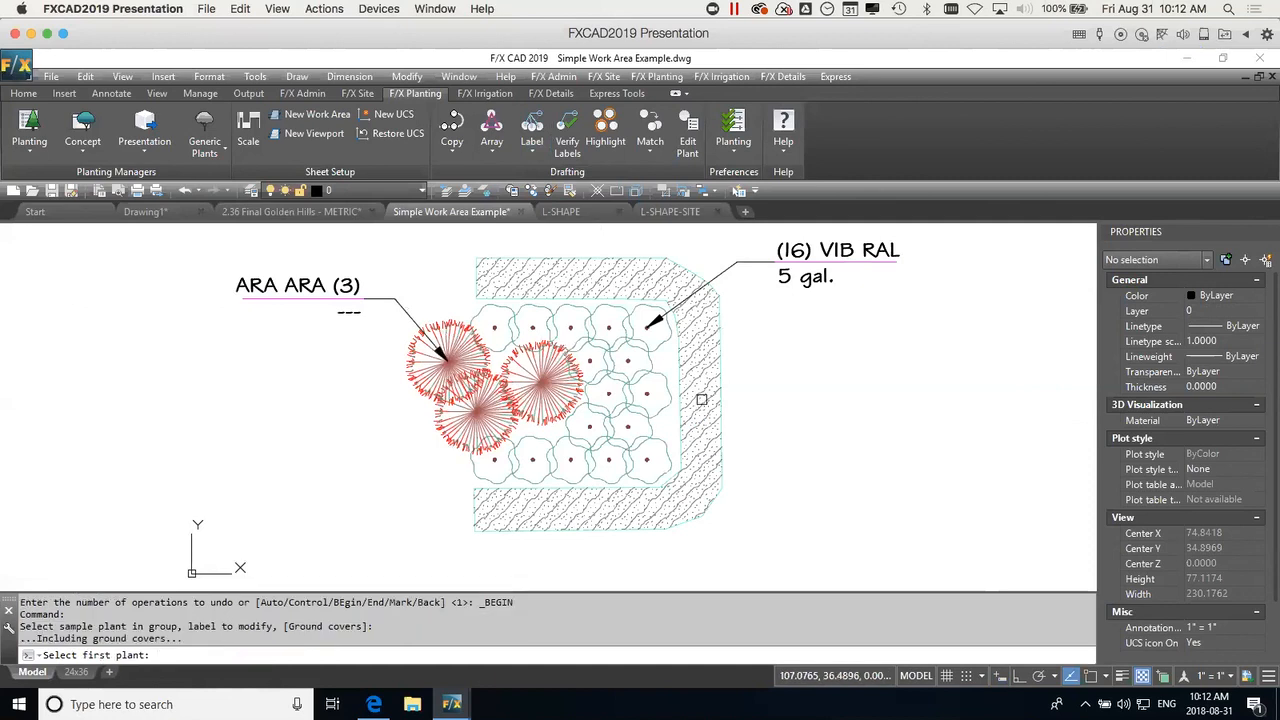
left_click(701, 400)
left_click(699, 400)
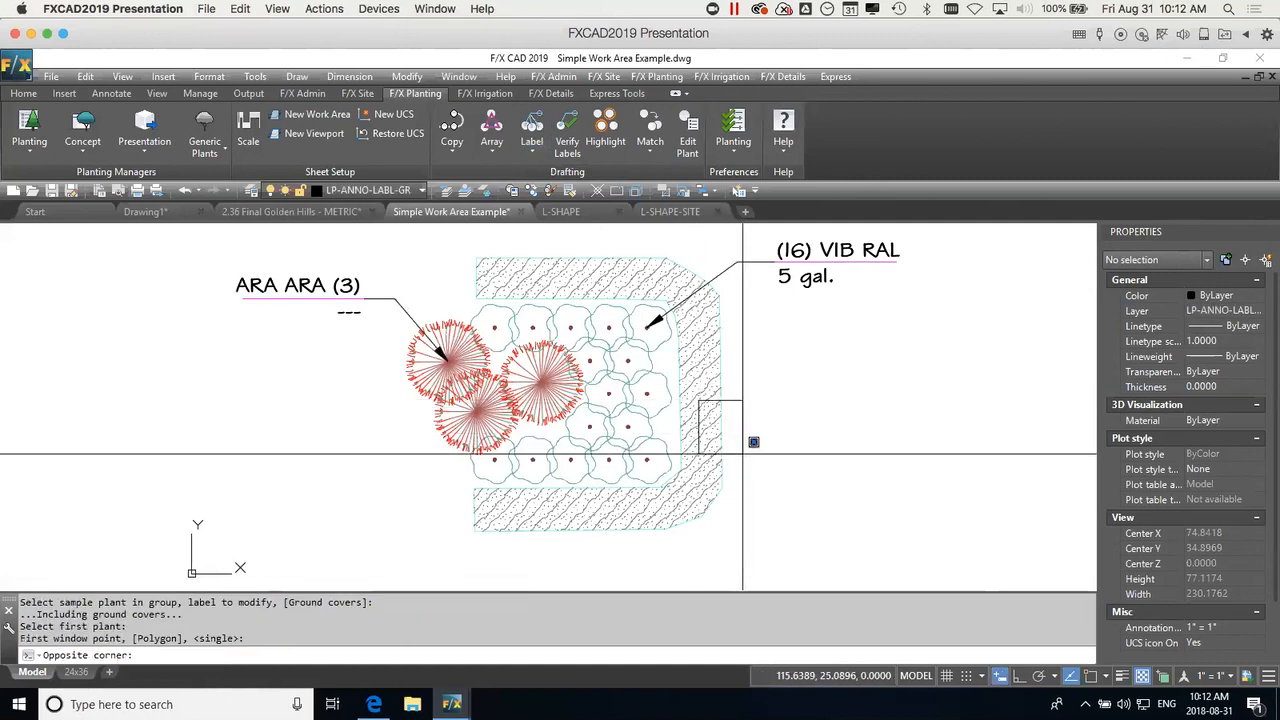
key("Escape")
Place a single label for the THY GOL groundcover hatch, below and to the right of the planting bed.
left_click(531, 138)
left_click(551, 218)
left_click(704, 436)
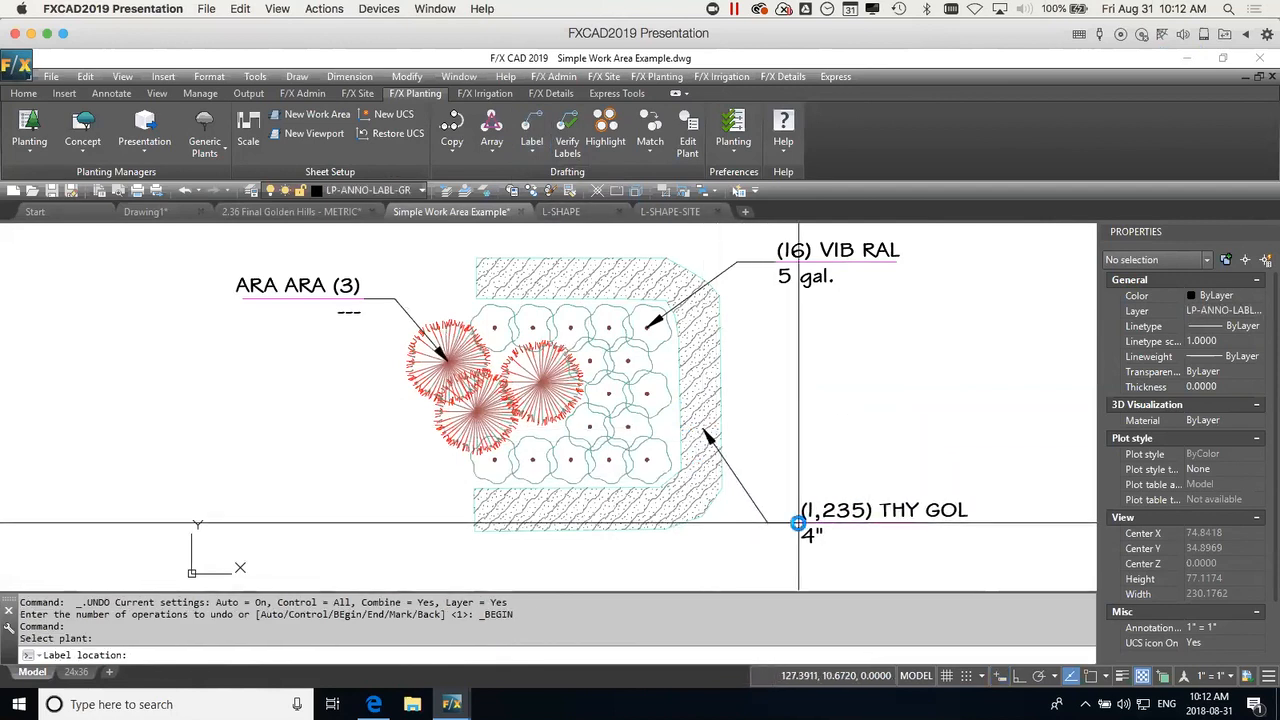
left_click(797, 523)
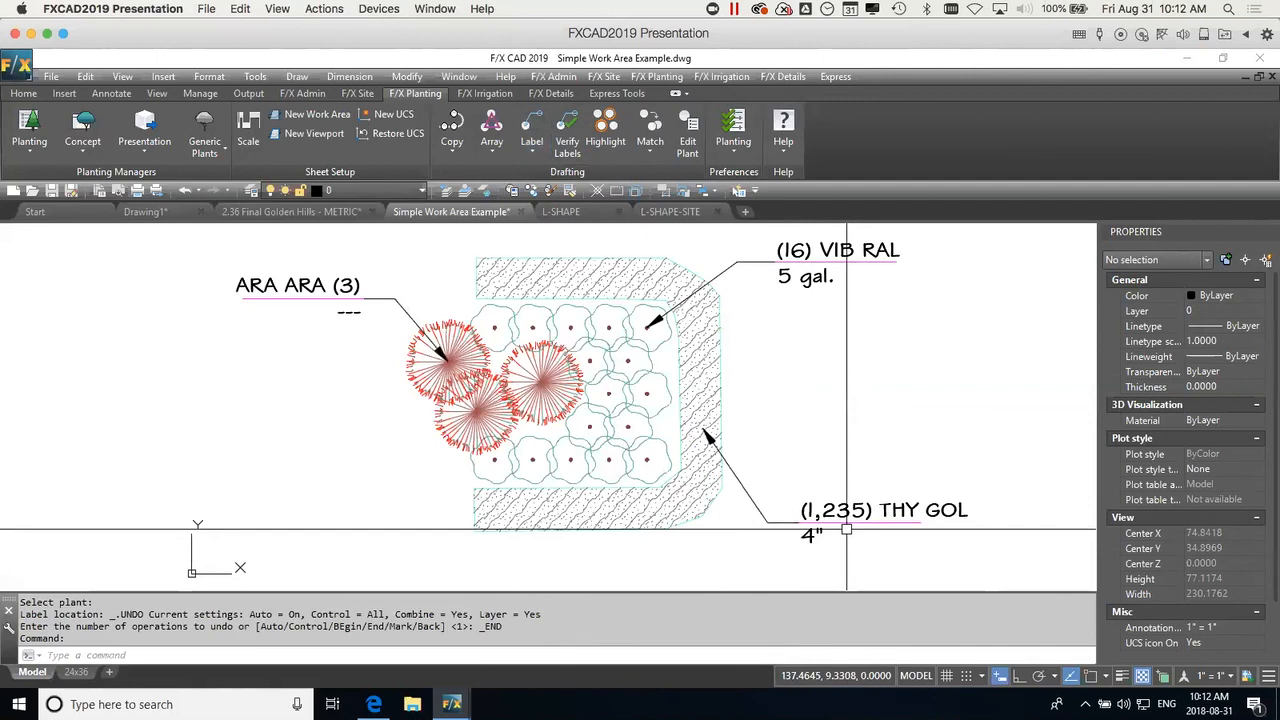
Create a new work area titled WA1 at the 1" = 30' plot scale, without a layer suffix.
scroll(846, 529, "down", 3)
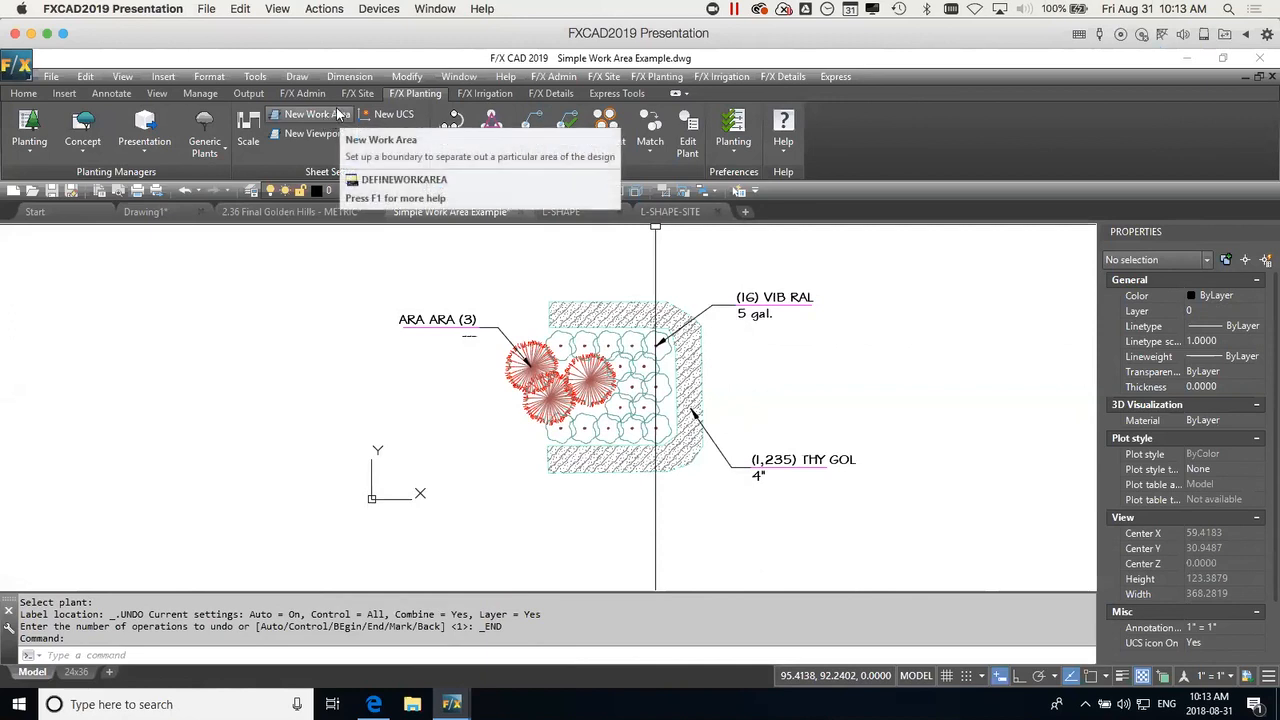
left_click(316, 94)
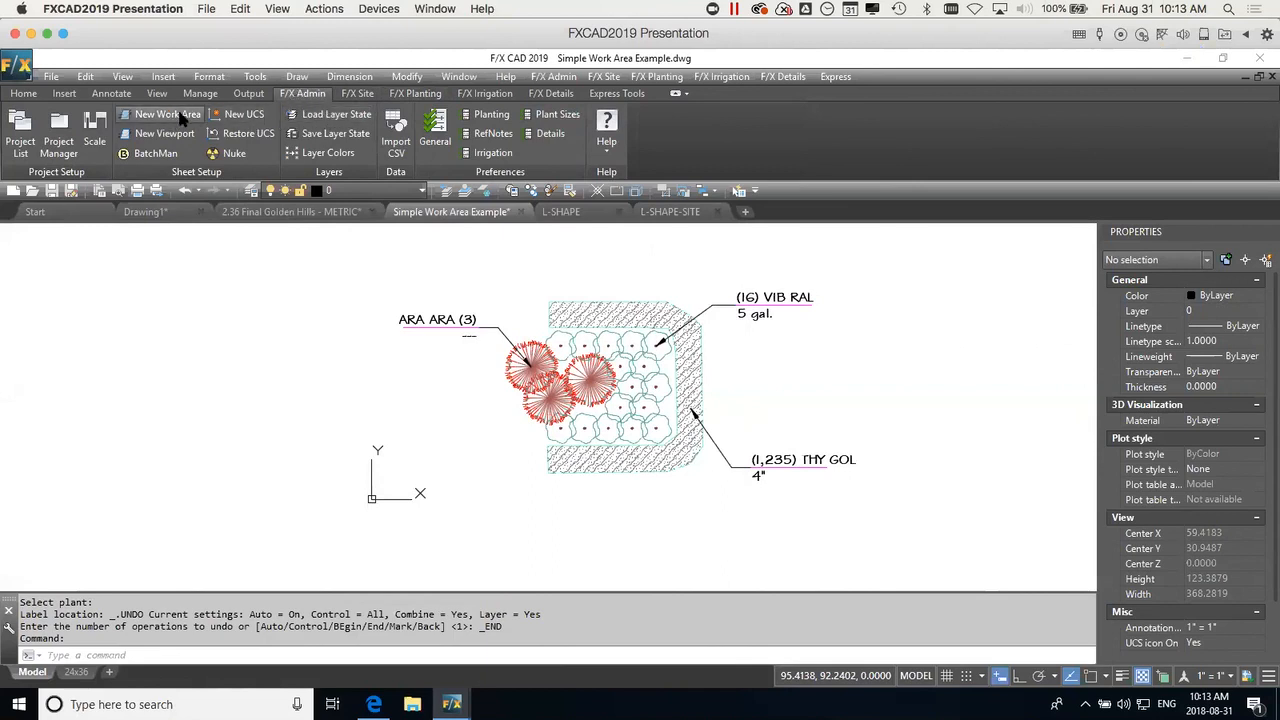
left_click(414, 93)
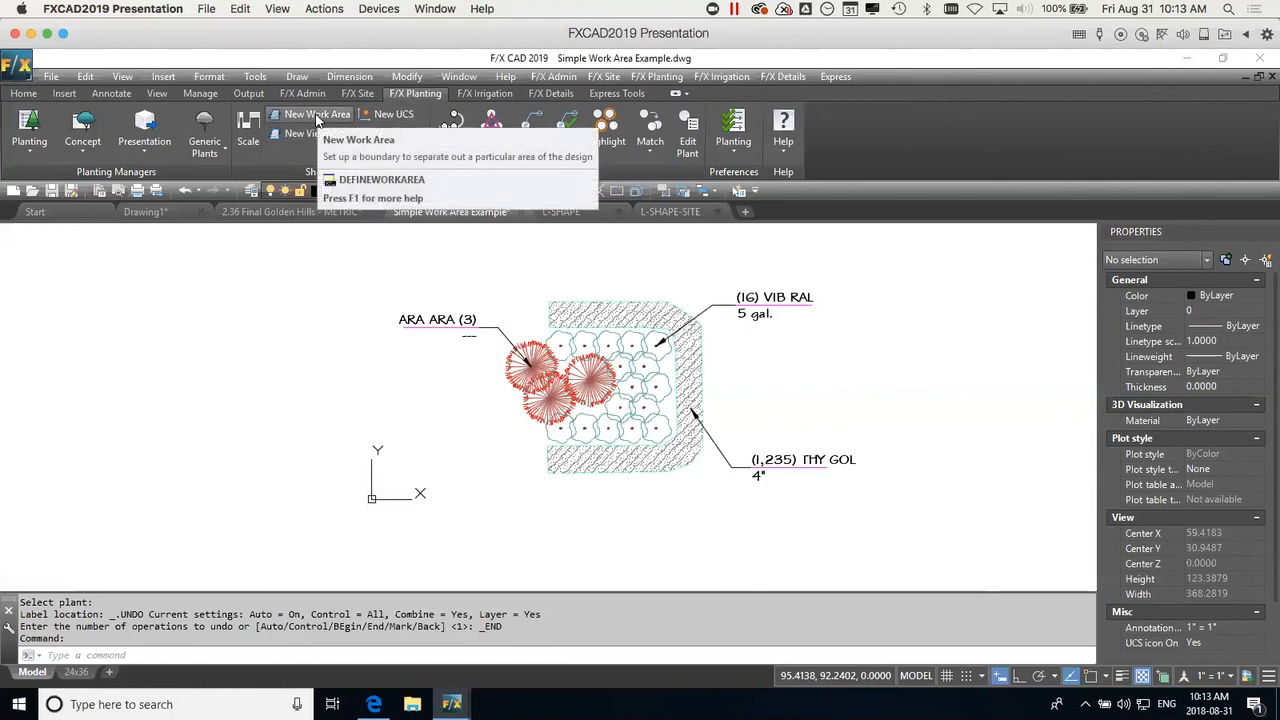
left_click(317, 114)
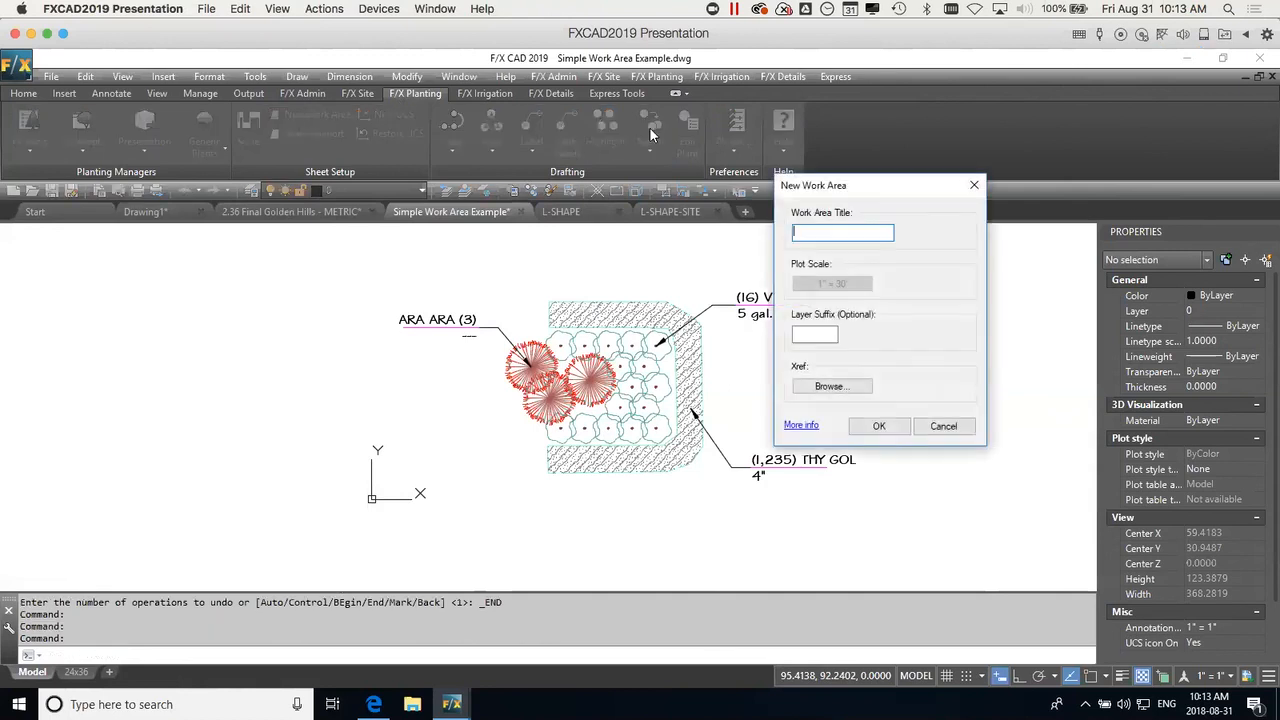
left_click_drag(869, 193, 954, 180)
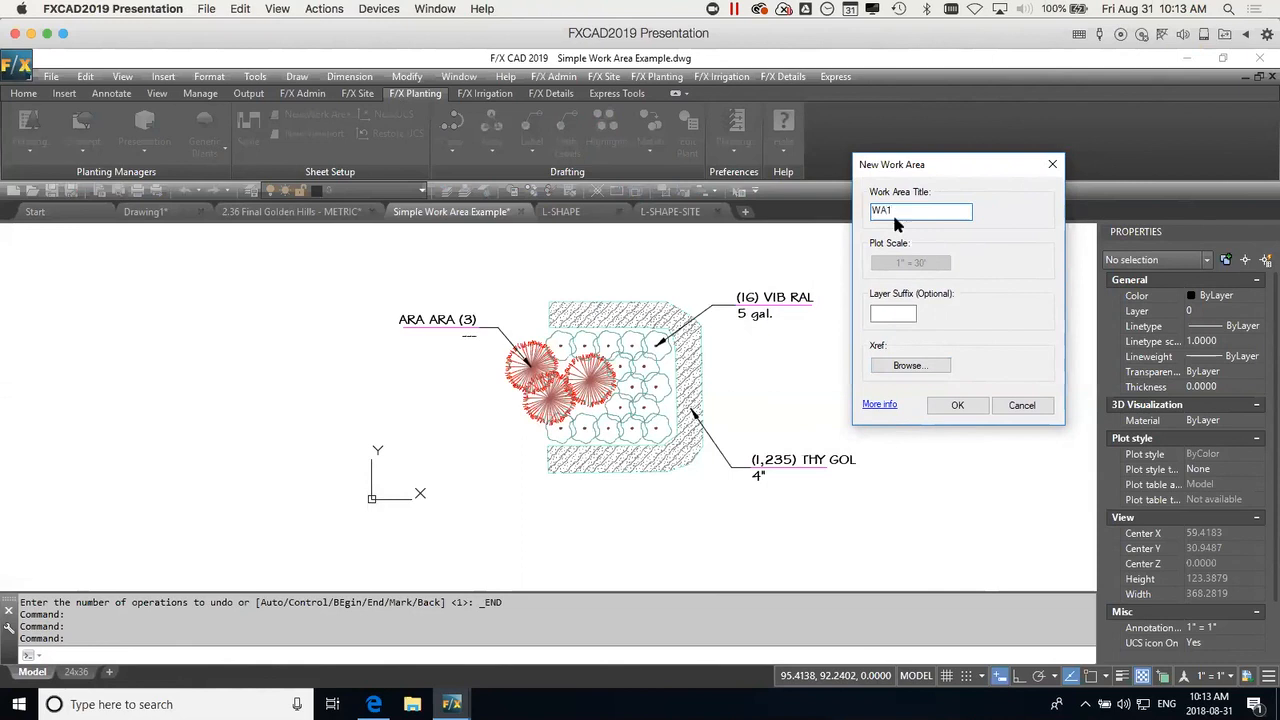
left_click(960, 407)
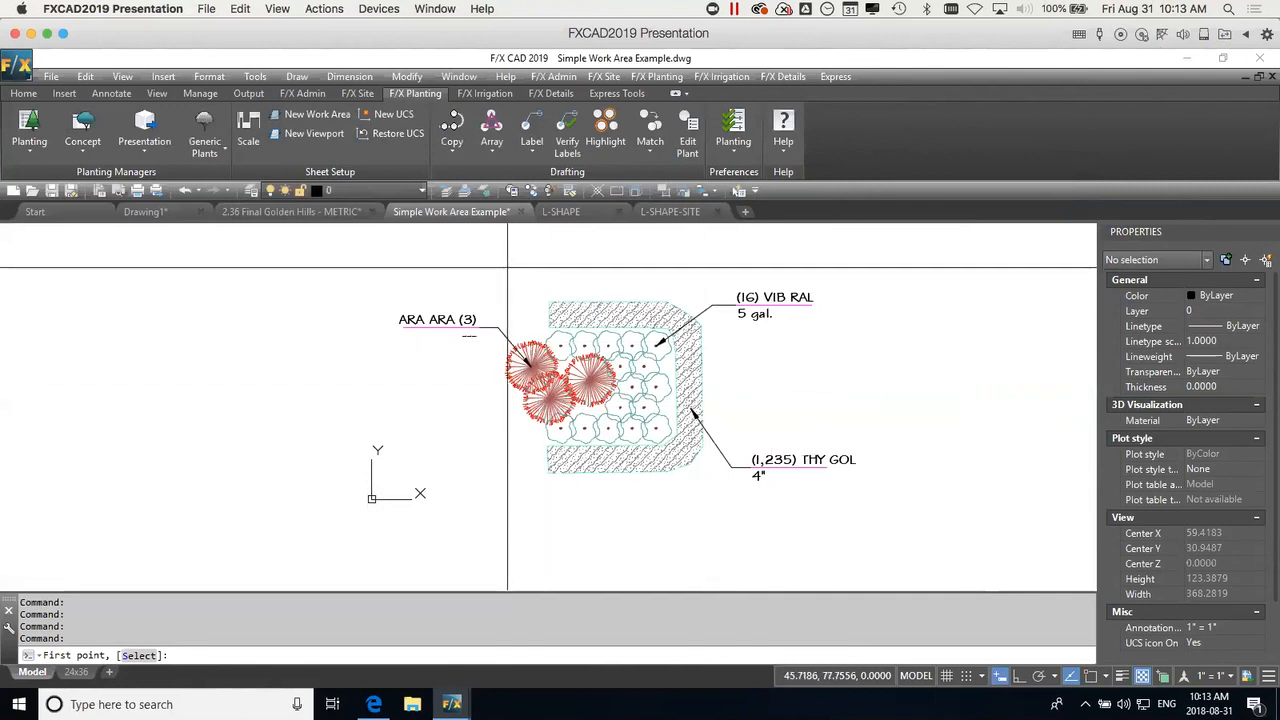
Outline the WA1 boundary with a five-point polygon around the upper half of the planting bed and close it.
left_click(507, 267)
left_click(698, 269)
left_click(738, 344)
left_click(738, 386)
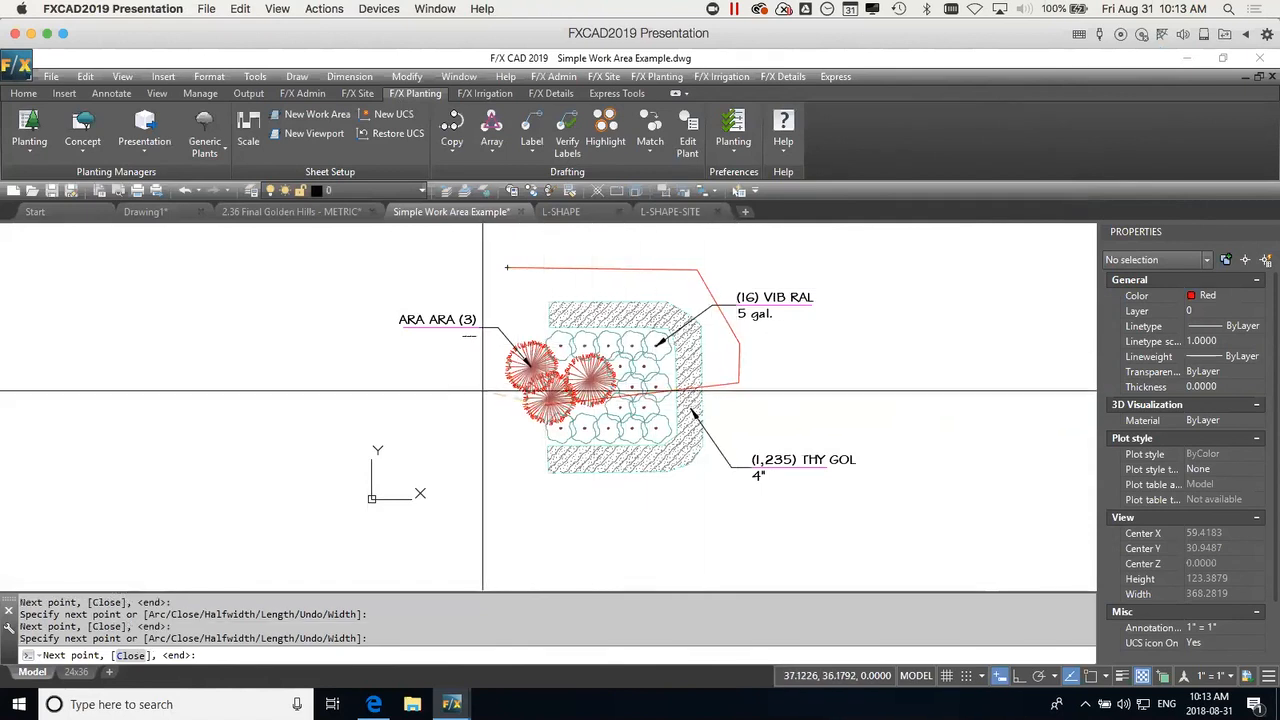
left_click(503, 395)
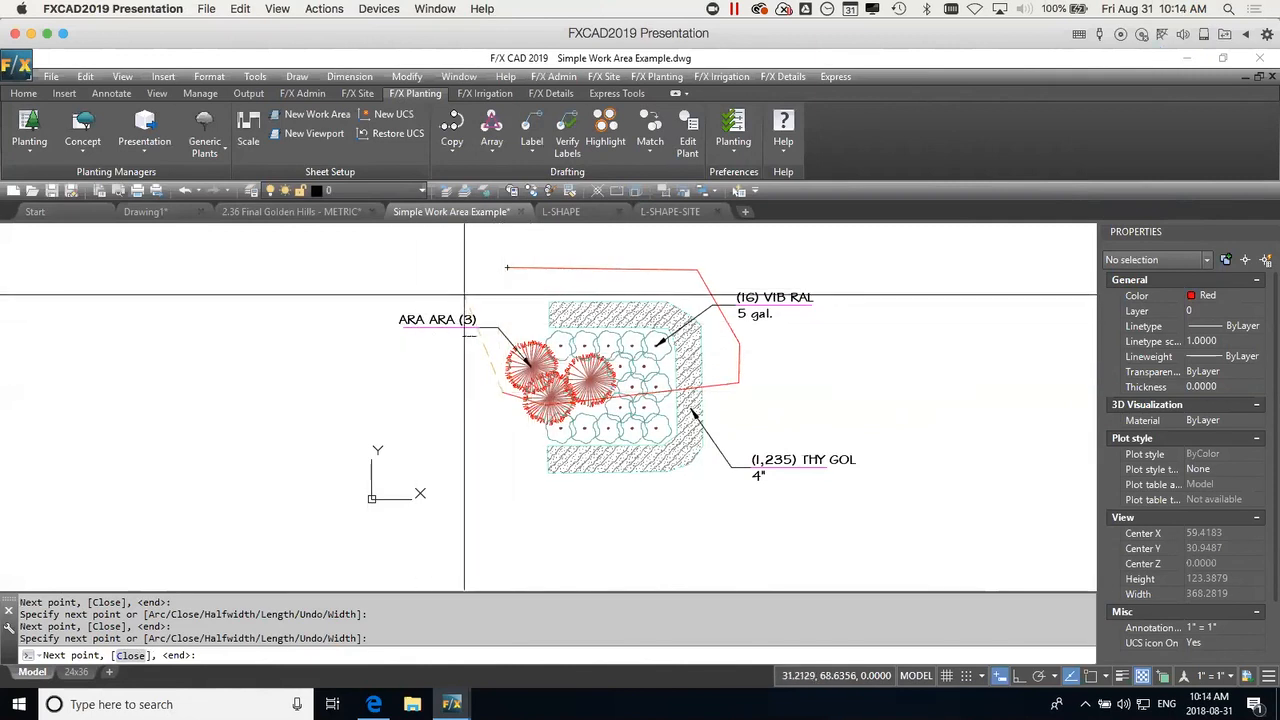
key("Return")
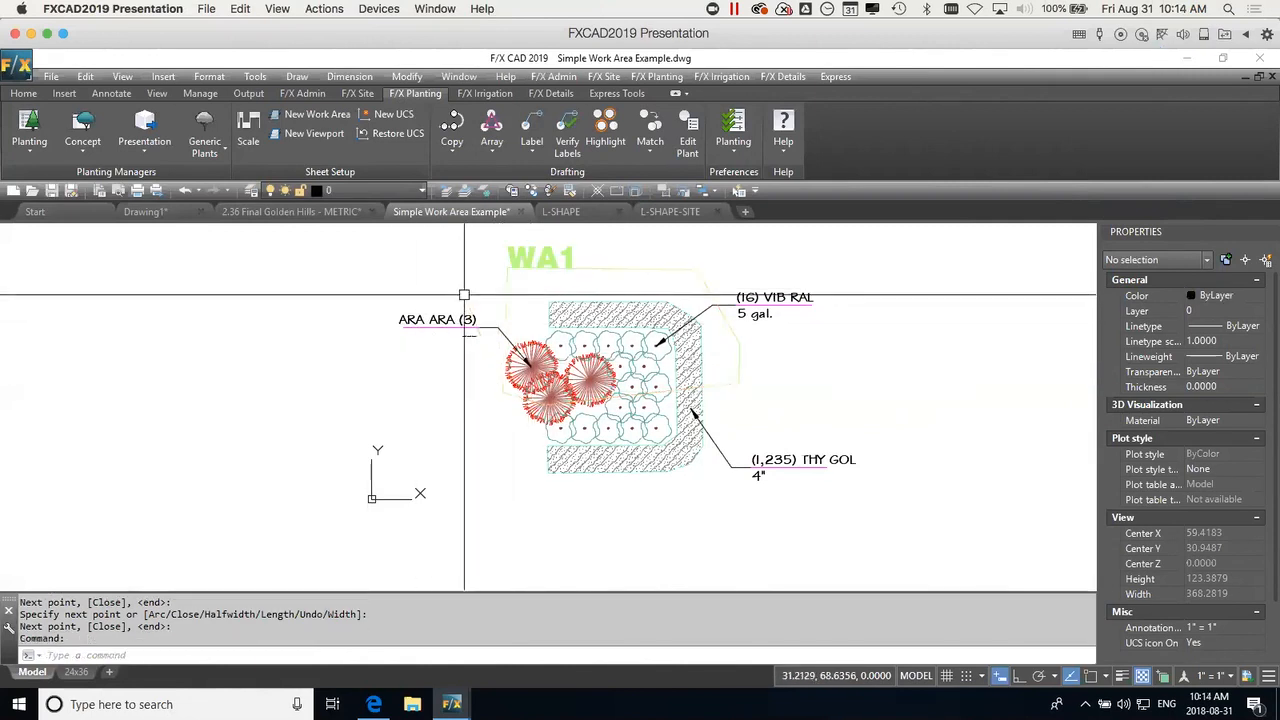
Select the WA1 title and boundary together to examine their shared properties, and clear the selection.
left_click(537, 260)
left_click(1088, 272)
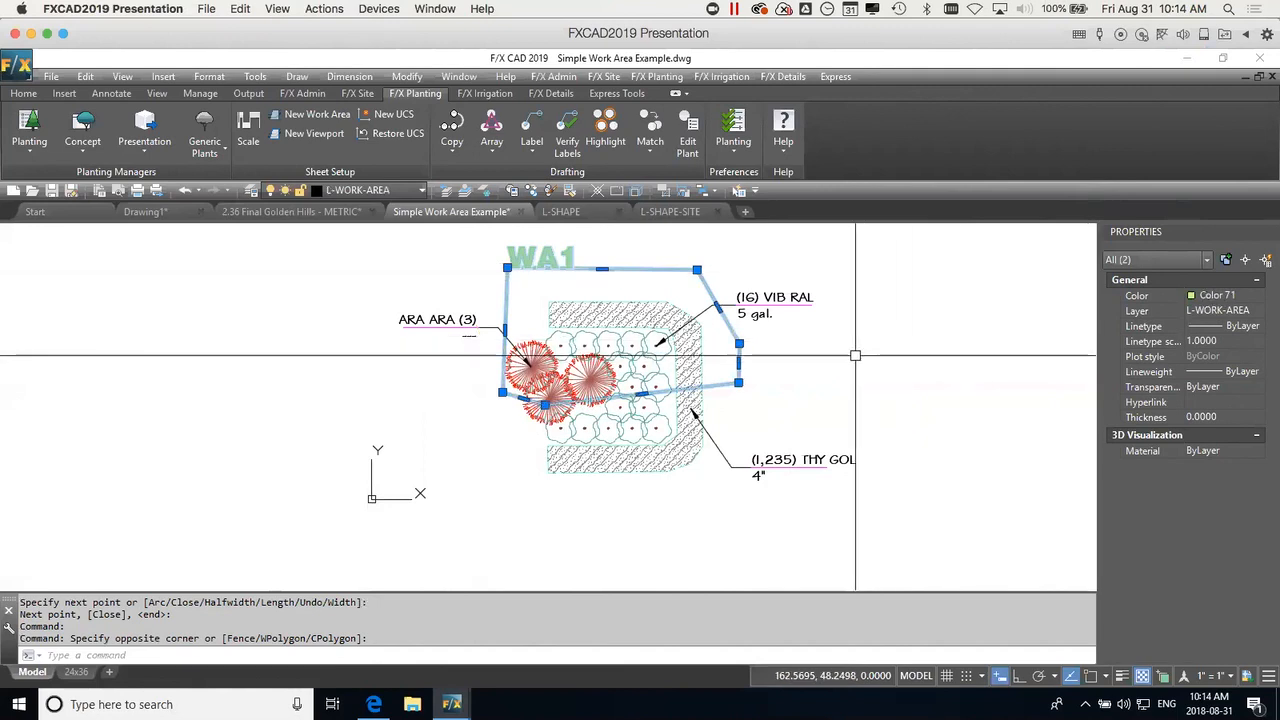
key("Escape")
Create a work area titled WA2 and outline it with a closed polygon around the lower half of the planting bed.
left_click(317, 114)
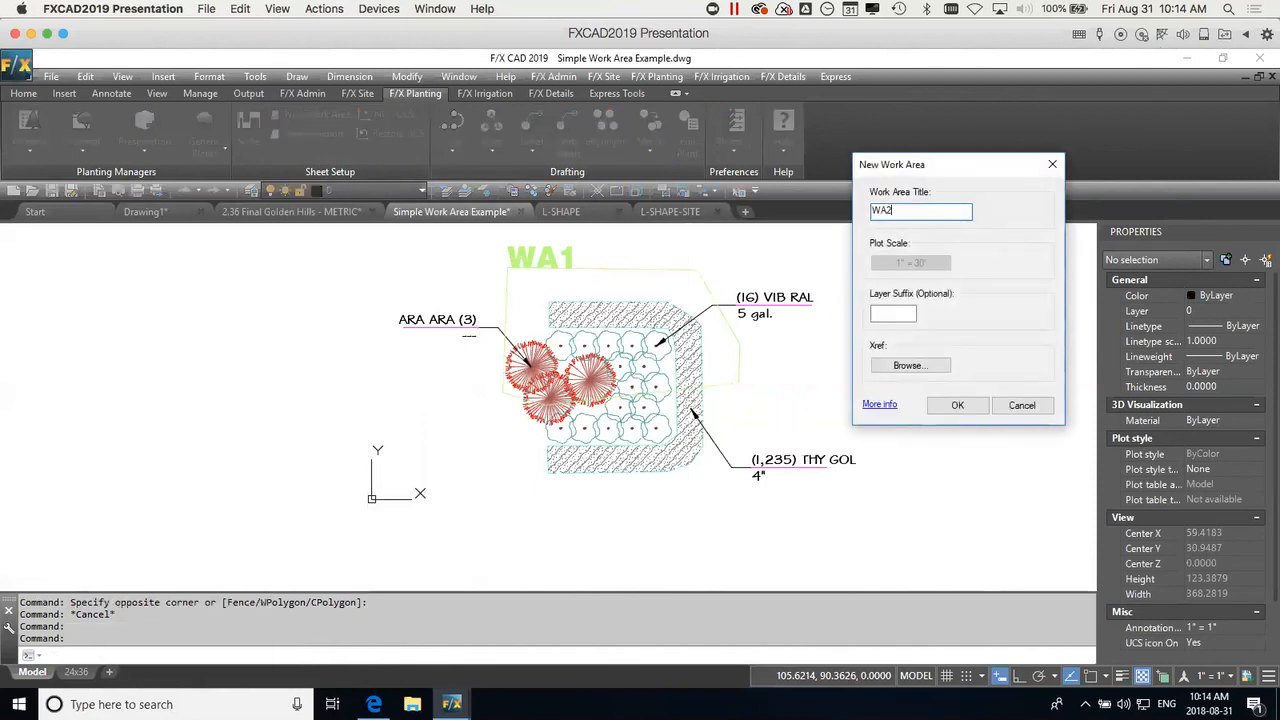
left_click(957, 405)
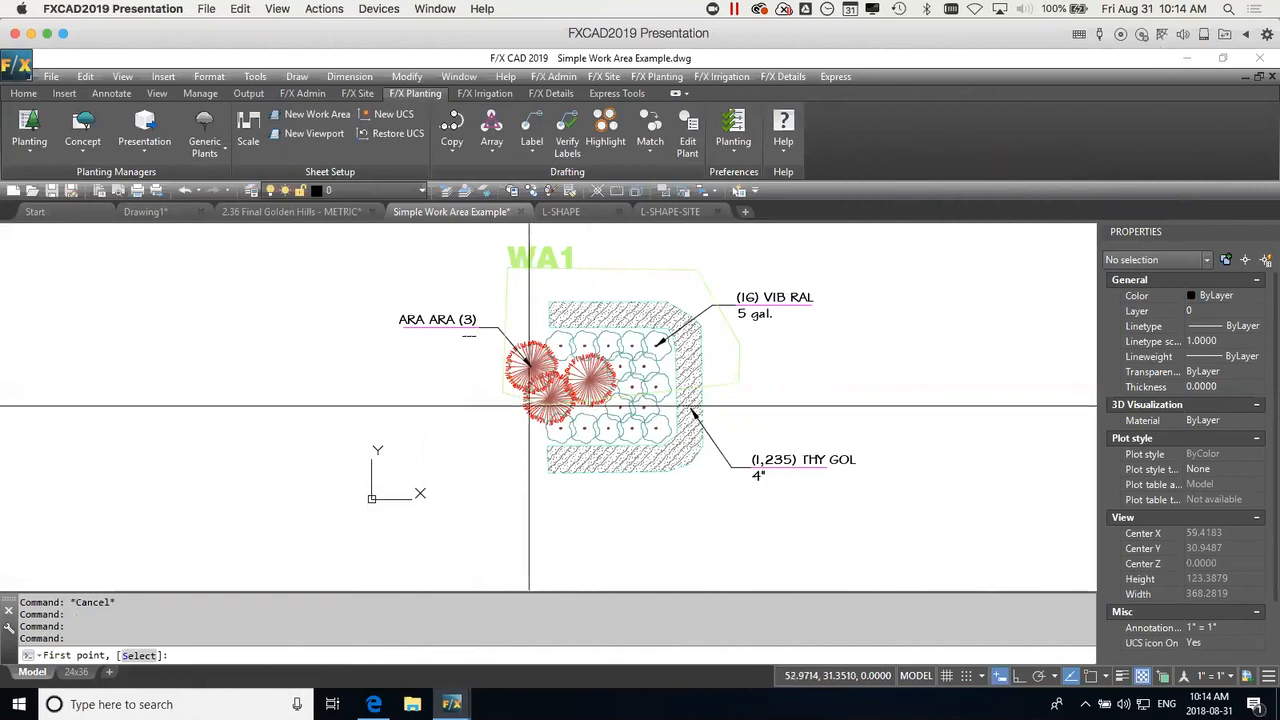
left_click(737, 392)
left_click(737, 502)
left_click(547, 503)
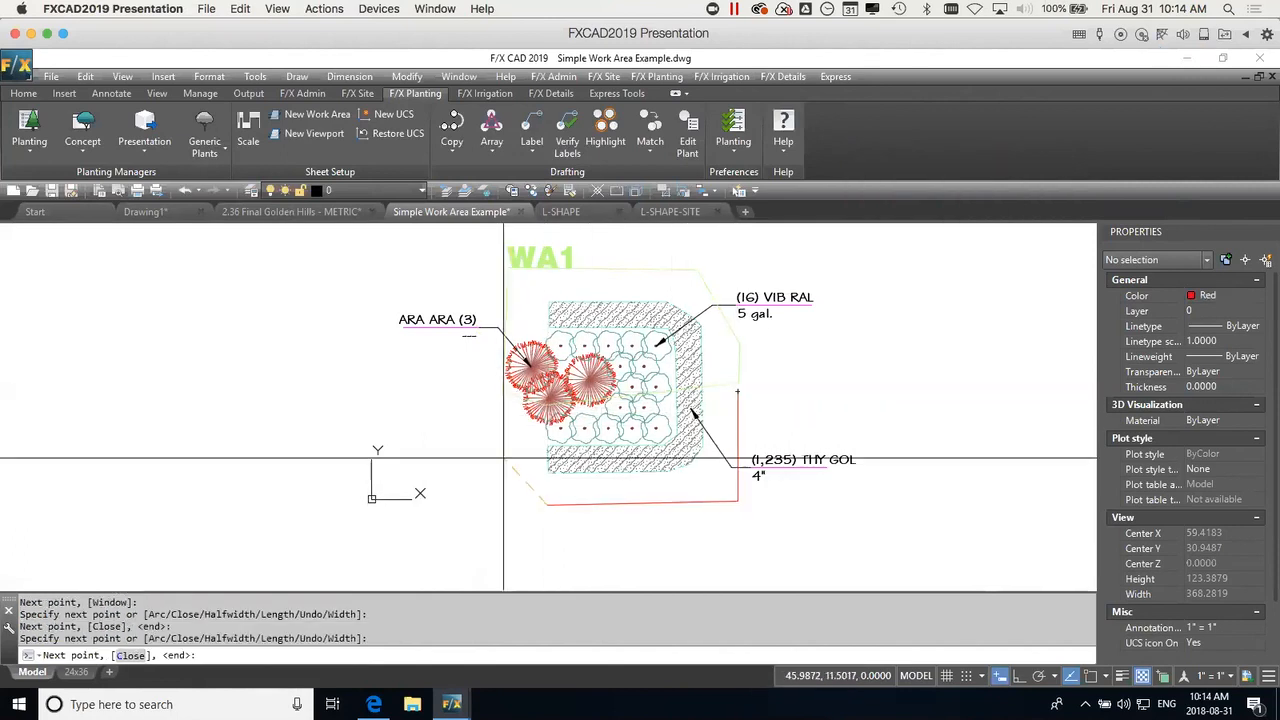
left_click(488, 420)
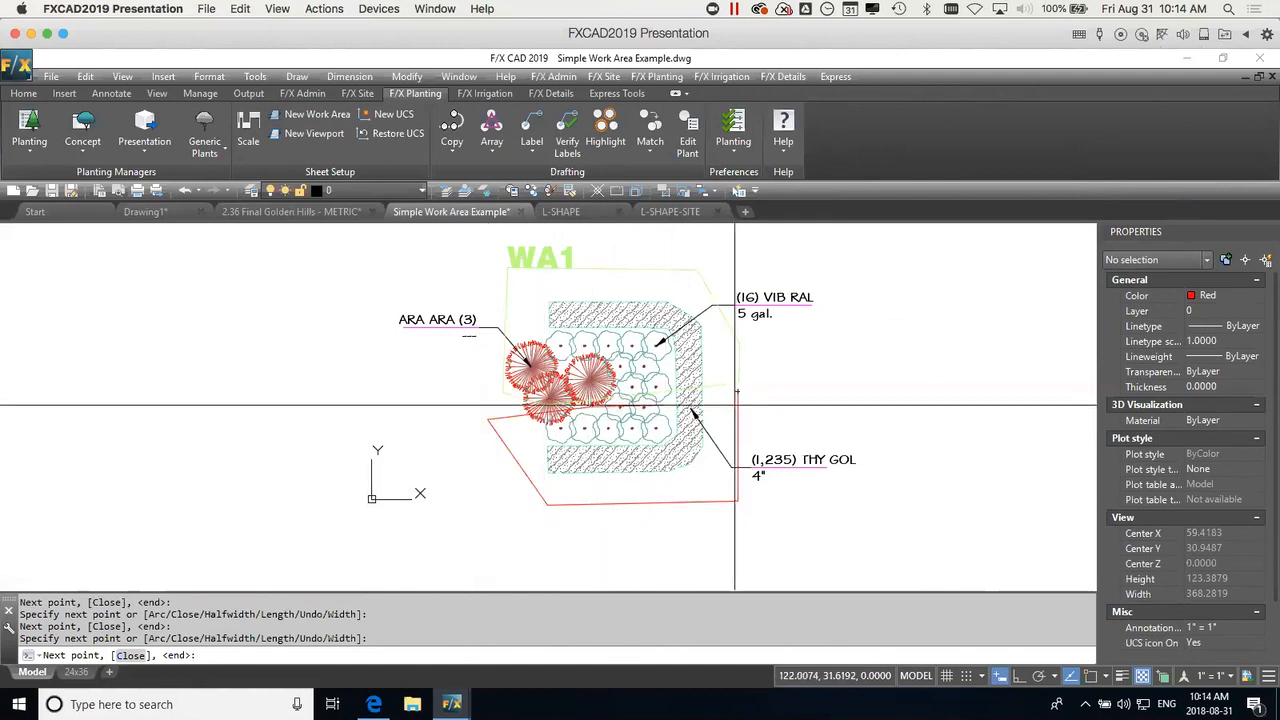
key("Return")
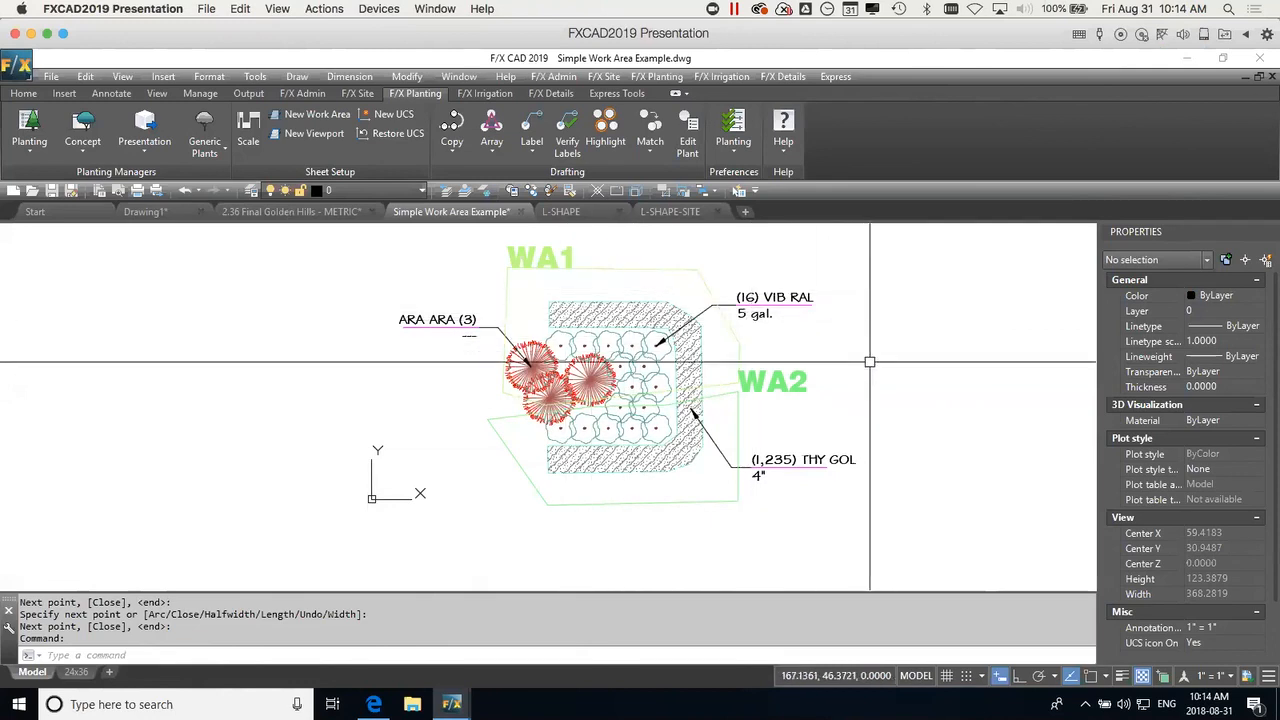
Change the colour of the WA1 title and boundary to Color 31.
left_click(570, 279)
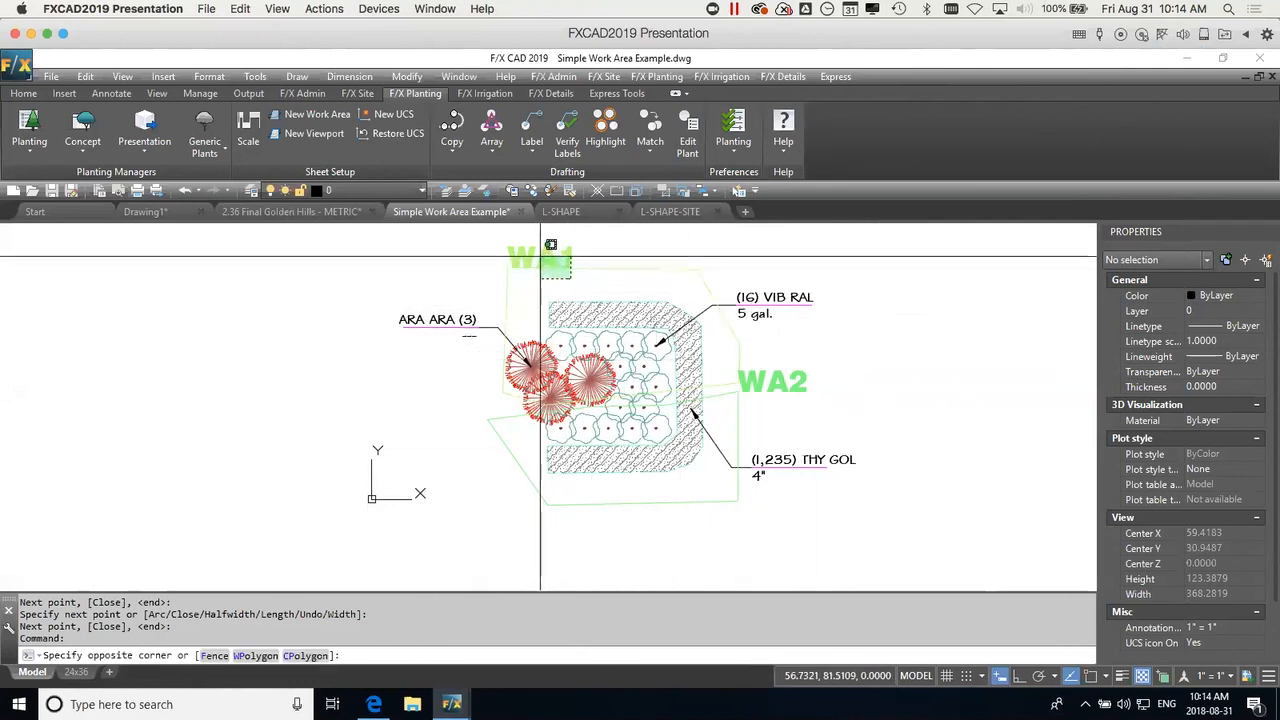
left_click(544, 254)
left_click(1240, 295)
left_click(1258, 295)
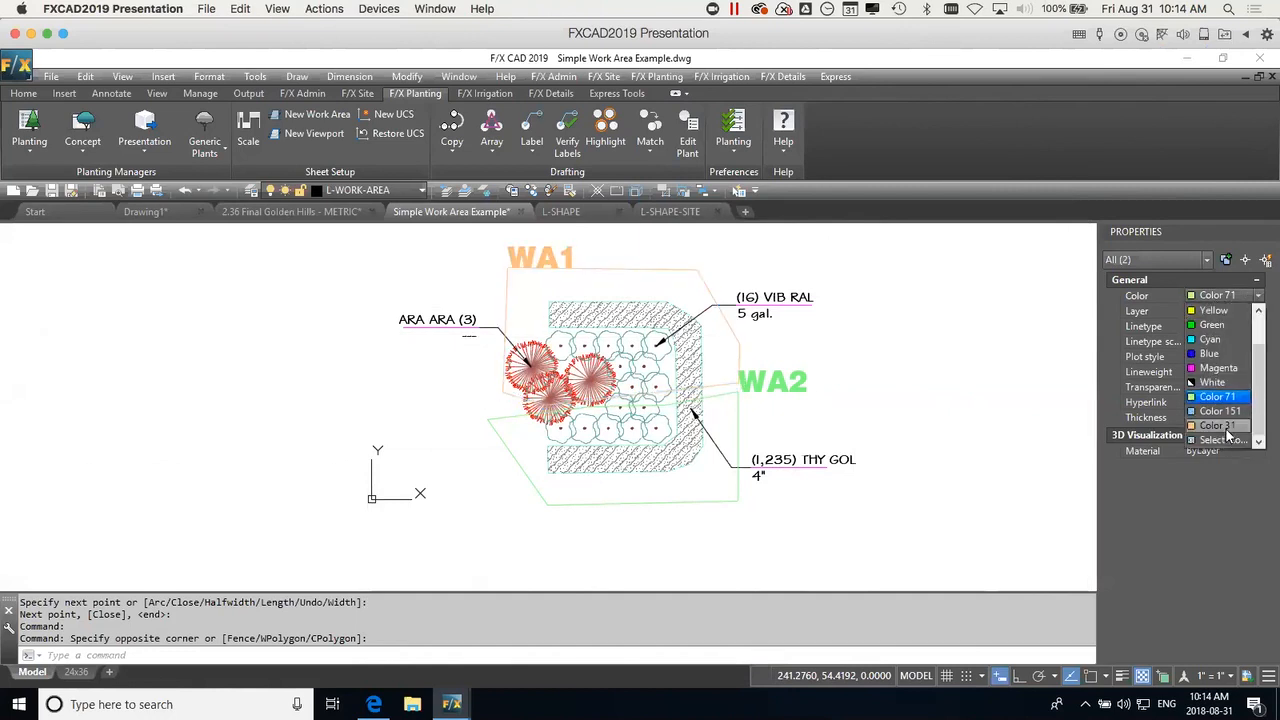
left_click(1226, 428)
key("Escape")
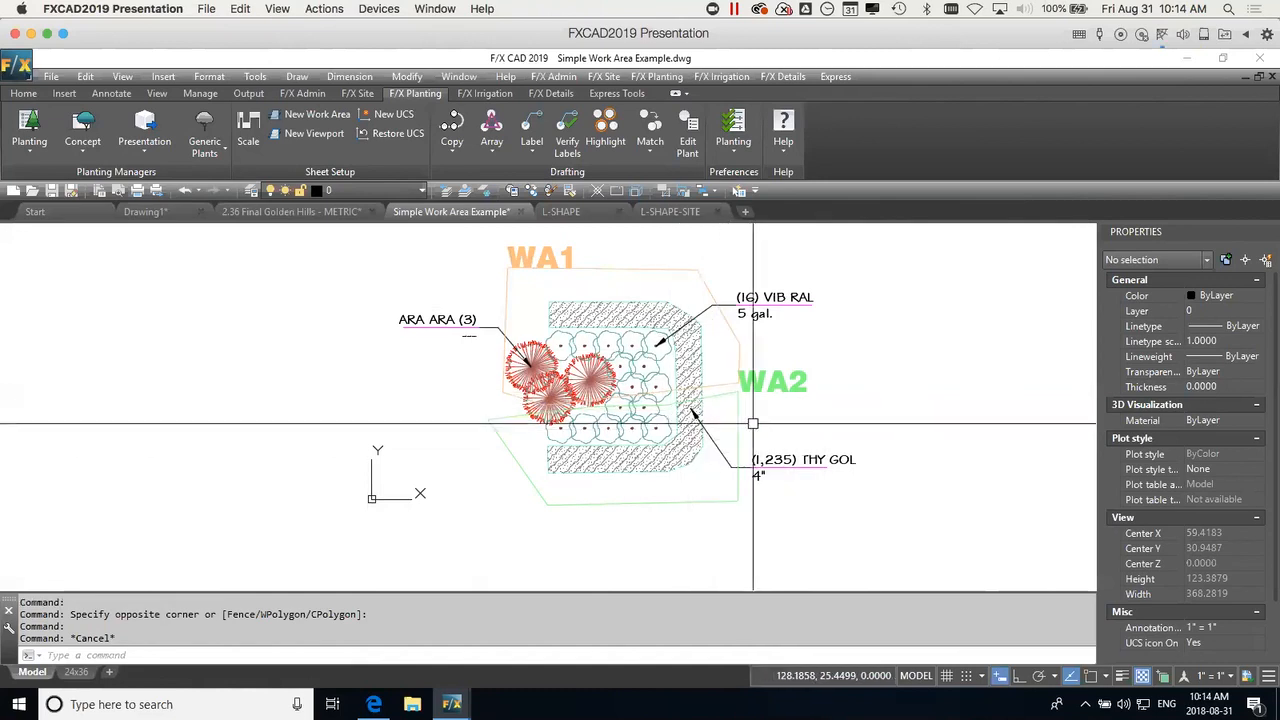
Select the WA1 boundary polyline to examine its extent and properties, and clear the selection.
left_click(716, 327)
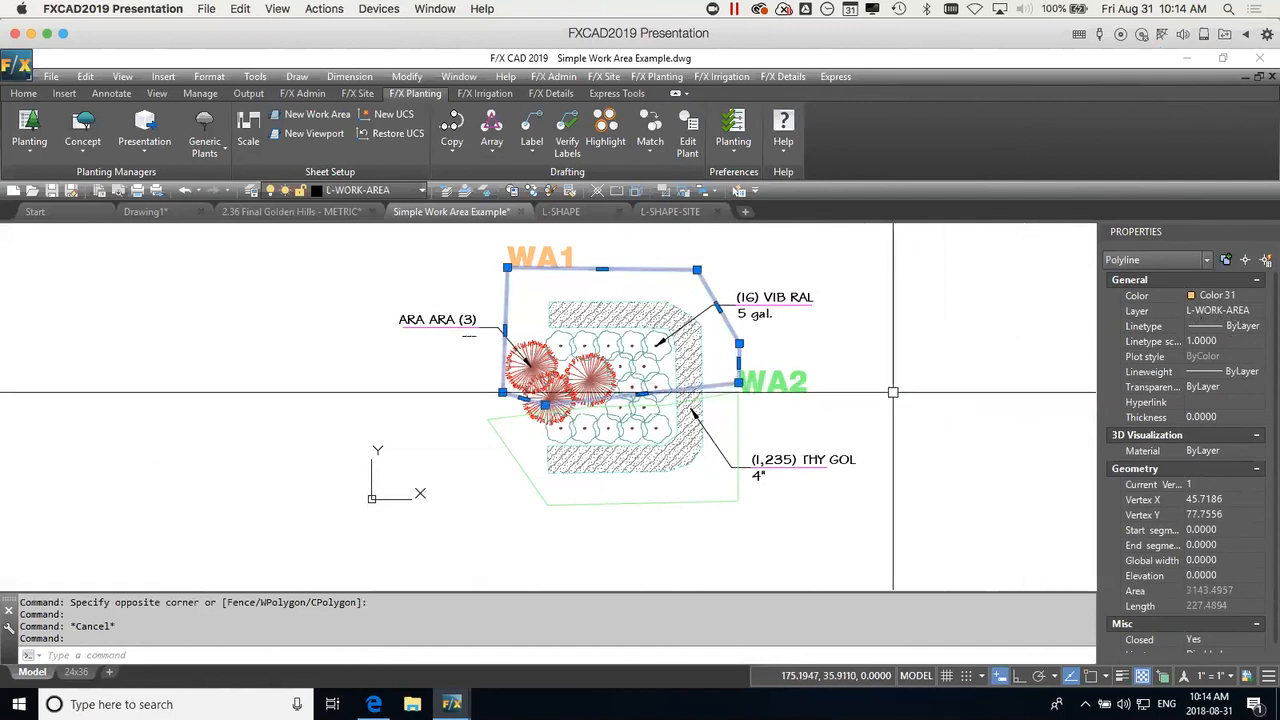
key("Escape")
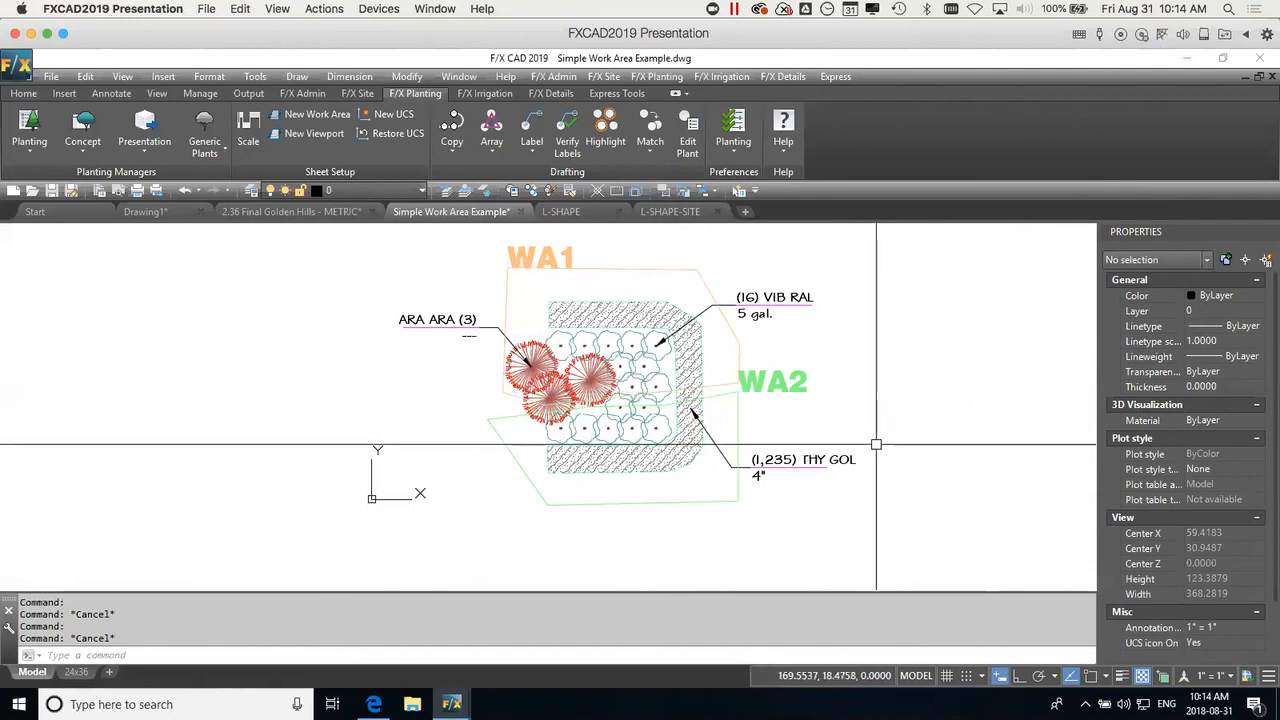
scroll(915, 435, "up", 5)
scroll(908, 447, "down", 5)
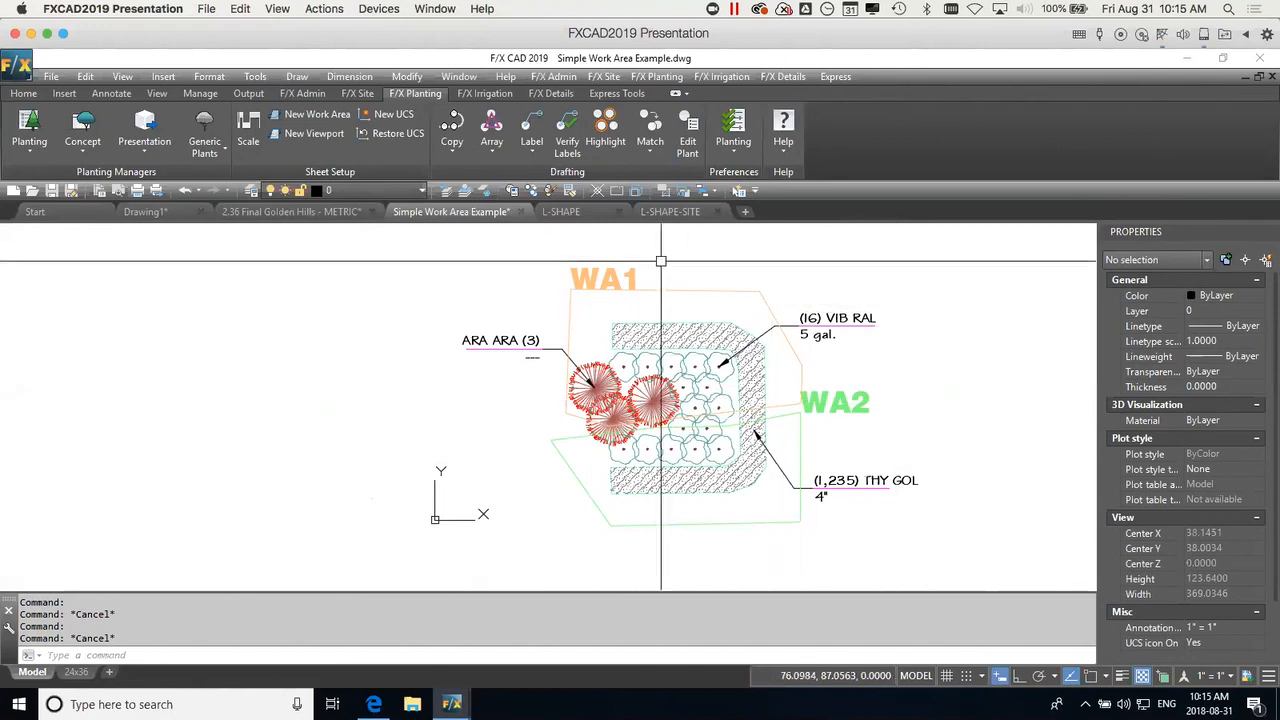
Highlight the VIB RAL shrubs inside WA2 to check their quantity, and clear the highlight.
left_click(606, 124)
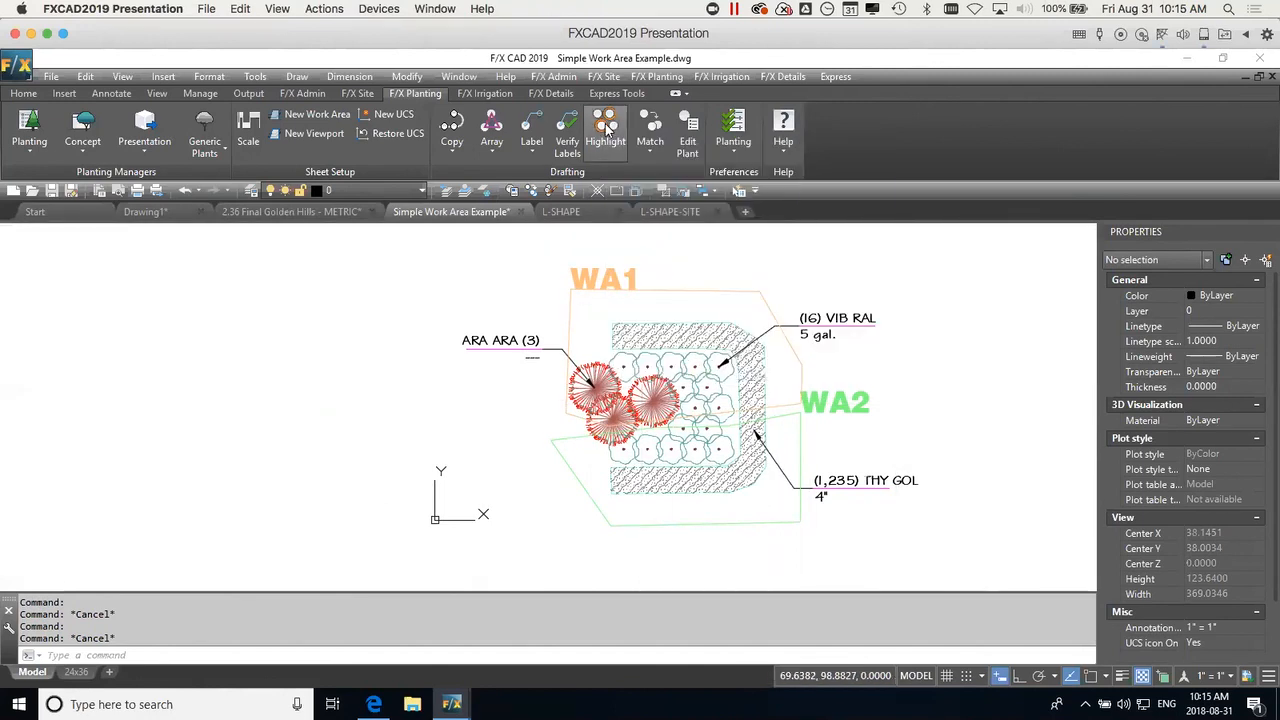
left_click(722, 453)
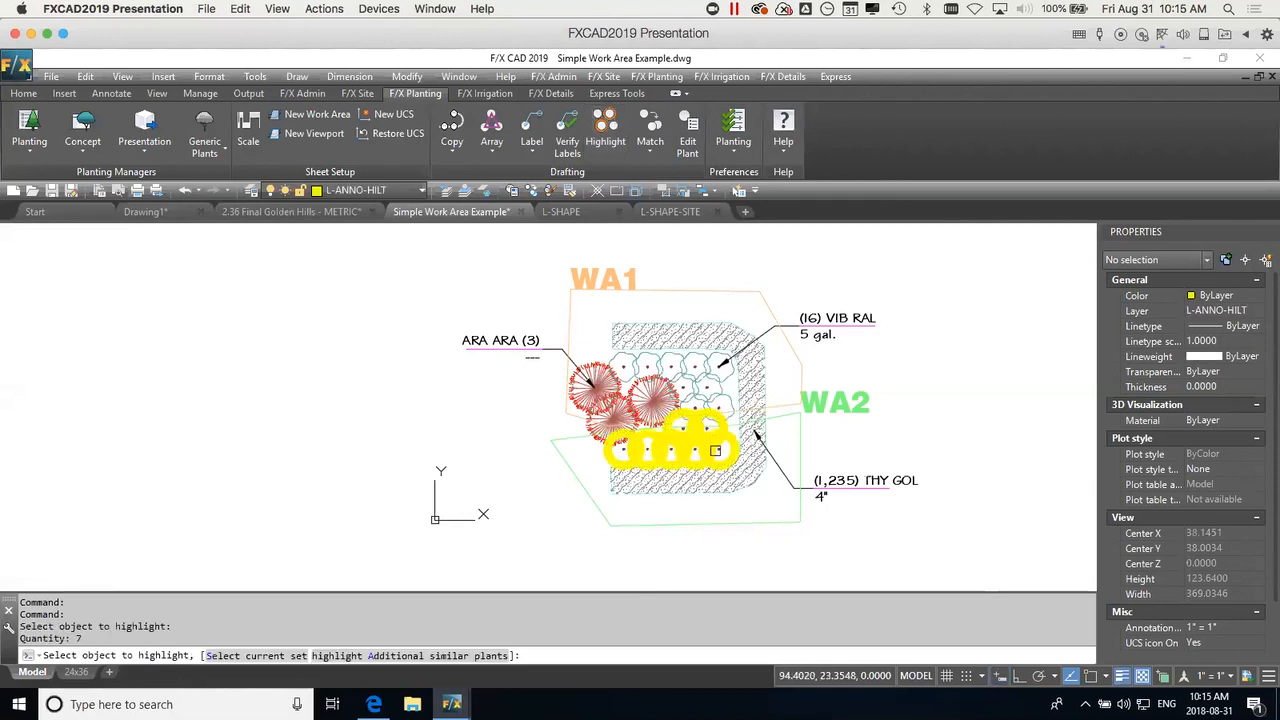
scroll(715, 451, "up", 4)
scroll(715, 452, "up", 2)
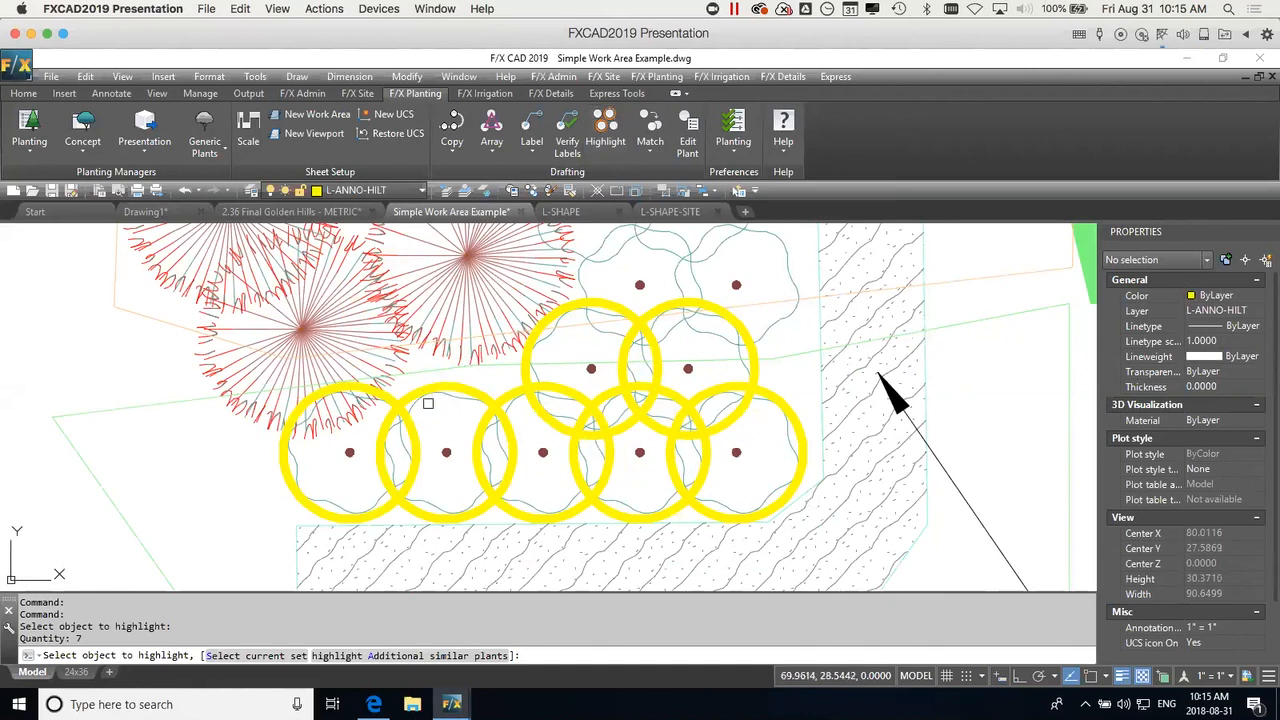
scroll(665, 440, "down", 2)
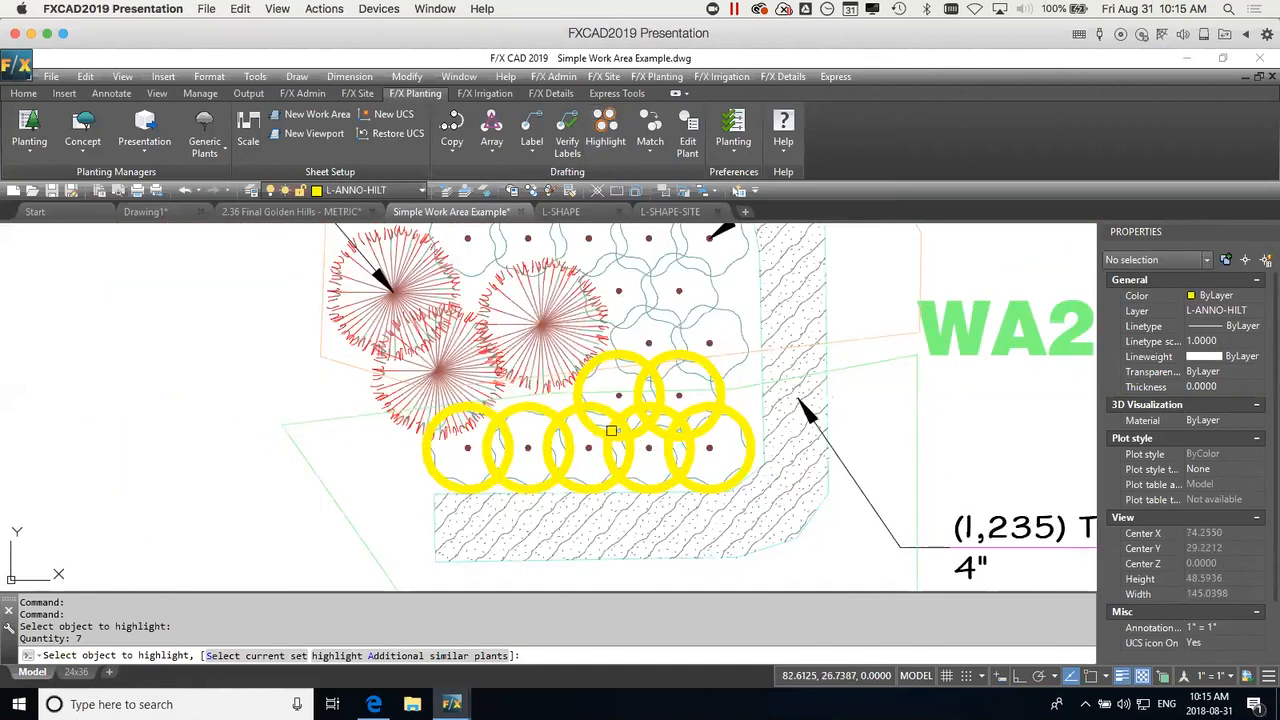
key("Return")
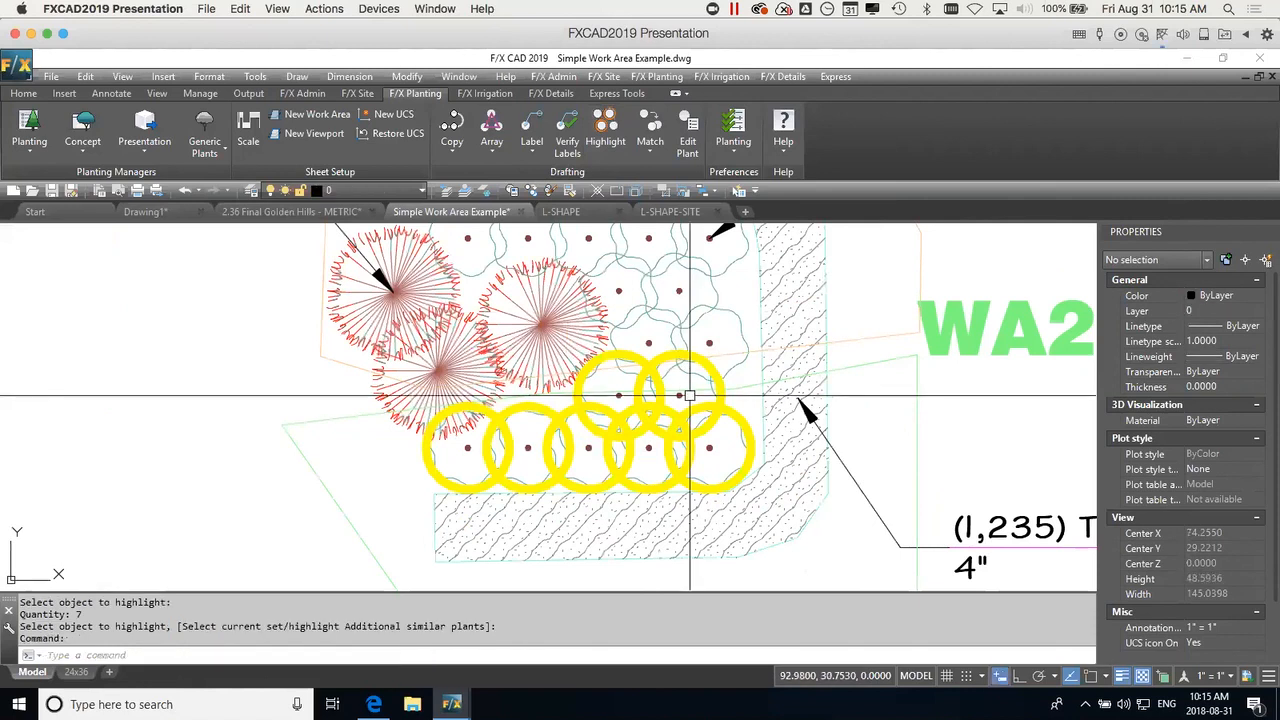
key("Return")
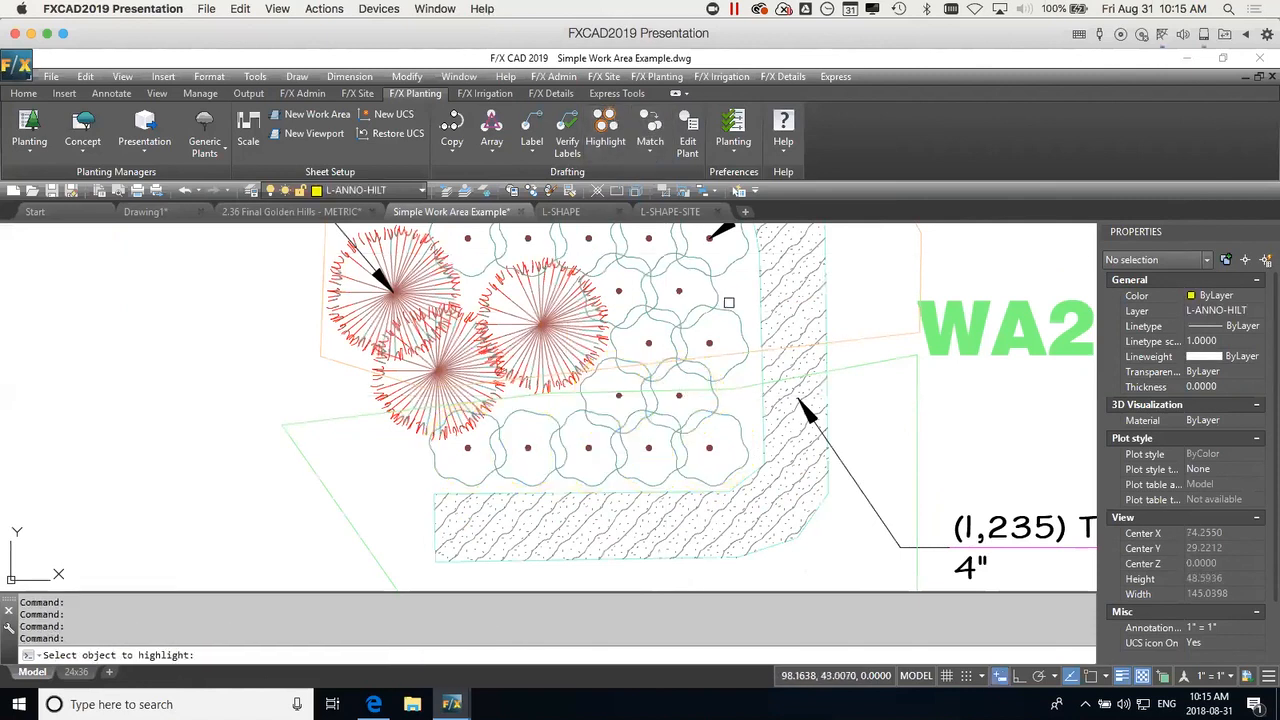
key("Escape")
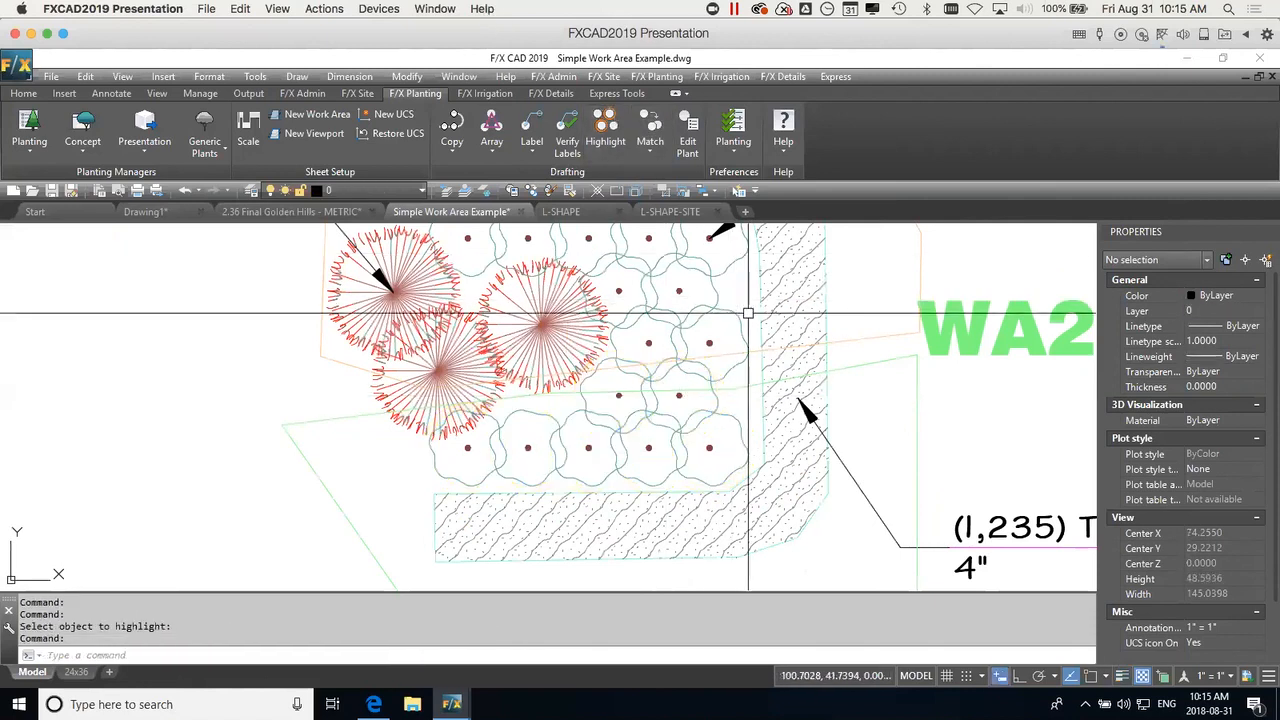
Move the right-hand shrub on WA2's upper edge slightly up and right, to about 92.6, 32.0, so its insertion point lies outside the boundary.
left_click(683, 398)
scroll(683, 399, "up", 3)
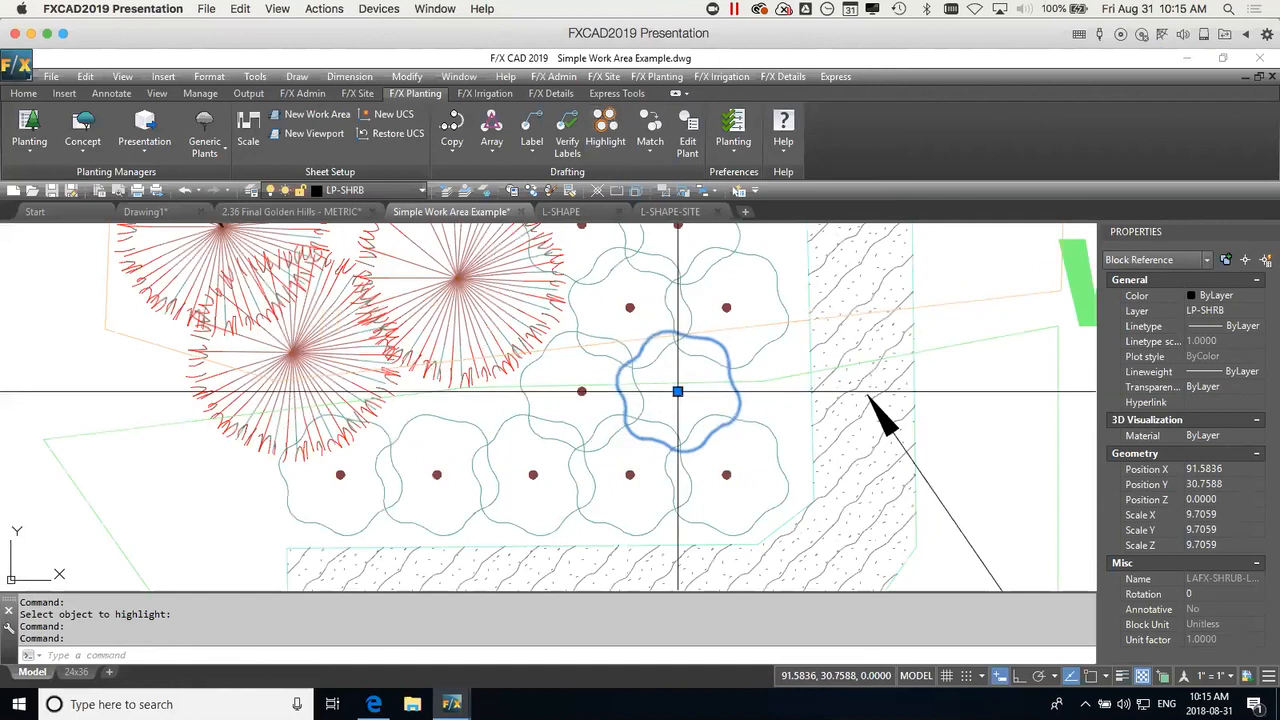
left_click(678, 391)
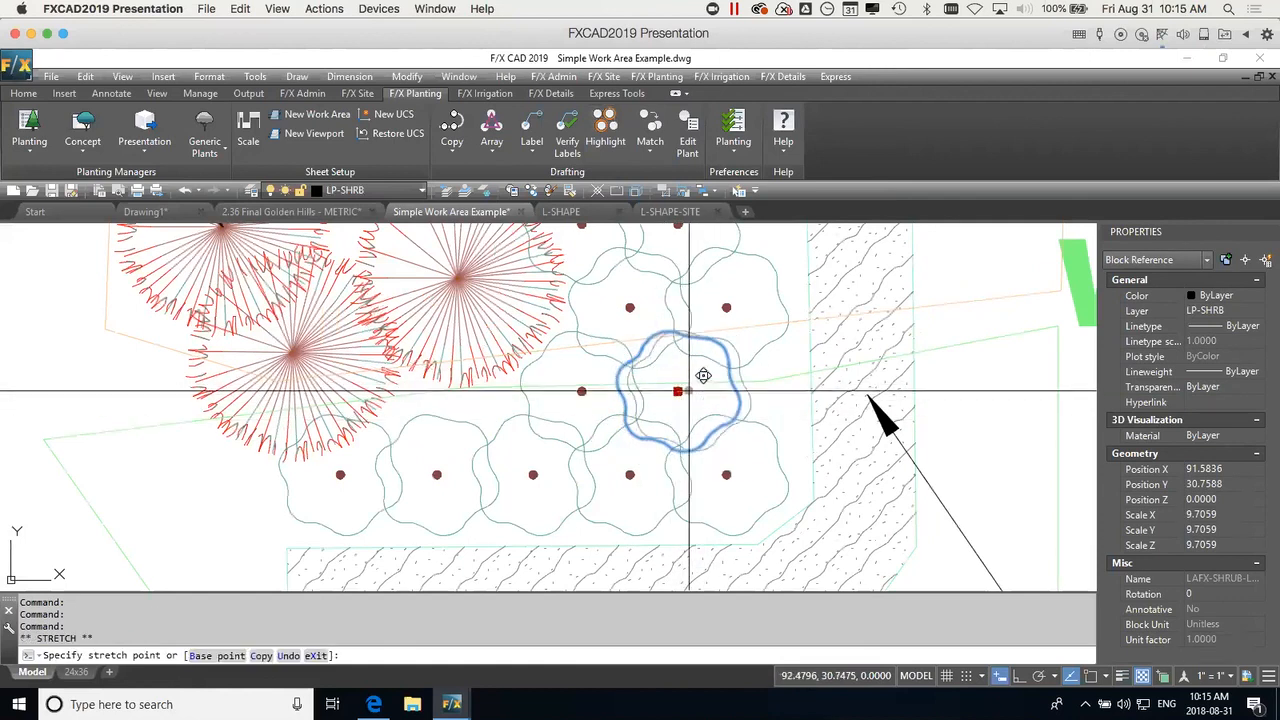
left_click(690, 377)
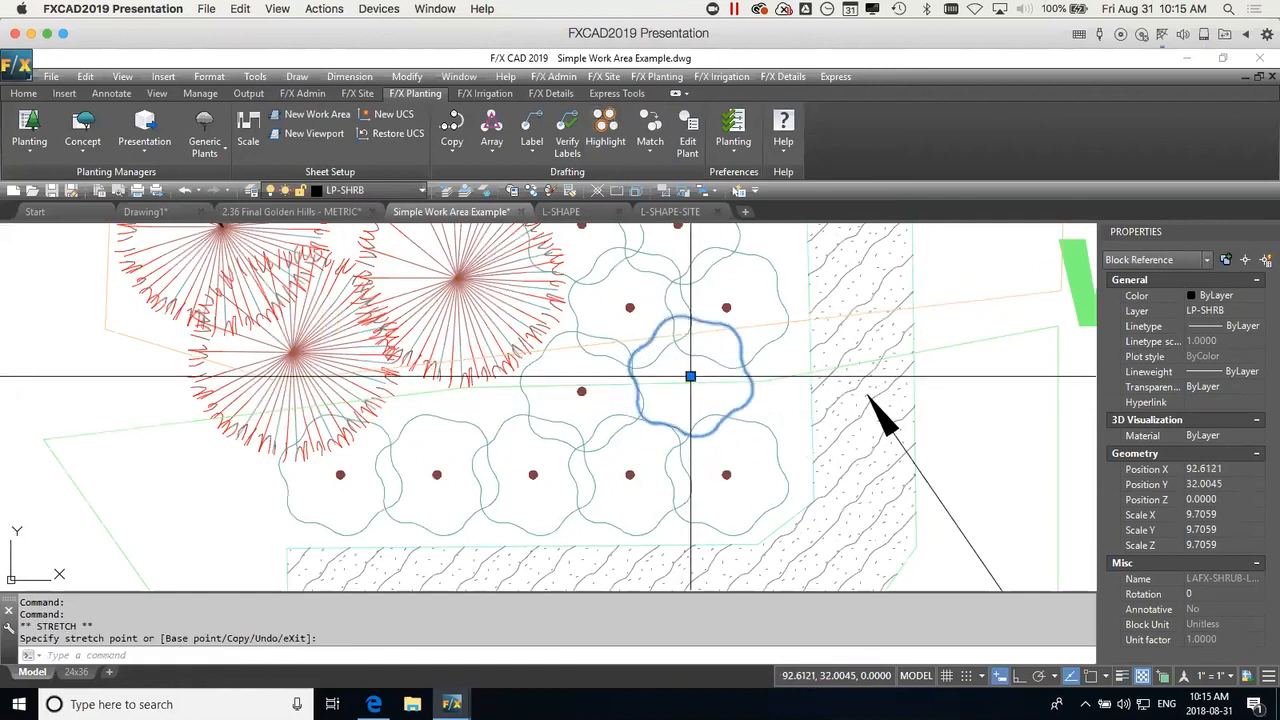
key("Escape")
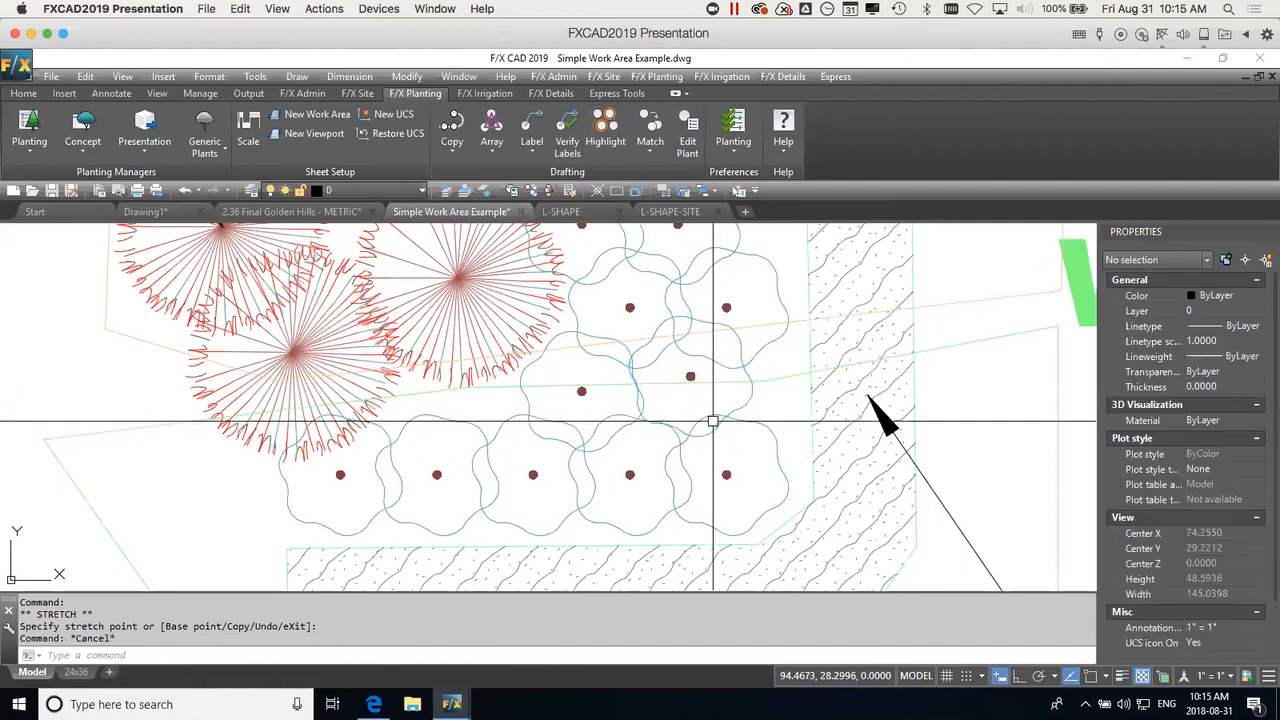
Highlight the VIB RAL shrubs in WA2 again to check which ones count after moving the shrub.
left_click(597, 152)
left_click(772, 431)
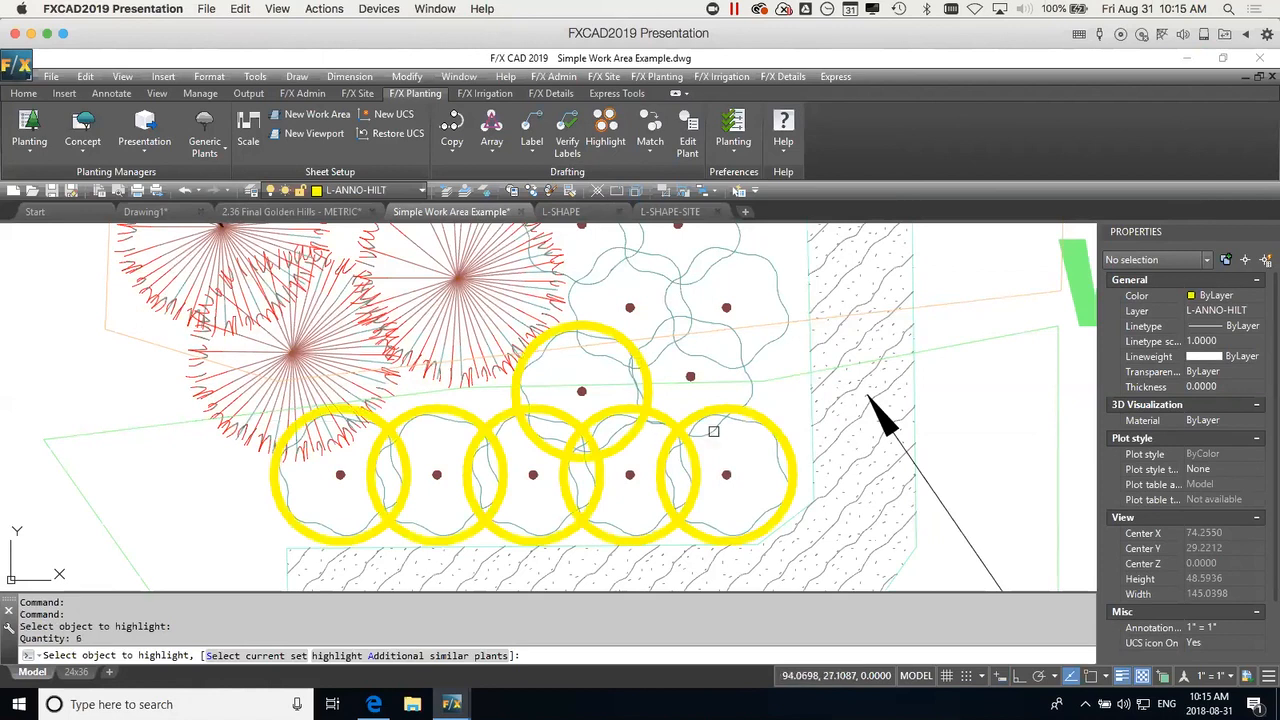
scroll(721, 420, "down", 3)
middle_click_drag(749, 446, 696, 422)
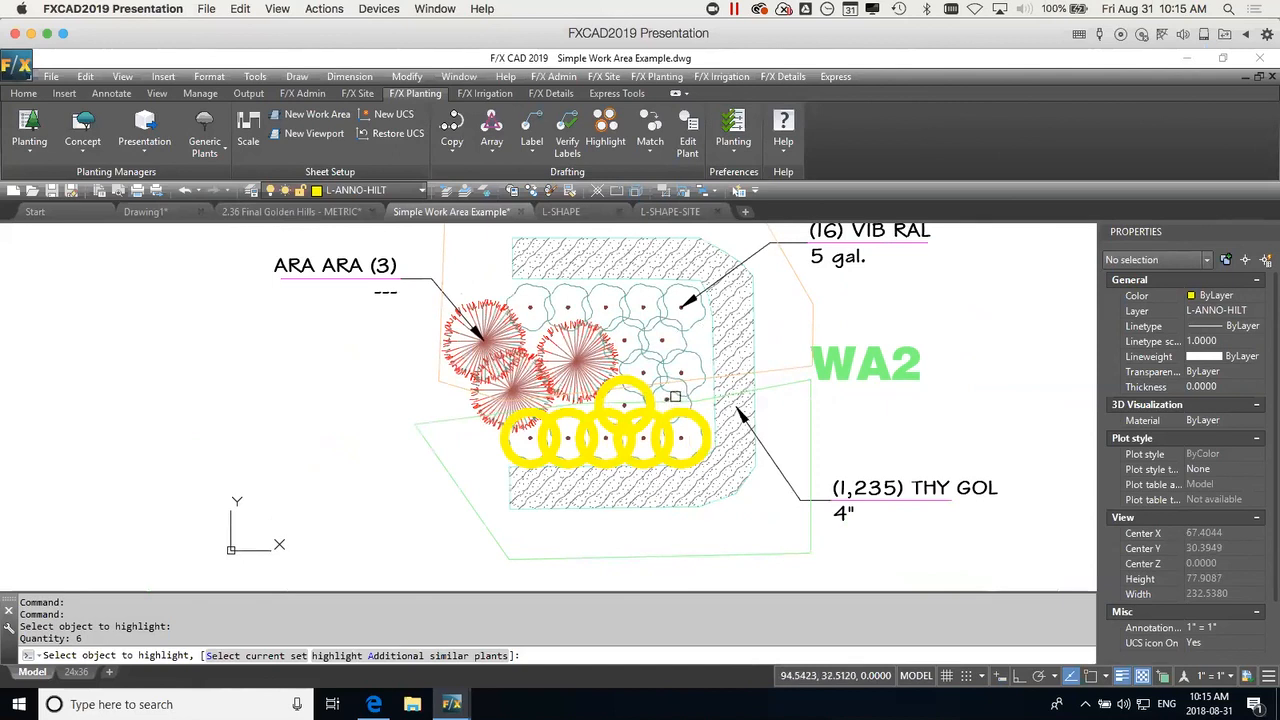
key("Return")
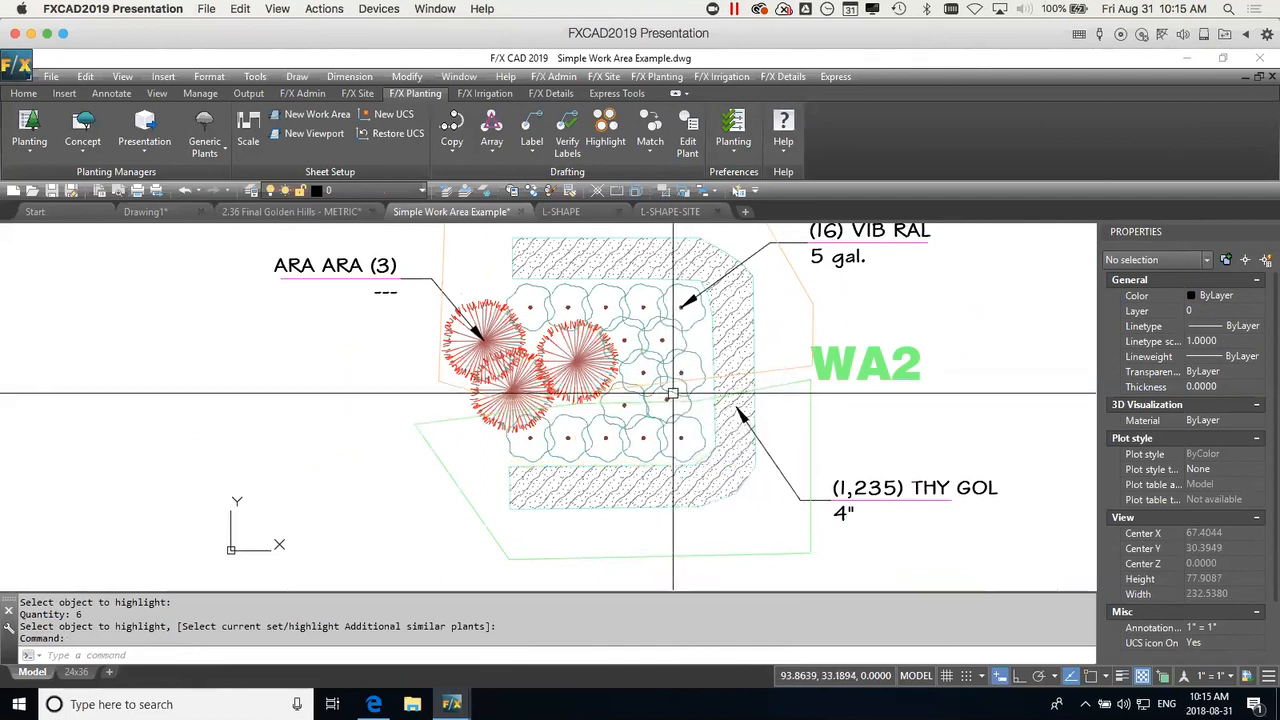
Move the displaced shrub back down so its insertion point lies inside the WA2 boundary.
scroll(673, 393, "up", 5)
left_click(665, 396)
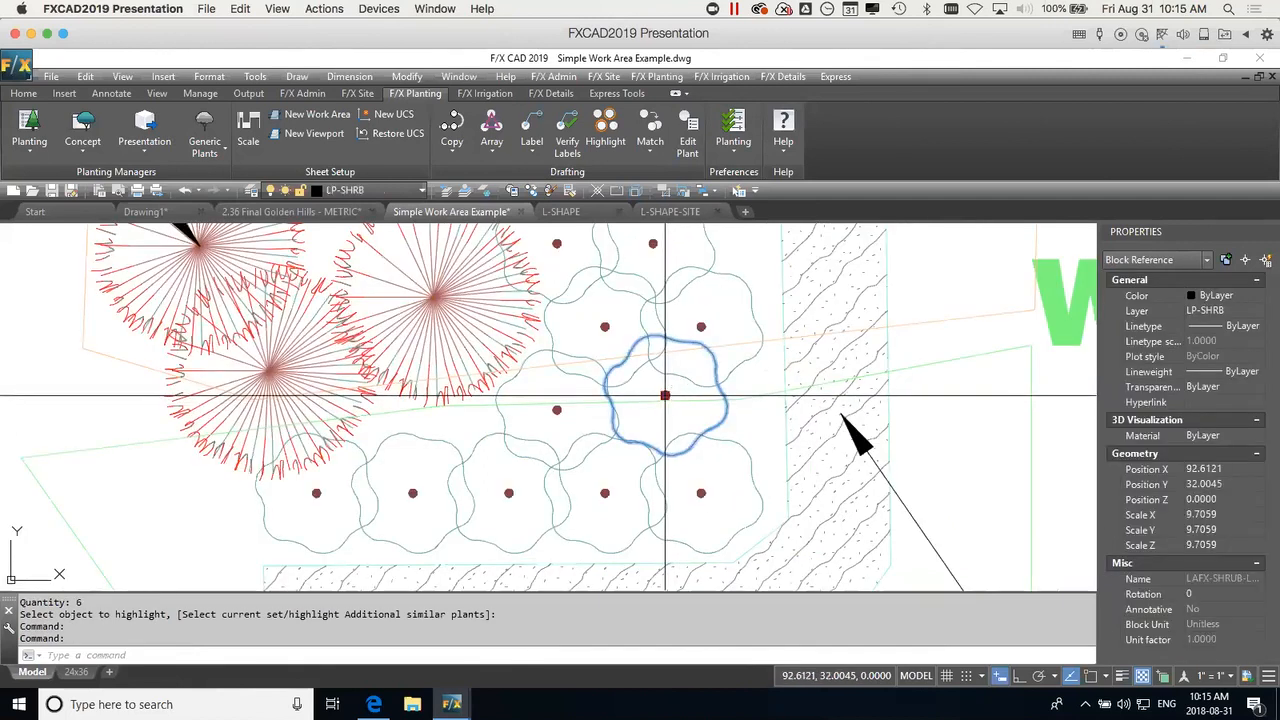
left_click(665, 396)
scroll(697, 443, "down", 4)
middle_click_drag(697, 443, 692, 428)
key("Escape")
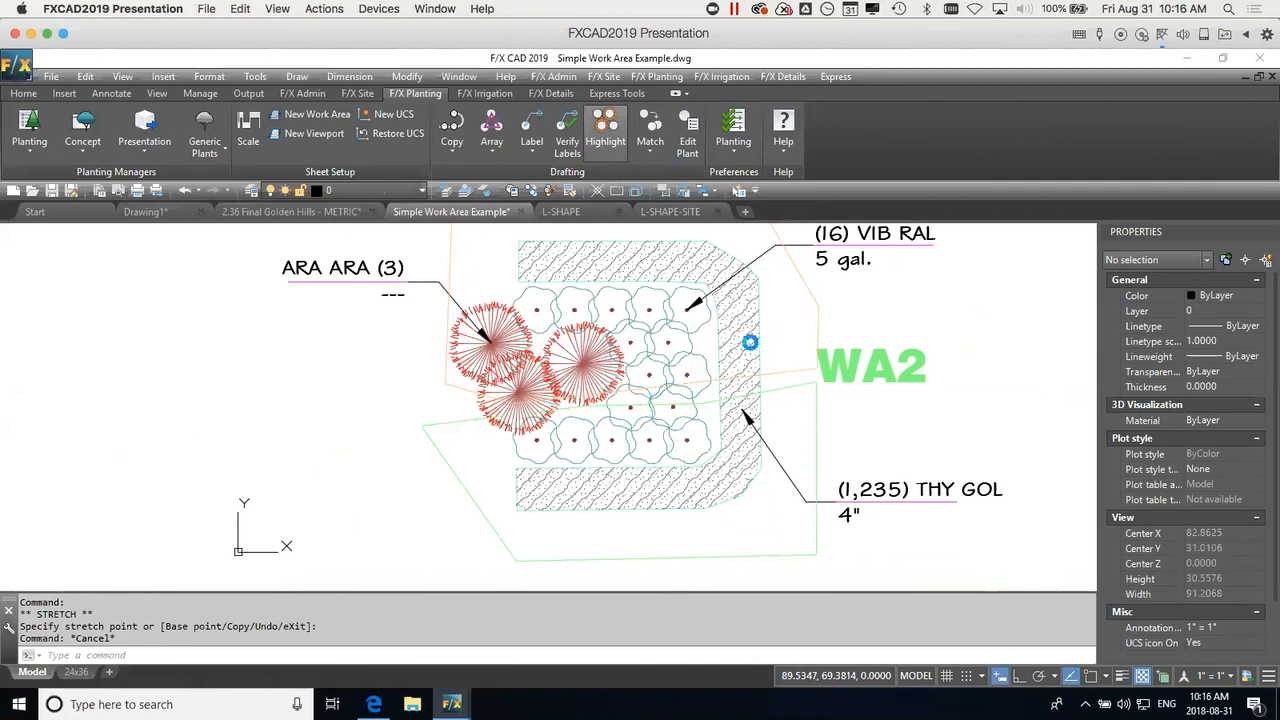
Highlight the THY GOL groundcover hatch from its lower and upper parts to check how it is counted across WA1 and WA2.
left_click(740, 460)
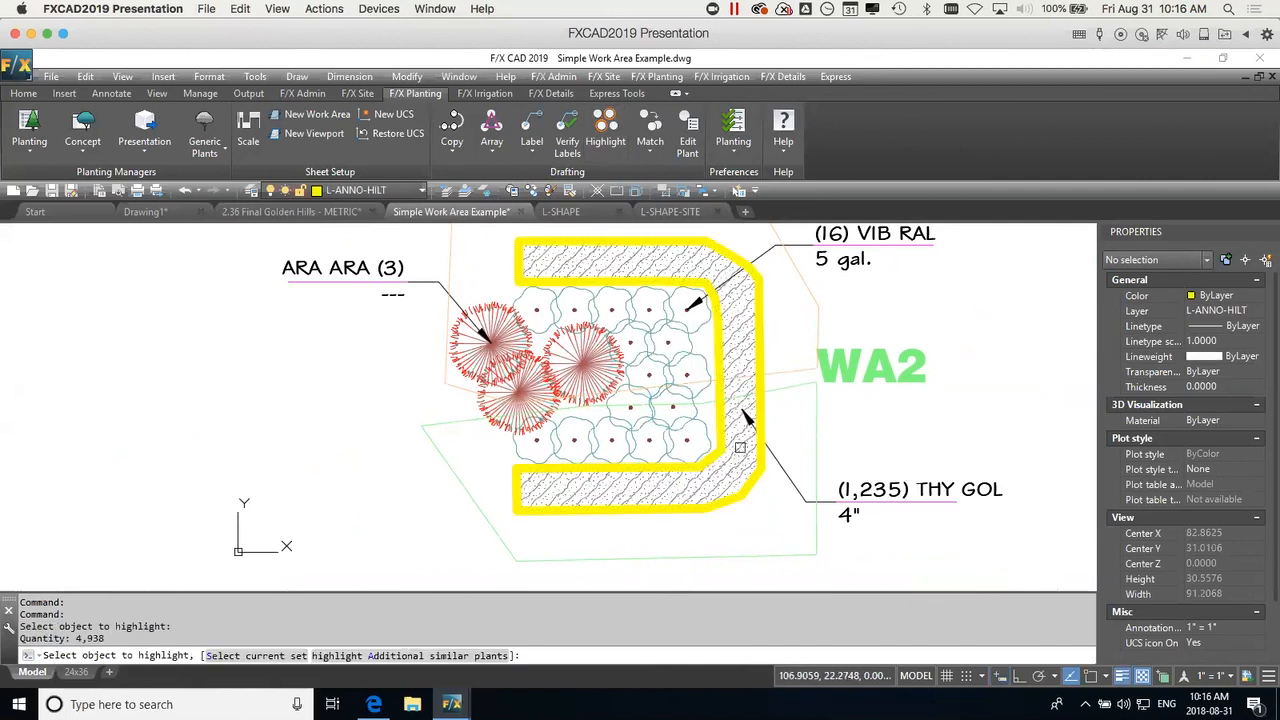
key("Return")
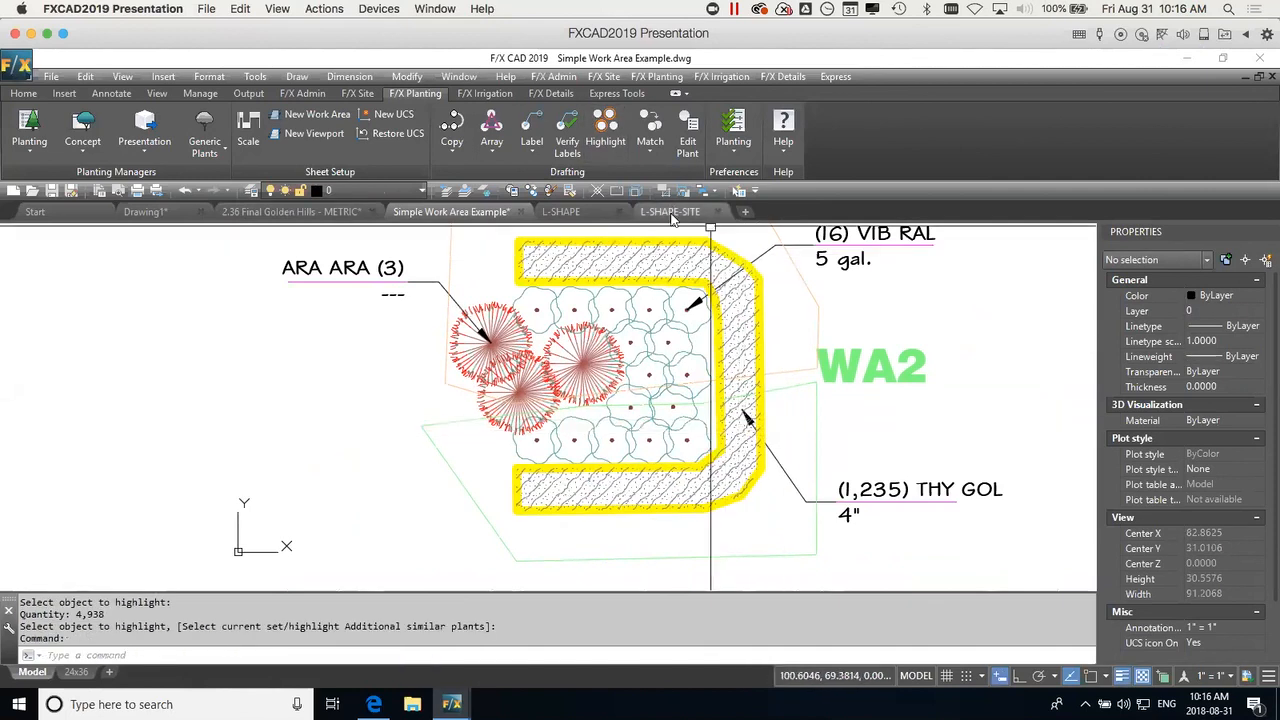
left_click(598, 118)
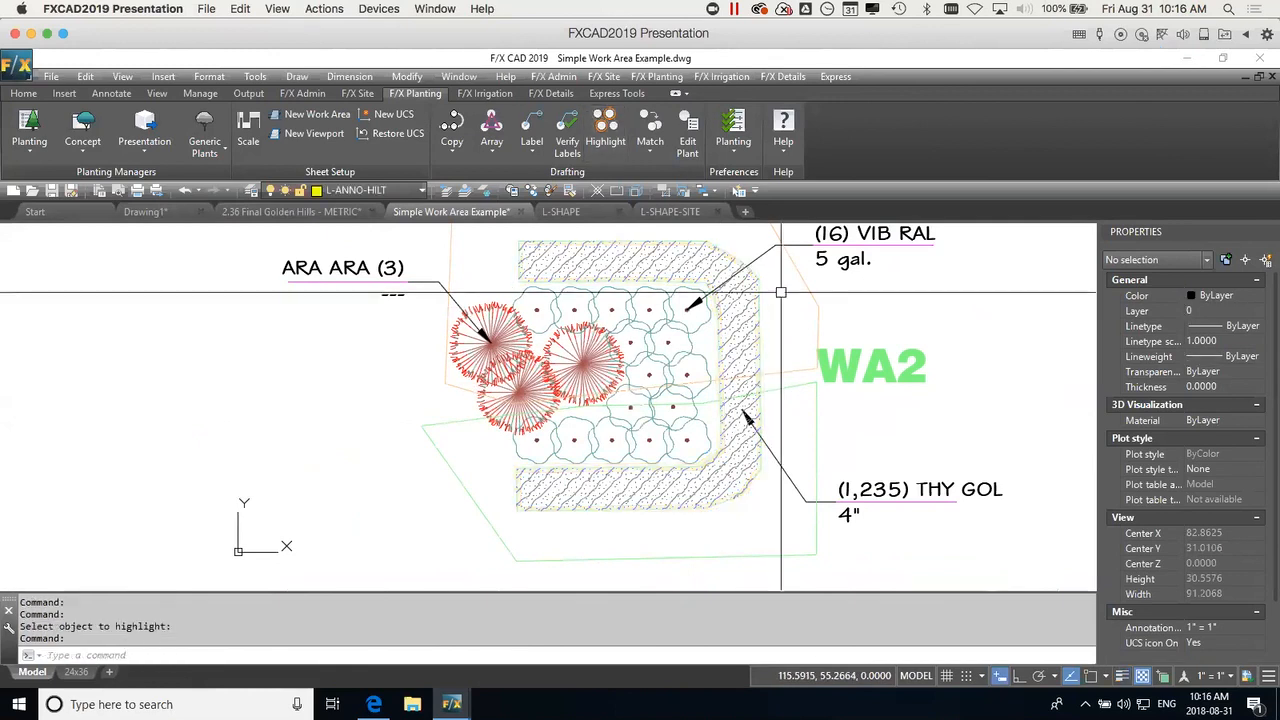
left_click(741, 321)
key("Return")
scroll(782, 363, "down", 3)
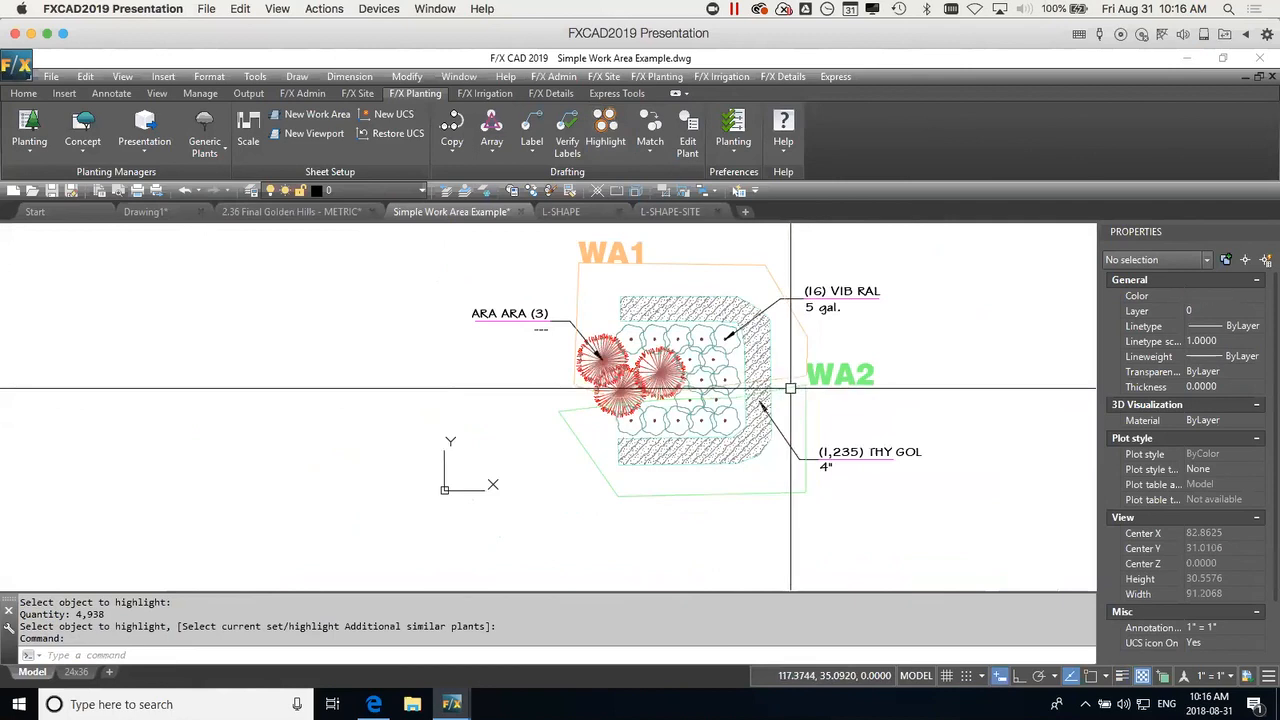
Generate a plant schedule for work area WA1 in the drawing and place it to the right of the planting plan.
scroll(790, 360, "up", 1)
mouse_move(801, 358)
middle_mouse_down()
mouse_move(791, 378)
mouse_move(745, 390)
mouse_move(688, 380)
middle_mouse_up()
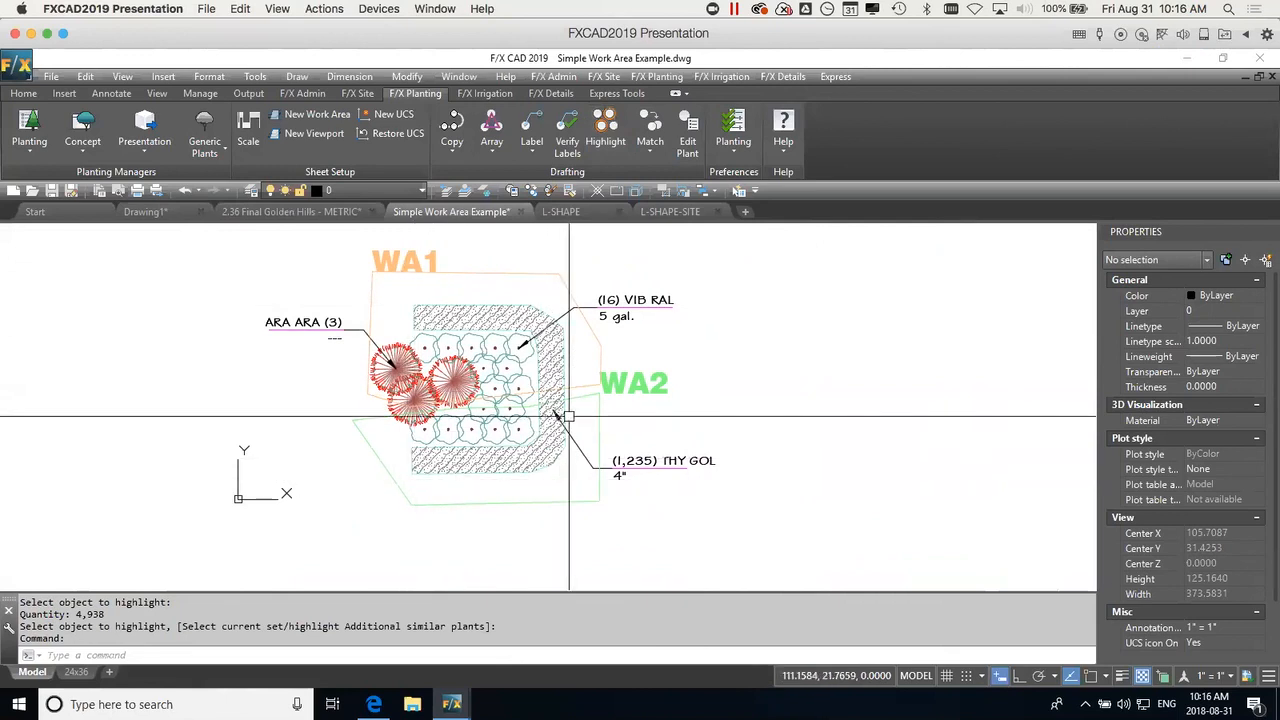
left_click(29, 140)
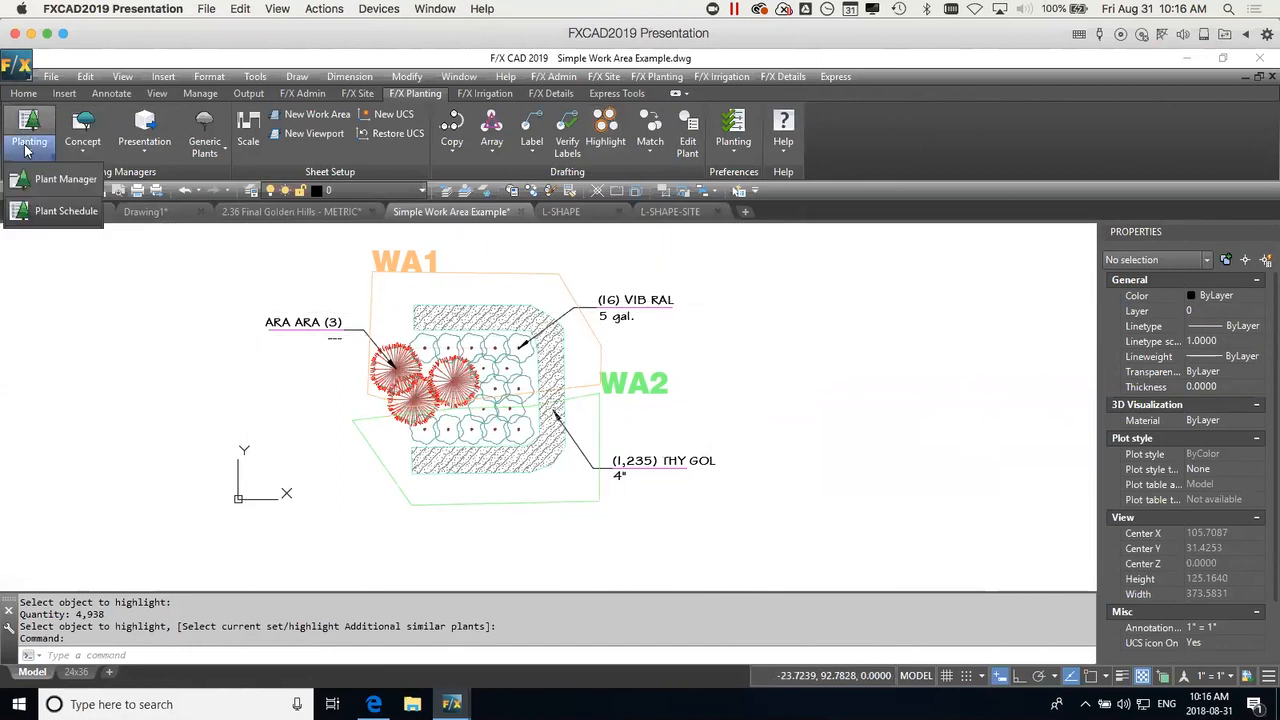
left_click(57, 218)
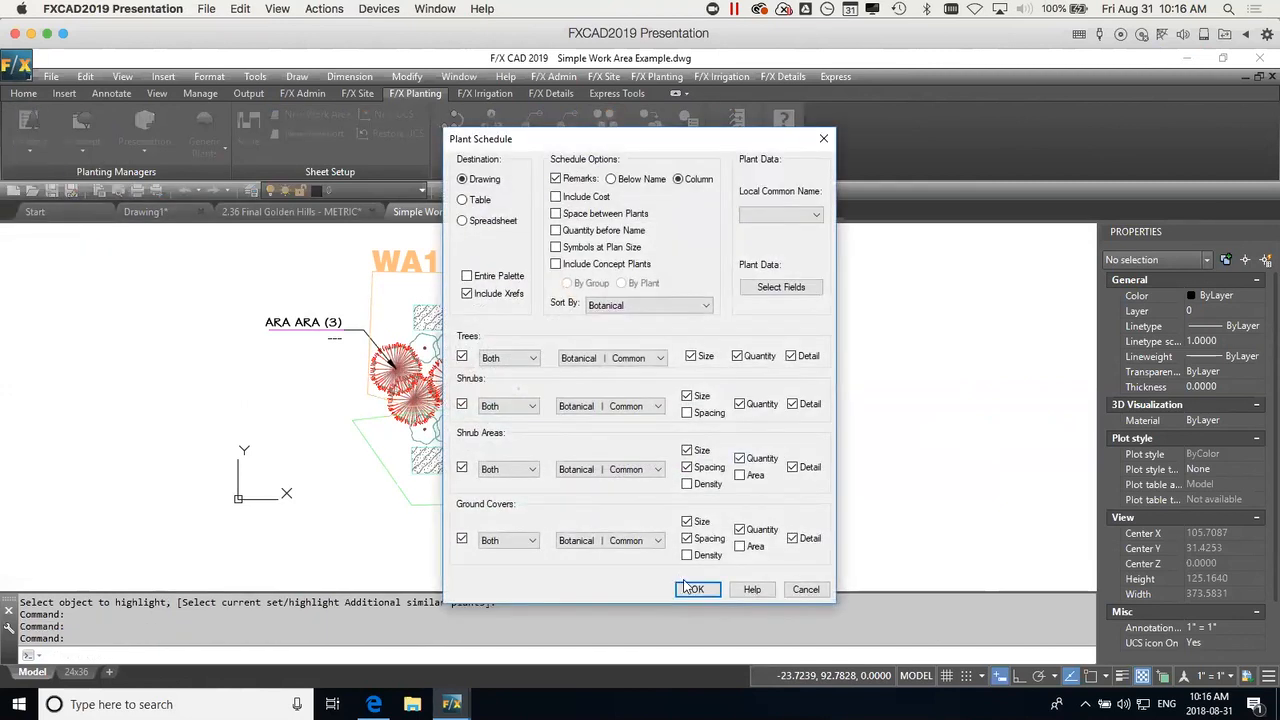
left_click(698, 590)
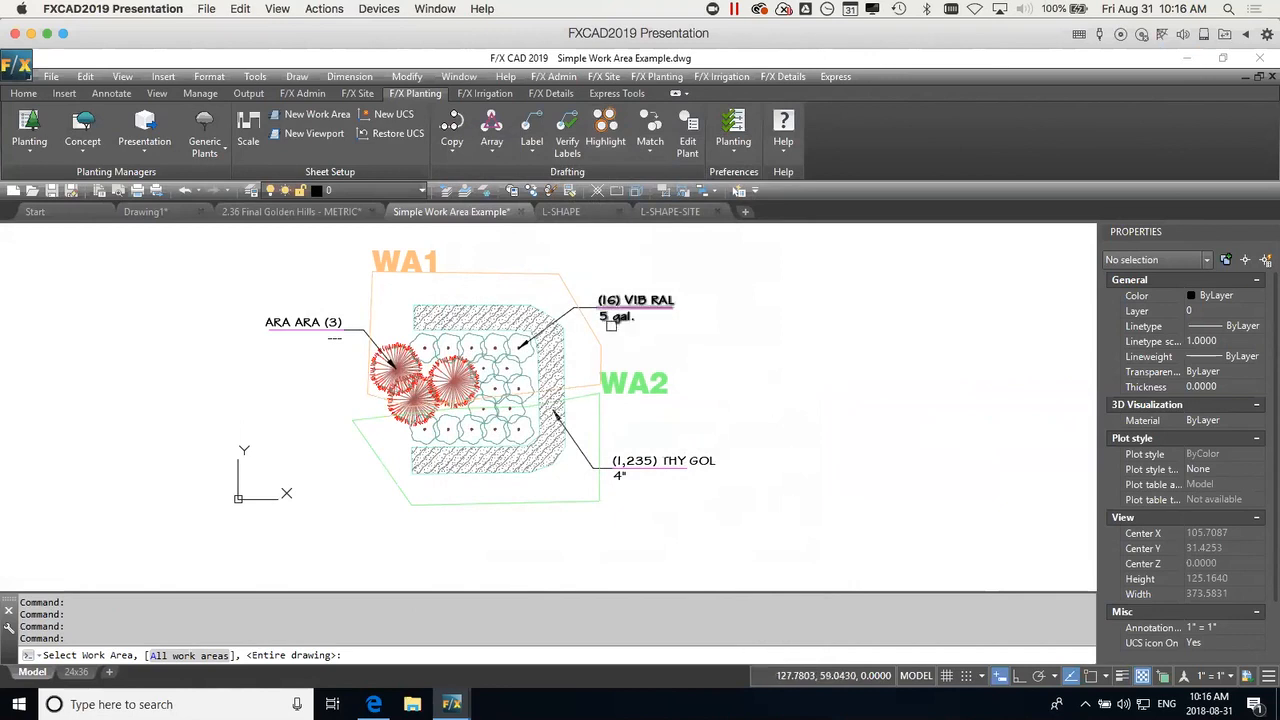
left_click(517, 273)
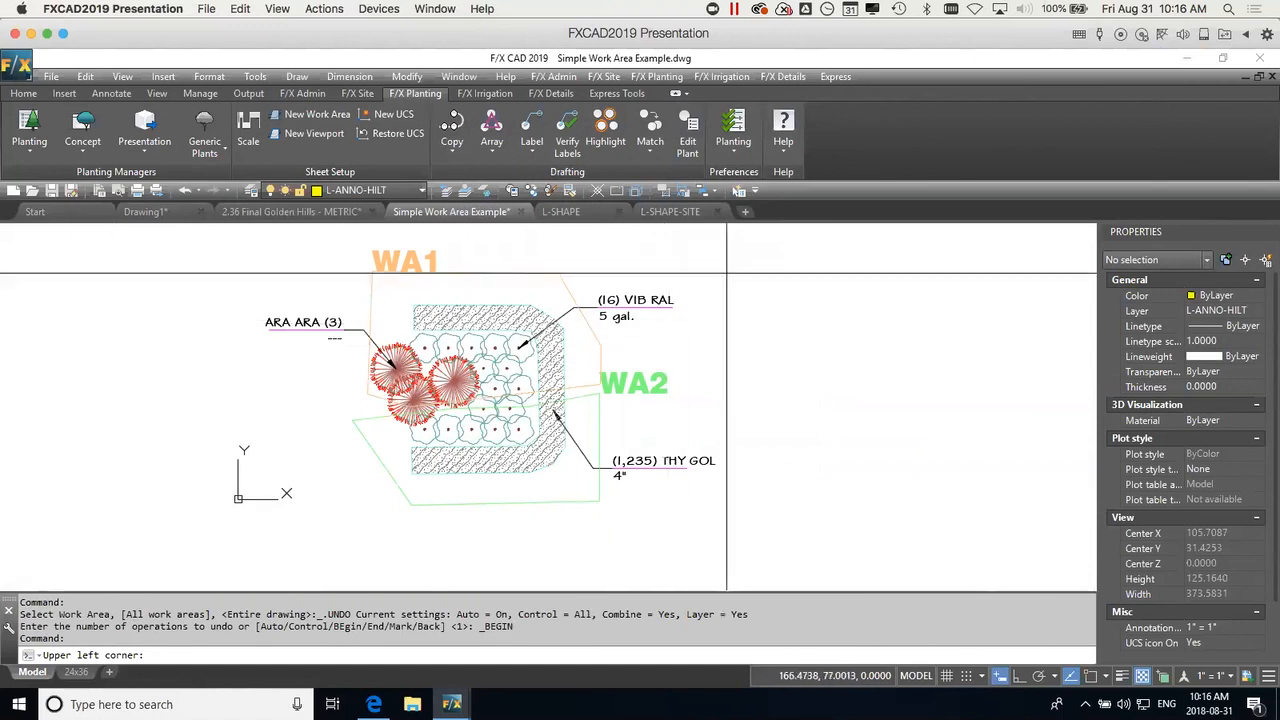
scroll(753, 305, "down", 2)
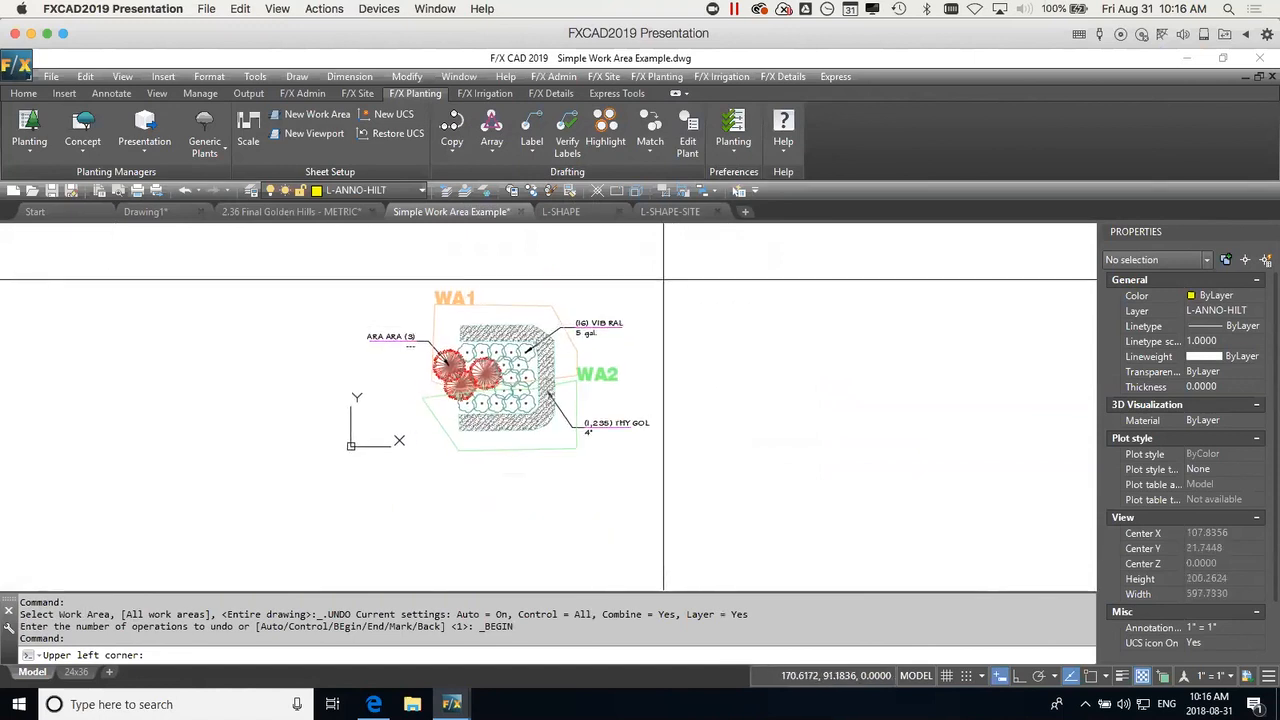
left_click(663, 277)
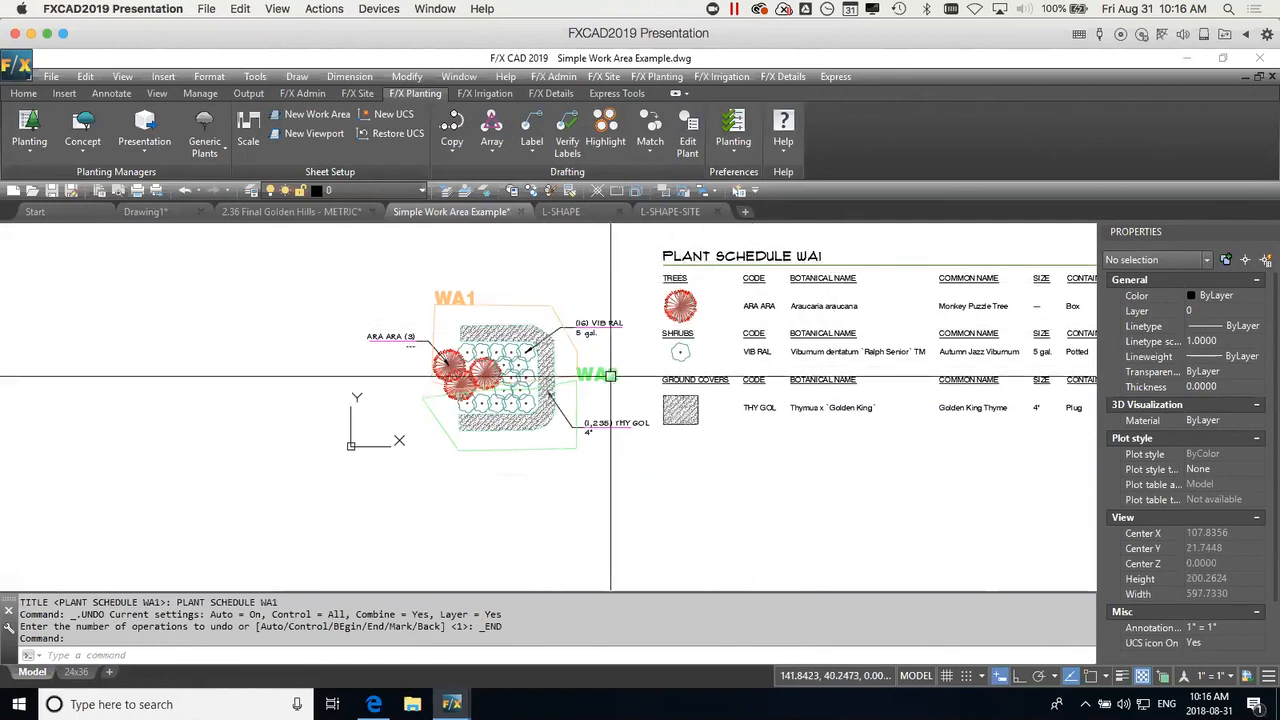
Generate a separate schedule for WA2, without regenerating the existing one, and place it directly below the WA1 schedule.
left_click(31, 123)
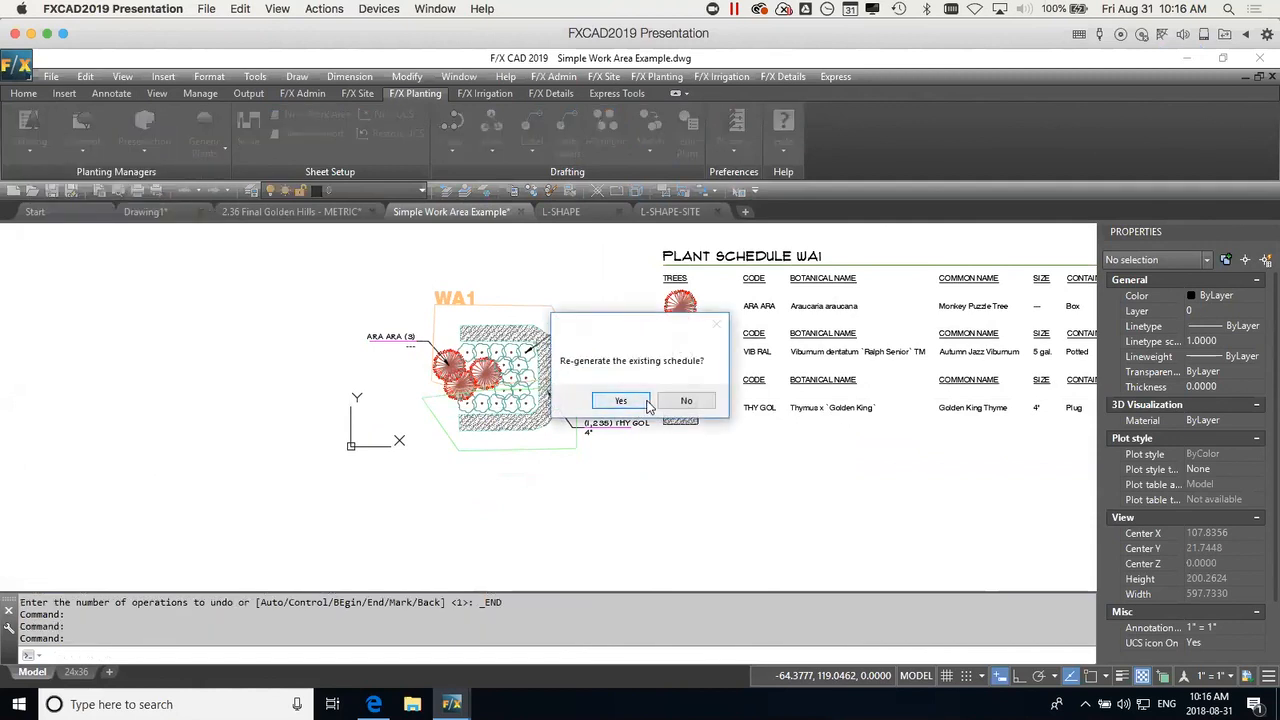
left_click(684, 401)
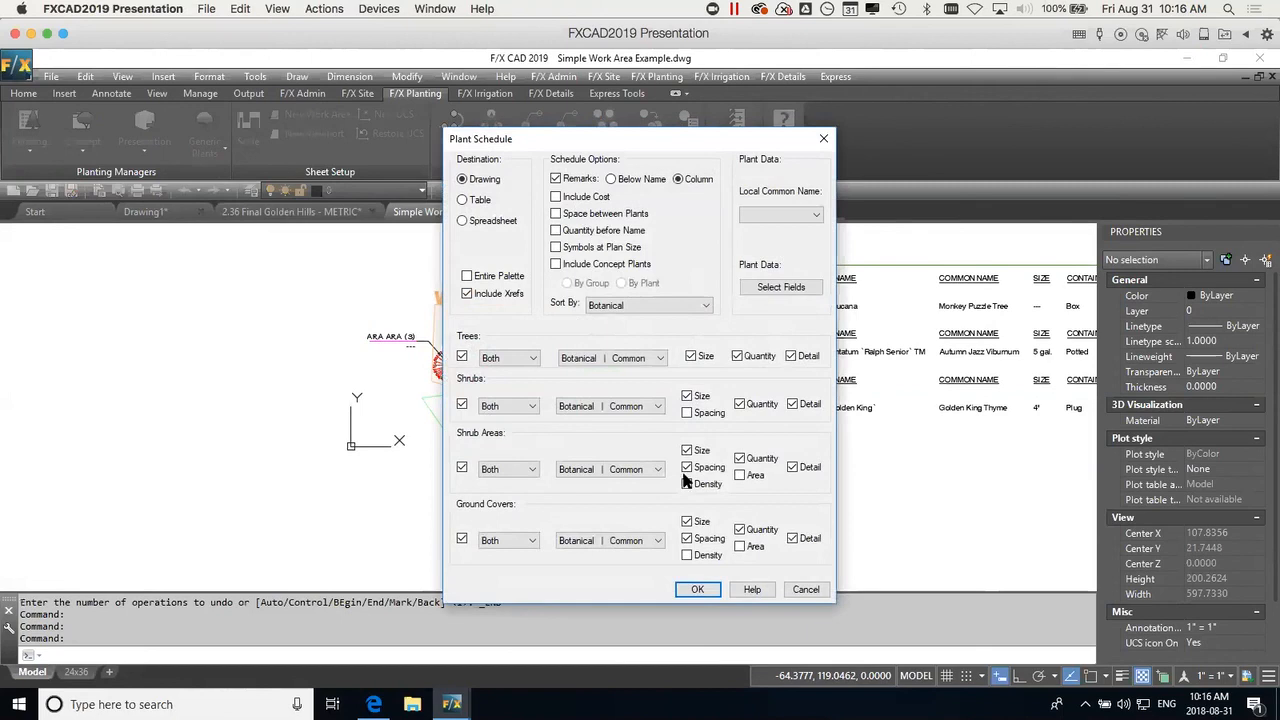
left_click(697, 590)
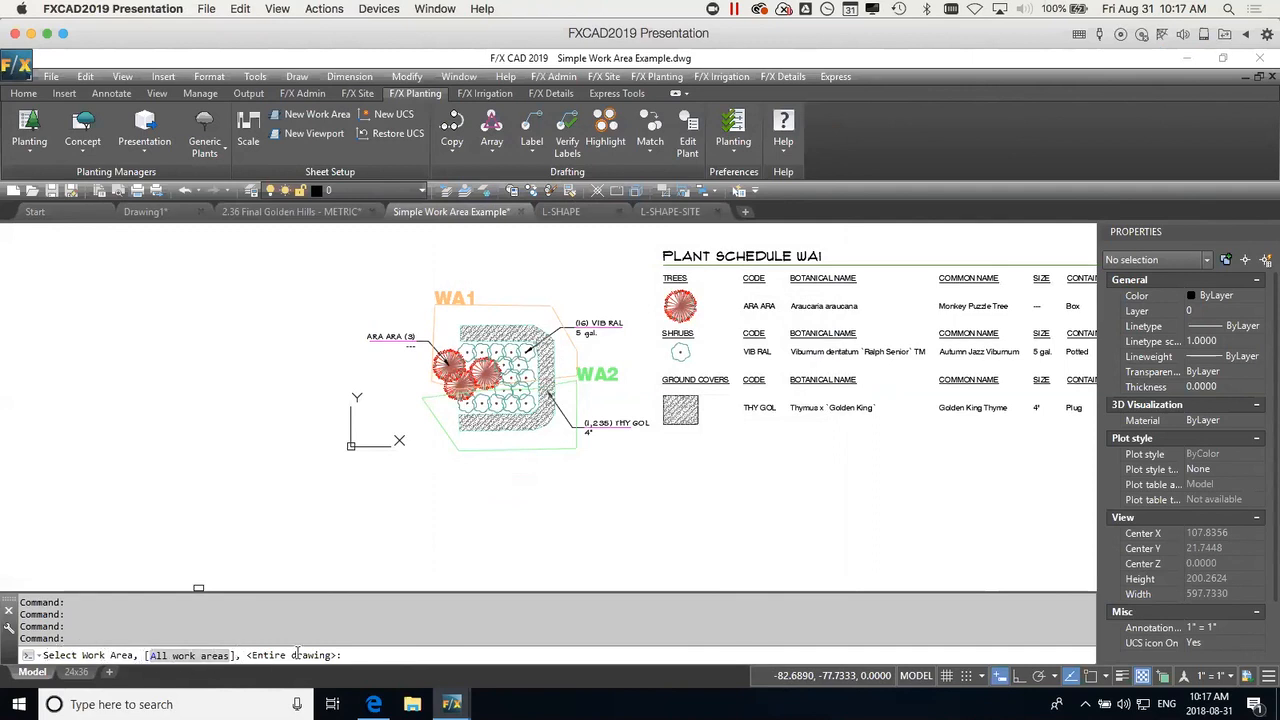
left_click(568, 449)
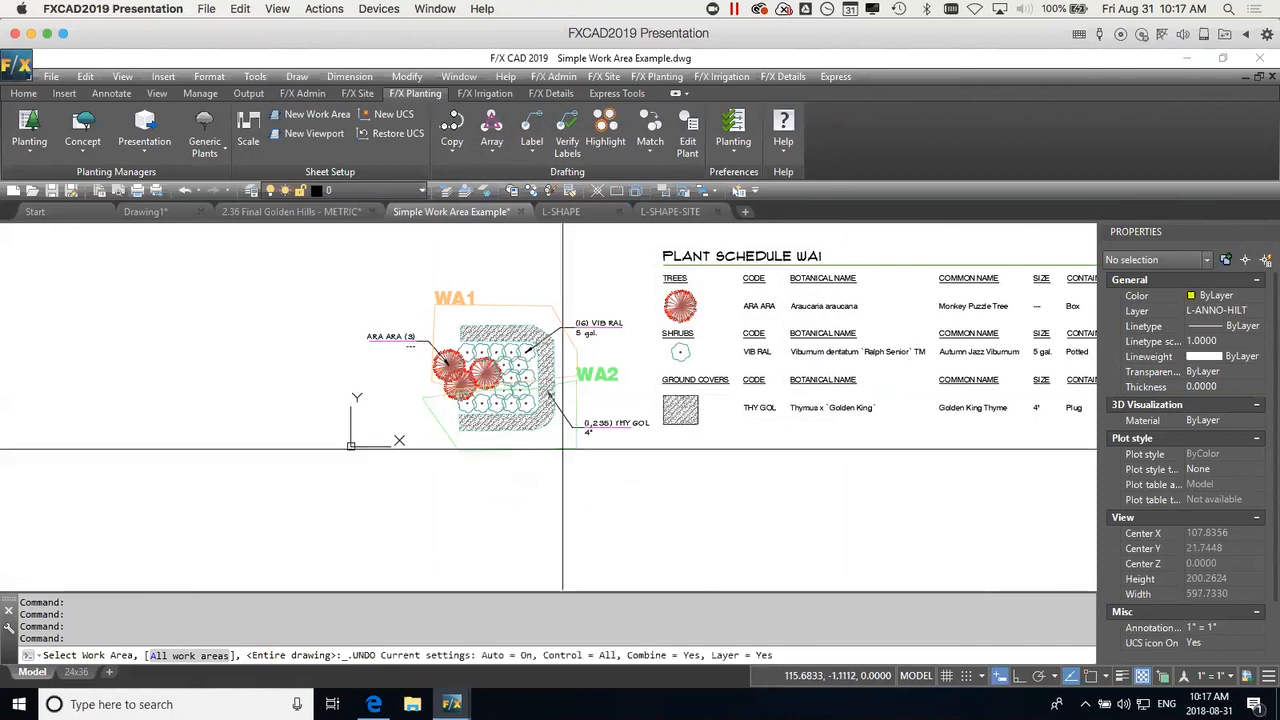
left_click(660, 441)
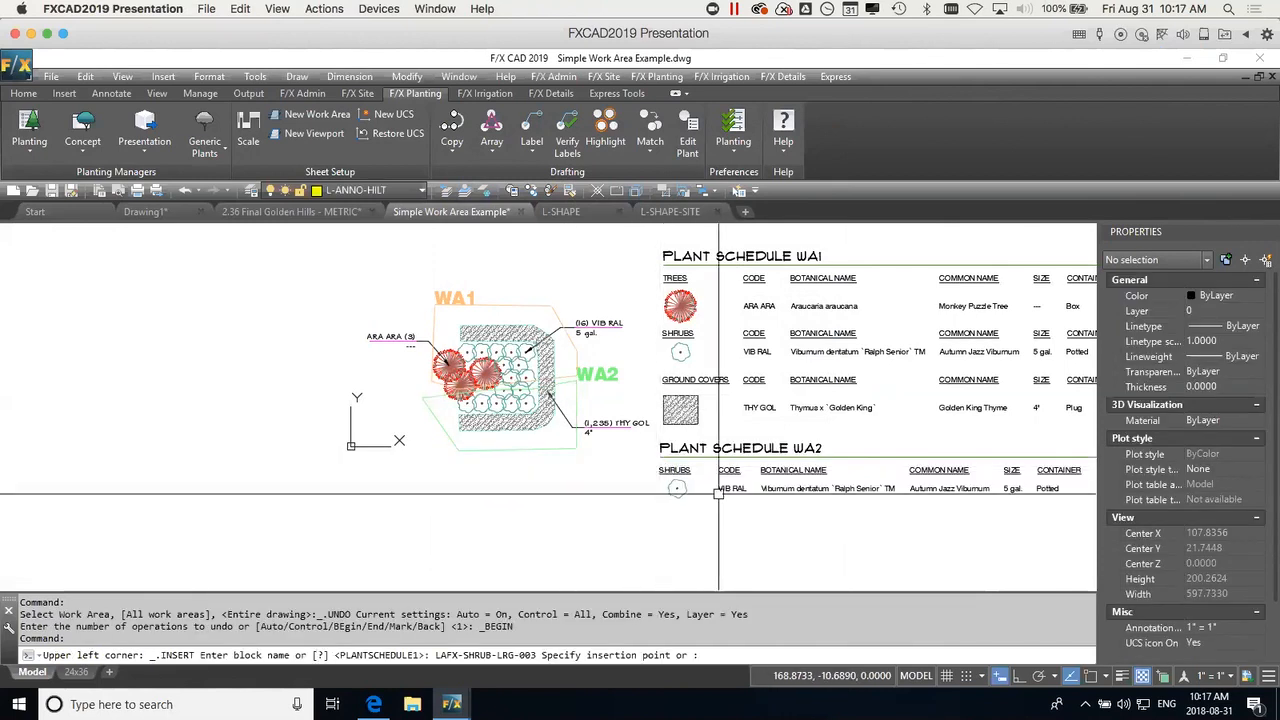
middle_click_drag(792, 502, 621, 481)
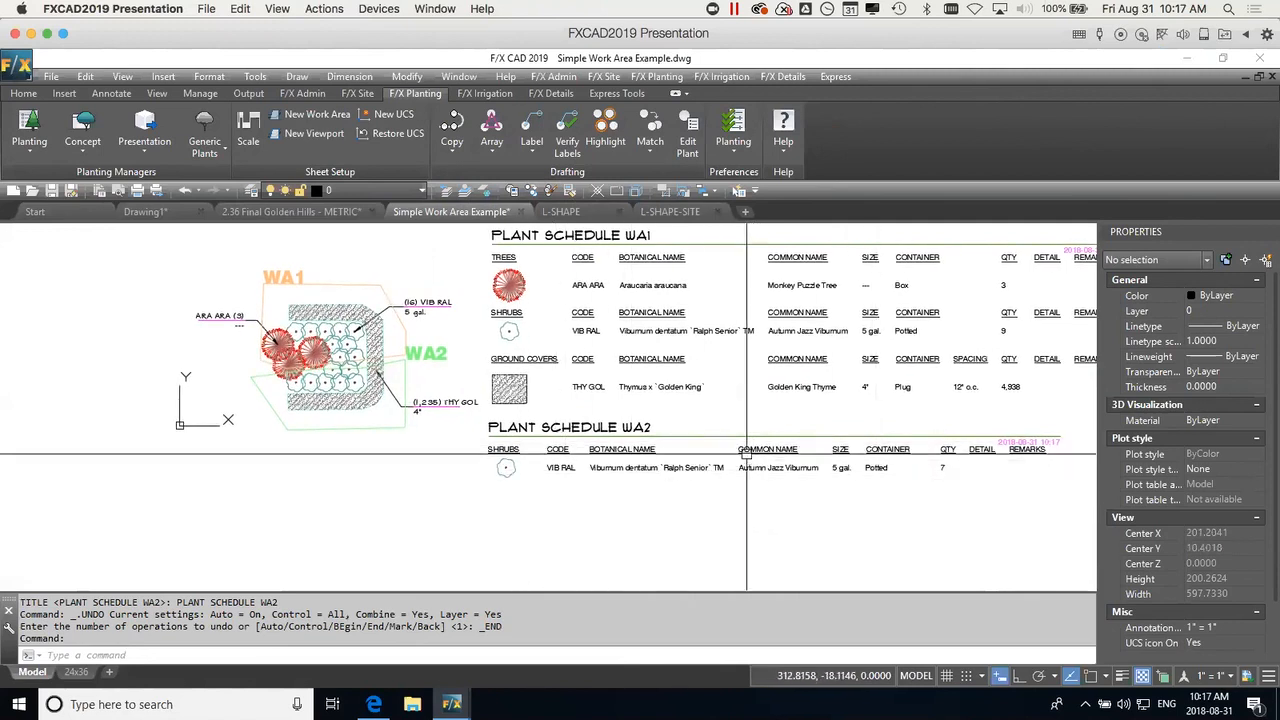
Highlight the VIB RAL shrubs in WA2 to compare their count with the WA2 schedule.
mouse_move(536, 490)
middle_mouse_down()
mouse_move(505, 511)
mouse_move(527, 508)
middle_mouse_up()
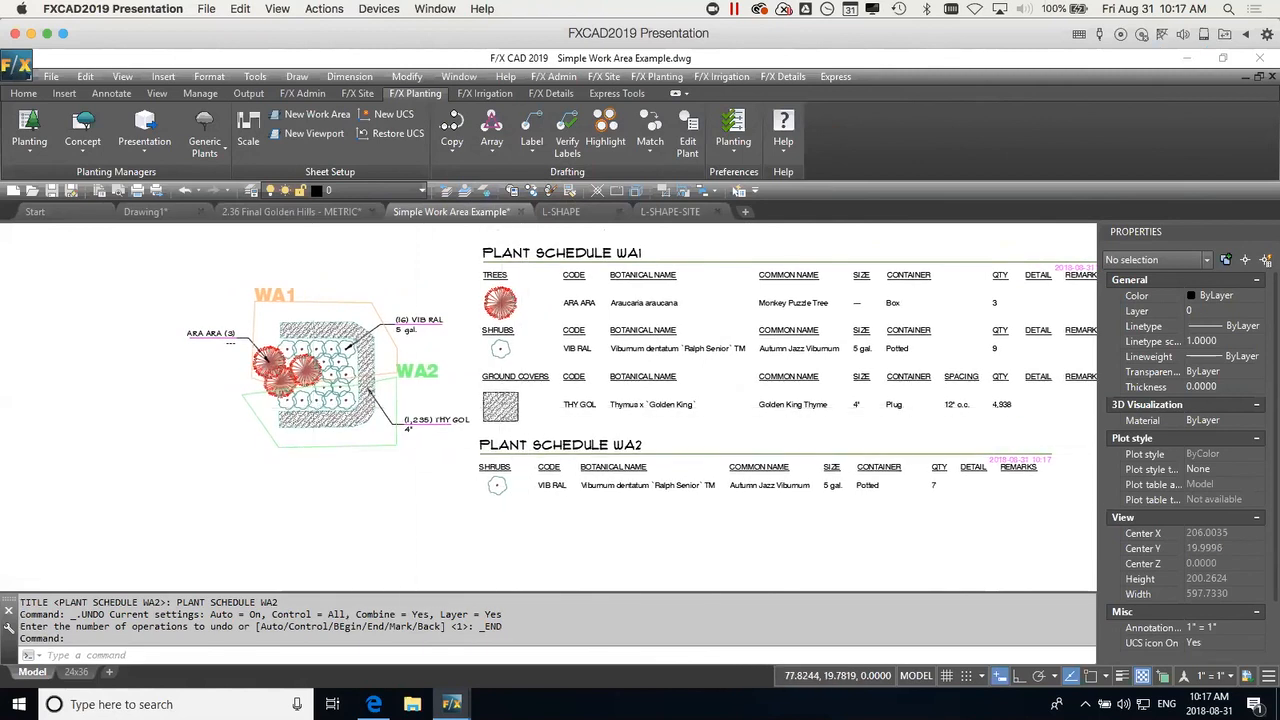
scroll(313, 405, "up", 2)
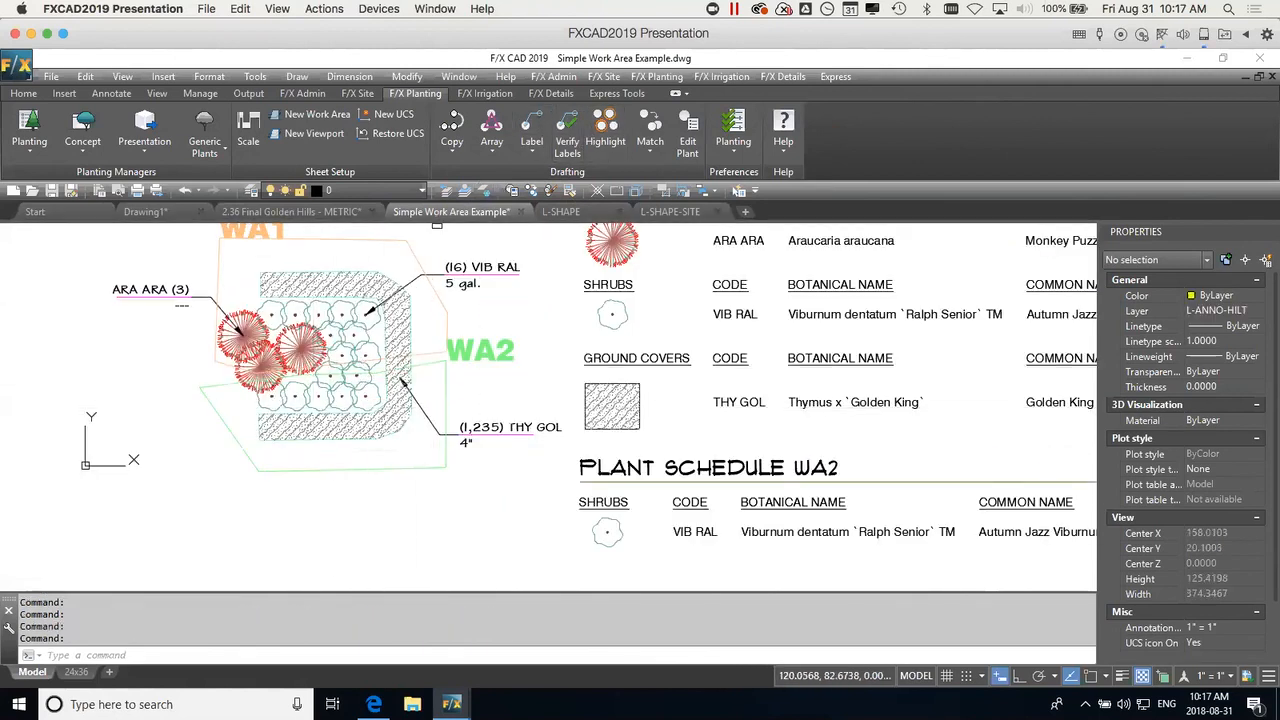
left_click(366, 396)
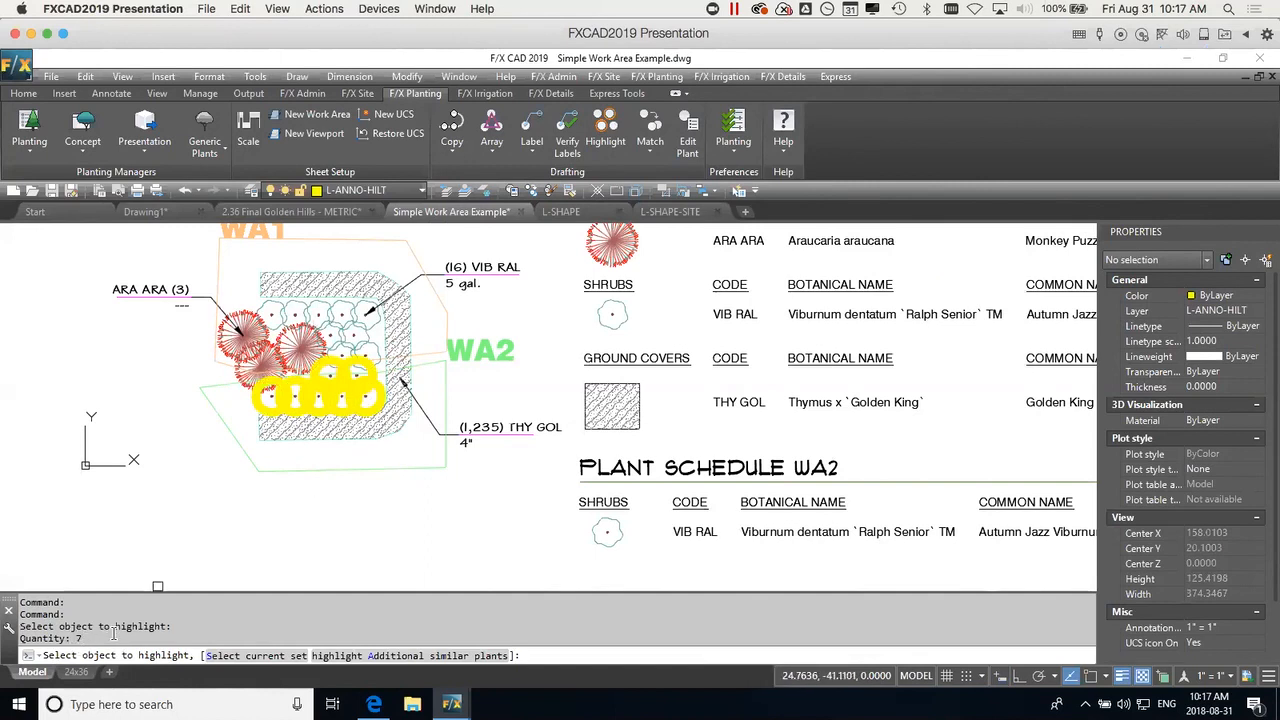
key("Return")
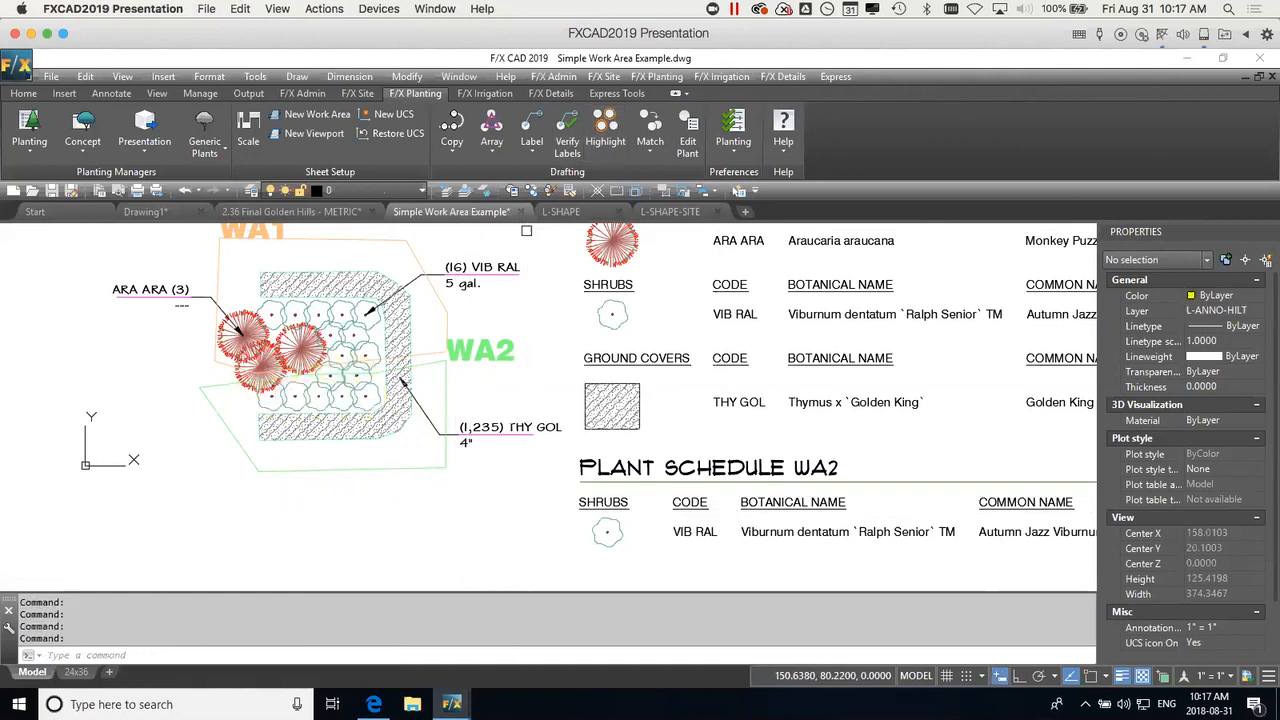
key("Return")
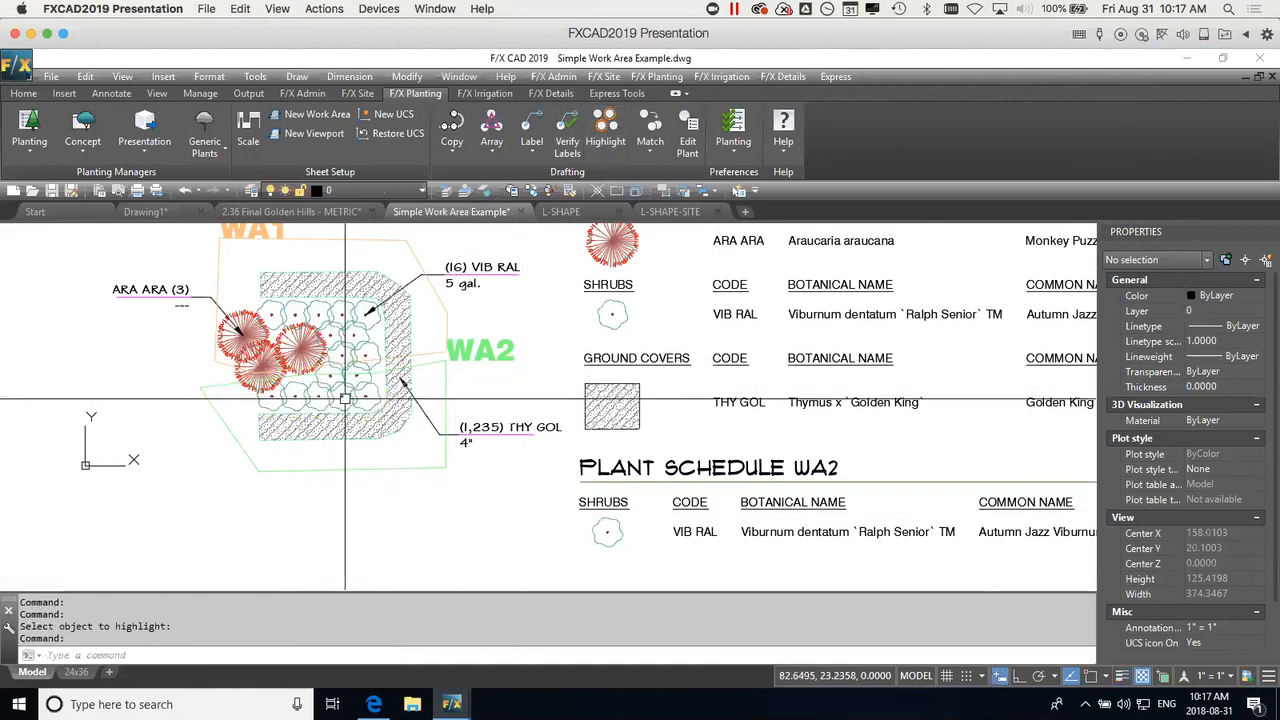
Examine the quantity columns of the WA1 and WA2 schedules and compare them with the plants and groundcover in the plan.
middle_click_drag(763, 500, 451, 464)
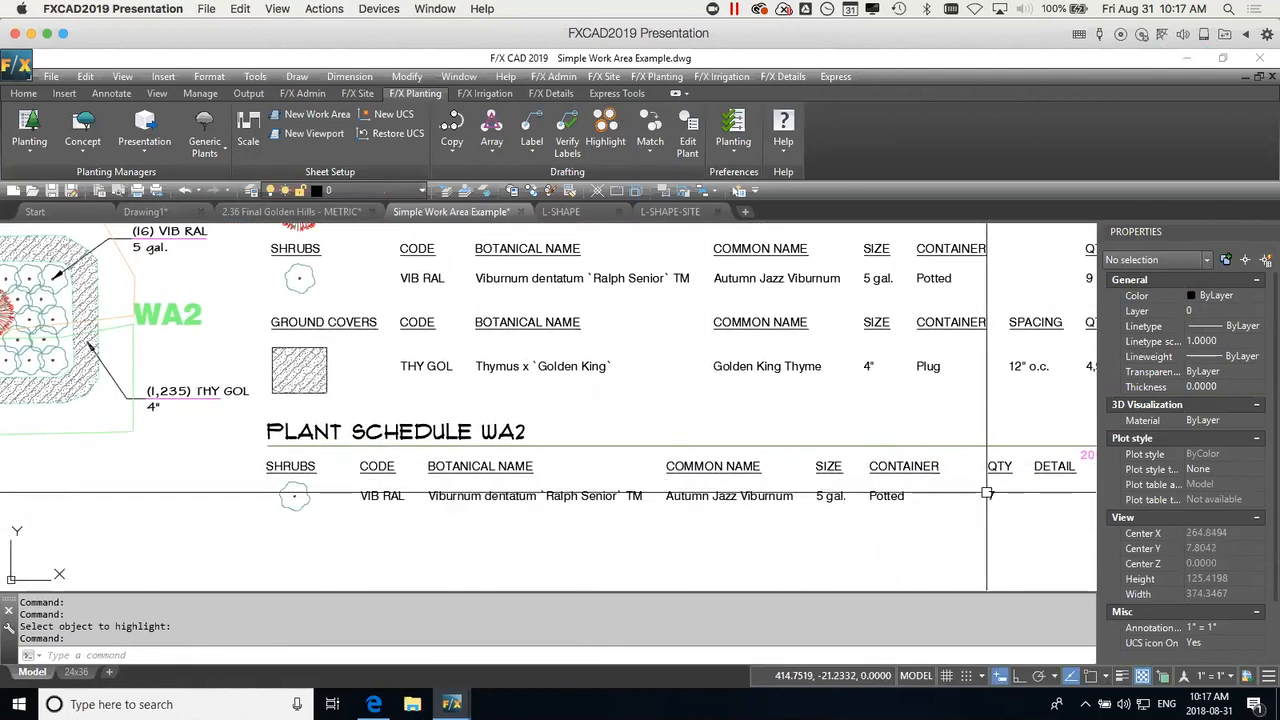
scroll(990, 494, "down", 2)
scroll(987, 494, "down", 2)
scroll(1004, 421, "up", 5)
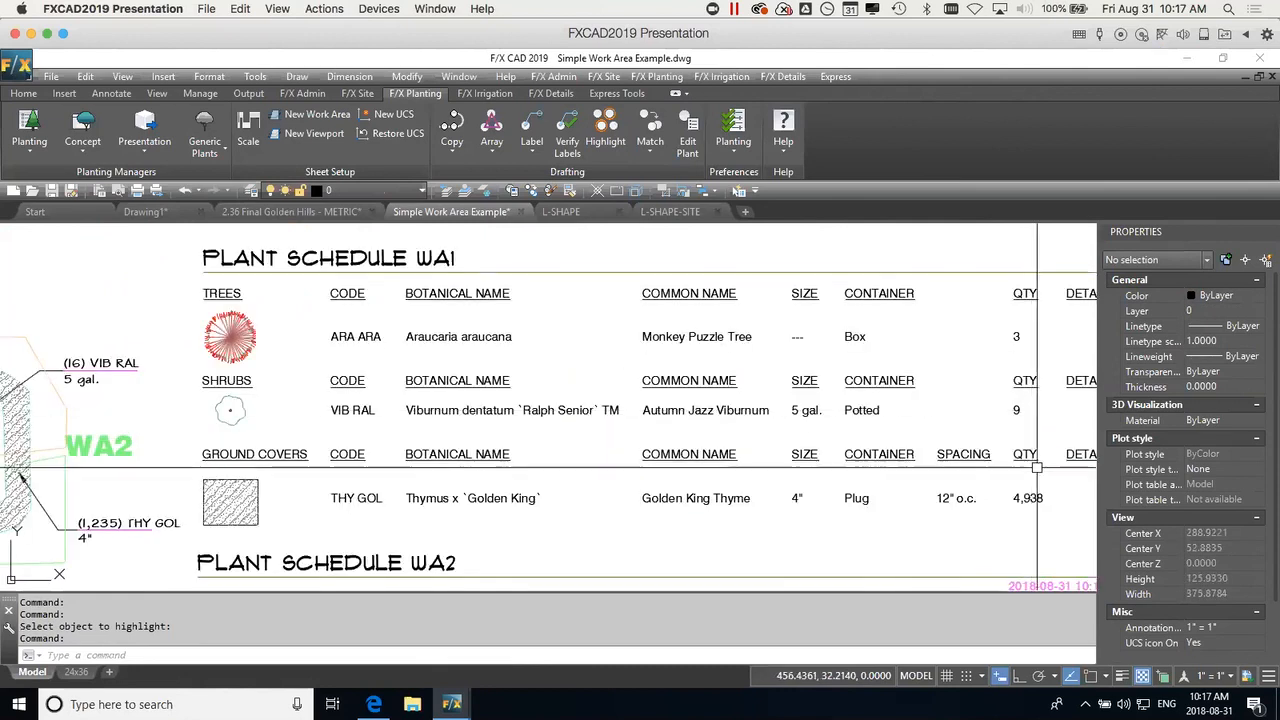
scroll(998, 497, "down", 2)
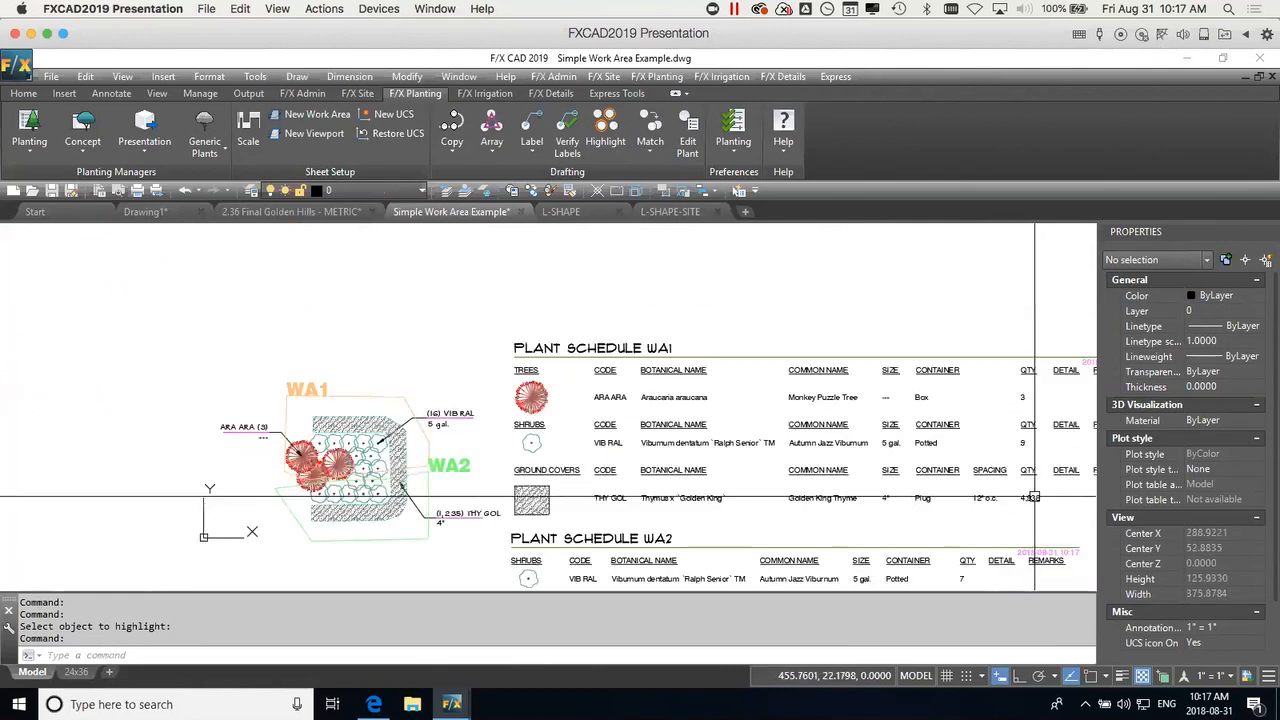
mouse_move(993, 506)
middle_mouse_down()
mouse_move(970, 476)
mouse_move(902, 439)
middle_mouse_up()
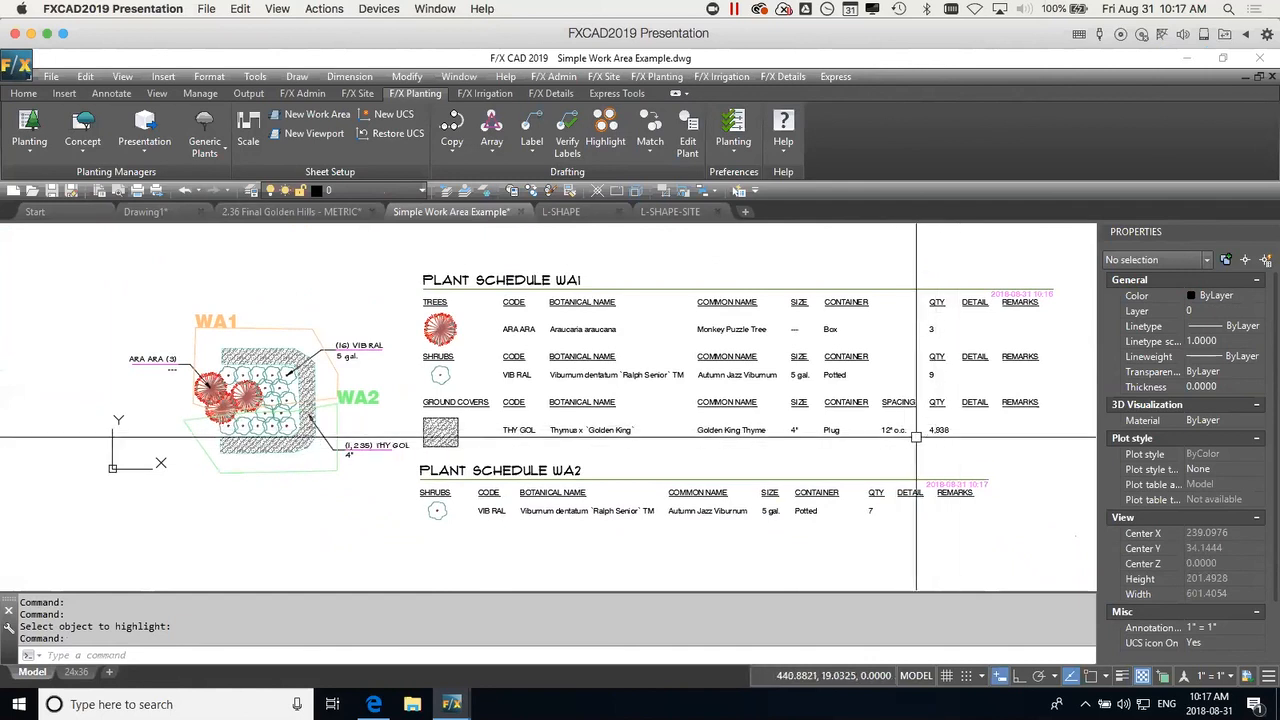
scroll(315, 350, "up", 8)
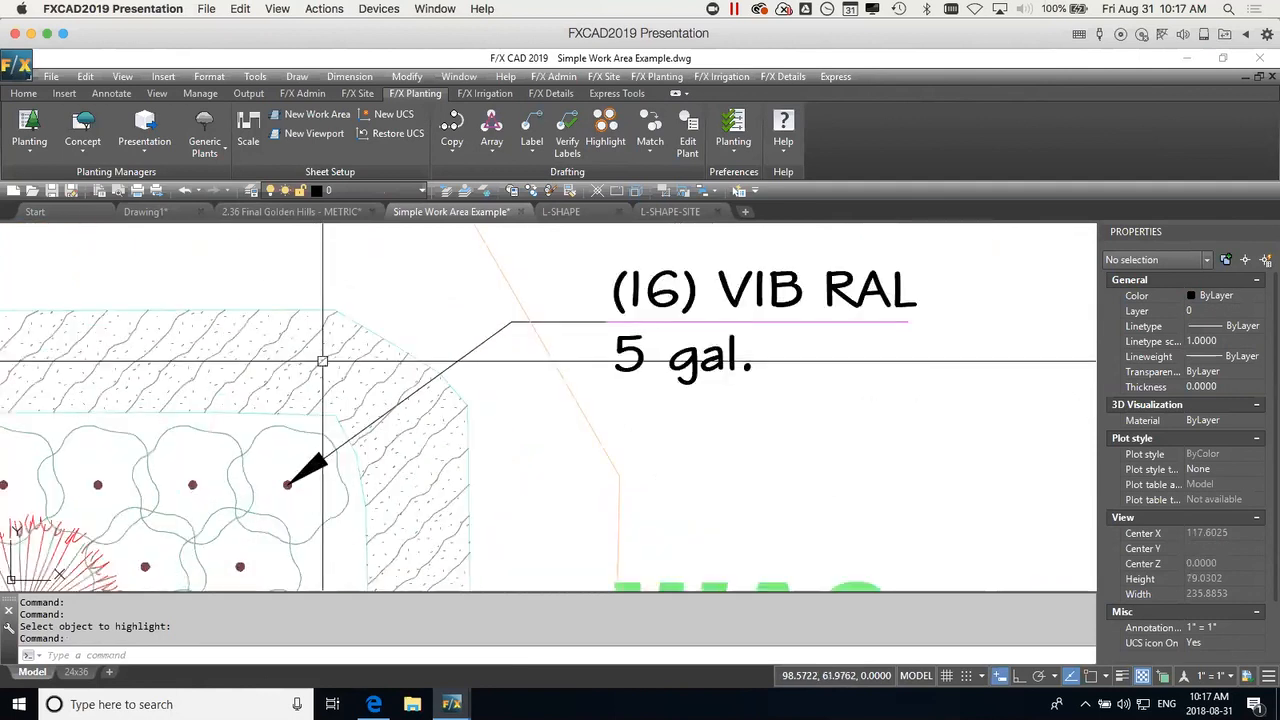
scroll(463, 342, "down", 5)
scroll(540, 398, "down", 3)
mouse_move(590, 508)
middle_mouse_down()
mouse_move(553, 433)
mouse_move(440, 456)
middle_mouse_up()
scroll(454, 456, "down", 2)
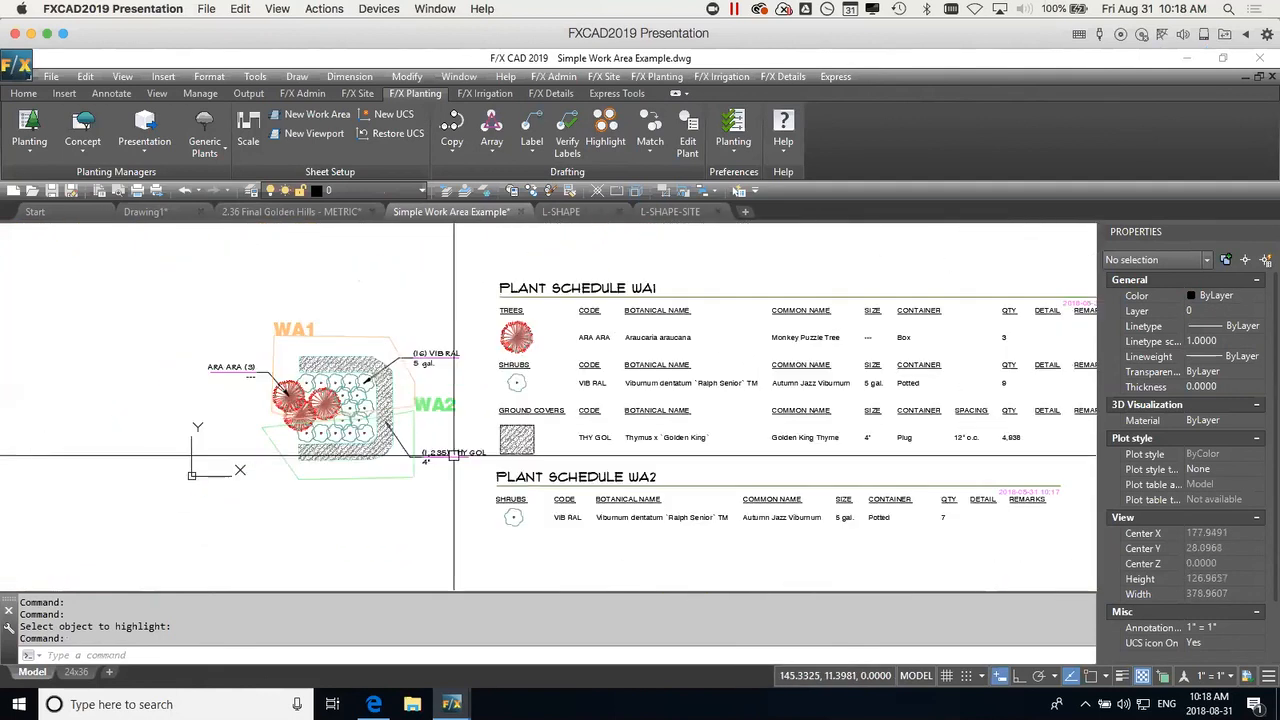
mouse_move(743, 495)
middle_mouse_down()
mouse_move(589, 465)
mouse_move(694, 494)
middle_mouse_up()
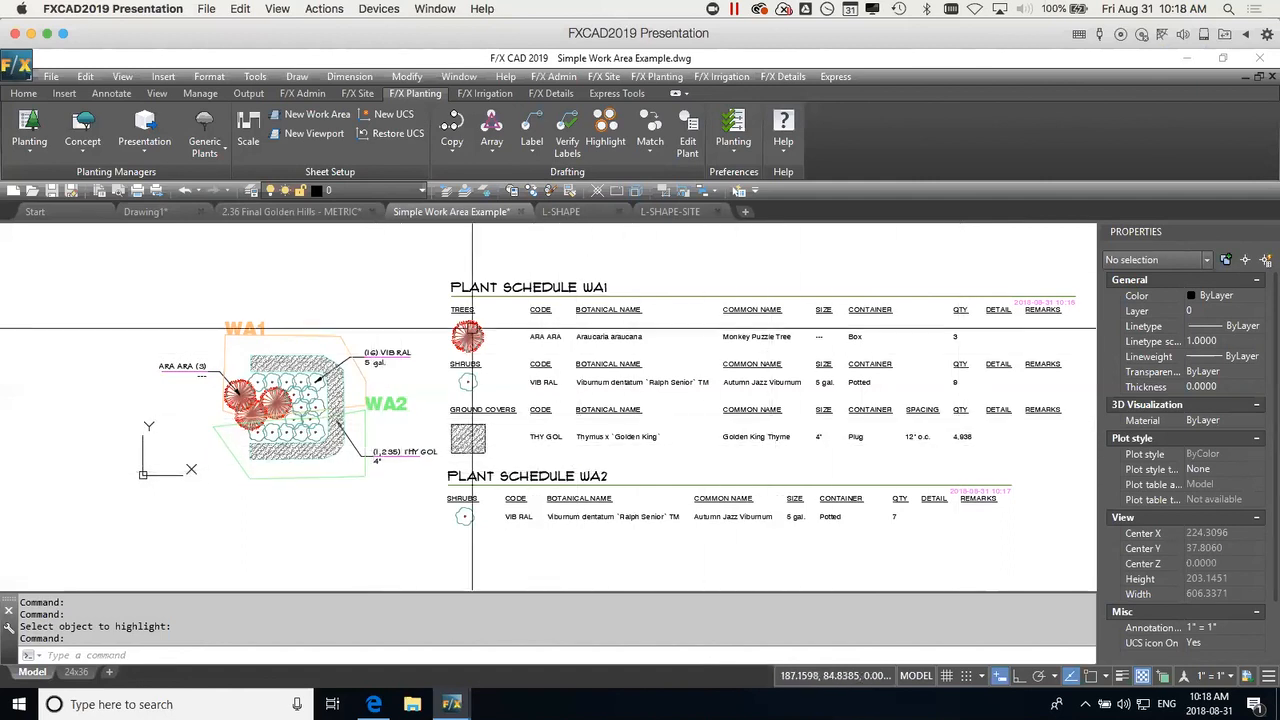
Delete the THY GOL groundcover hatch that spans both work areas, leaving its boundary polyline in place.
scroll(308, 367, "up", 2)
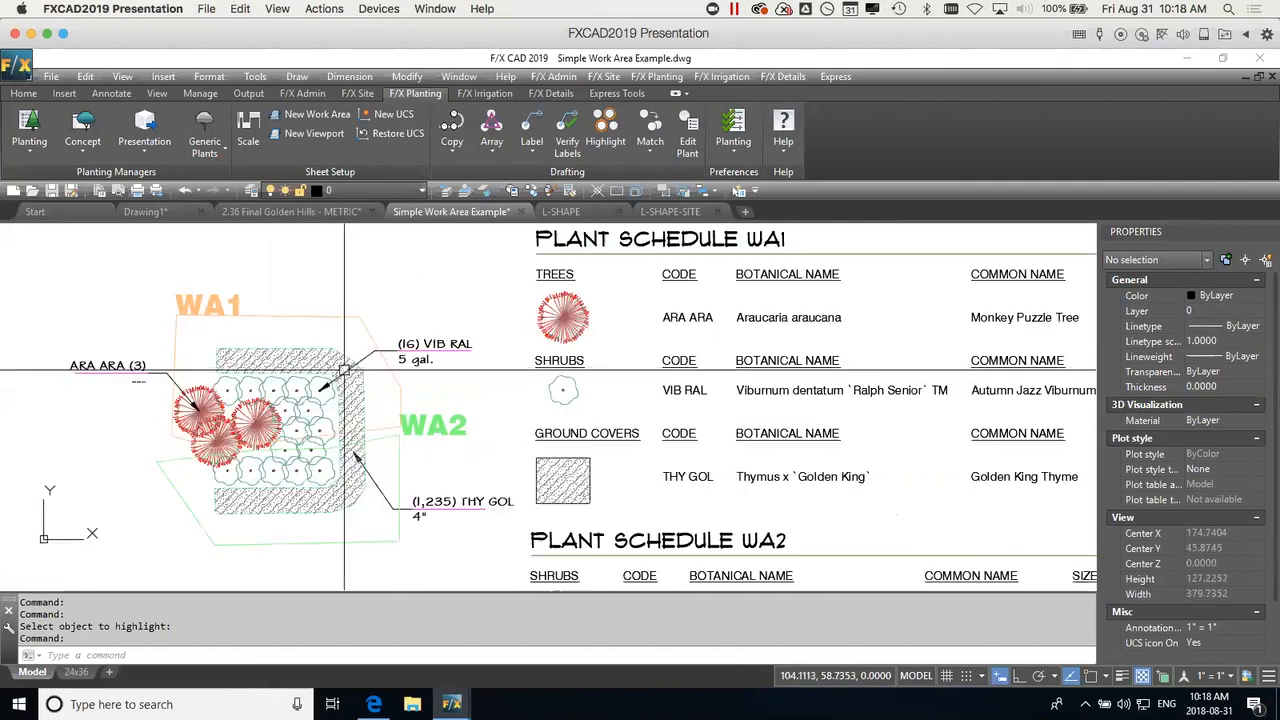
scroll(362, 378, "up", 5)
left_click(369, 366)
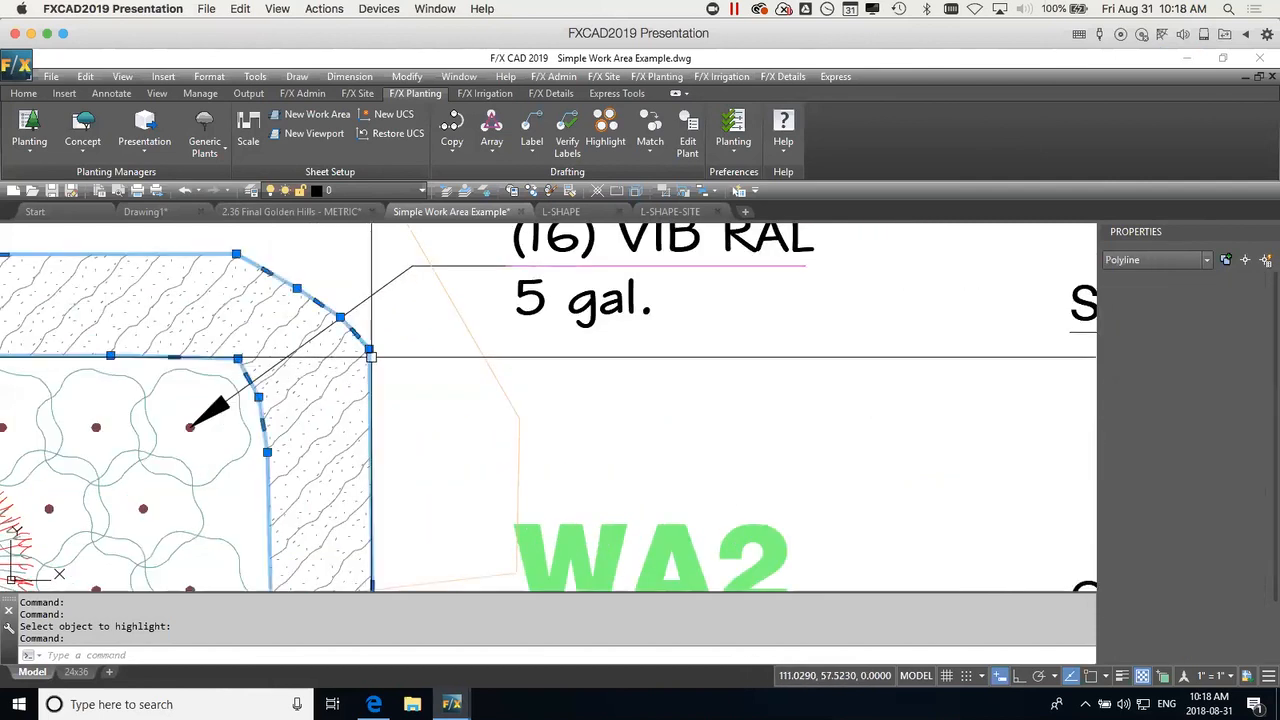
scroll(369, 366, "up", 1)
scroll(396, 399, "down", 6)
mouse_move(409, 437)
middle_mouse_down()
mouse_move(525, 382)
mouse_move(566, 417)
middle_mouse_up()
scroll(539, 393, "up", 4)
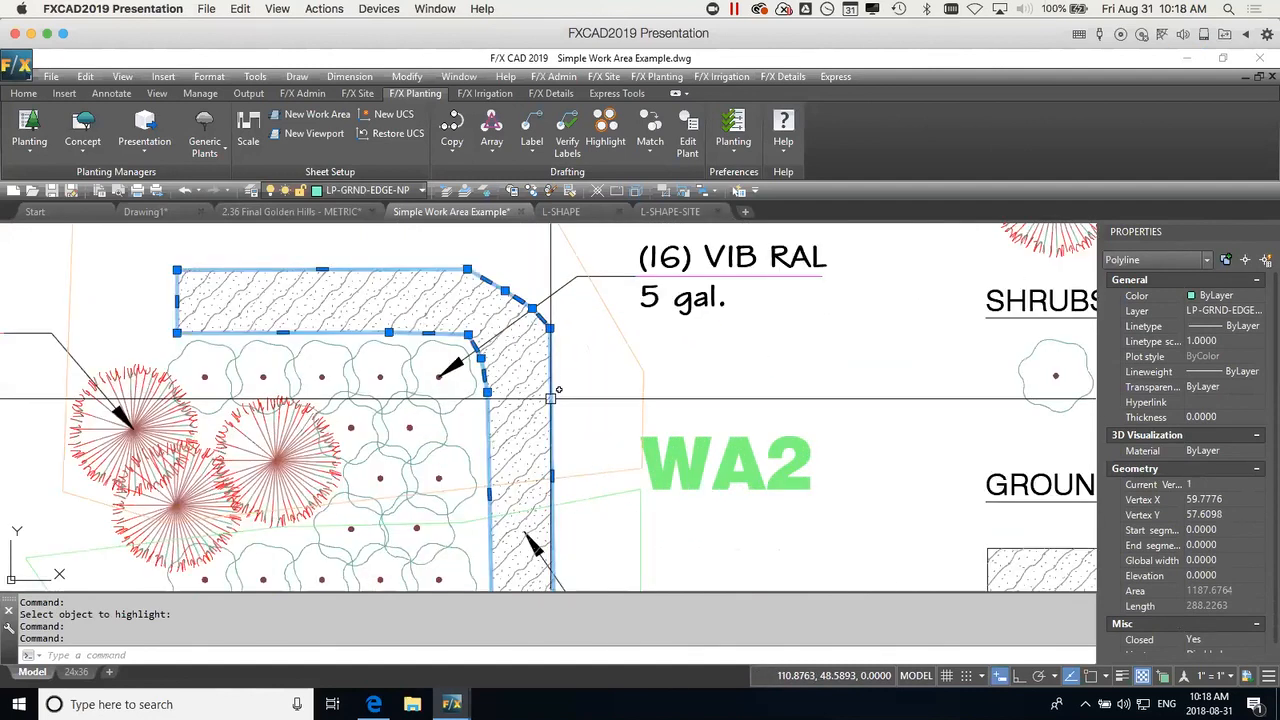
key("Escape")
left_click(541, 395)
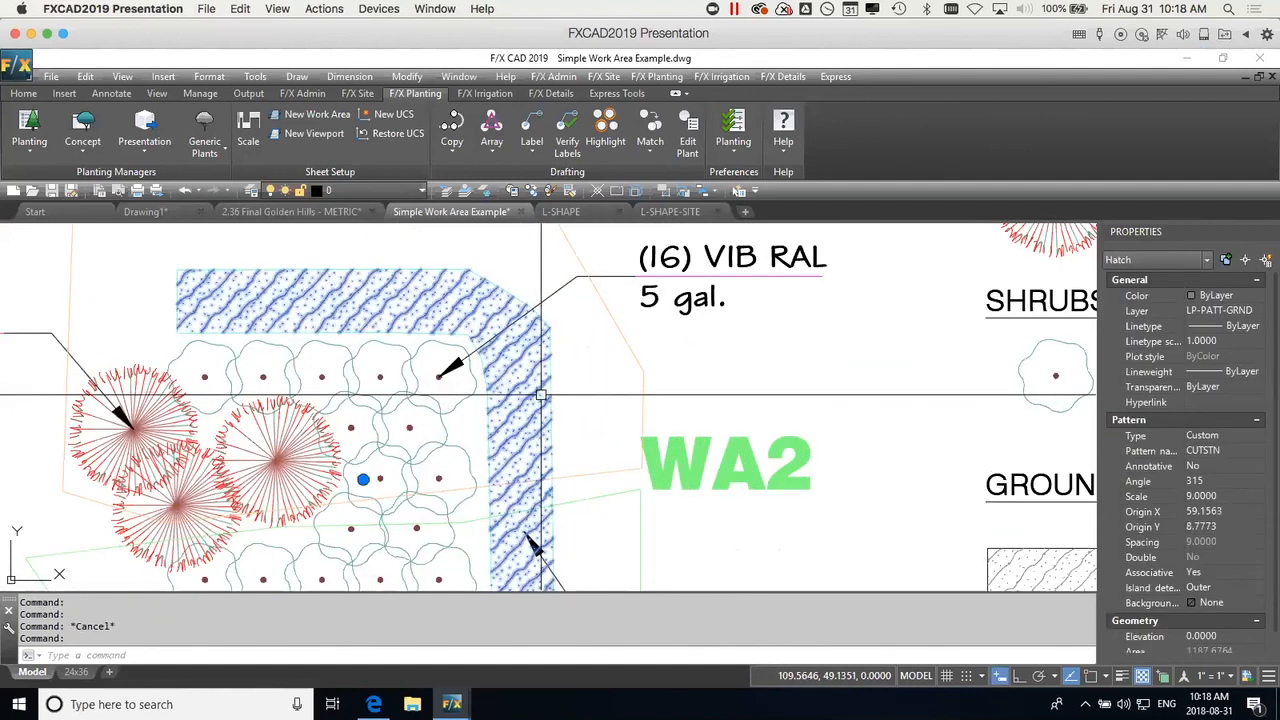
scroll(546, 372, "down", 2)
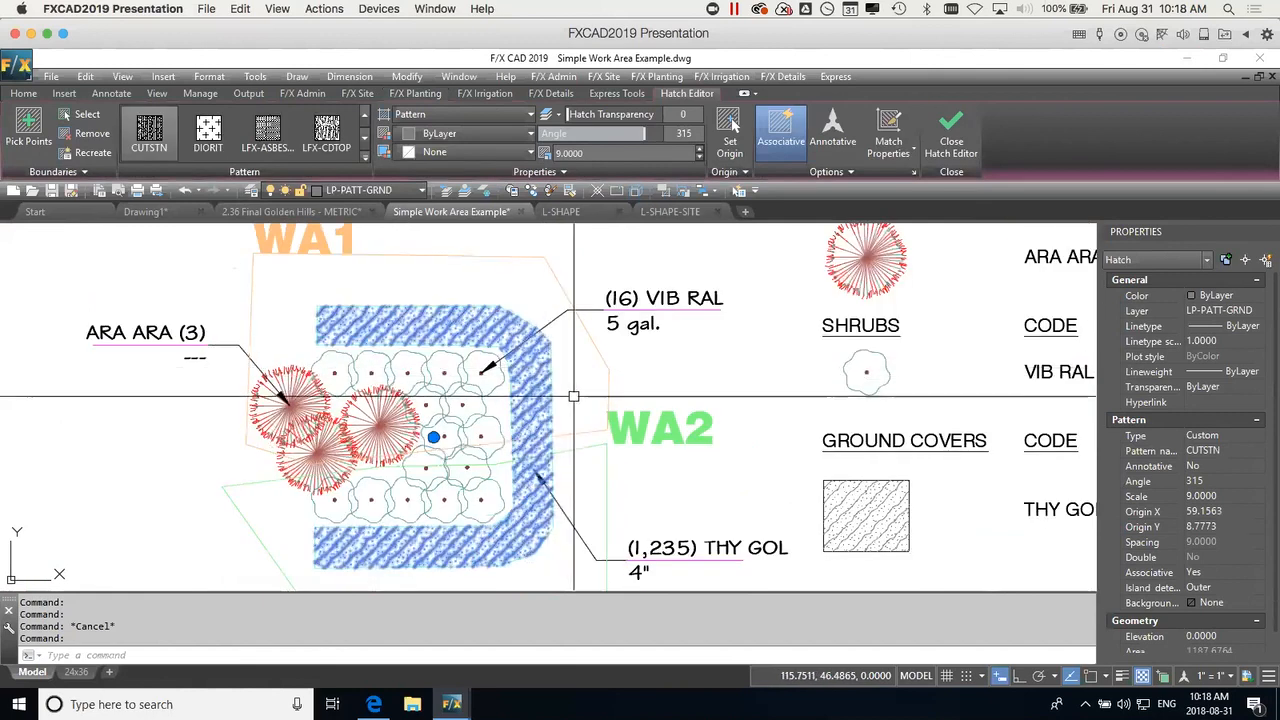
middle_click_drag(580, 391, 562, 369)
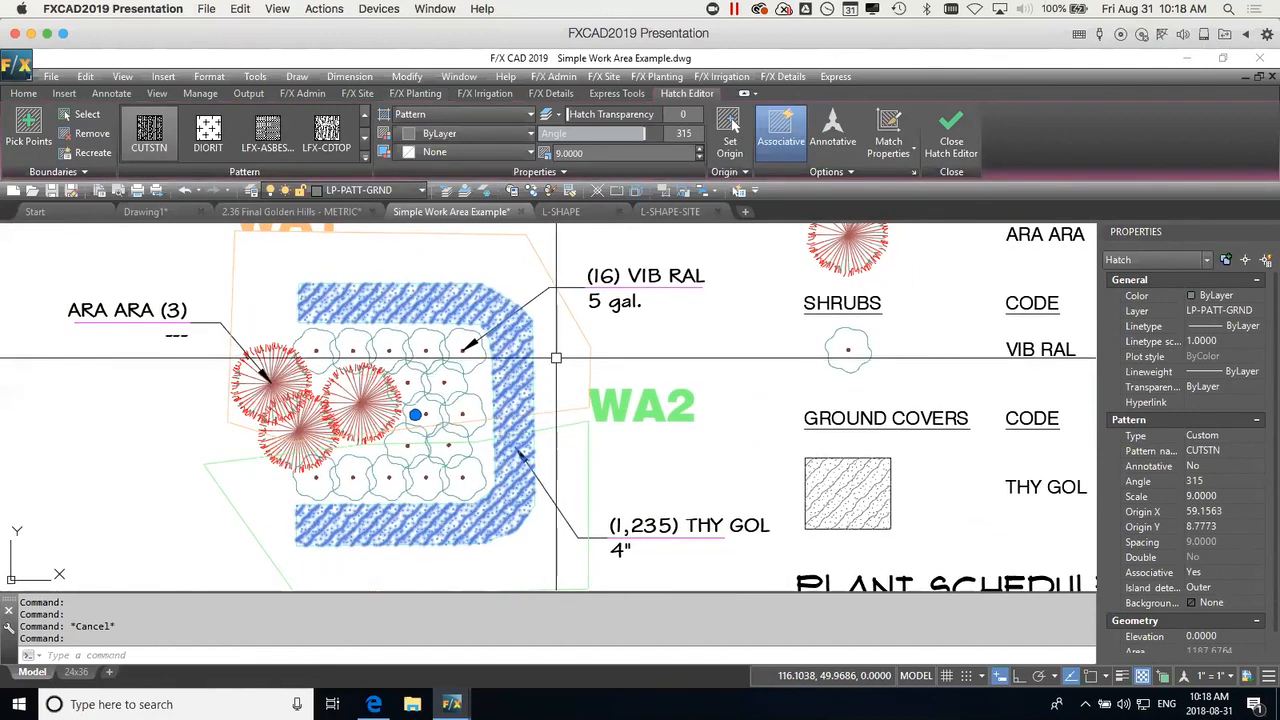
key("Delete")
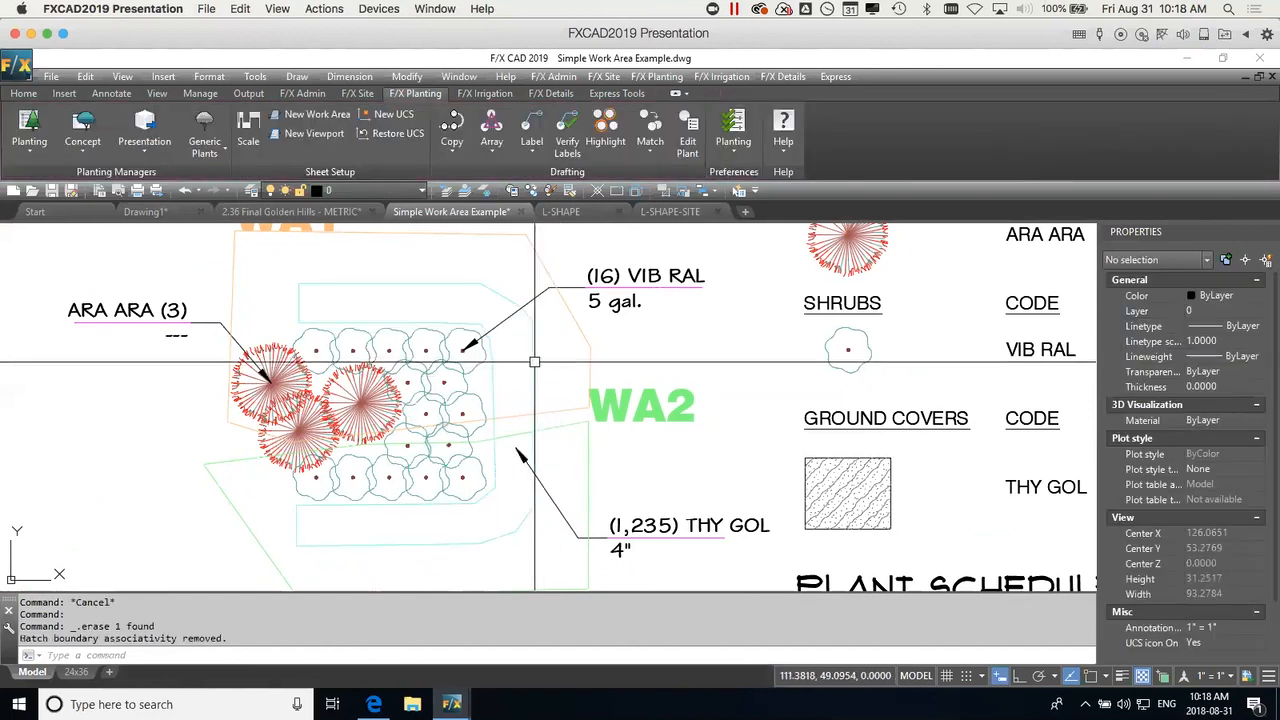
Try erasing the groundcover's boundary polyline, and undo that deletion.
left_click(551, 360)
key("Delete")
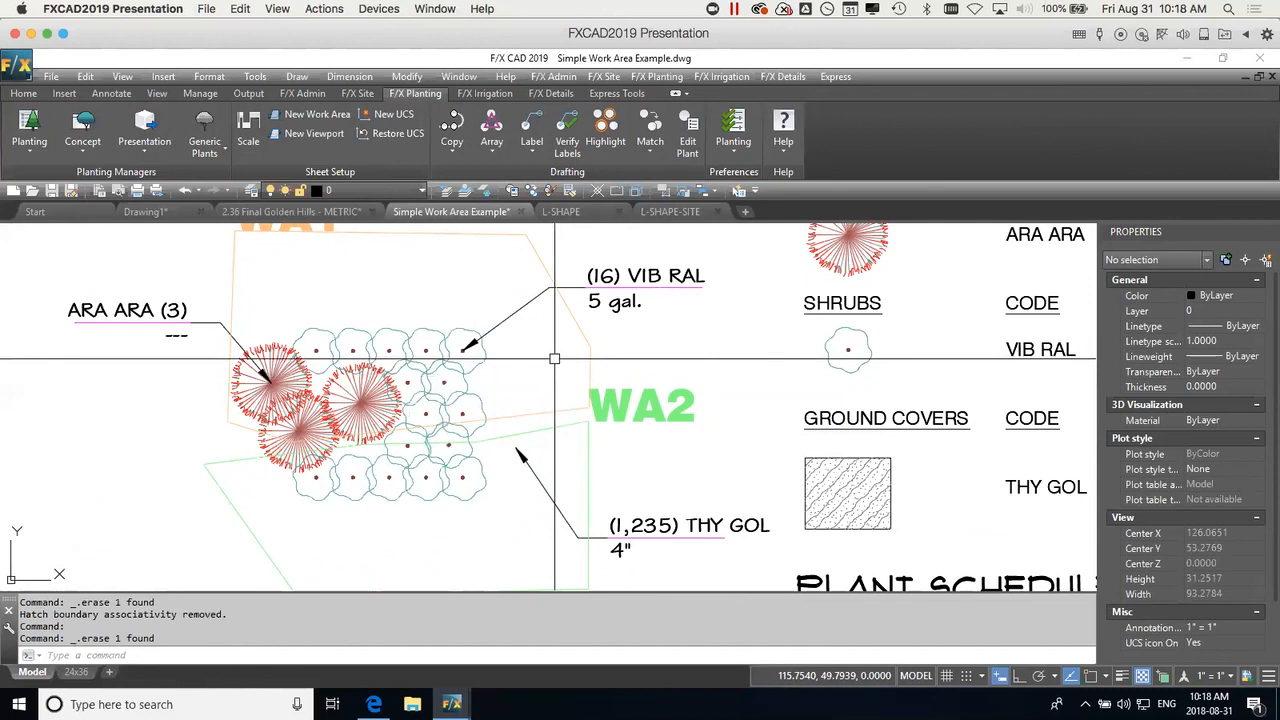
key("ctrl+z")
Place the THY GOL (Golden King Thyme) groundcover in the existing boundary polyline that spans WA1 and WA2.
left_click(18, 146)
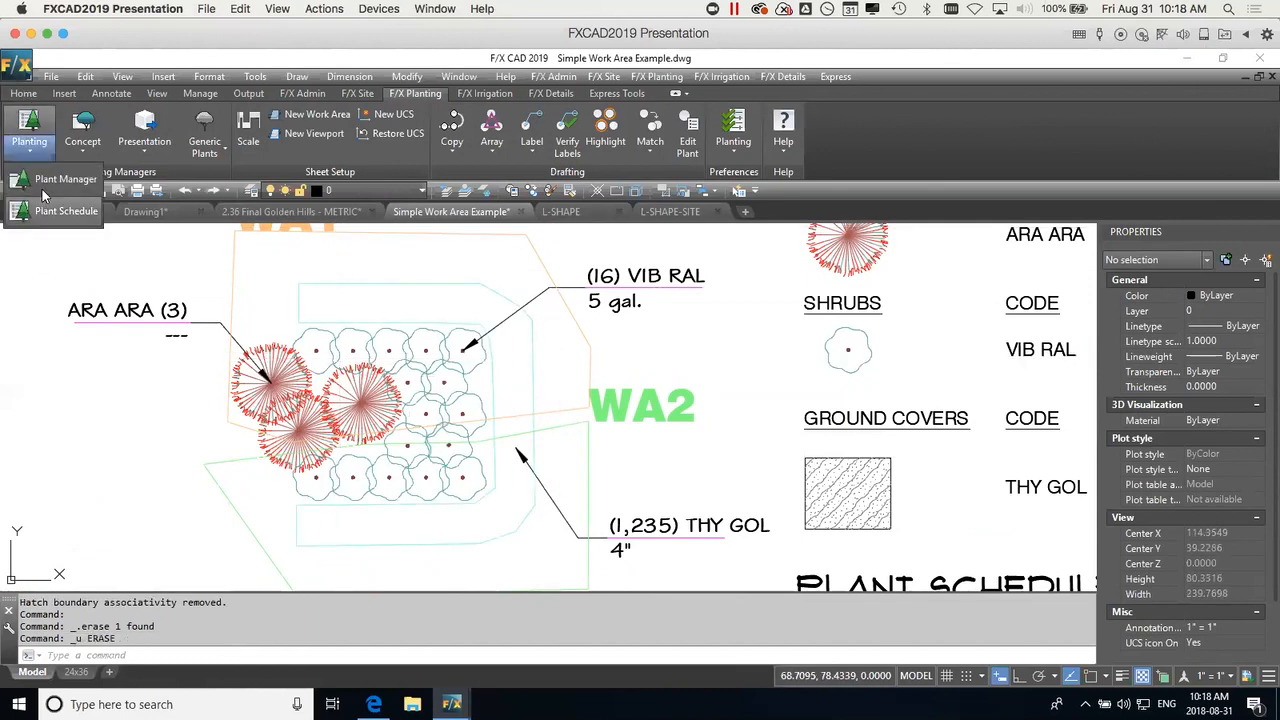
left_click(47, 181)
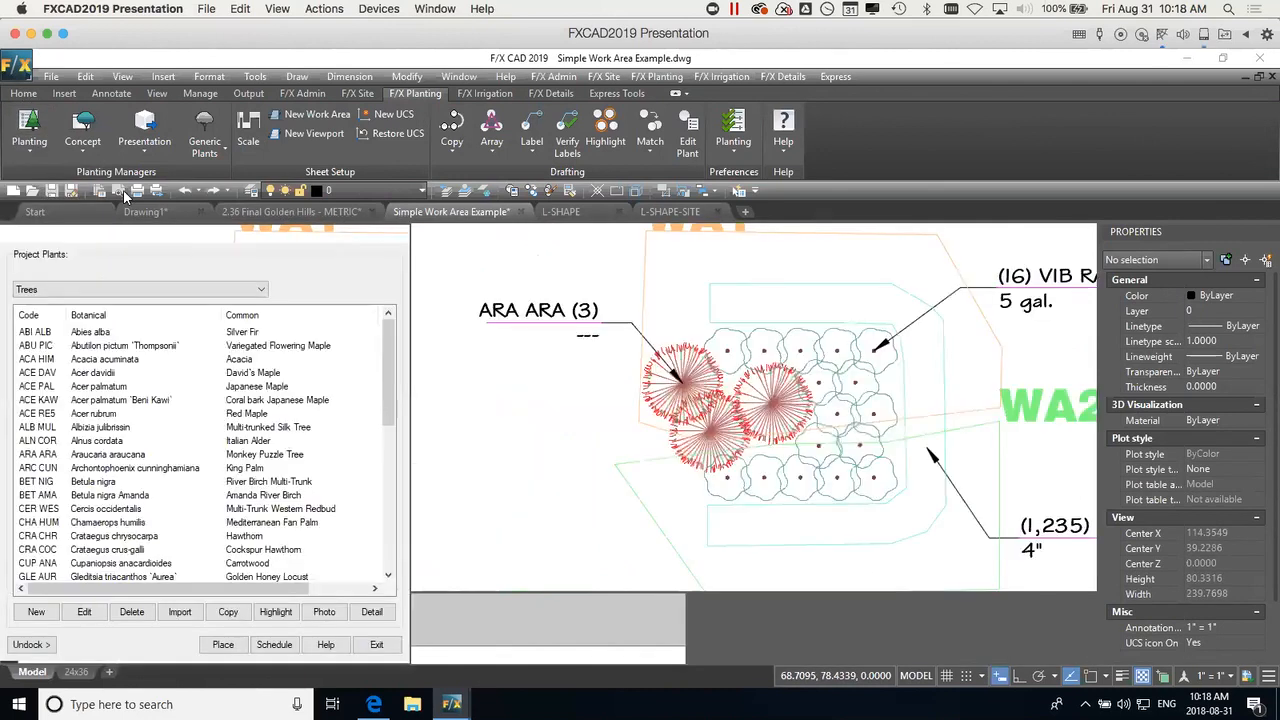
left_click(204, 272)
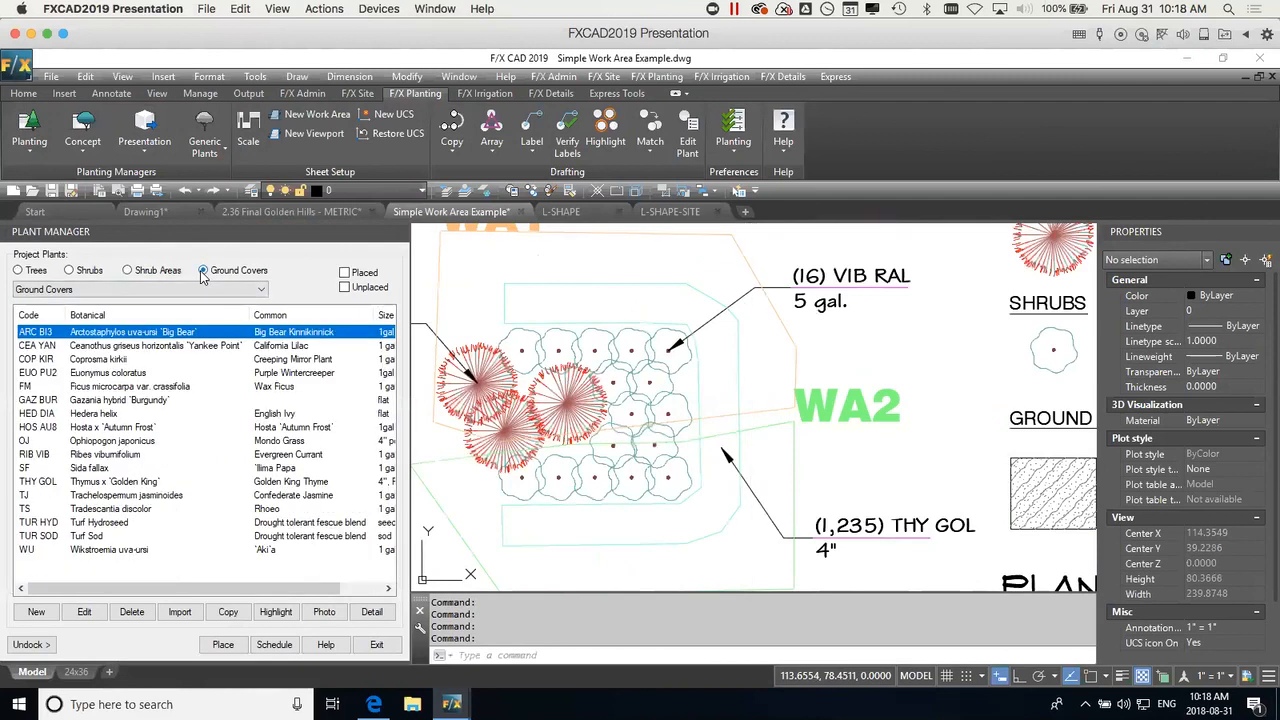
double_click(114, 482)
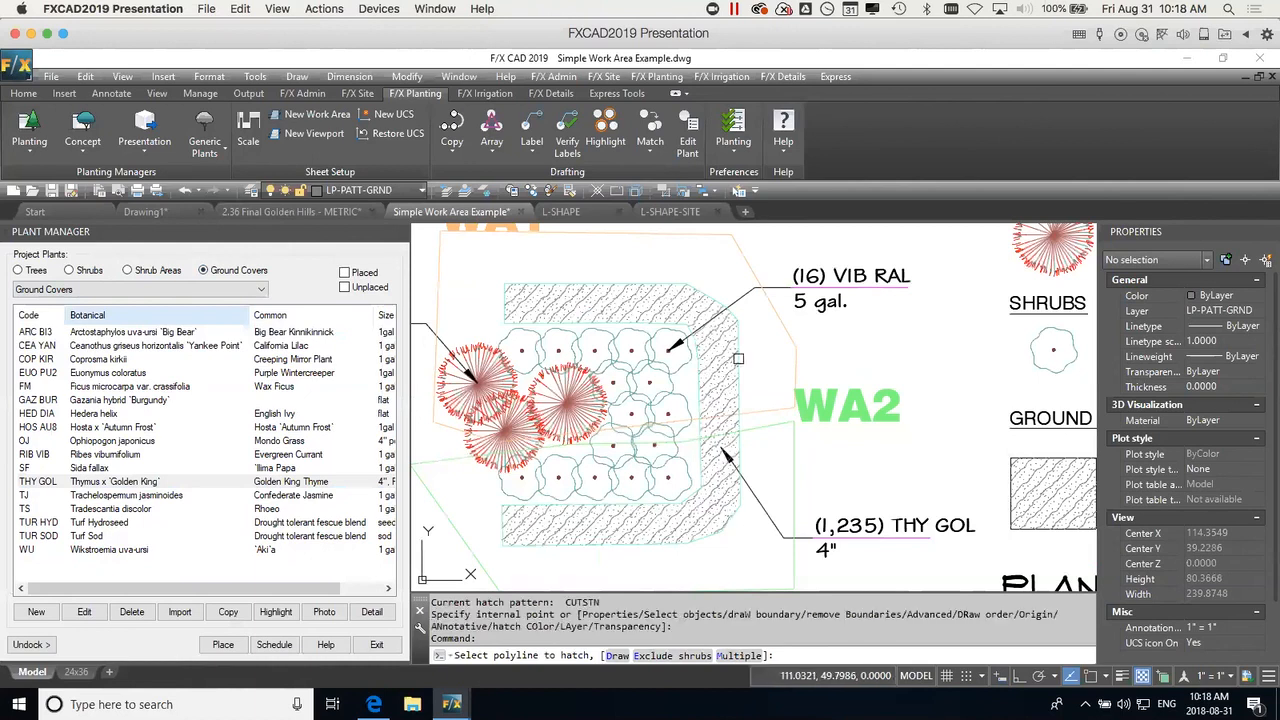
key("Return")
Delete the old THY GOL label and place a new label on the replaced groundcover, beside its lower outer corner.
left_click(877, 562)
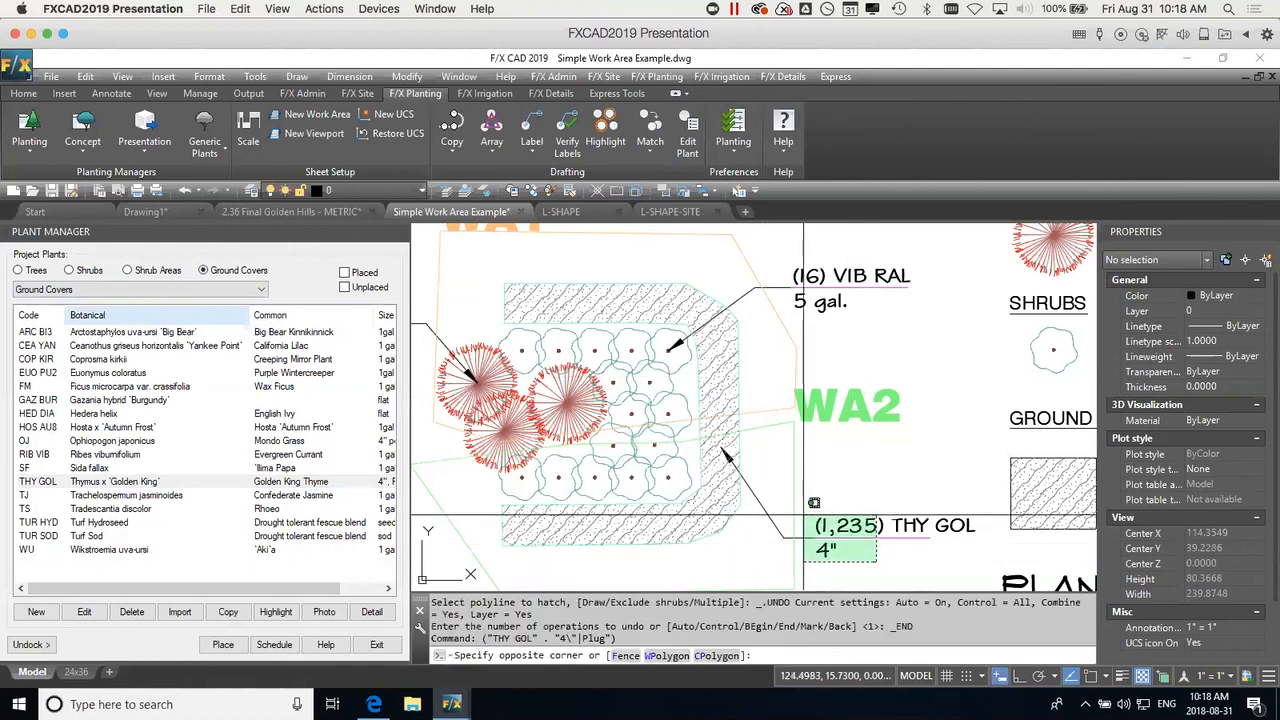
left_click(812, 505)
key("Delete")
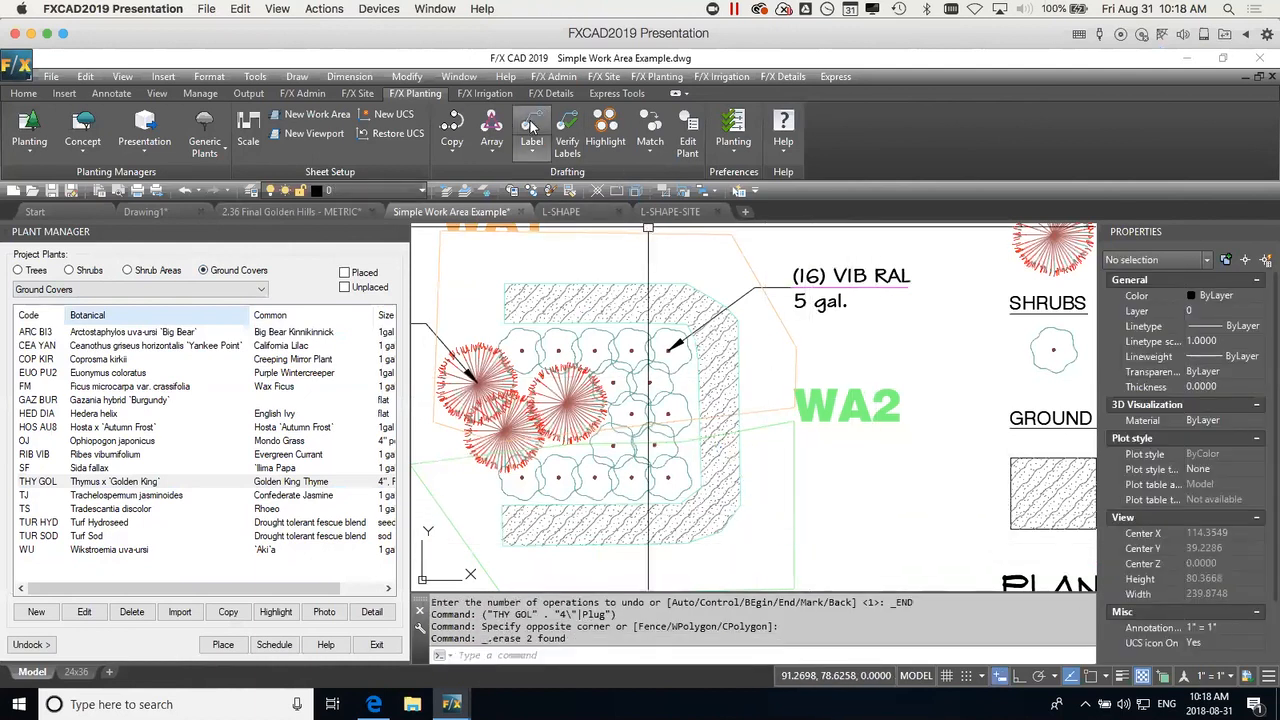
left_click(722, 482)
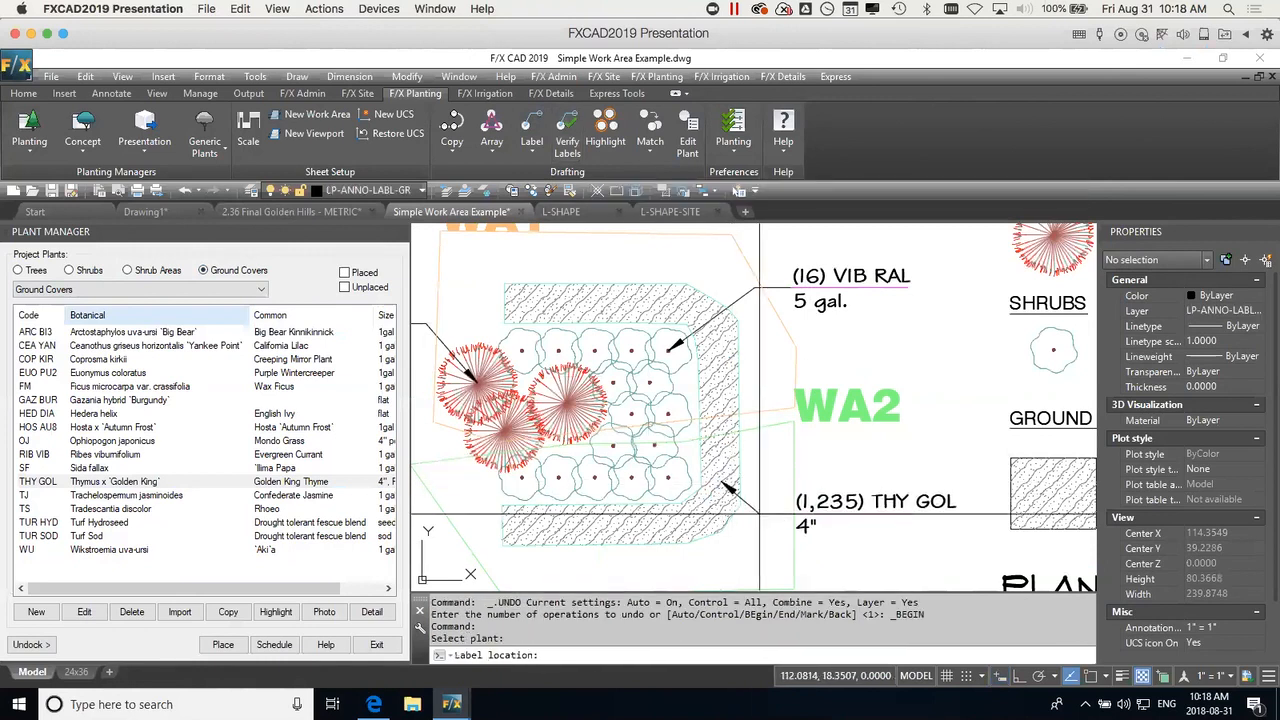
left_click(823, 519)
Regenerate the existing WA1 plant schedule to update its groundcover quantity.
scroll(925, 528, "down", 4)
middle_click_drag(925, 528, 535, 464)
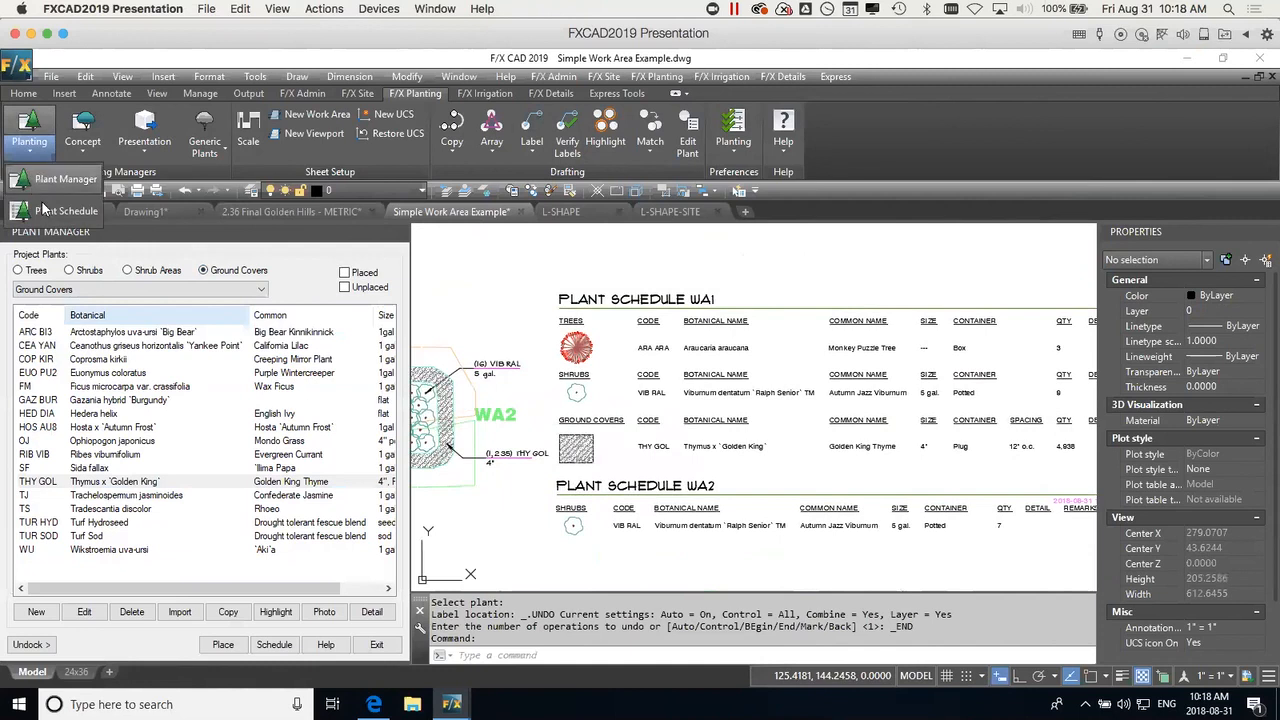
double_click(752, 406)
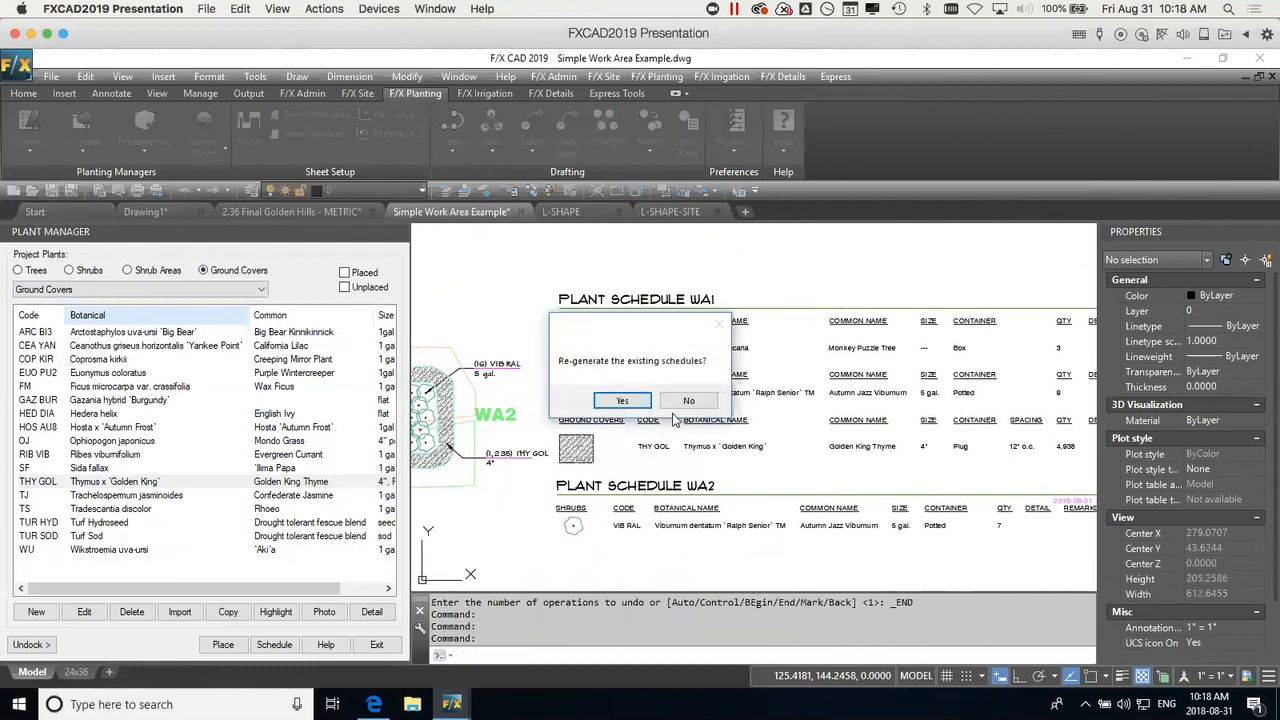
left_click(620, 401)
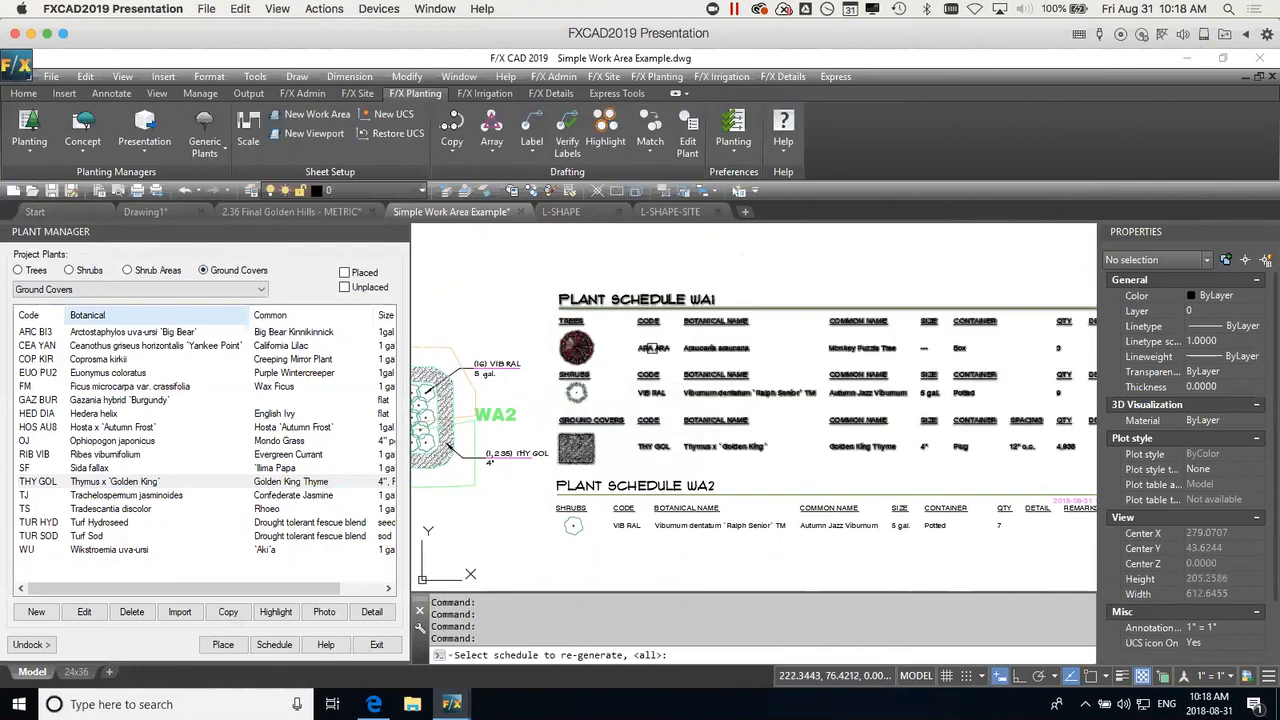
scroll(1063, 458, "down", 2)
middle_click_drag(1046, 484, 943, 426)
scroll(702, 420, "up", 2)
mouse_move(702, 444)
middle_mouse_down()
mouse_move(694, 416)
mouse_move(624, 443)
middle_mouse_up()
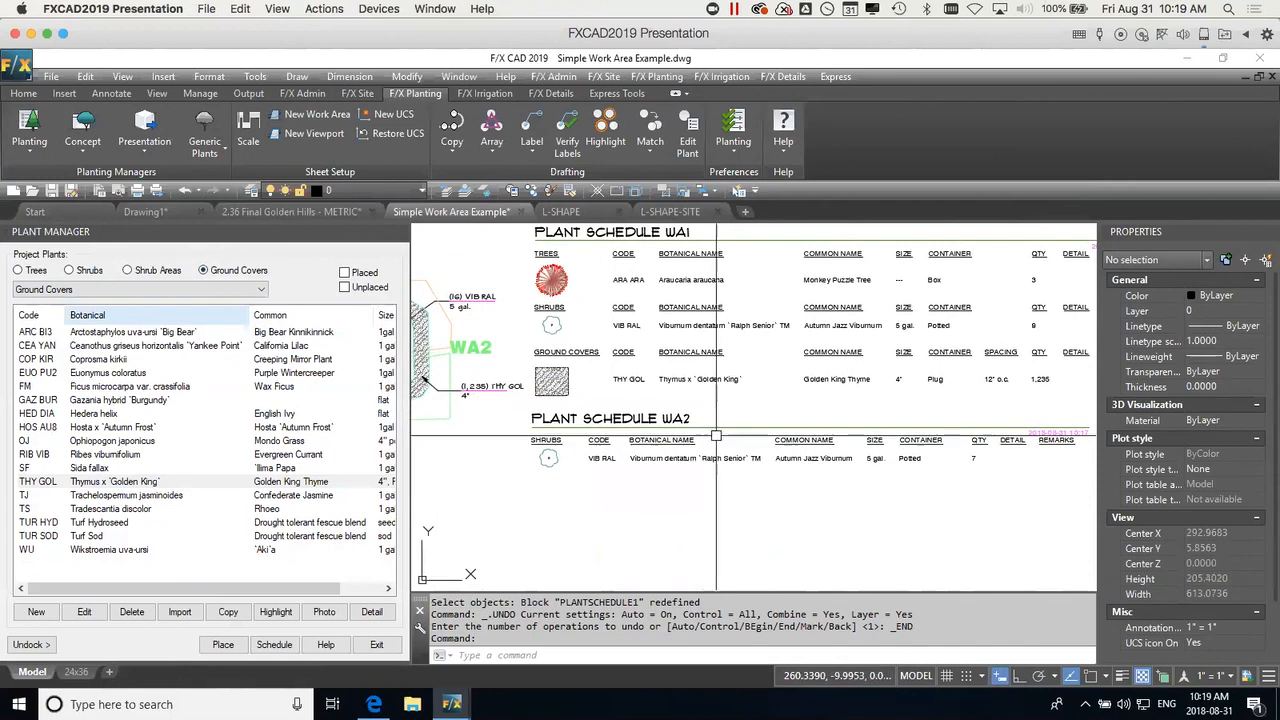
Select the THY GOL boundary polyline to examine how the groundcover extends across both work areas, and clear the selection.
mouse_move(613, 434)
middle_mouse_down()
mouse_move(786, 421)
mouse_move(757, 439)
middle_mouse_up()
scroll(557, 300, "up", 3)
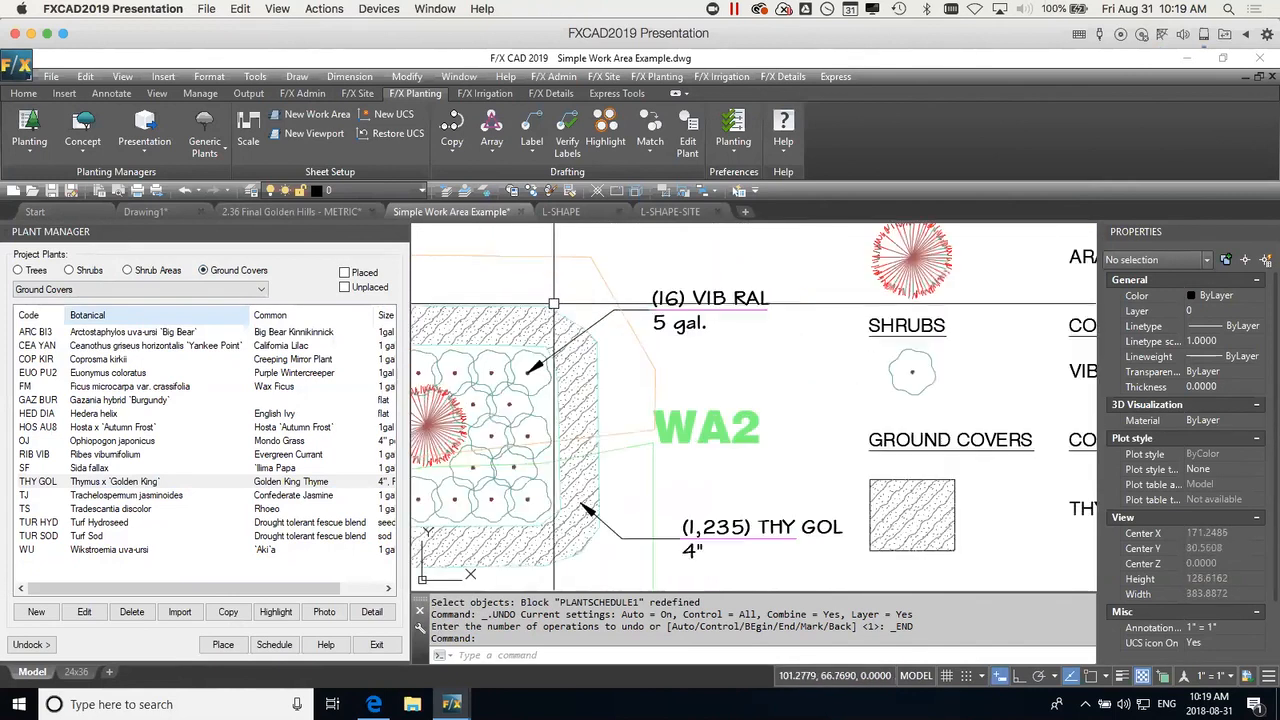
left_click(575, 383)
scroll(575, 383, "down", 3)
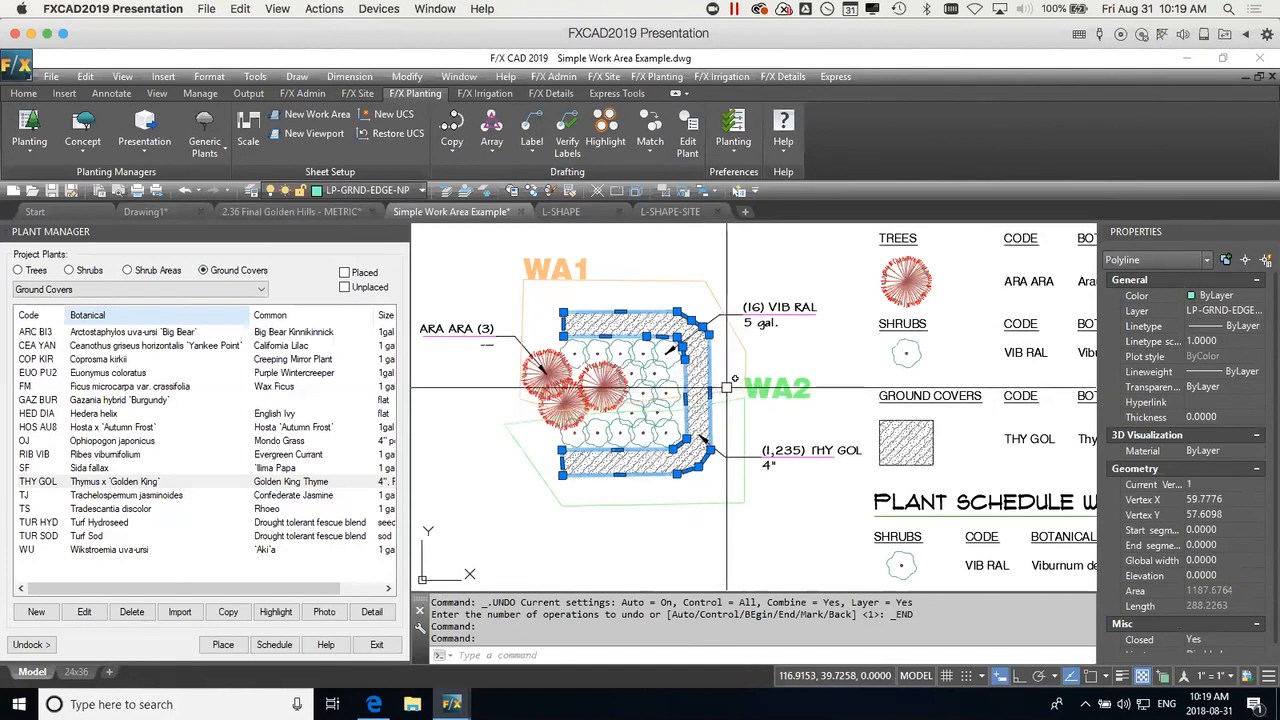
key("Escape")
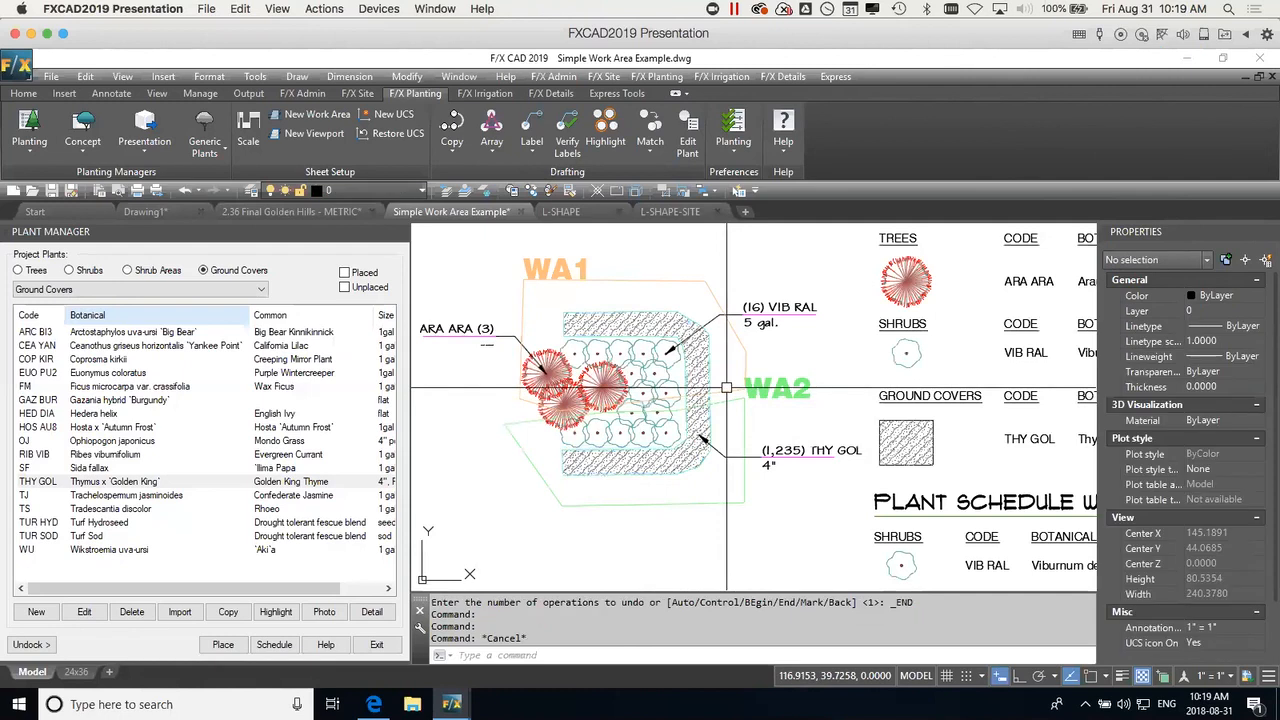
Divide the THY GOL groundcover with POLYDIVIDE, exactly along a specified segment crossing it between the WA1 and WA2 borders.
scroll(713, 403, "up", 2)
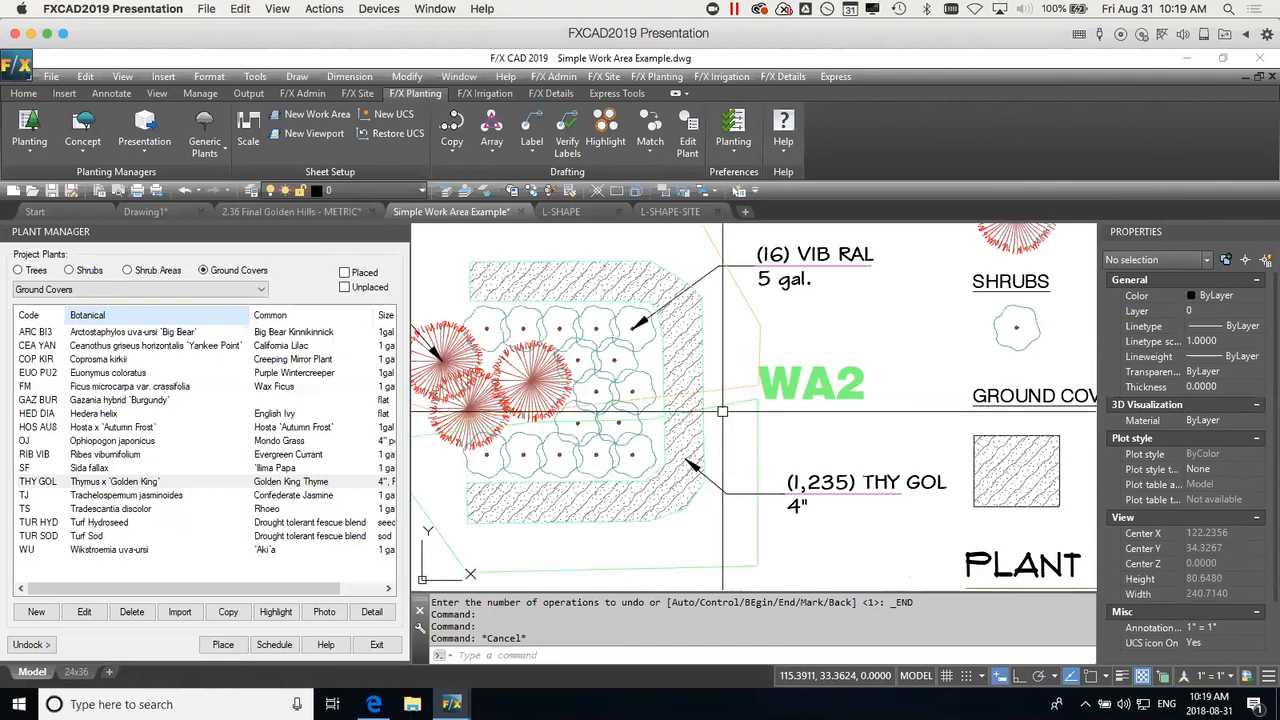
middle_click_drag(722, 410, 786, 437)
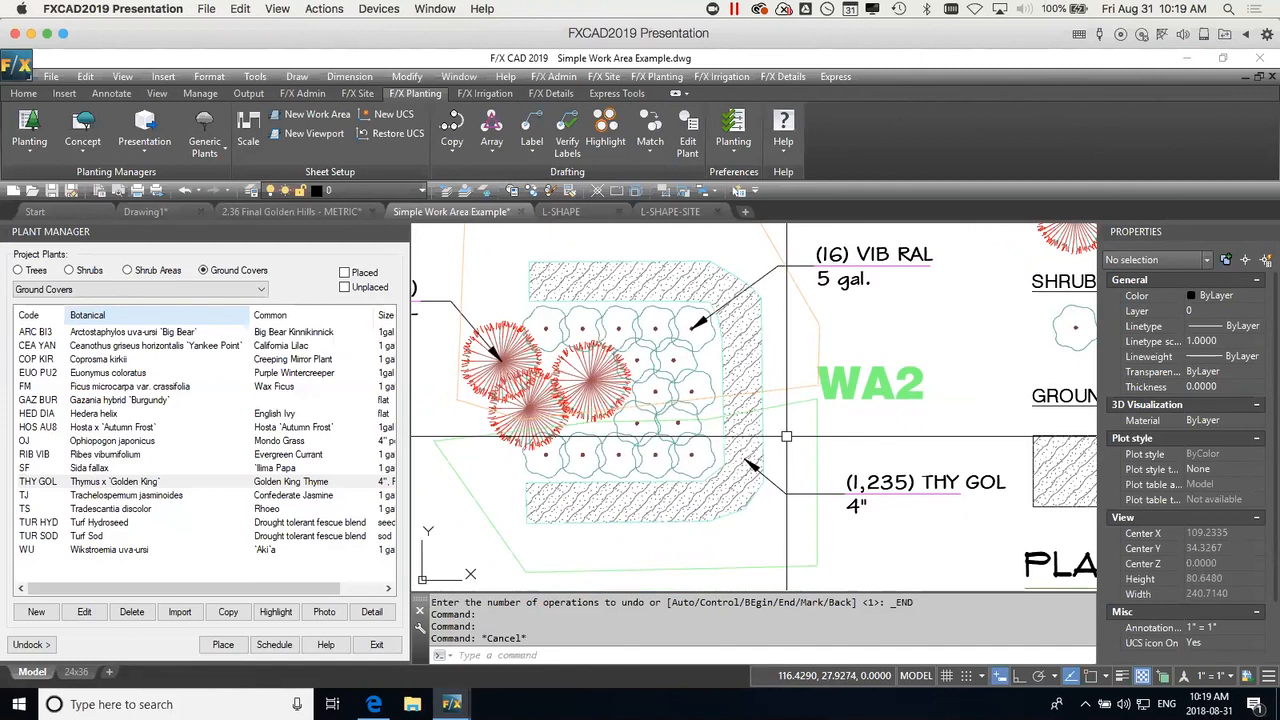
type("di")
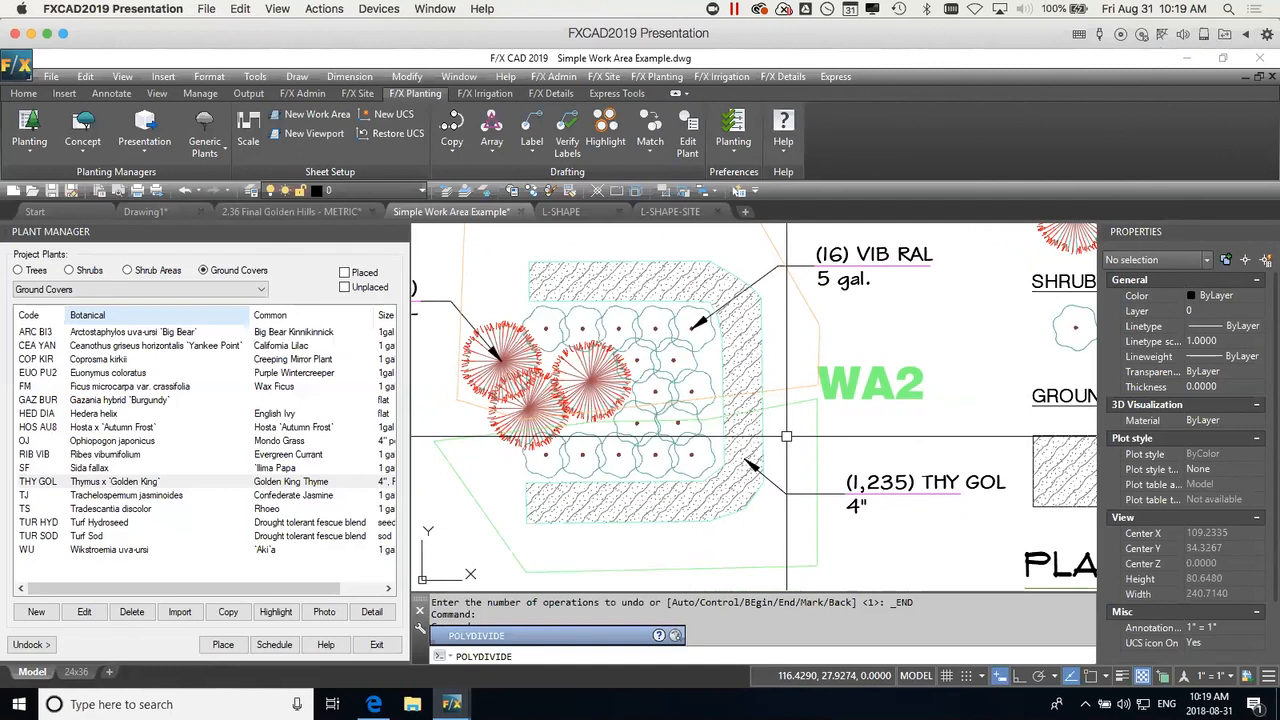
key("Return")
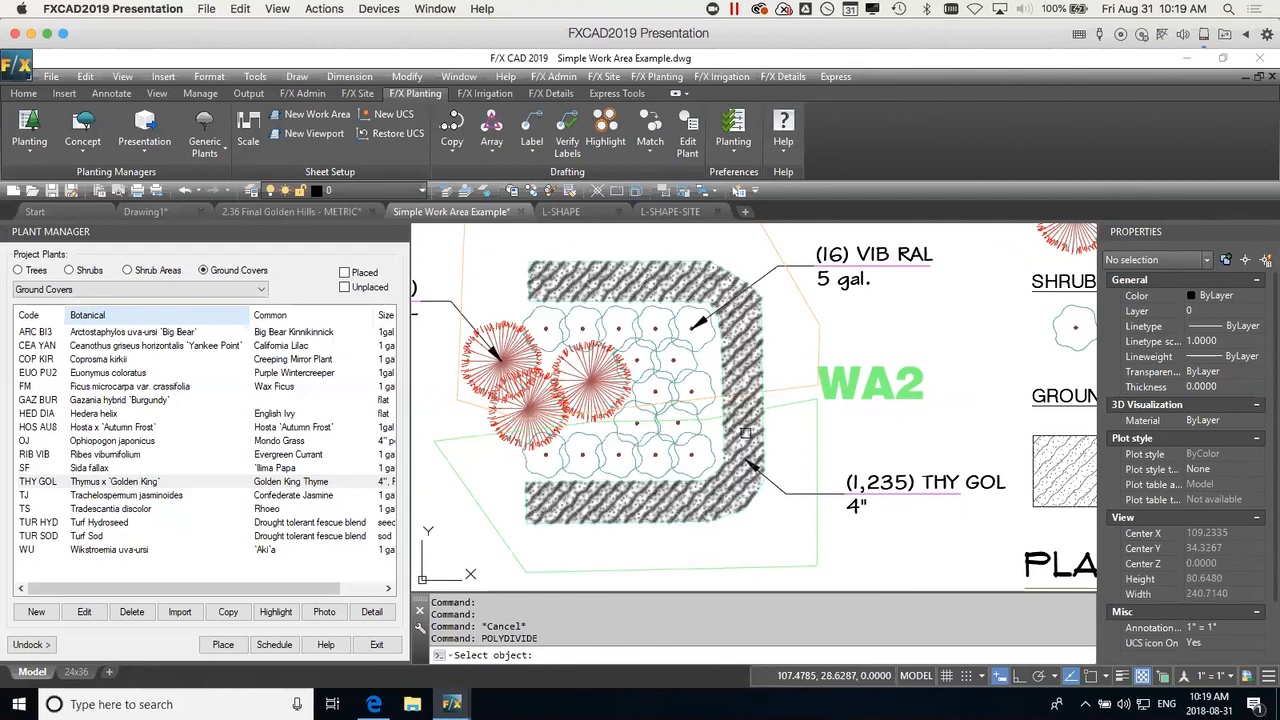
left_click(745, 432)
left_click_drag(1013, 482, 926, 270)
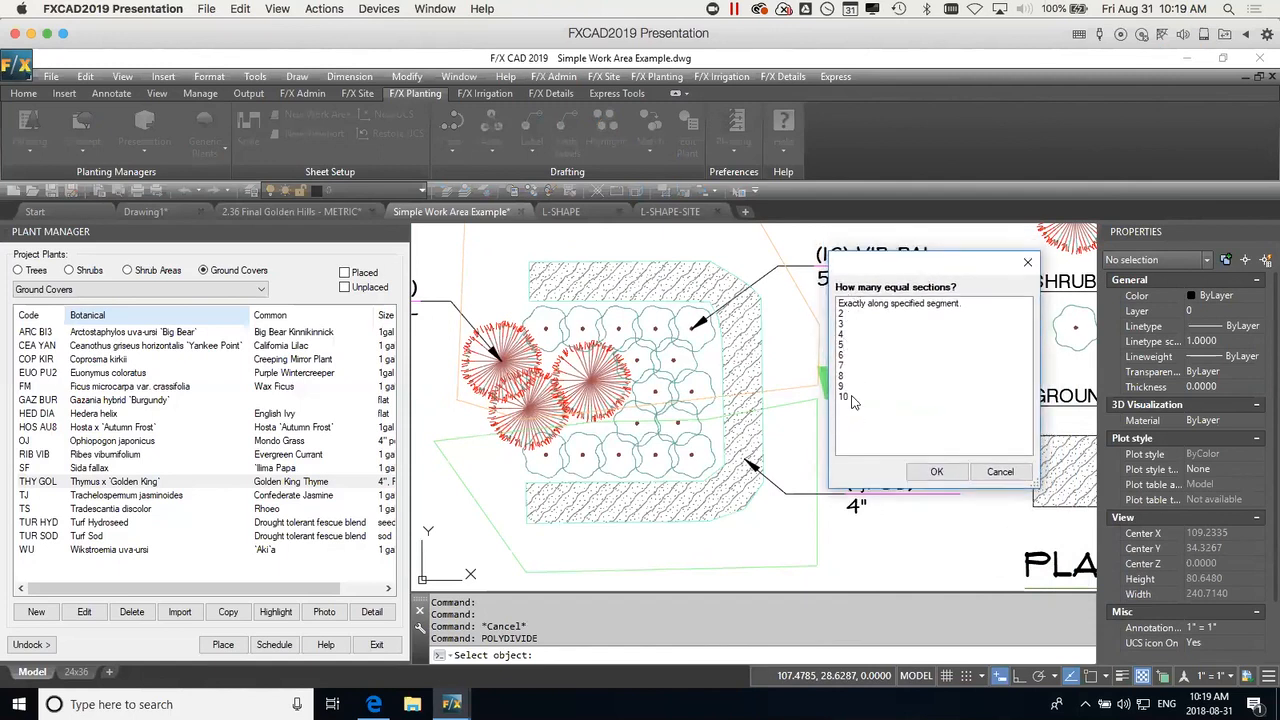
left_click(940, 305)
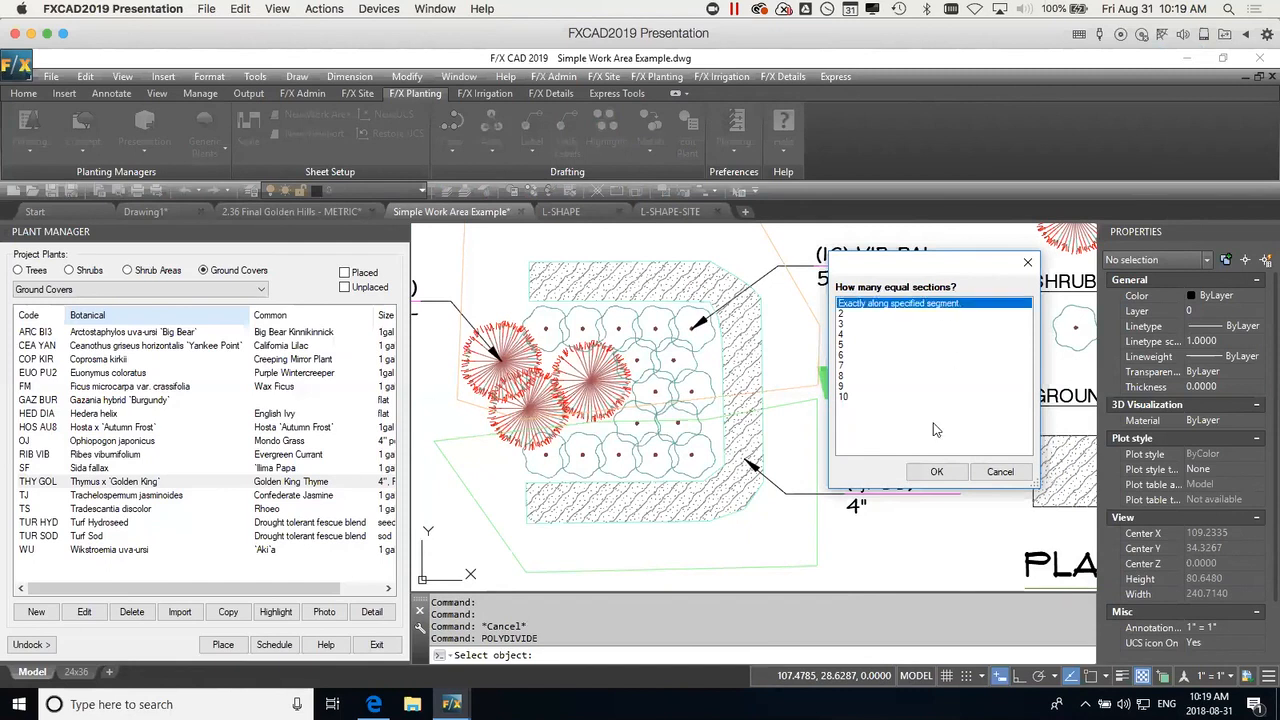
left_click(938, 473)
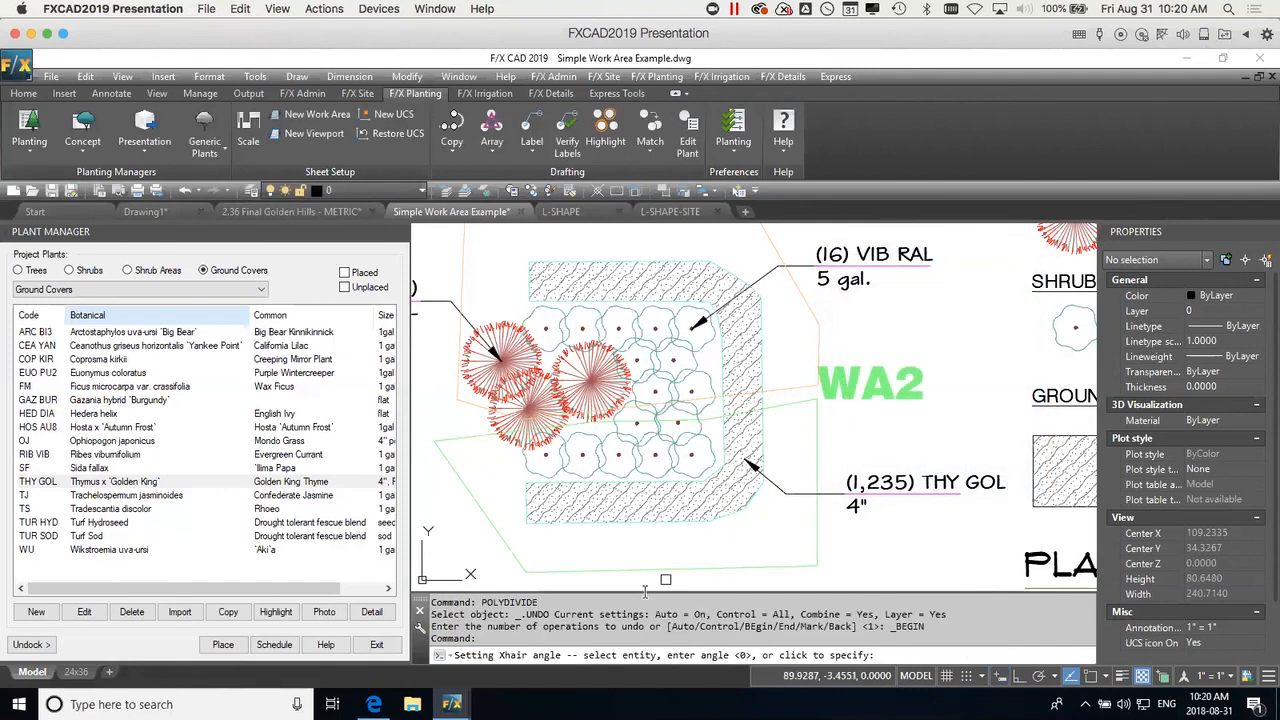
scroll(740, 432, "up", 2)
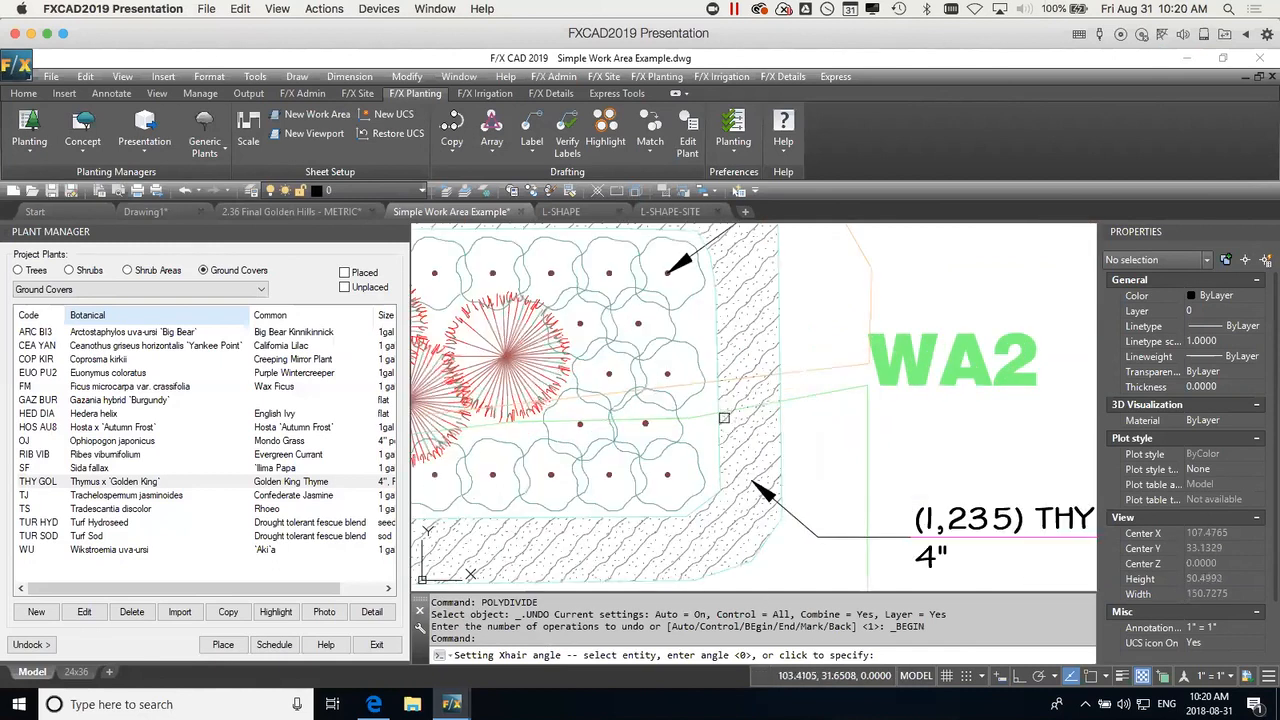
left_click(706, 400)
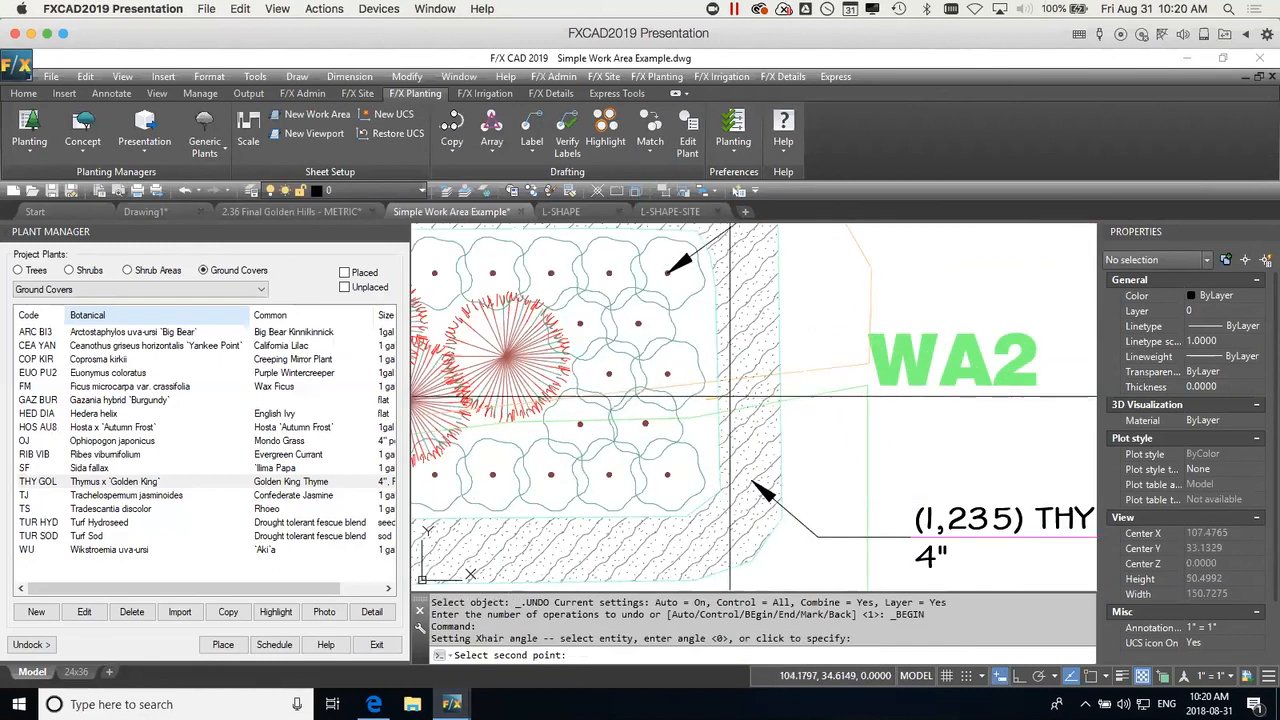
left_click(805, 385)
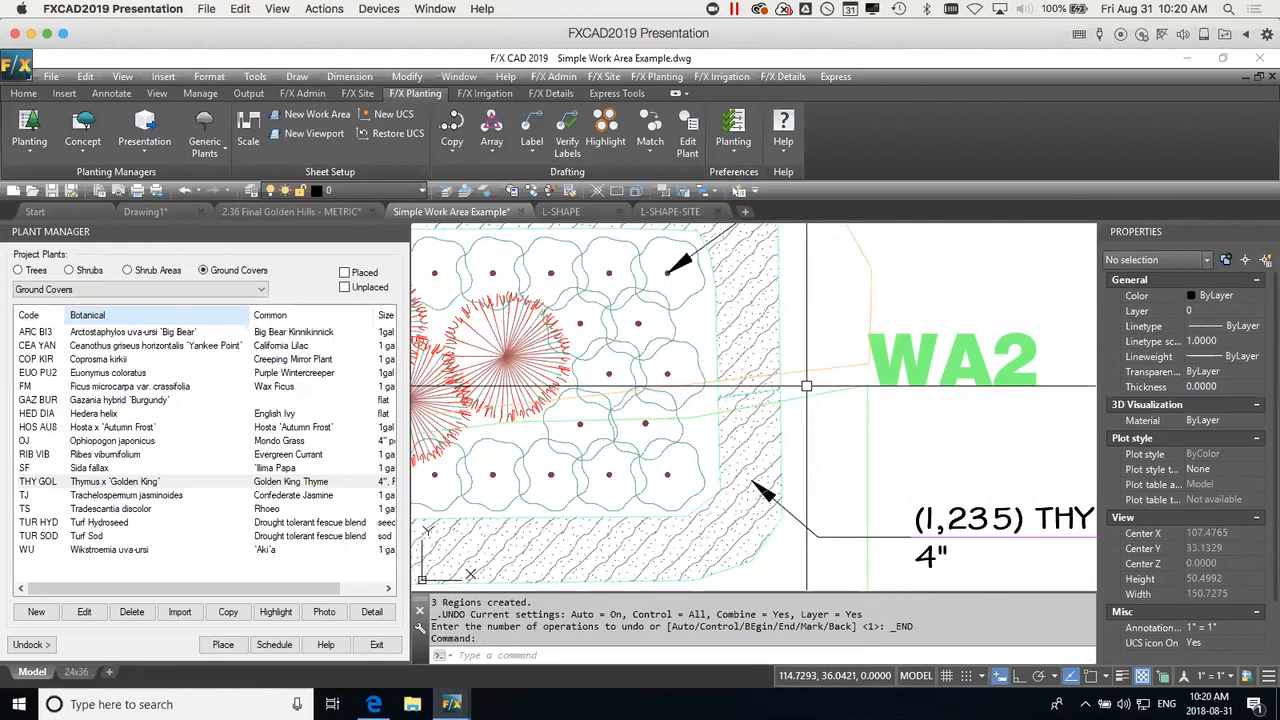
Verify the plant labels using the WA2 work area and clear the cyan highlight marking unlabeled plants.
scroll(805, 385, "down", 4)
middle_click_drag(844, 420, 750, 425)
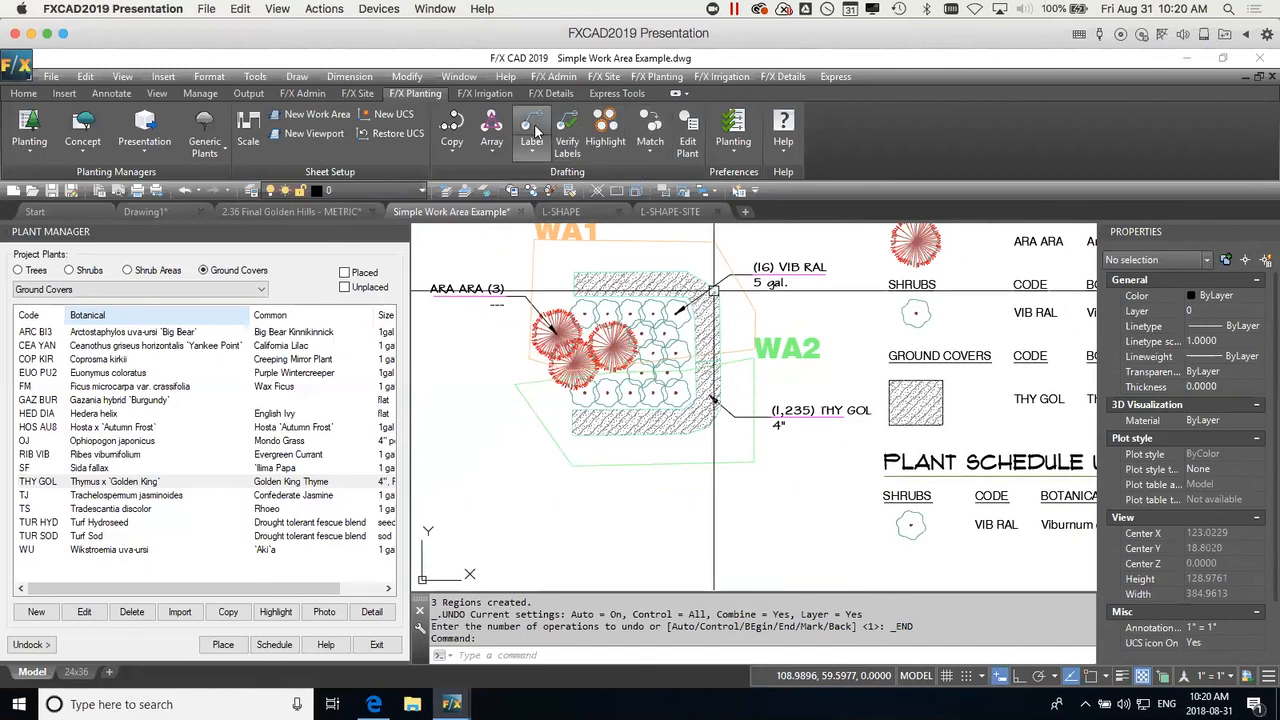
left_click(567, 130)
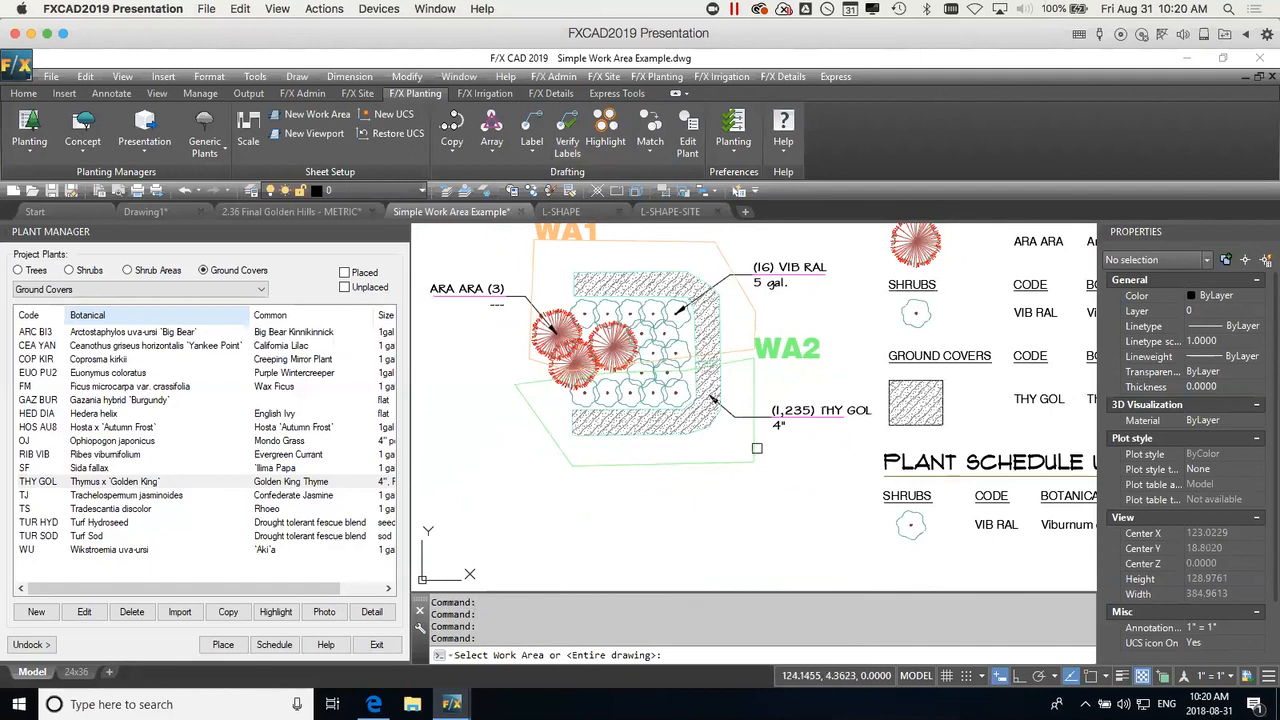
left_click(754, 459)
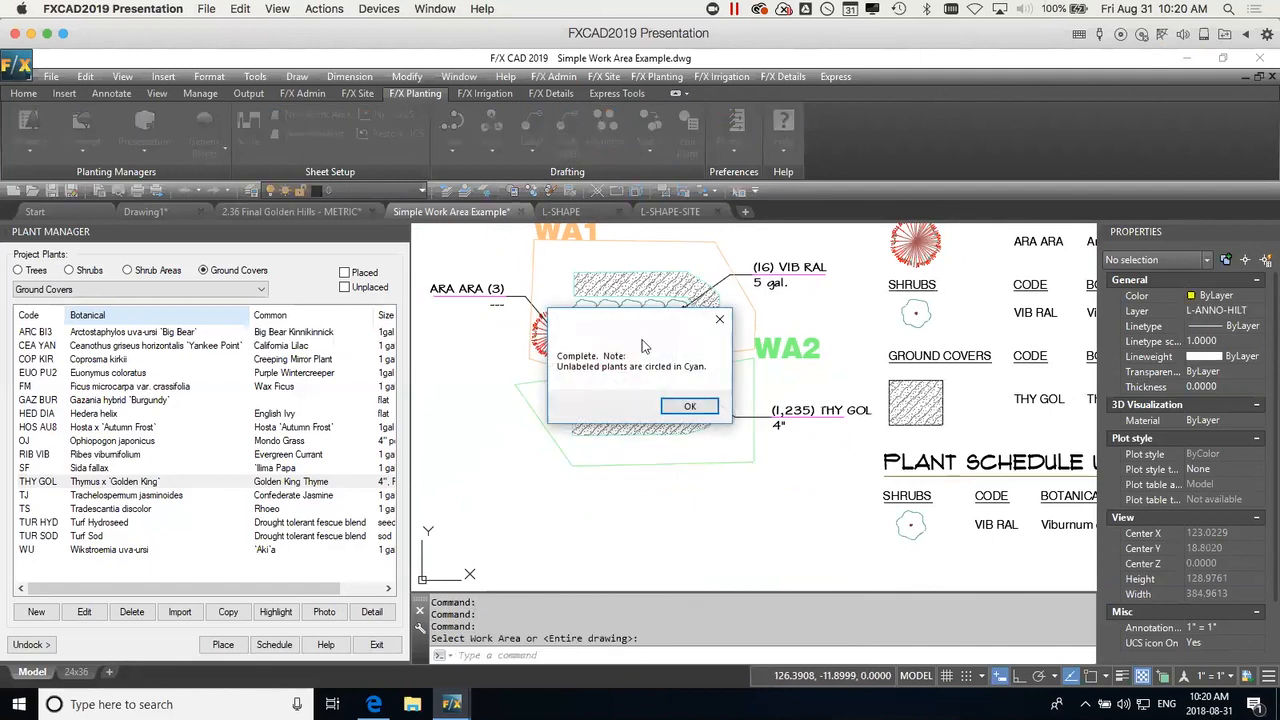
left_click(689, 407)
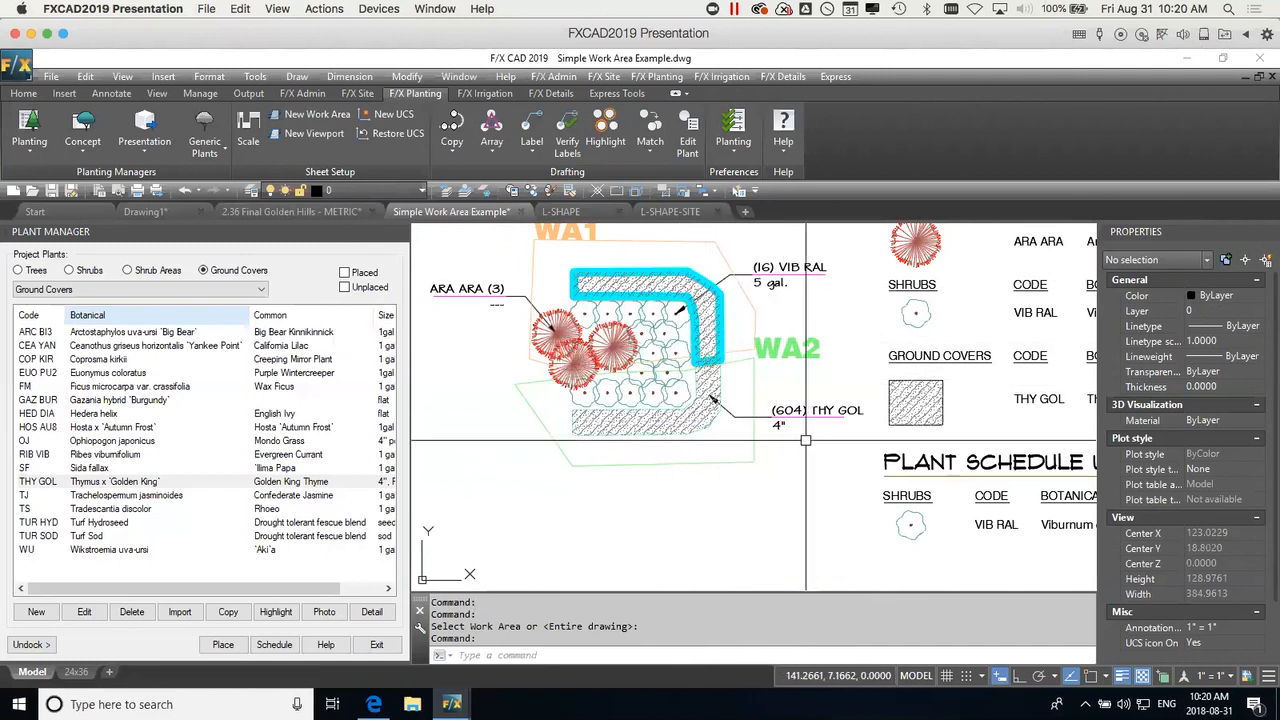
left_click(589, 130)
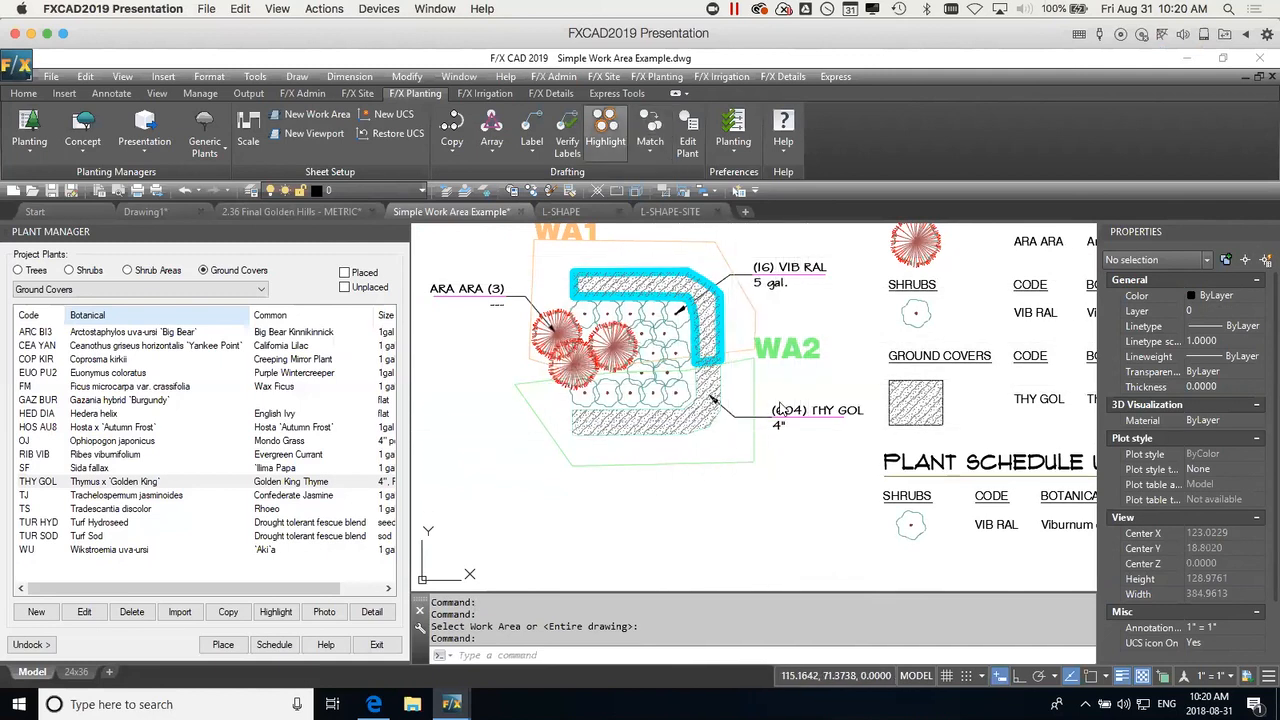
left_click(812, 447)
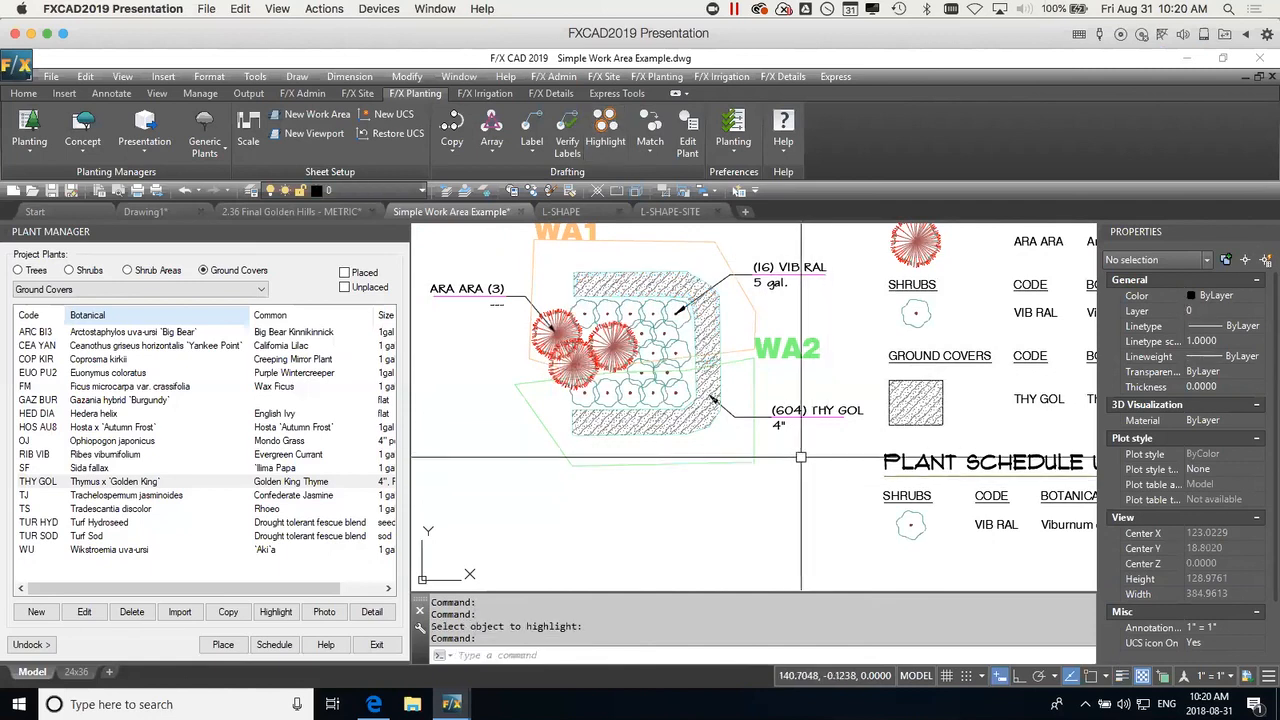
Label the upper THY GOL groundcover section in WA1, placing the label above the VIB RAL label.
left_click(529, 121)
left_click(688, 284)
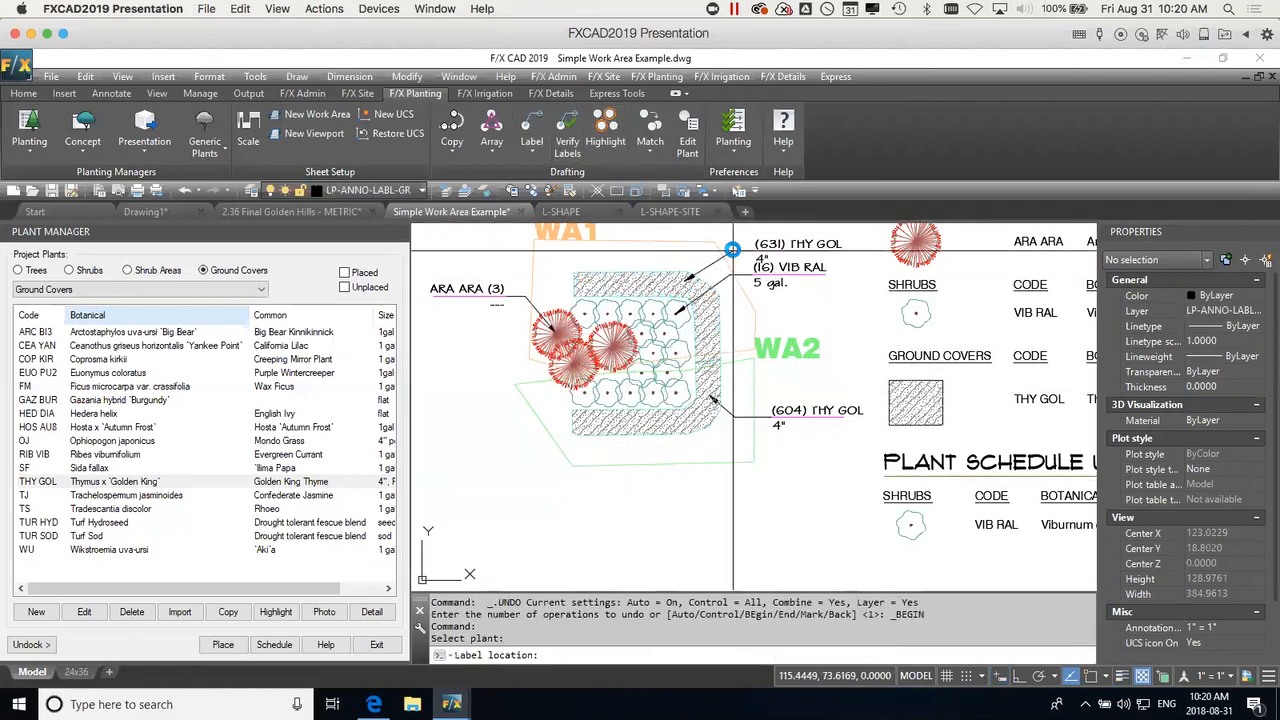
left_click(742, 237)
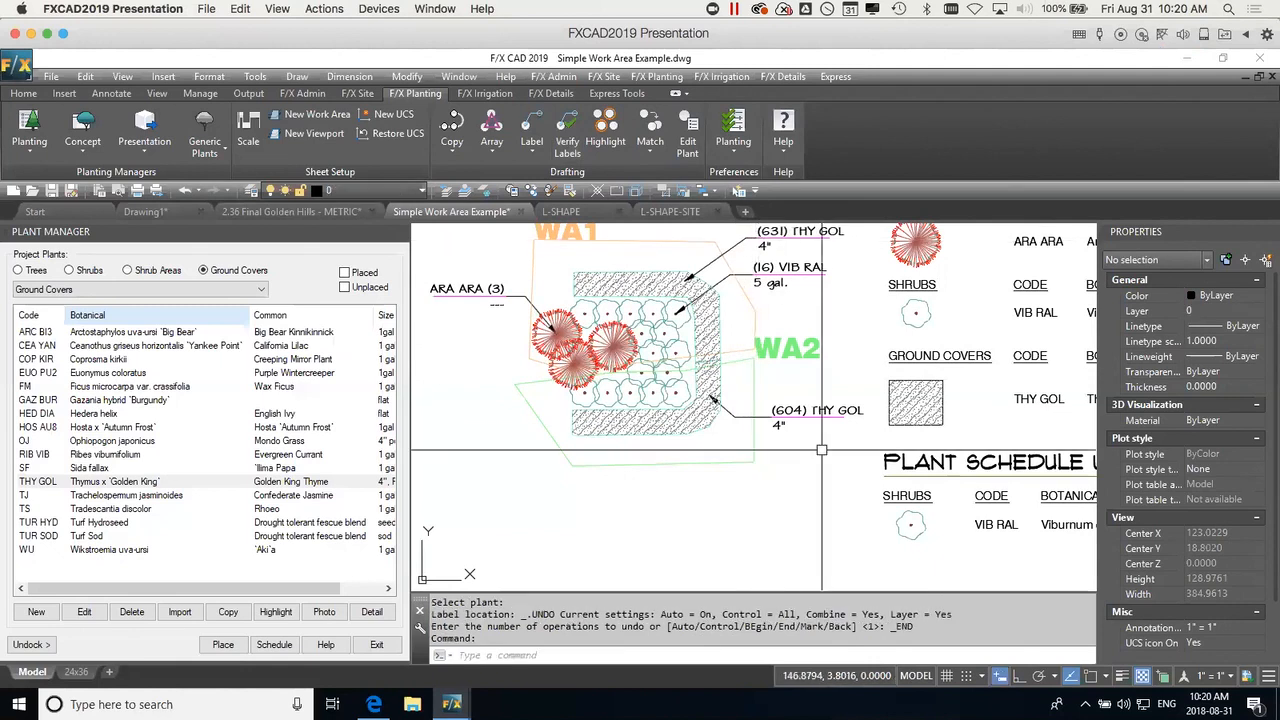
Regenerate the existing WA1 and WA2 plant schedules to reflect the divided THY GOL groundcover, and close the Plant Manager.
scroll(821, 450, "down", 4)
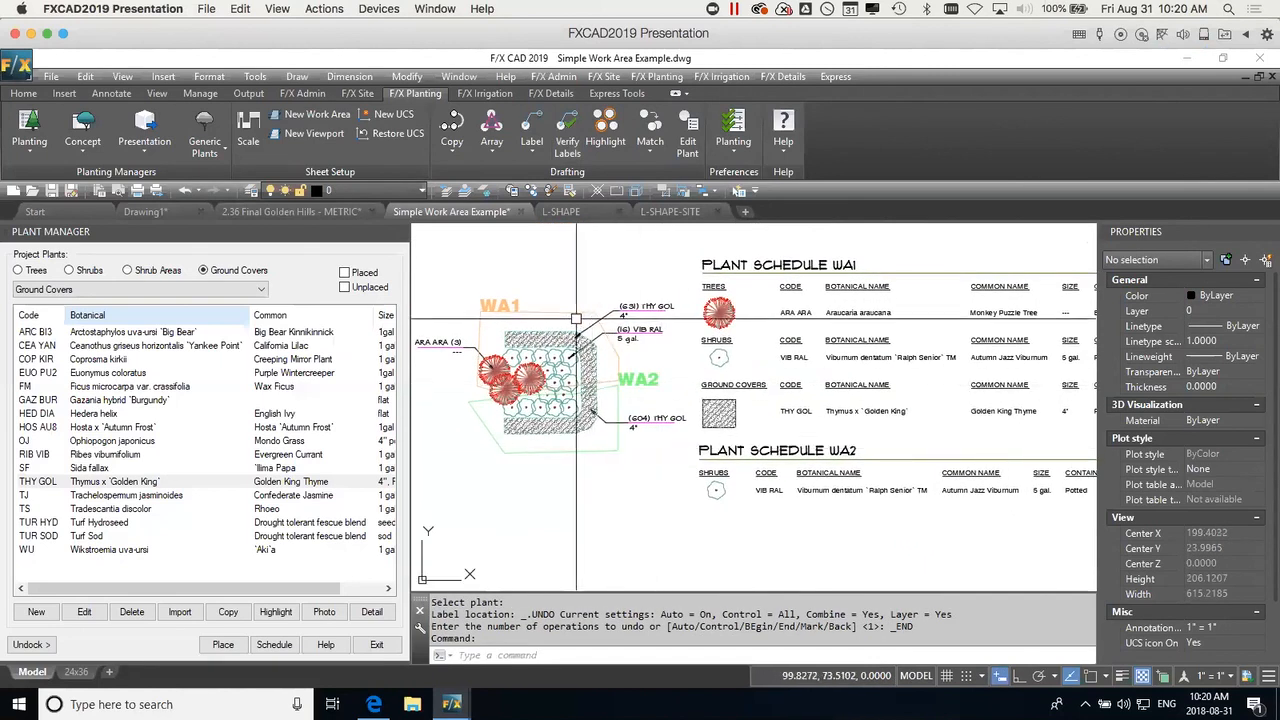
middle_click_drag(864, 507, 766, 478)
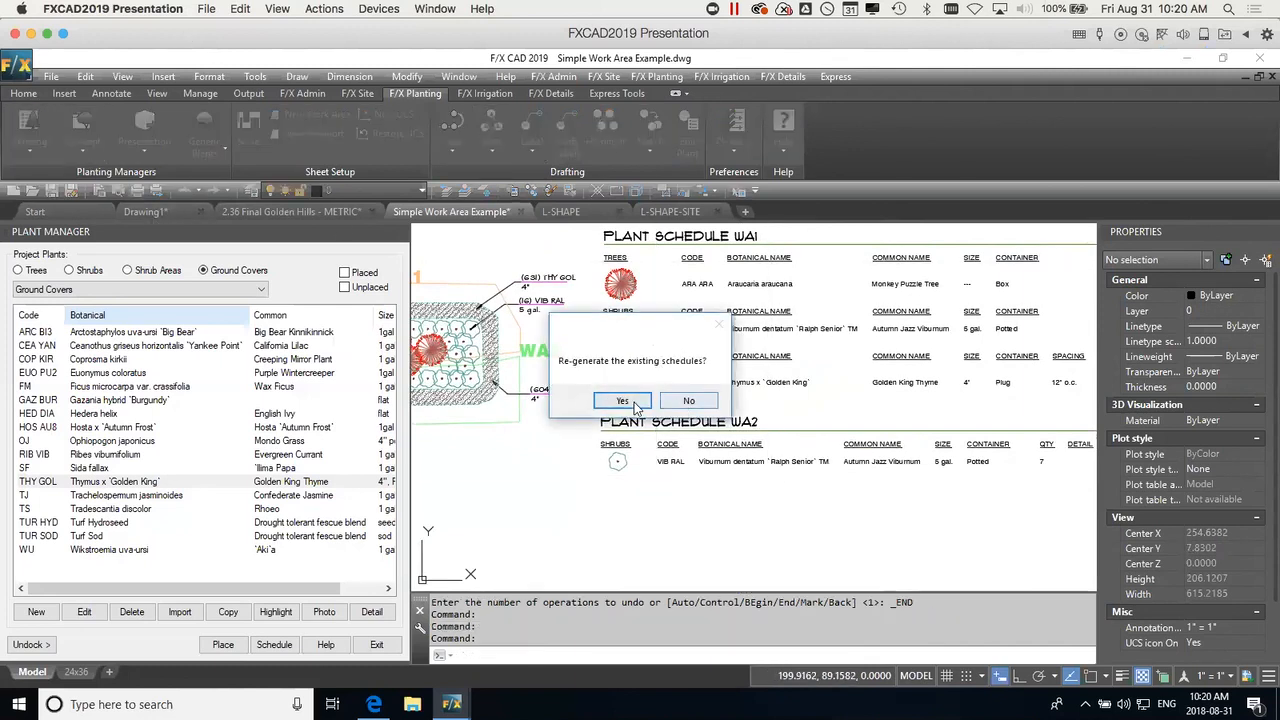
left_click(624, 401)
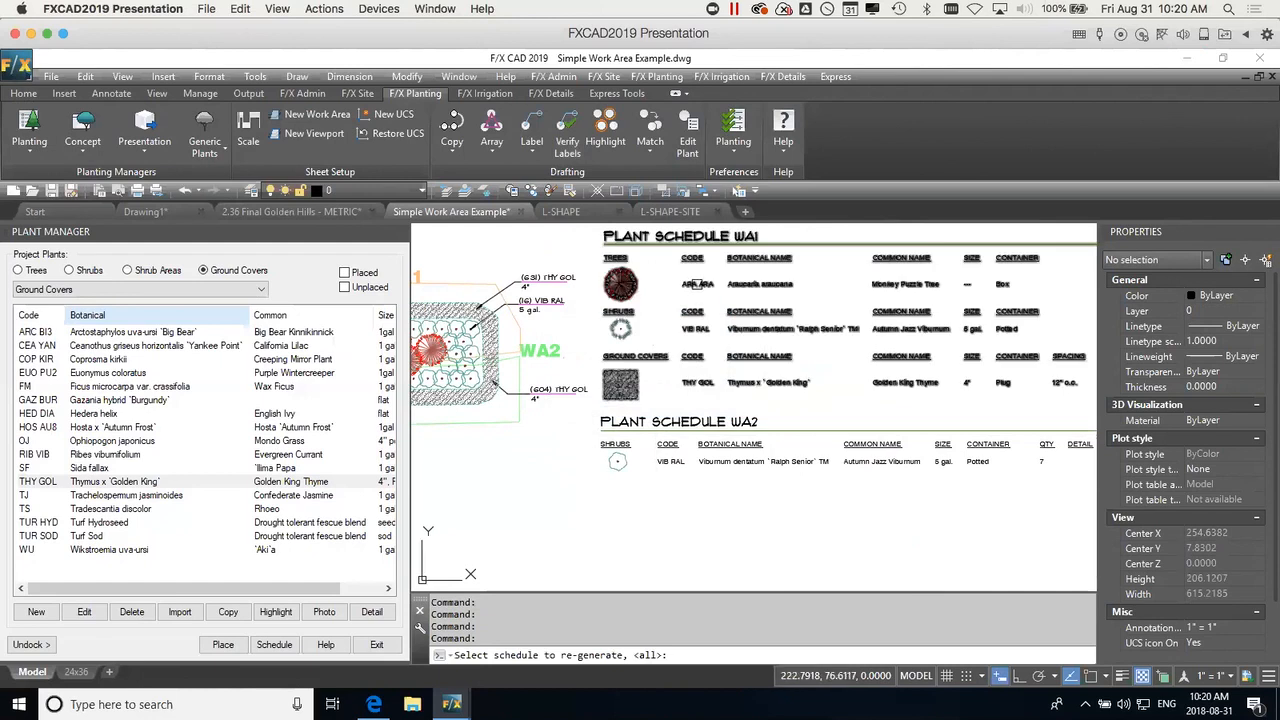
key("Return")
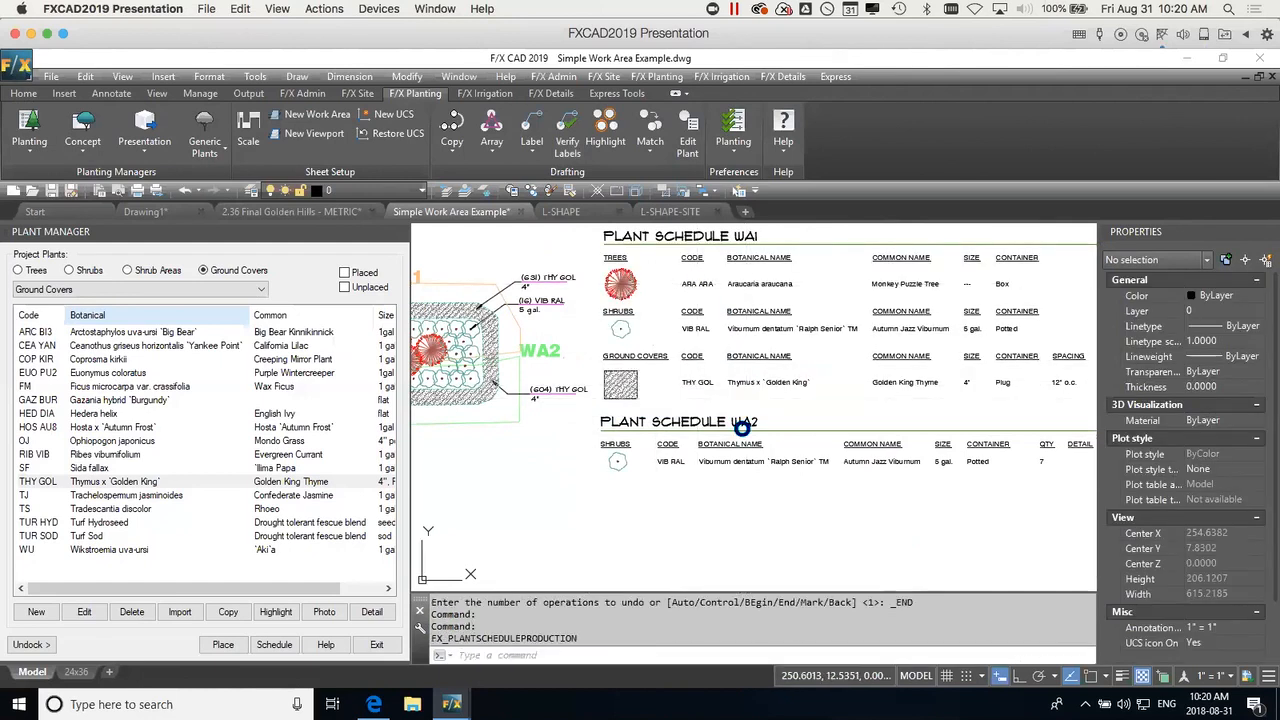
left_click(619, 401)
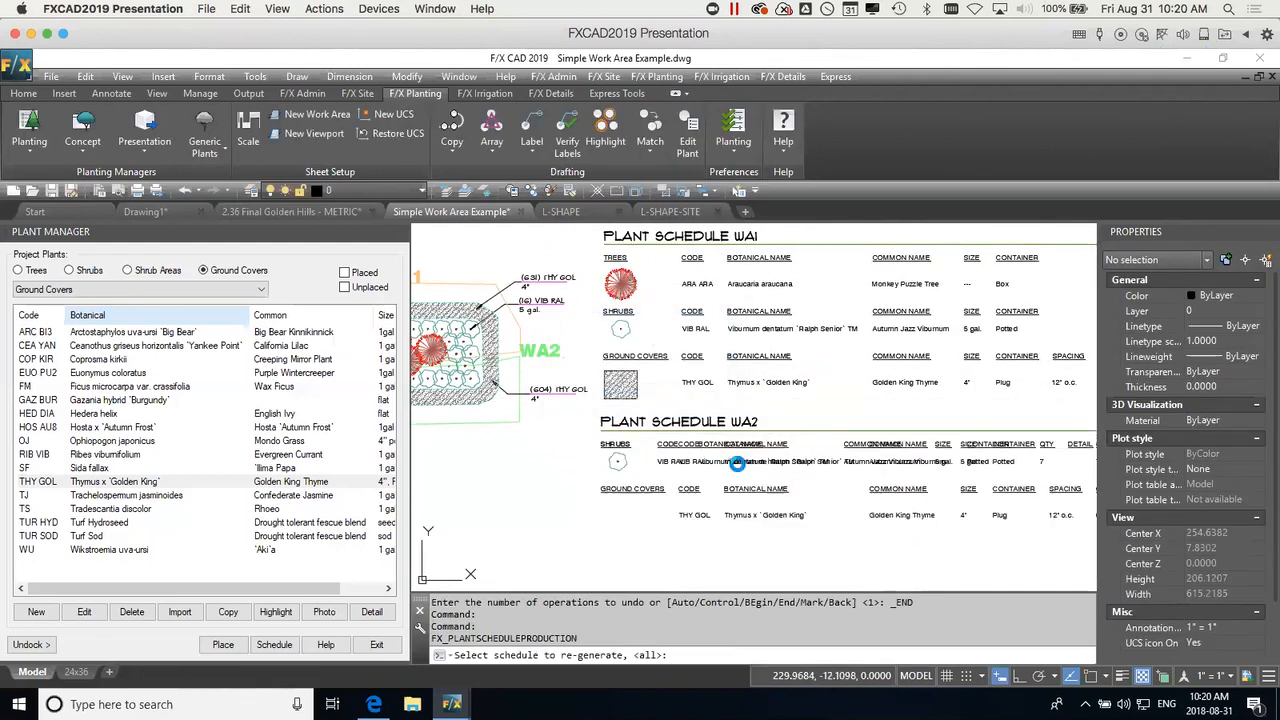
key("Return")
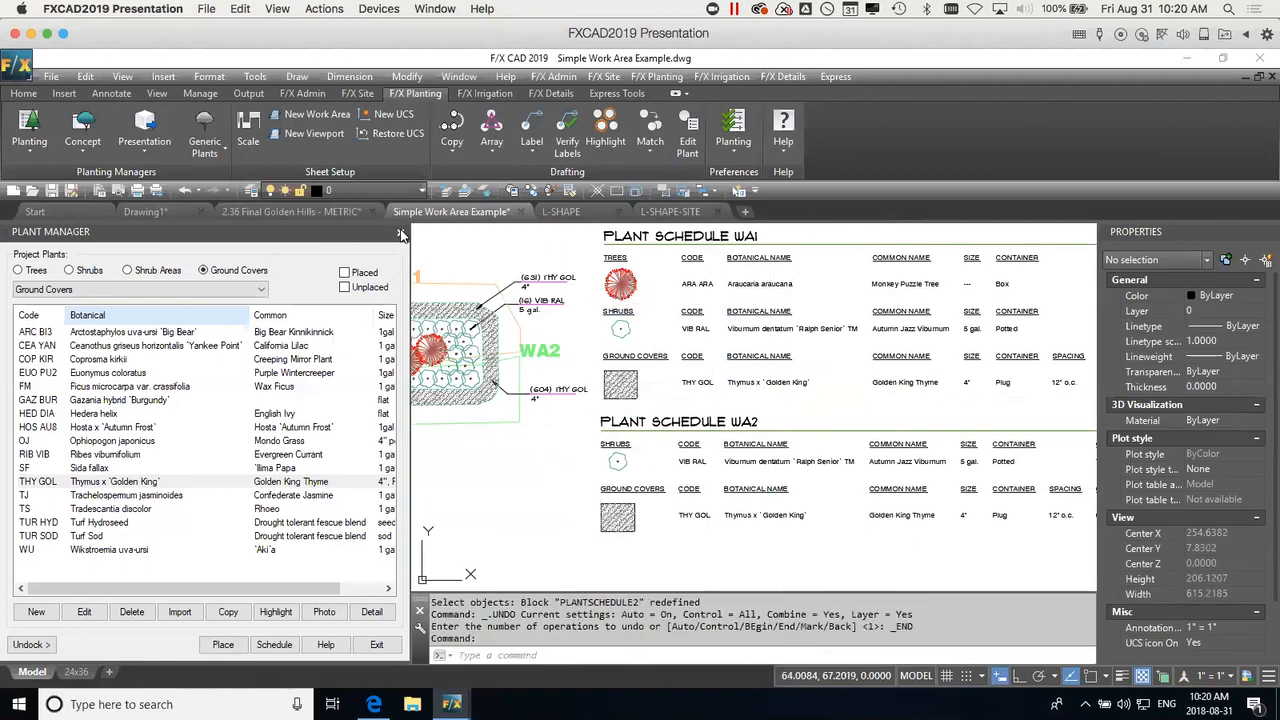
left_click(402, 232)
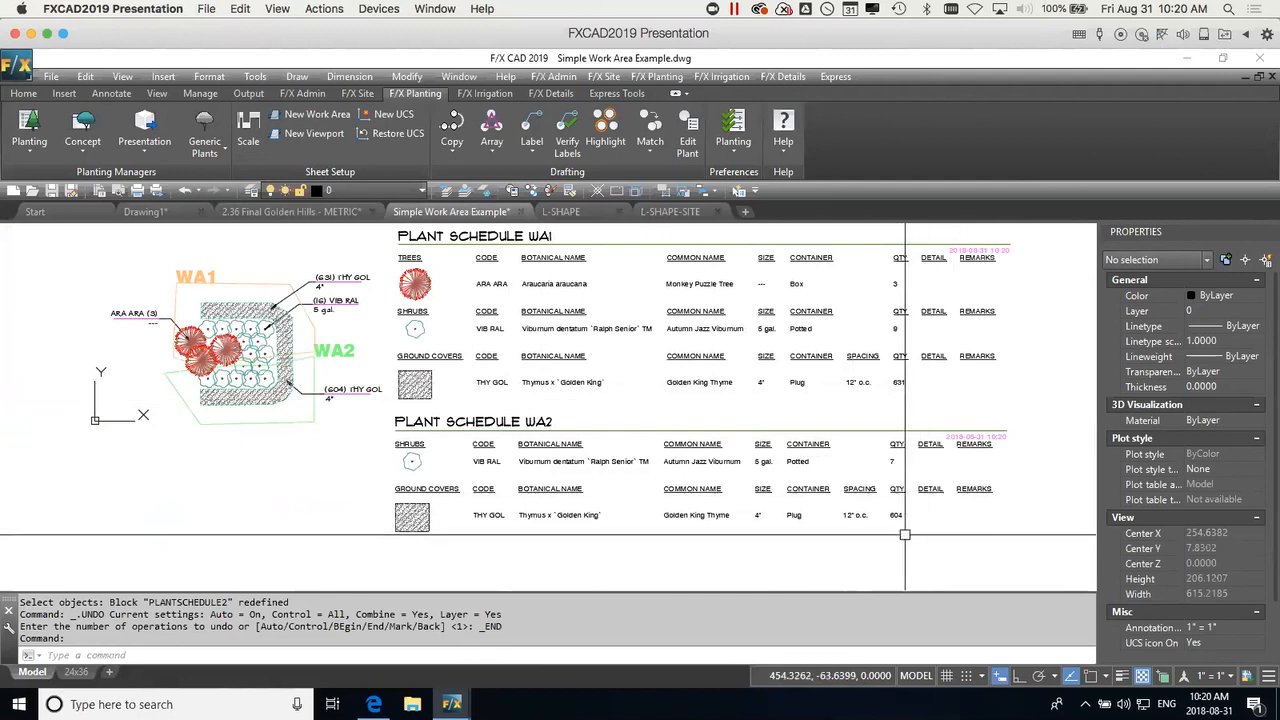
Select the THY GOL hatch in WA1 to examine the extent of the divided groundcover, and clear the selection.
scroll(265, 305, "up", 5)
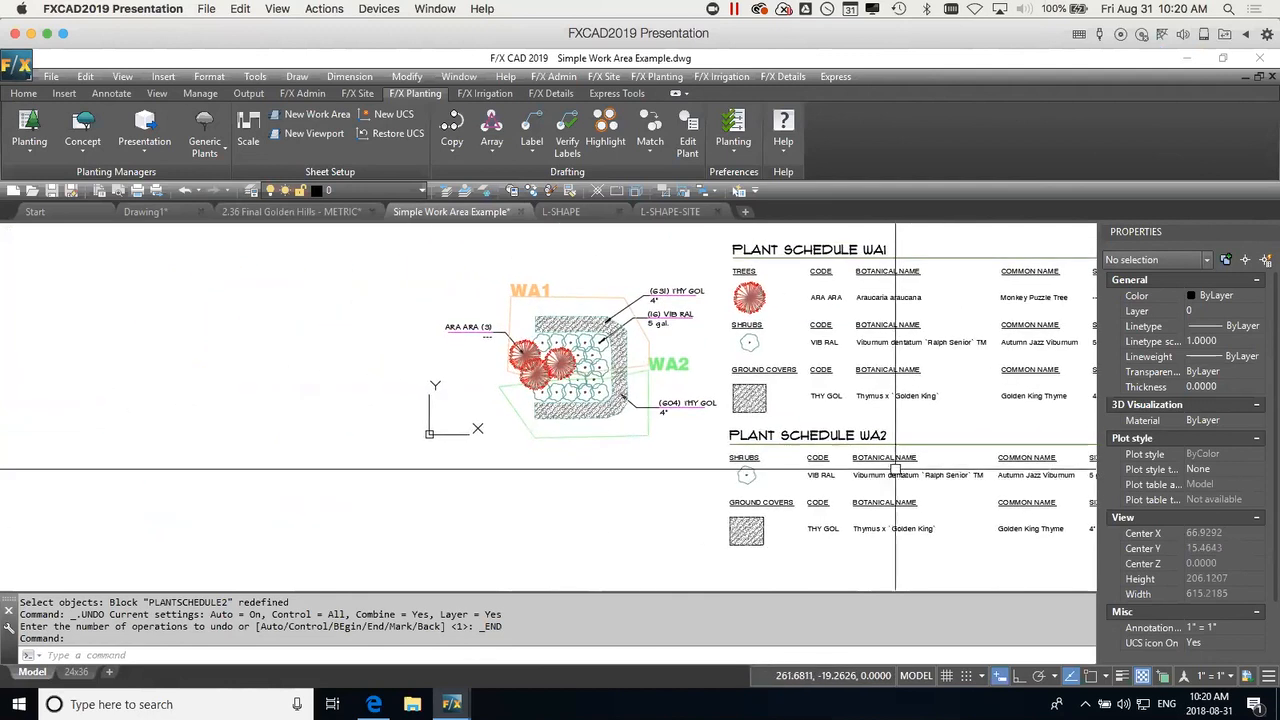
left_click(604, 322)
scroll(604, 322, "up", 3)
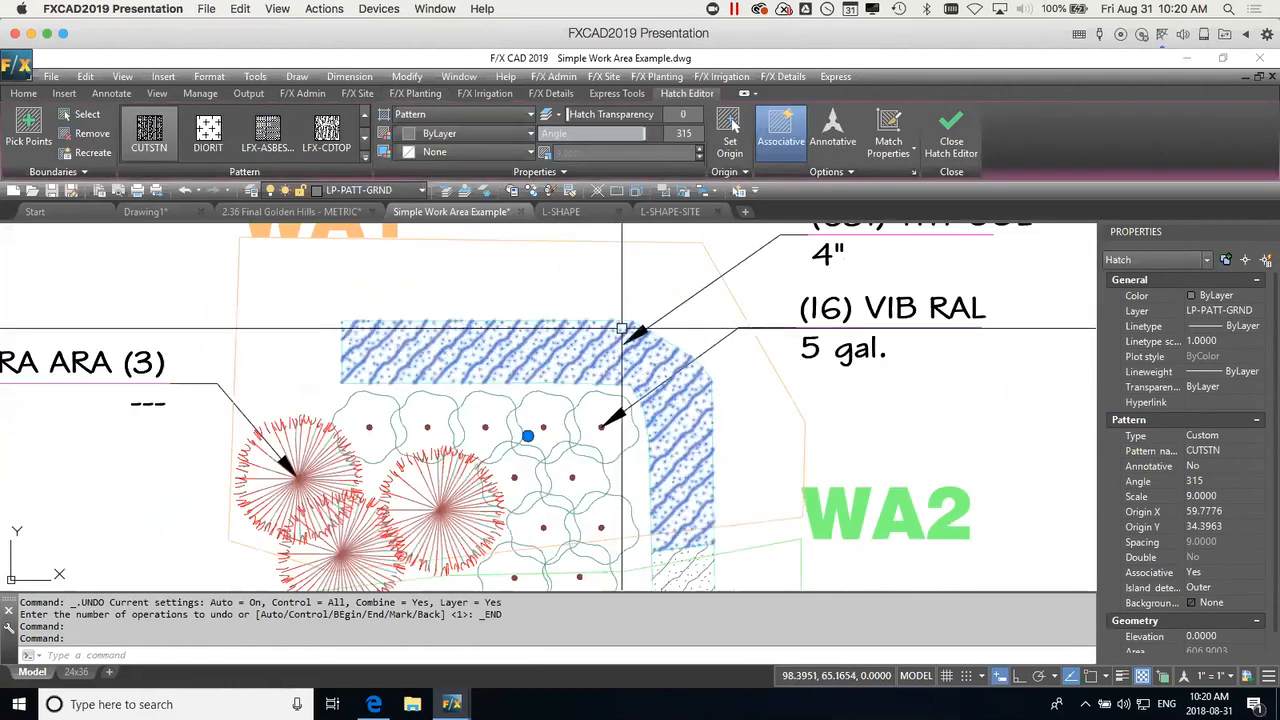
scroll(643, 427, "down", 5)
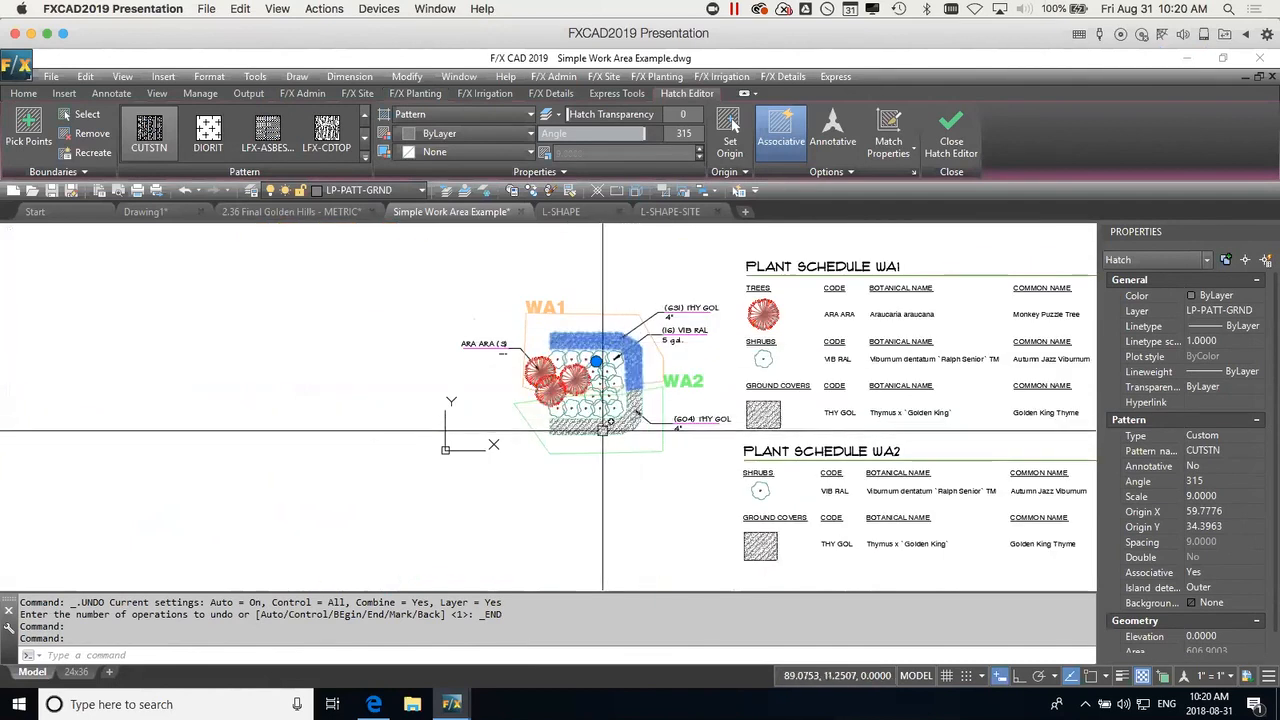
key("Escape")
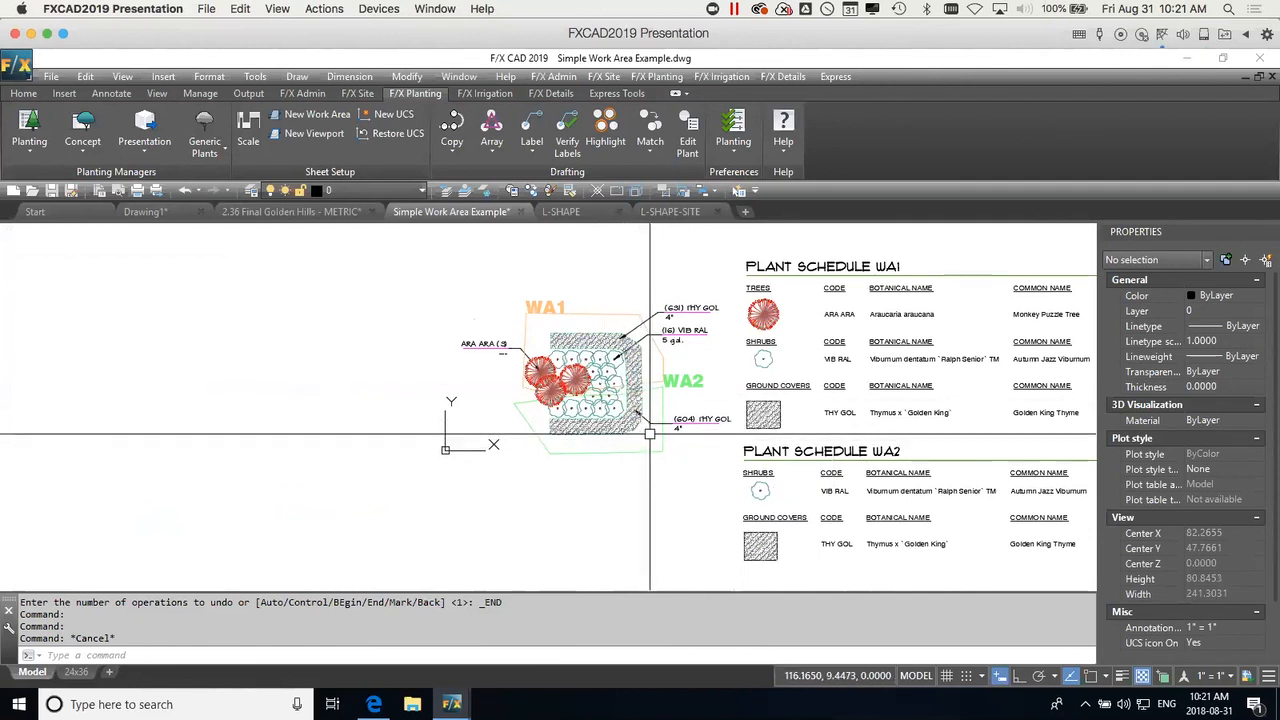
View the drawing's plot scale settings and close them.
middle_click_drag(641, 437, 678, 458)
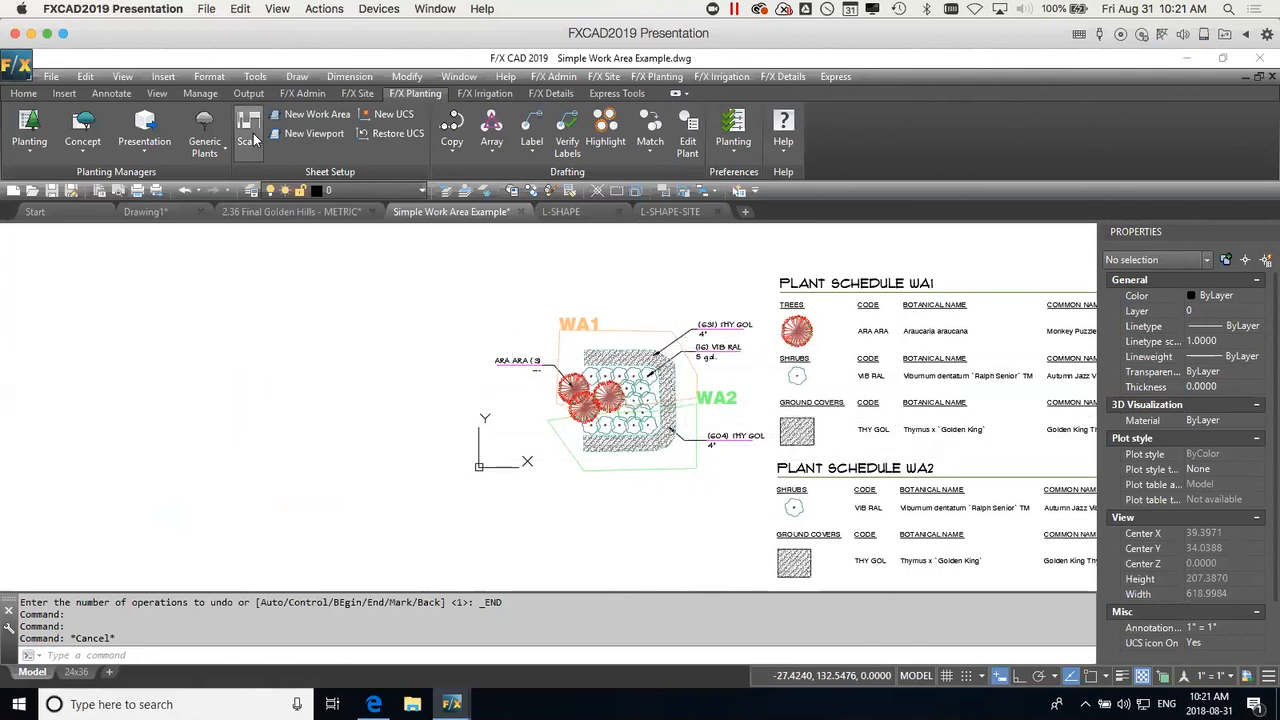
mouse_move(645, 260)
left_mouse_down()
mouse_move(386, 265)
mouse_move(398, 270)
left_mouse_up()
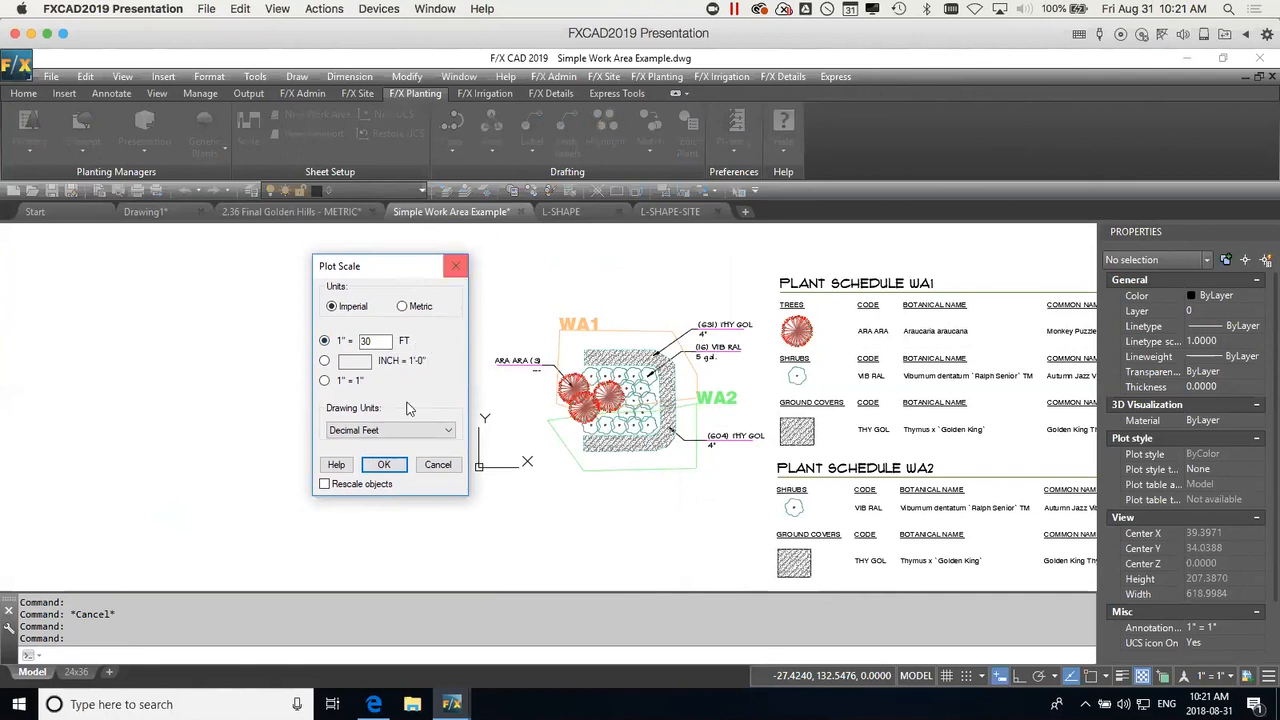
left_click(457, 270)
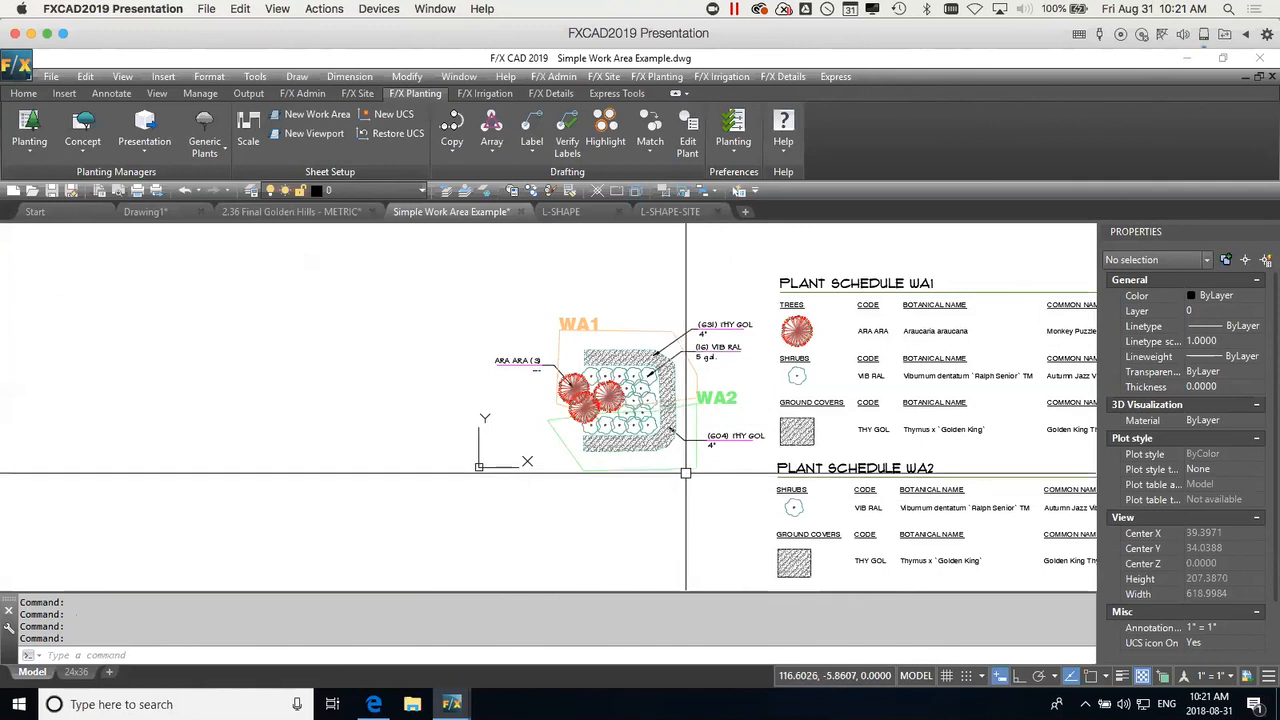
Set a plot scale of 1" = 10 FT in decimal feet for the WA1 work area only.
scroll(686, 468, "up", 2)
middle_click_drag(734, 484, 709, 531)
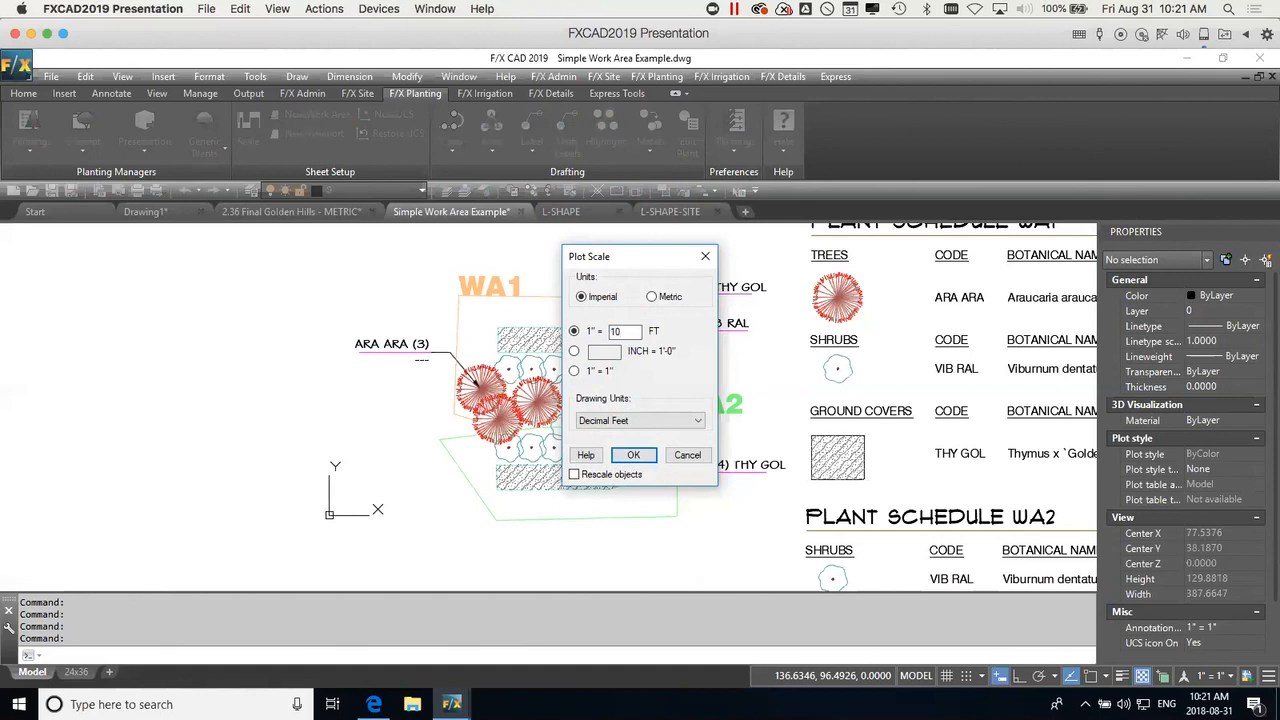
left_click(635, 456)
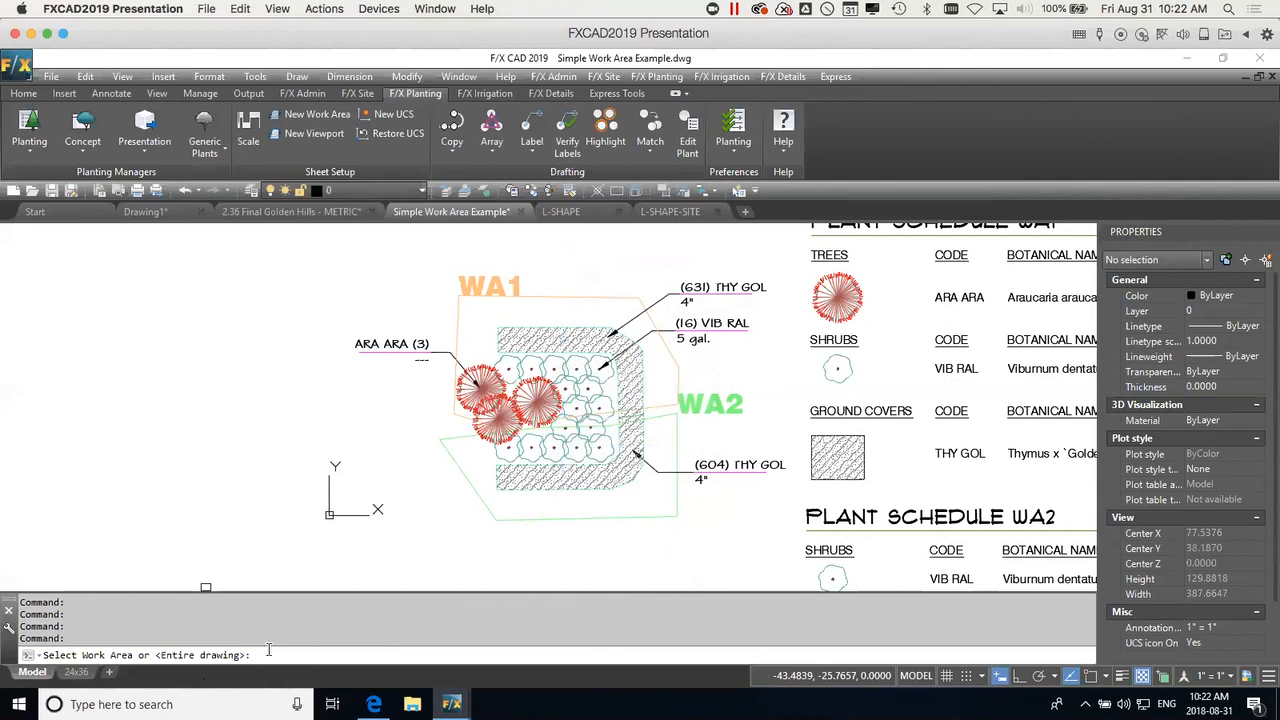
left_click(593, 295)
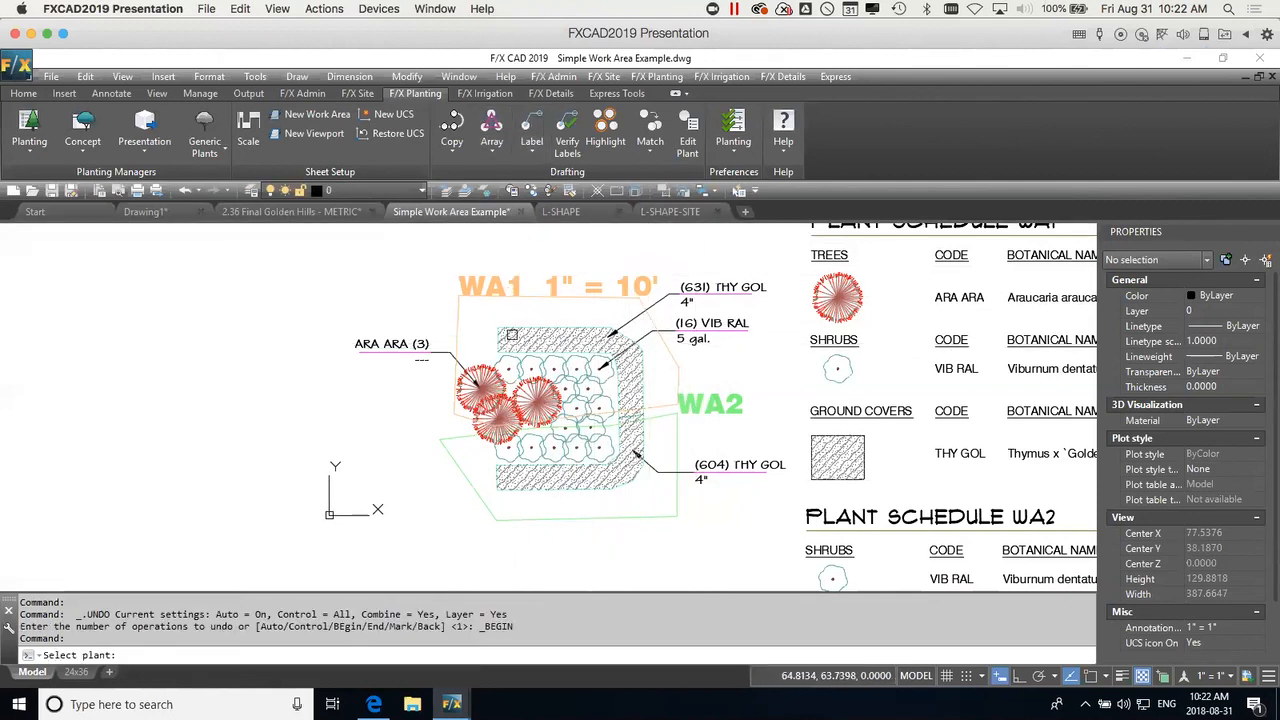
Label the THY GOL groundcover near its upper-left end in WA1, placing the label just above the hatch.
scroll(512, 342, "up", 4)
left_click(499, 343)
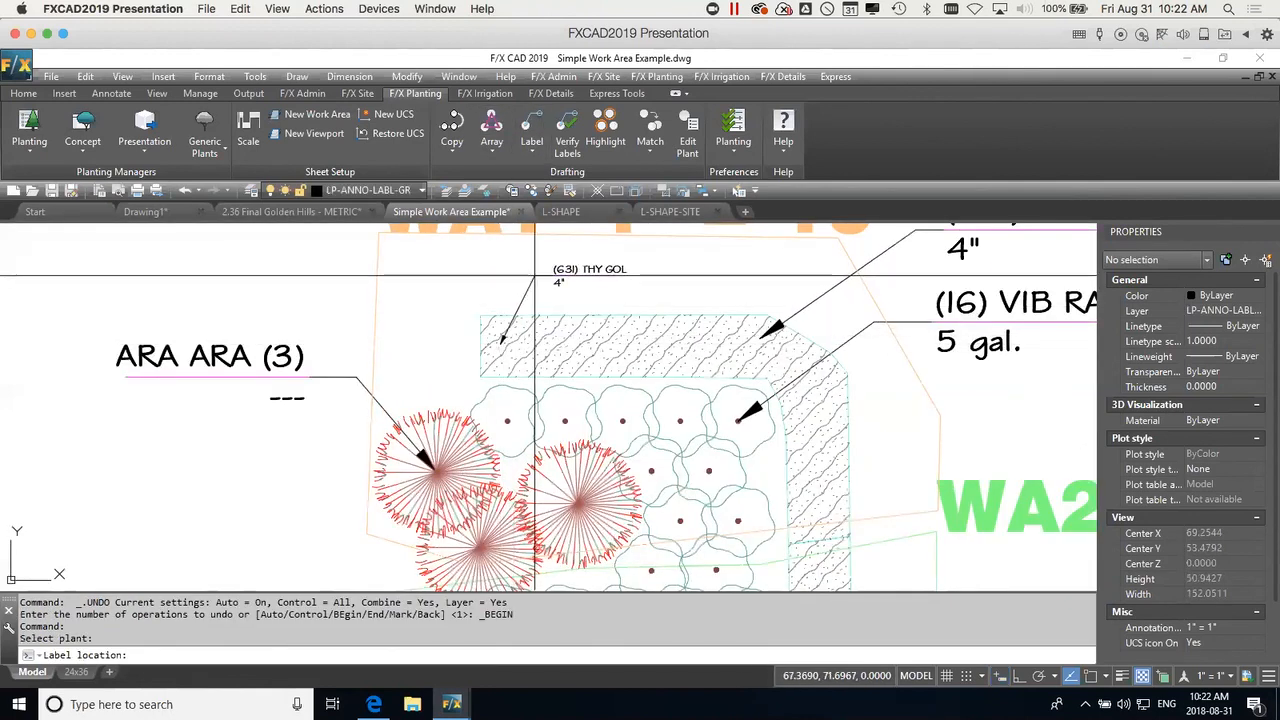
left_click(535, 276)
scroll(622, 385, "down", 5)
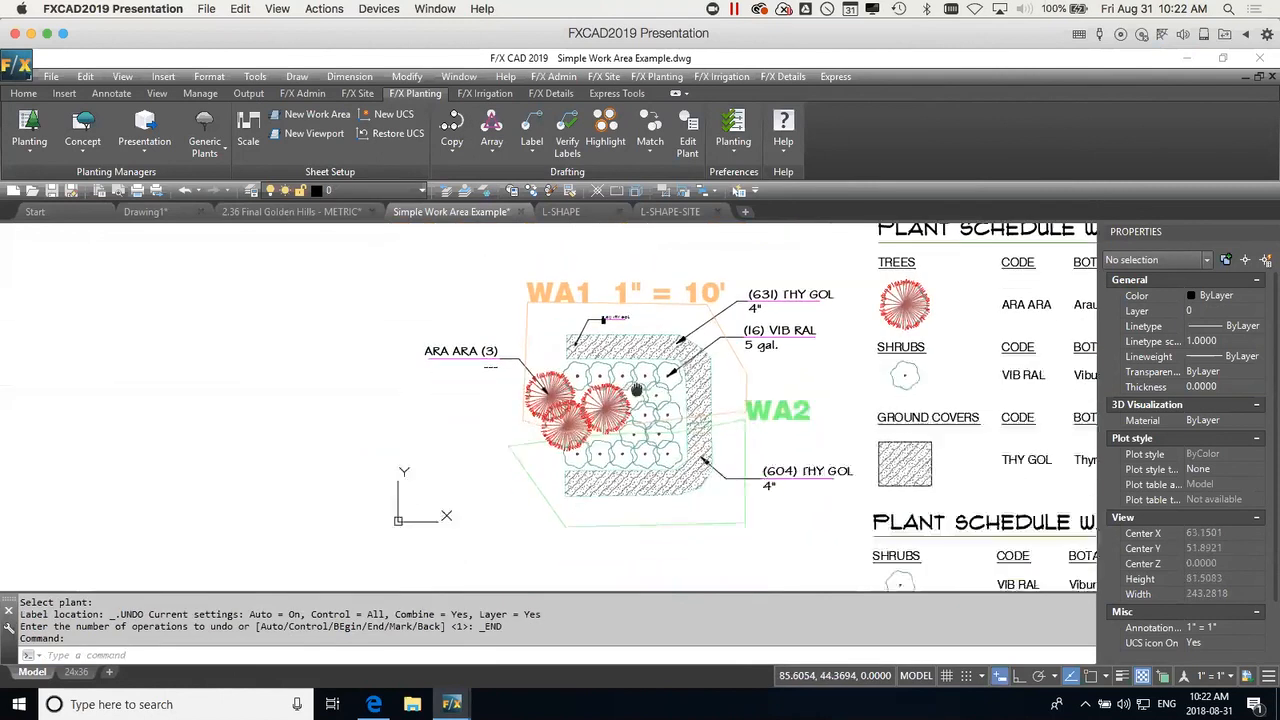
Label the lower THY GOL groundcover section in WA2, placing the label just below the hatch, and compare its size with WA1's label.
scroll(591, 232, "up", 2)
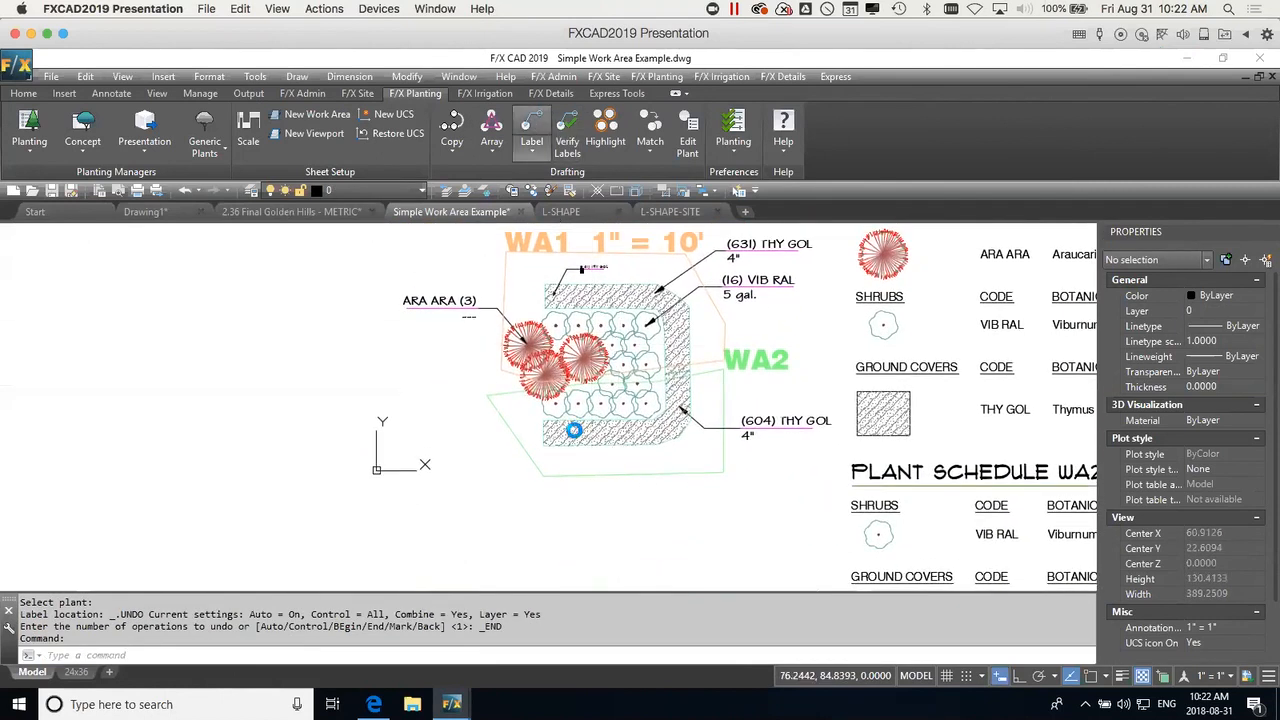
left_click(573, 432)
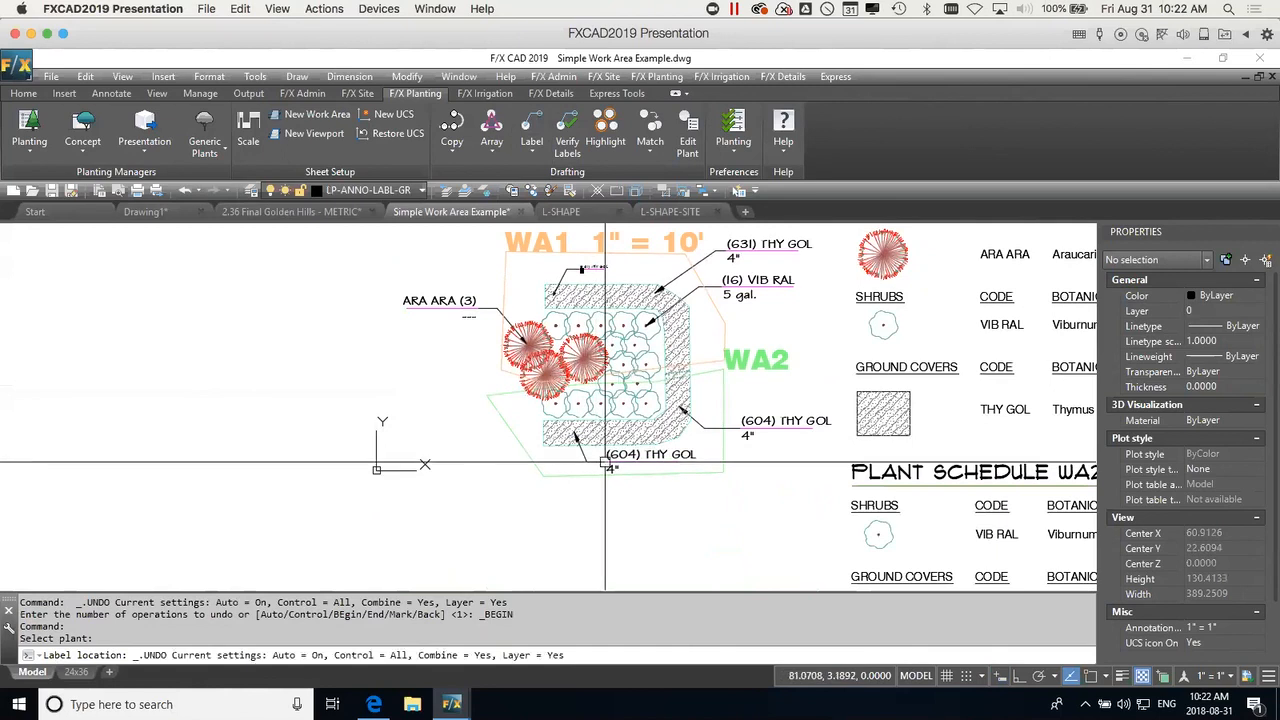
left_click(624, 448)
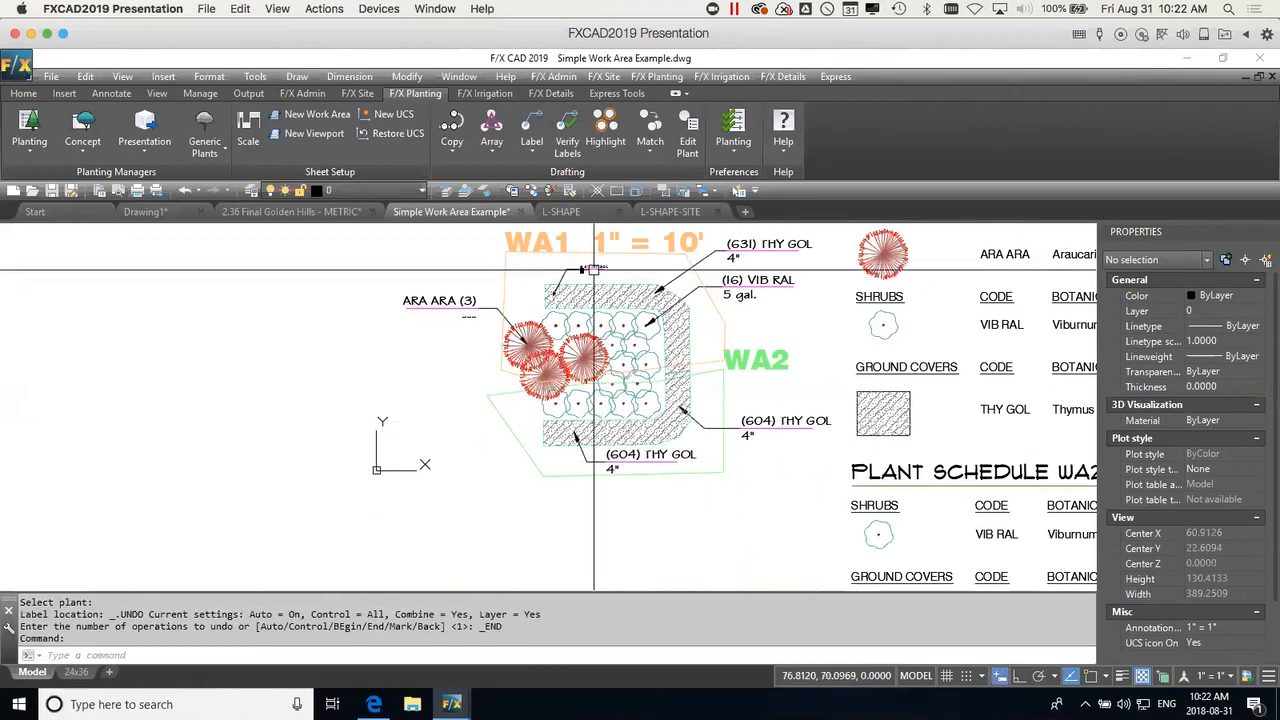
scroll(591, 270, "up", 2)
middle_click_drag(672, 285, 646, 336)
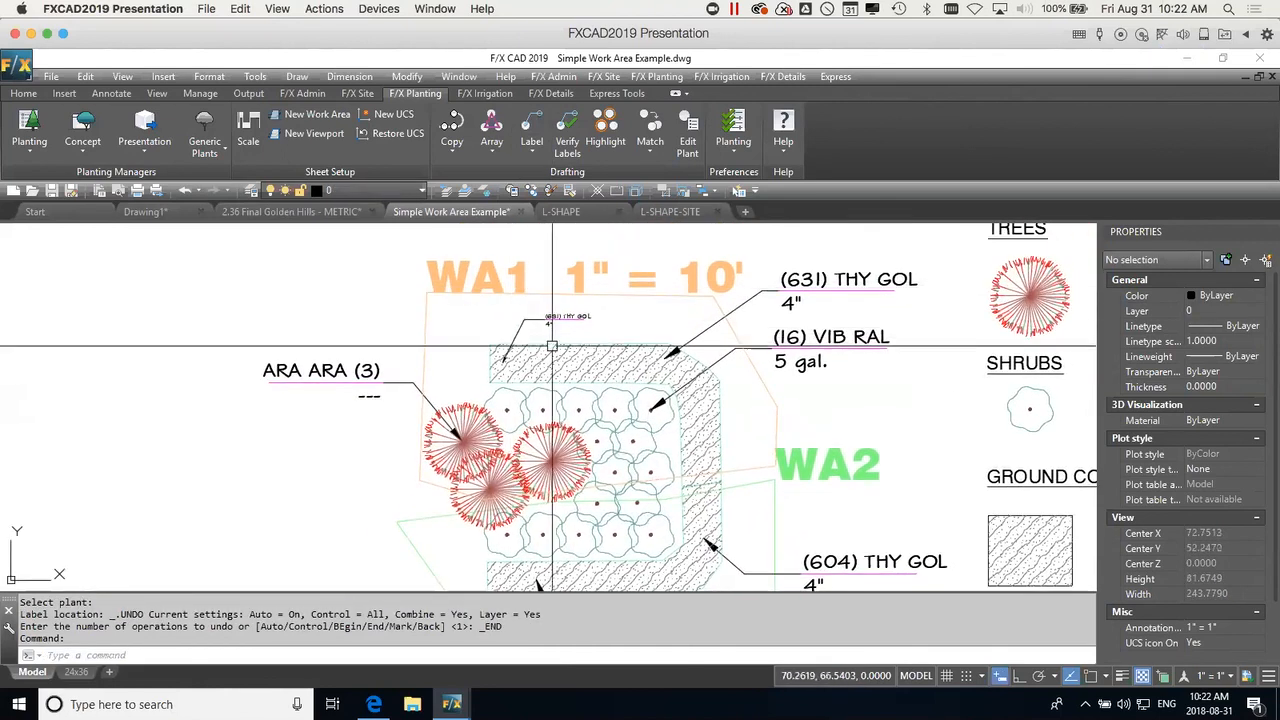
Regenerate the existing plant schedules with the WA1 plot scale assigned.
scroll(596, 336, "down", 4)
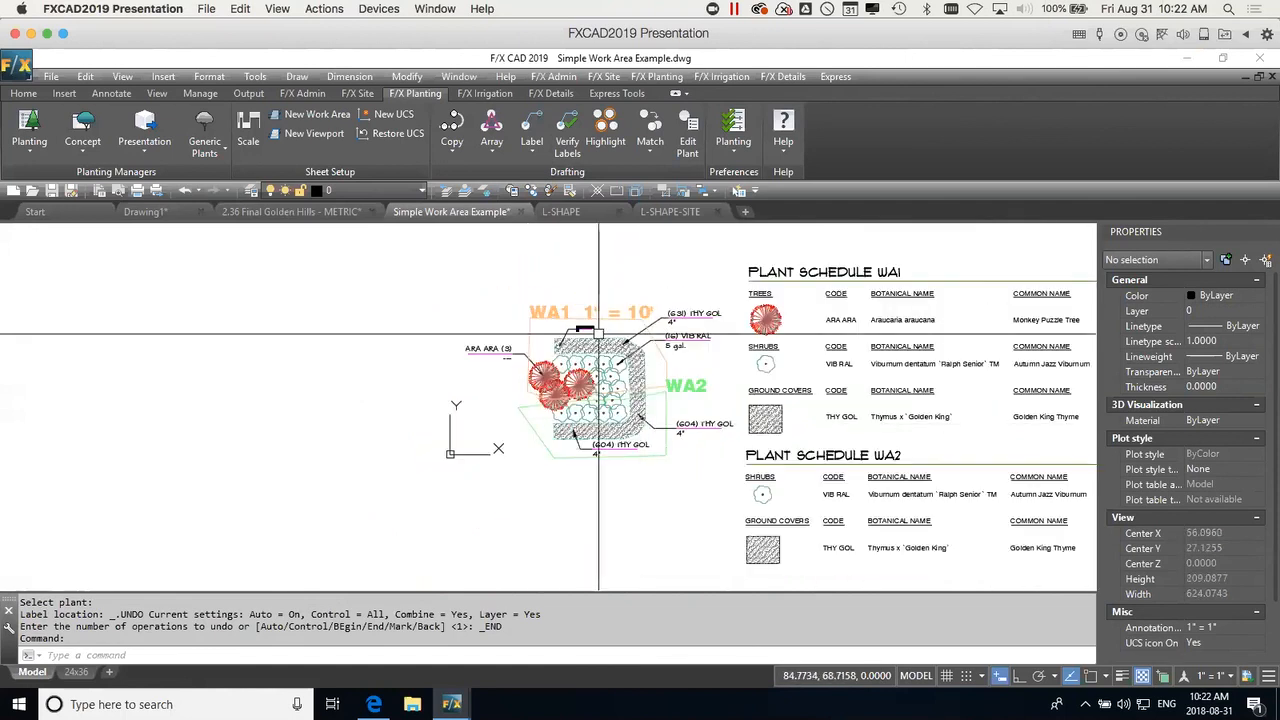
mouse_move(691, 477)
middle_mouse_down()
mouse_move(651, 406)
mouse_move(543, 391)
mouse_move(540, 403)
middle_mouse_up()
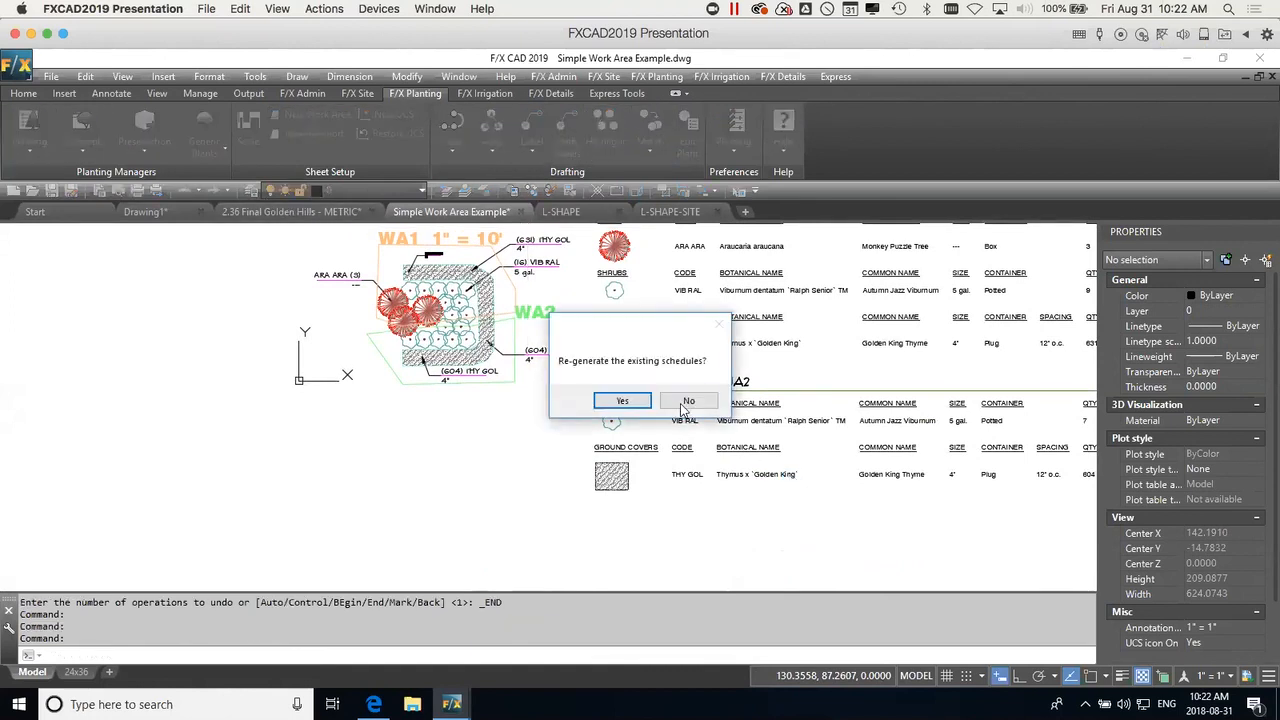
left_click(624, 401)
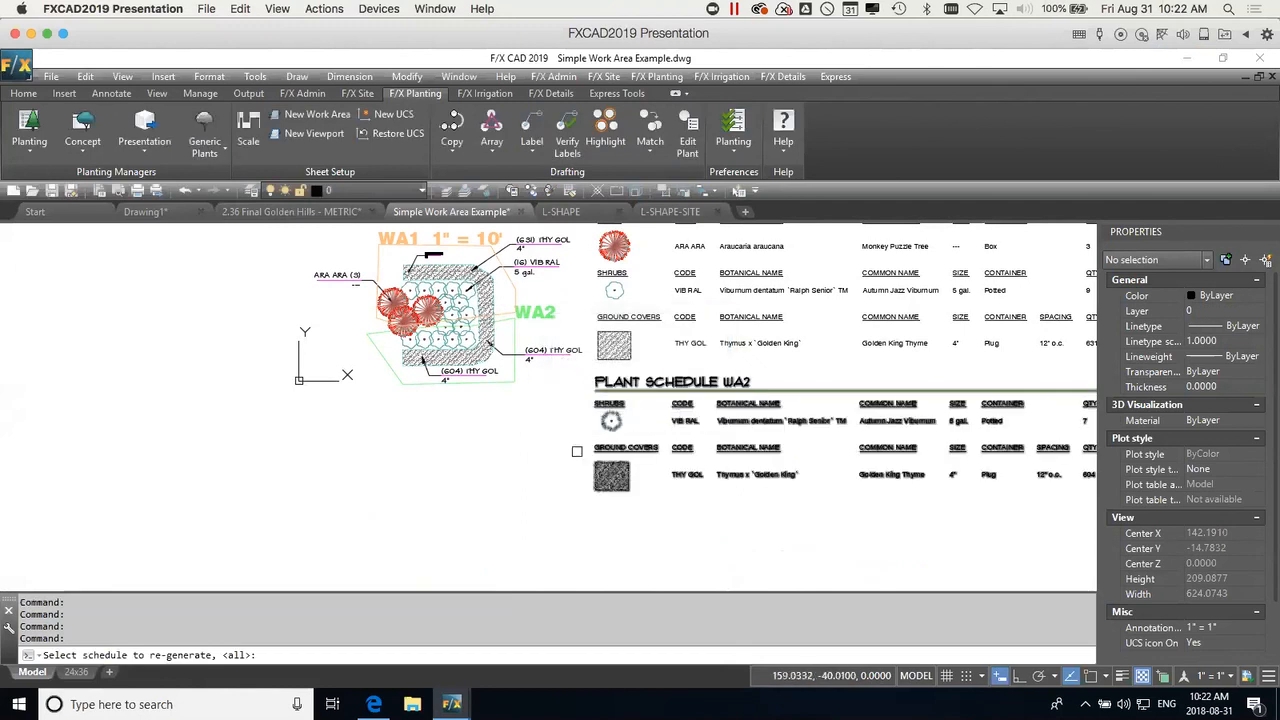
key("Return")
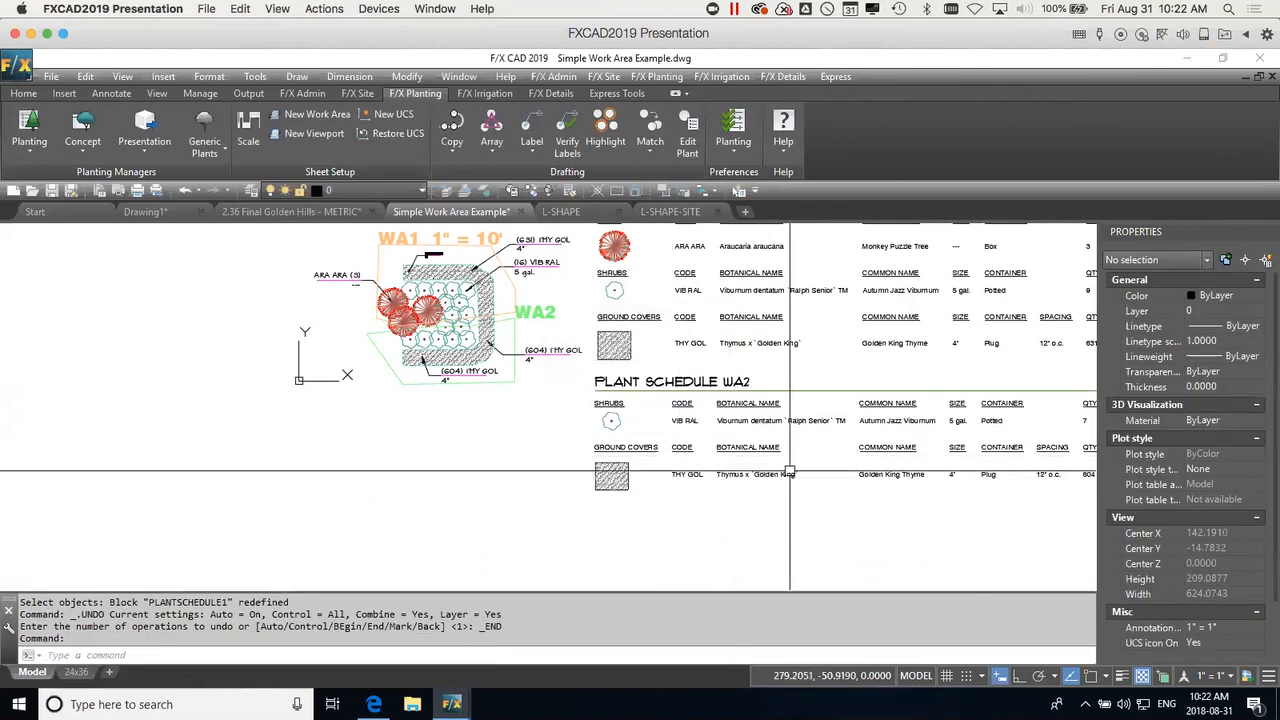
Create a new schedule titled PLANT SCHEDULE WA1 for the WA1 work area, placing it below the planting plan.
scroll(790, 472, "down", 3)
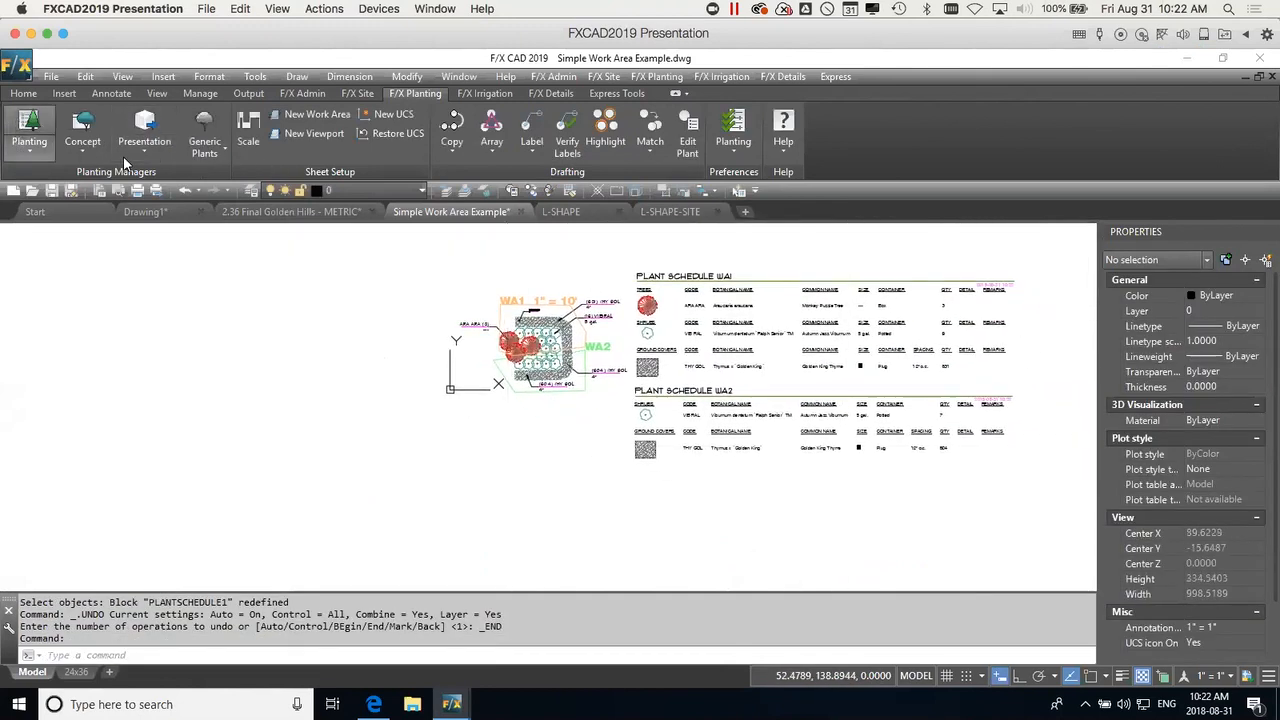
left_click(690, 401)
left_click(690, 588)
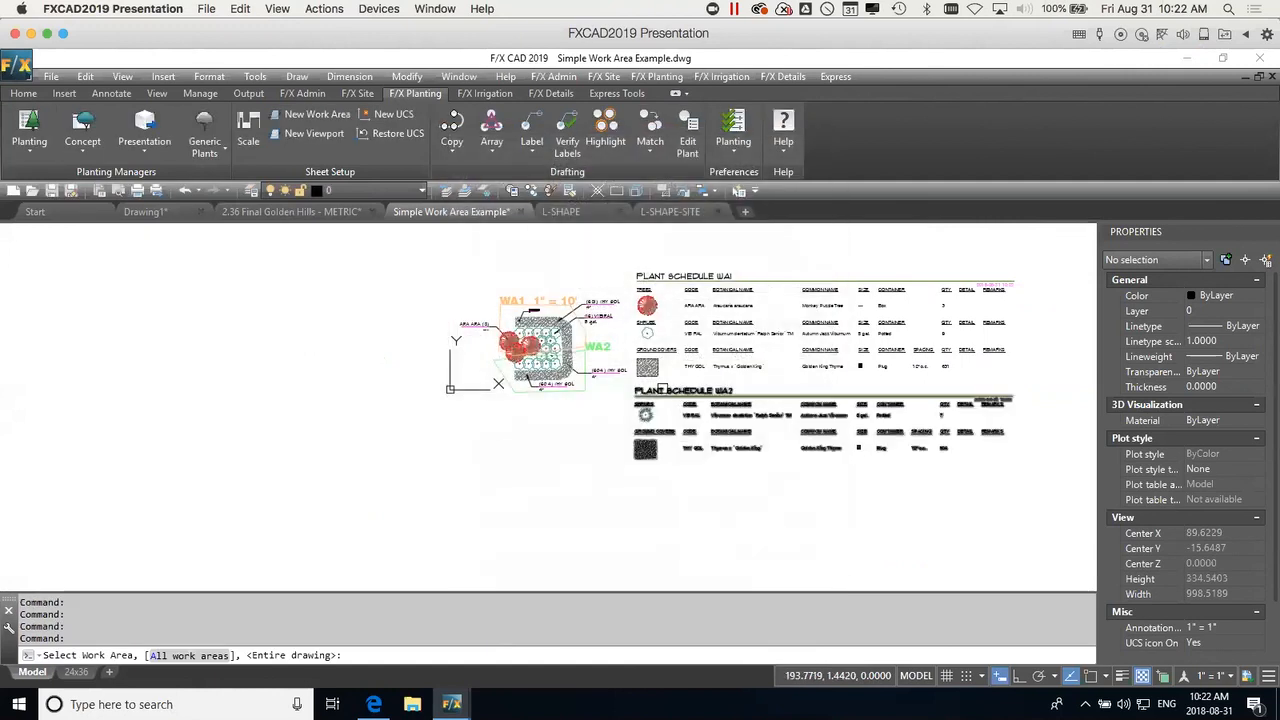
key("Return")
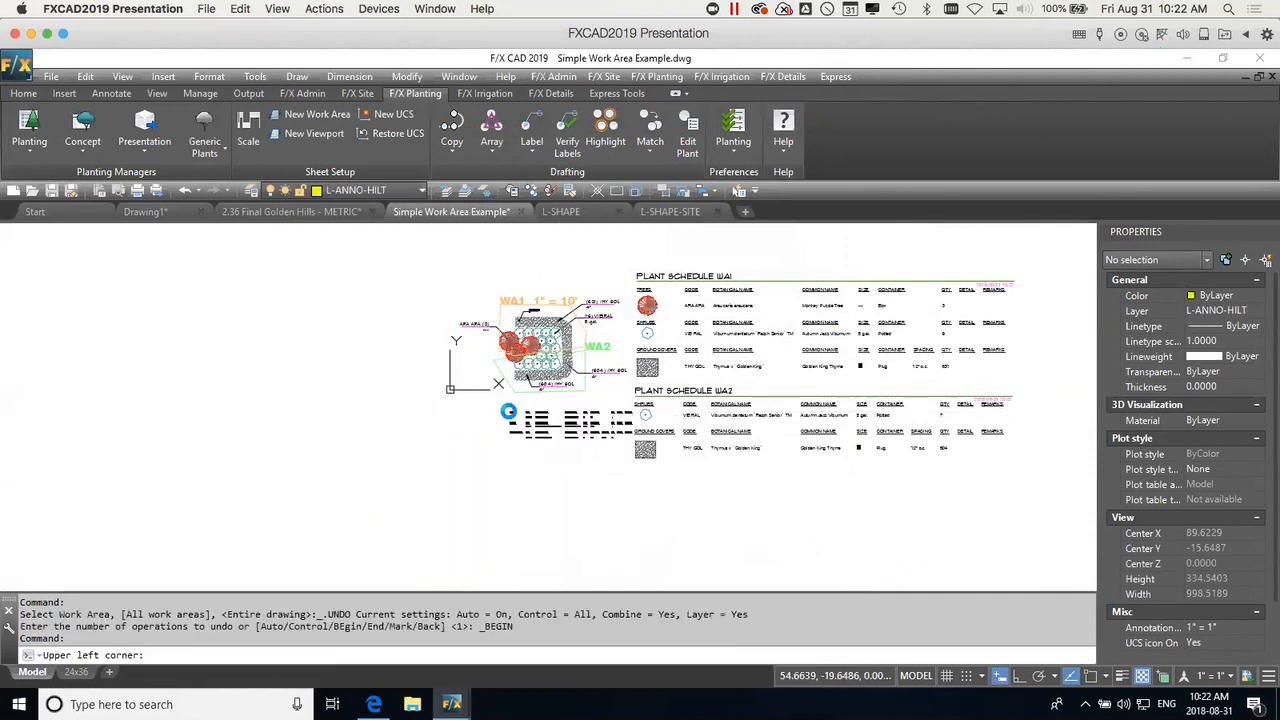
left_click(509, 405)
scroll(584, 418, "up", 4)
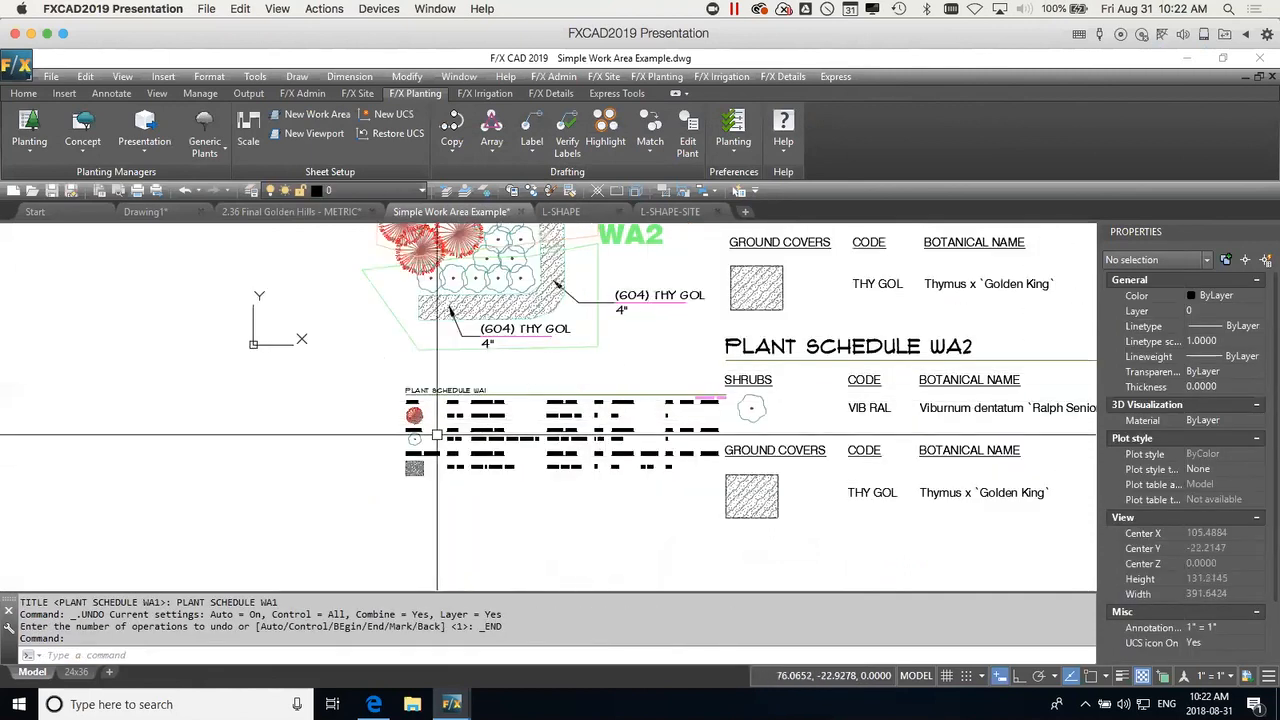
scroll(621, 433, "down", 2)
middle_click_drag(621, 433, 639, 468)
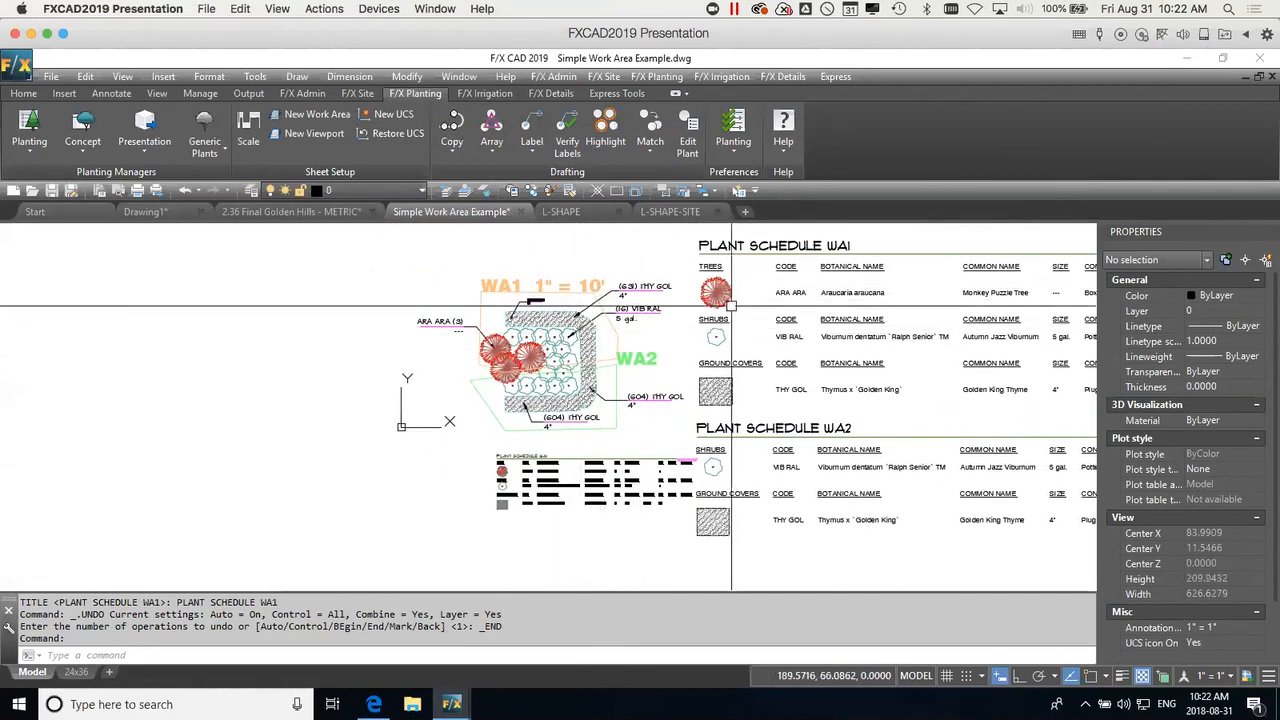
Switch to the 24x36 layout and examine how its two viewports display the work areas and schedules.
scroll(745, 422, "down", 4)
middle_click_drag(751, 423, 713, 437)
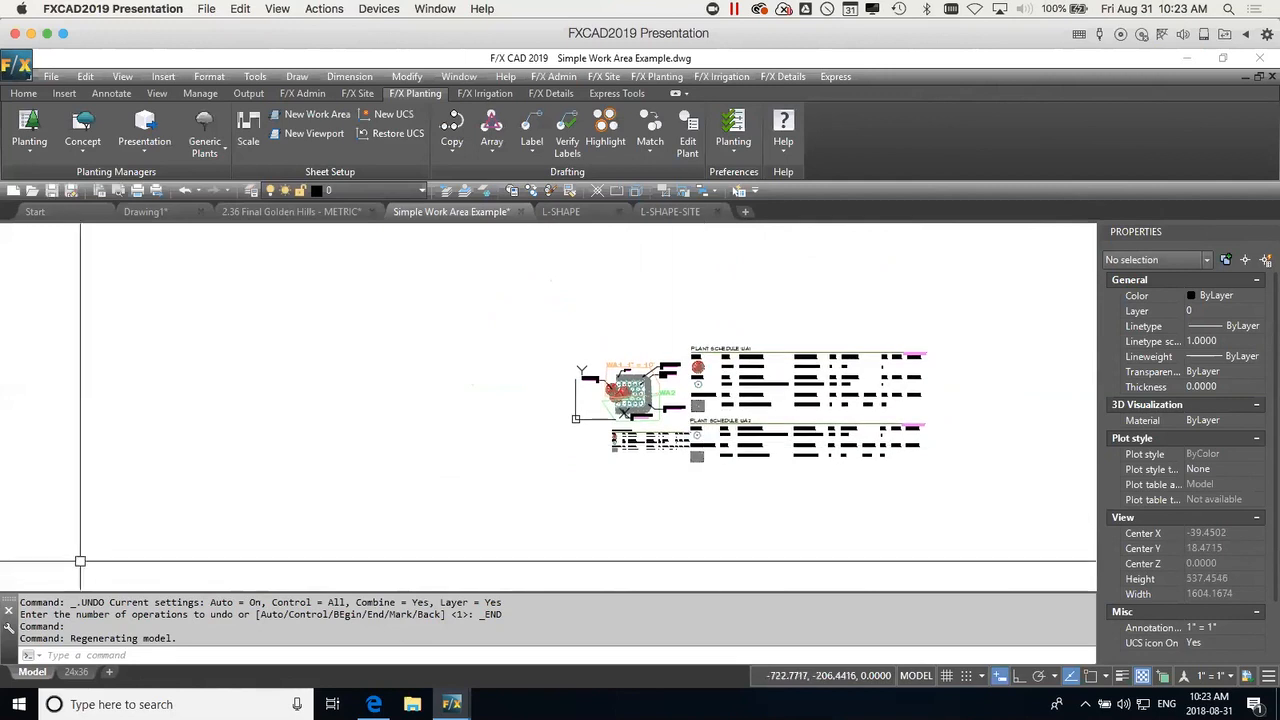
mouse_move(85, 675)
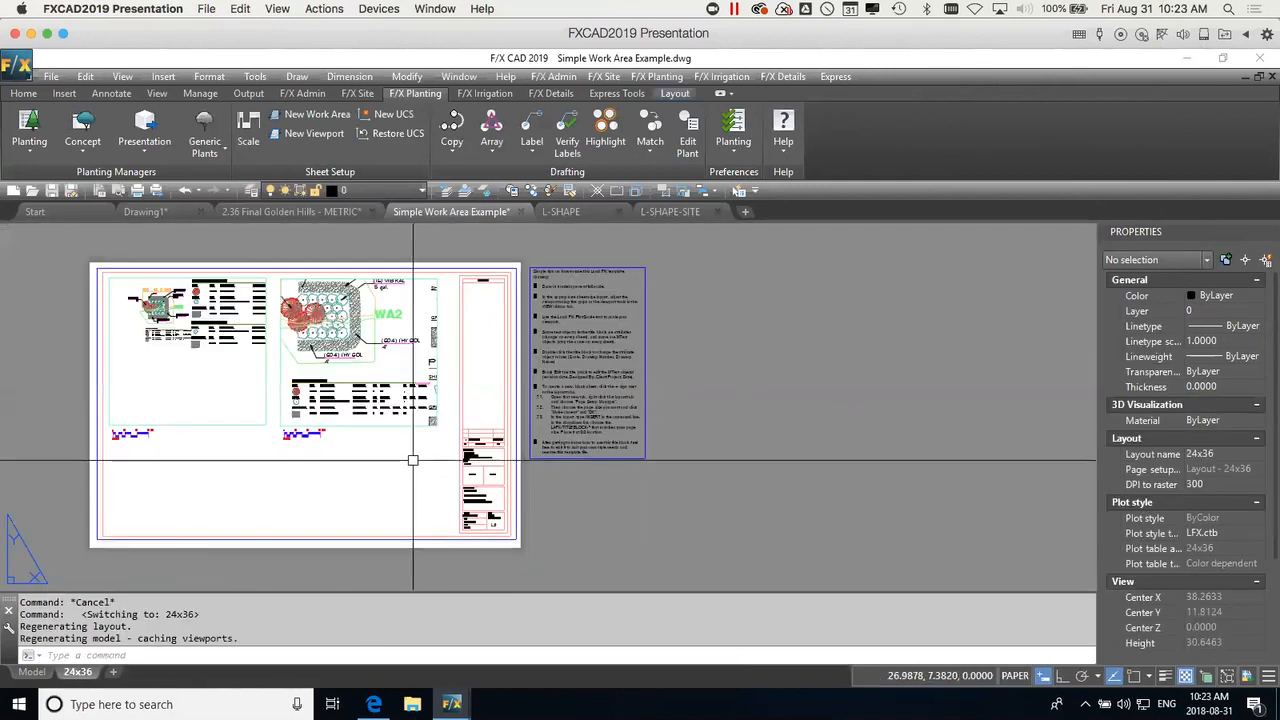
middle_click_drag(355, 475, 586, 517)
scroll(632, 400, "up", 5)
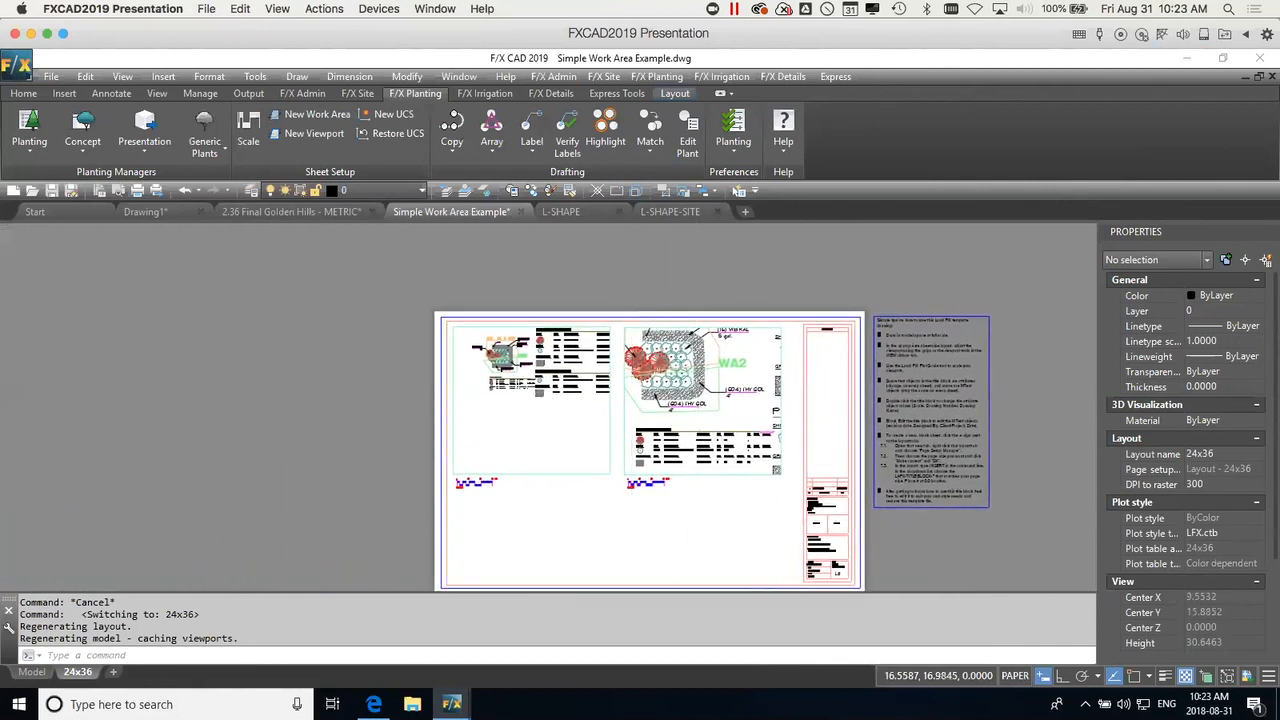
Compare how large the plan labels and plant schedules appear in the two viewports on the 24x36 layout.
middle_click_drag(657, 446, 630, 463)
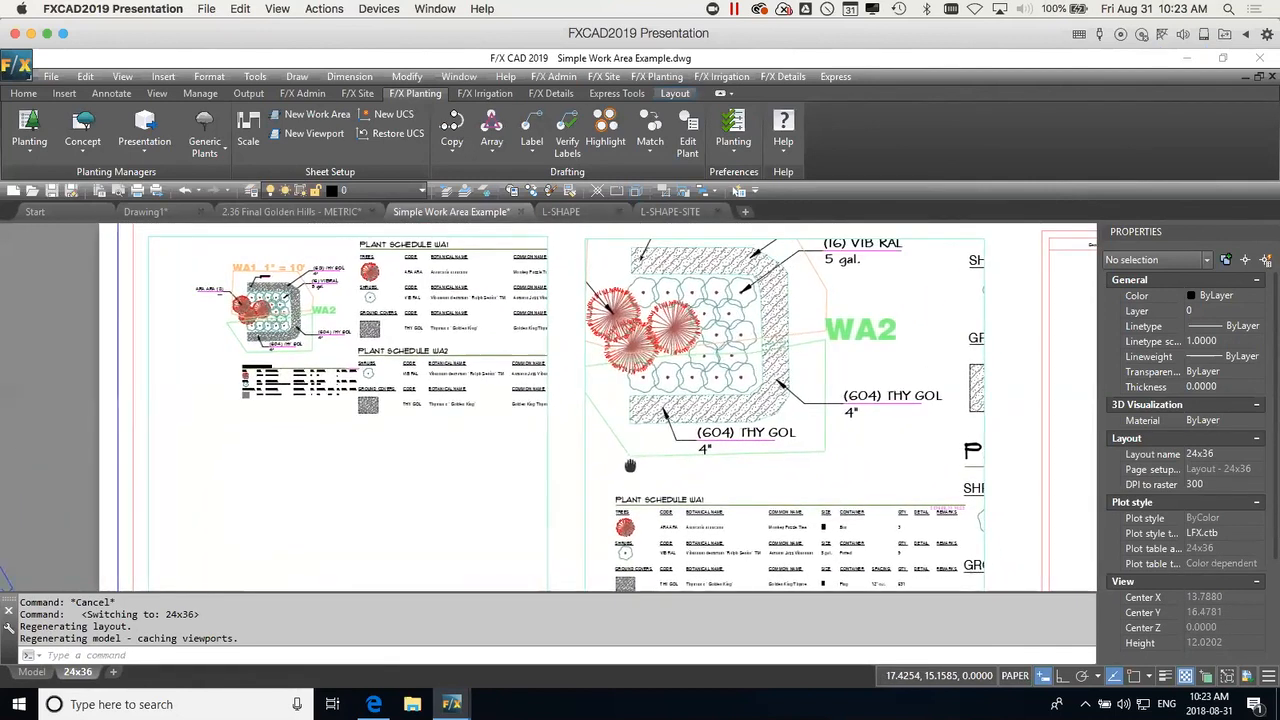
left_click(453, 372)
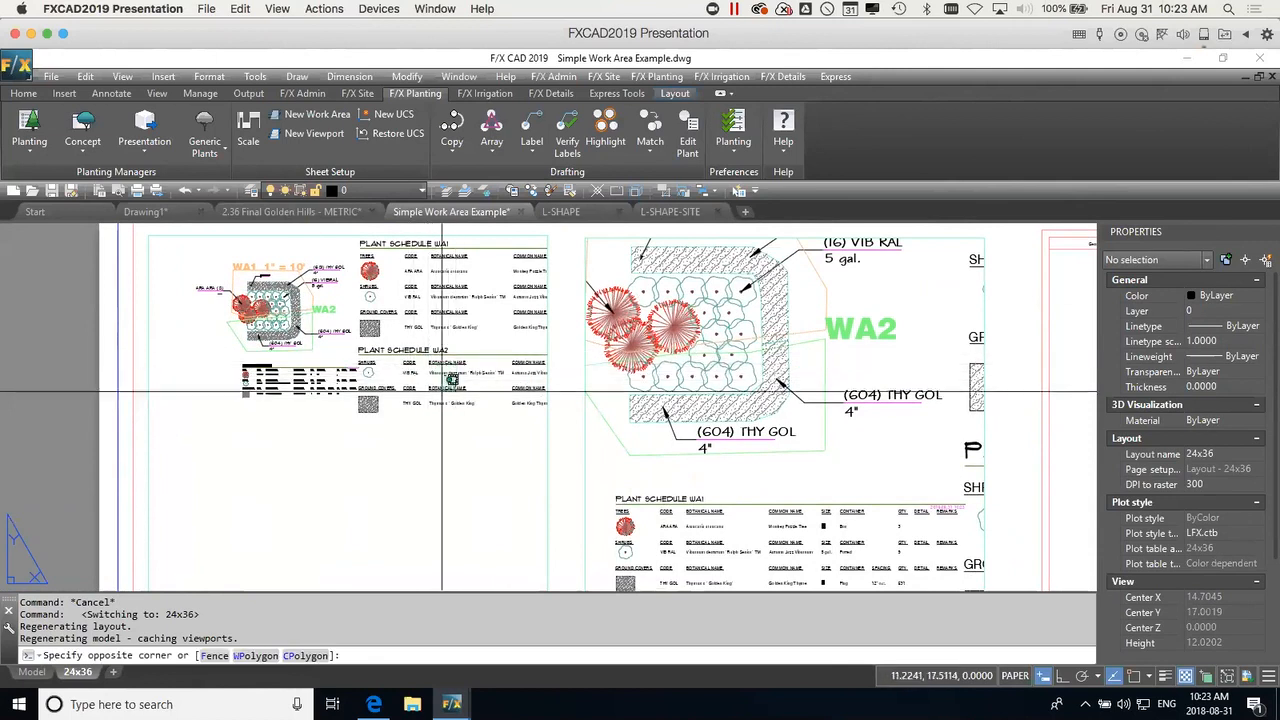
left_click(442, 391)
middle_click_drag(489, 446, 465, 376)
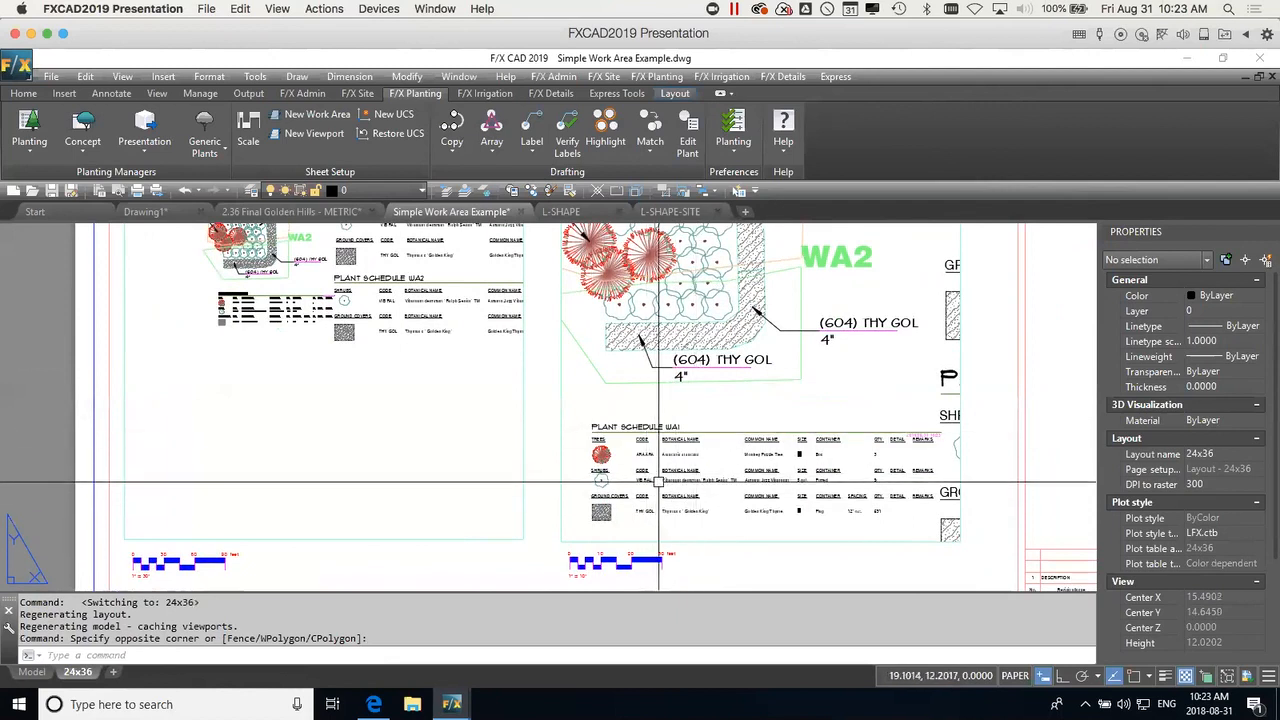
scroll(658, 481, "up", 2)
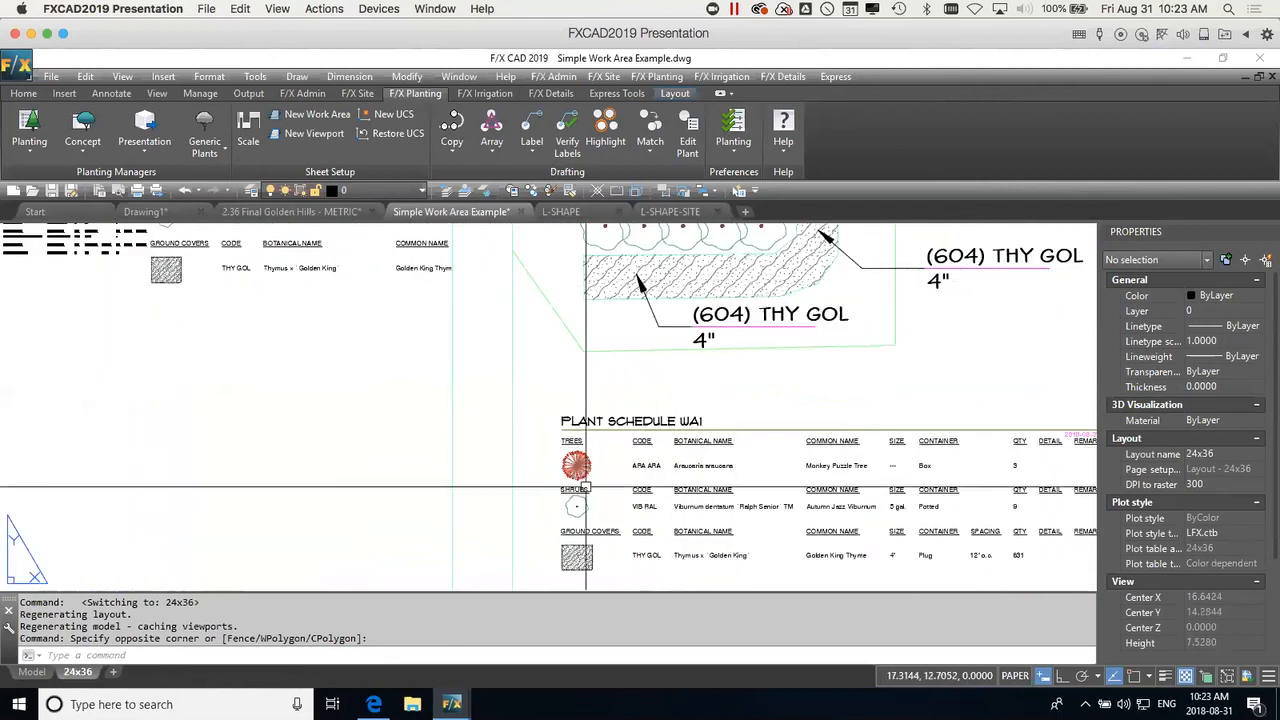
scroll(600, 490, "down", 4)
middle_click_drag(611, 496, 642, 465)
Check the properties of each viewport in turn and compare their scales against the displayed labels and schedules.
left_click(530, 471)
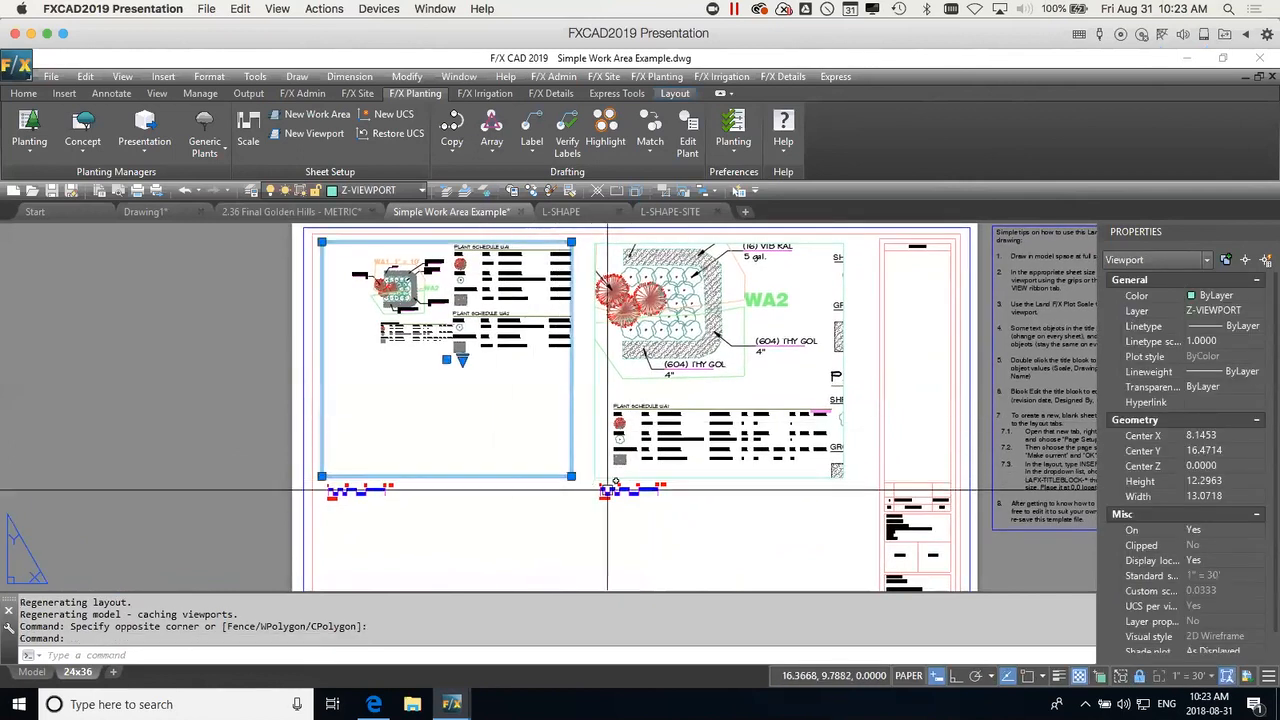
key("Escape")
left_click(681, 478)
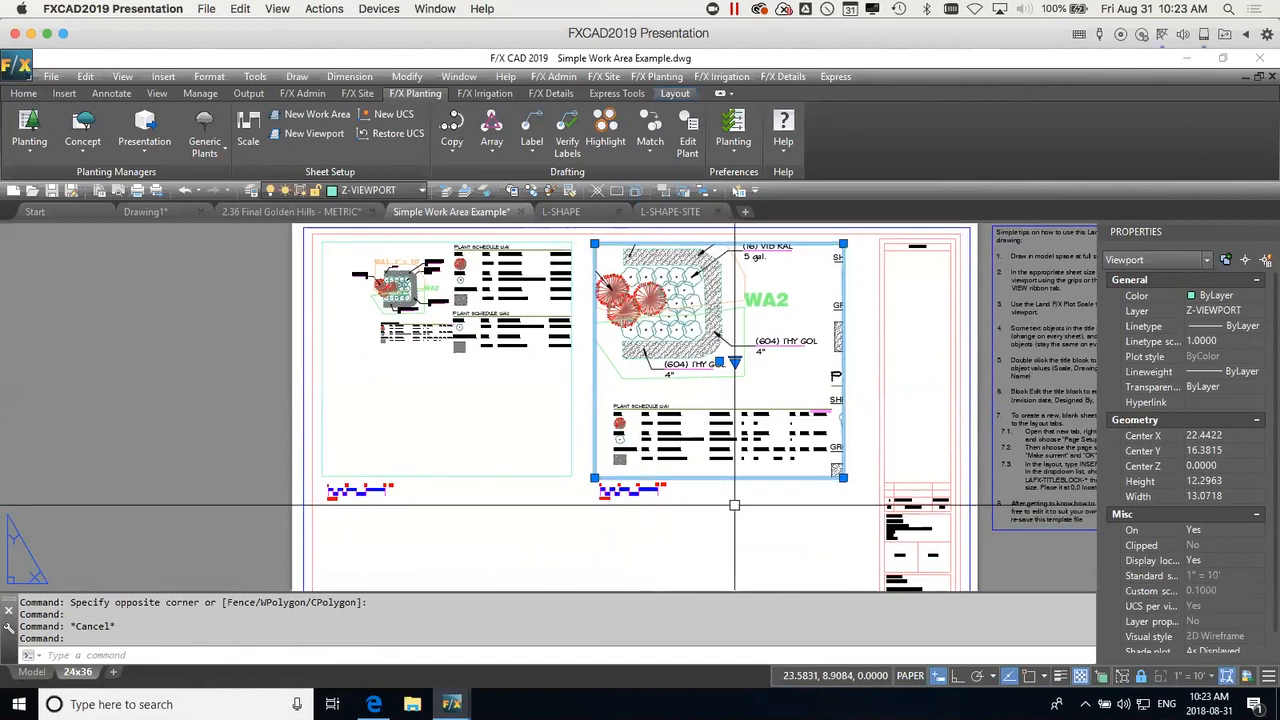
key("Escape")
middle_click_drag(758, 513, 820, 535)
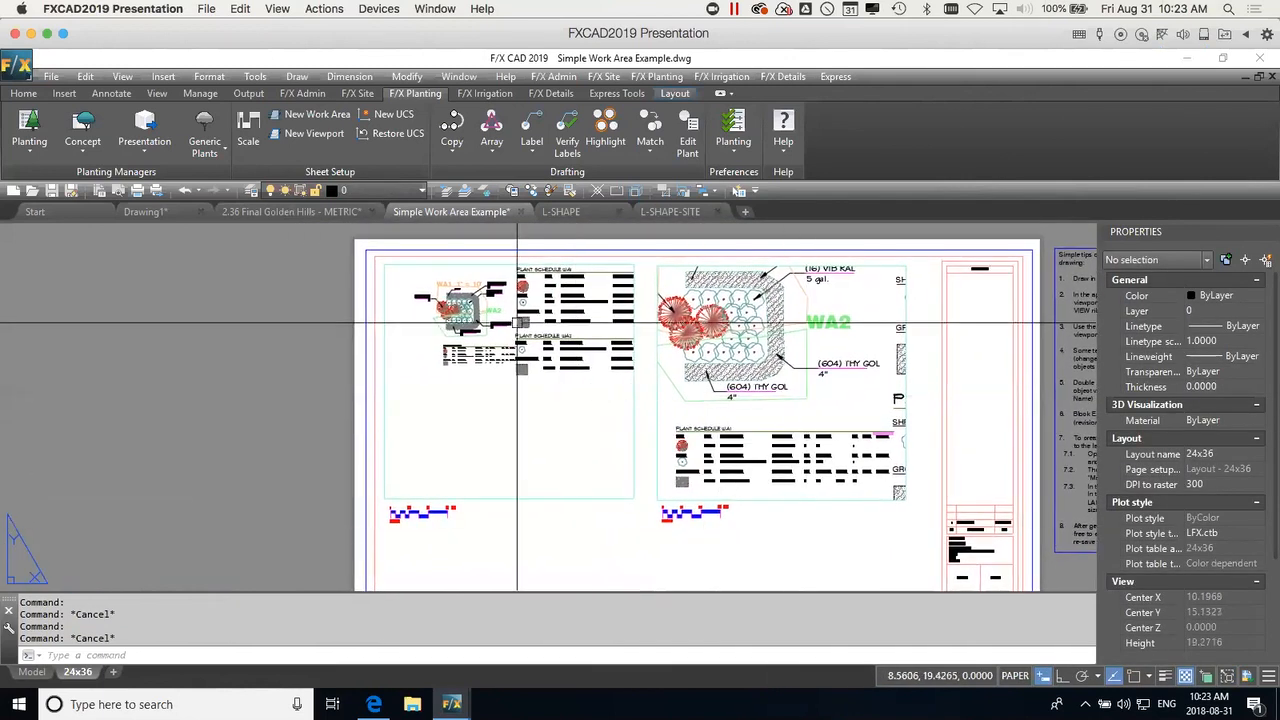
scroll(517, 323, "up", 2)
middle_click_drag(512, 340, 521, 373)
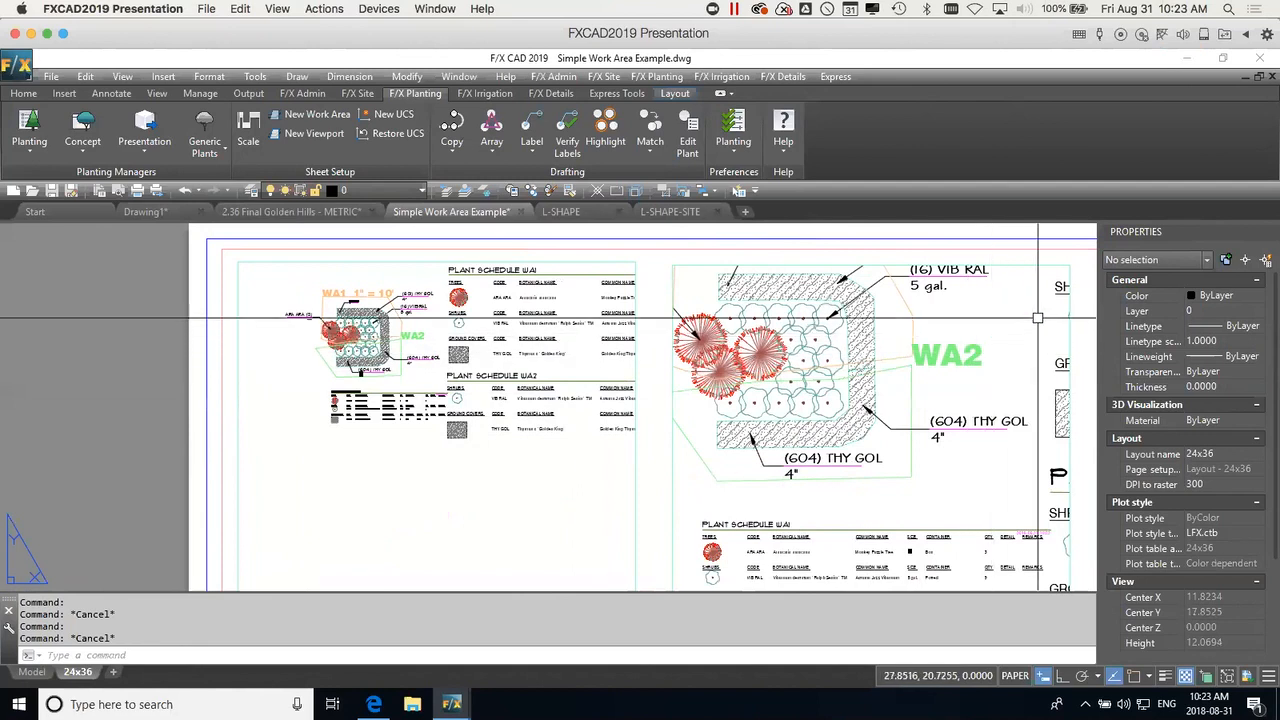
Unlock the 1" = 10' viewport, shift the plan down inside it until the WA1 title shows, and return to paper space.
left_click(672, 275)
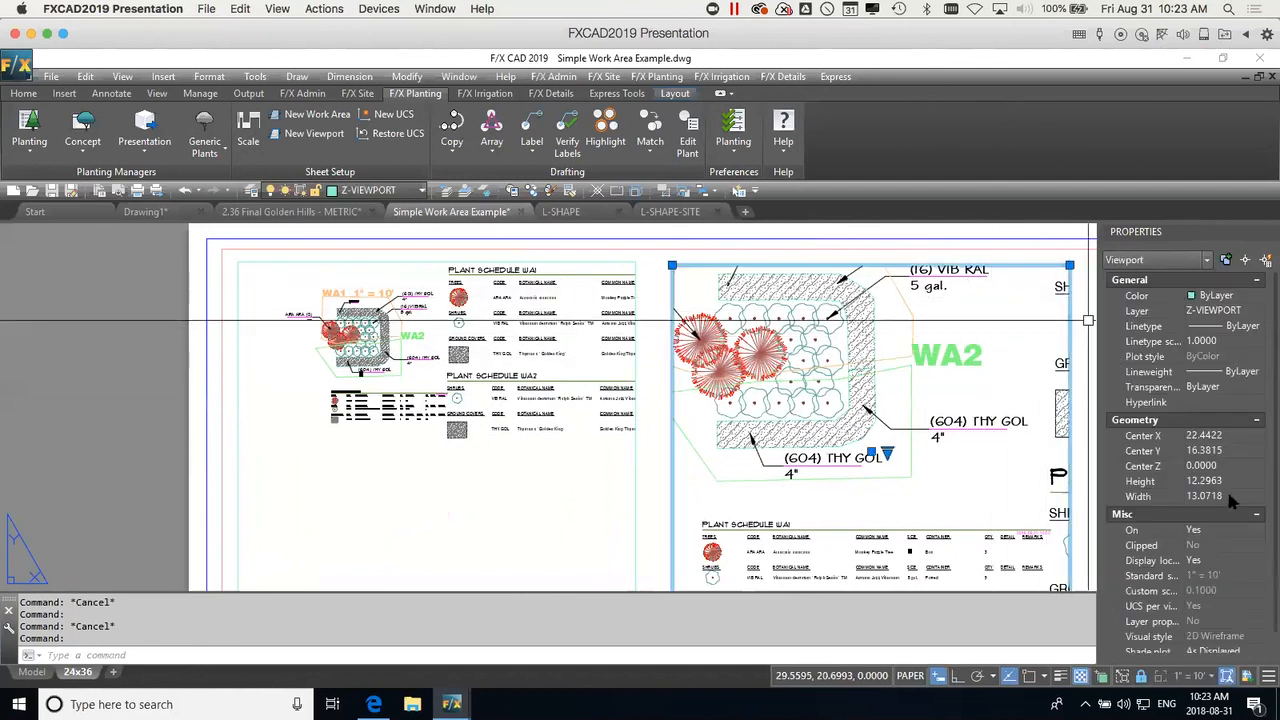
left_click(1213, 560)
left_click(1200, 590)
middle_click_drag(940, 339, 948, 377)
double_click(931, 327)
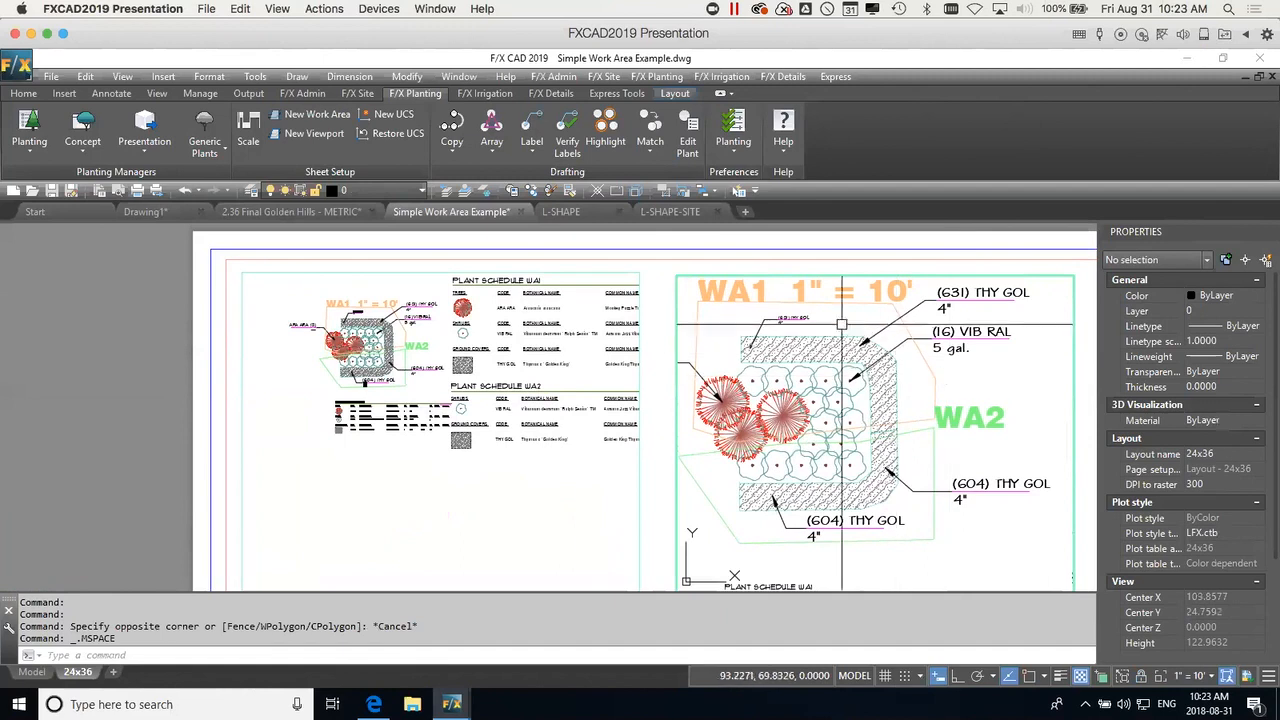
double_click(780, 252)
scroll(690, 318, "up", 2)
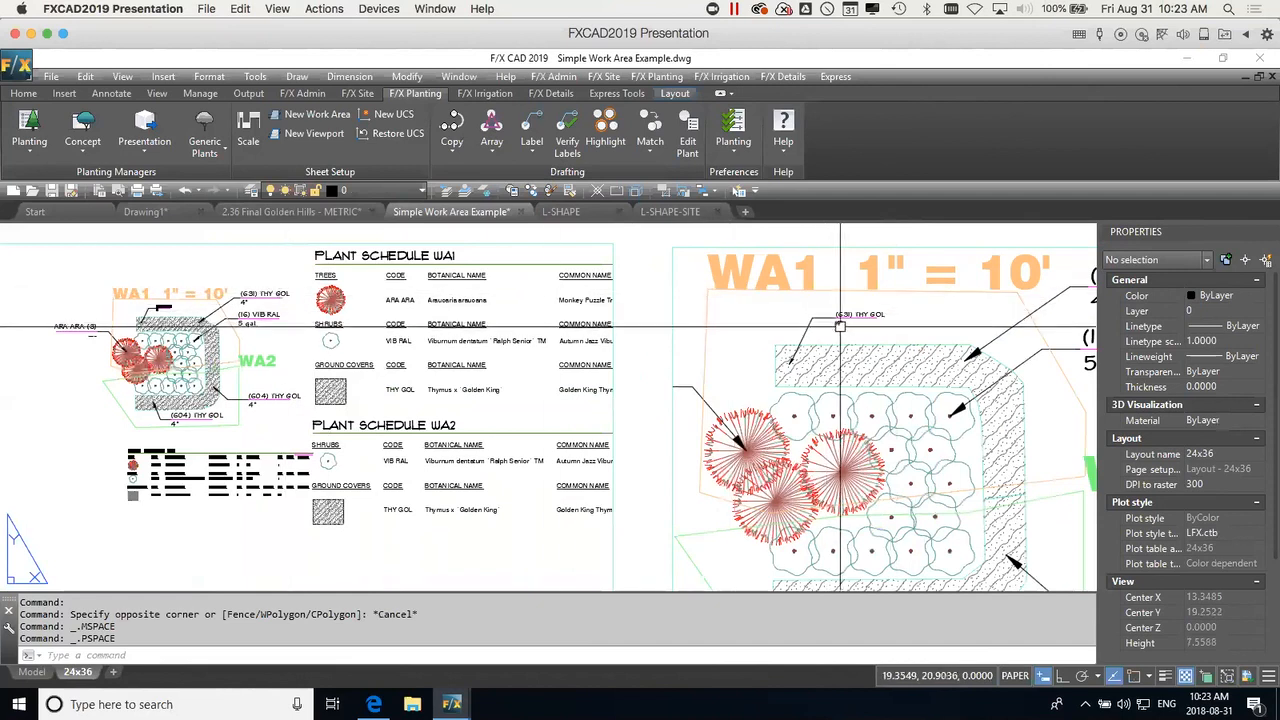
scroll(839, 325, "down", 2)
scroll(839, 325, "down", 2)
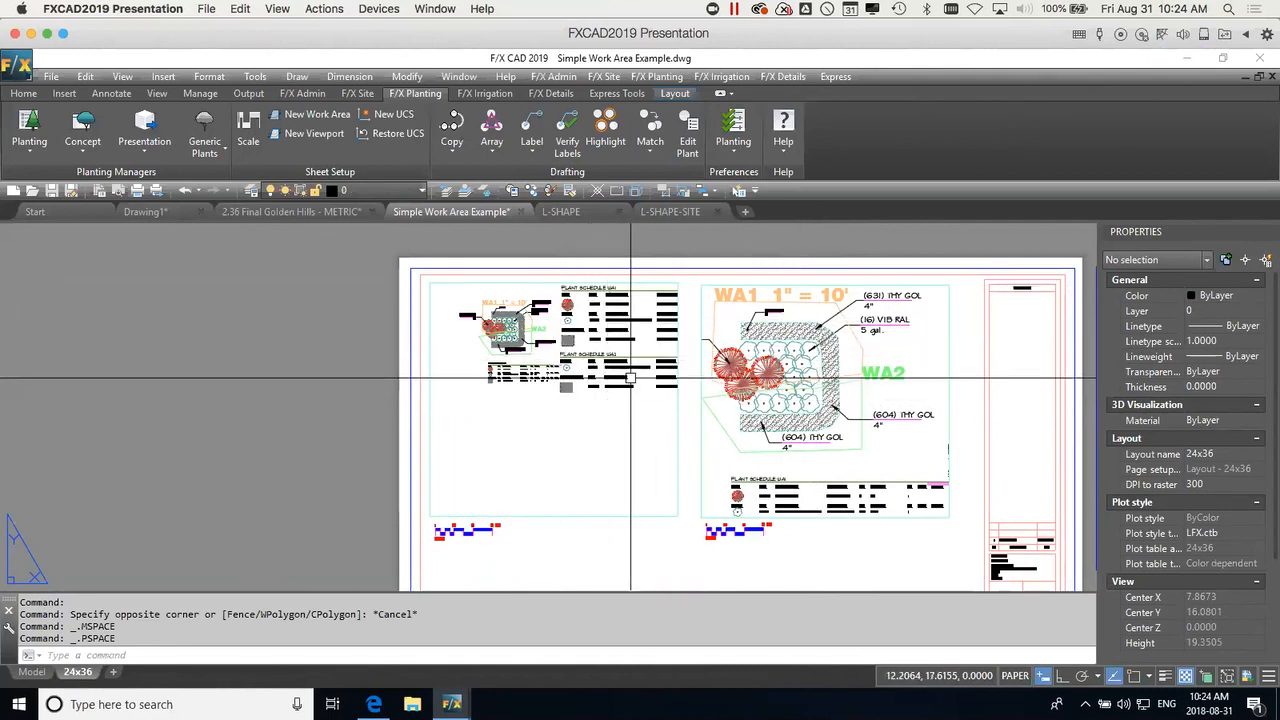
In model space, create a new schedule for the entire drawing, titled PLANT SCHEDULE, below the existing schedules.
left_click(37, 673)
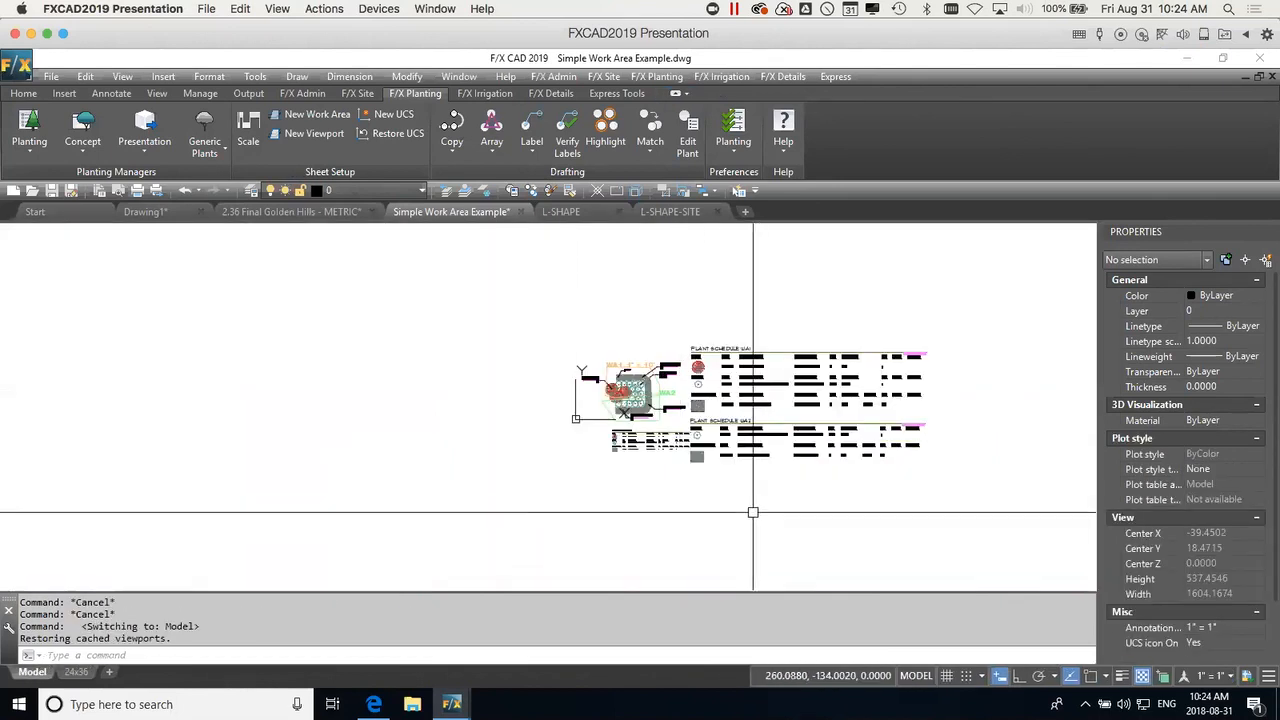
middle_click_drag(753, 512, 766, 486)
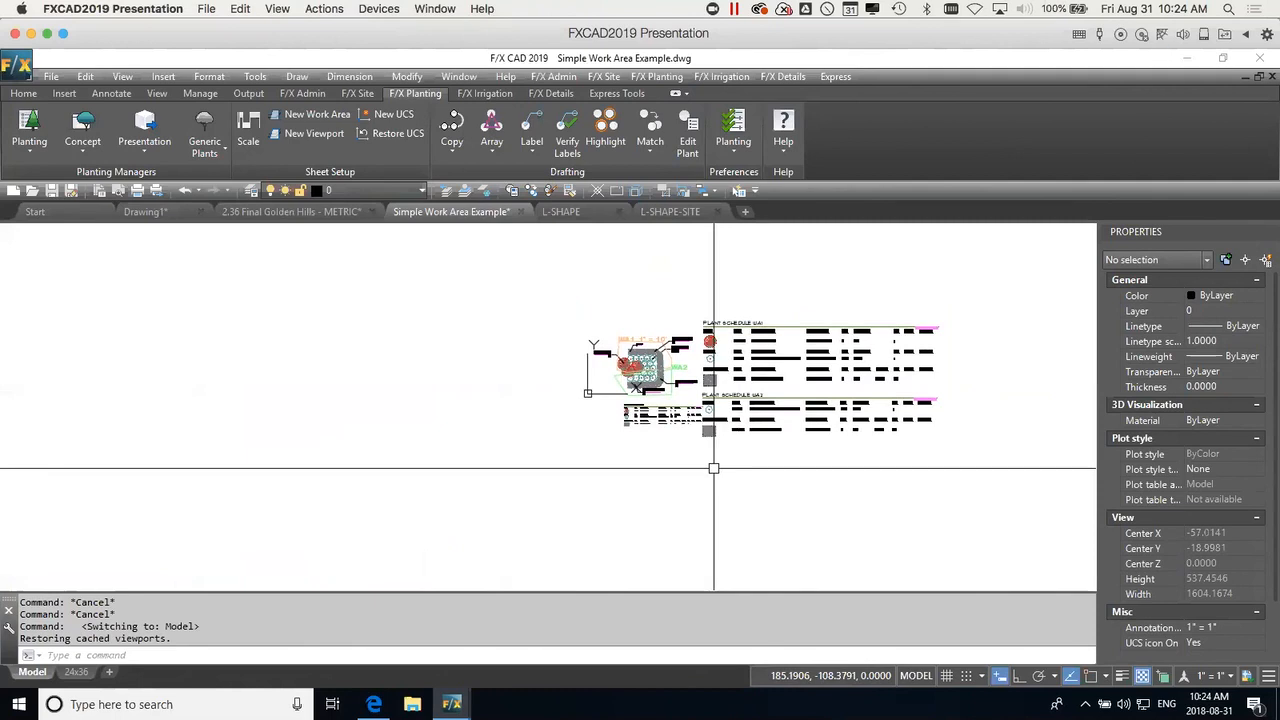
left_click(29, 125)
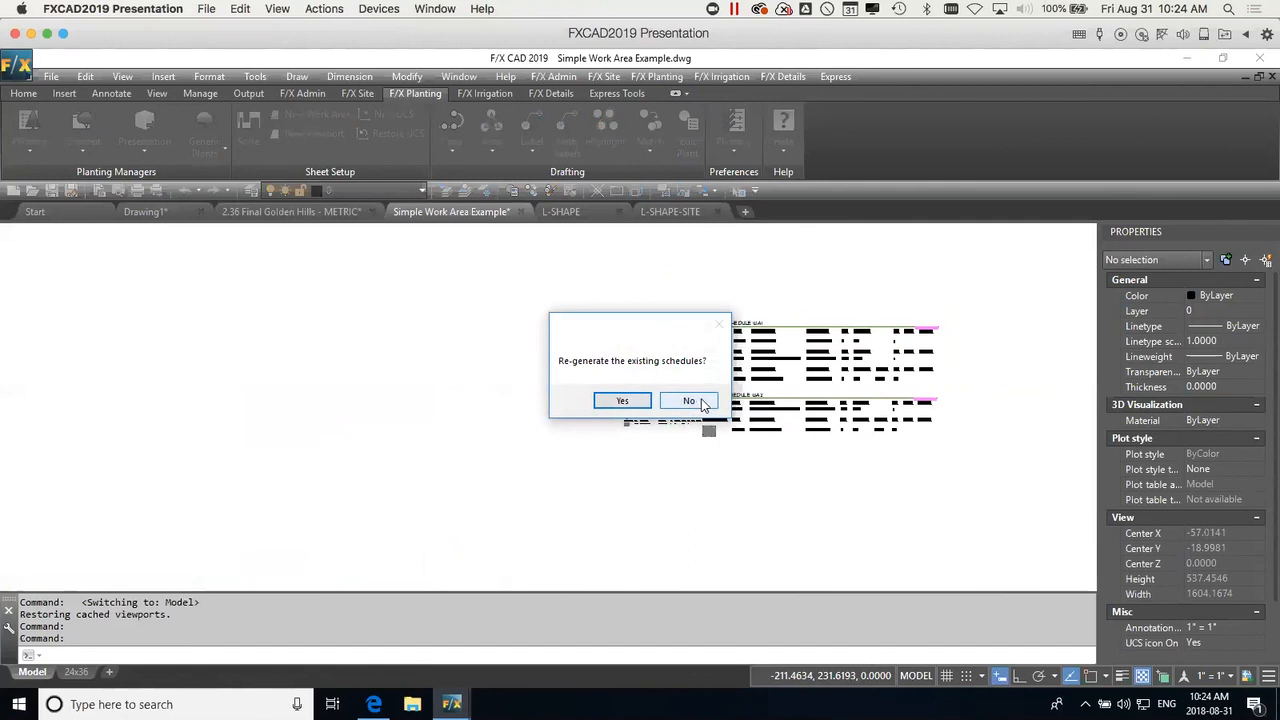
left_click(689, 401)
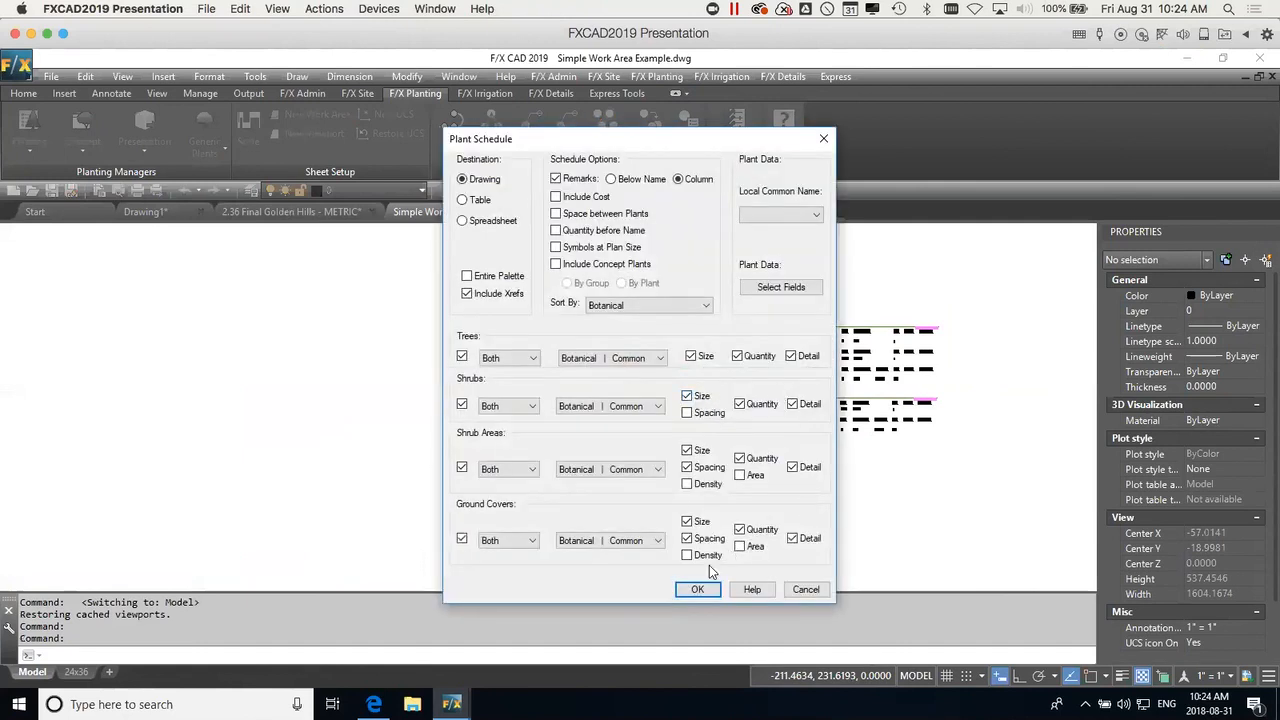
left_click(697, 589)
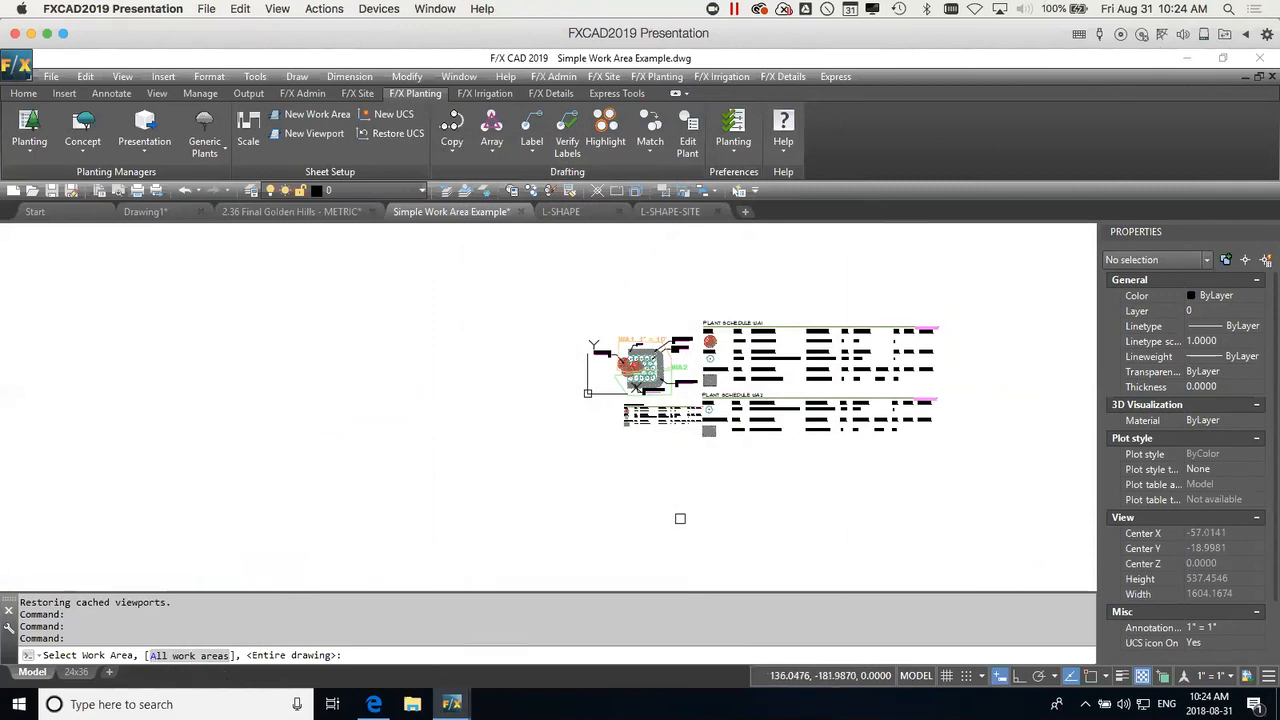
left_click(650, 457)
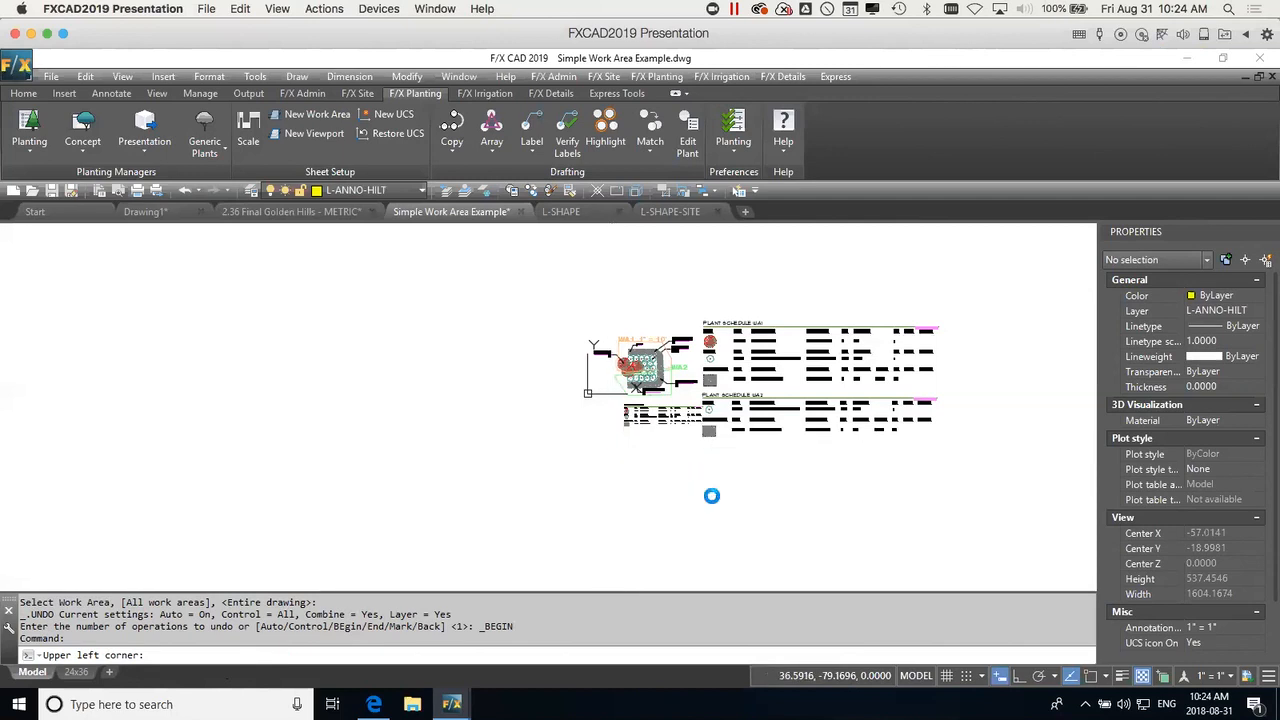
scroll(690, 477, "up", 4)
middle_click_drag(926, 507, 737, 486)
mouse_move(840, 462)
middle_mouse_down()
mouse_move(787, 509)
mouse_move(761, 560)
mouse_move(804, 418)
mouse_move(846, 411)
middle_mouse_up()
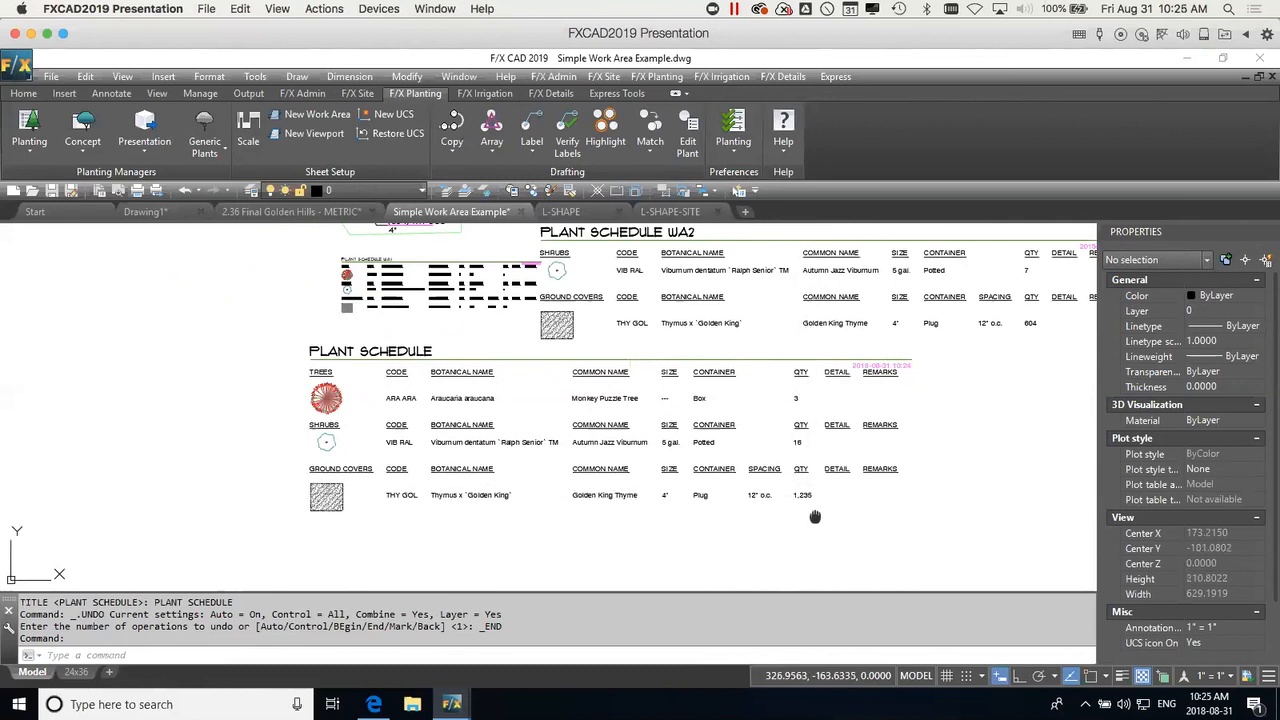
Create another schedule covering all work areas, titled PLANT SCHEDULE, below the entire-drawing schedule, and examine its per-area quantity columns.
middle_click_drag(815, 516, 779, 462)
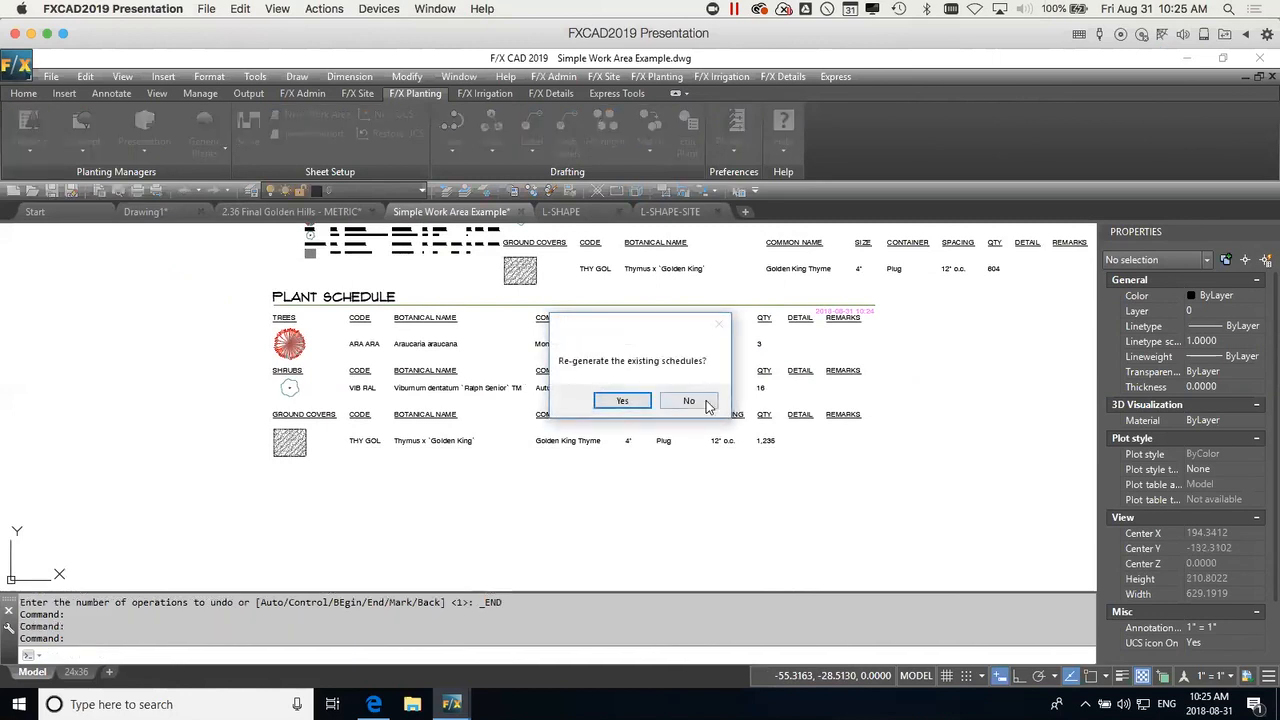
left_click(707, 400)
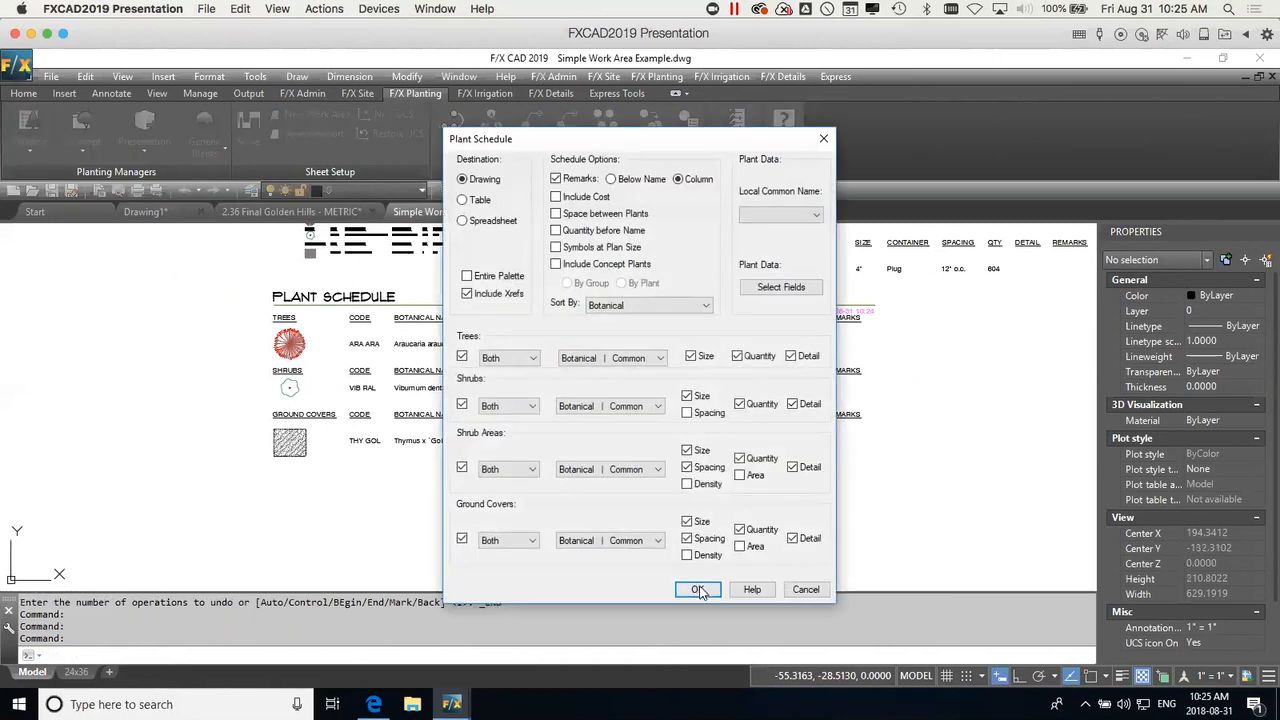
left_click(694, 589)
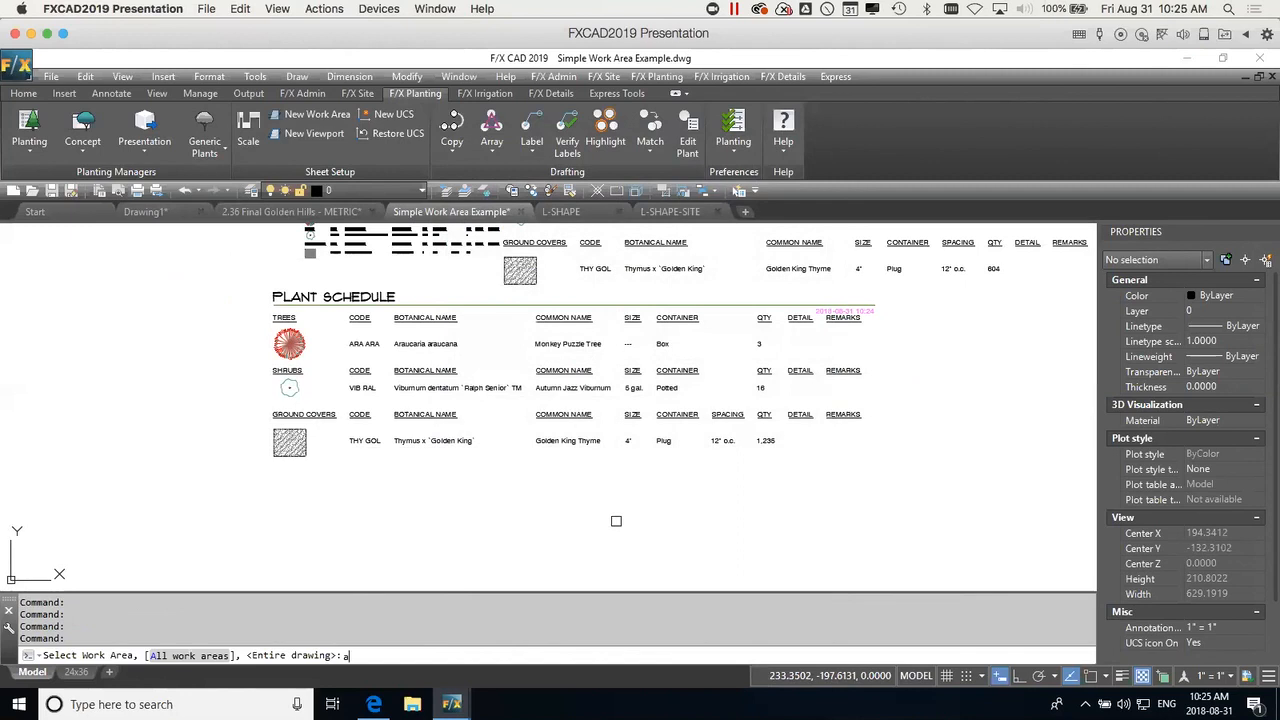
type("a")
key("Return")
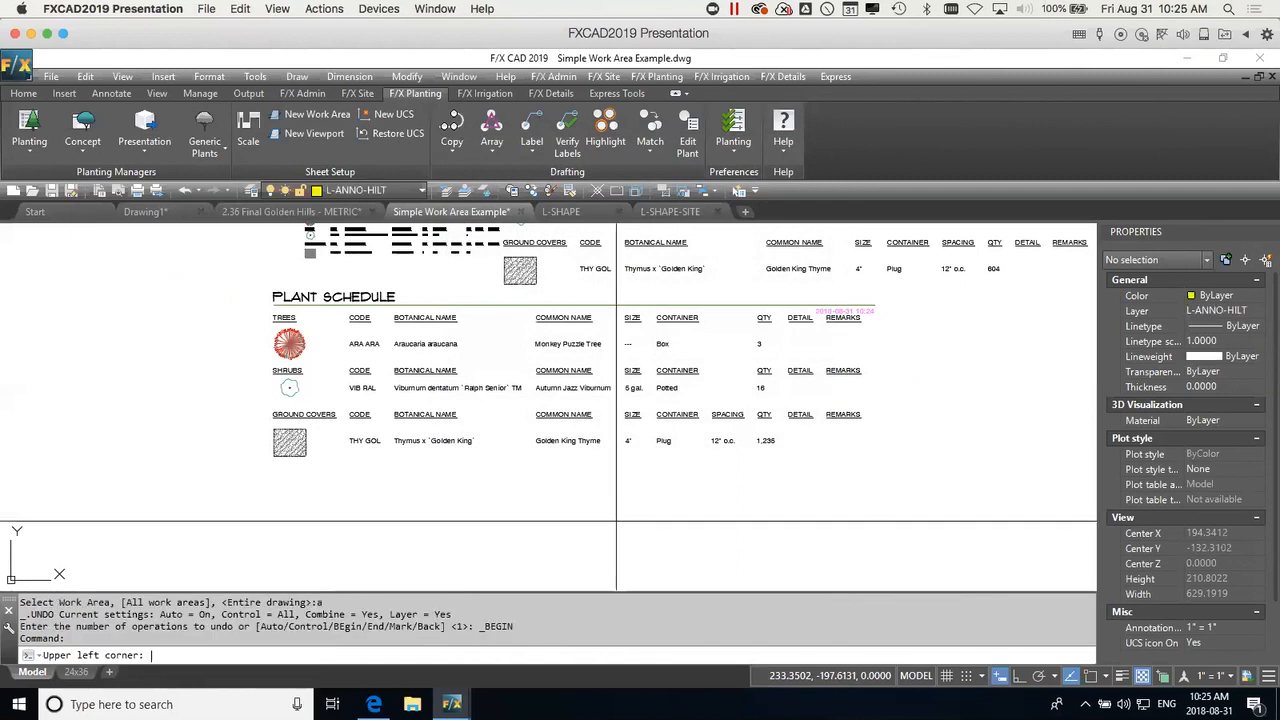
left_click(279, 496)
mouse_move(597, 563)
middle_mouse_down()
mouse_move(600, 430)
mouse_move(578, 409)
middle_mouse_up()
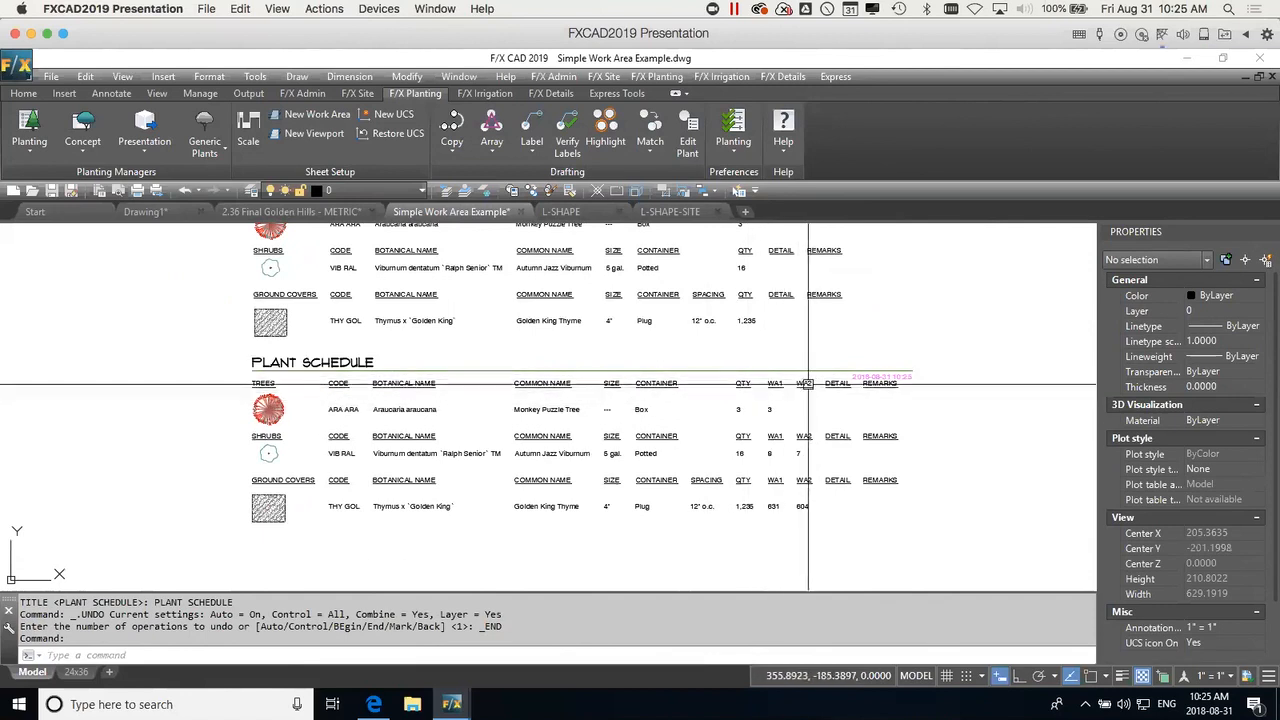
scroll(783, 509, "up", 2)
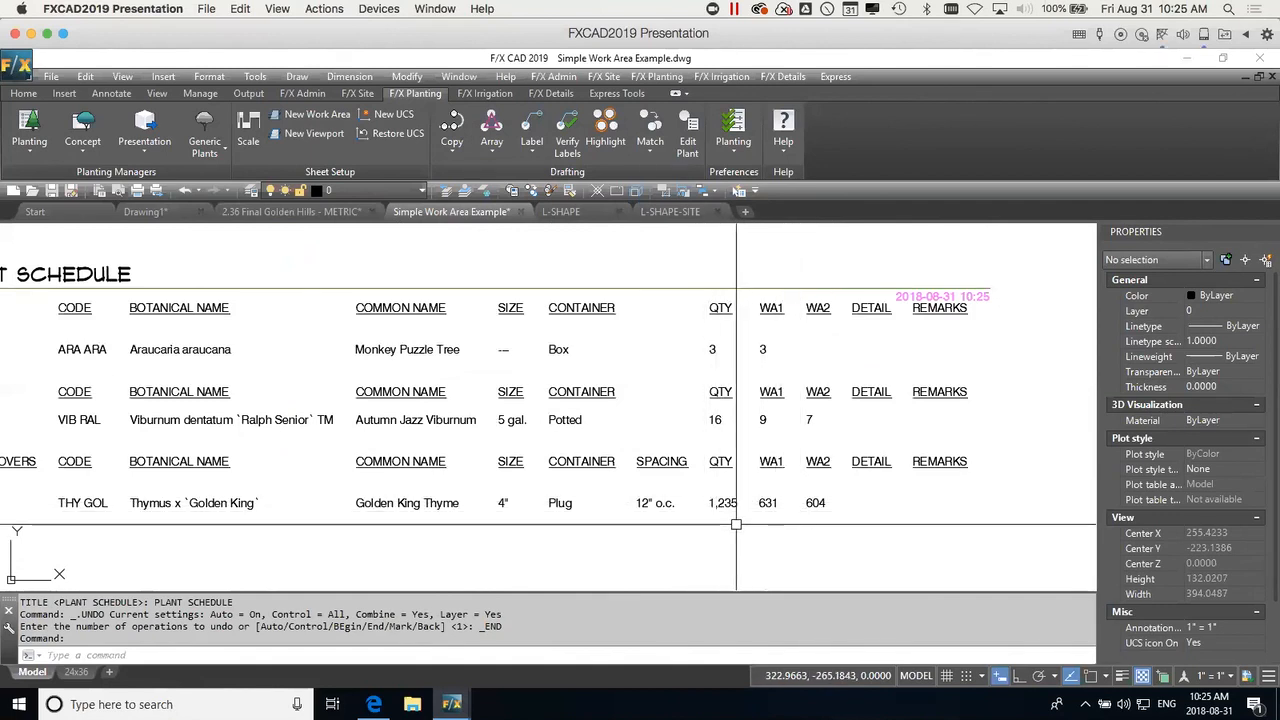
scroll(736, 524, "down", 2)
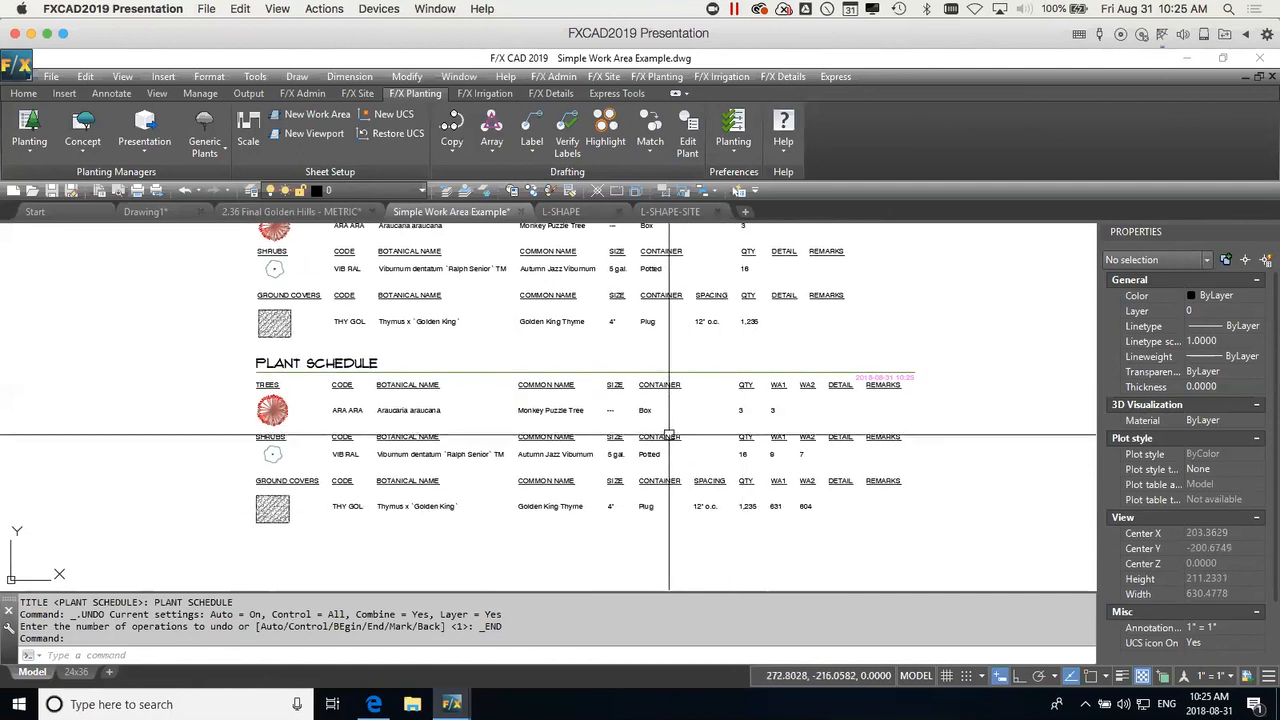
left_click(762, 442)
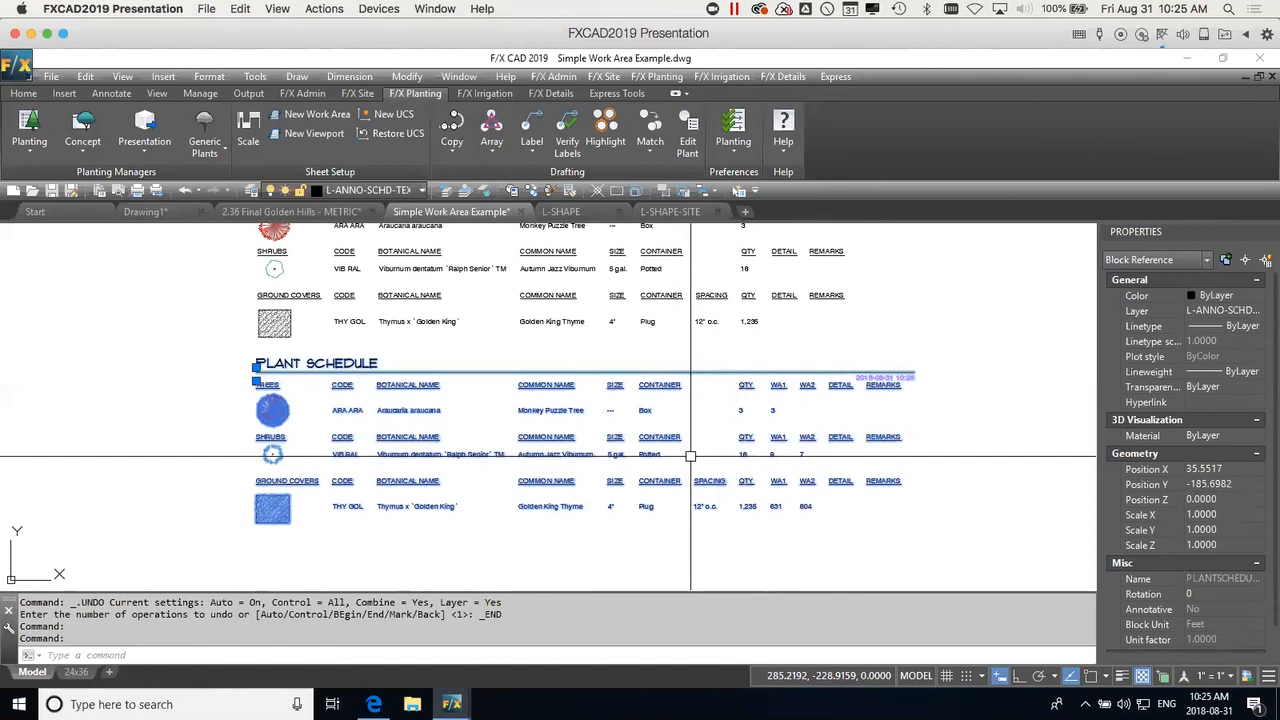
key("Escape")
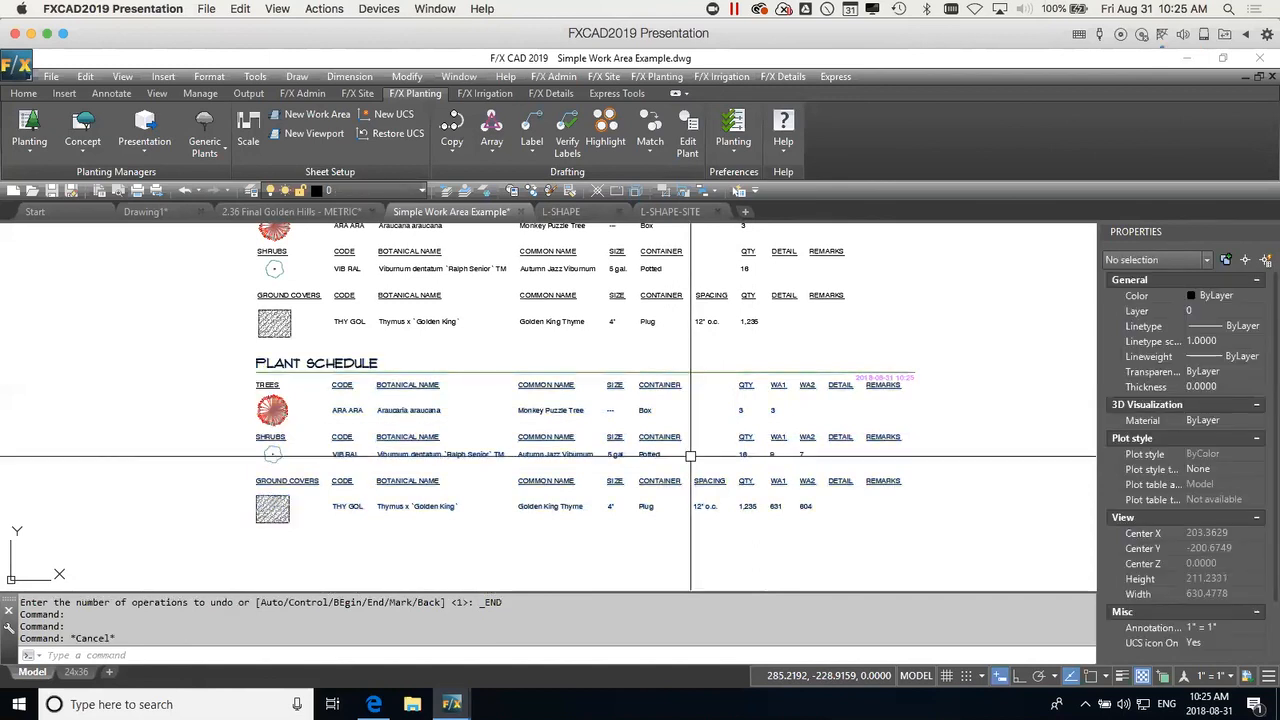
Stretch the upper-left vertex of the WA2 boundary upward so its edge cuts across the ARA ARA trees.
scroll(689, 462, "down", 2)
middle_click_drag(752, 385, 657, 513)
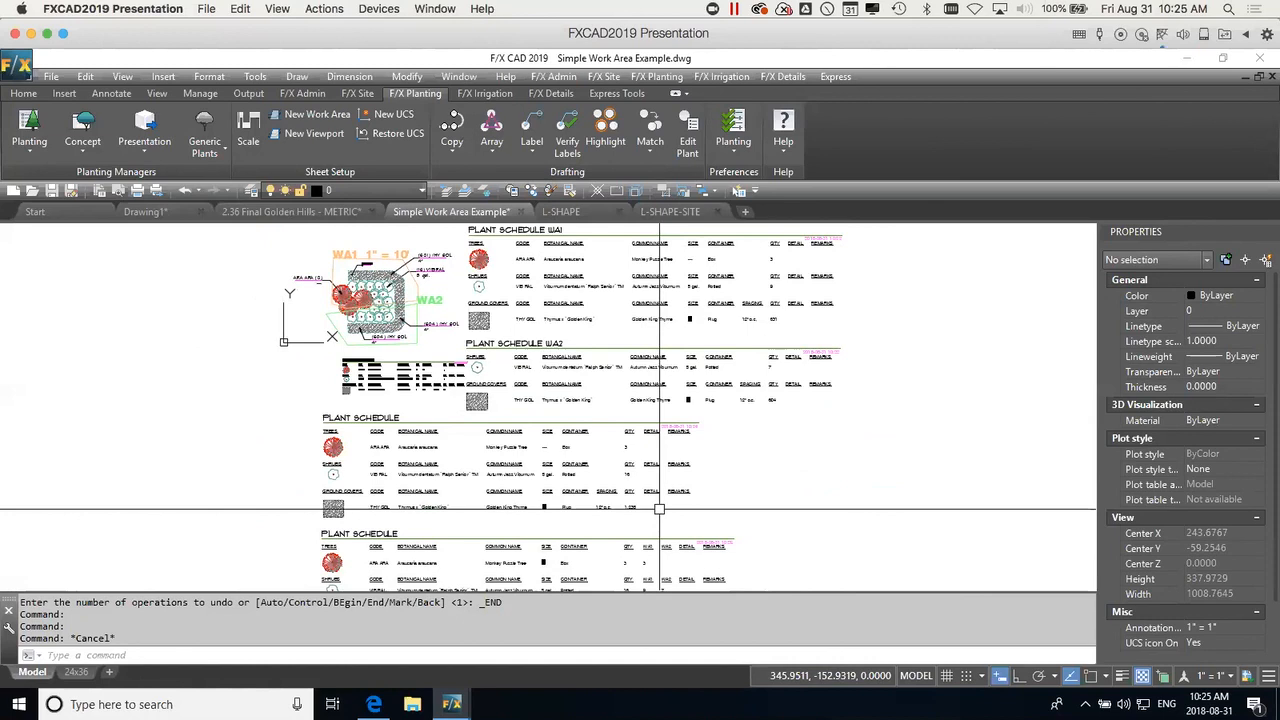
scroll(360, 300, "up", 6)
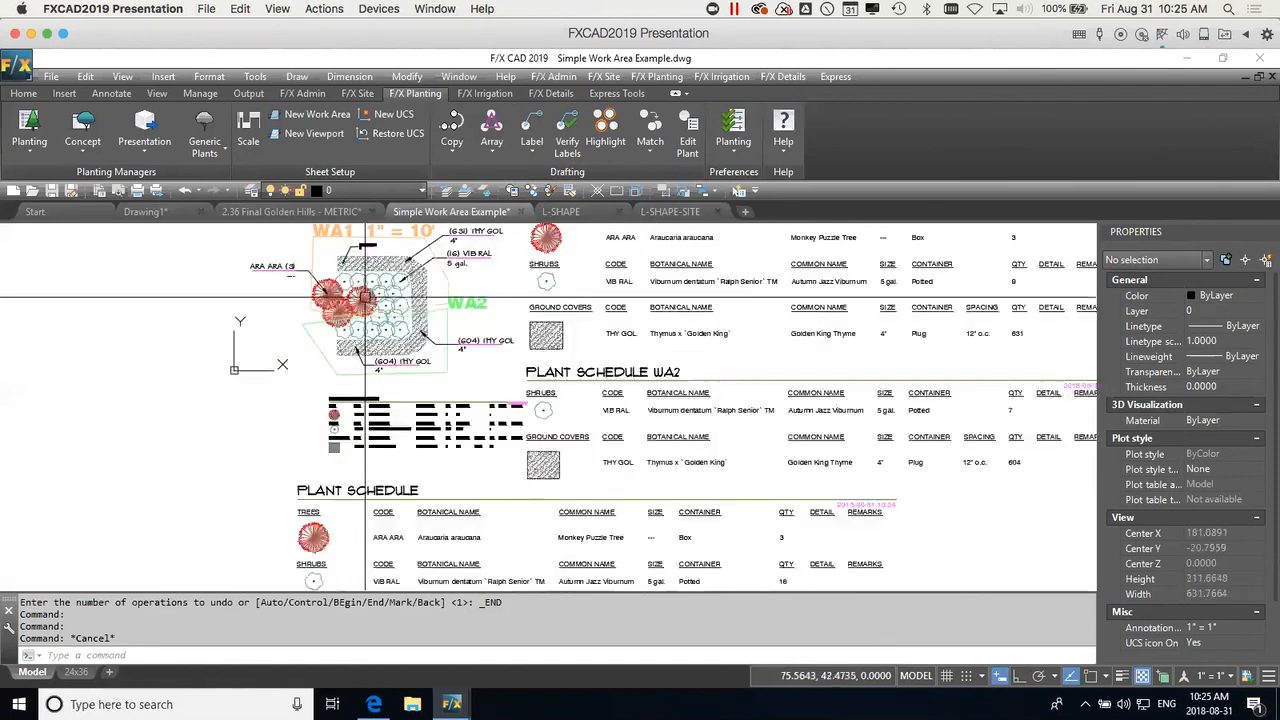
mouse_move(471, 348)
middle_mouse_down()
mouse_move(640, 403)
mouse_move(660, 423)
middle_mouse_up()
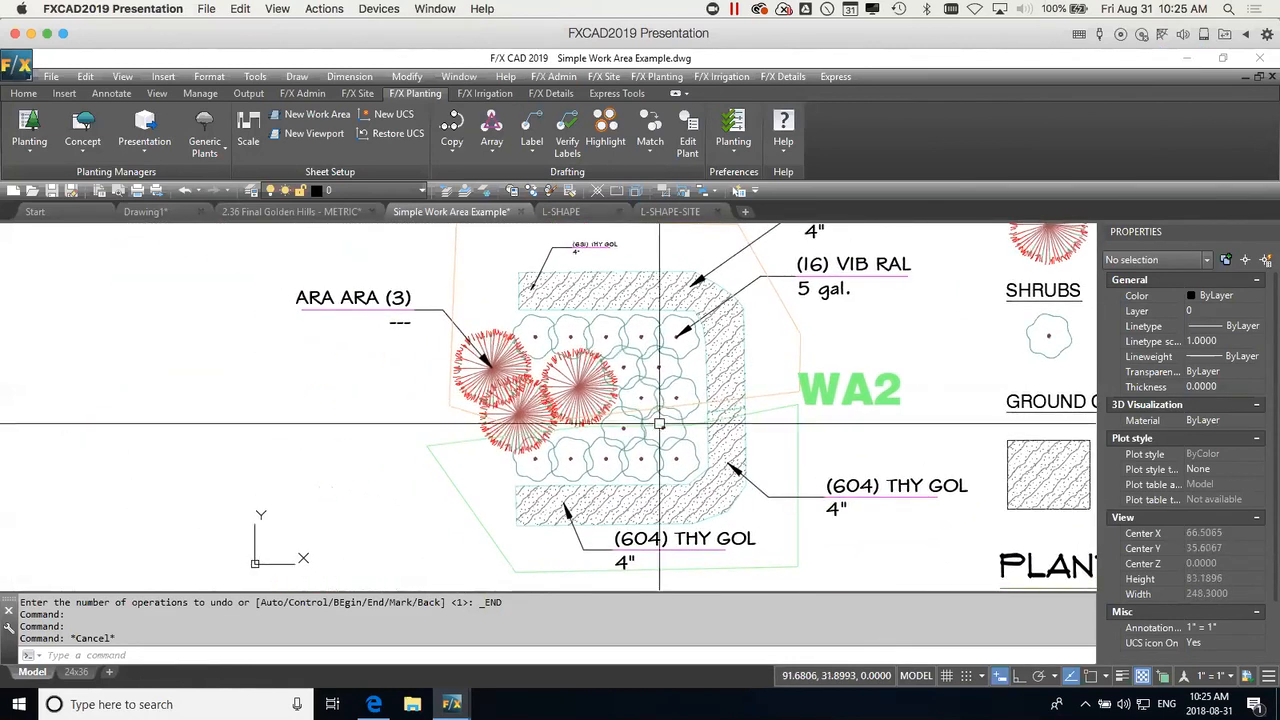
left_click(443, 455)
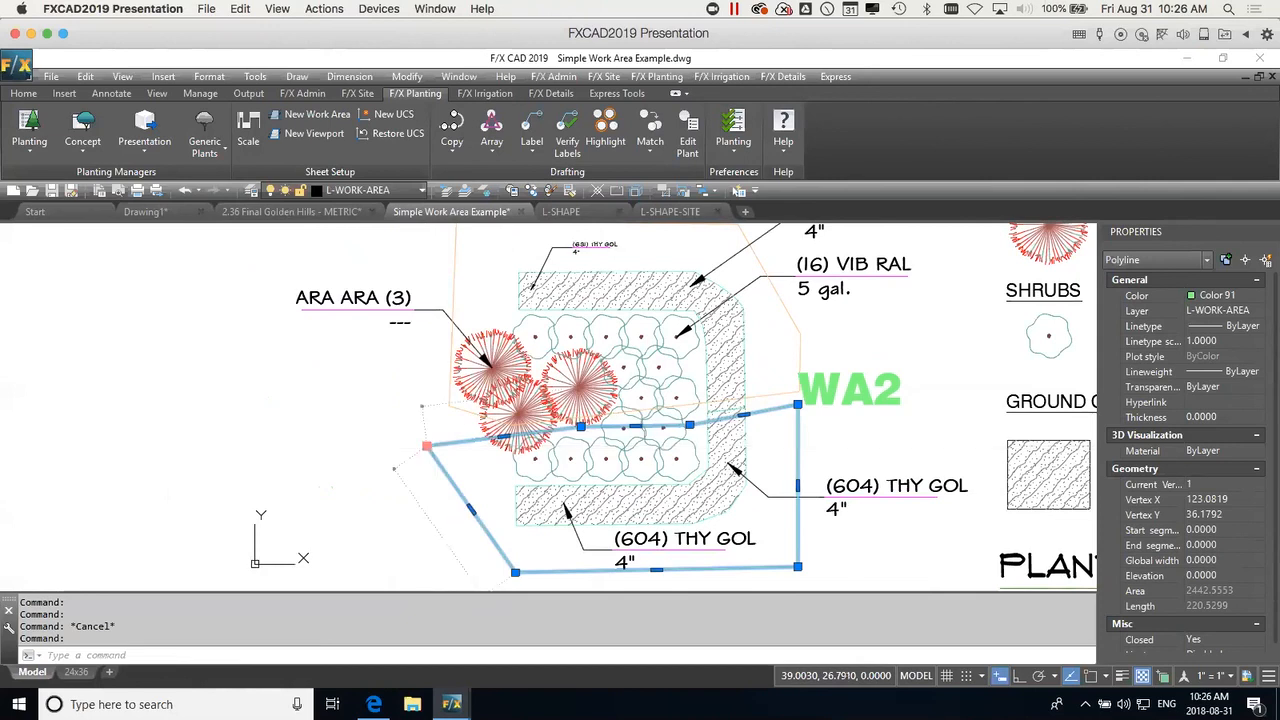
left_click(427, 446)
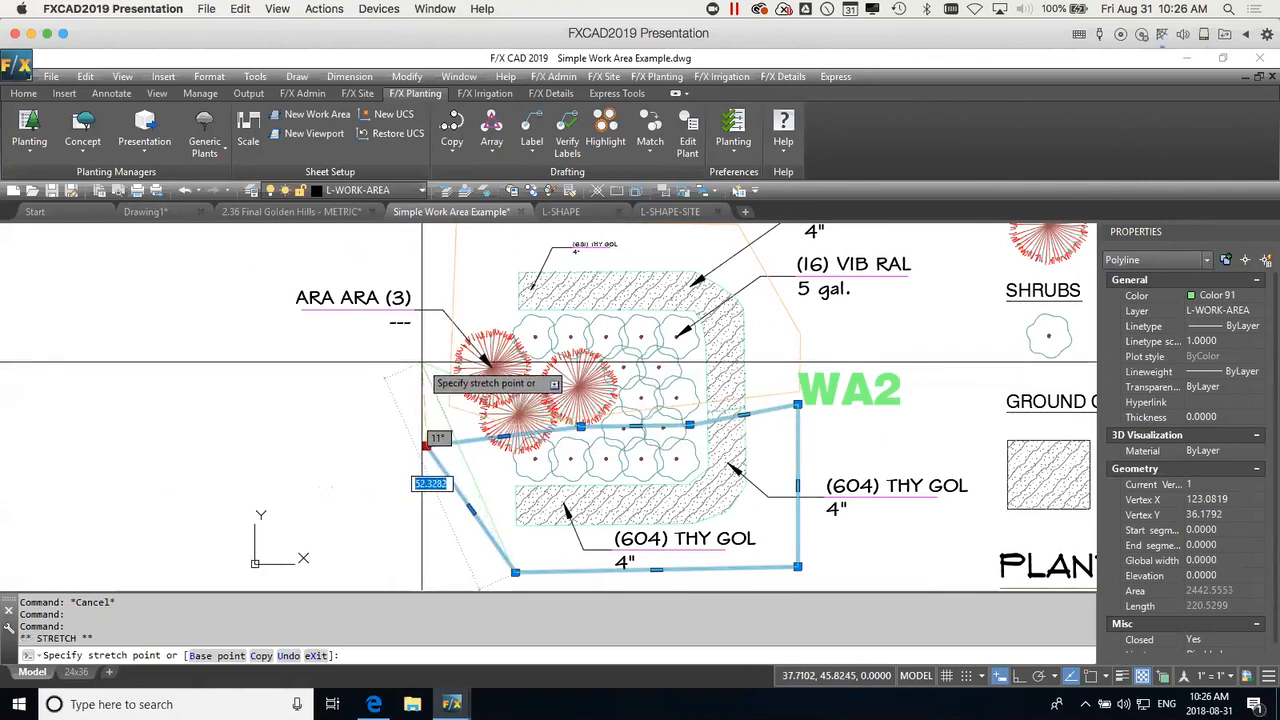
left_click(422, 362)
mouse_move(423, 364)
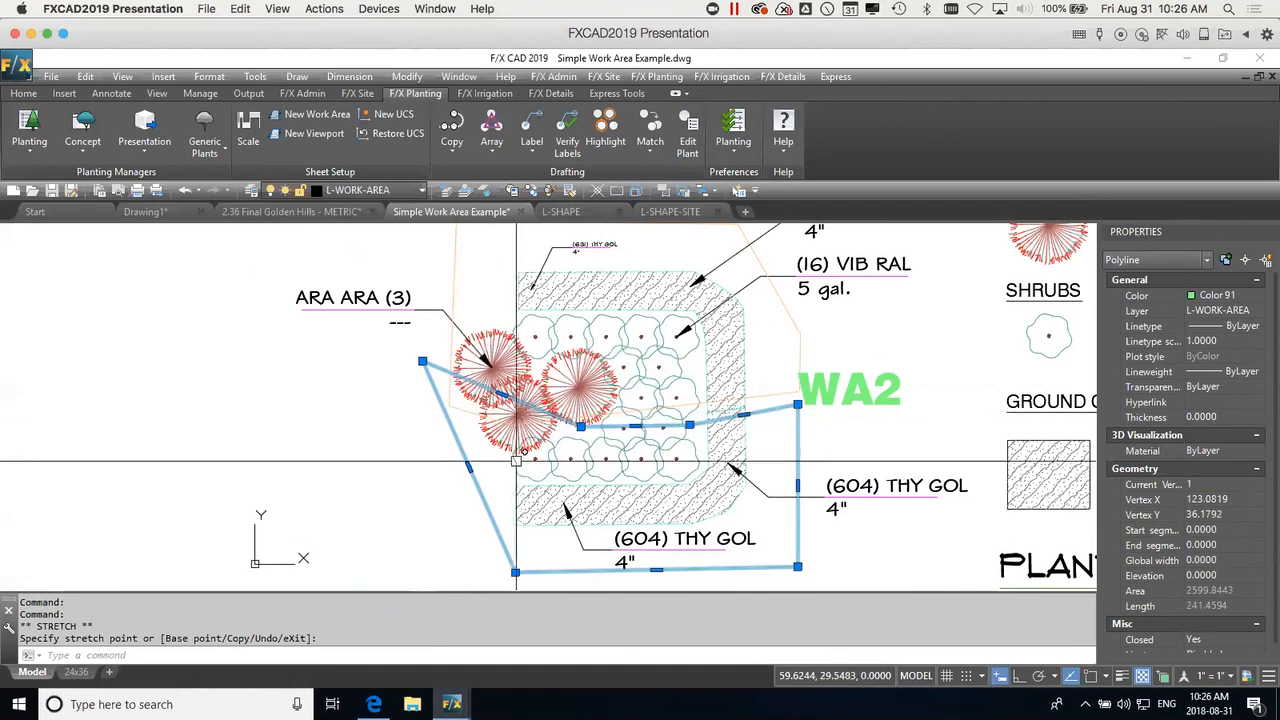
key("Escape")
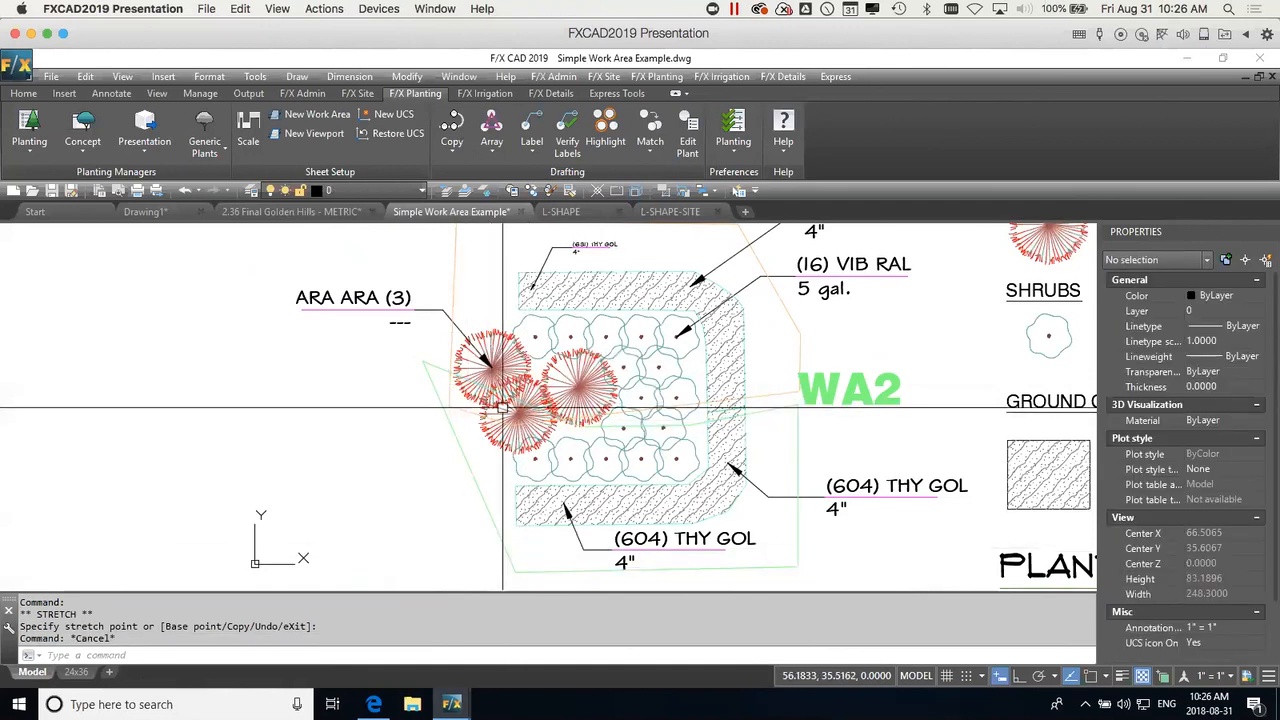
Re-generate the large WA1 plant schedule located above the WA2 schedule.
scroll(502, 407, "down", 2)
mouse_move(516, 425)
middle_mouse_down()
mouse_move(617, 407)
mouse_move(444, 395)
middle_mouse_up()
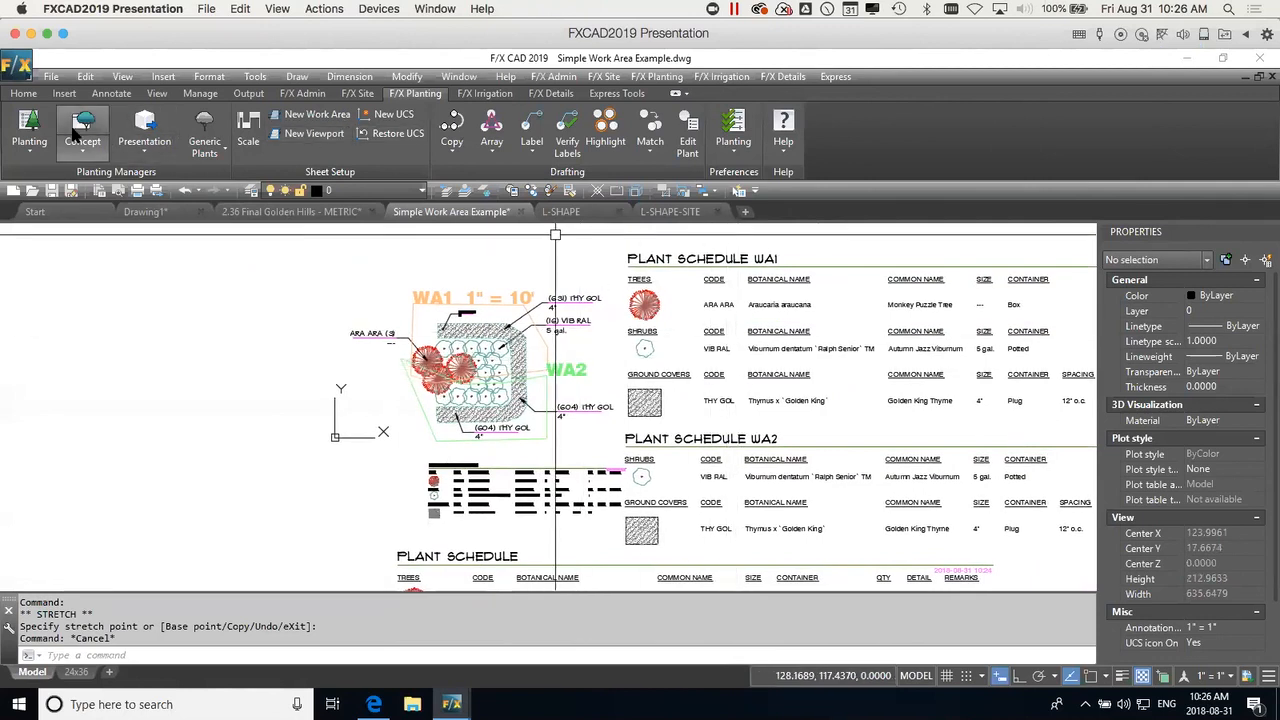
left_click(29, 128)
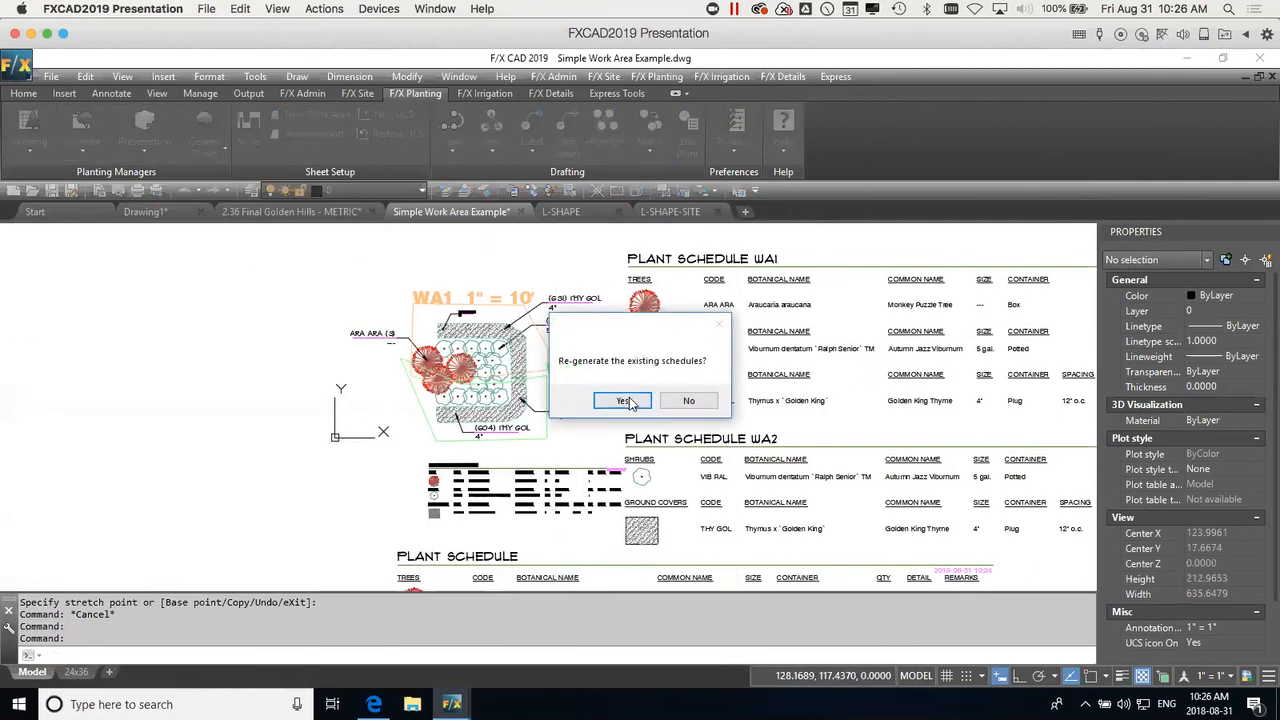
left_click(626, 402)
left_click(768, 336)
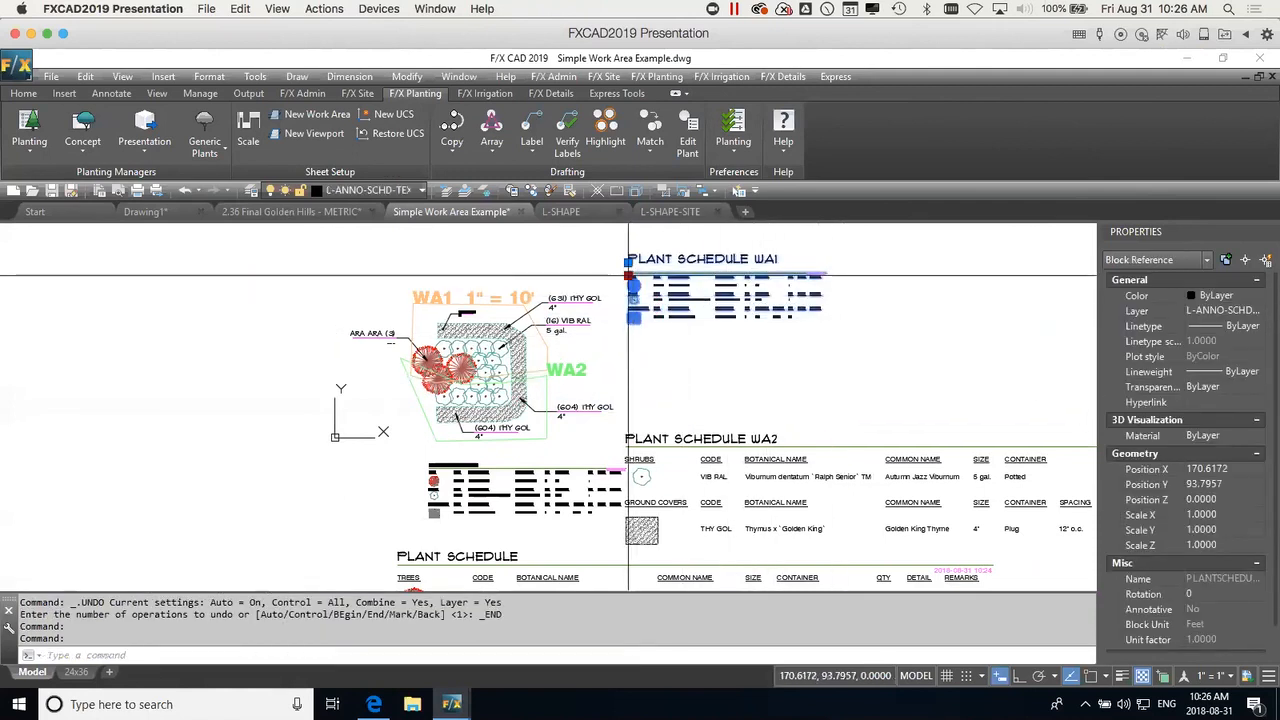
Move the re-generated WA1 schedule down closer to the WA2 schedule and erase it.
left_click(628, 276)
left_click(636, 370)
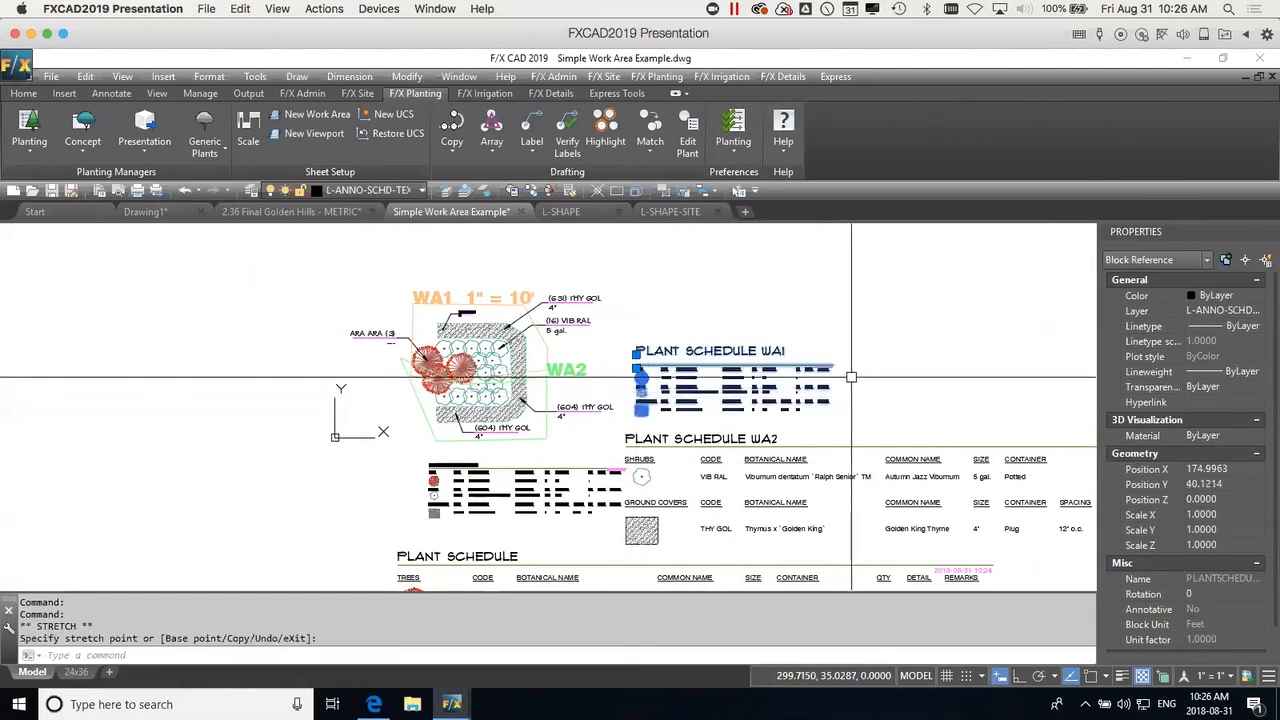
key("Delete")
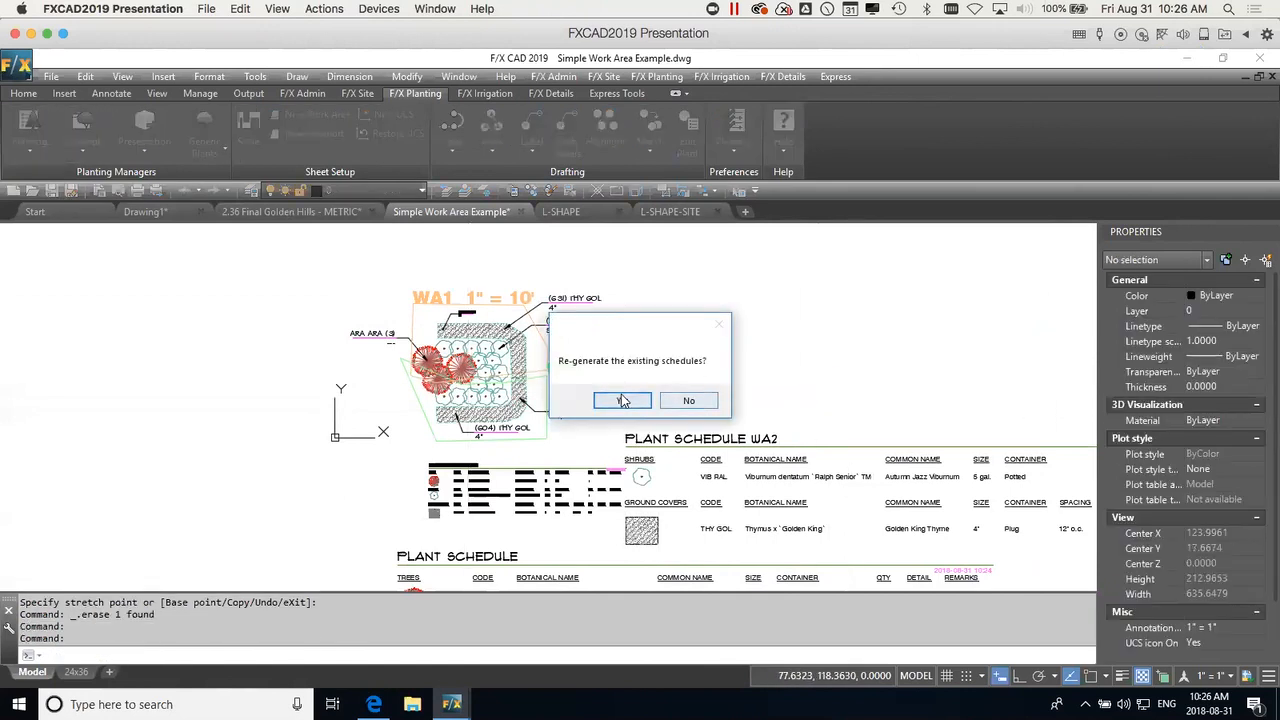
Re-generate the small WA1 schedule directly below the plan and the WA2 schedule to reflect the adjusted boundary.
left_click(622, 401)
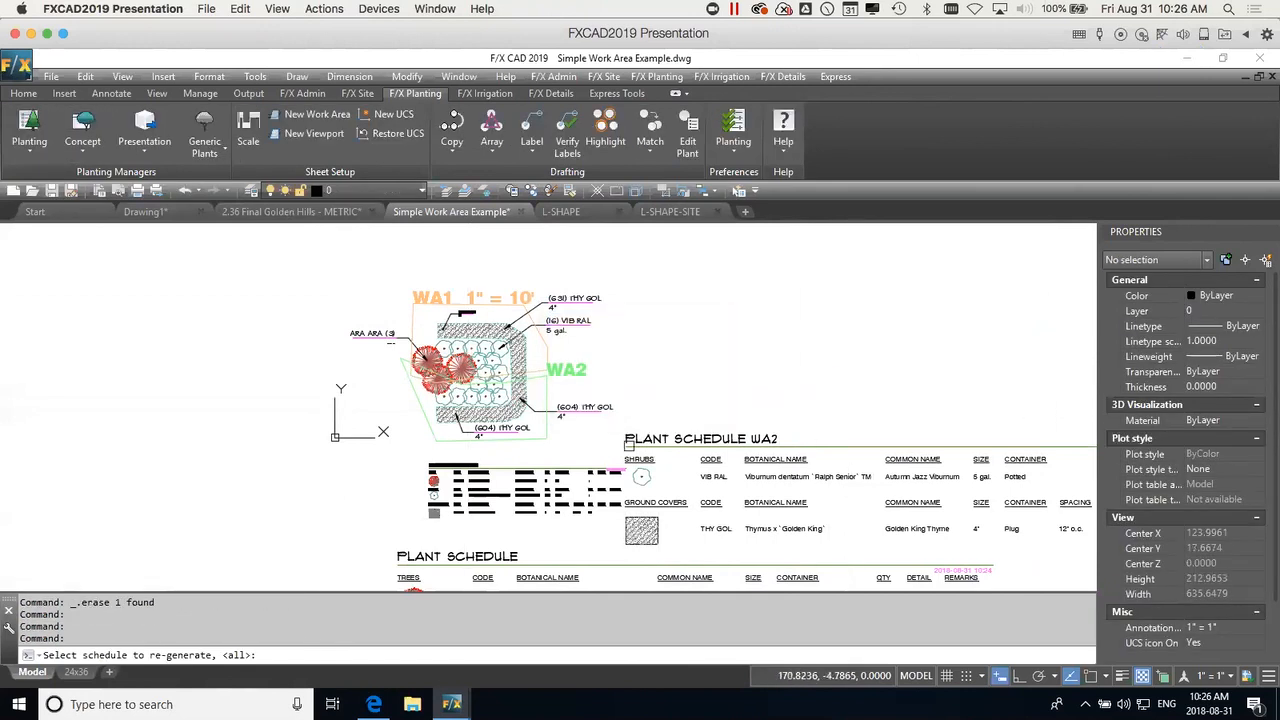
left_click(603, 487)
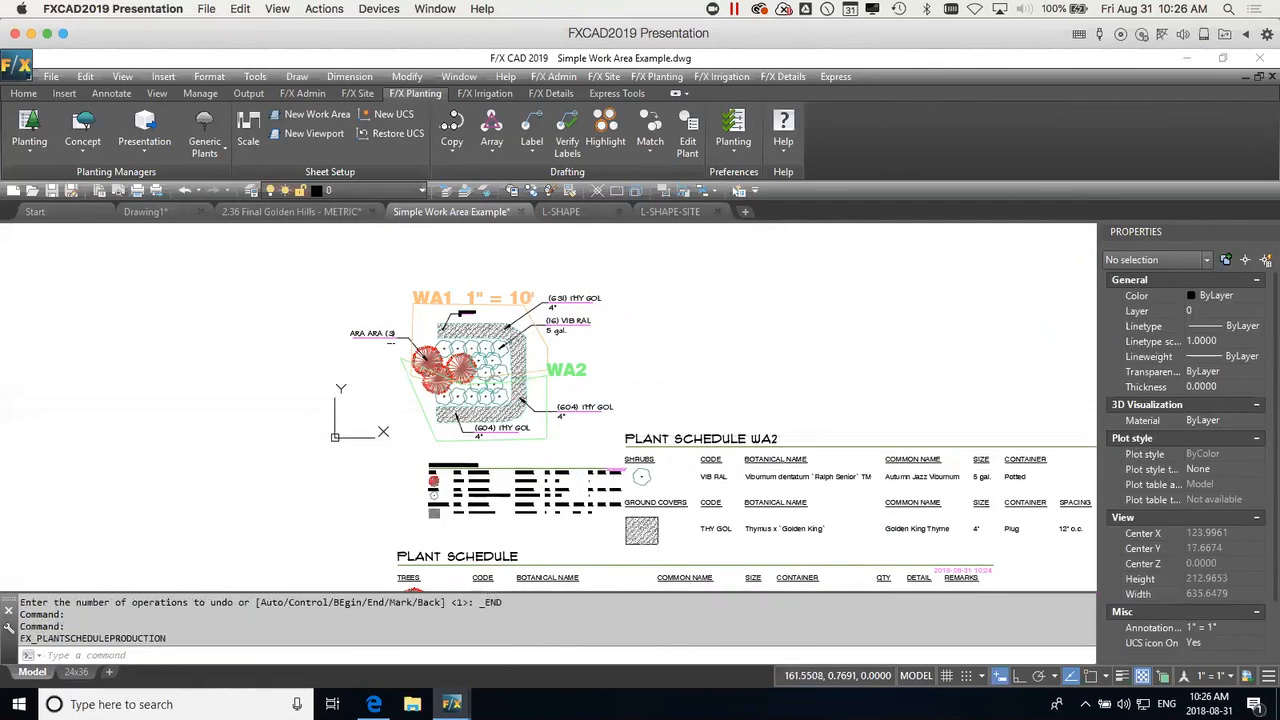
left_click(622, 401)
left_click(648, 447)
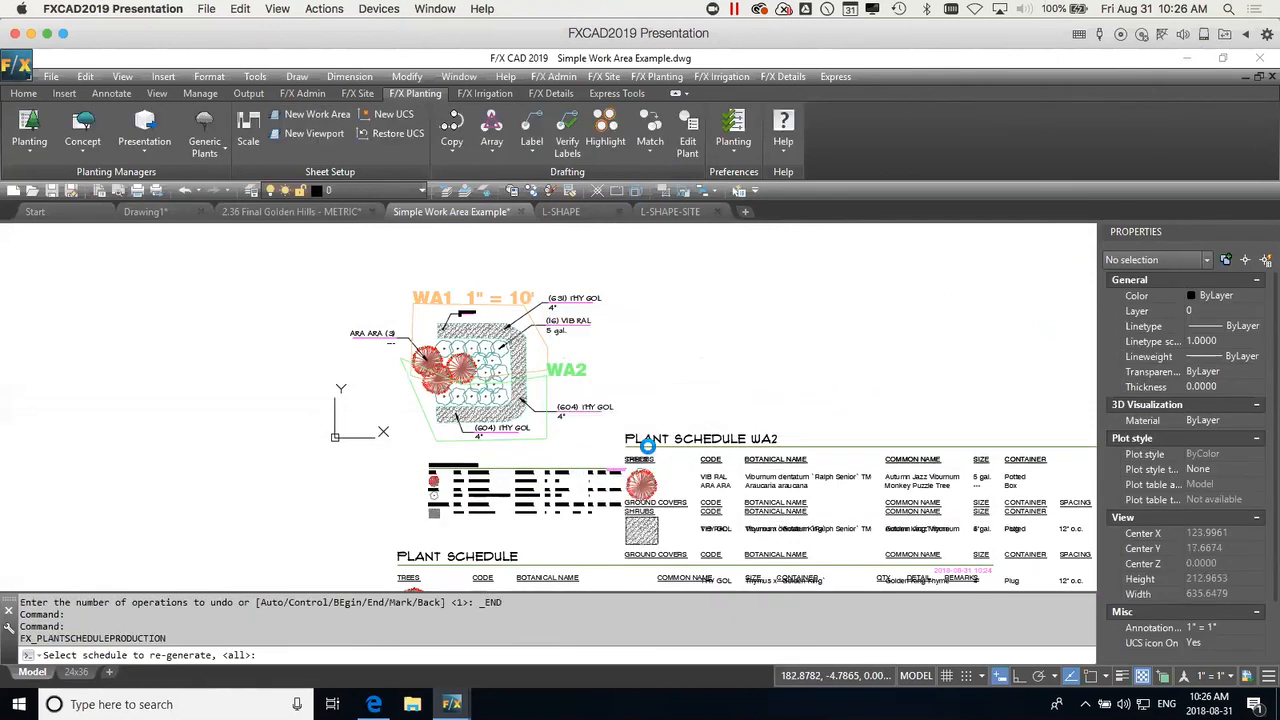
Move the WA2 schedule up beside the plan so it clears the entire-drawing schedule, and deselect it.
middle_click_drag(665, 447, 666, 430)
left_click(717, 443)
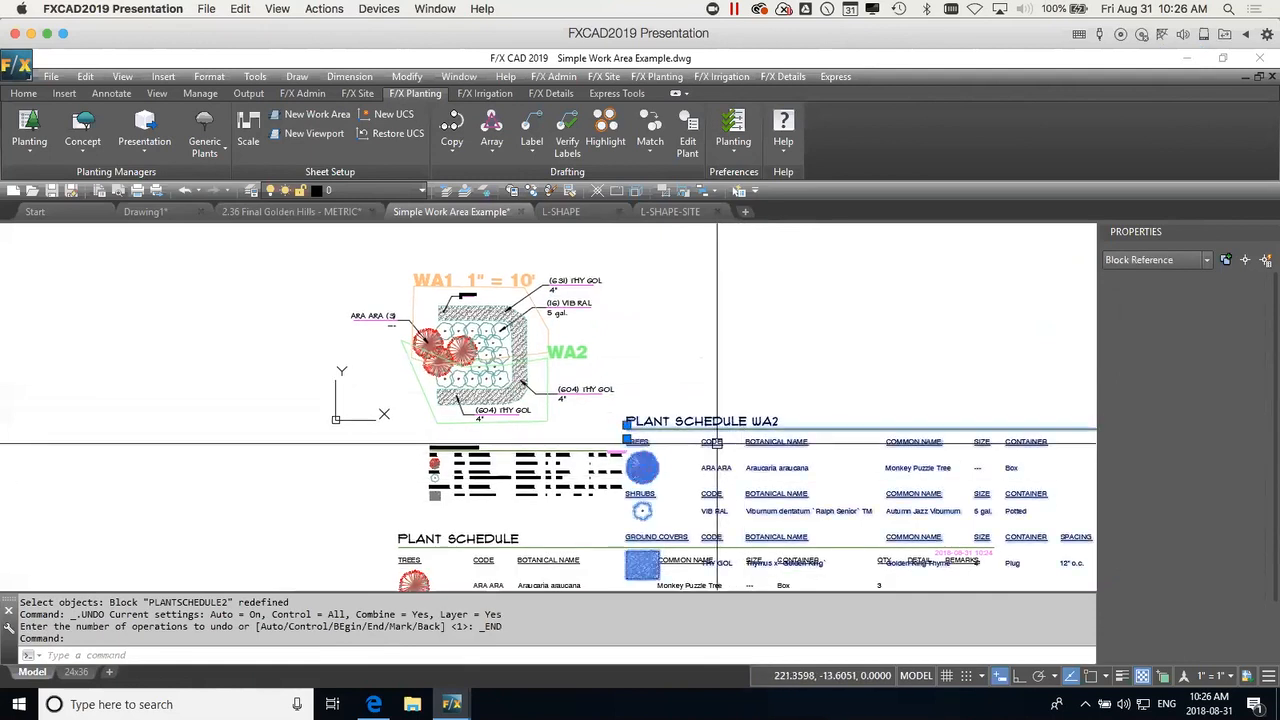
left_click(627, 438)
left_click(651, 357)
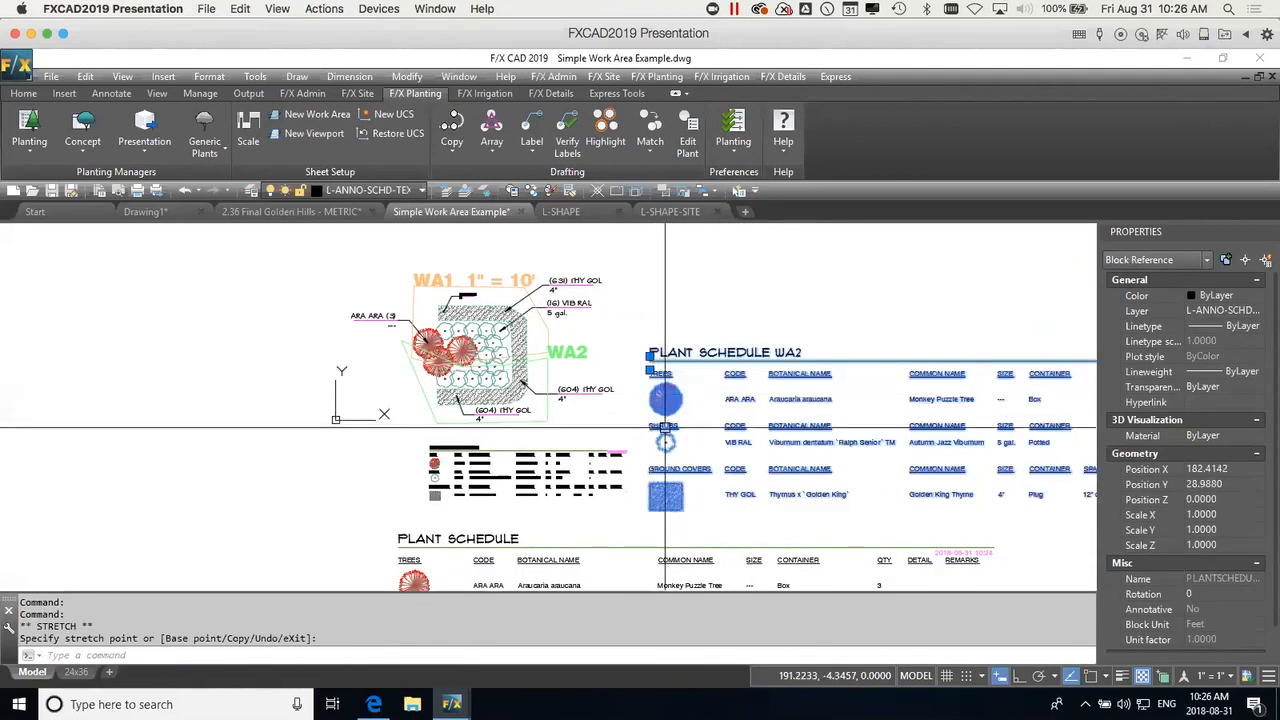
key("Escape")
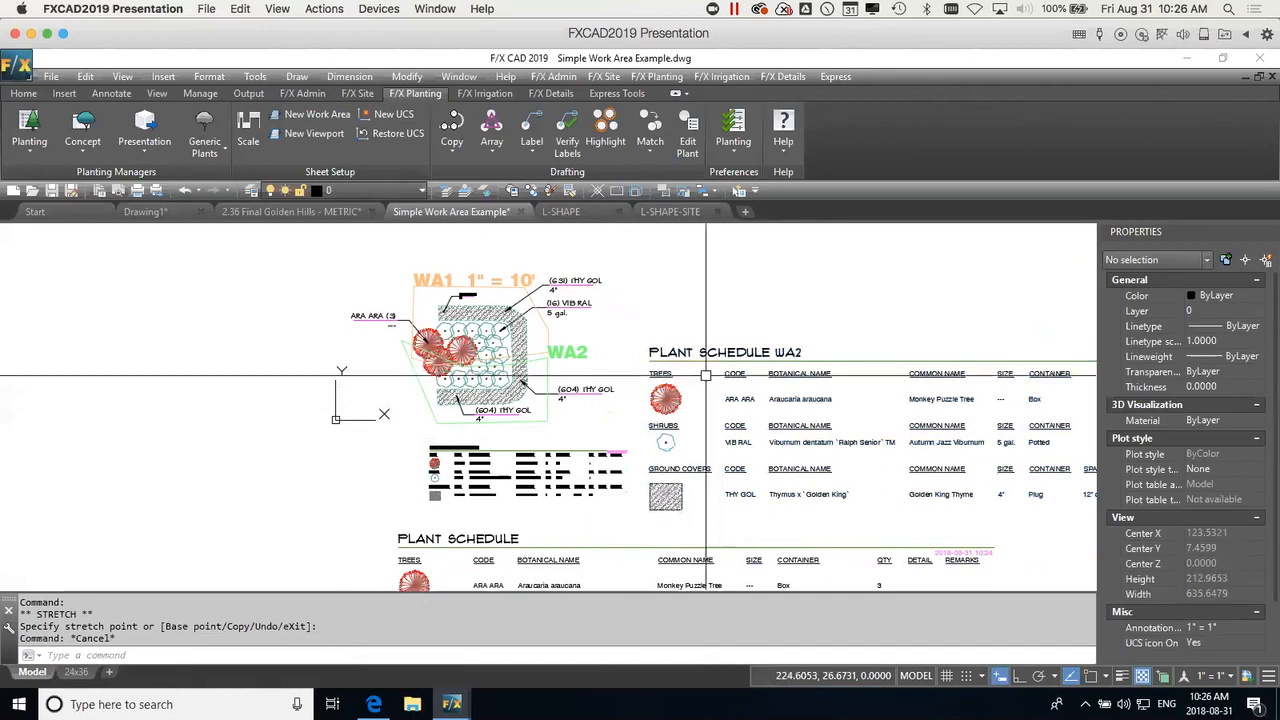
Examine the plant quantities in the WA2 and WA1 schedules and compare them with the area boundaries on the plan.
middle_click_drag(1041, 410, 928, 397)
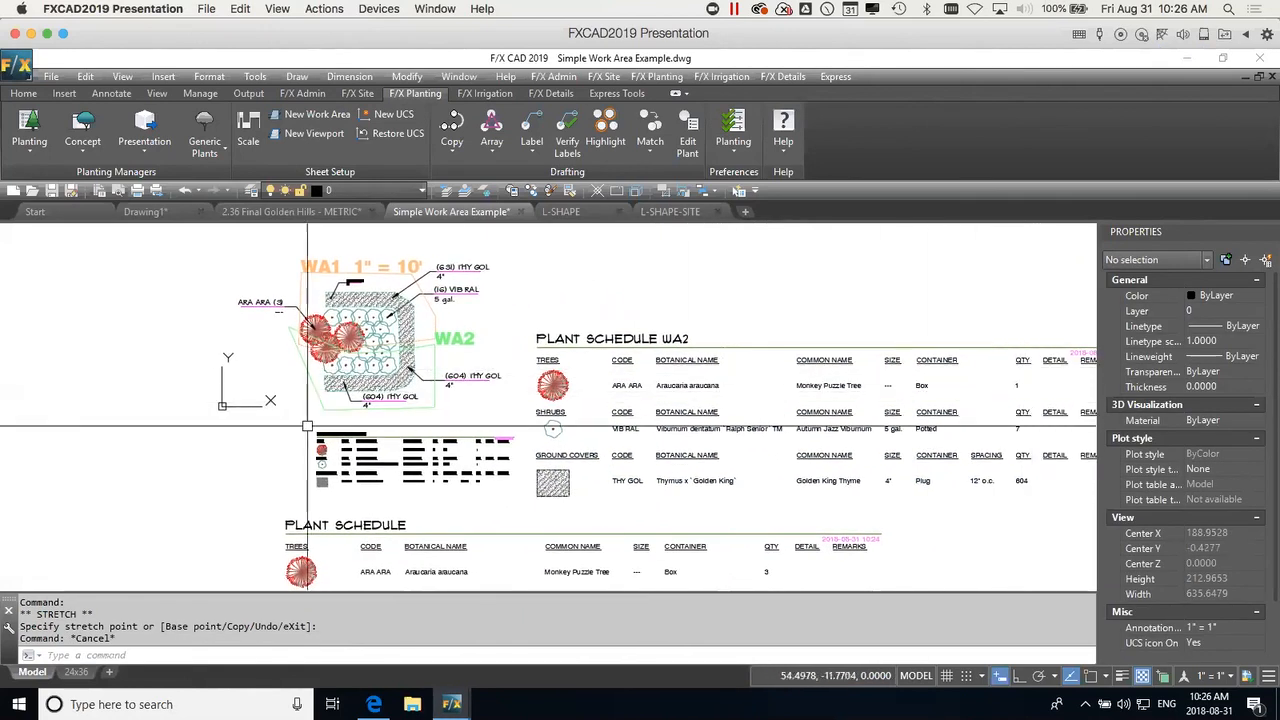
scroll(622, 416, "up", 4)
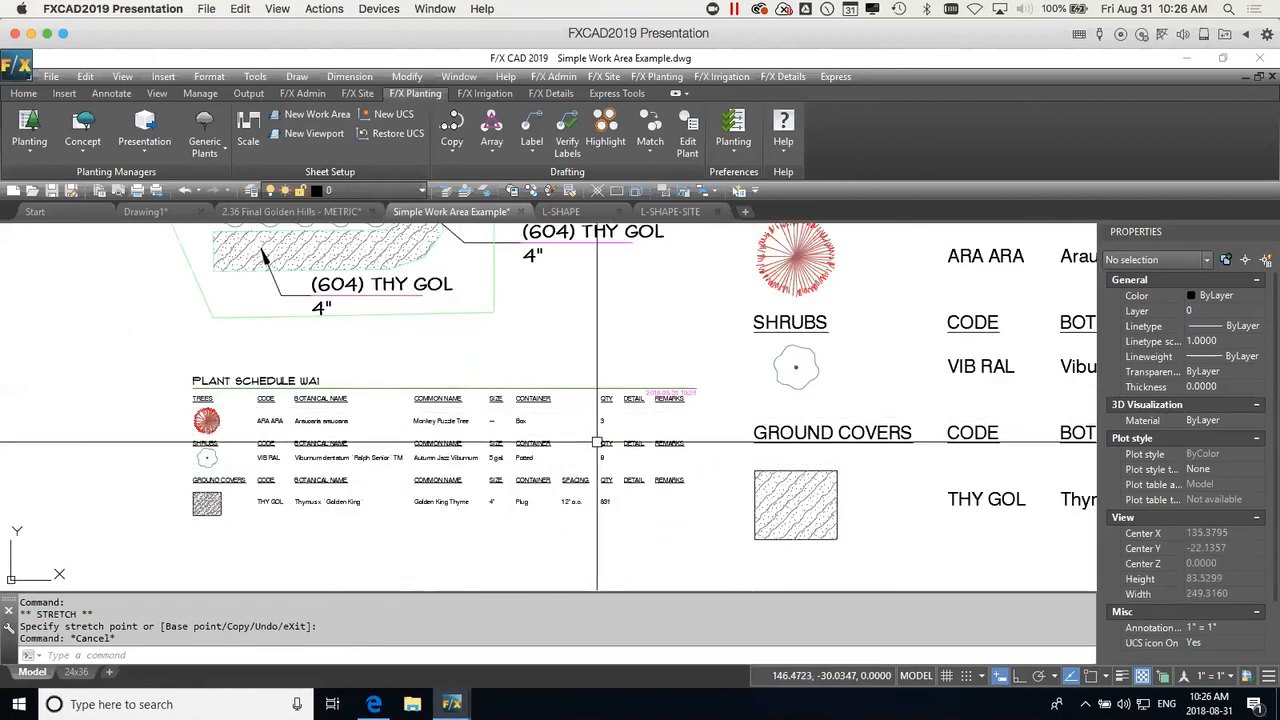
scroll(597, 440, "down", 2)
mouse_move(661, 440)
middle_mouse_down()
mouse_move(696, 480)
mouse_move(616, 500)
mouse_move(603, 483)
middle_mouse_up()
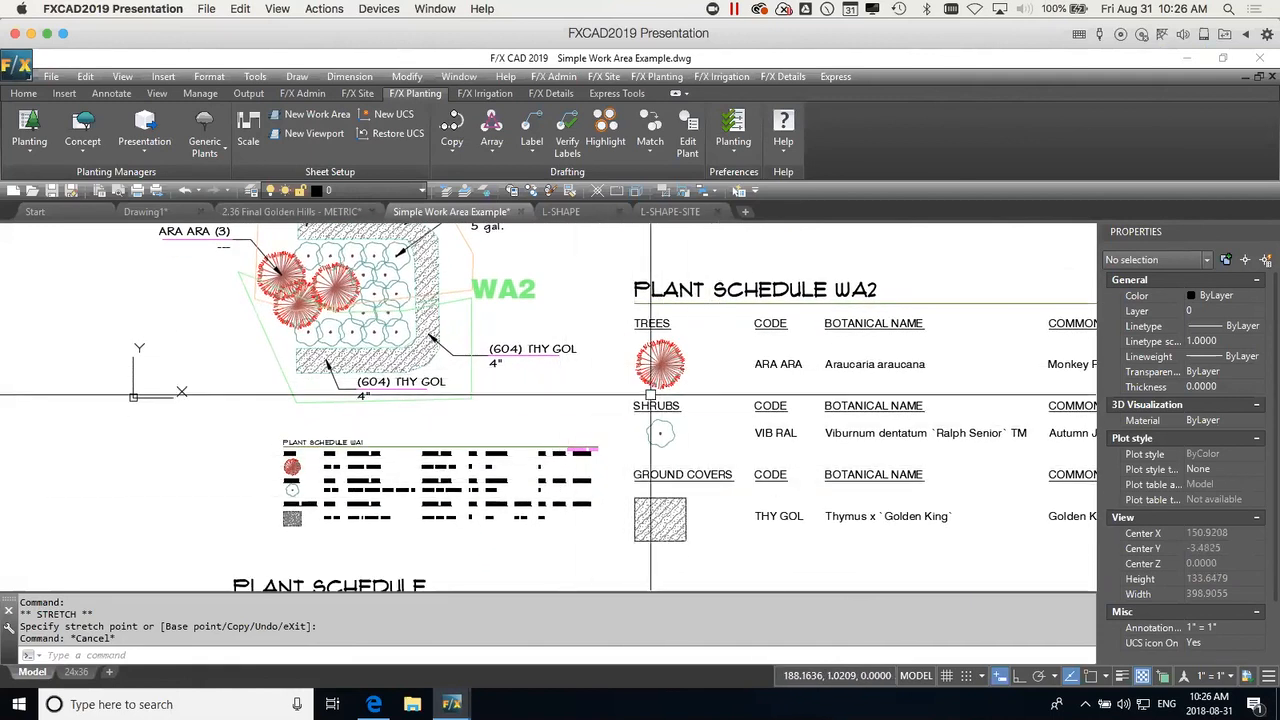
middle_click_drag(342, 341, 455, 390)
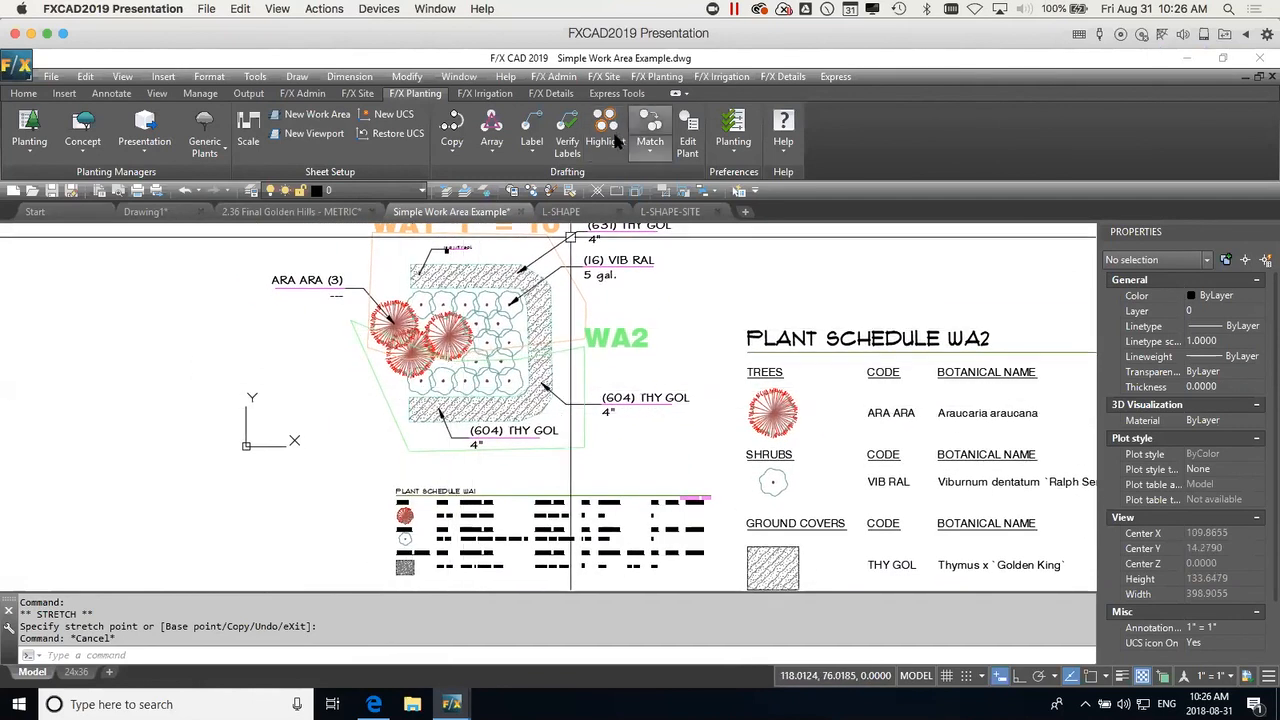
Highlight the ARA ARA trees in WA2 and WA1 and keep the yellow highlight on the plan.
scroll(400, 350, "up", 3)
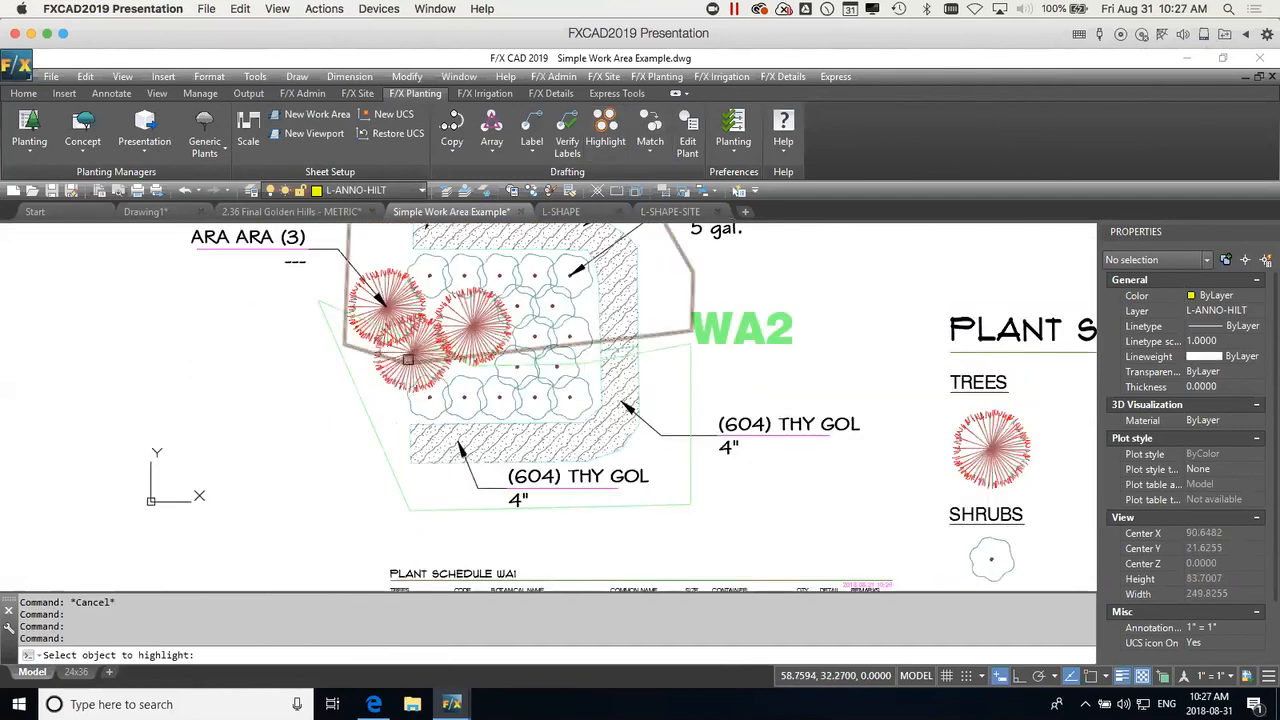
left_click(409, 355)
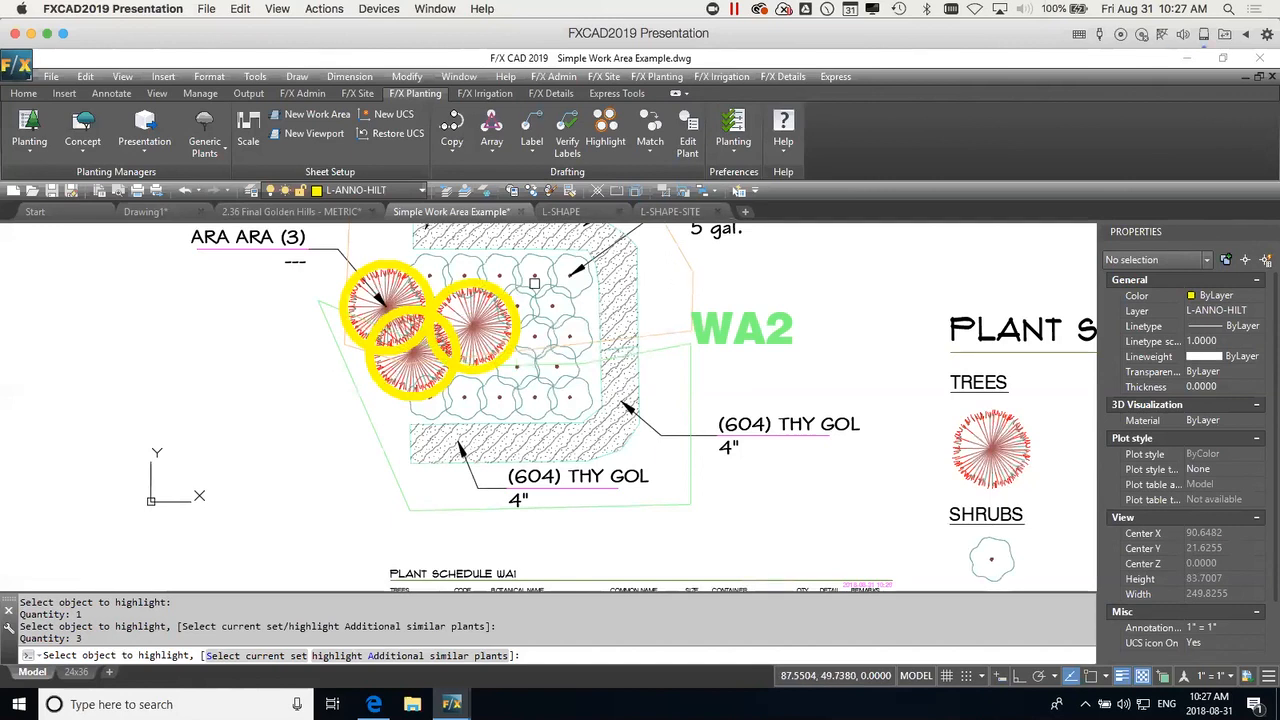
key("Return")
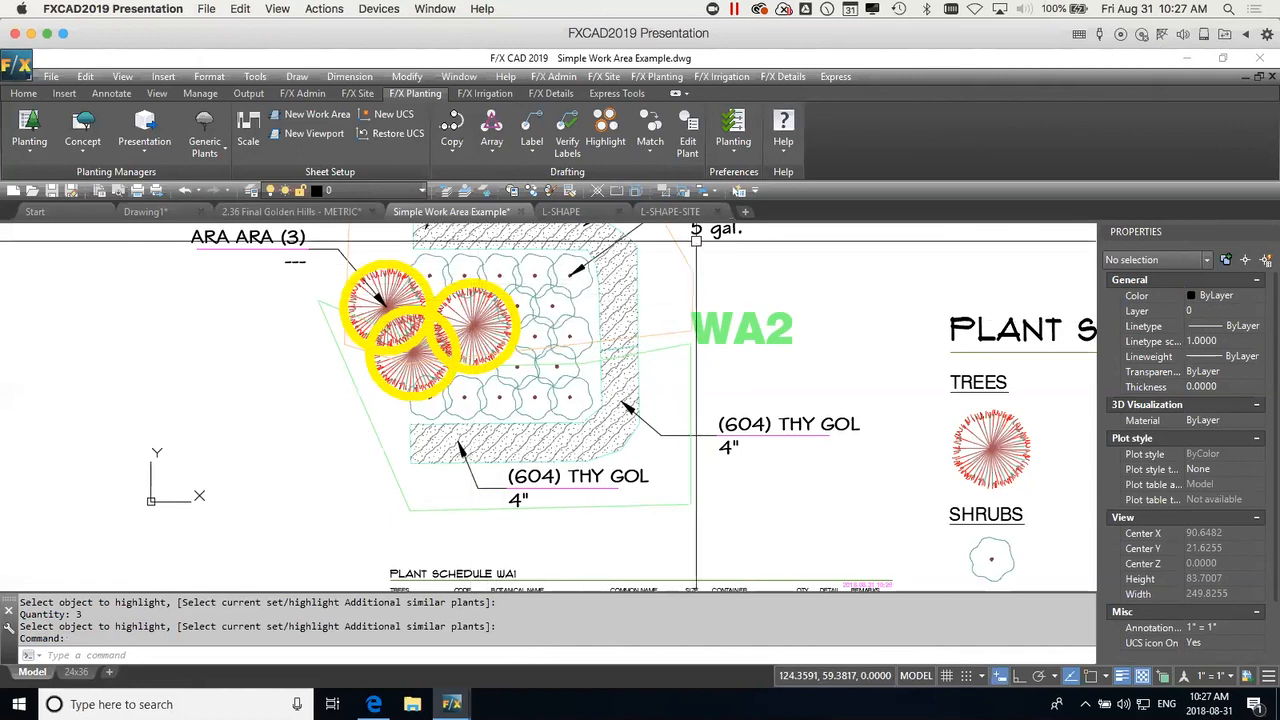
middle_click_drag(724, 269, 730, 359)
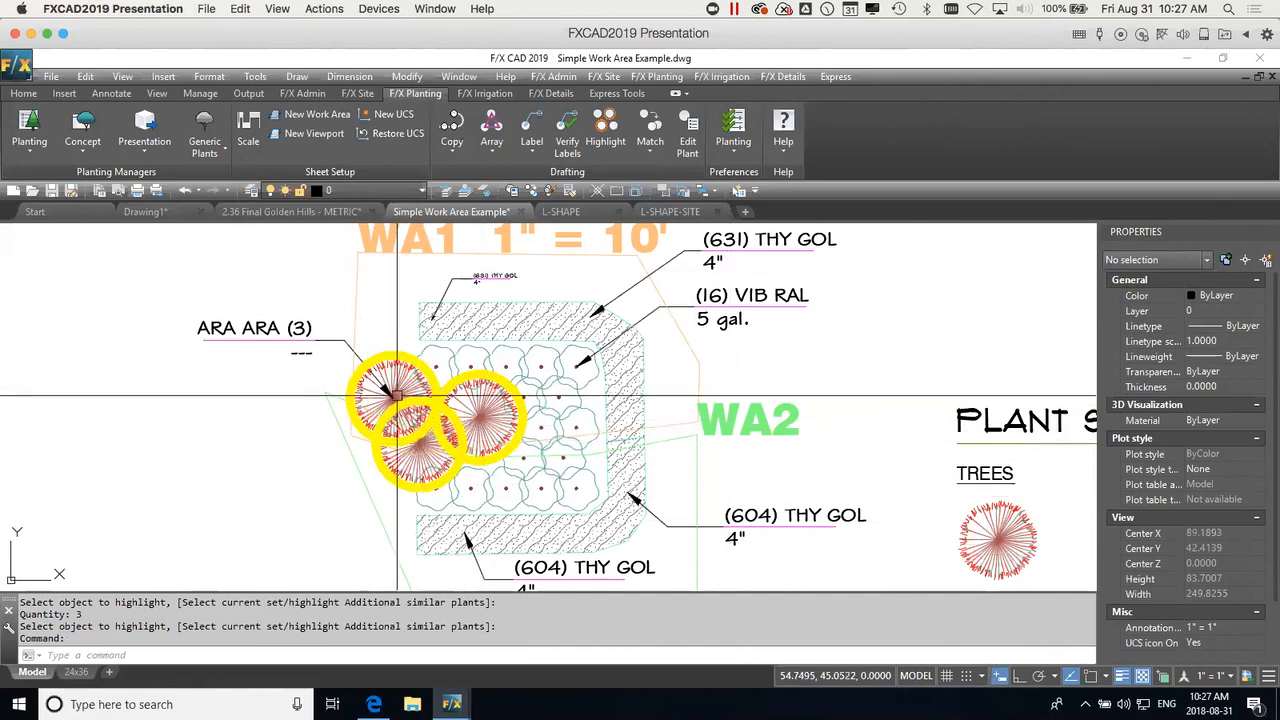
Copy a VIB RAL shrub from the plan into the empty space beyond the WA2 schedule.
scroll(501, 562, "down", 2)
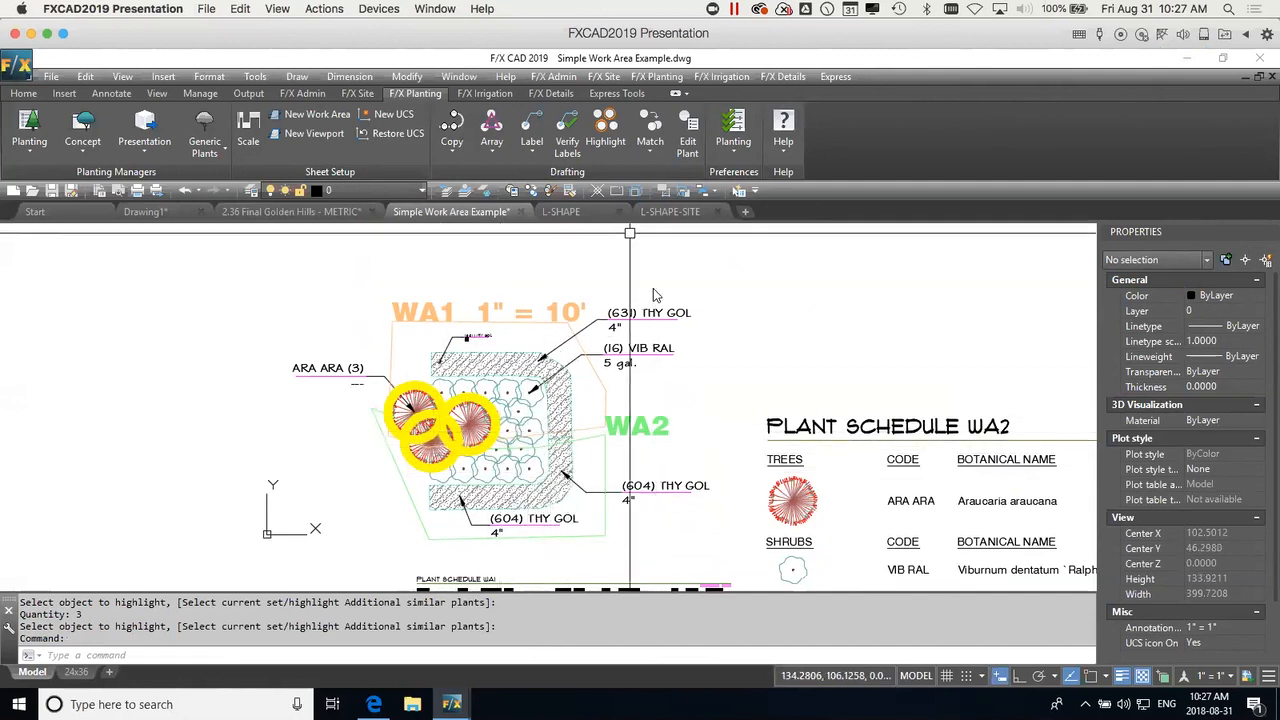
scroll(598, 295, "down", 4)
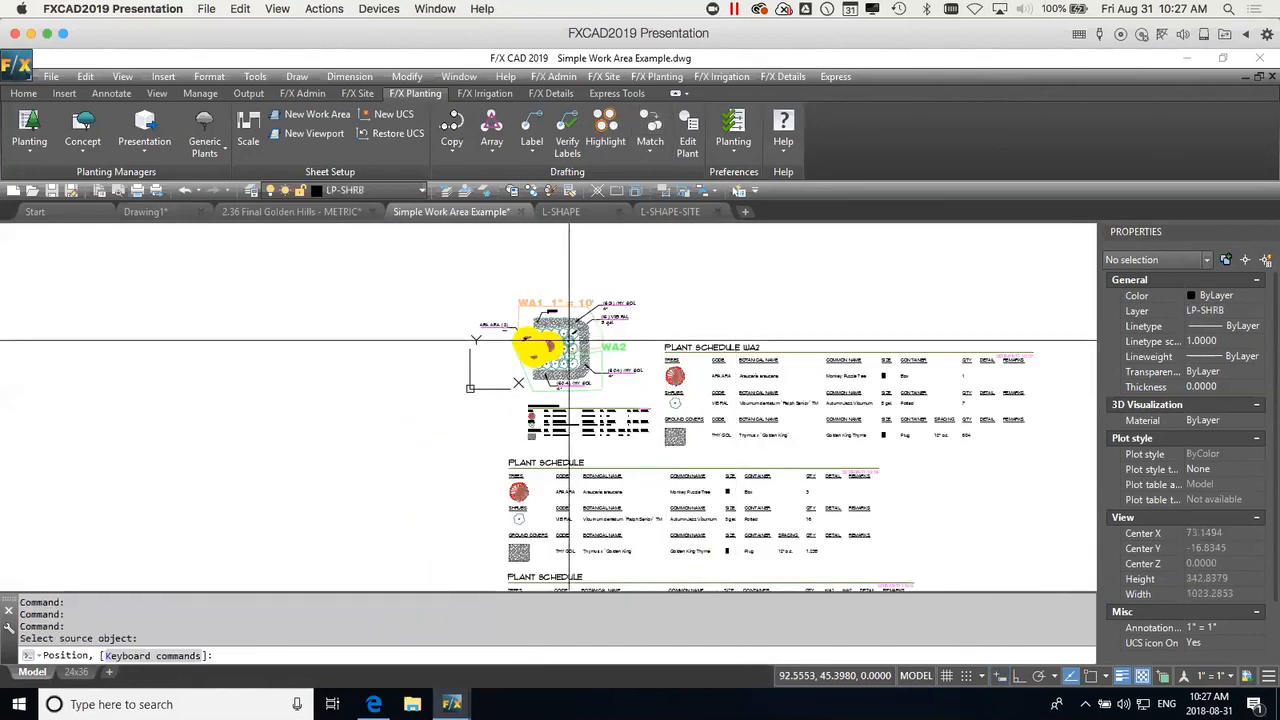
scroll(663, 358, "down", 2)
middle_click_drag(840, 367, 510, 380)
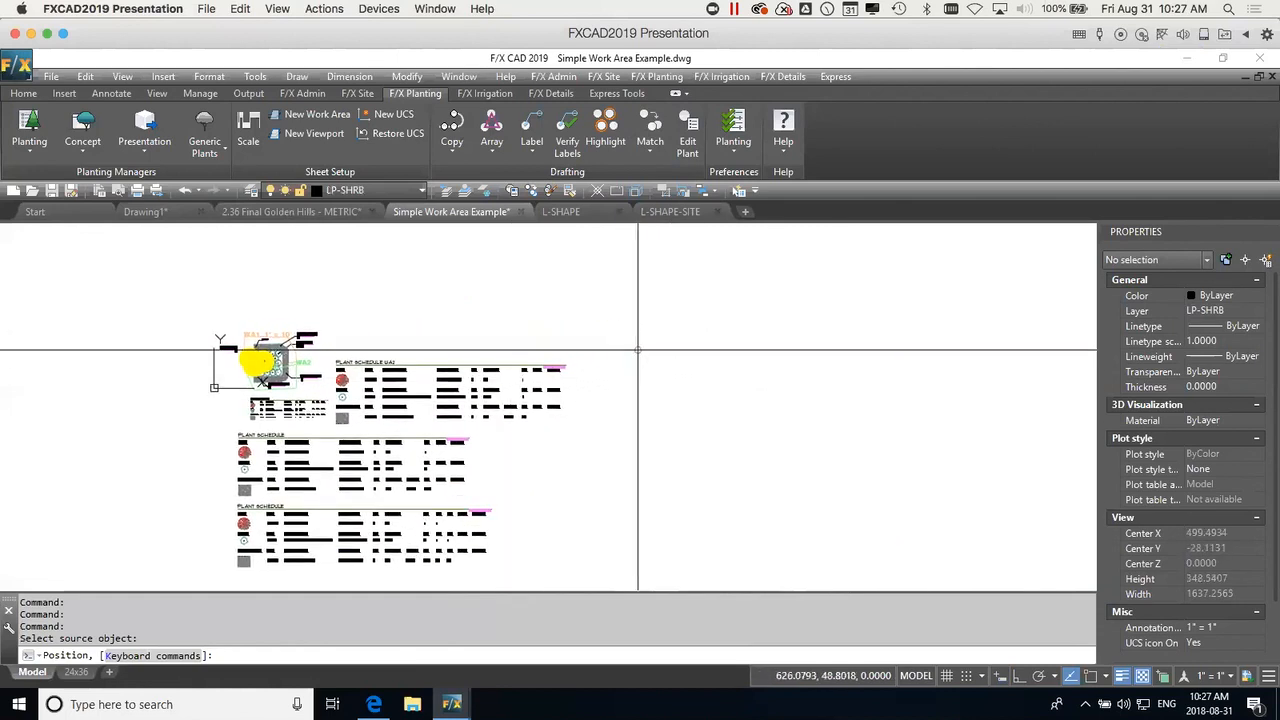
key("Escape")
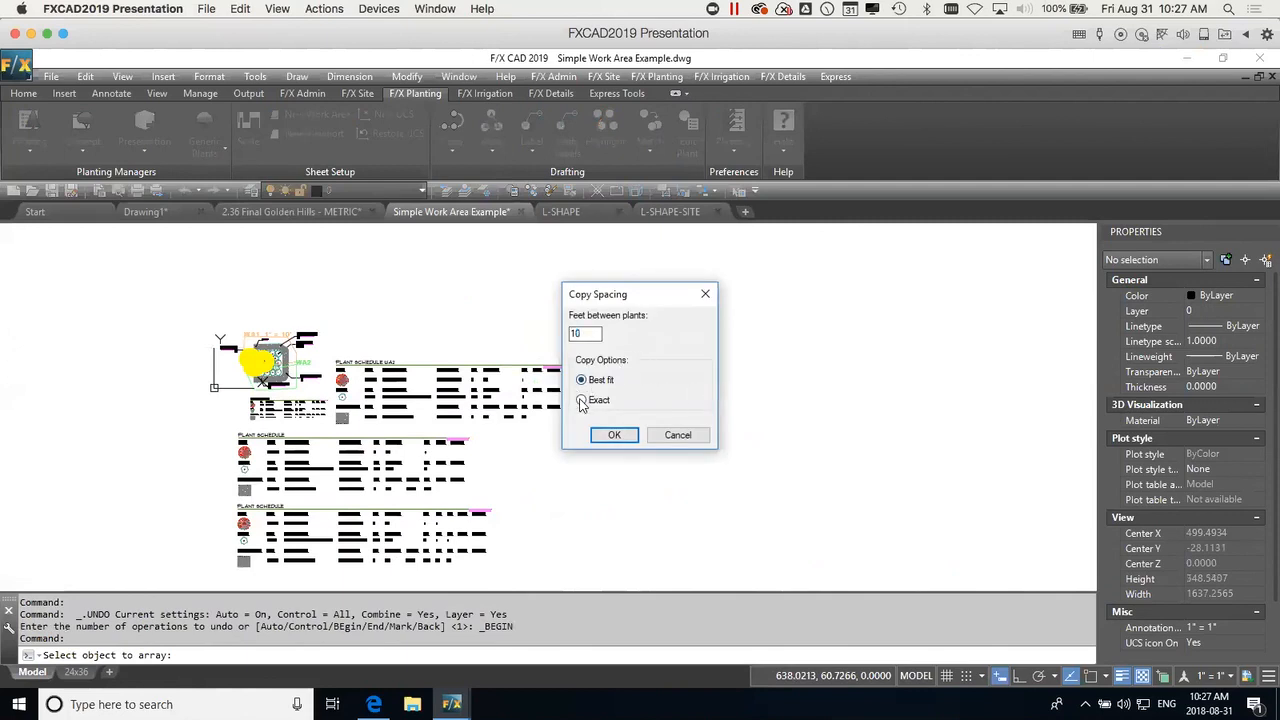
Array the copied VIB RAL shrub across a roughly square block with 10 feet between plants.
left_click(614, 436)
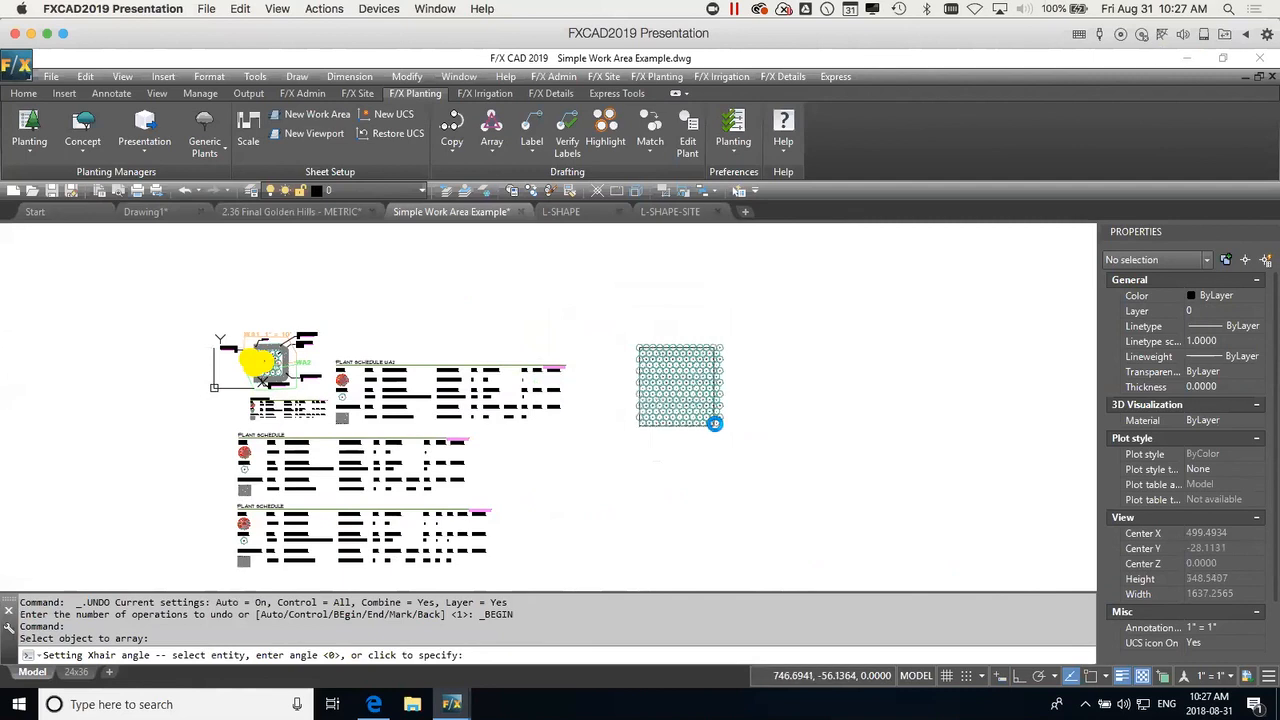
scroll(717, 395, "up", 6)
mouse_move(800, 414)
middle_mouse_down()
mouse_move(782, 462)
mouse_move(722, 460)
middle_mouse_up()
scroll(782, 462, "down", 2)
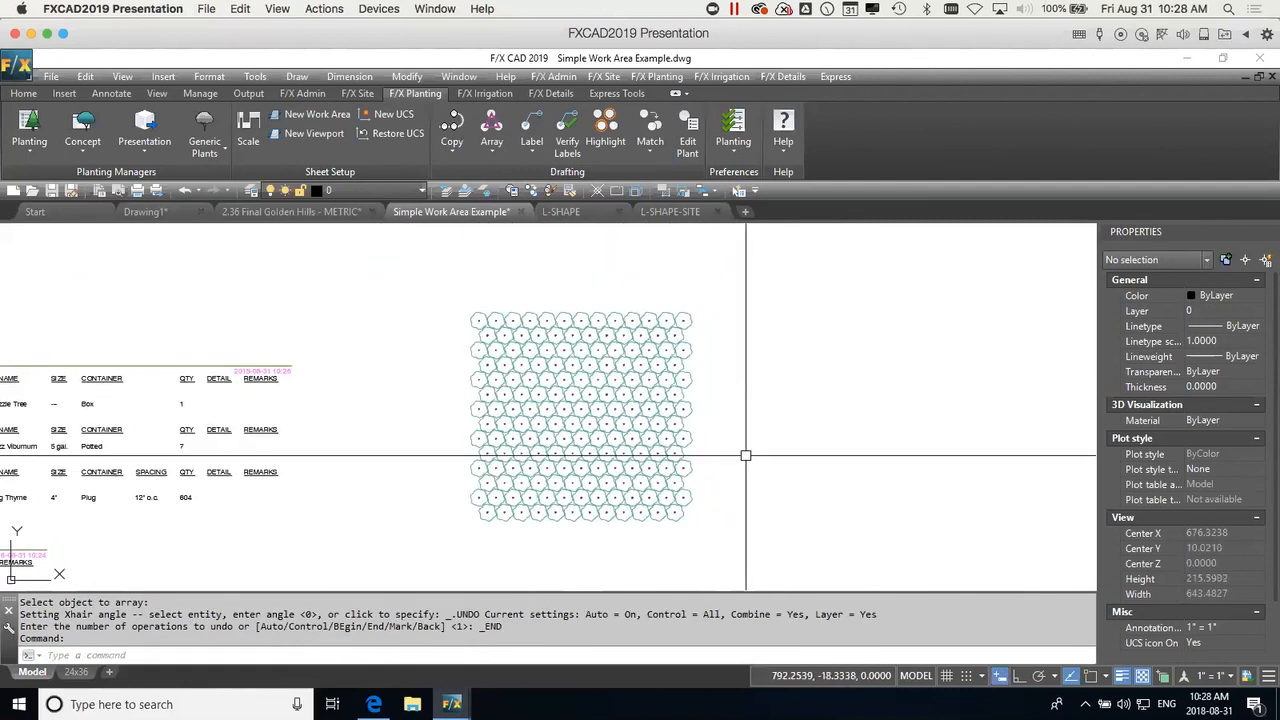
Create a new work area titled WA3 with a rectangular boundary around the whole shrub array.
left_click(316, 116)
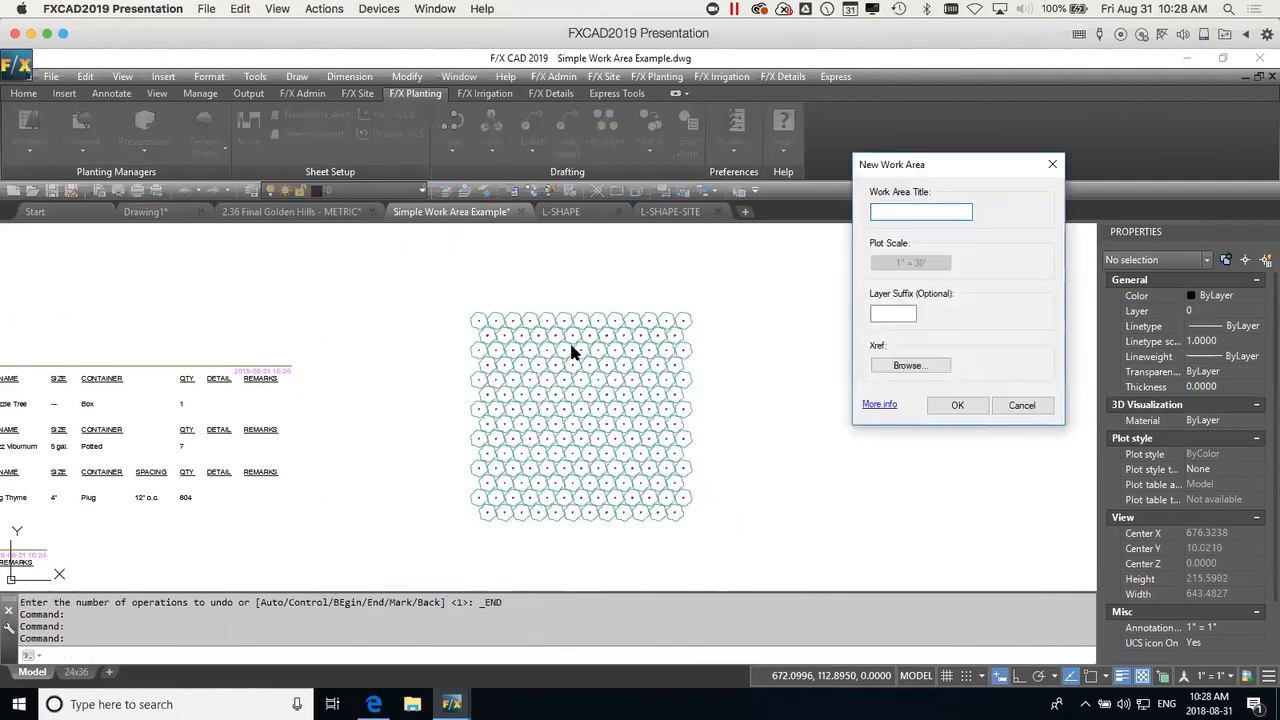
left_click(957, 405)
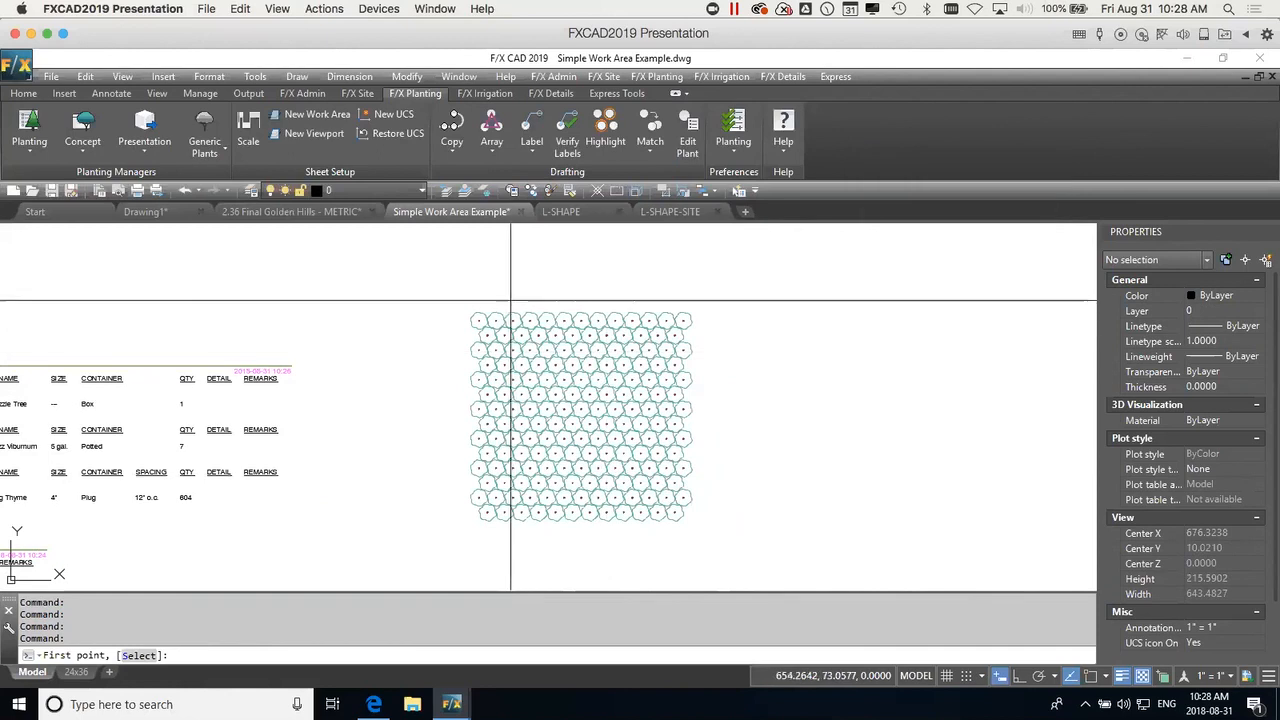
left_click(699, 296)
left_click(701, 535)
left_click(443, 535)
key("Return")
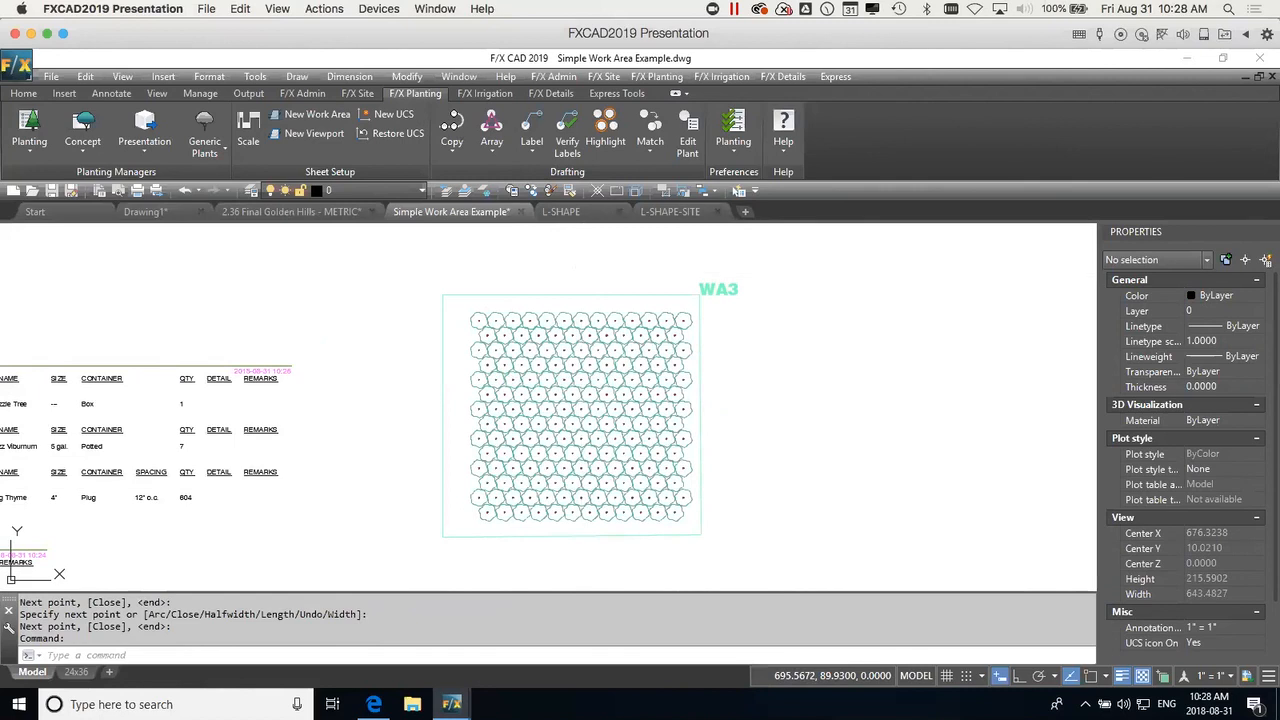
Create another work area titled WA4 with a smaller rectangular boundary nested inside WA3 over the middle of the shrub array.
key("Return")
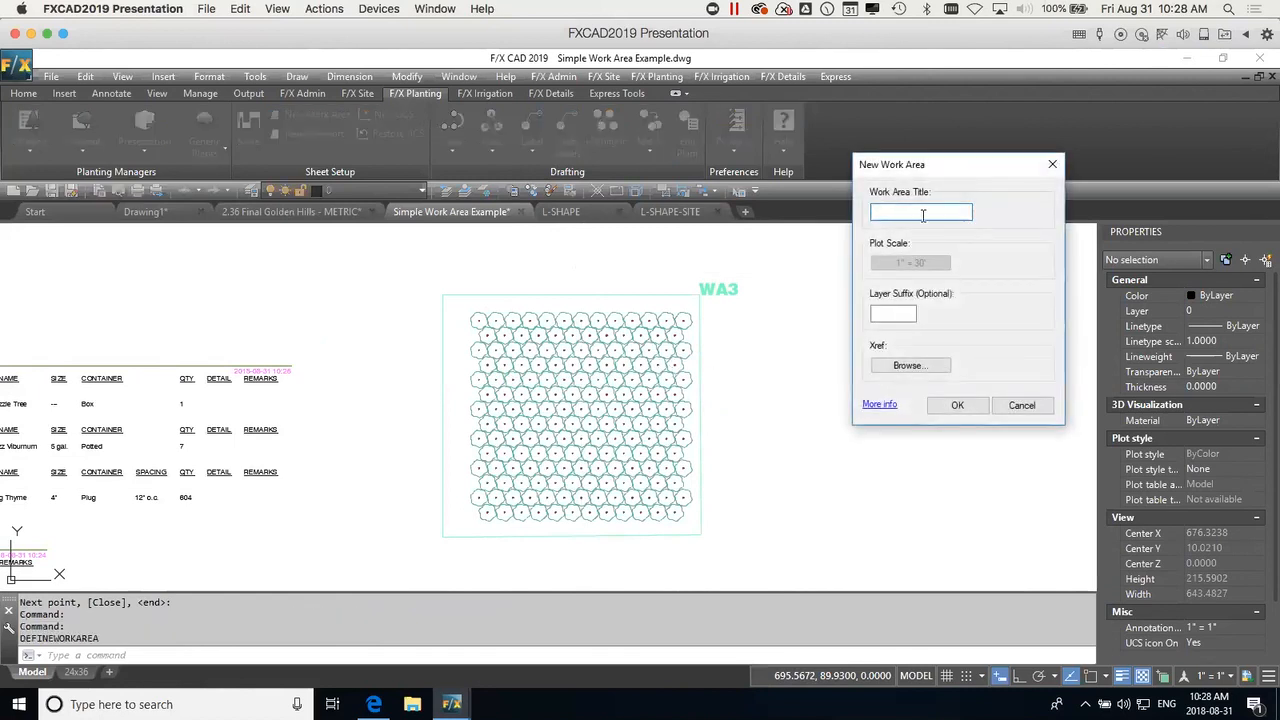
left_click_drag(975, 175, 915, 218)
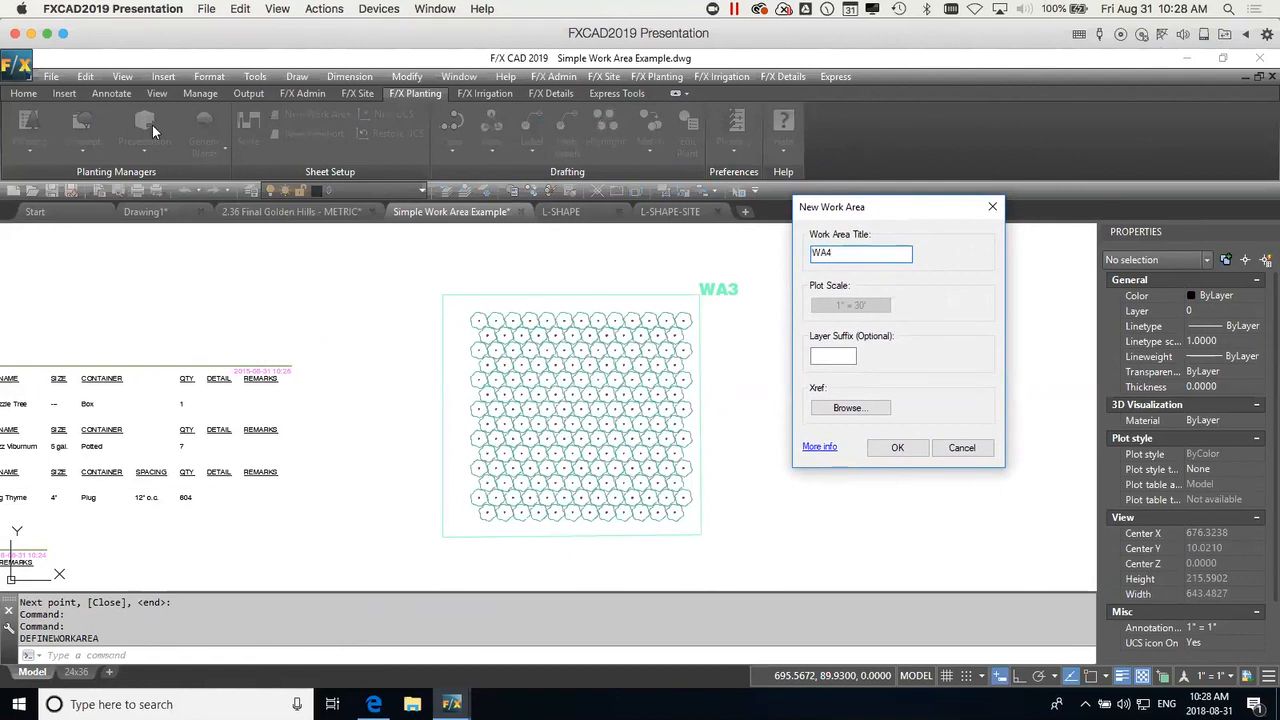
left_click(914, 449)
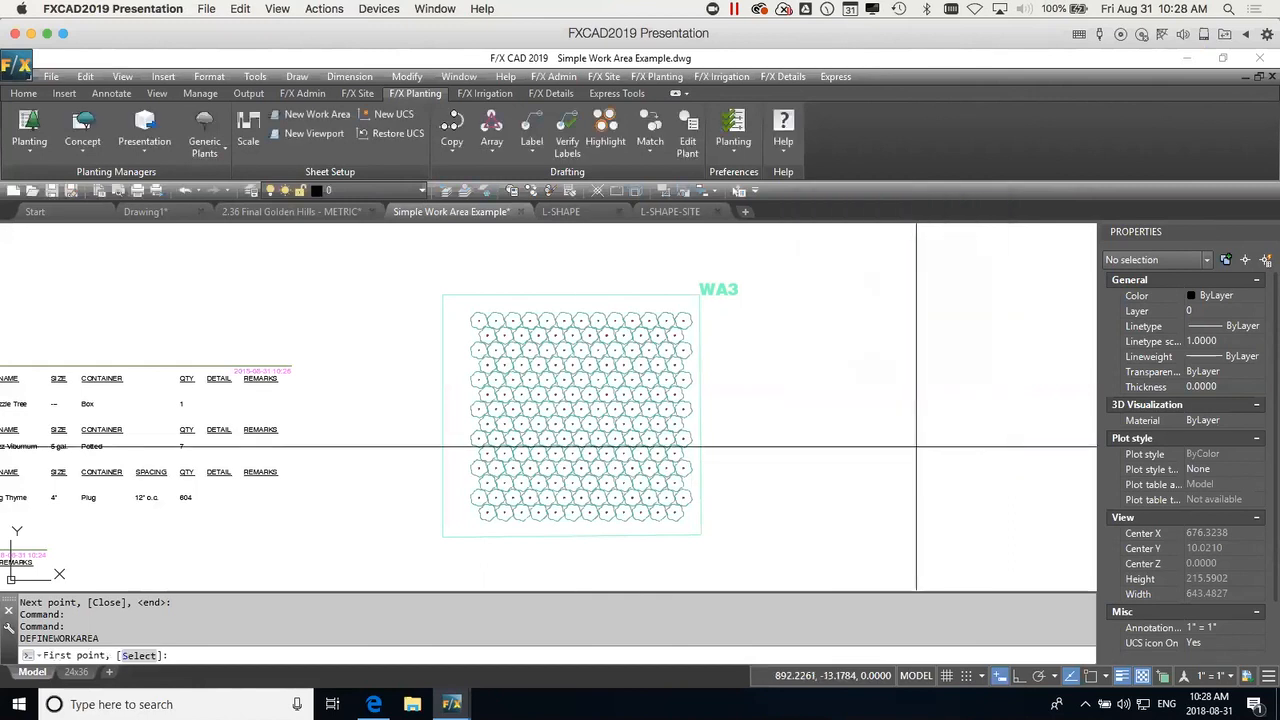
left_click(637, 373)
left_click(637, 475)
left_click(530, 476)
left_click(530, 373)
key("Return")
scroll(760, 400, "down", 3)
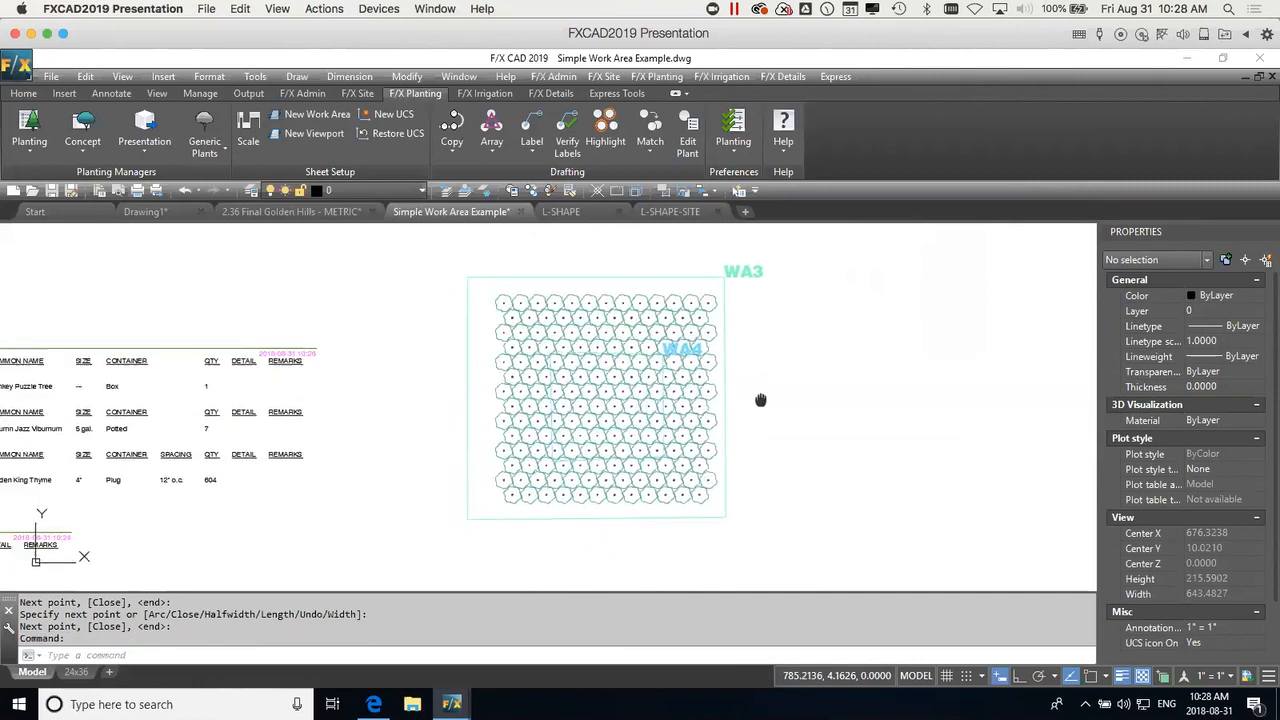
Highlight the VIB RAL shrubs by picking one in WA3 outside the WA4 boundary, and end the highlighting.
scroll(834, 400, "up", 3)
middle_click_drag(892, 467, 848, 473)
left_click(607, 125)
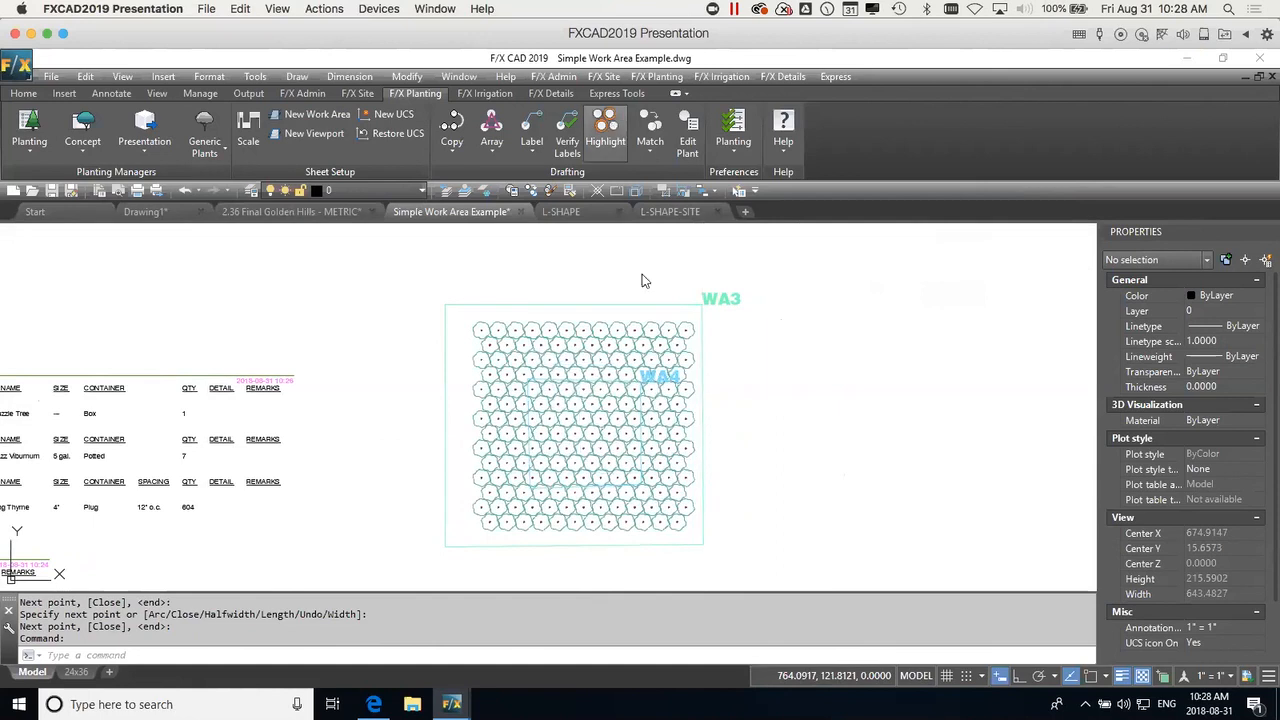
left_click(686, 327)
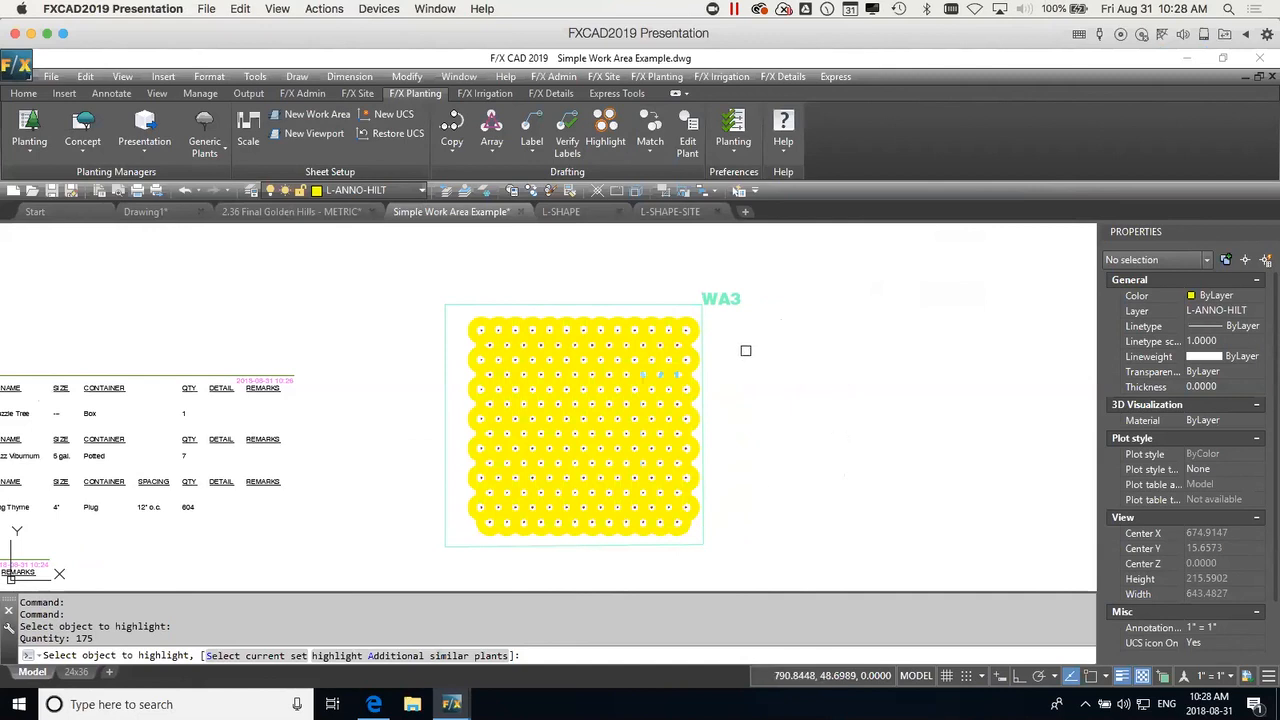
key("Return")
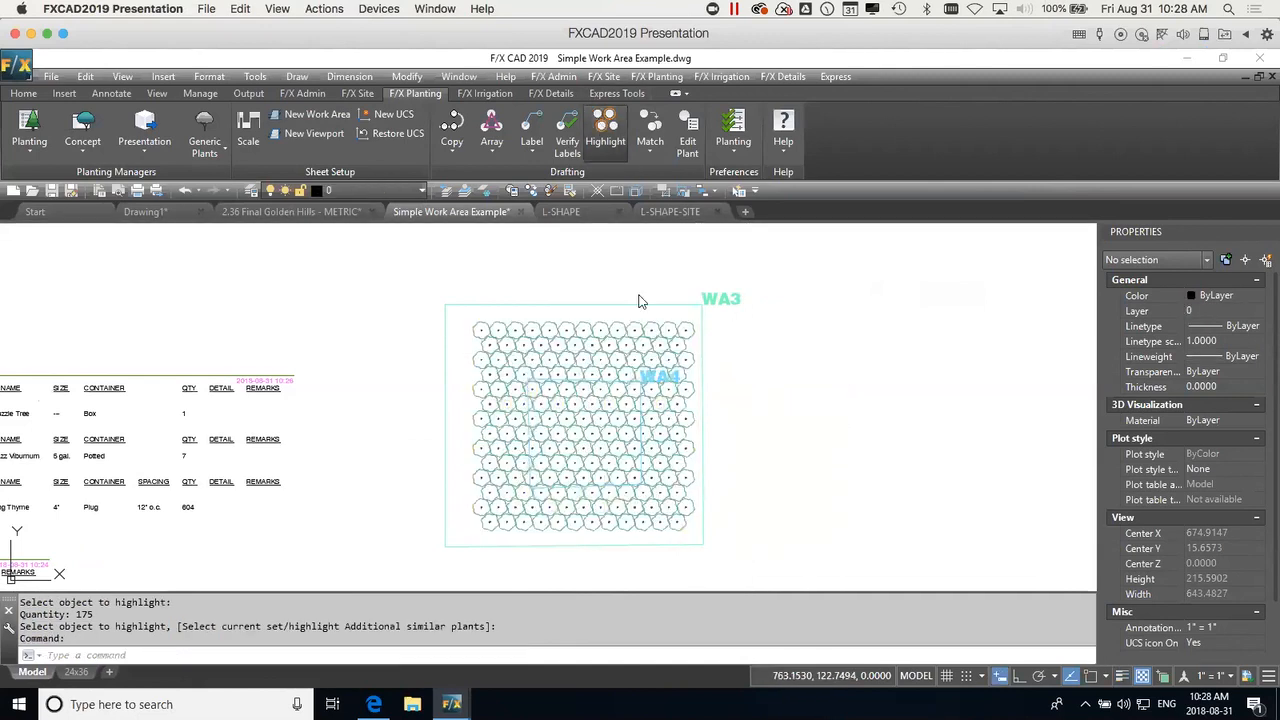
Highlight the VIB RAL shrubs in WA4 by picking one inside its boundary, and end the highlighting.
left_click(616, 418)
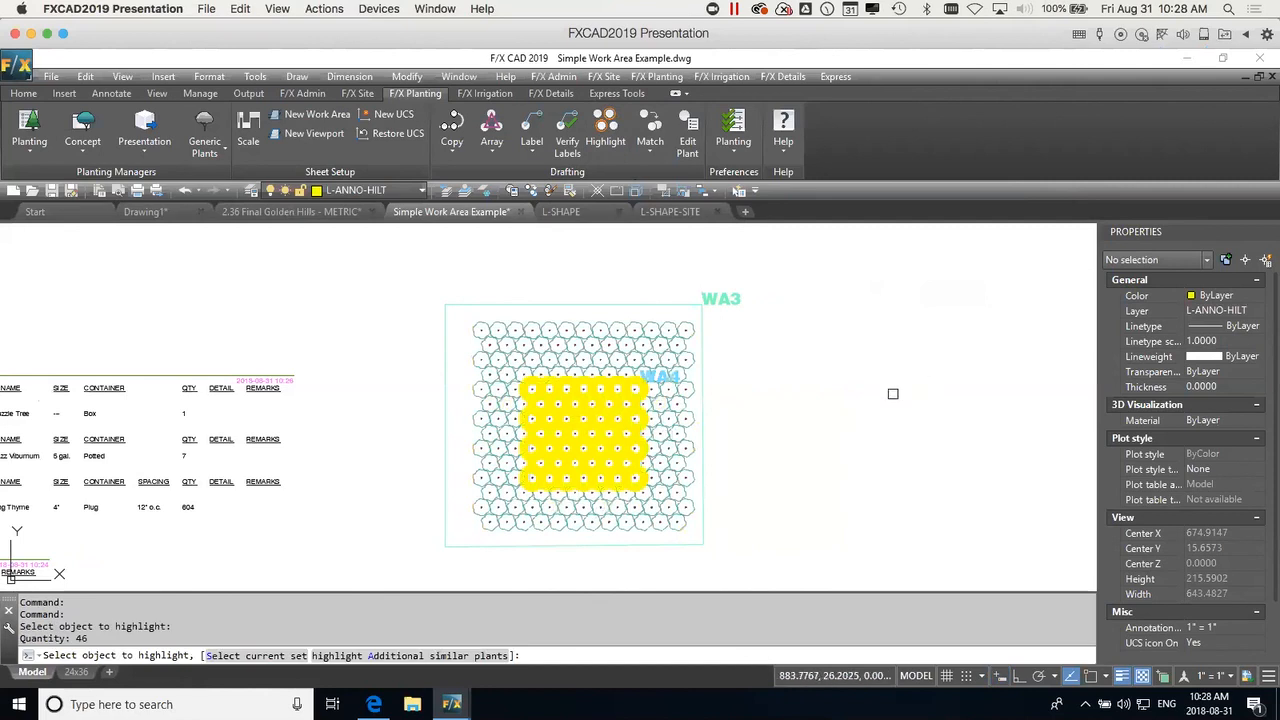
key("Return")
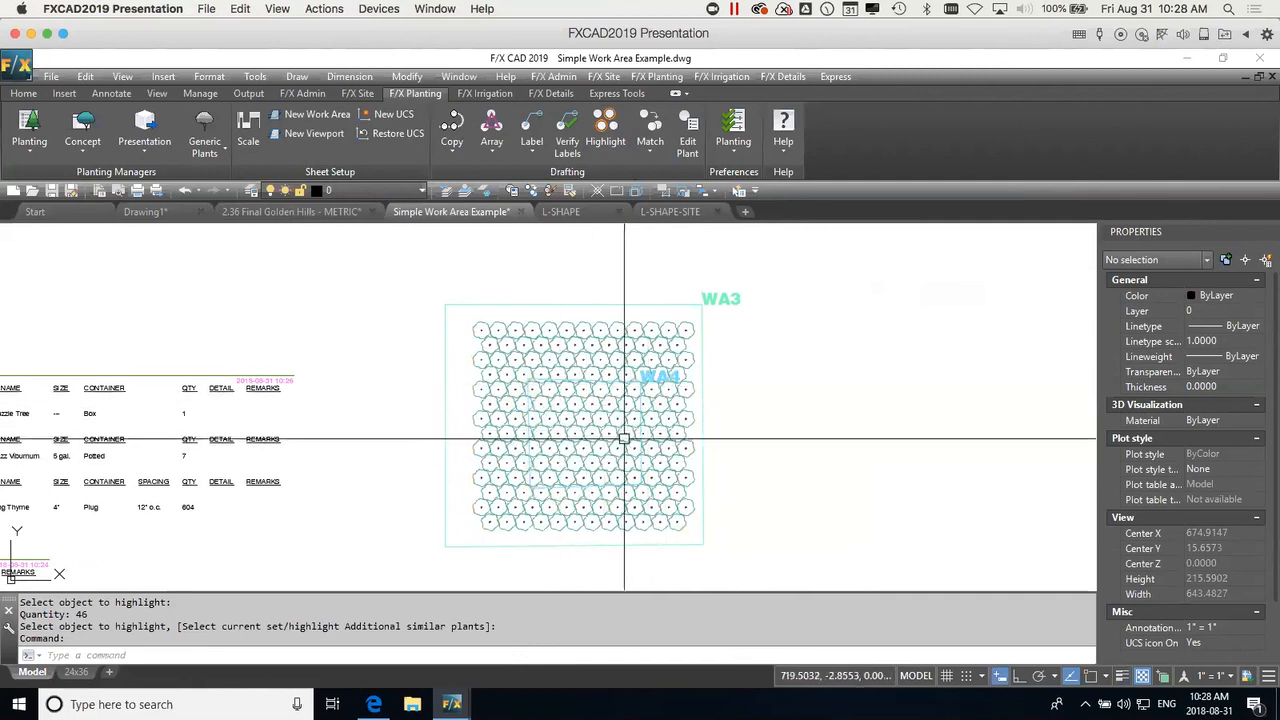
Generate a plant schedule for WA3 without regenerating the existing schedules, and place it beside the WA3 boundary.
scroll(690, 428, "down", 1)
middle_click_drag(788, 451, 626, 437)
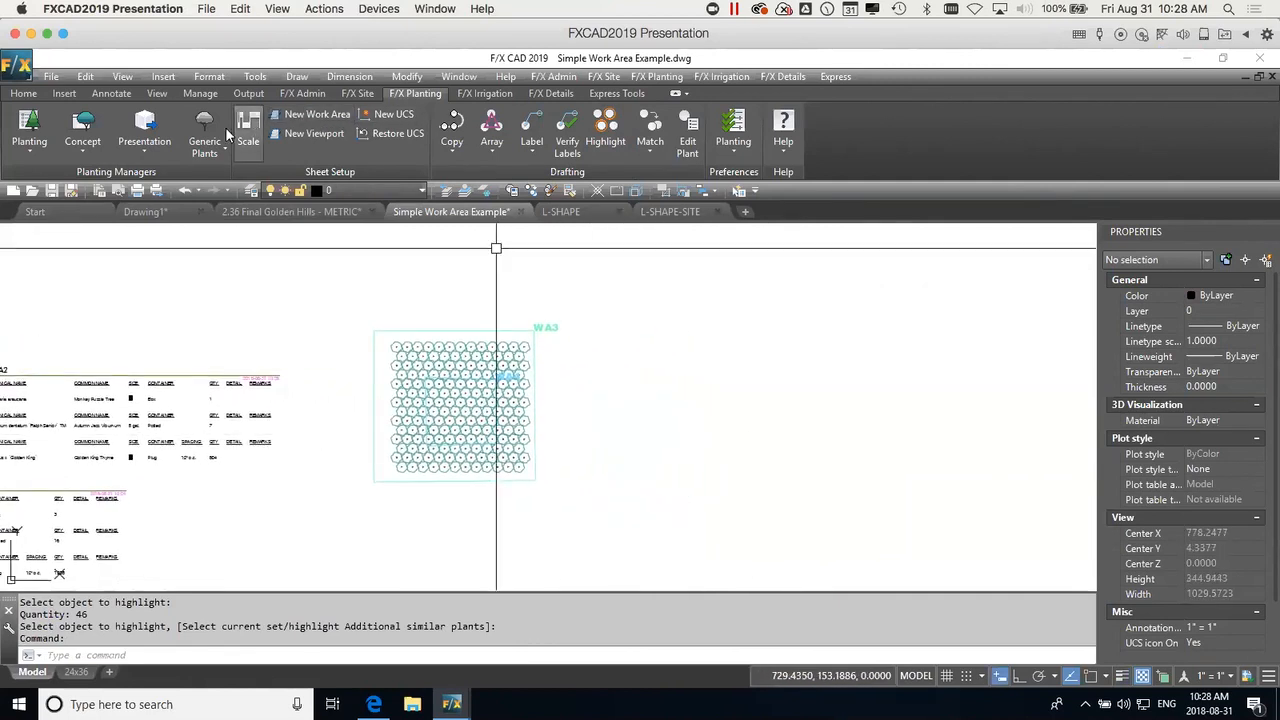
left_click(28, 127)
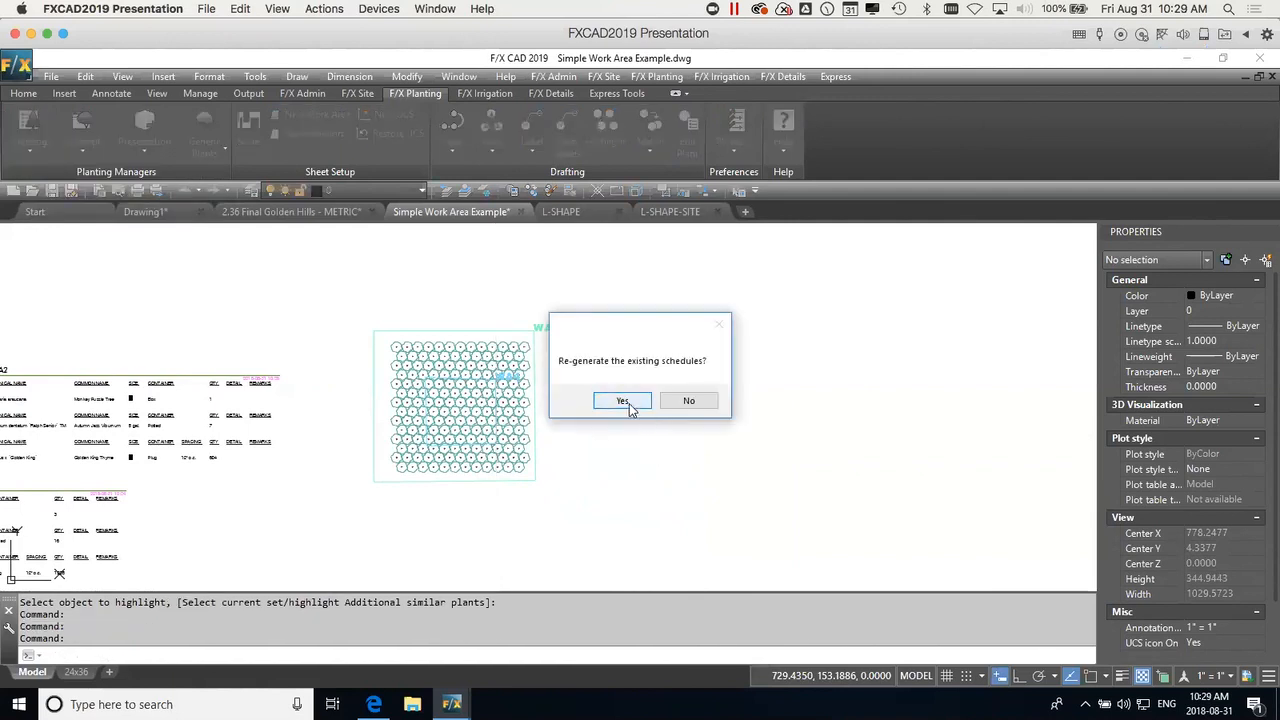
left_click(690, 402)
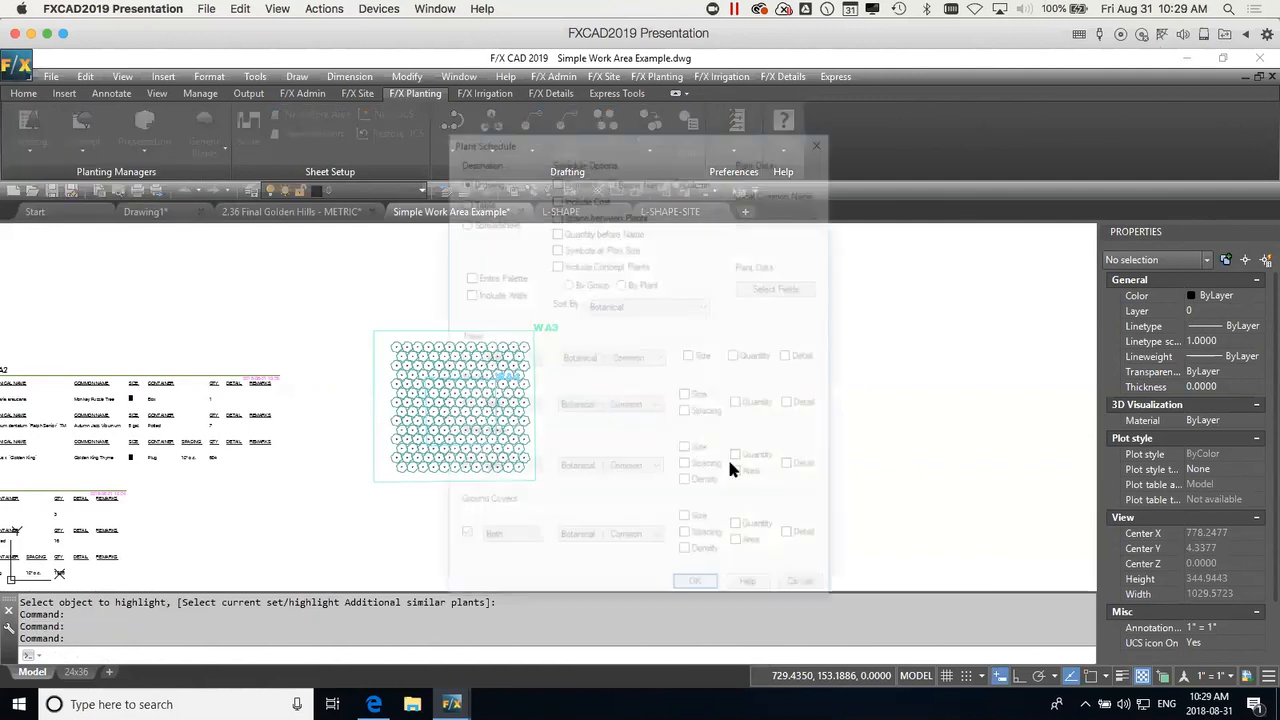
left_click(694, 588)
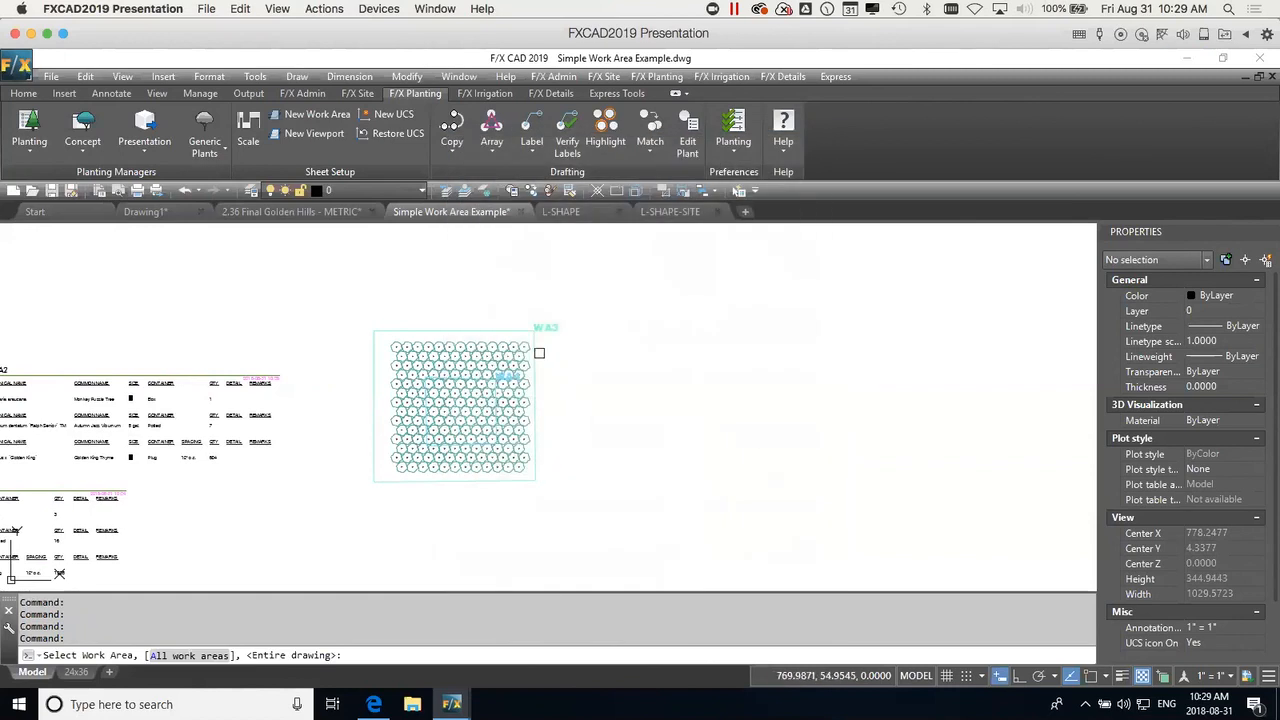
left_click(539, 352)
left_click(580, 318)
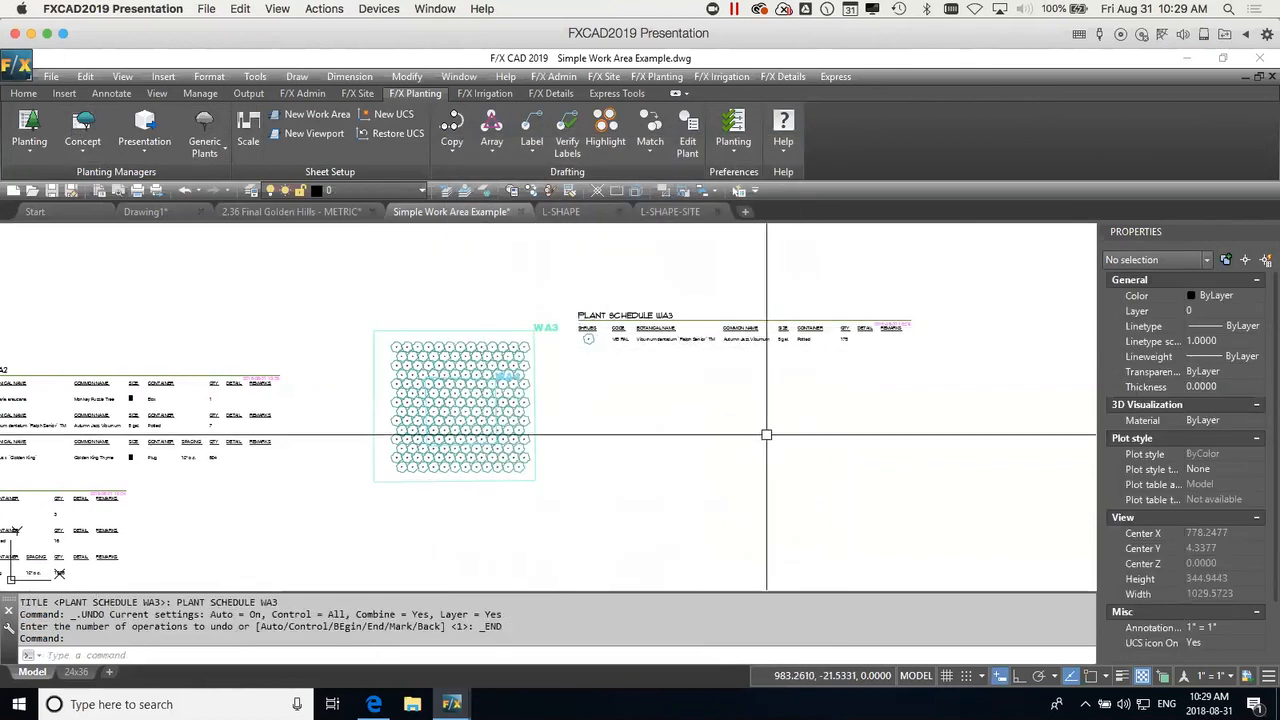
Generate a plant schedule for WA4 without regenerating the existing ones, and place it below the WA3 schedule.
key("Return")
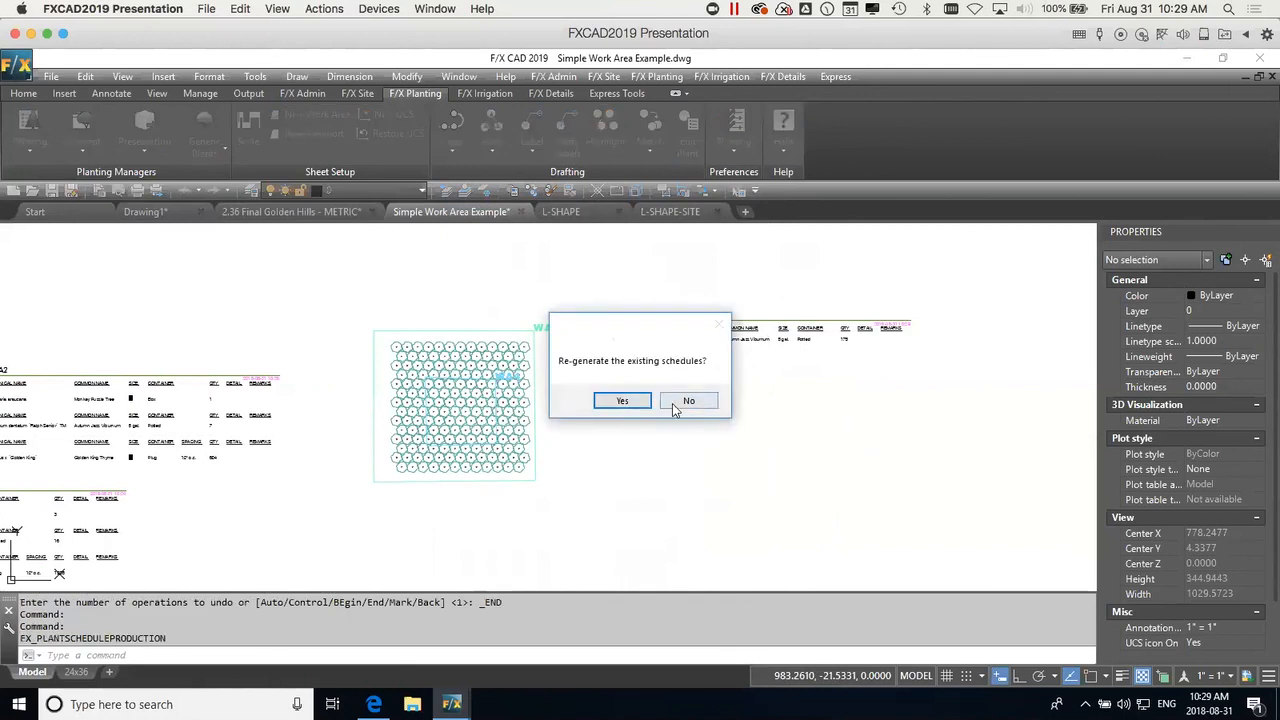
left_click(689, 402)
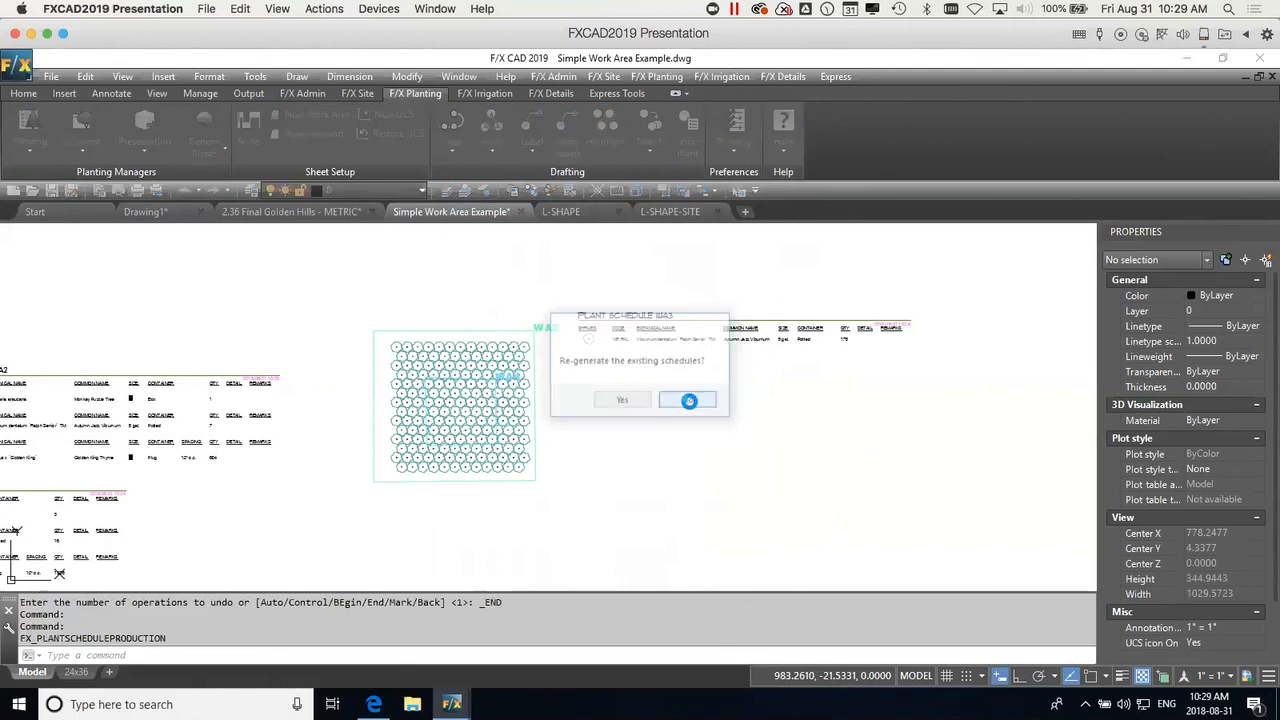
left_click(689, 586)
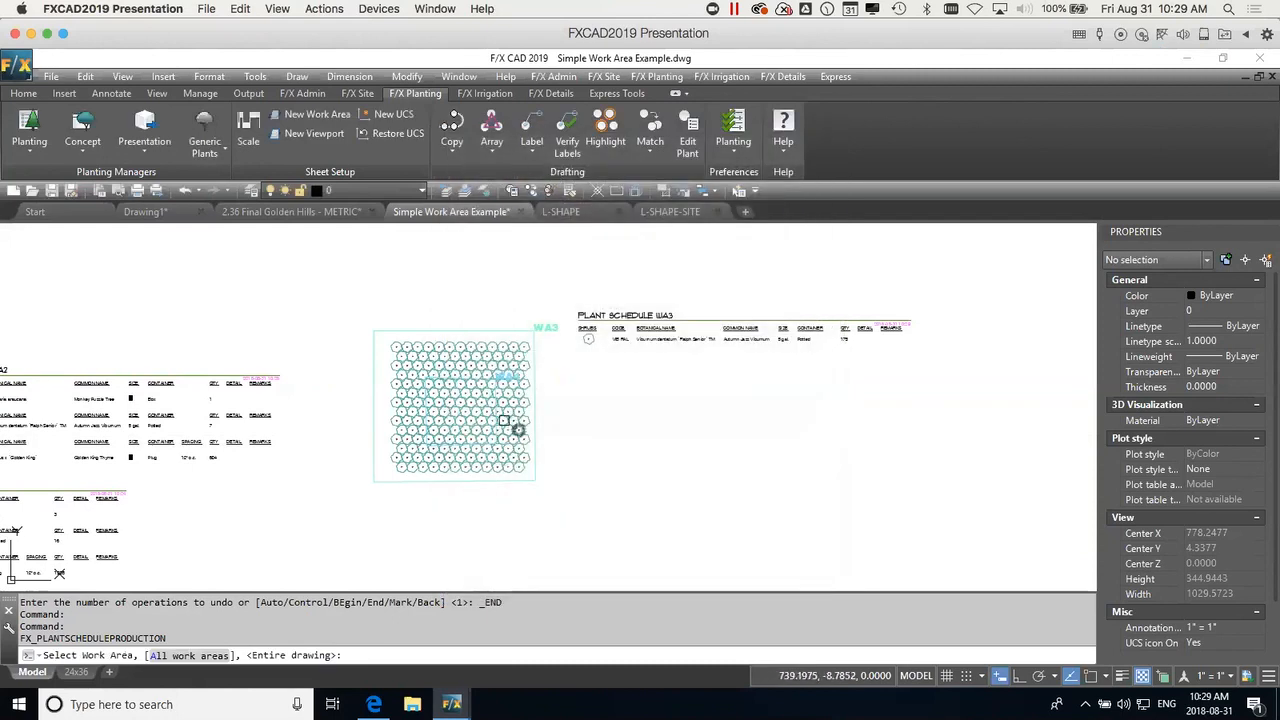
scroll(496, 413, "up", 4)
key("Return")
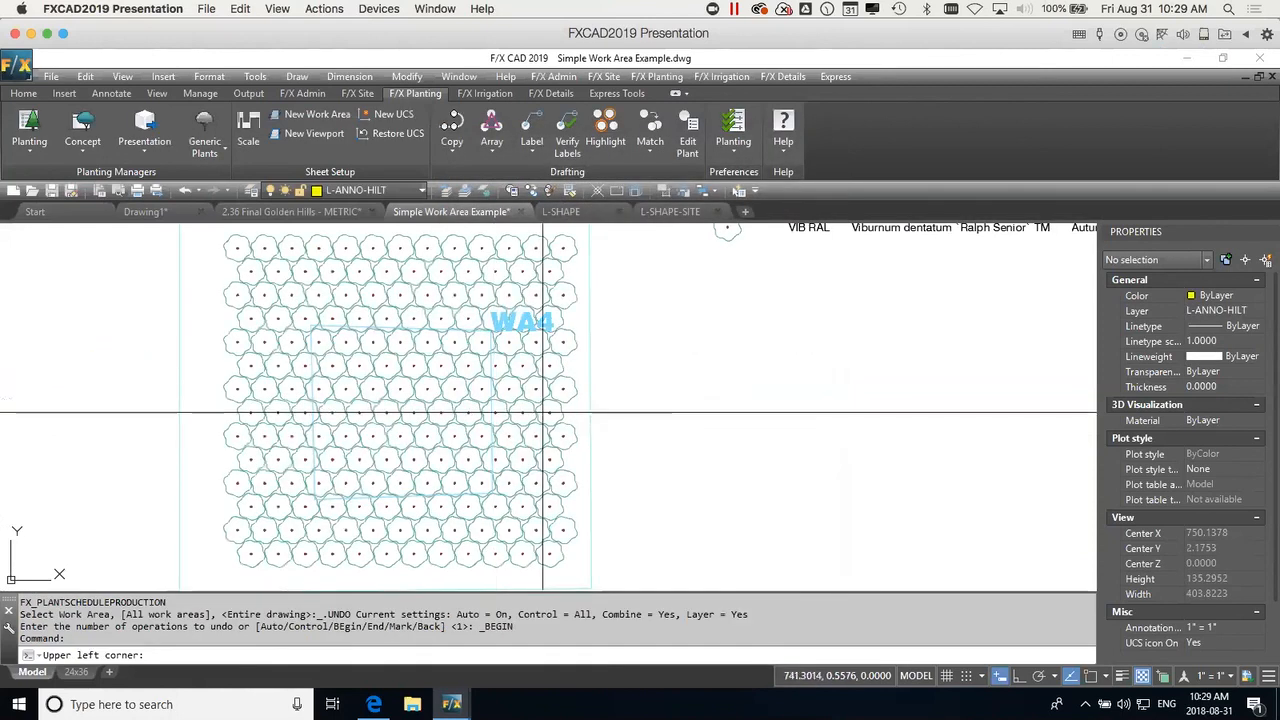
left_click(671, 313)
scroll(762, 360, "down", 2)
mouse_move(852, 372)
middle_mouse_down()
mouse_move(623, 408)
mouse_move(644, 404)
middle_mouse_up()
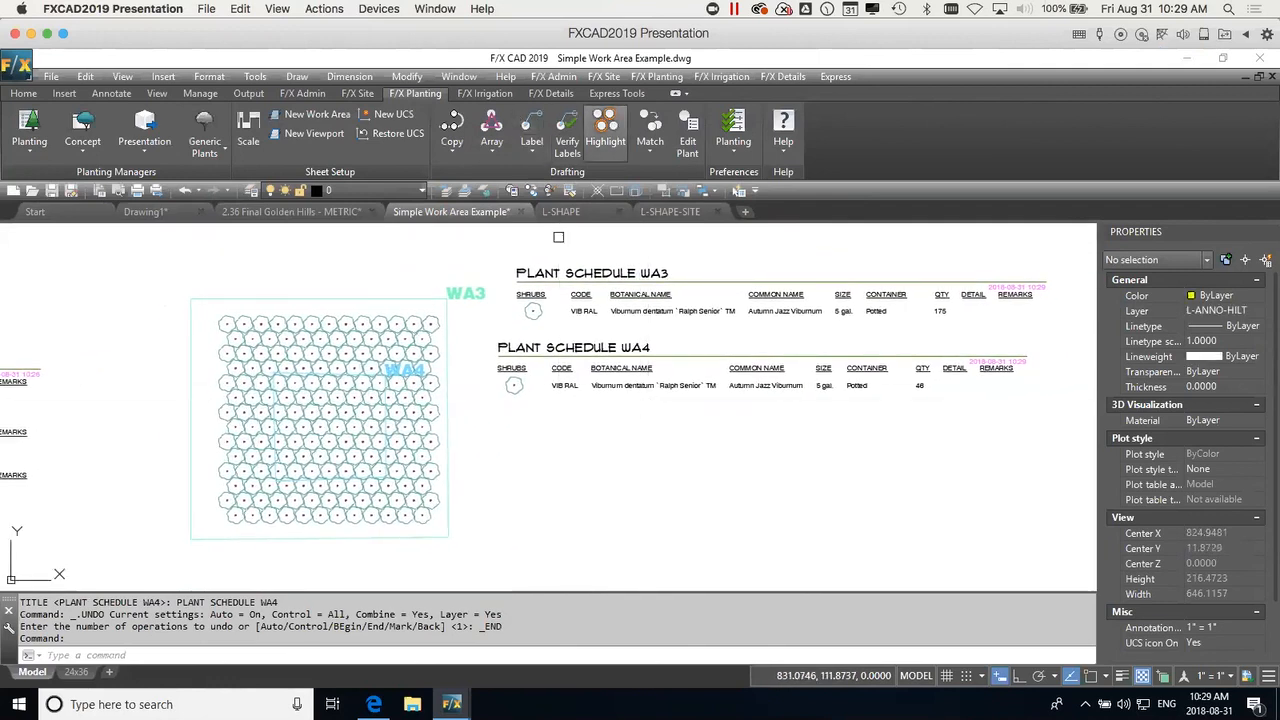
Highlight the VIB RAL shrubs of WA4 and those of WA3 in turn to compare them with their schedules, and end the highlighting.
left_click(605, 125)
left_click(369, 397)
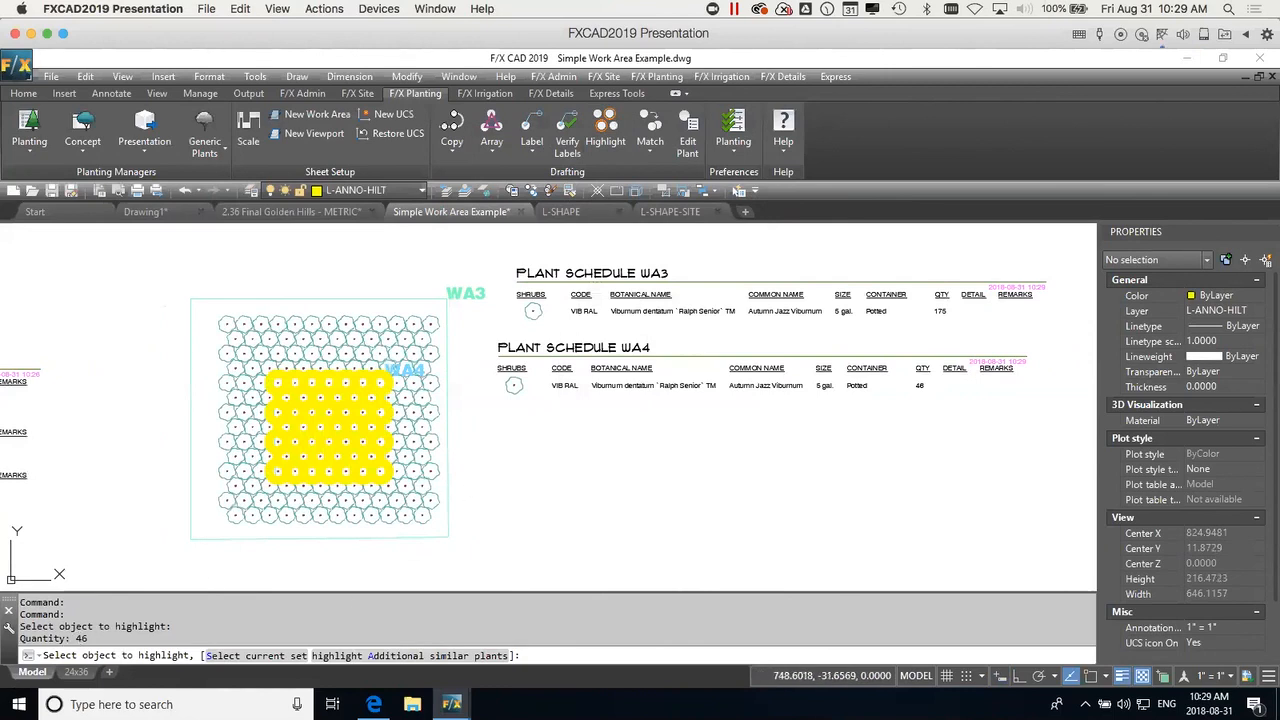
left_click(420, 481)
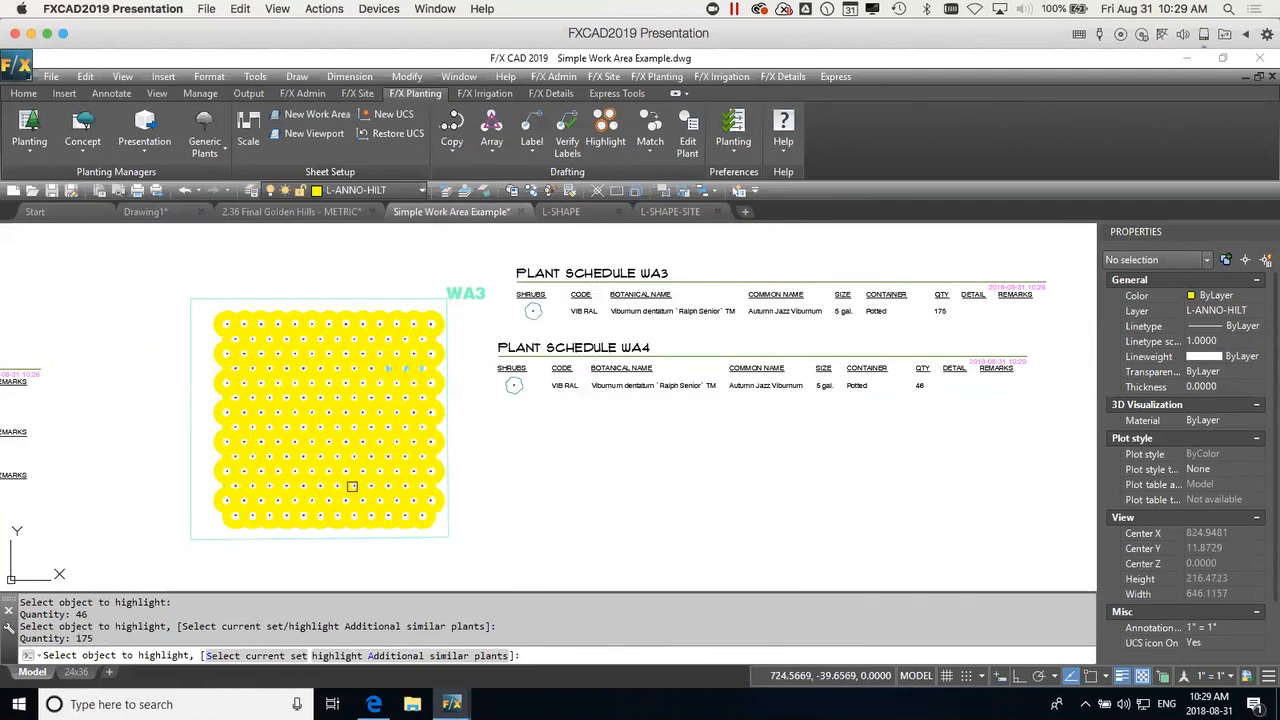
key("Return")
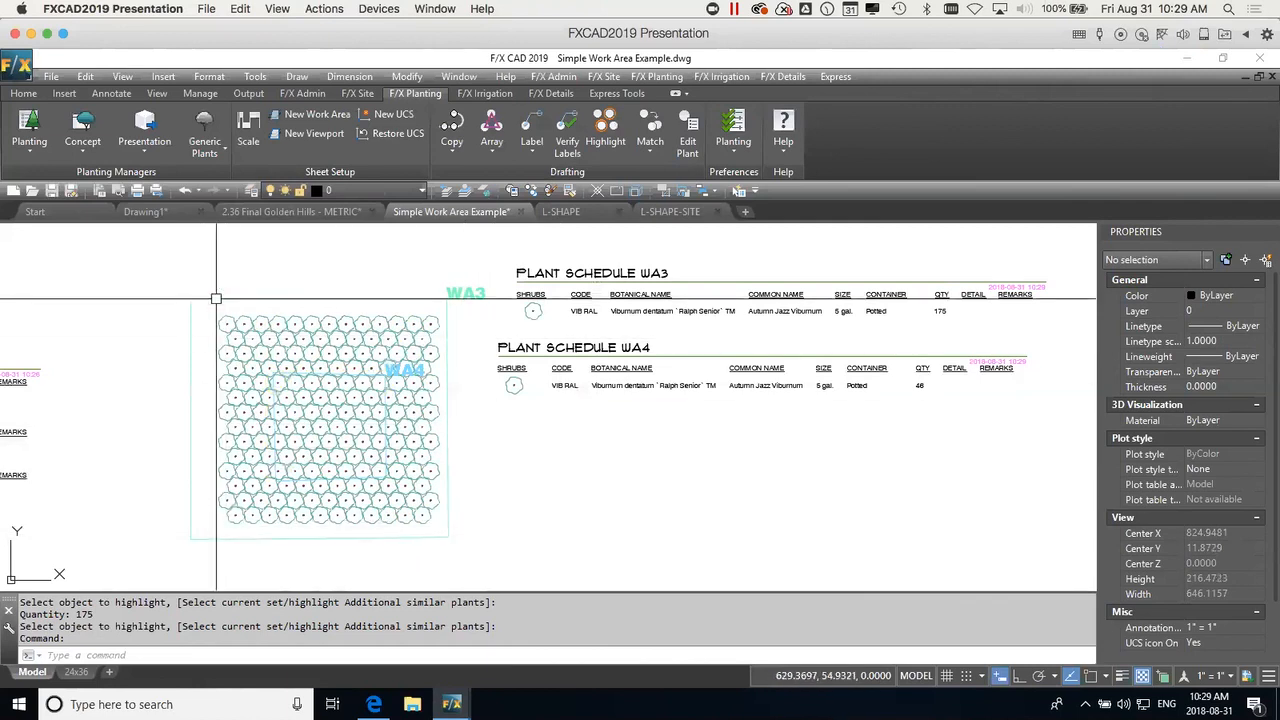
Generate a combined plant schedule covering all work areas, without regenerating the existing ones, and place it below the WA4 schedule.
mouse_move(567, 502)
middle_mouse_down()
mouse_move(664, 477)
mouse_move(590, 498)
mouse_move(580, 469)
mouse_move(562, 480)
middle_mouse_up()
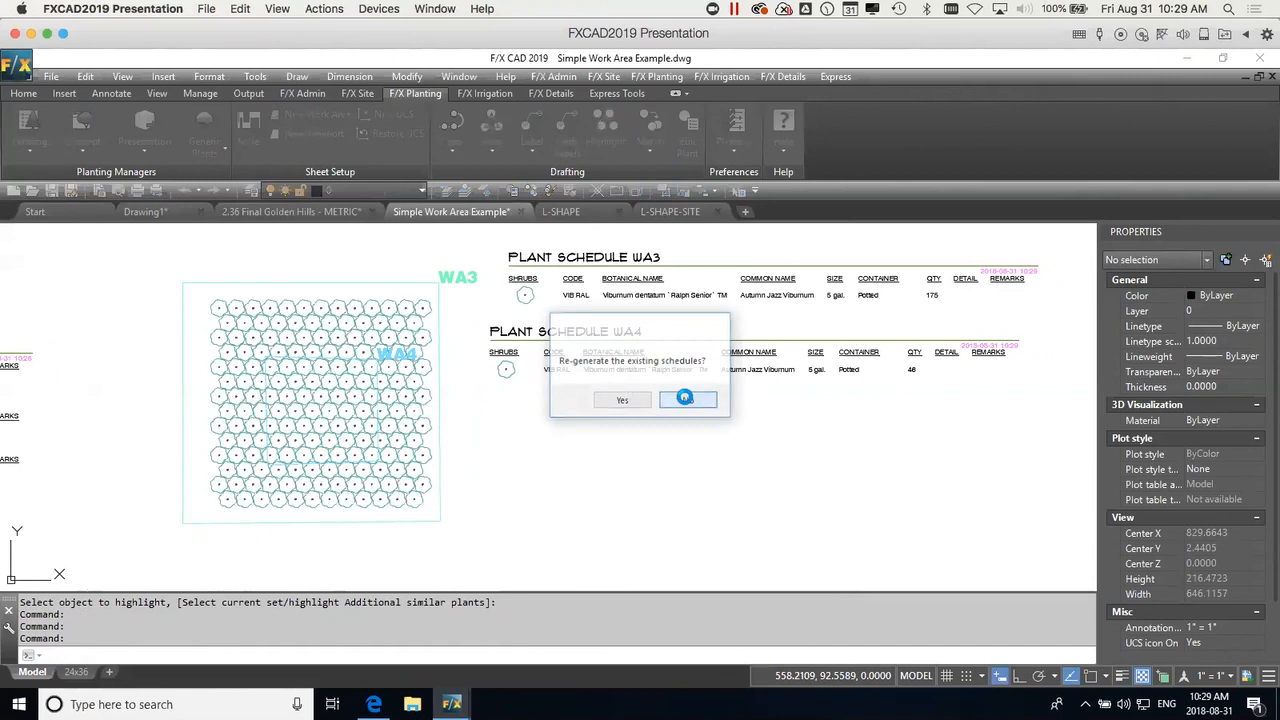
left_click(697, 590)
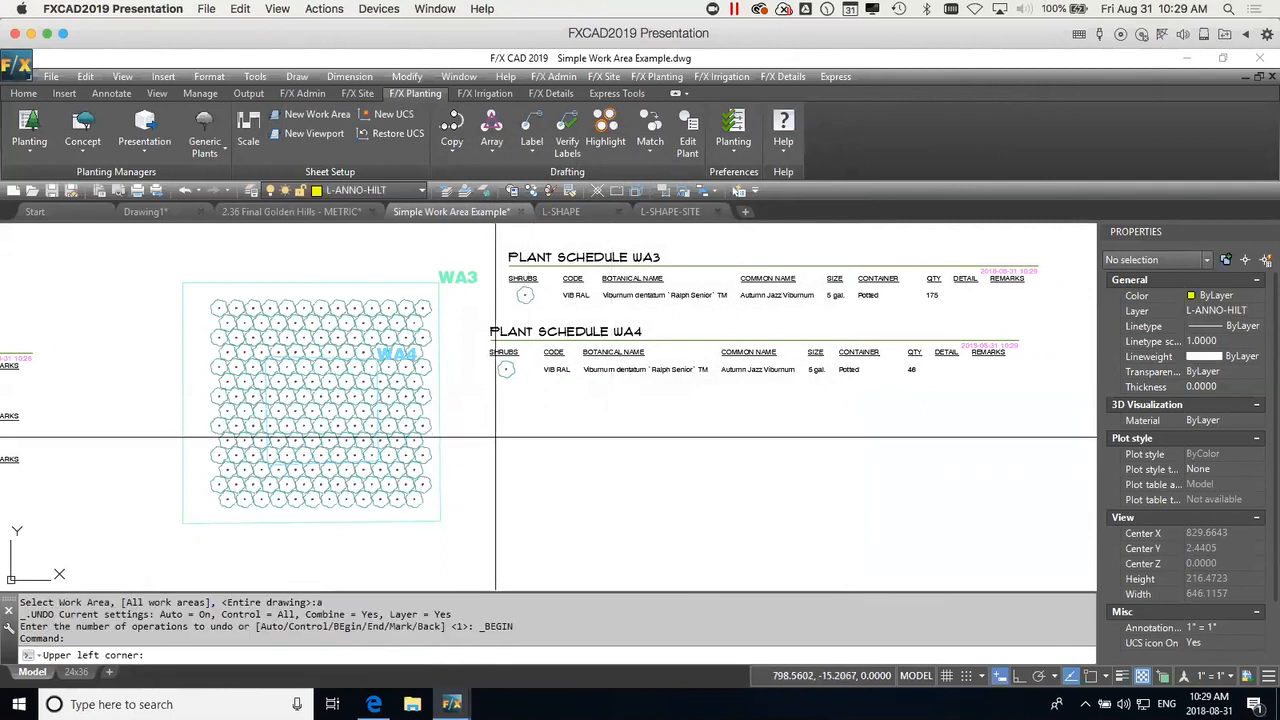
scroll(659, 440, "down", 2)
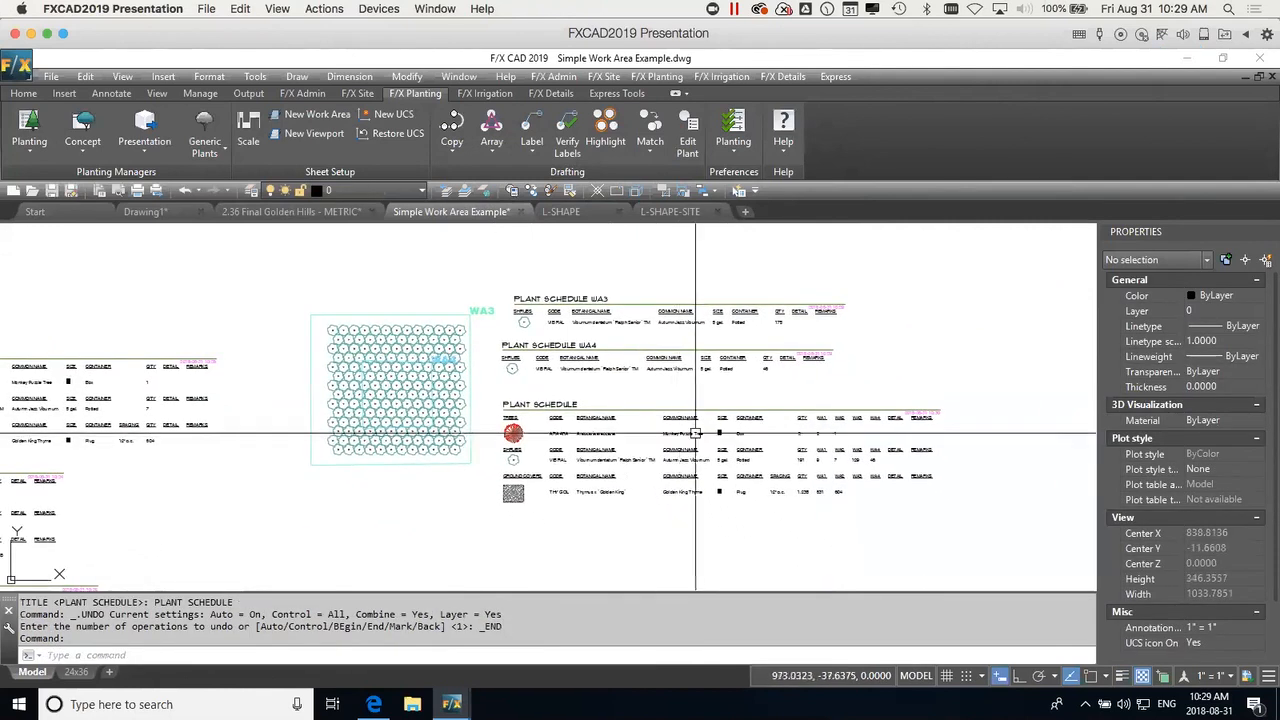
scroll(845, 460, "up", 2)
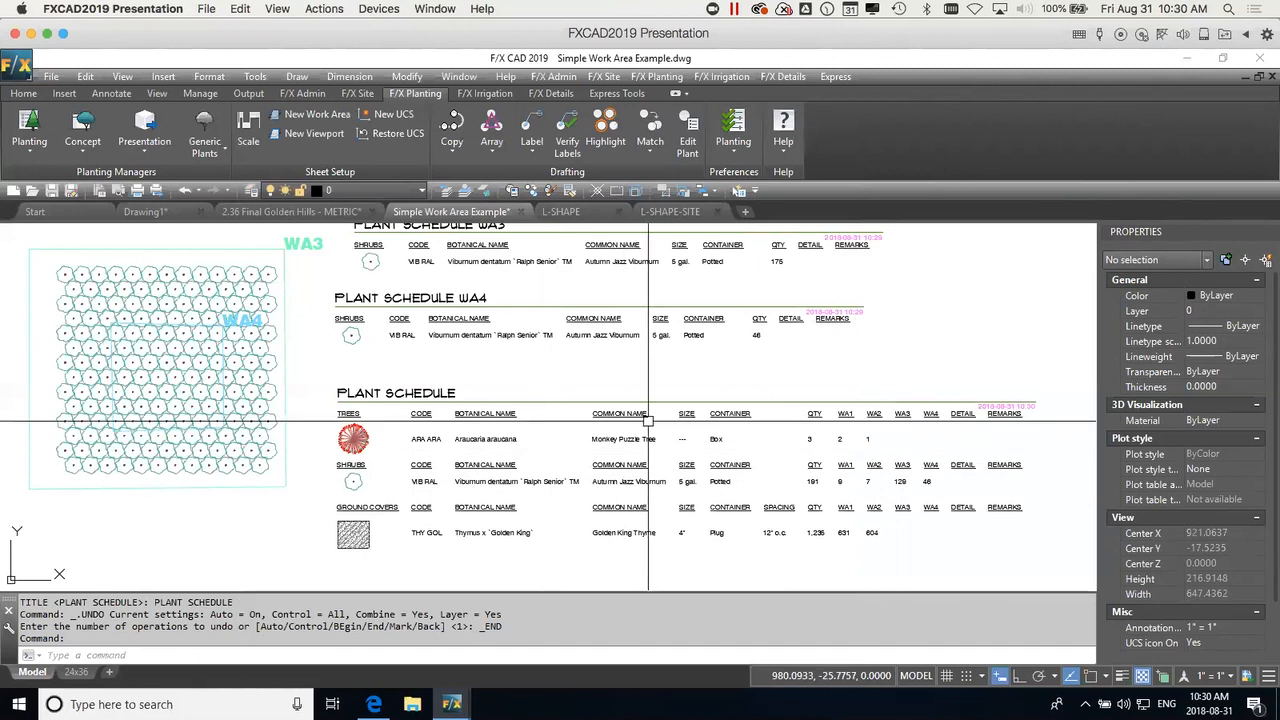
middle_click_drag(541, 403, 559, 405)
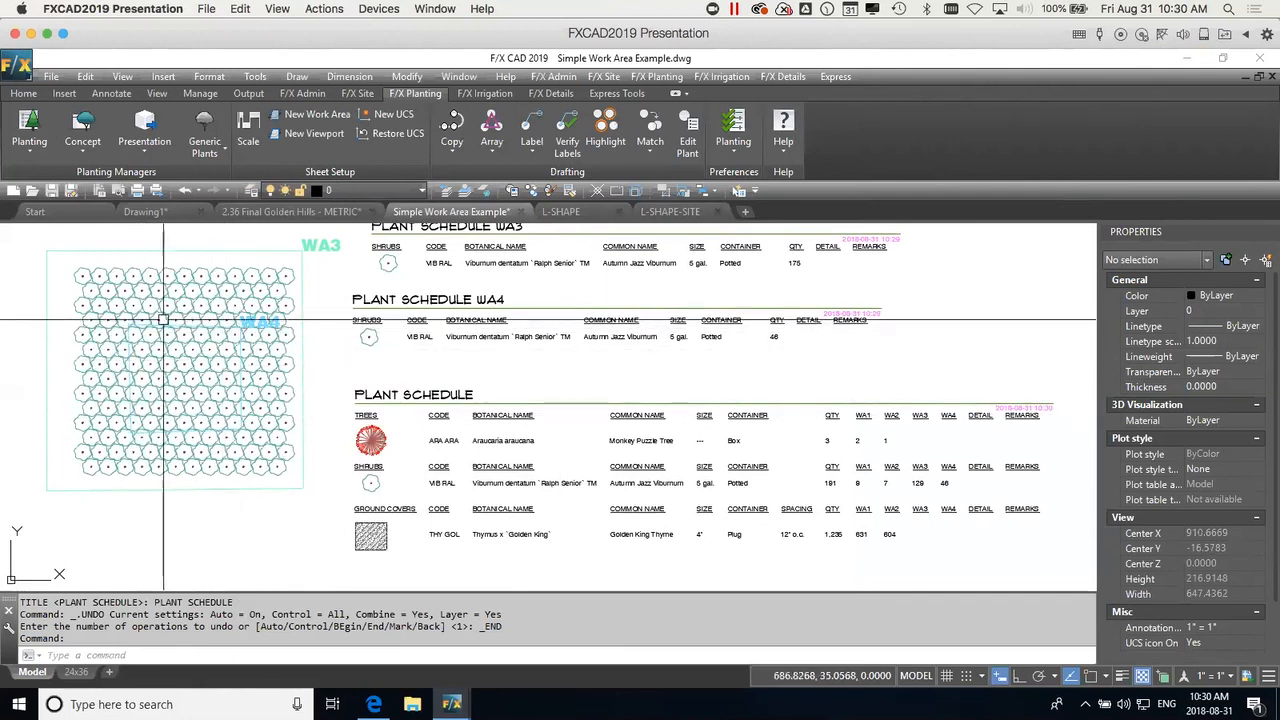
middle_click_drag(232, 382, 283, 394)
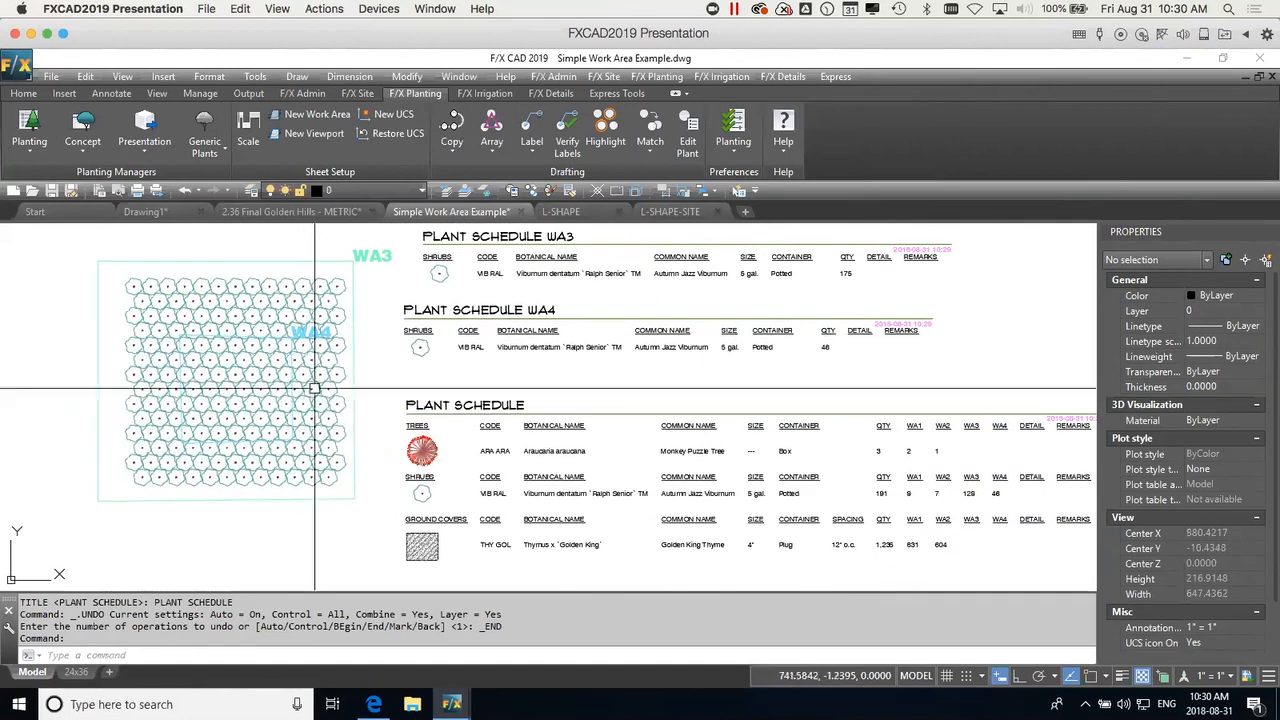
Examine a VIB RAL shrub straddling the edge of the WA4 boundary, and clear the selection.
scroll(290, 403, "up", 2)
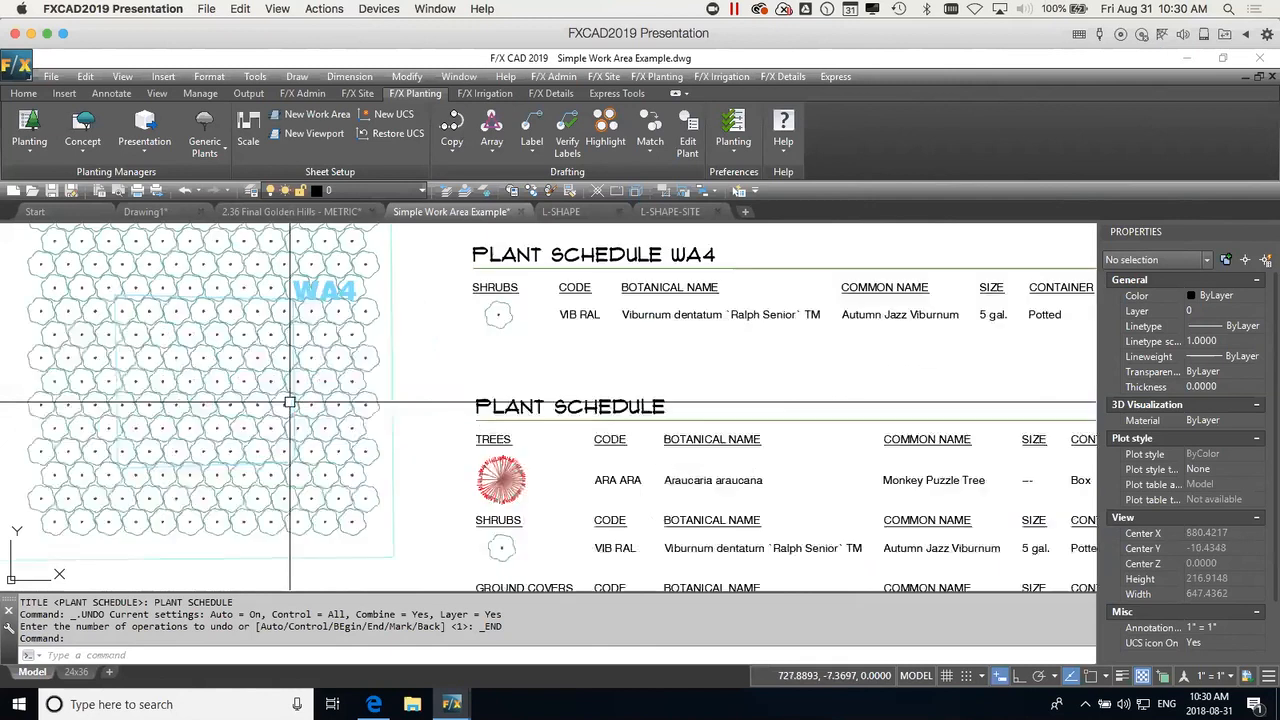
scroll(290, 403, "up", 2)
left_click(303, 369)
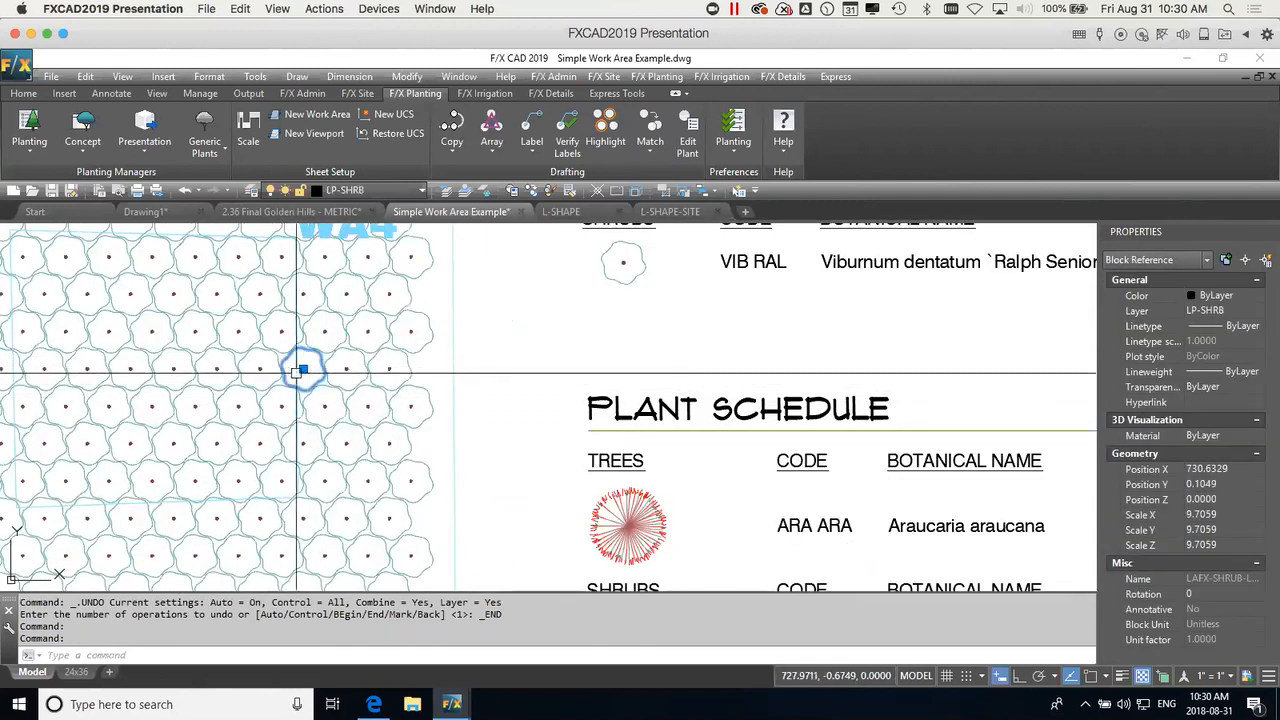
key("Escape")
scroll(313, 402, "down", 4)
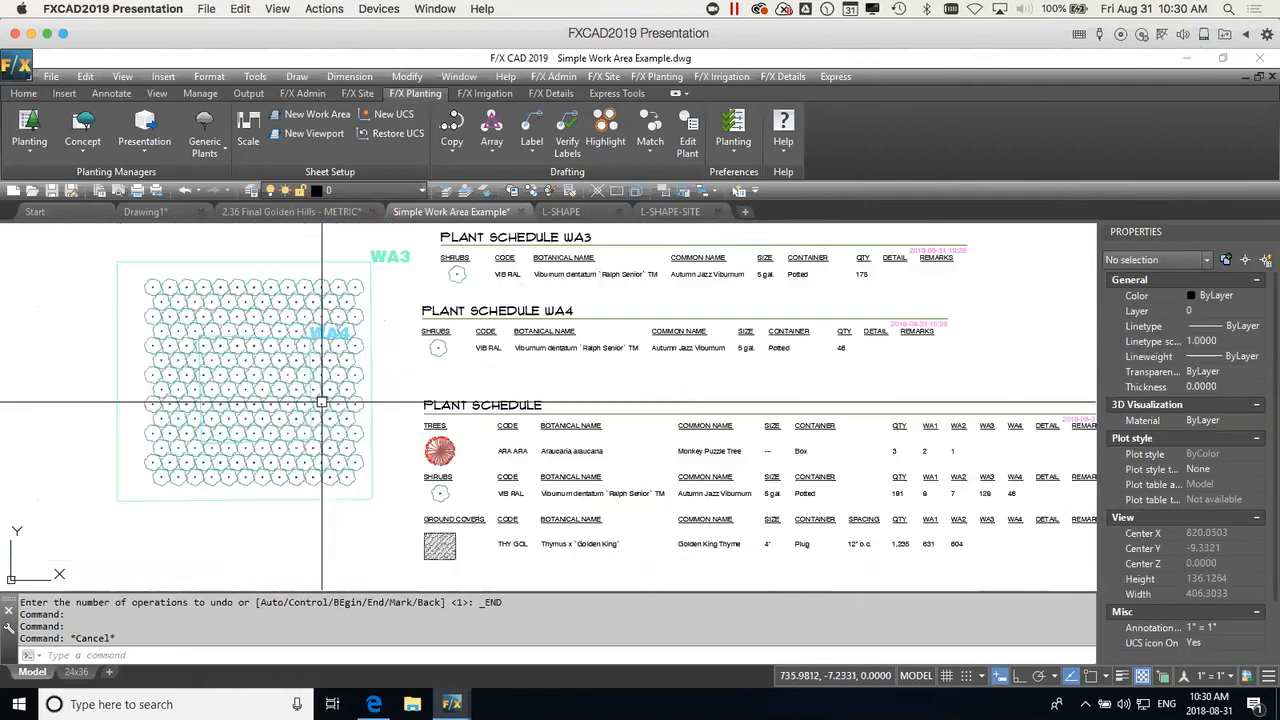
Assign an imperial plot scale of 1" = 10 FT in decimal feet to work area WA4.
scroll(457, 423, "down", 2)
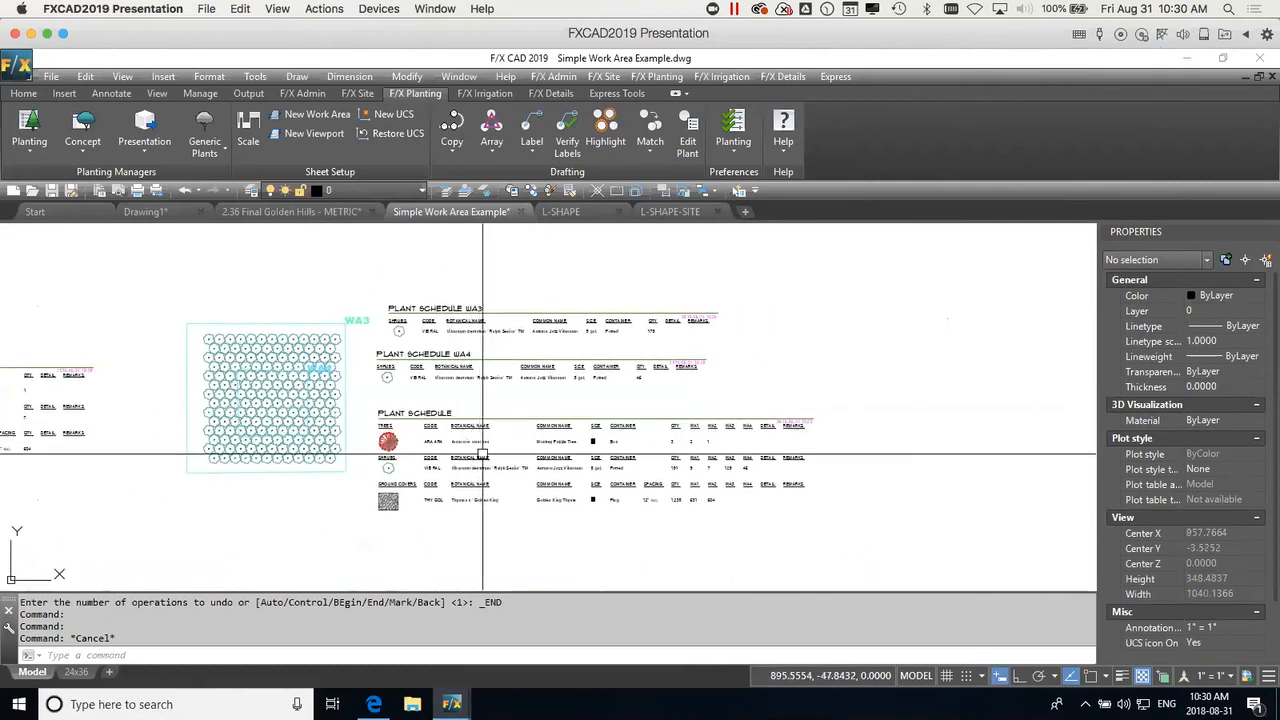
scroll(444, 452, "up", 2)
middle_click_drag(389, 452, 669, 469)
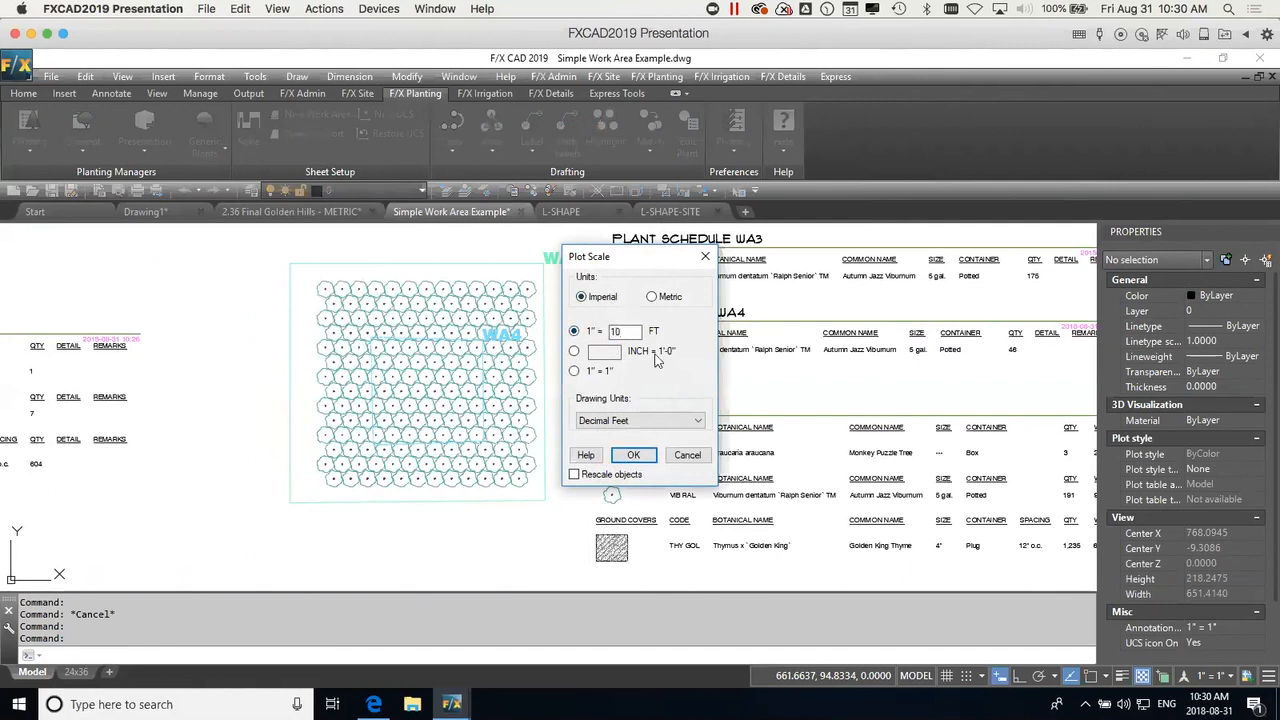
left_click(638, 459)
scroll(492, 375, "up", 3)
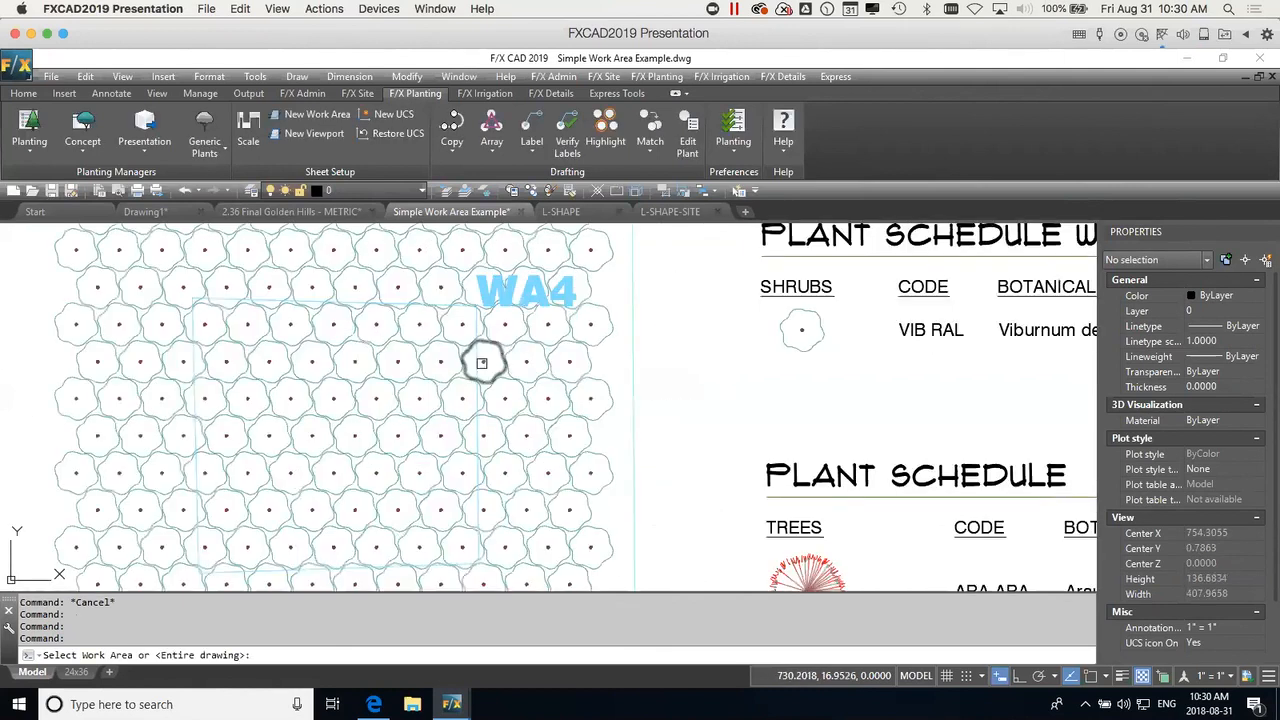
left_click(474, 360)
scroll(535, 403, "up", 2)
scroll(535, 403, "down", 2)
middle_click_drag(628, 407, 683, 374)
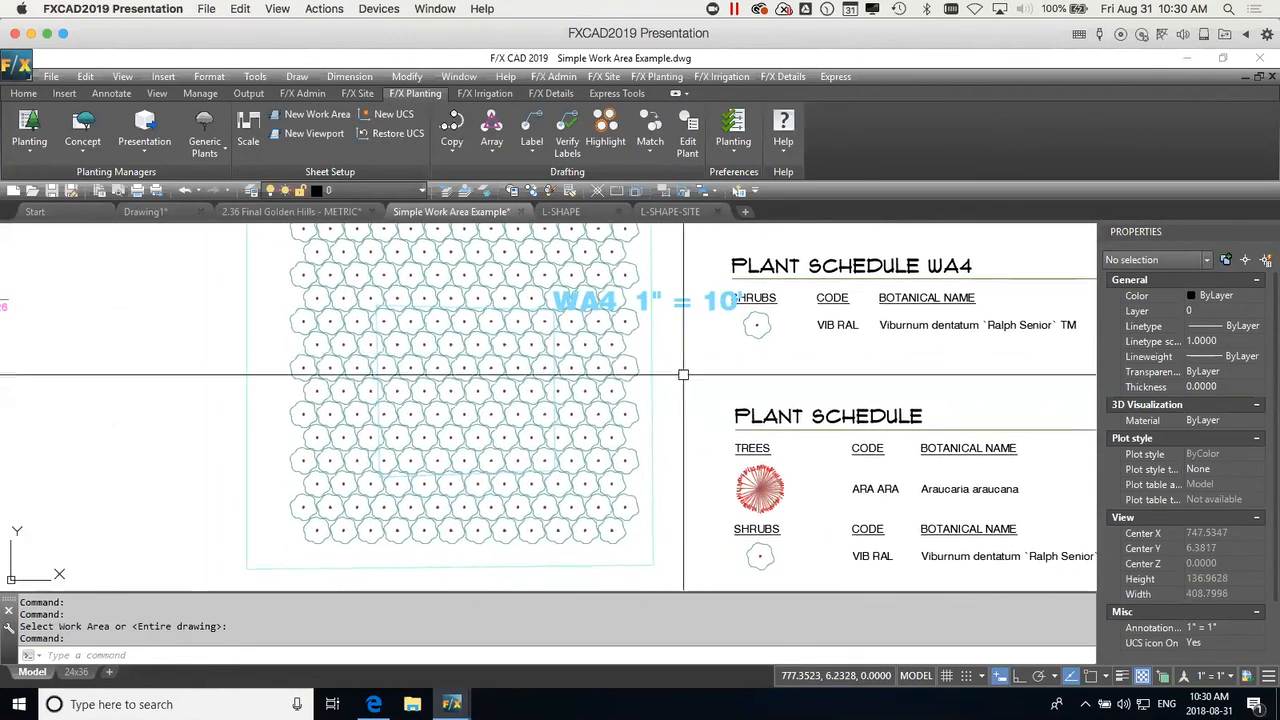
Label one VIB RAL shrub inside WA4 and another in WA3 below the WA4 boundary.
left_click(440, 367)
left_click(467, 352)
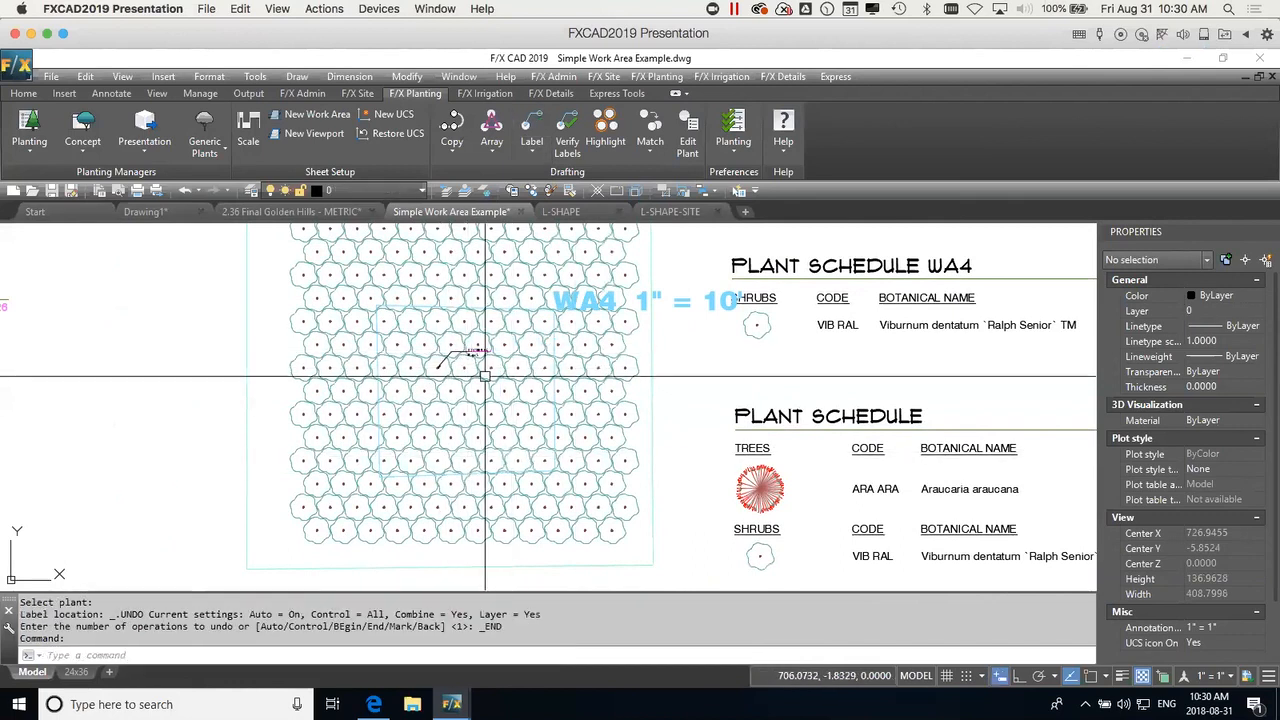
key("Return")
left_click(499, 532)
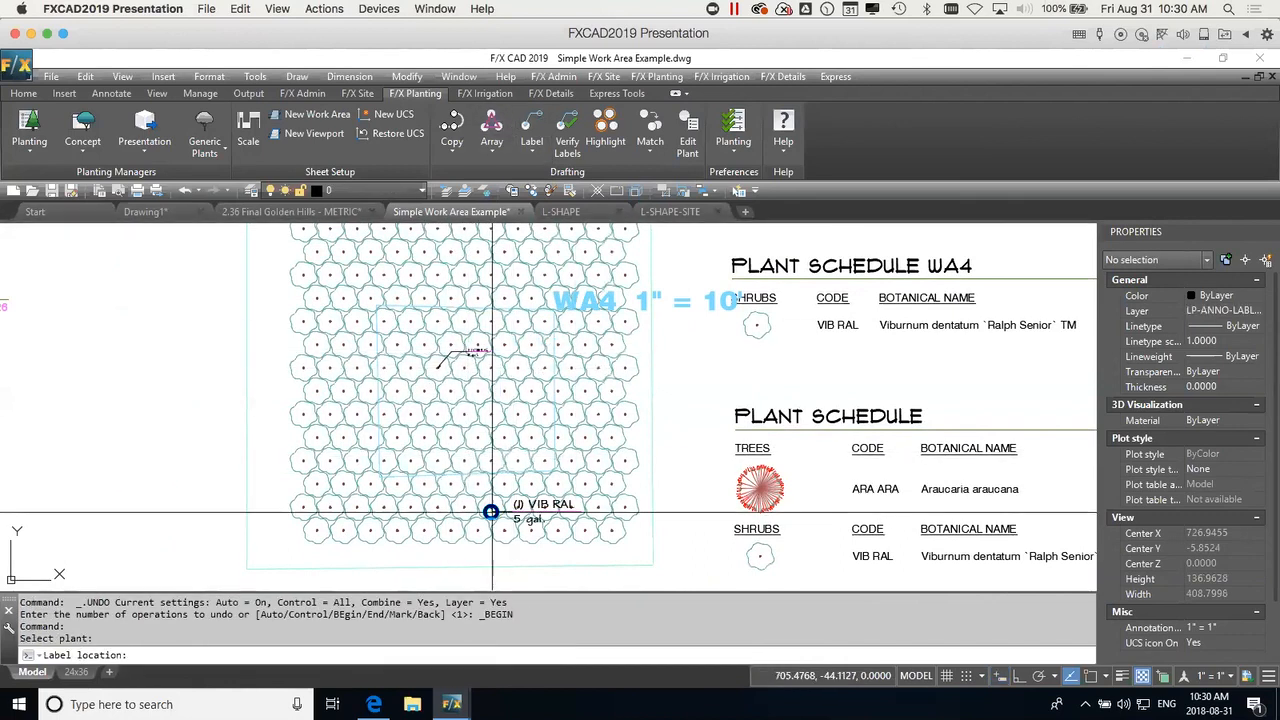
left_click(509, 528)
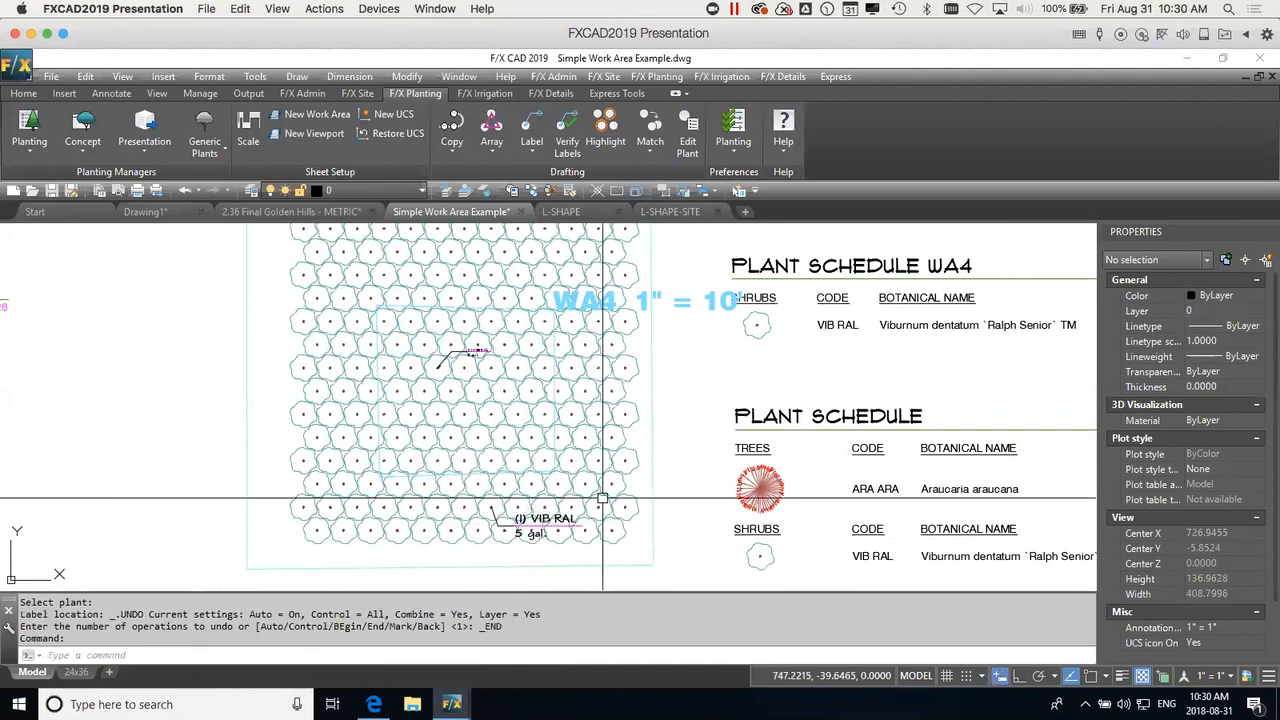
Select the VIB RAL label placed in WA3 below the WA4 boundary.
left_click(541, 527)
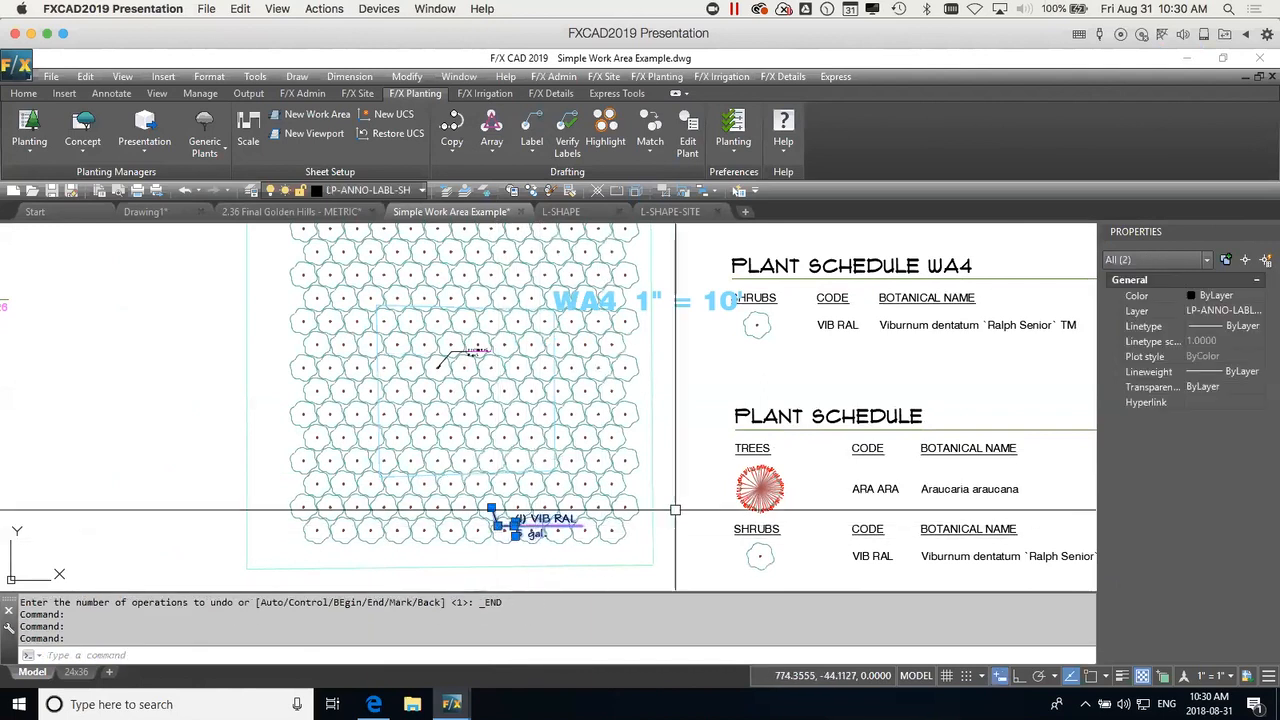
Erase the selected VIB RAL label and assign the WA3 work area a plot scale of 1" = 20 FT.
key("Delete")
scroll(688, 482, "down", 3)
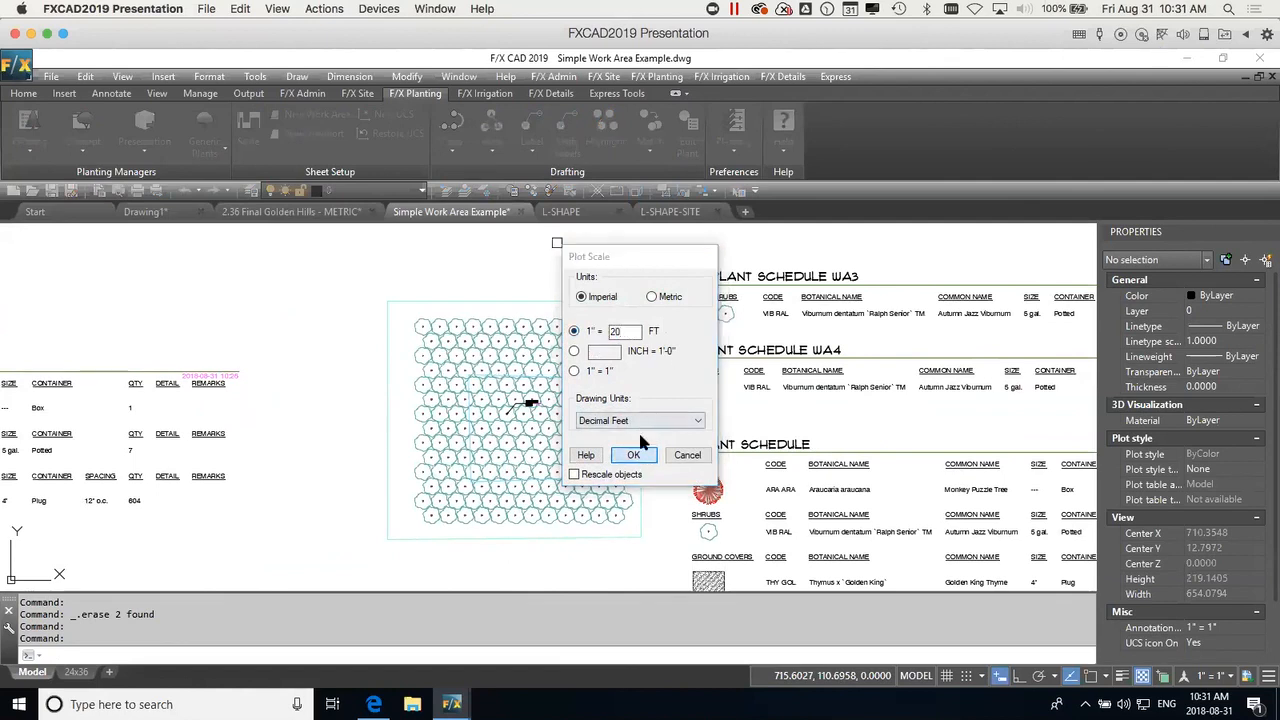
left_click(633, 455)
left_click(643, 311)
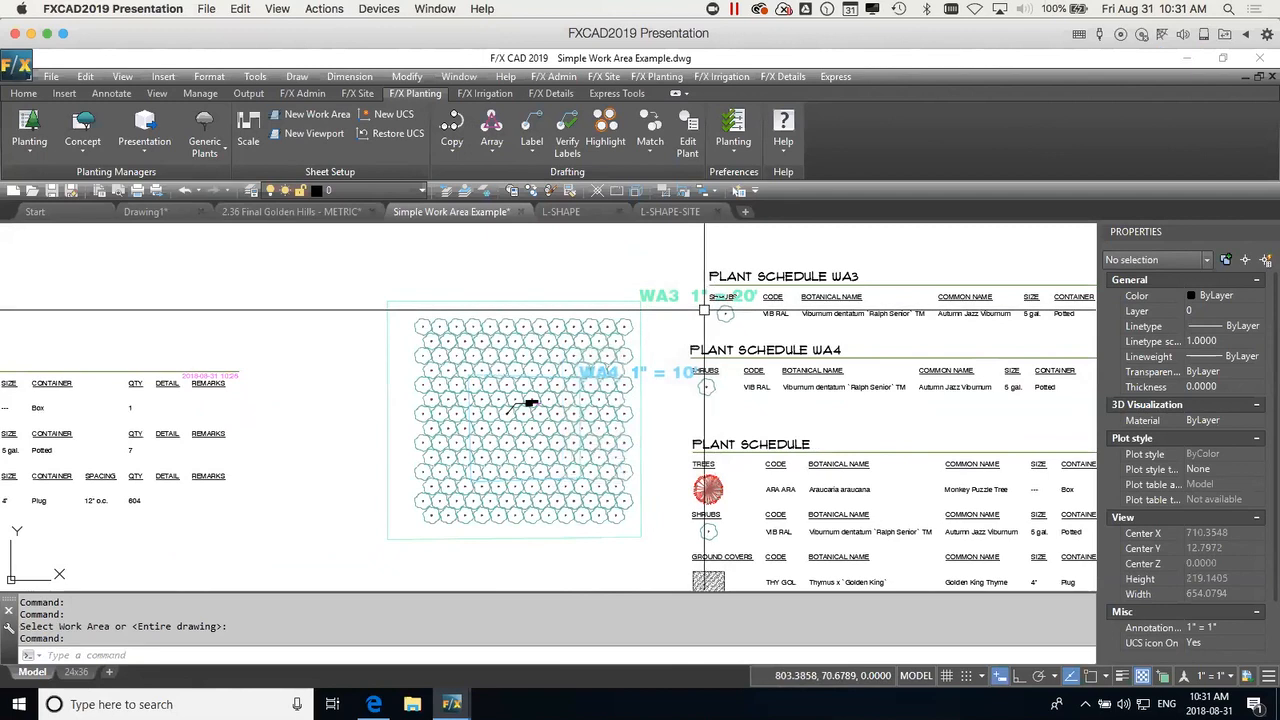
Label a single shrub in the top row of WA3 and another single shrub inside the WA4 boundary.
left_click(535, 125)
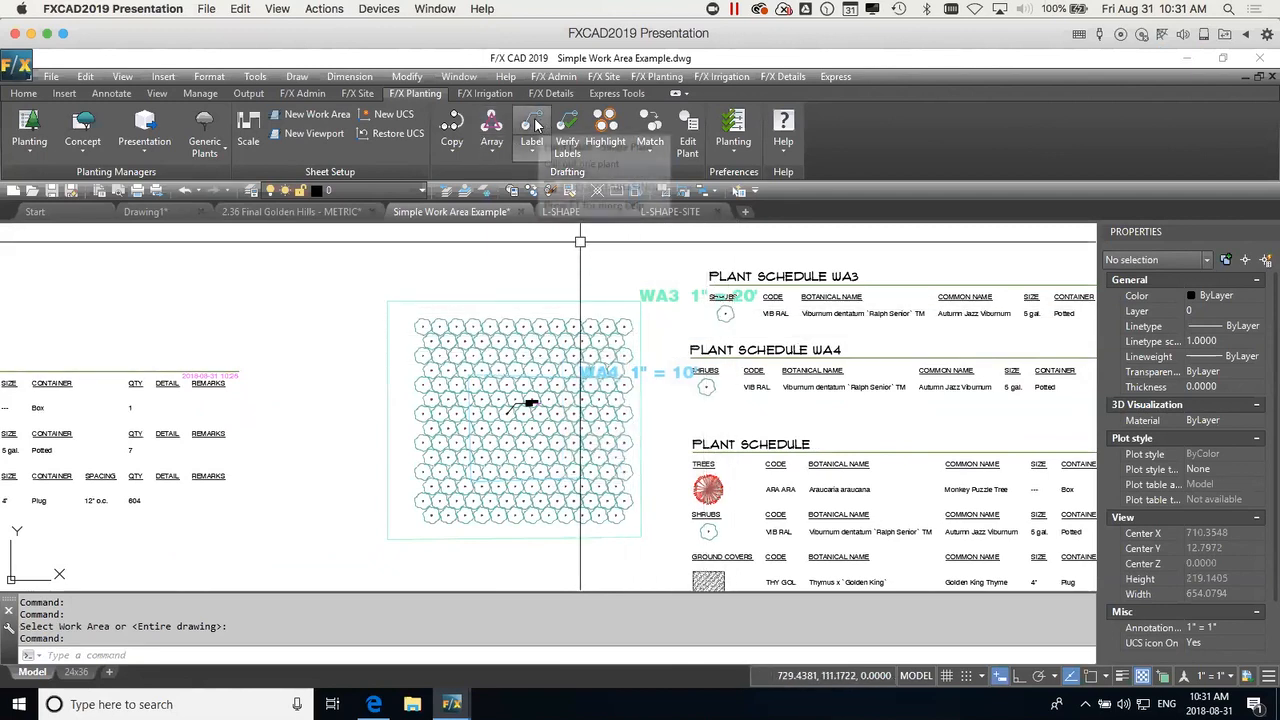
left_click(521, 328)
scroll(540, 311, "up", 2)
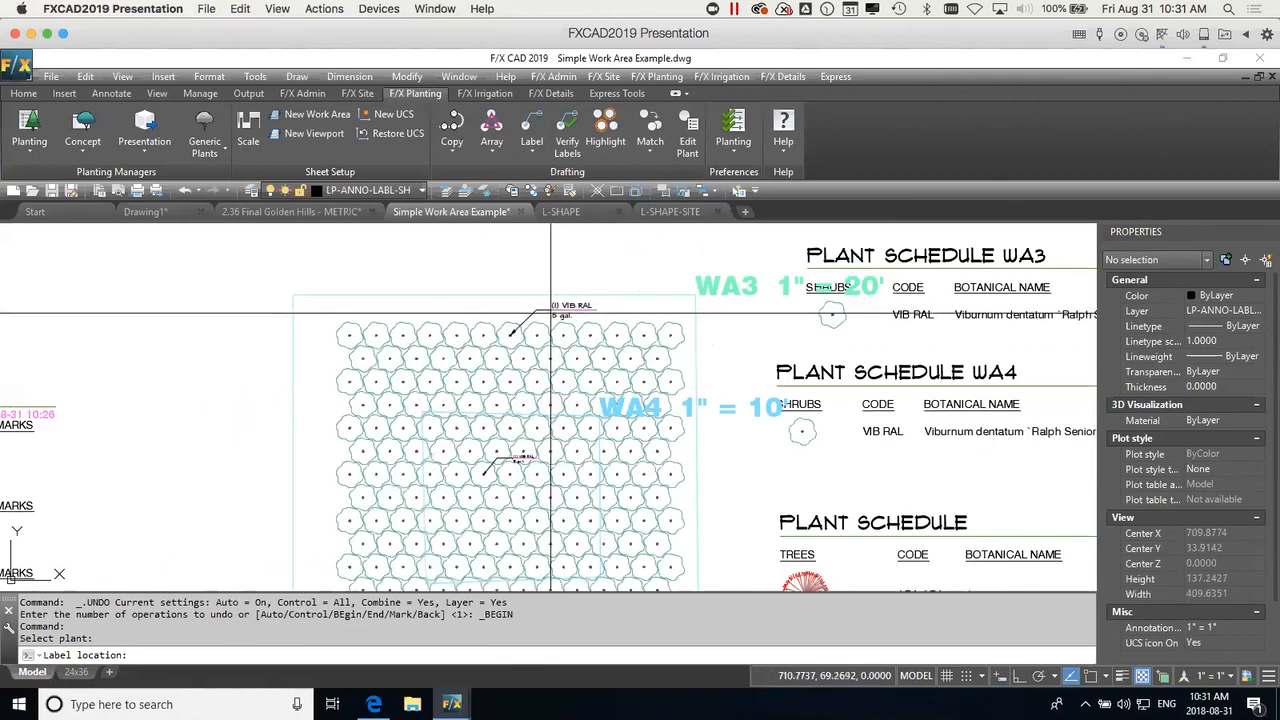
left_click(538, 311)
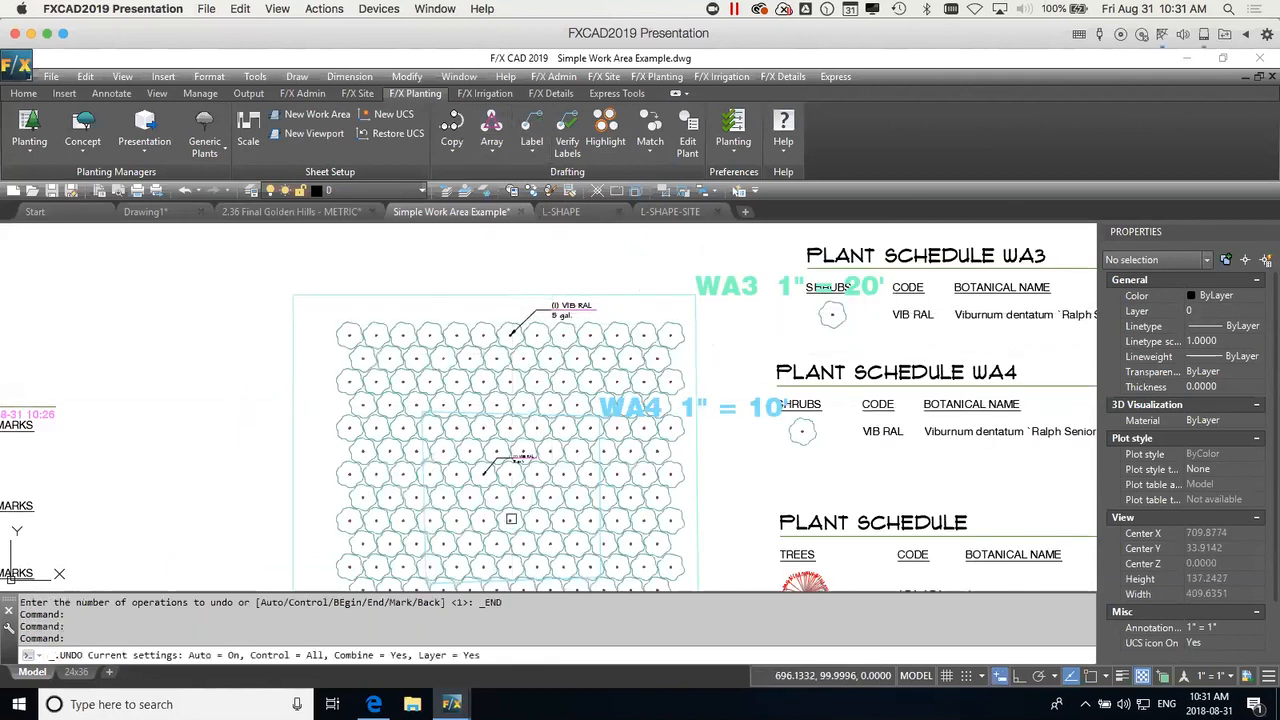
left_click(511, 518)
left_click(521, 505)
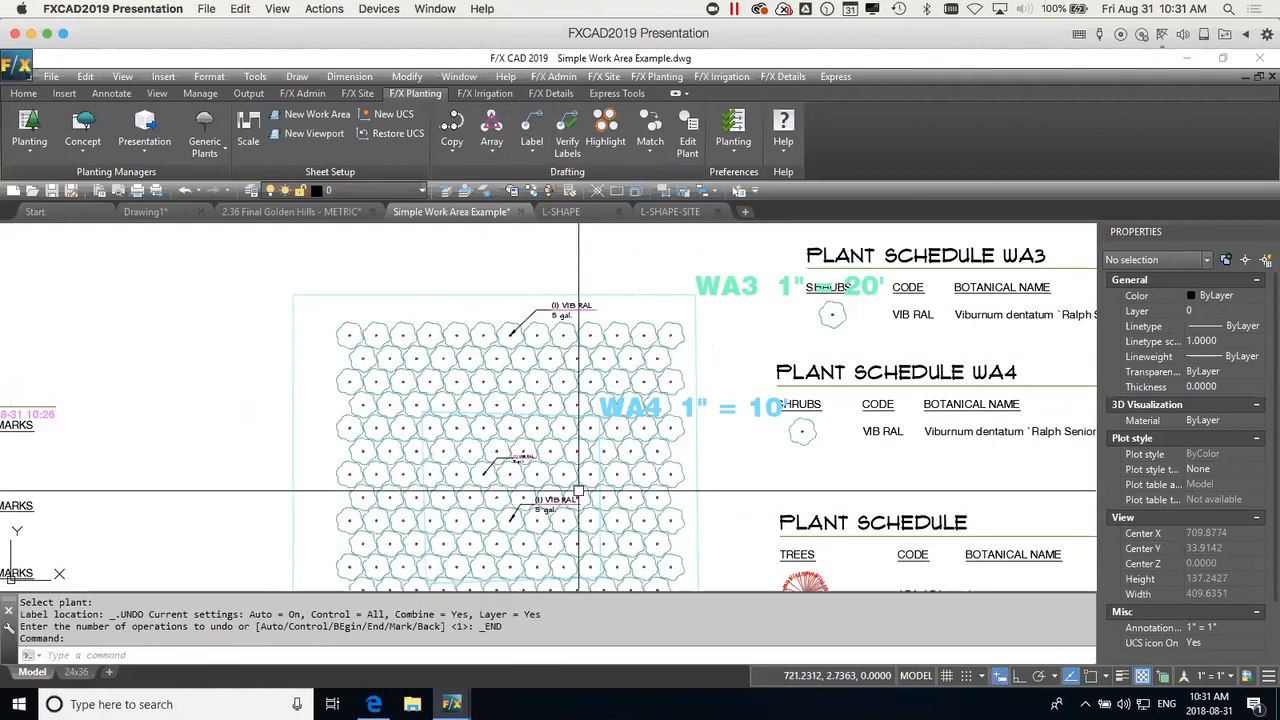
Delete the WA3 work area boundary together with its title around the shrub block.
scroll(621, 518, "down", 2)
middle_click_drag(628, 521, 606, 460)
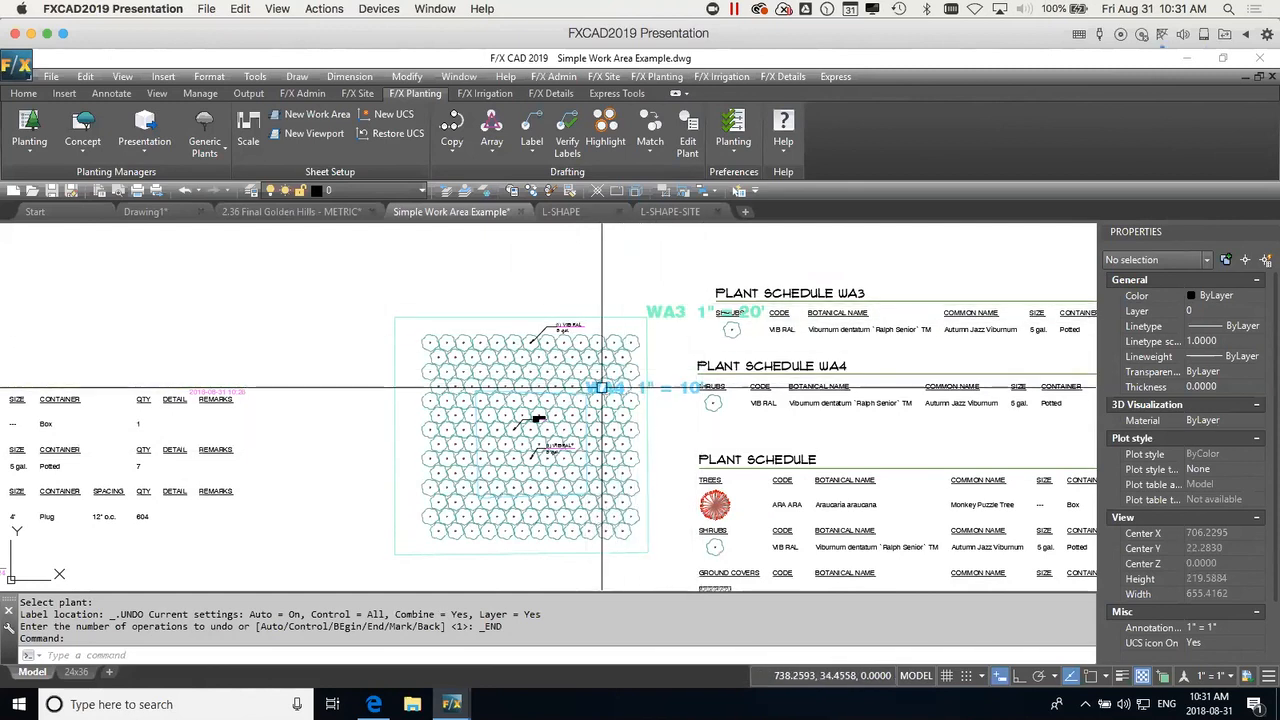
left_click(678, 320)
left_click(645, 307)
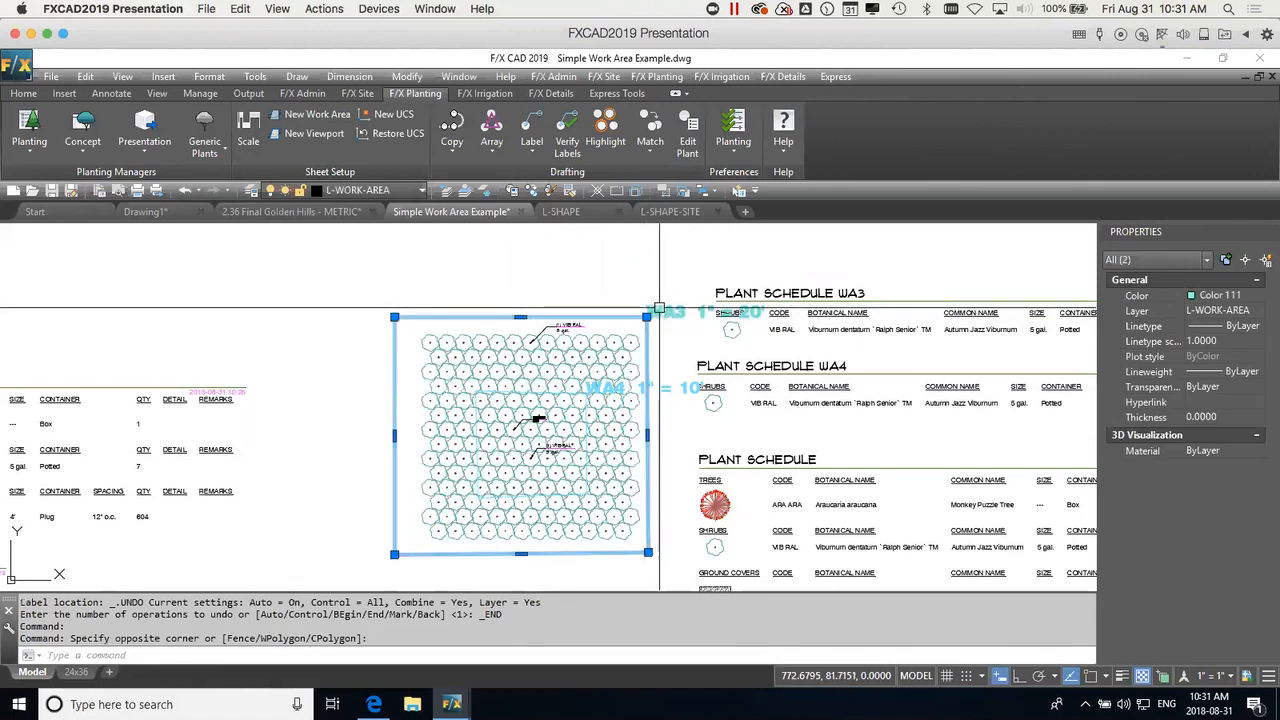
key("Delete")
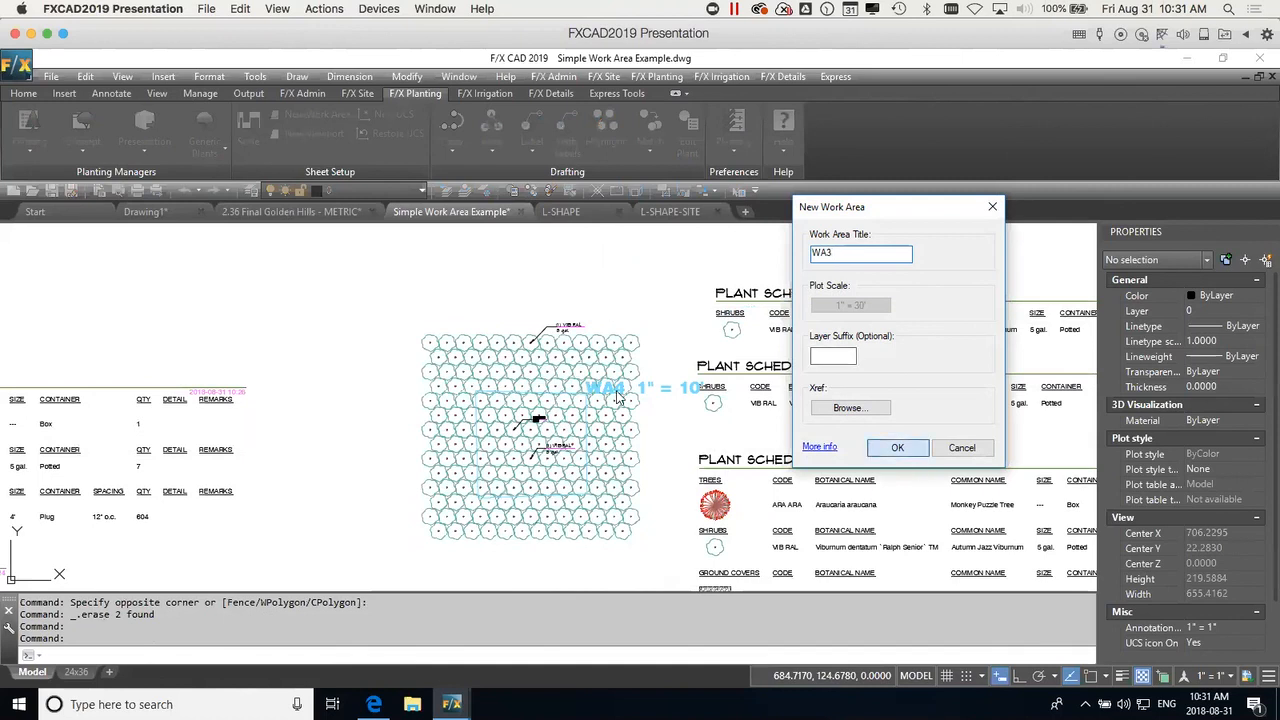
Create a new work area titled WA3 with a four-corner boundary around the whole shrub block.
key("Return")
left_click(656, 300)
left_click(651, 550)
left_click(402, 549)
left_click(410, 313)
key("Return")
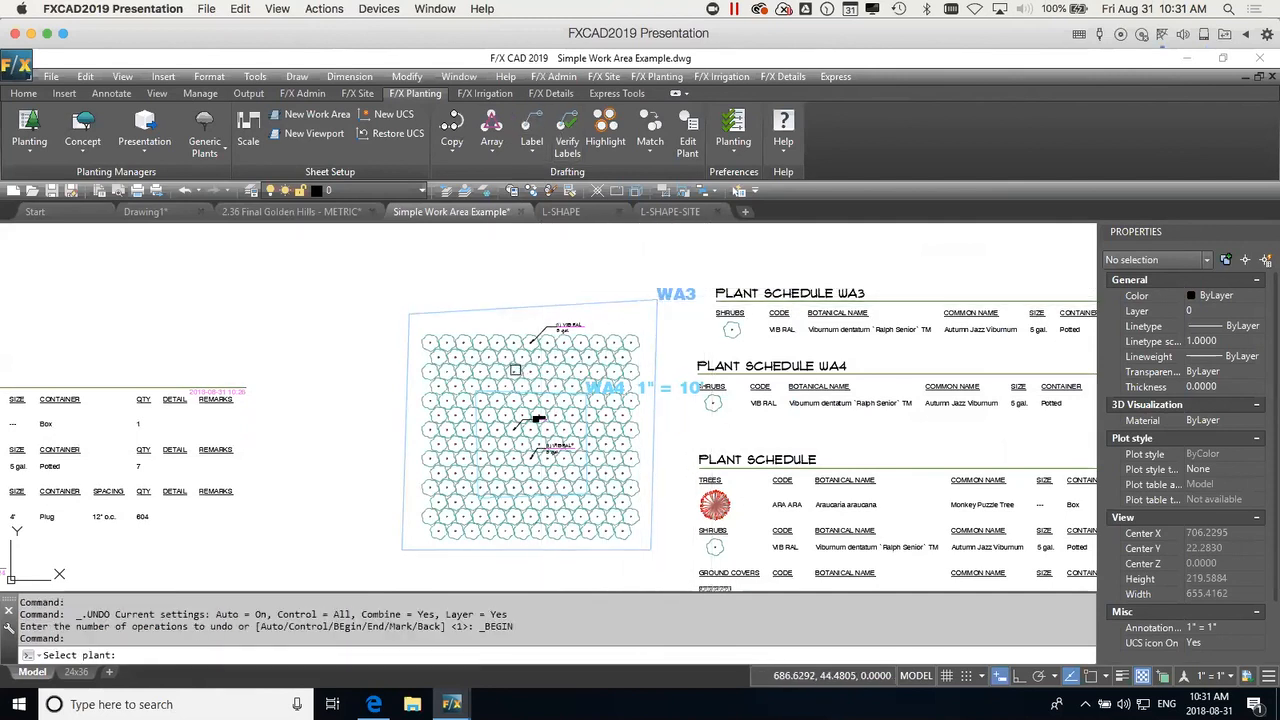
Label one shrub in WA3 above the WA4 boundary and one shrub inside WA4.
left_click(521, 375)
left_click(531, 394)
key("Return")
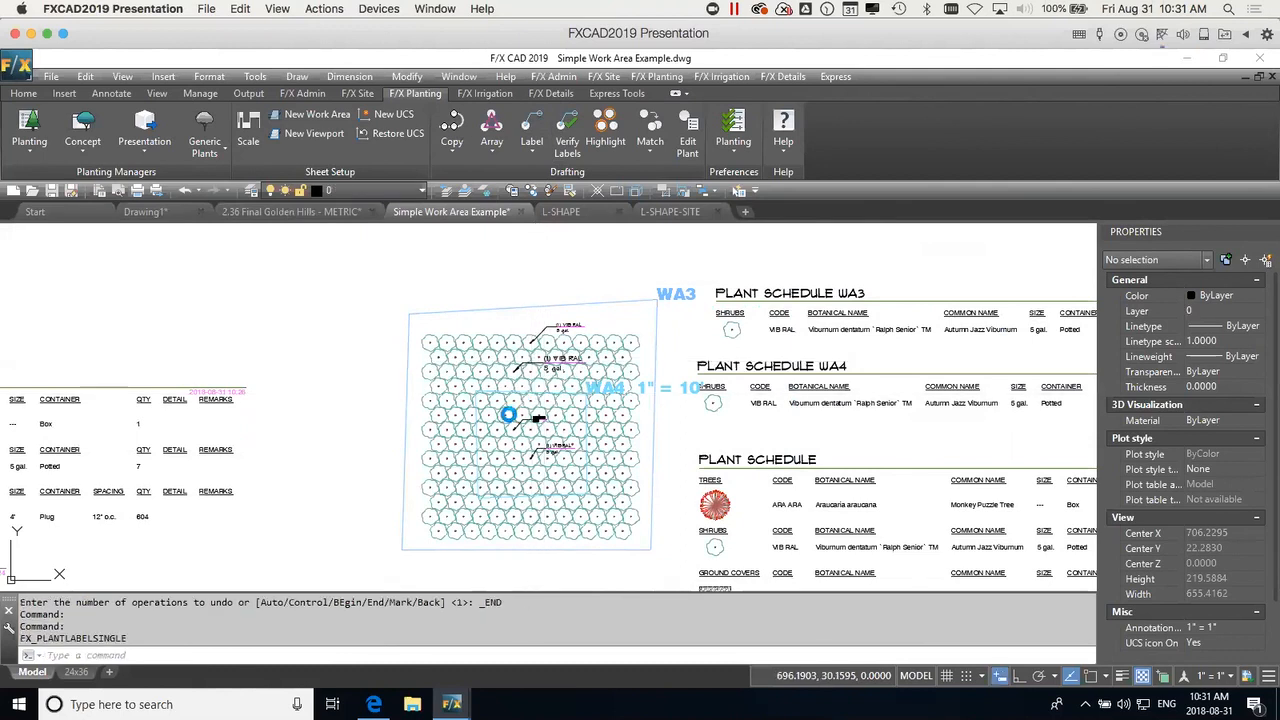
left_click(512, 414)
left_click(517, 406)
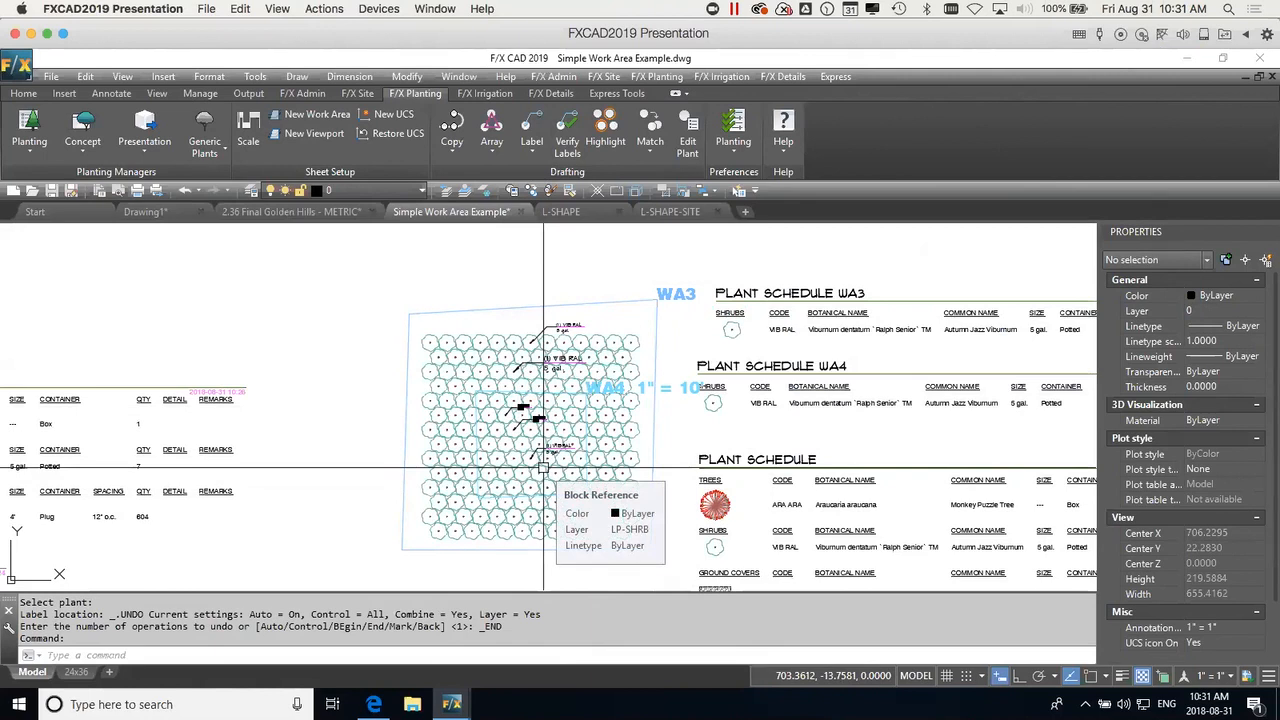
Examine the per-work-area quantity columns in the overall plant schedule.
scroll(543, 468, "down", 3)
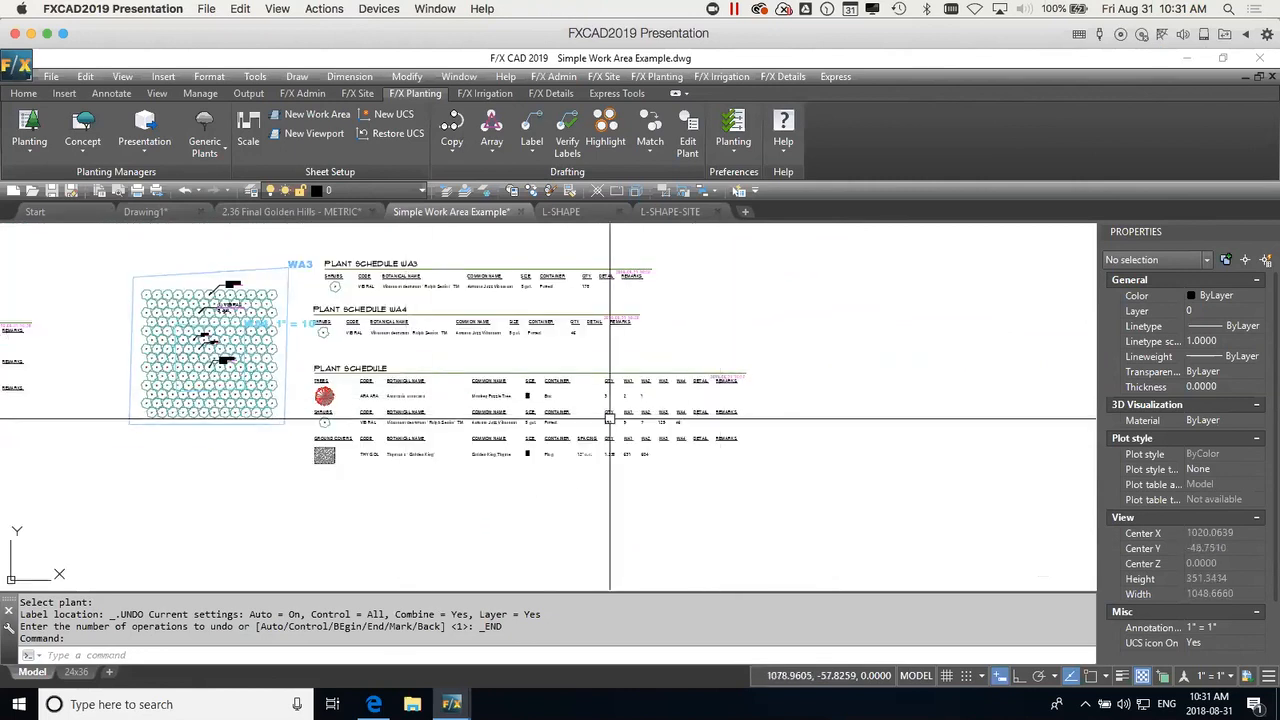
scroll(609, 418, "up", 2)
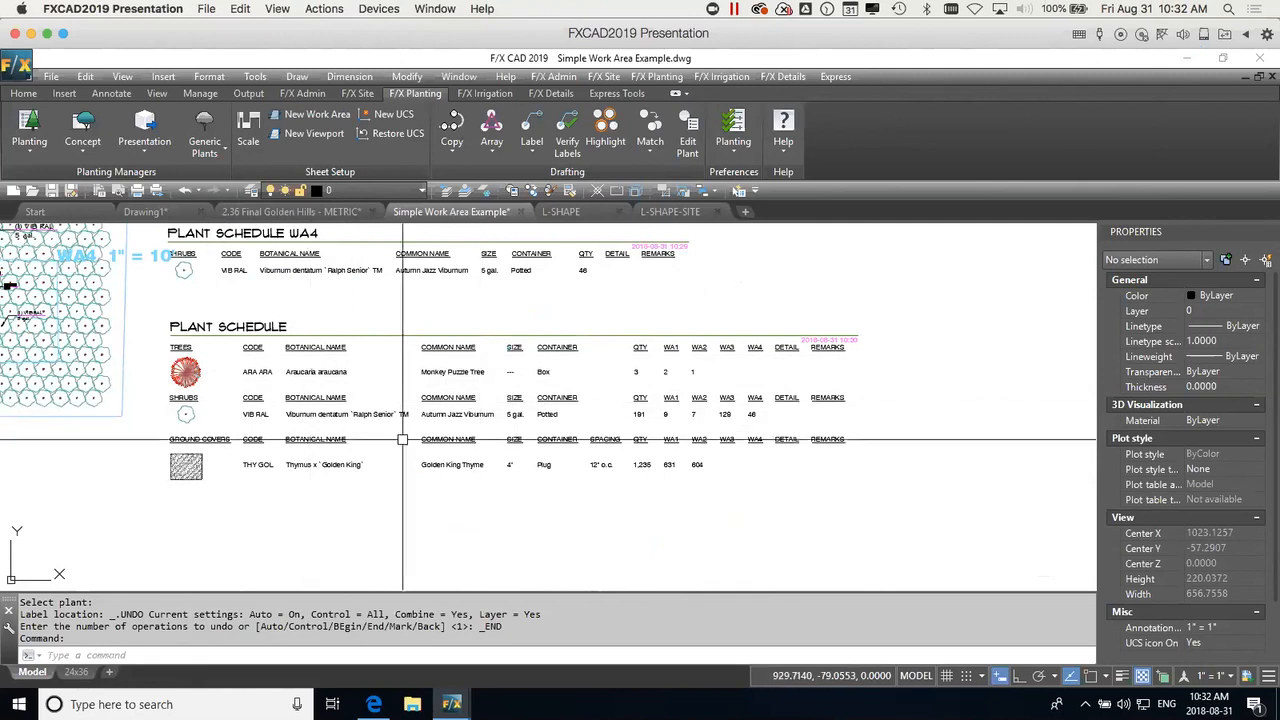
scroll(587, 431, "down", 2)
mouse_move(491, 453)
middle_mouse_down()
mouse_move(591, 456)
mouse_move(684, 486)
middle_mouse_up()
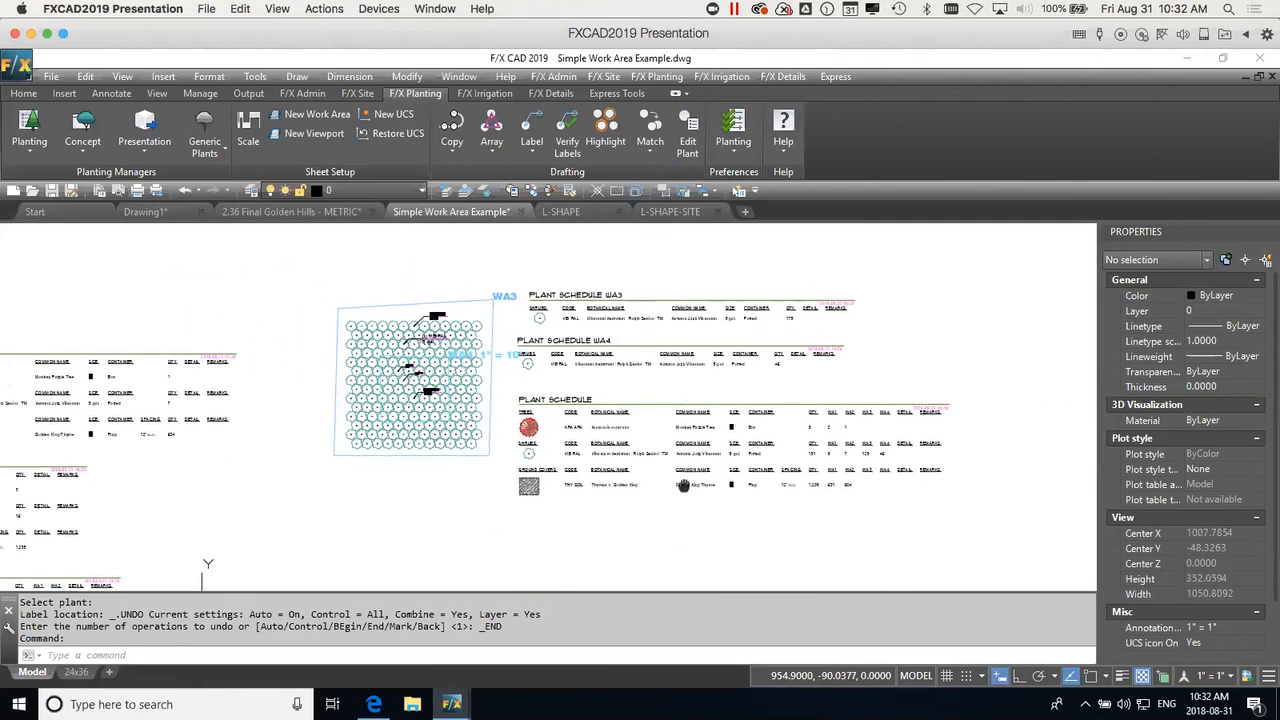
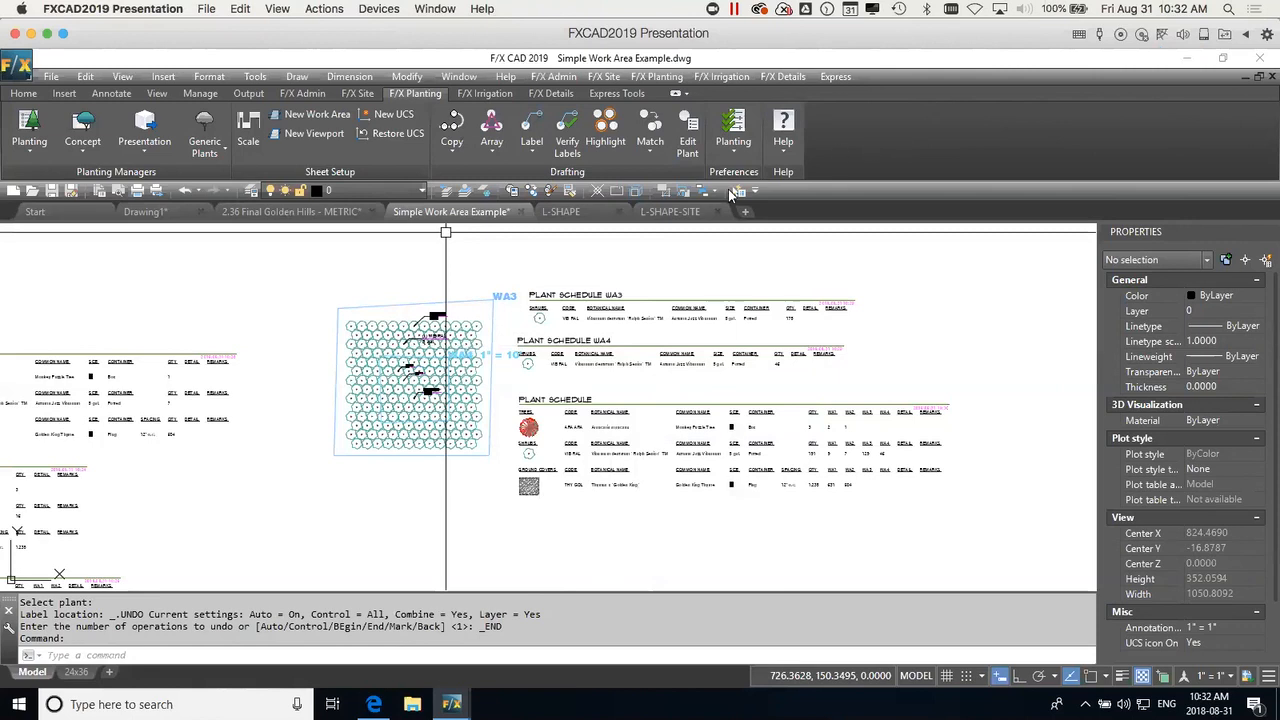
In the L-SHAPE drawing, define a new work area titled A STREET with the layer suffix ASTREET.
left_click(586, 214)
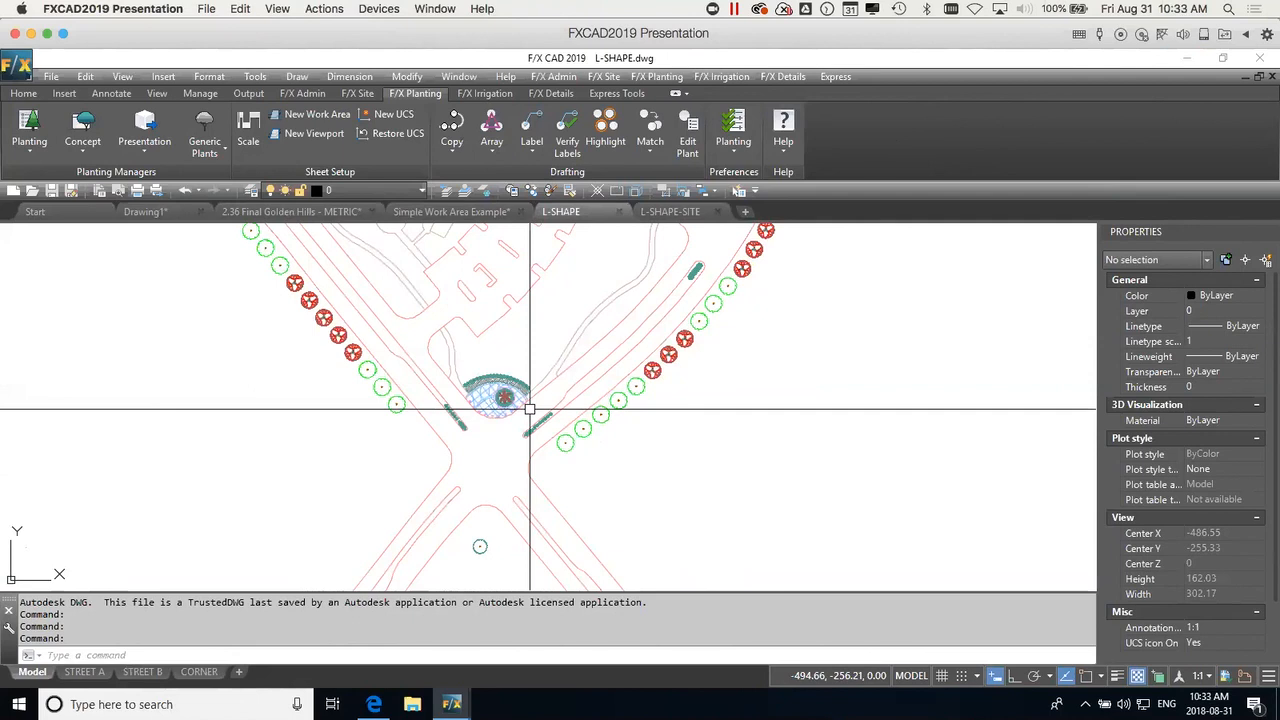
scroll(529, 409, "down", 3)
mouse_move(603, 380)
middle_mouse_down()
mouse_move(617, 368)
mouse_move(585, 380)
middle_mouse_up()
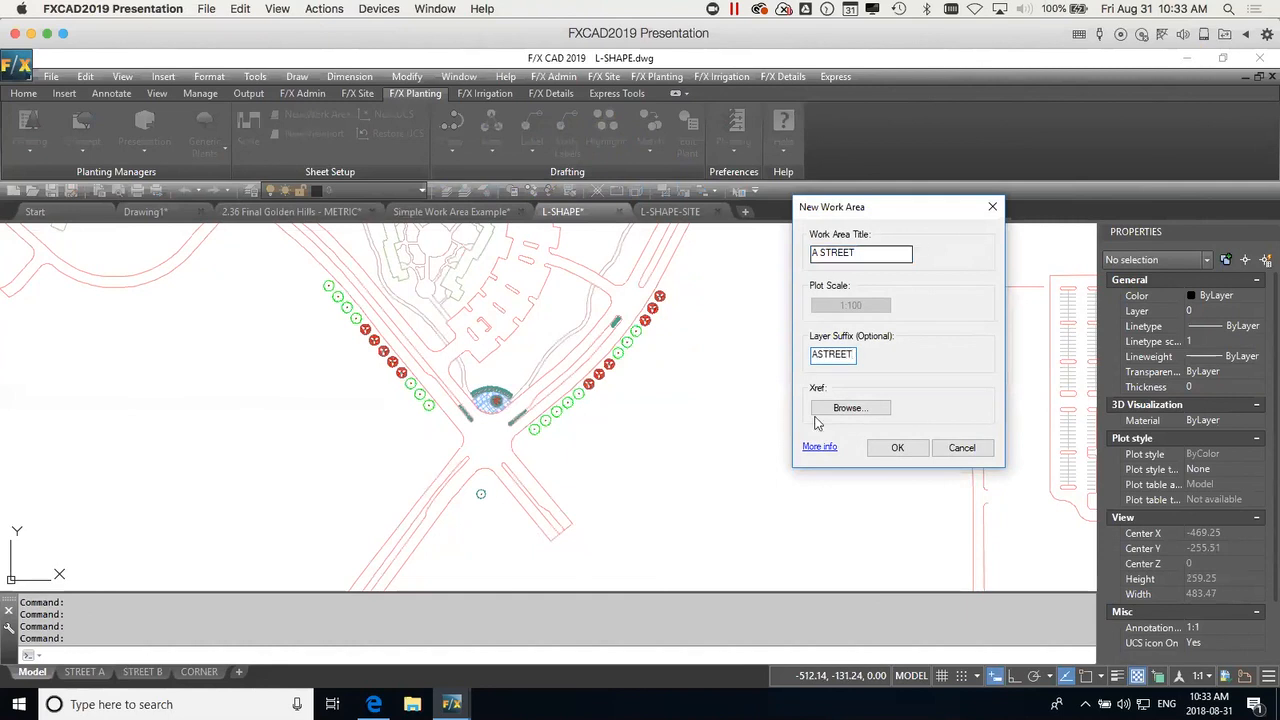
left_click(897, 448)
Outline the A STREET boundary as a closed polygon around the street and tree row east of the corner plaza.
scroll(560, 430, "up", 3)
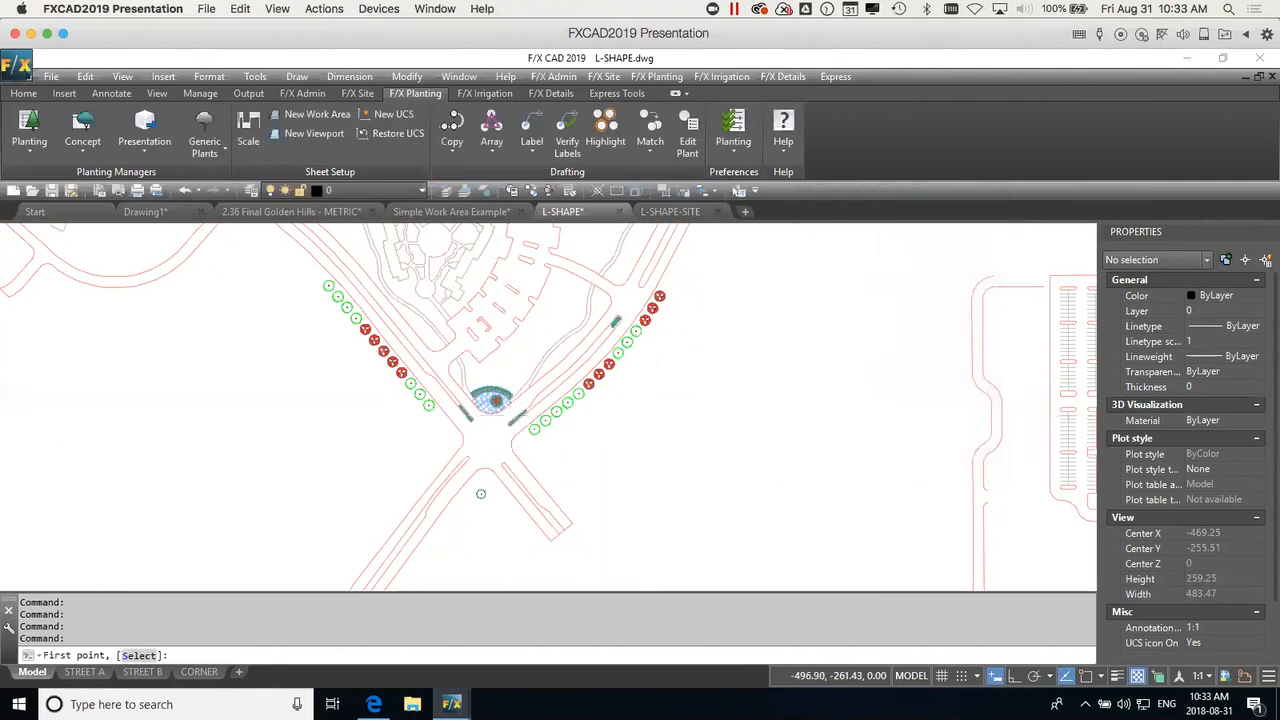
left_click(556, 475)
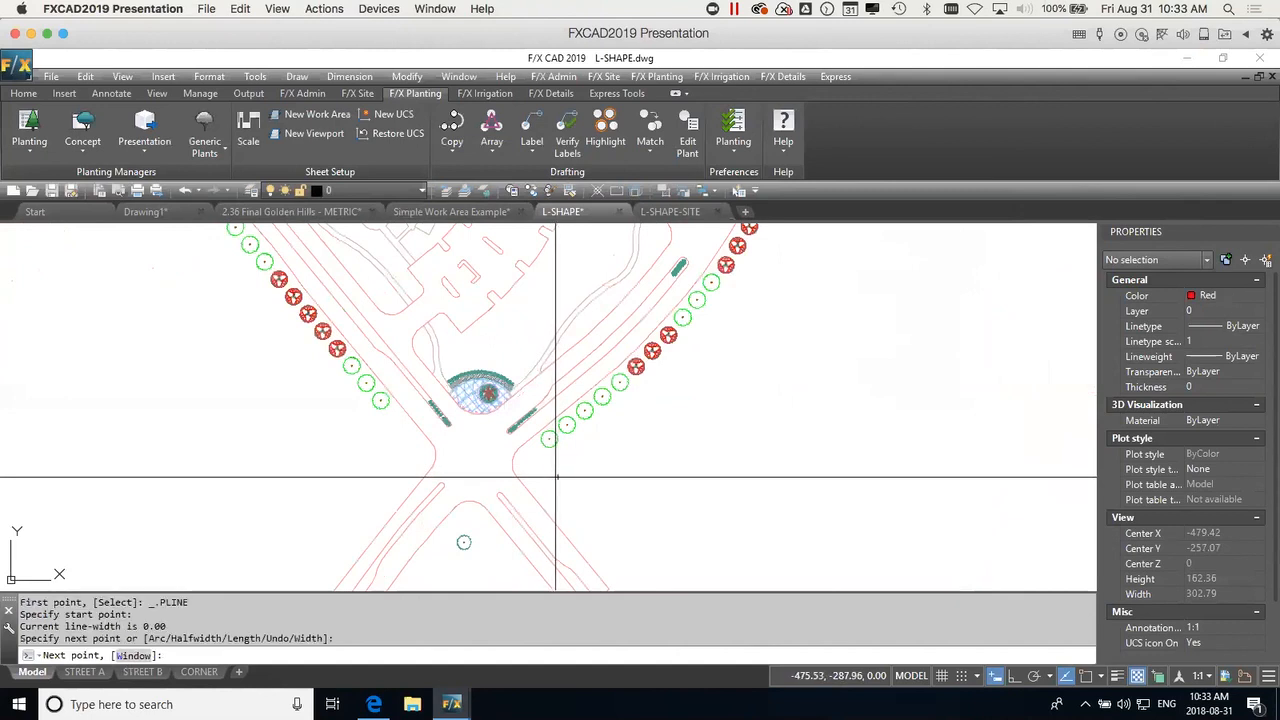
left_click(491, 439)
left_click(530, 386)
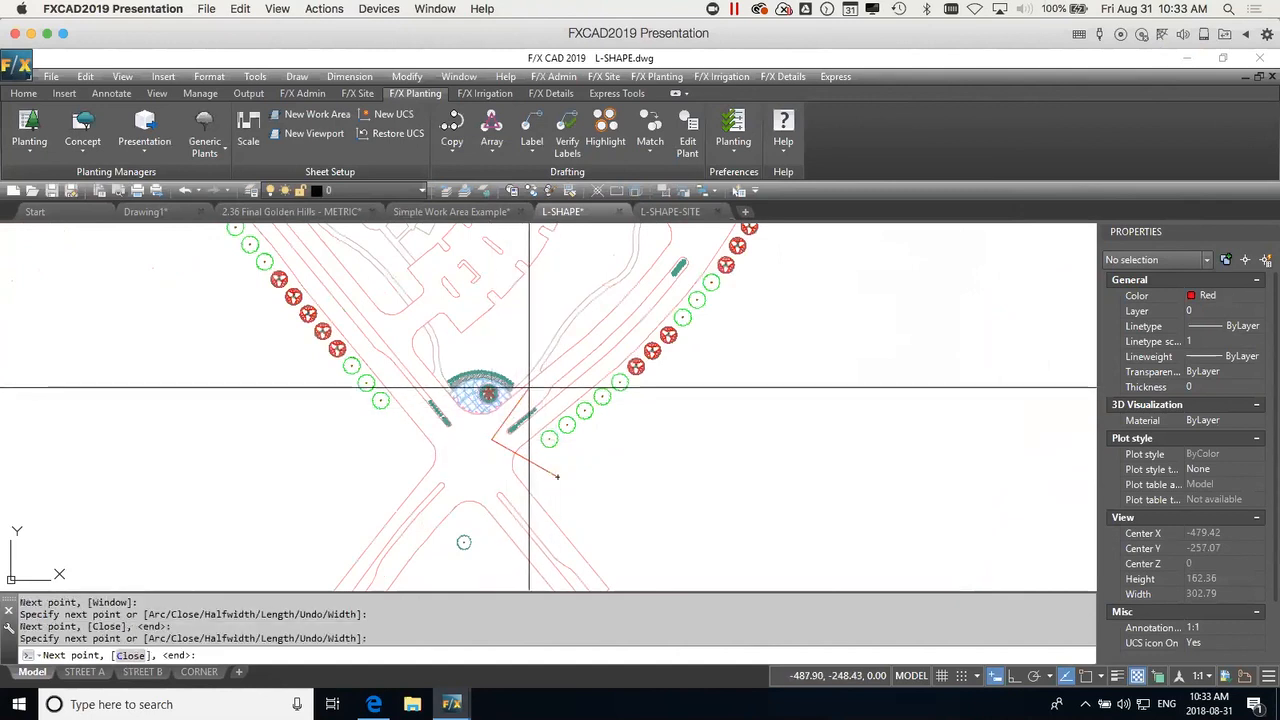
left_click(547, 352)
left_click(615, 276)
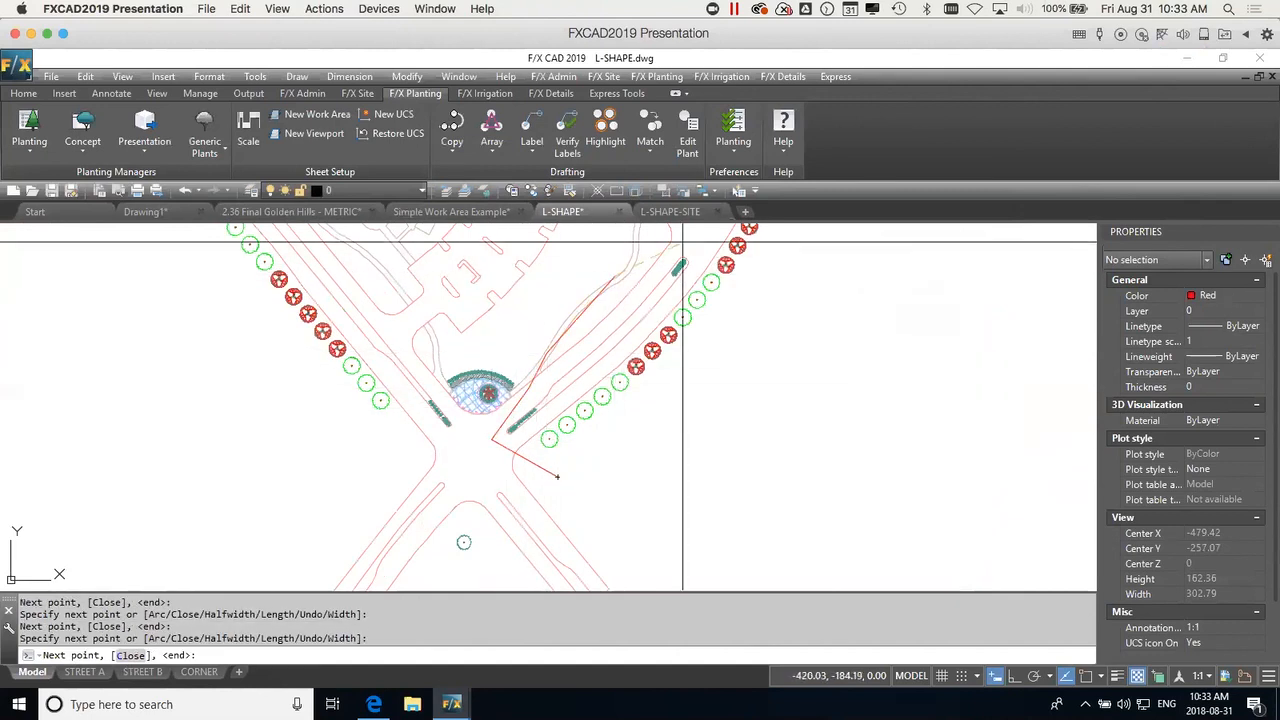
middle_click_drag(680, 241, 617, 319)
left_click(627, 270)
left_click(703, 278)
left_click(714, 309)
left_click(634, 438)
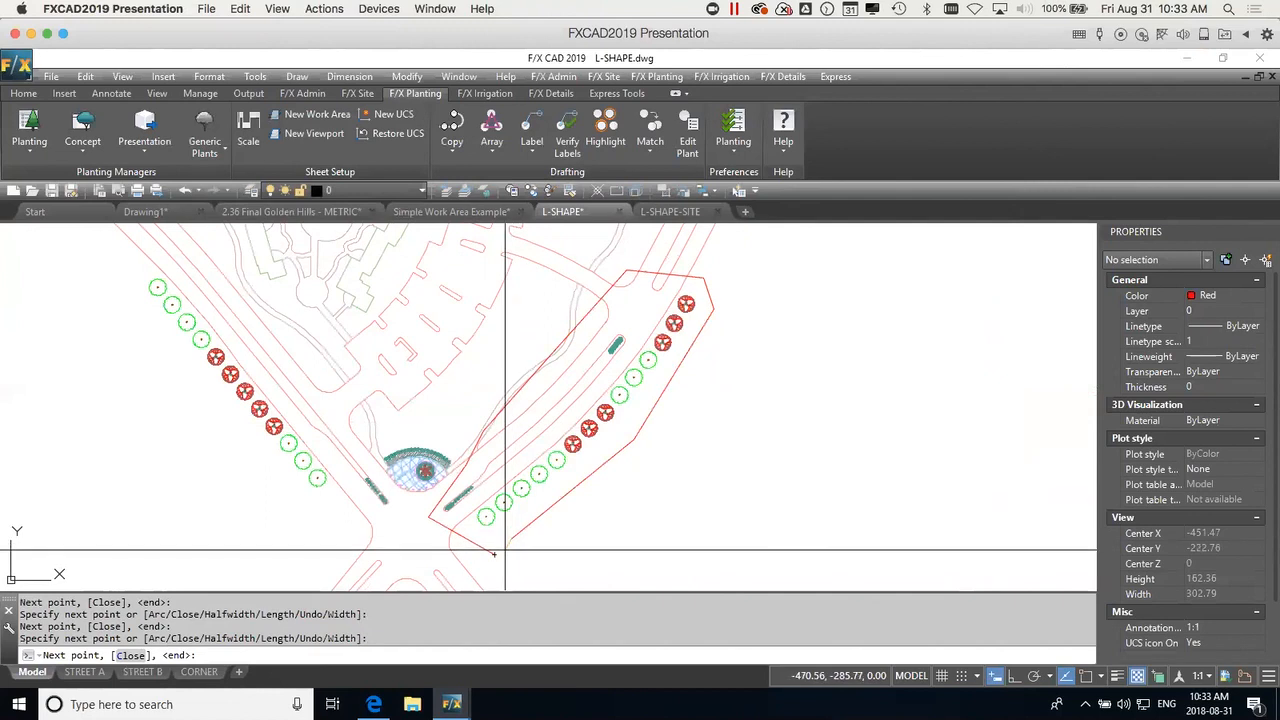
left_click(495, 552)
scroll(493, 552, "up", 10)
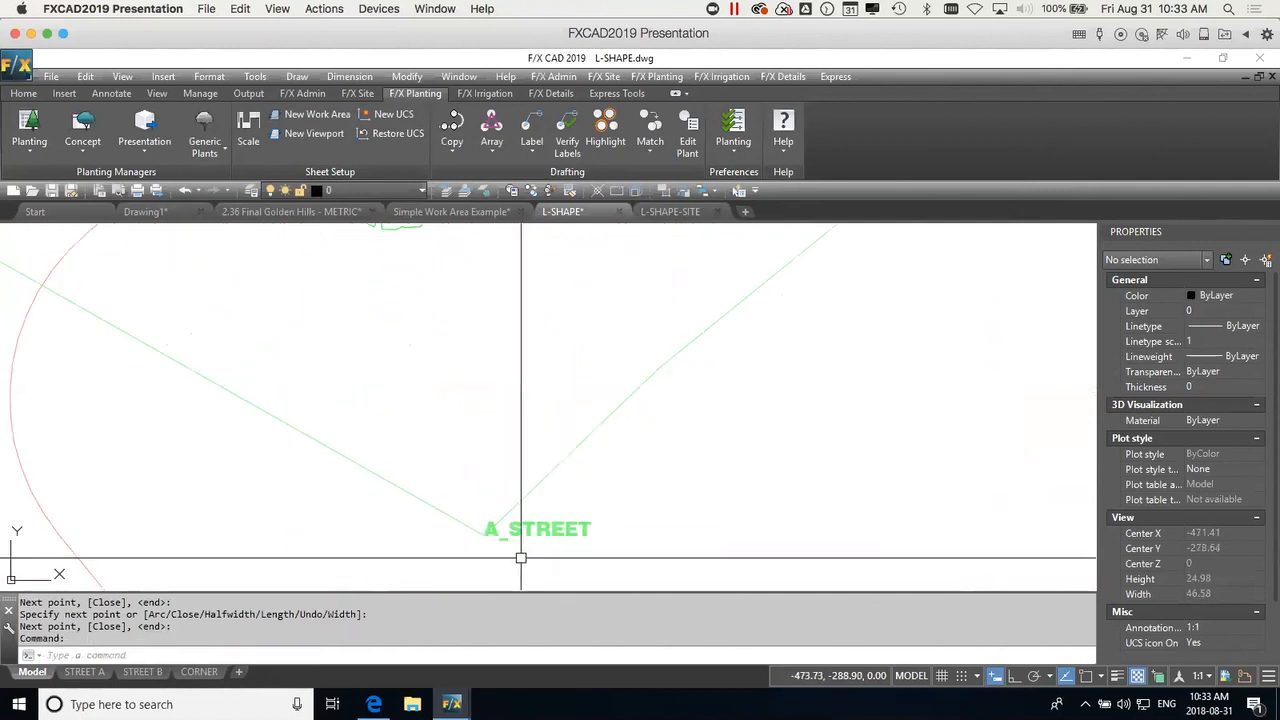
scroll(599, 560, "down", 10)
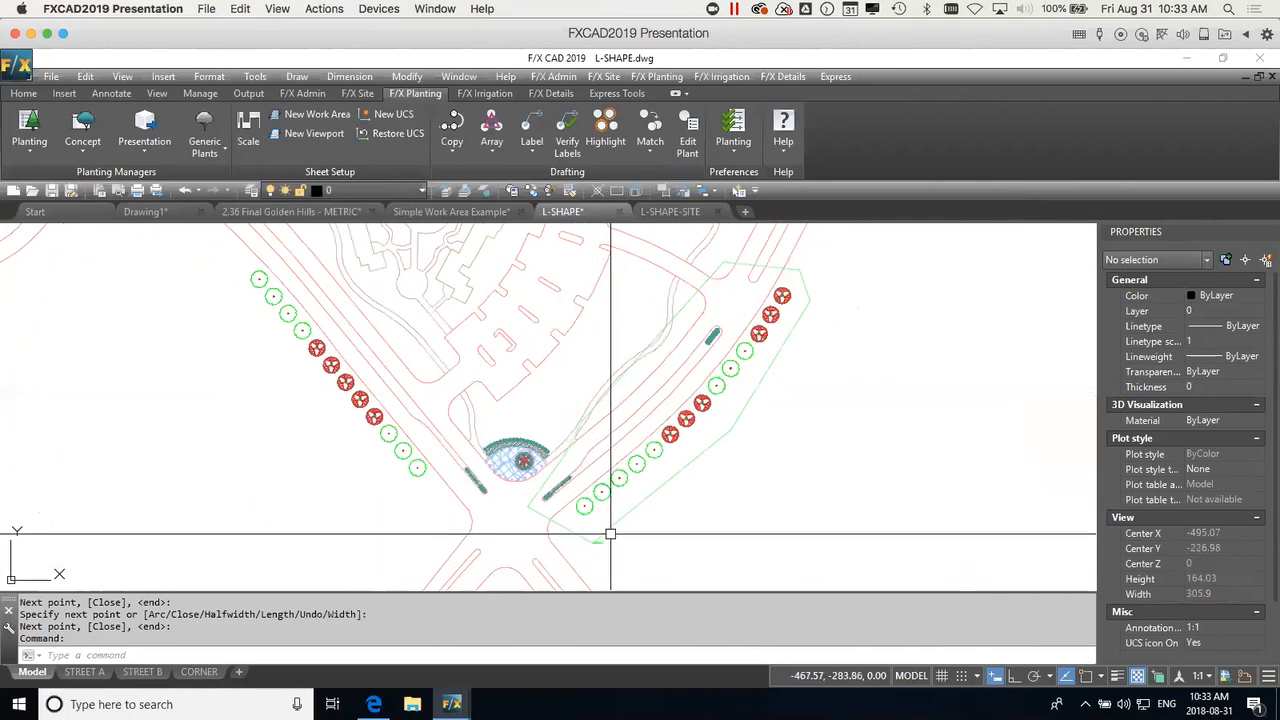
Create work area B STREET with layer suffix BSTREET, its closed boundary enclosing the street and tree row west of the plaza.
middle_click_drag(698, 501, 763, 523)
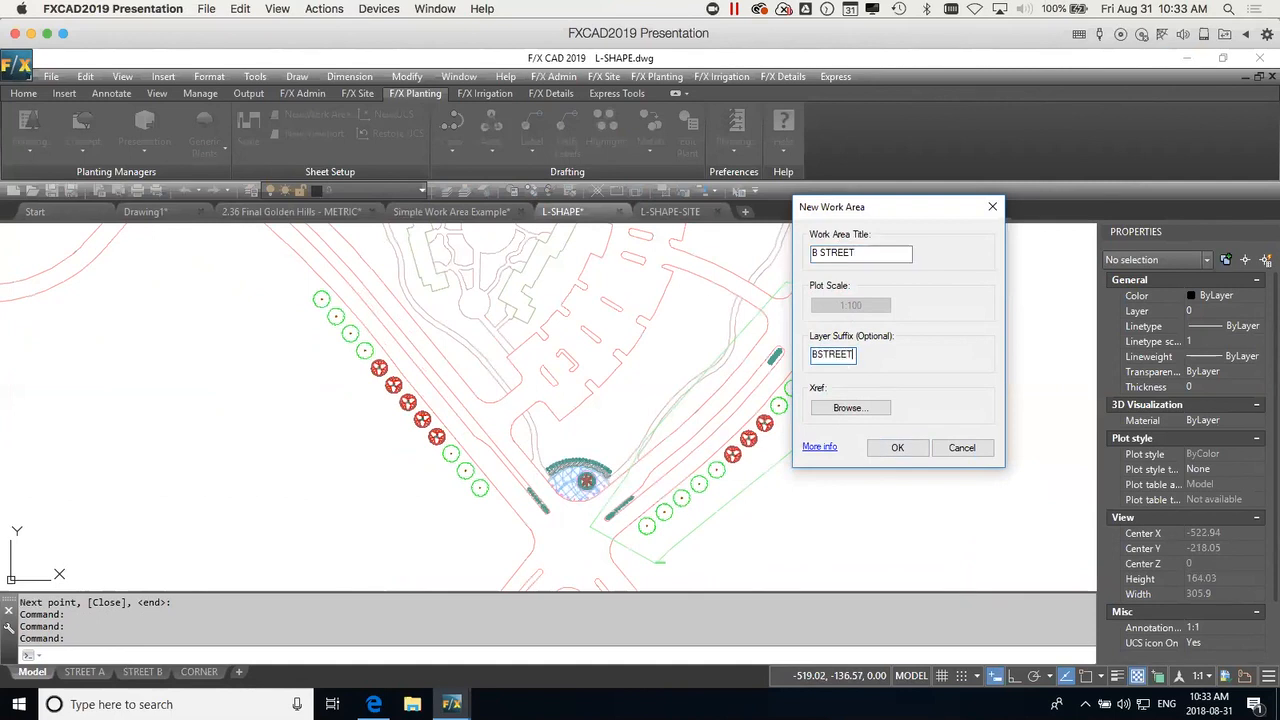
left_click(903, 450)
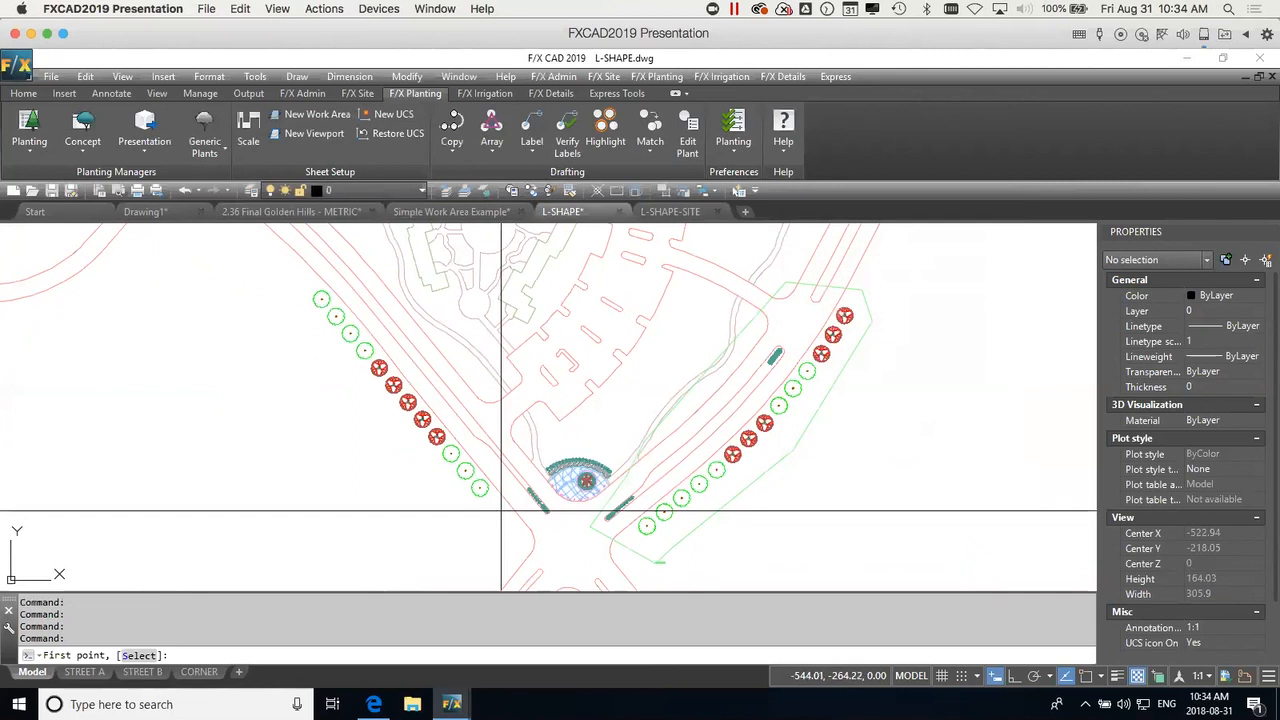
left_click(555, 538)
left_click(480, 532)
left_click(289, 294)
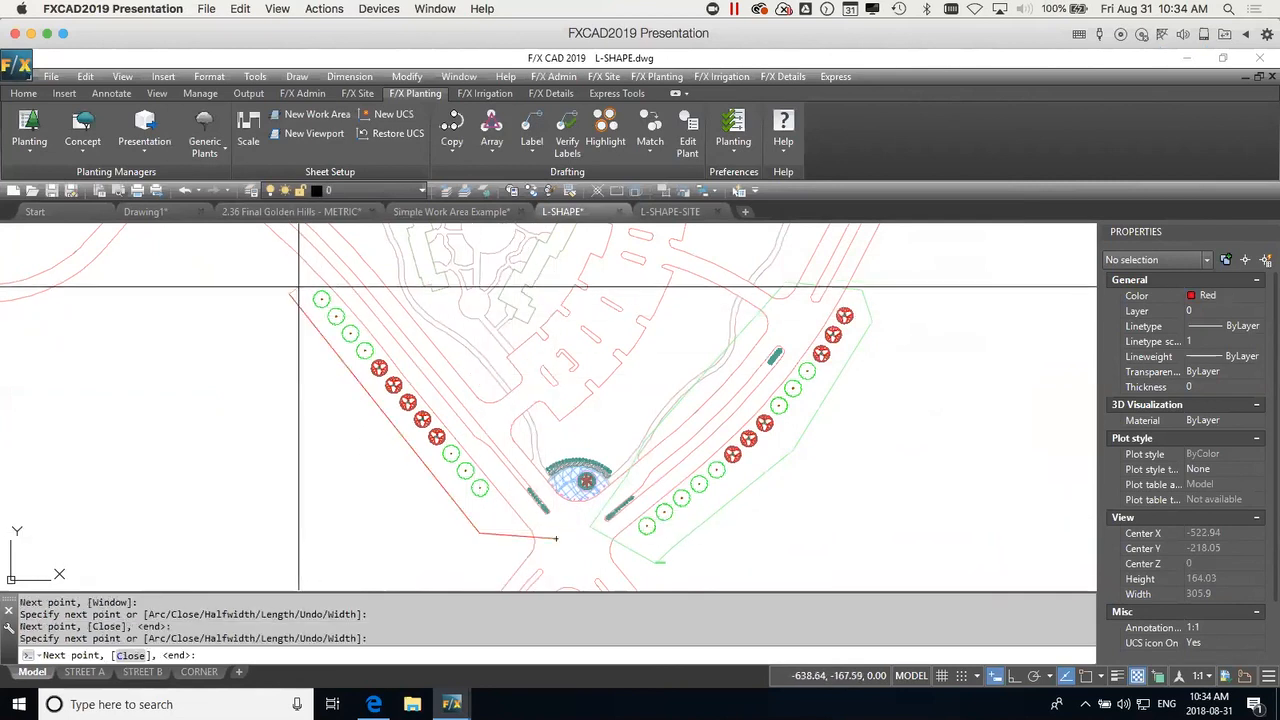
left_click(376, 264)
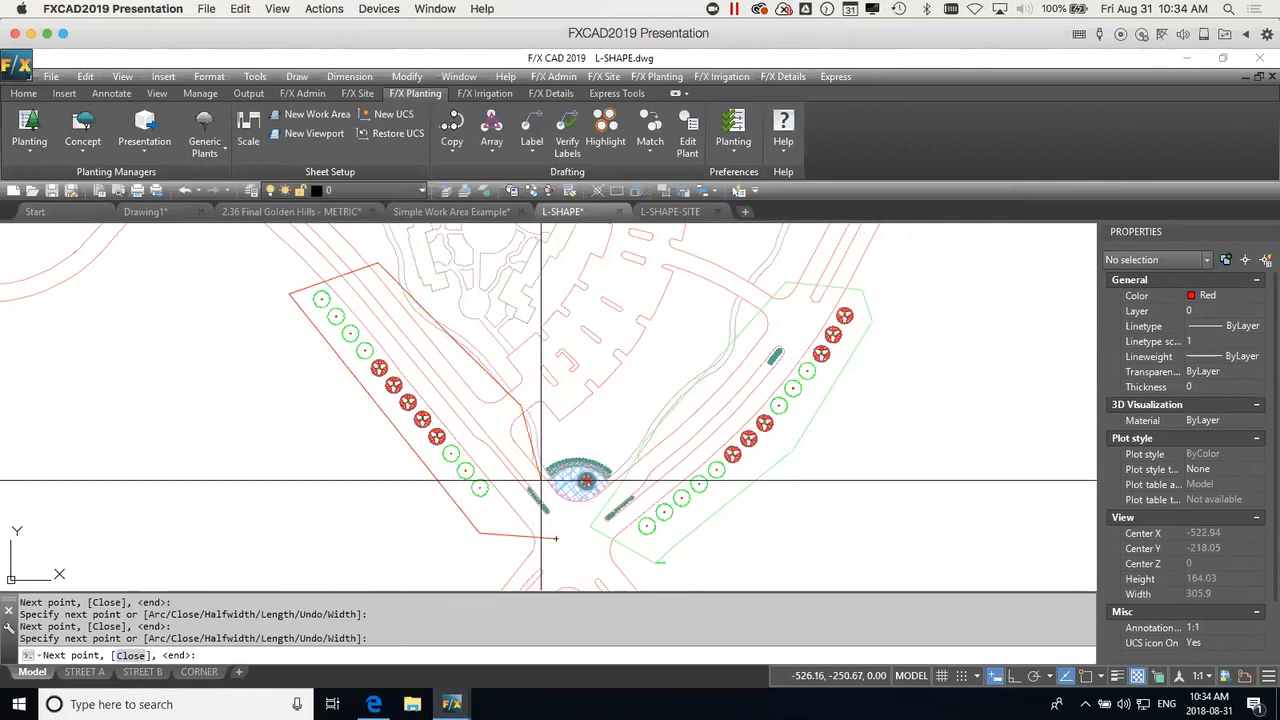
key("Return")
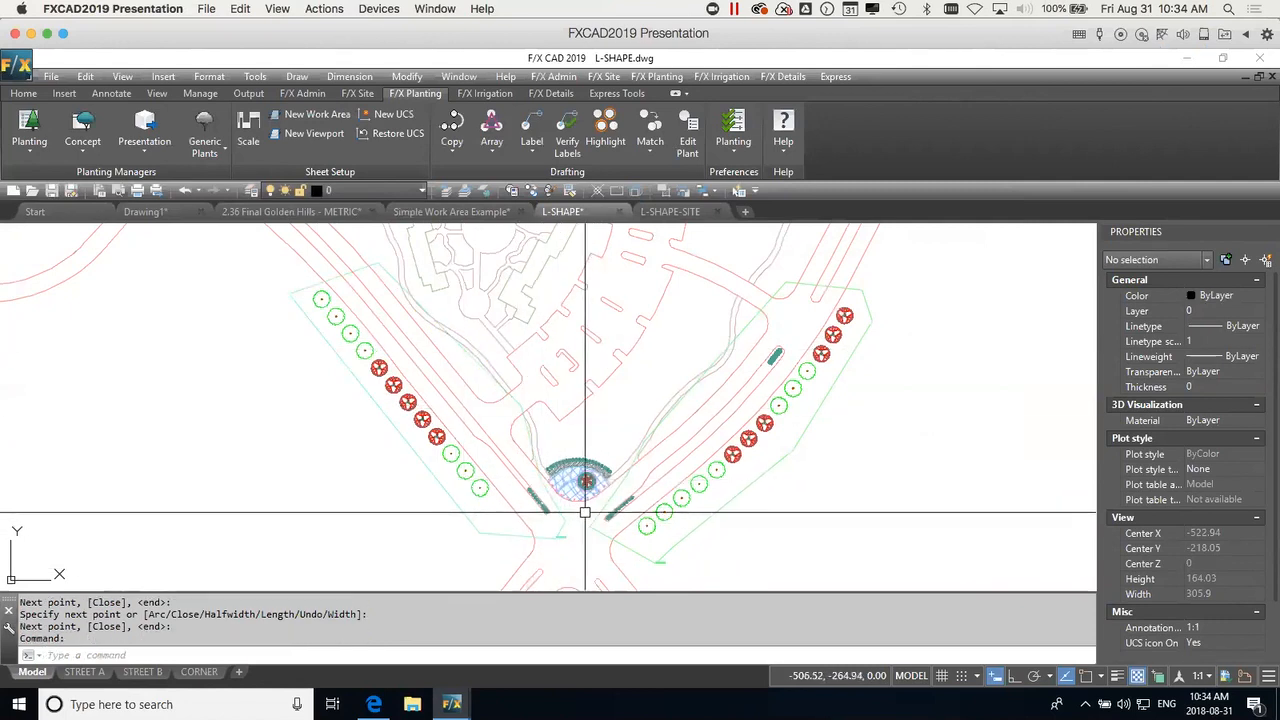
Create a new work area titled CORNER with a closed polygon boundary around the corner plaza and its planting.
key("Return")
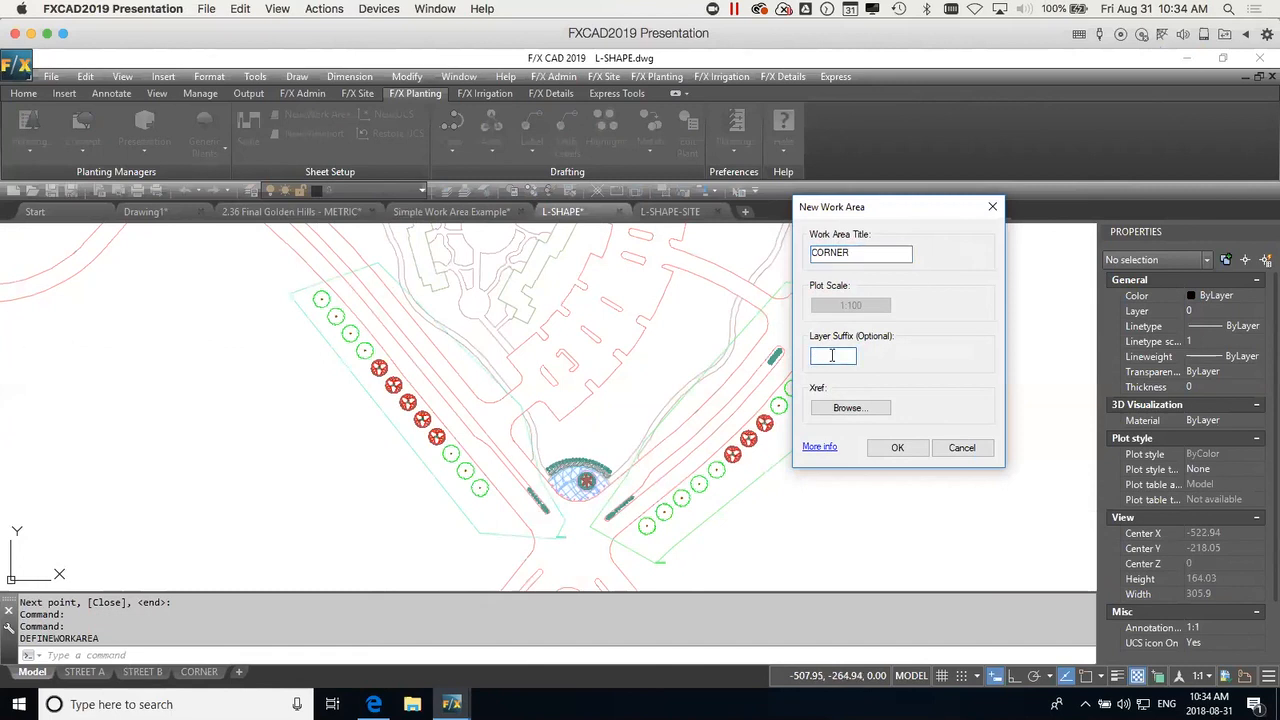
left_click(893, 448)
scroll(586, 460, "up", 3)
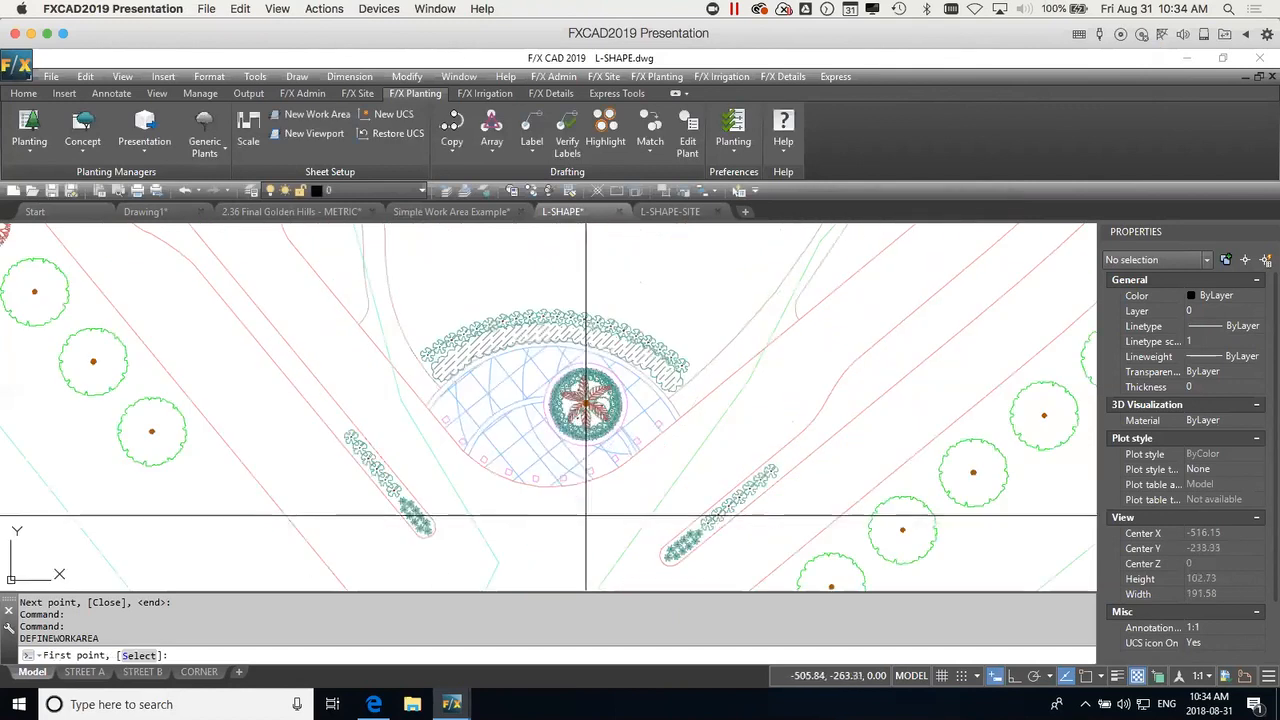
left_click(509, 522)
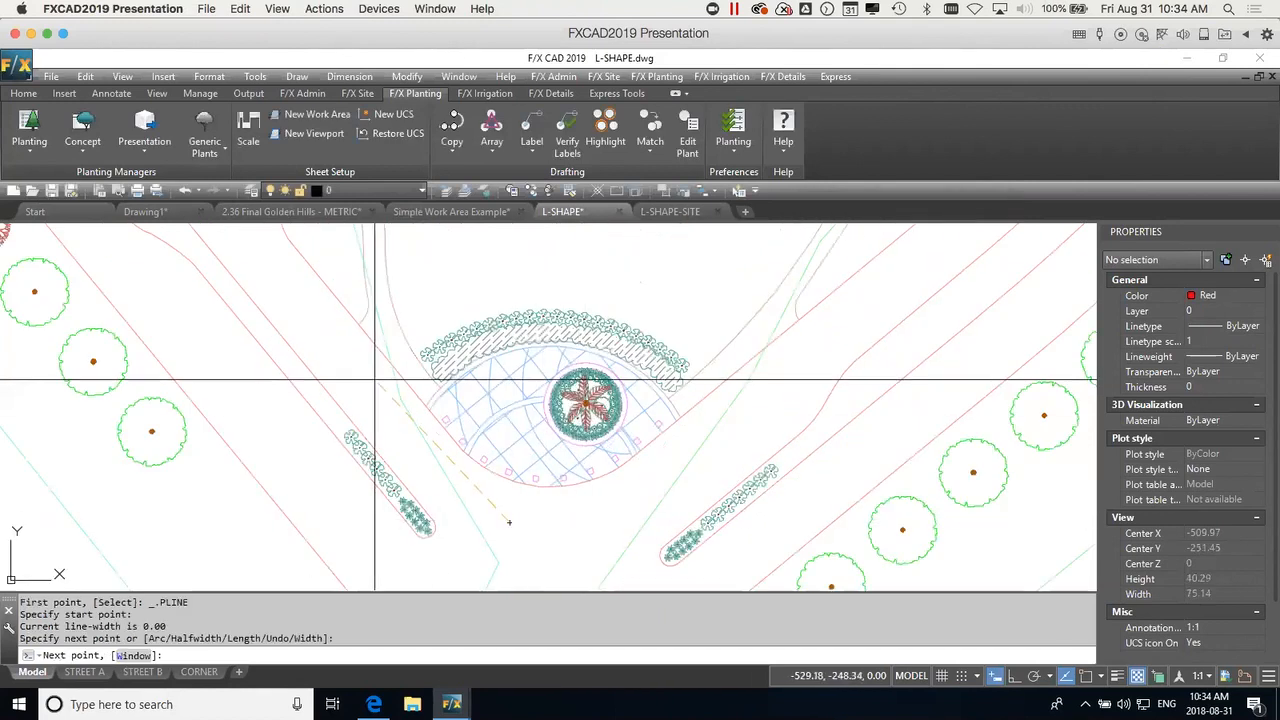
left_click(413, 401)
left_click(403, 326)
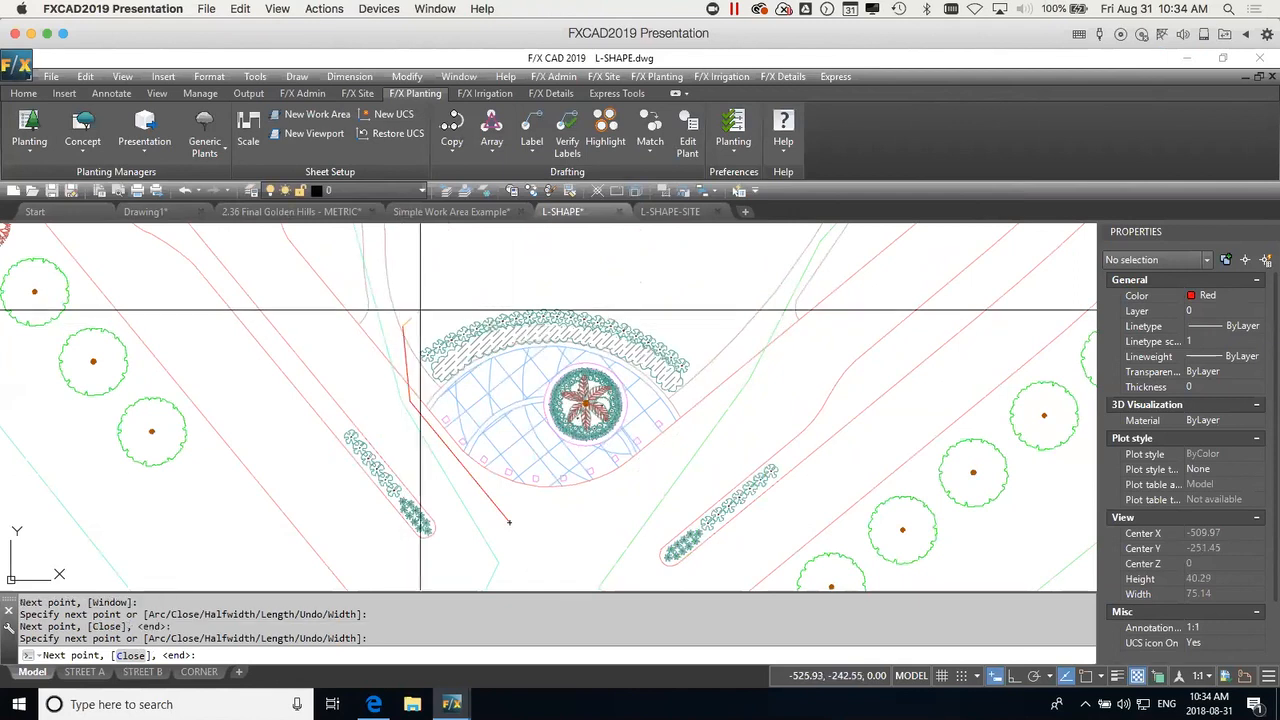
left_click(530, 257)
left_click(726, 285)
left_click(733, 381)
left_click(627, 527)
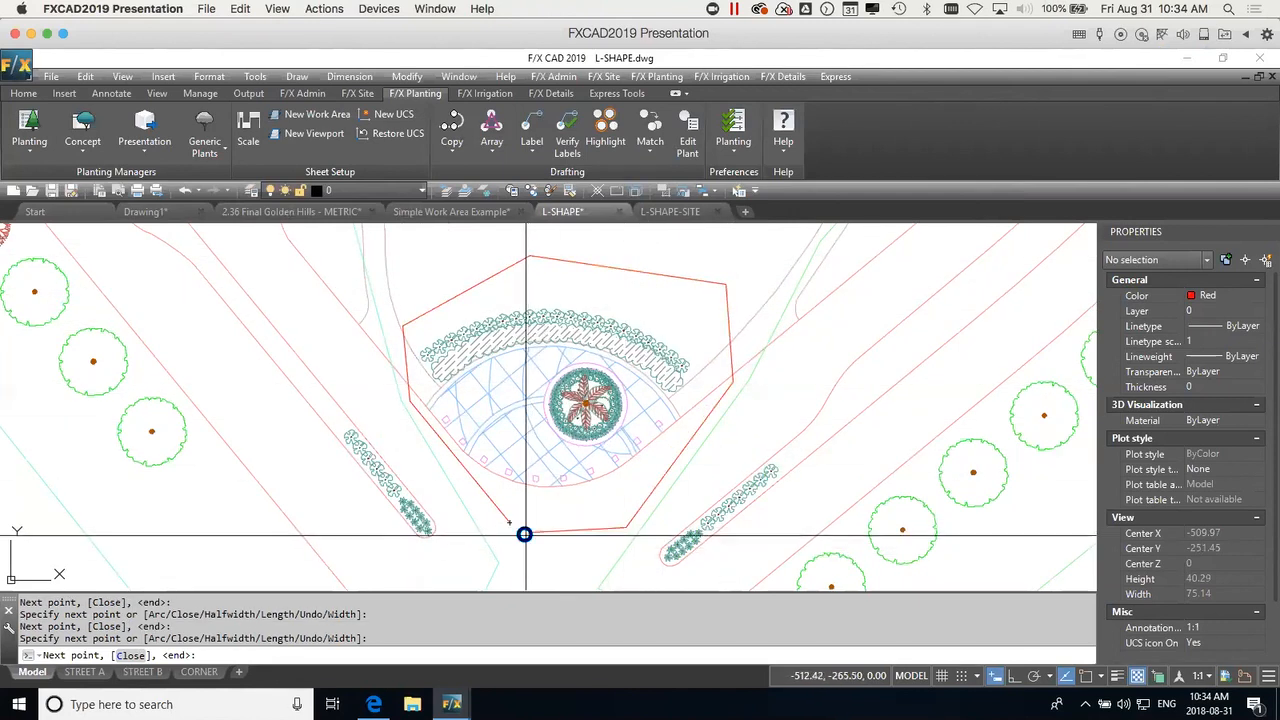
key("Return")
Check the layers of an existing B STREET tree, a plaza shrub and the lone tree south of the intersection.
scroll(561, 517, "down", 2)
mouse_move(561, 517)
middle_mouse_down()
mouse_move(680, 371)
mouse_move(577, 415)
middle_mouse_up()
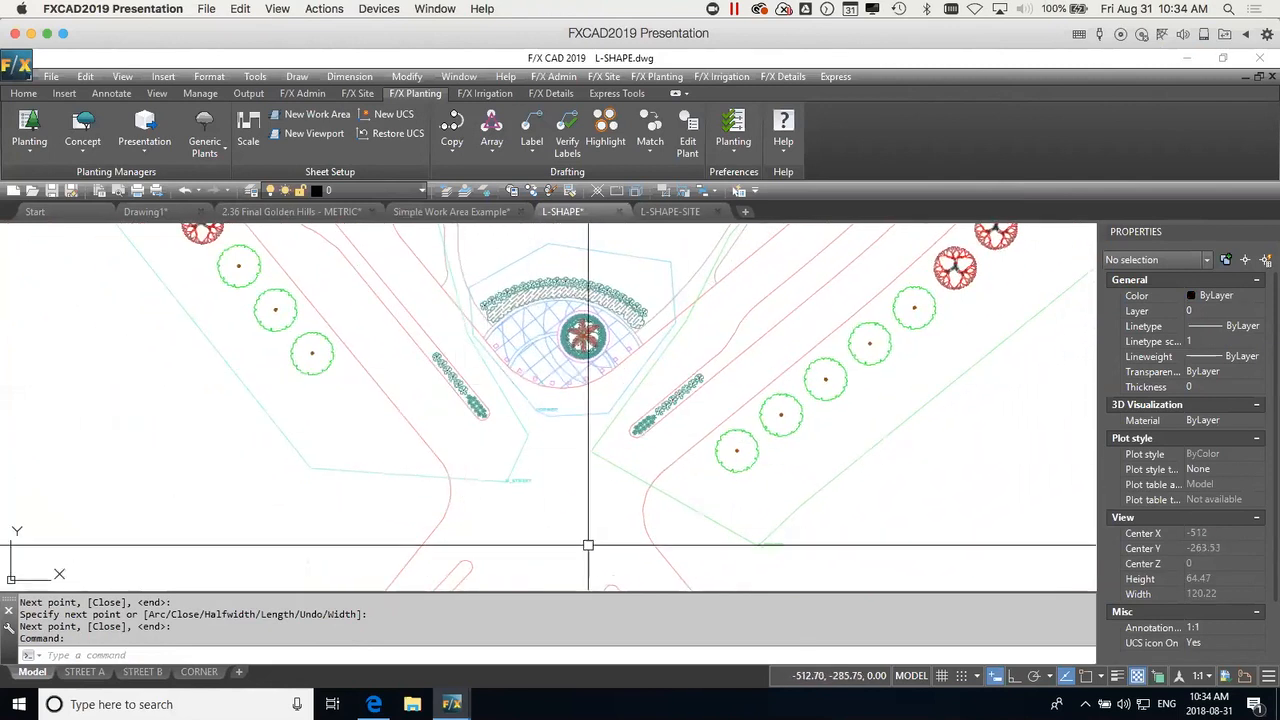
scroll(740, 492, "down", 2)
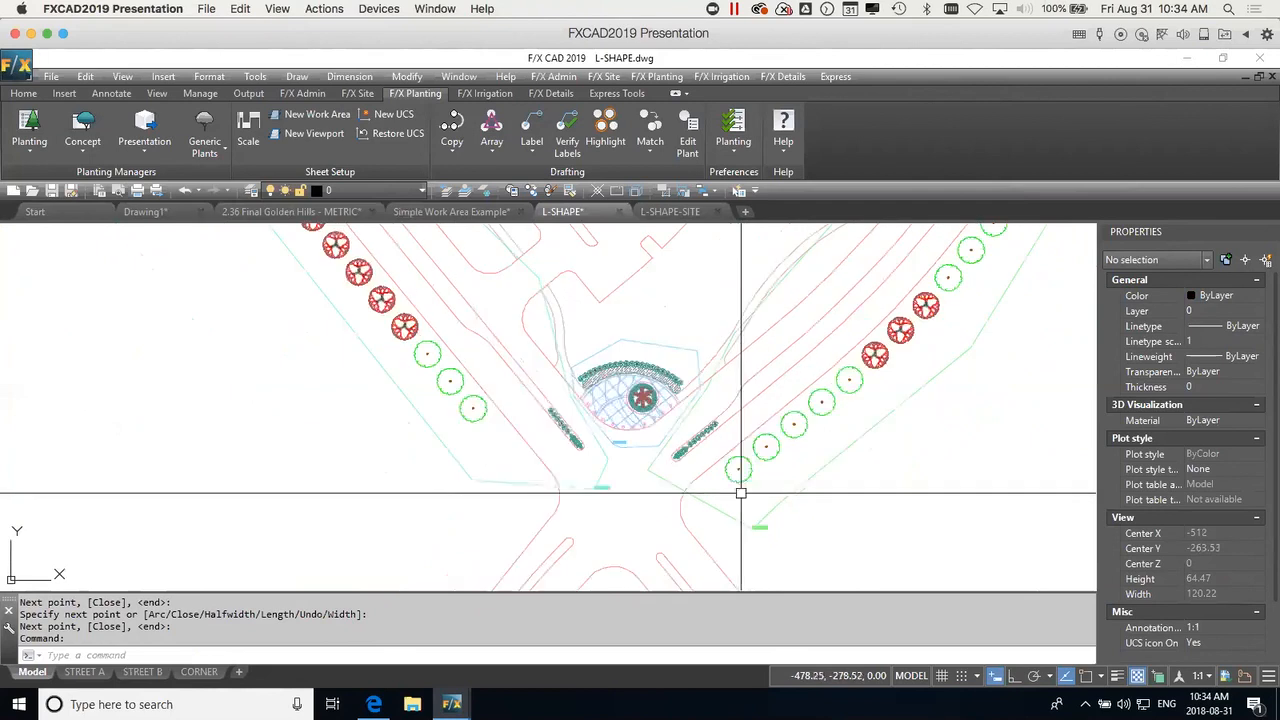
scroll(740, 492, "down", 3)
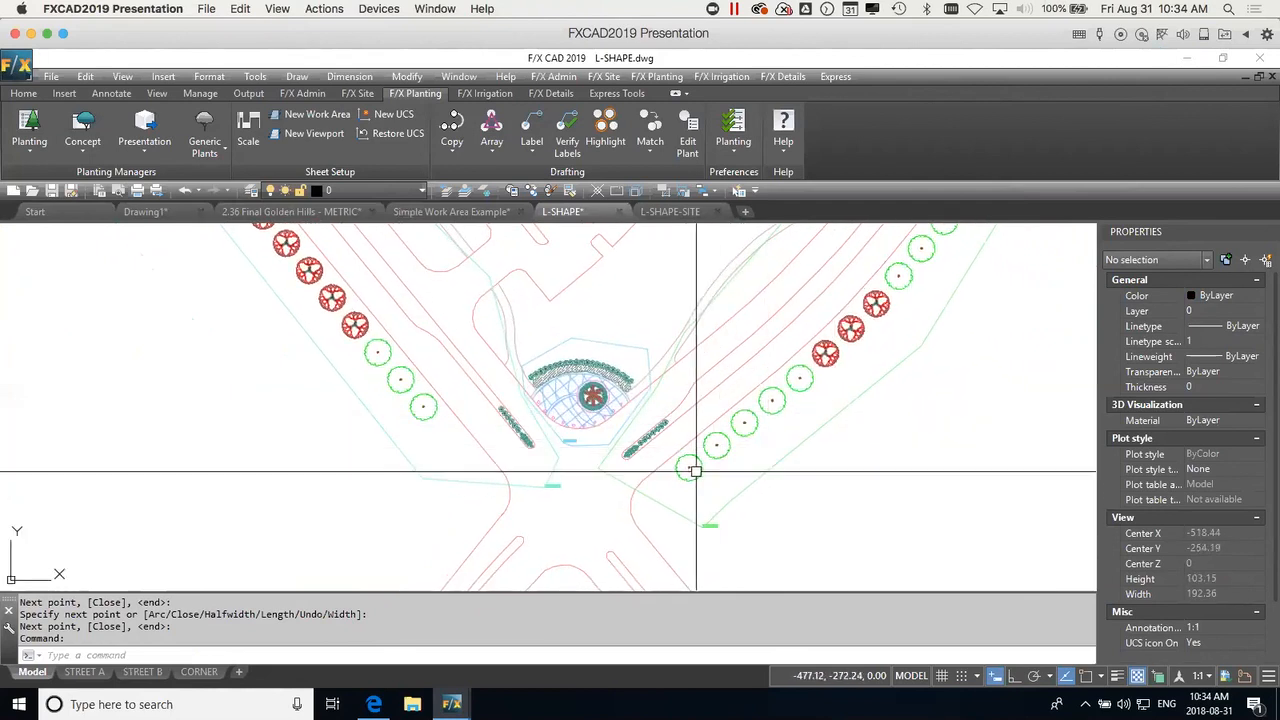
scroll(700, 468, "down", 3)
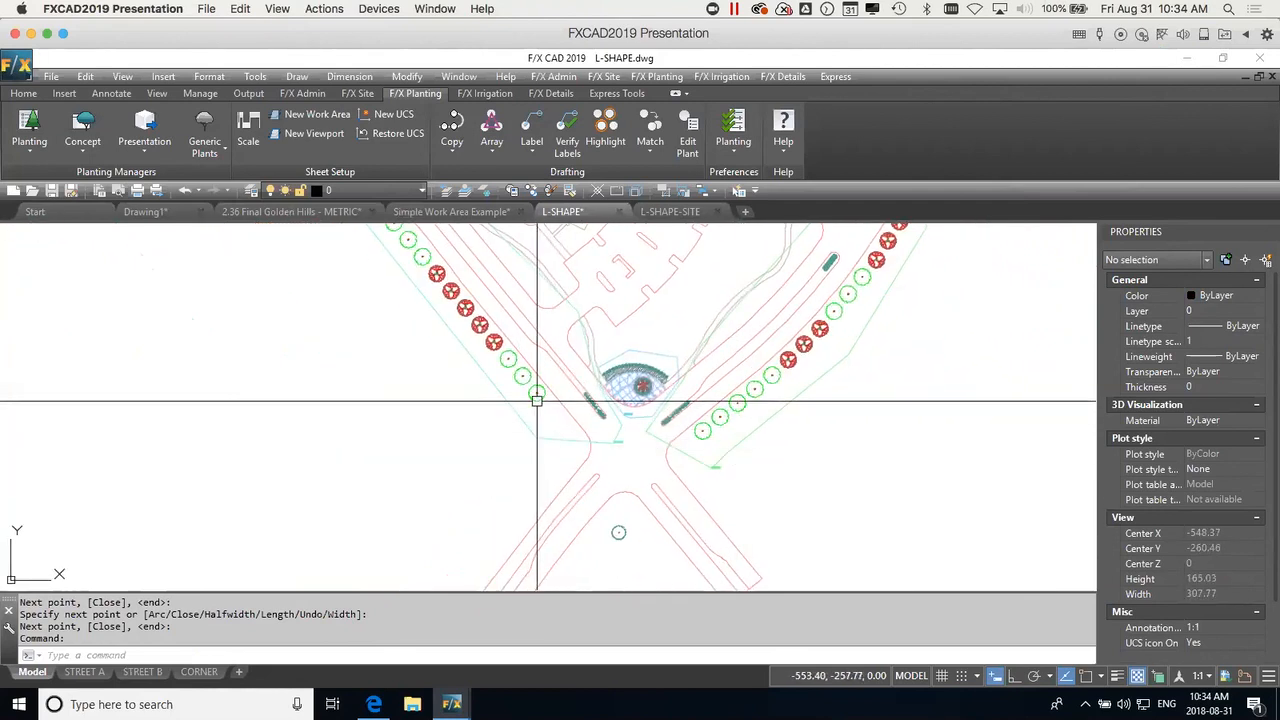
left_click(536, 393)
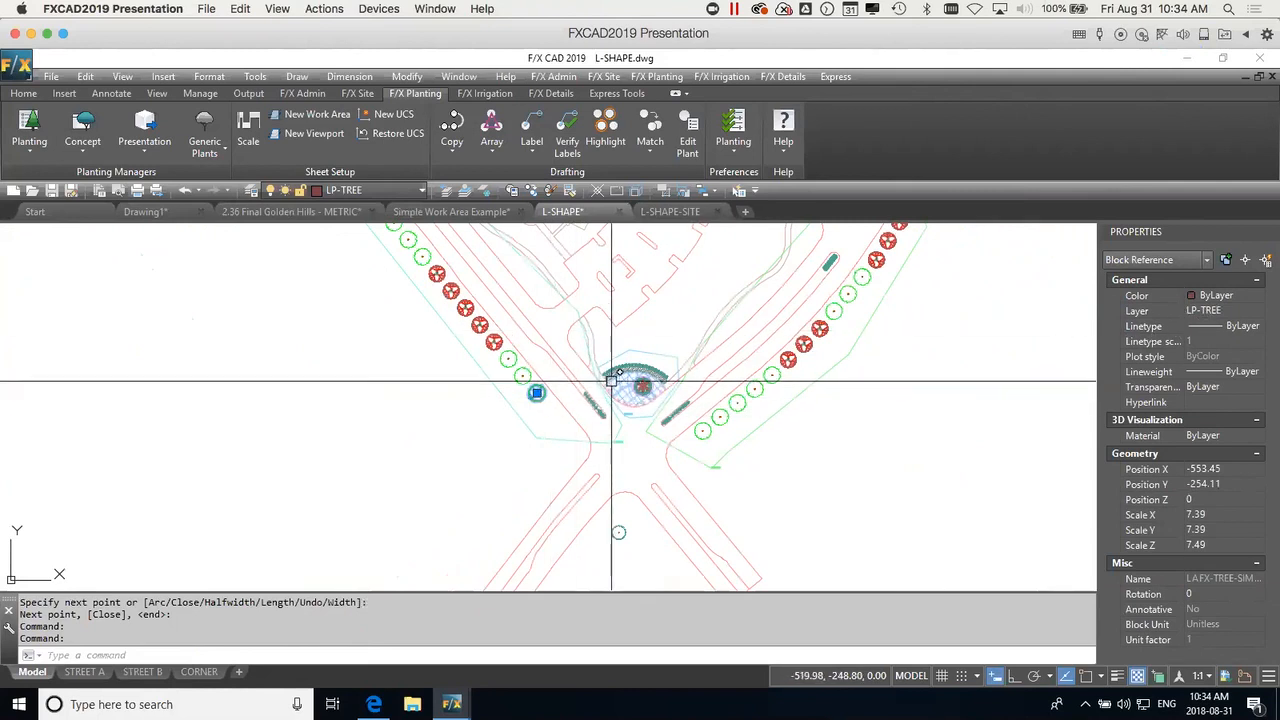
scroll(600, 385, "up", 5)
key("Escape")
left_click(648, 342)
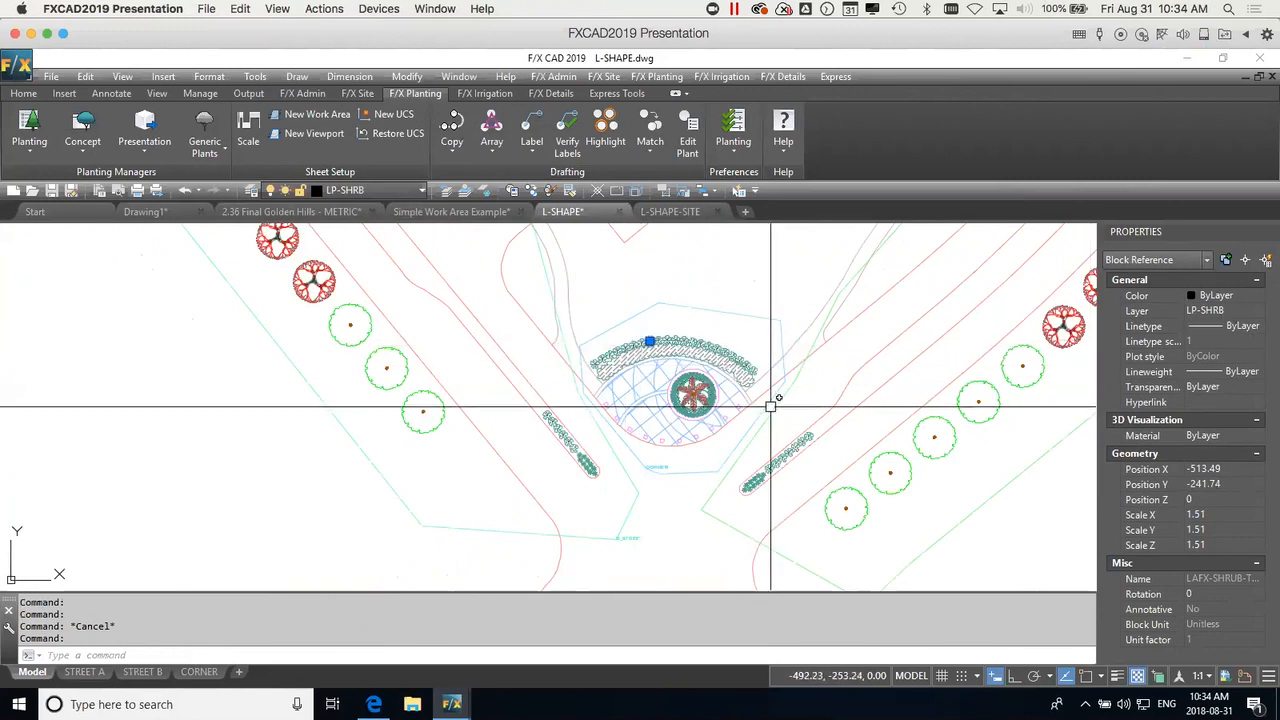
key("Escape")
middle_click_drag(703, 516, 671, 366)
scroll(608, 547, "down", 4)
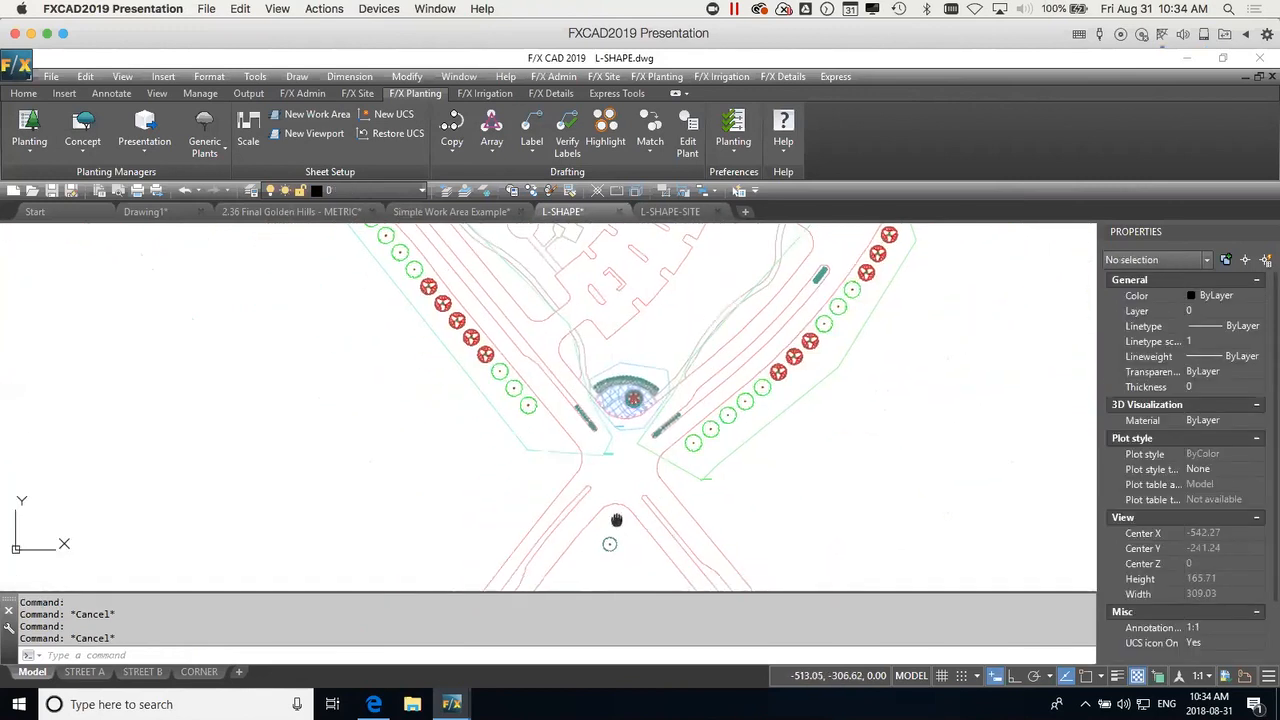
left_click(611, 530)
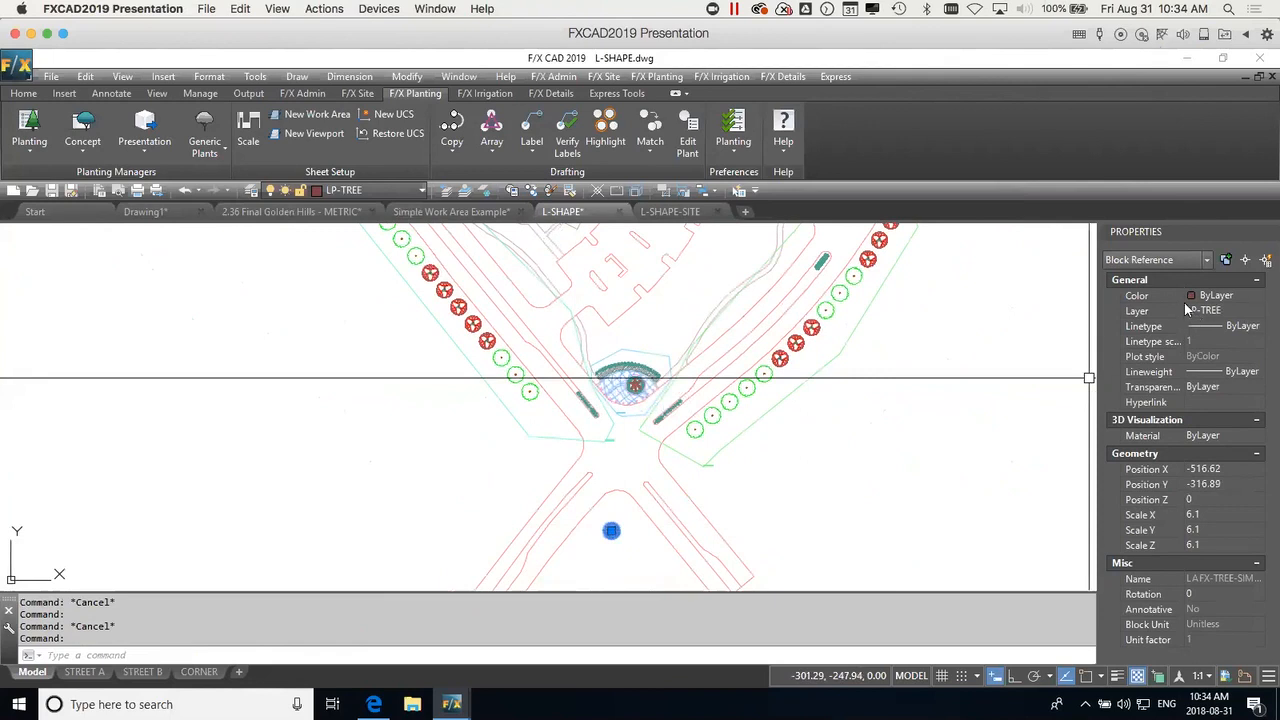
key("Escape")
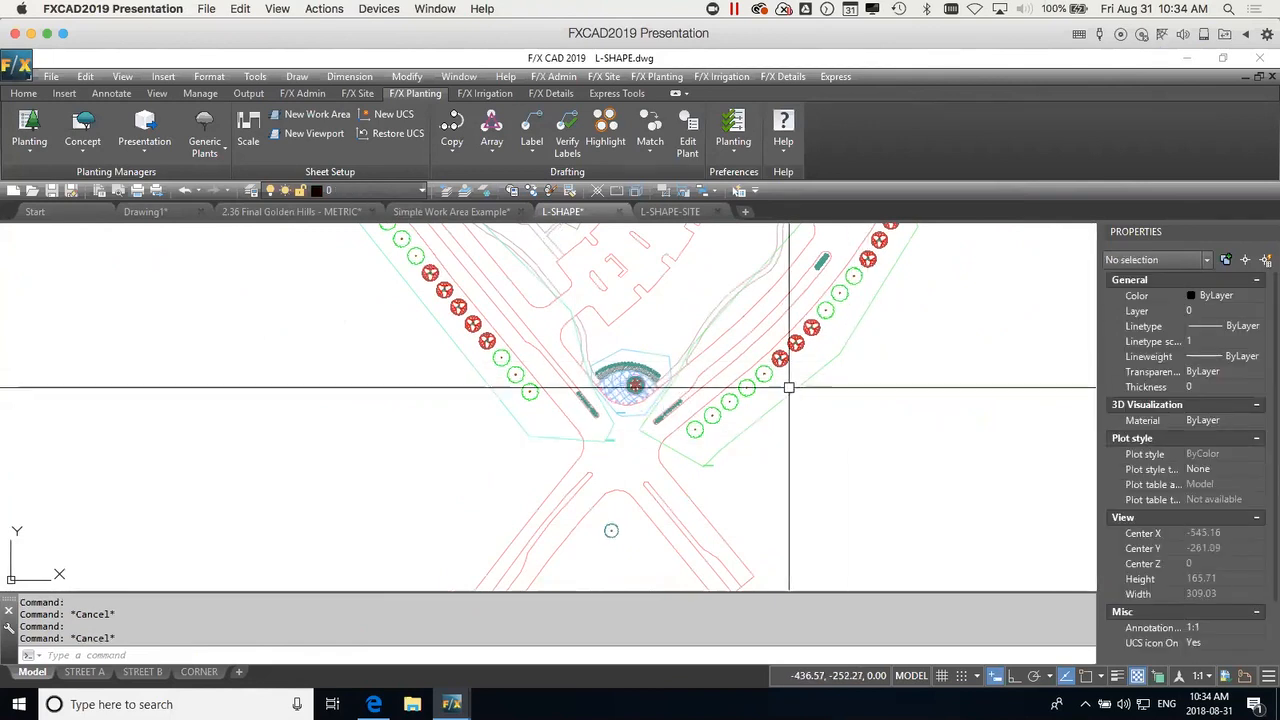
left_click(29, 148)
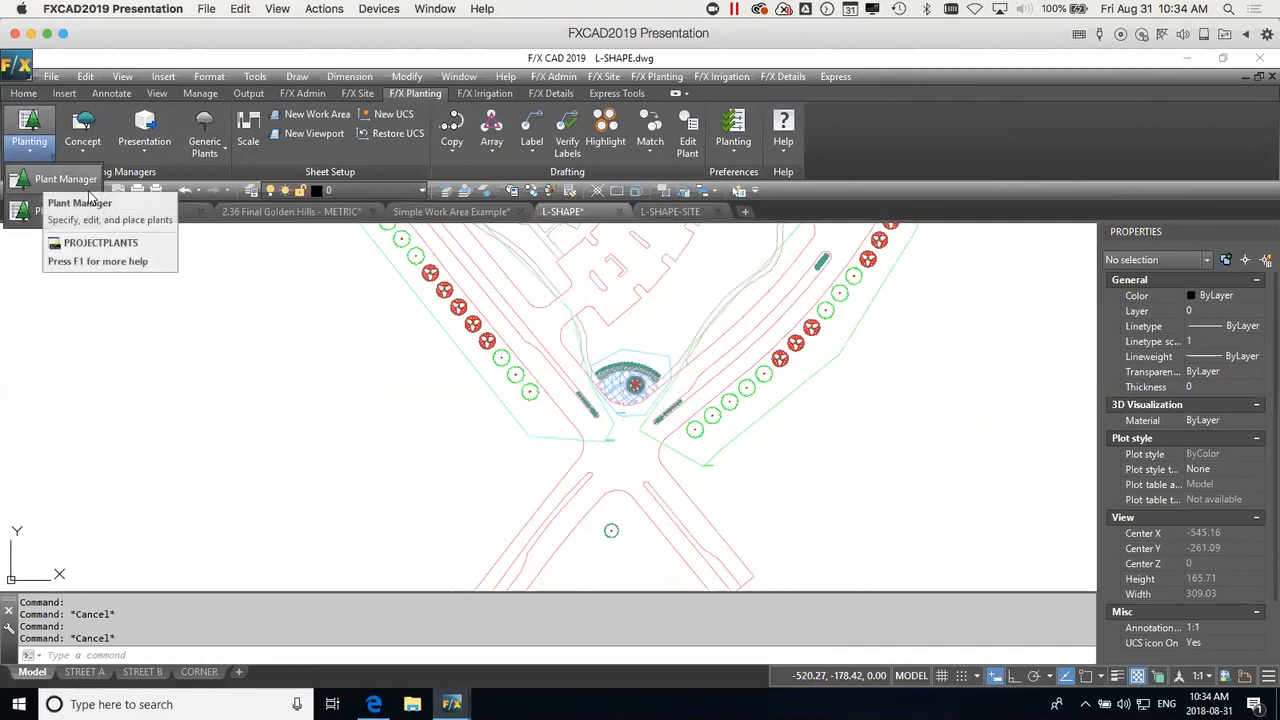
left_click(43, 181)
left_click(268, 318)
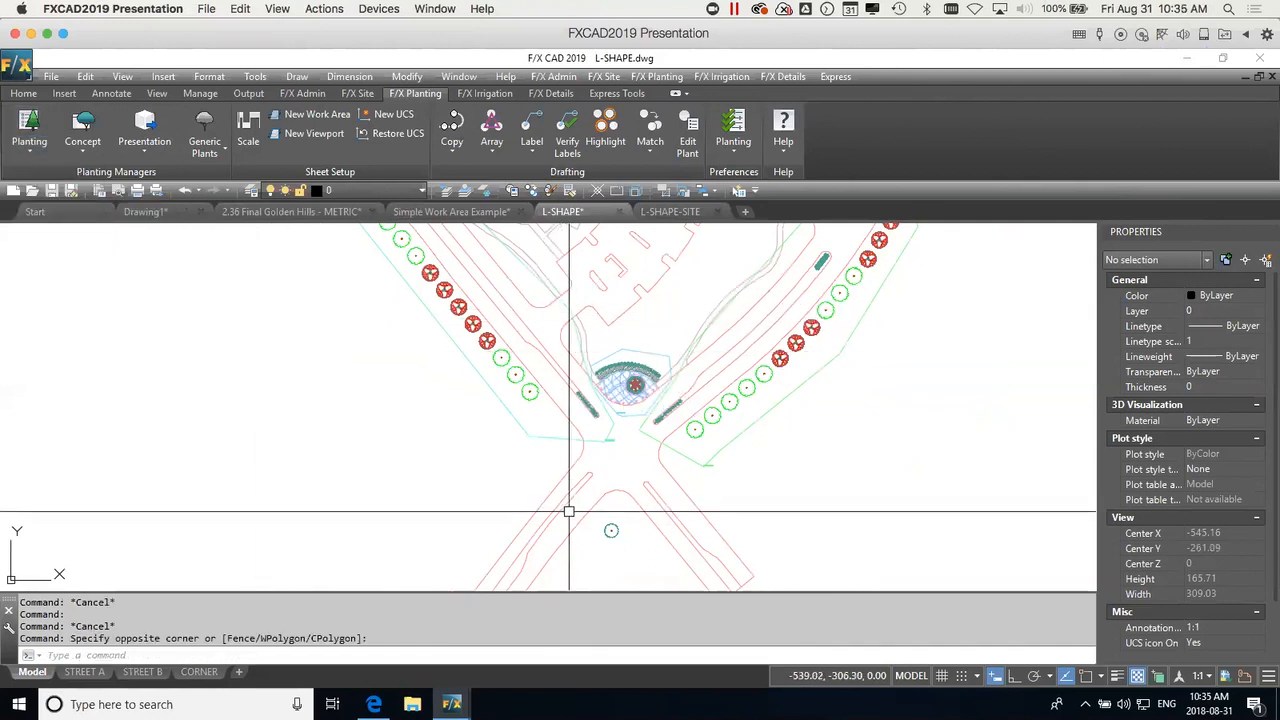
Match the lone tree south of the intersection and place it in a linear row along the A STREET median between the shrub beds.
left_click(651, 125)
left_click(680, 180)
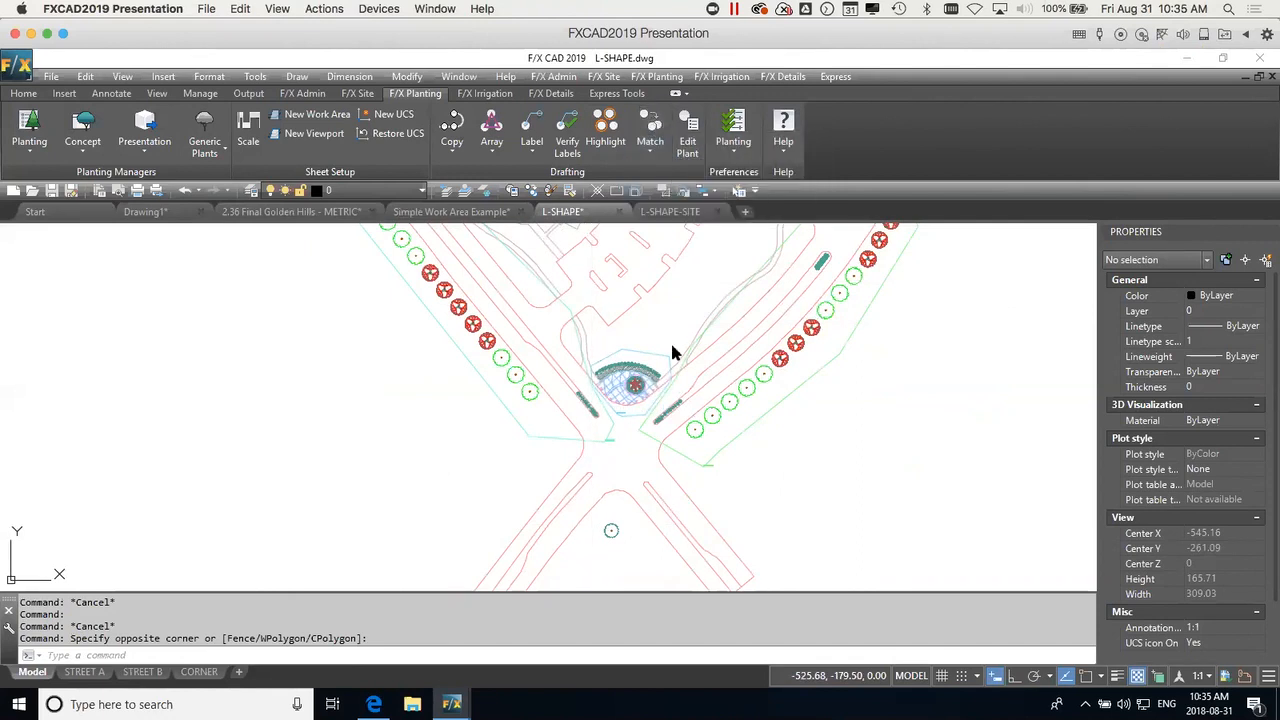
left_click(615, 525)
scroll(716, 450, "up", 2)
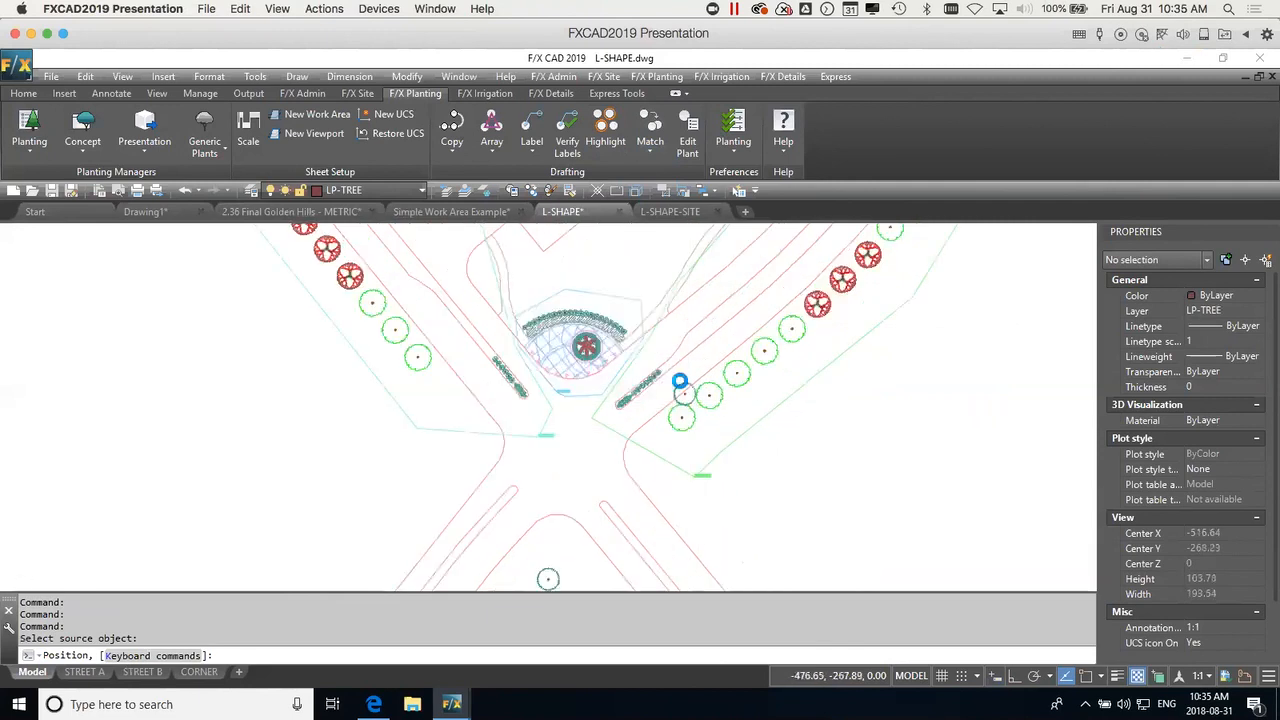
scroll(679, 381, "up", 4)
left_click(652, 331)
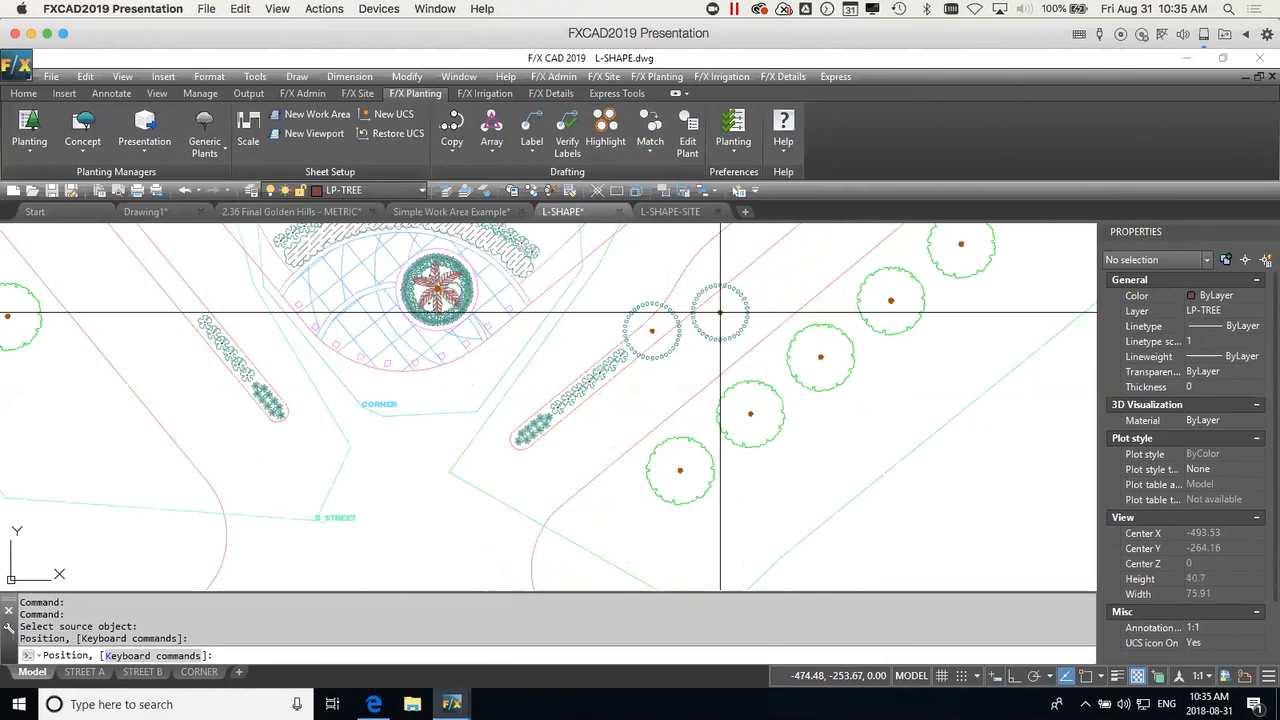
key("l")
scroll(745, 325, "down", 4)
middle_click_drag(801, 315, 658, 490)
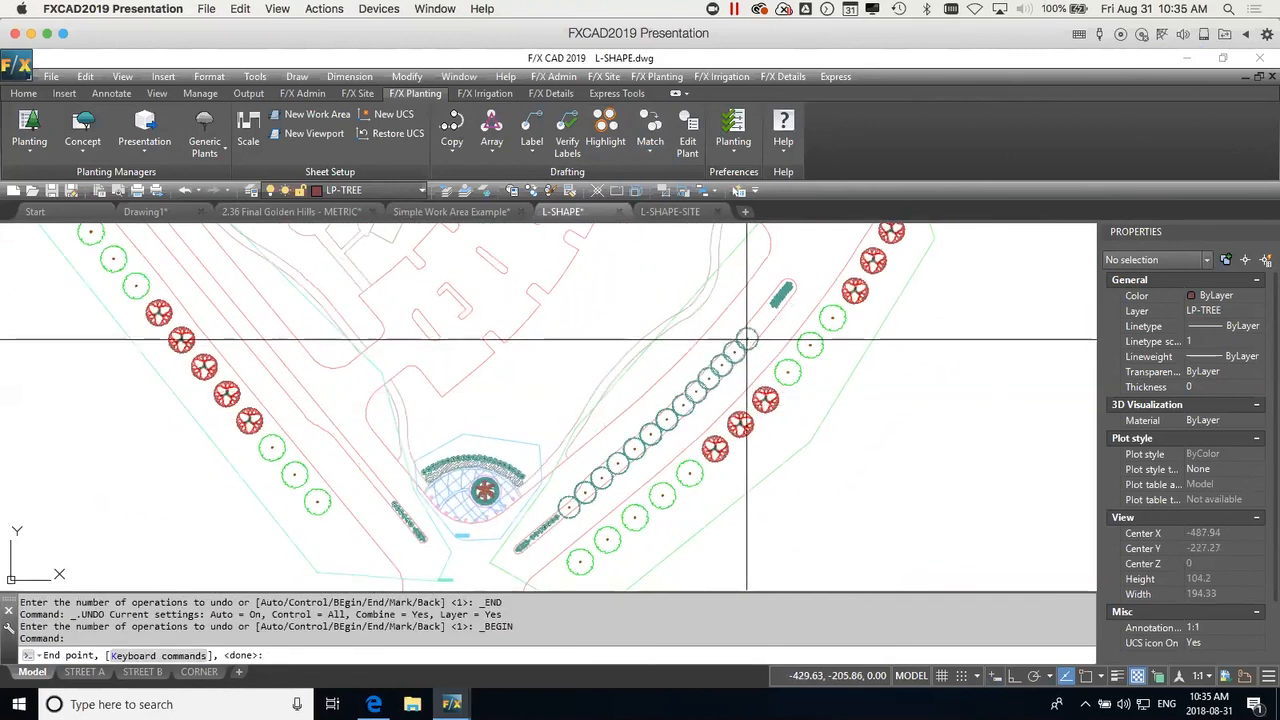
left_click(768, 315)
Place a second linear row of the matched tree along the B STREET median, starting beside its shrub bed, and finish placing.
middle_click_drag(385, 496, 552, 456)
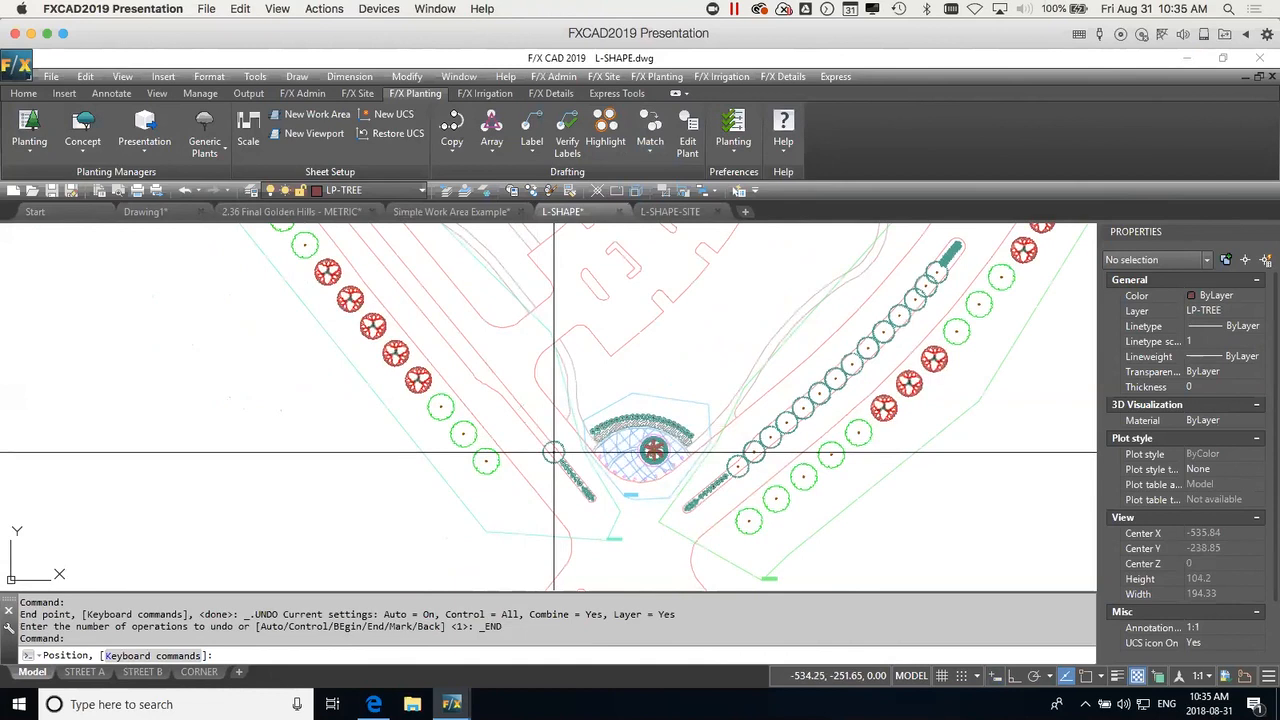
left_click(527, 427)
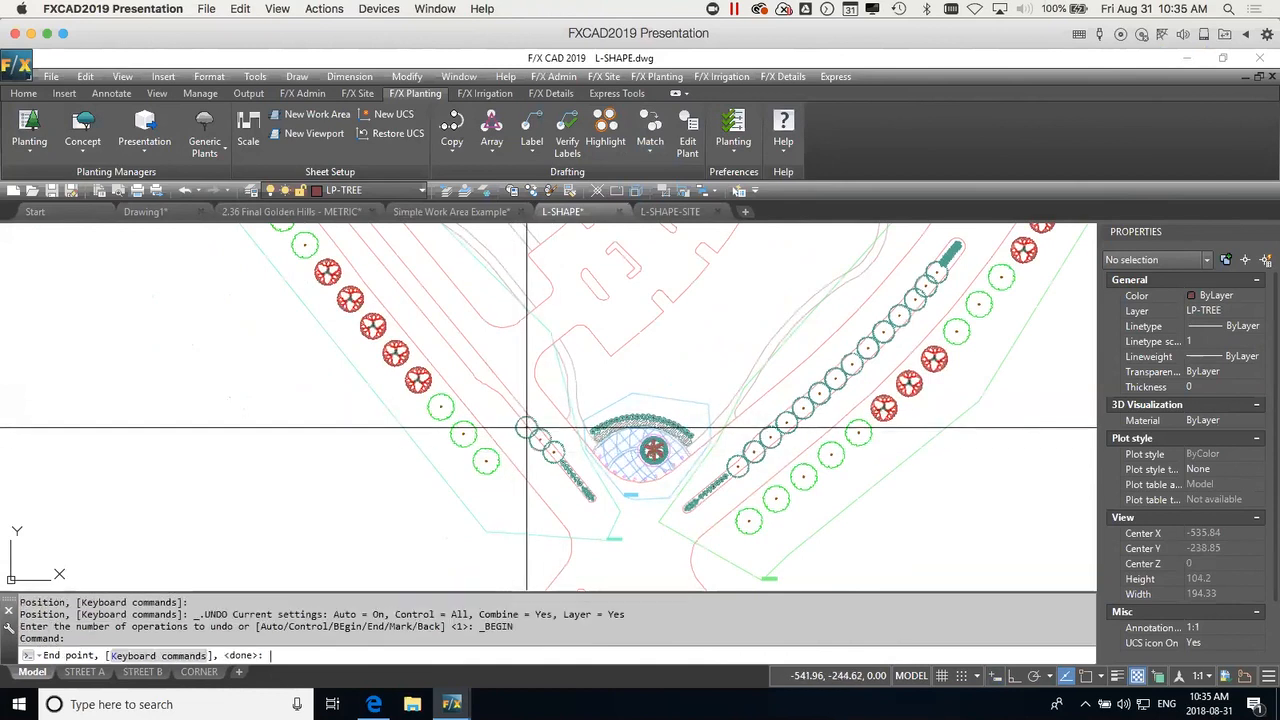
left_click(397, 269)
middle_click_drag(444, 263, 538, 365)
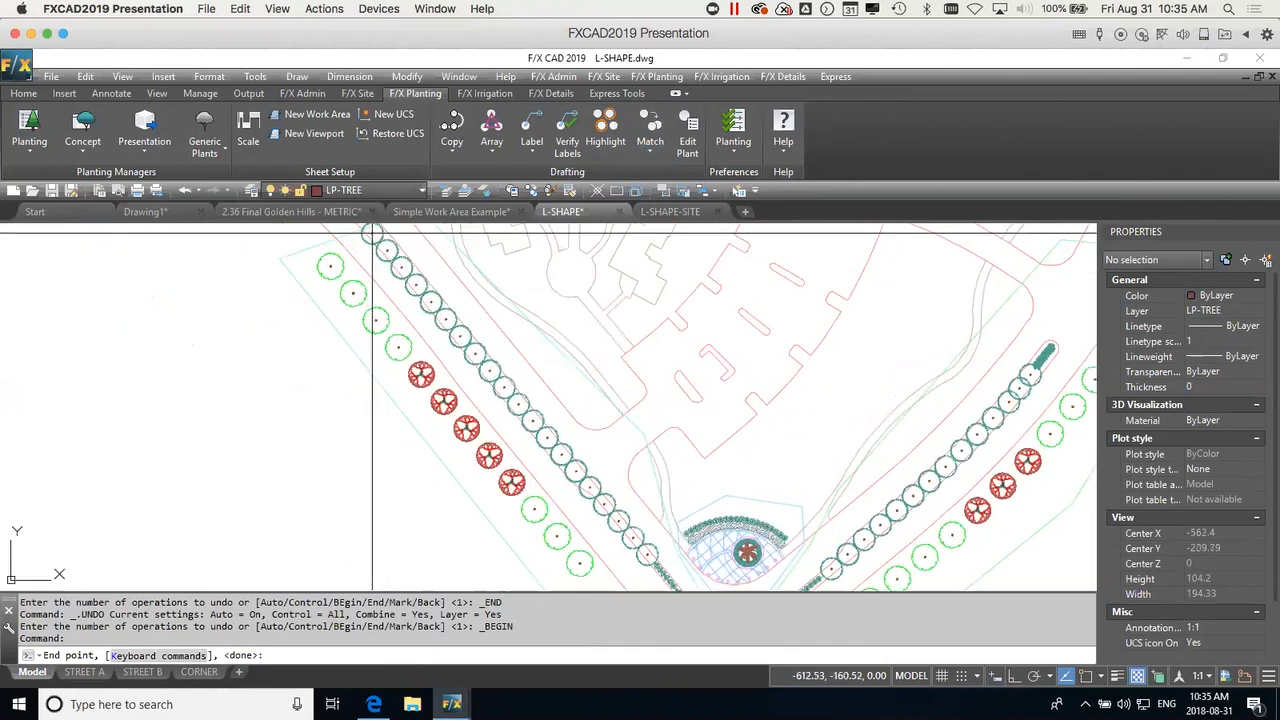
key("Return")
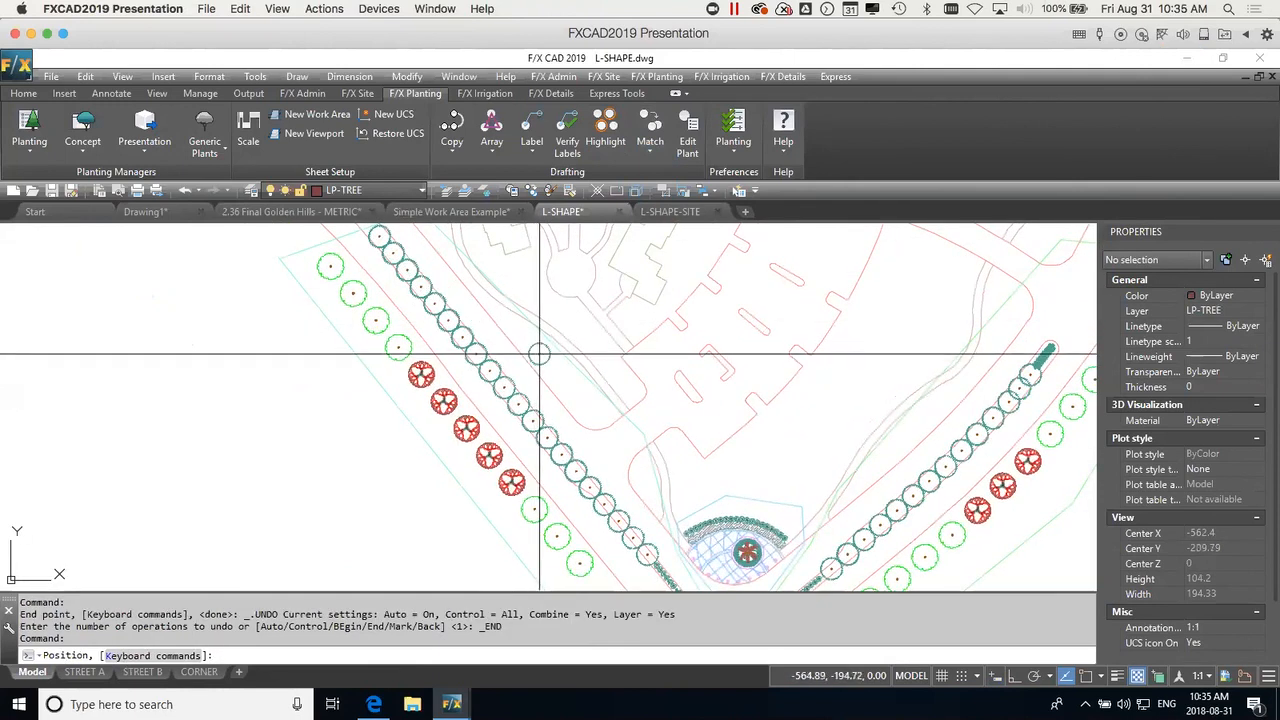
key("Return")
Check the layer of the newly placed tree nearest the plaza in A STREET and in B STREET.
scroll(594, 404, "down", 1)
middle_click_drag(683, 435, 543, 371)
scroll(591, 437, "up", 6)
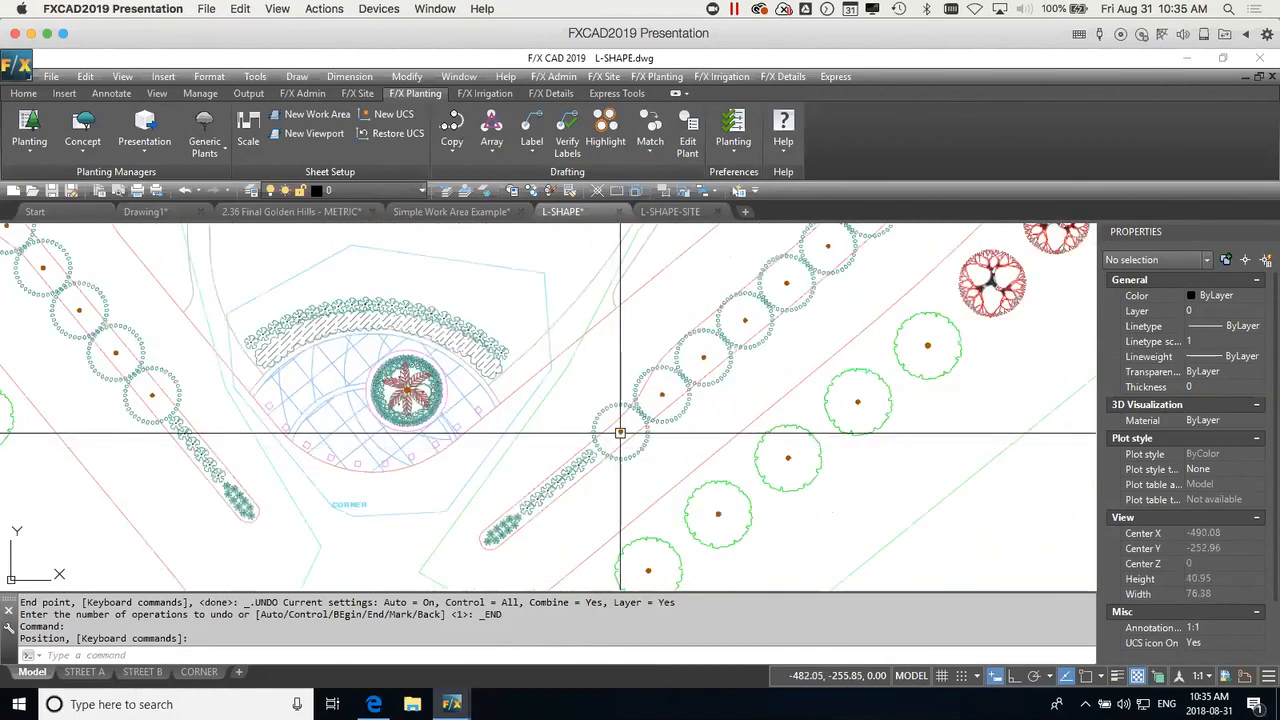
left_click(620, 432)
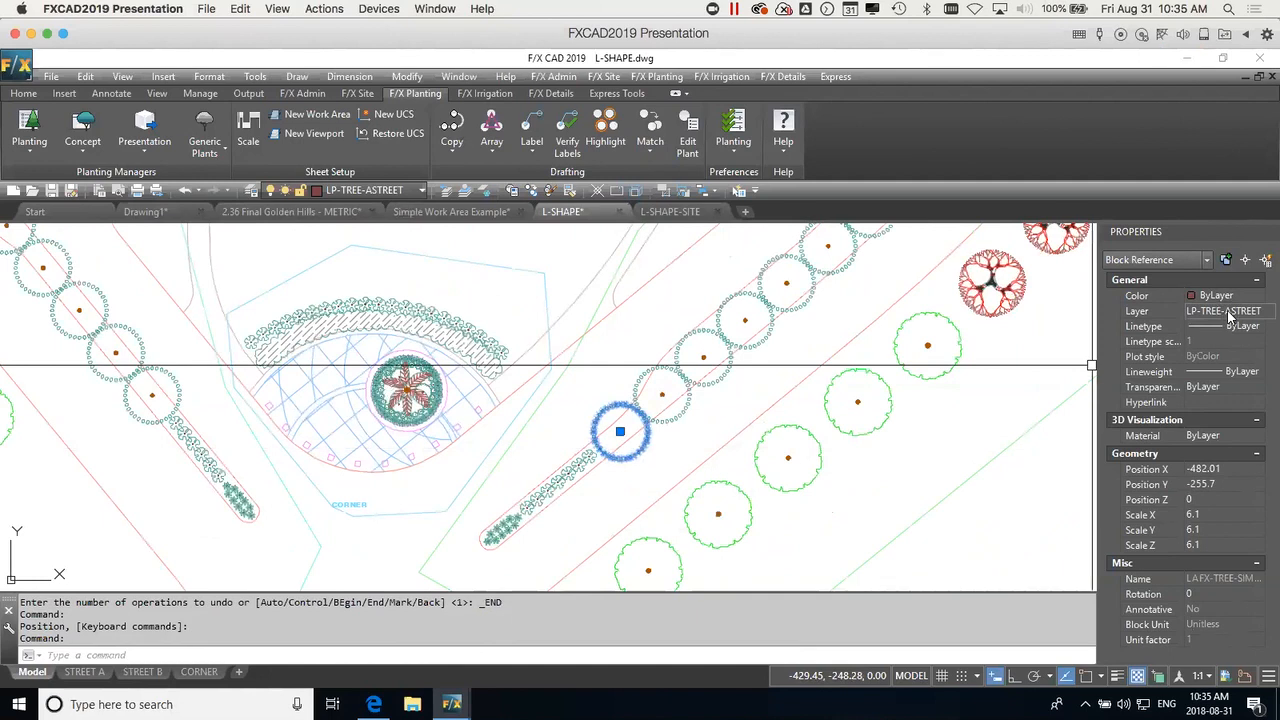
key("Escape")
left_click(178, 378)
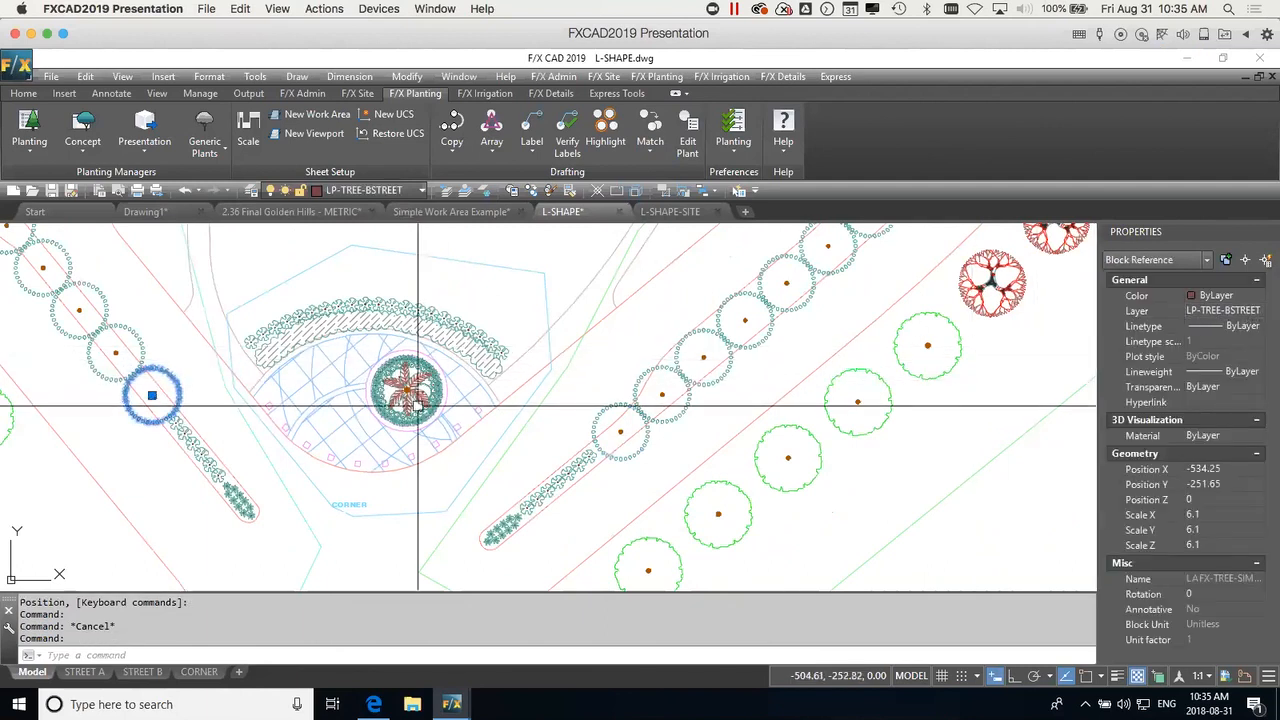
key("Escape")
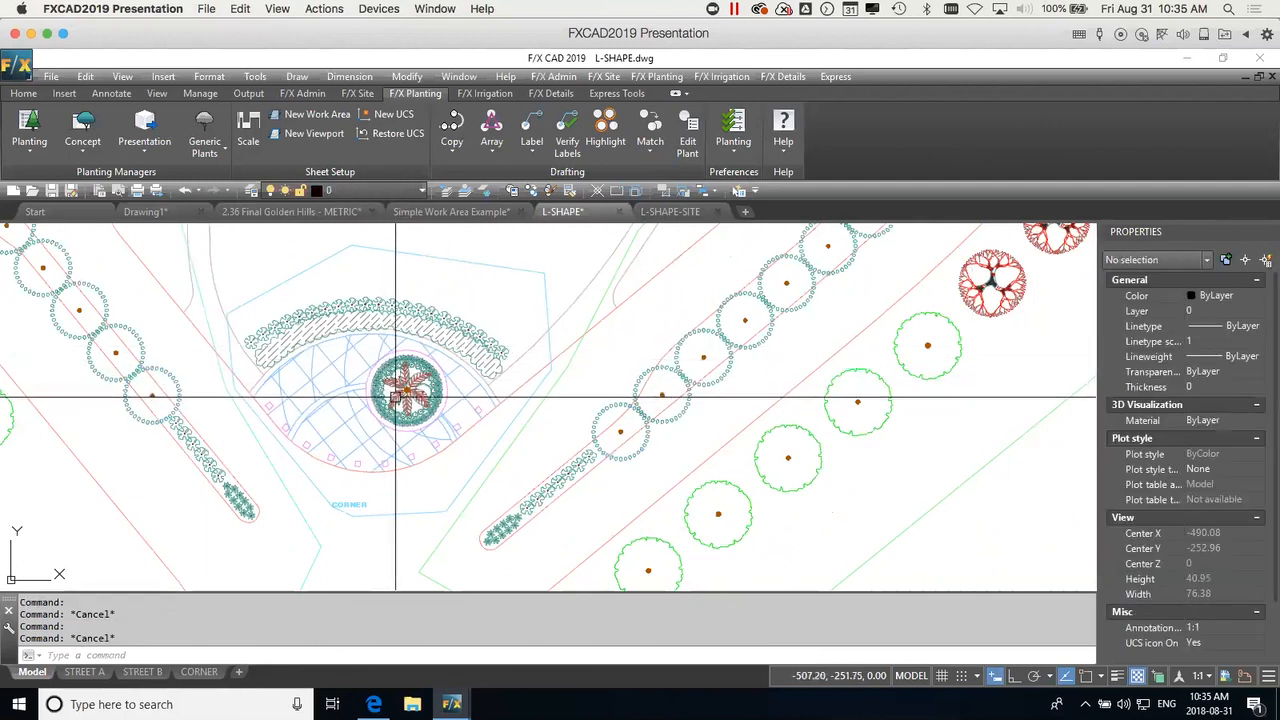
Check the layers of an existing median shrub and an existing outer-row tree in A STREET.
left_click(575, 466)
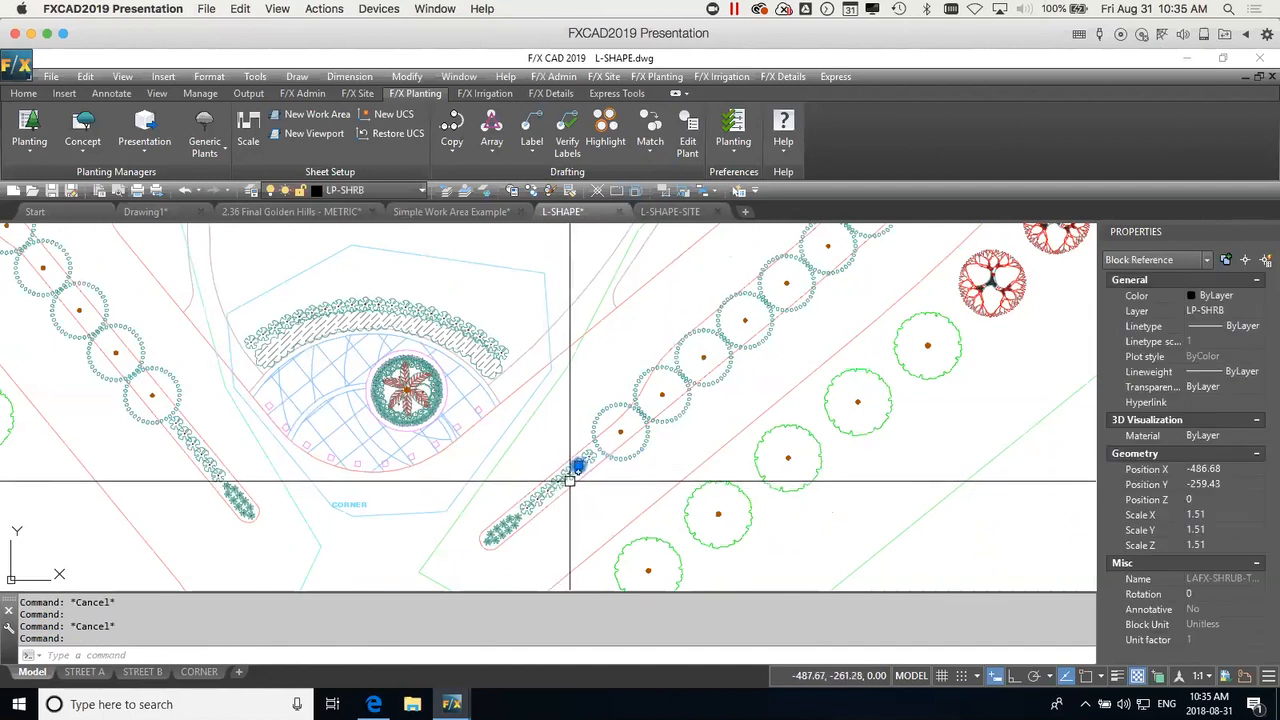
key("Escape")
left_click(788, 457)
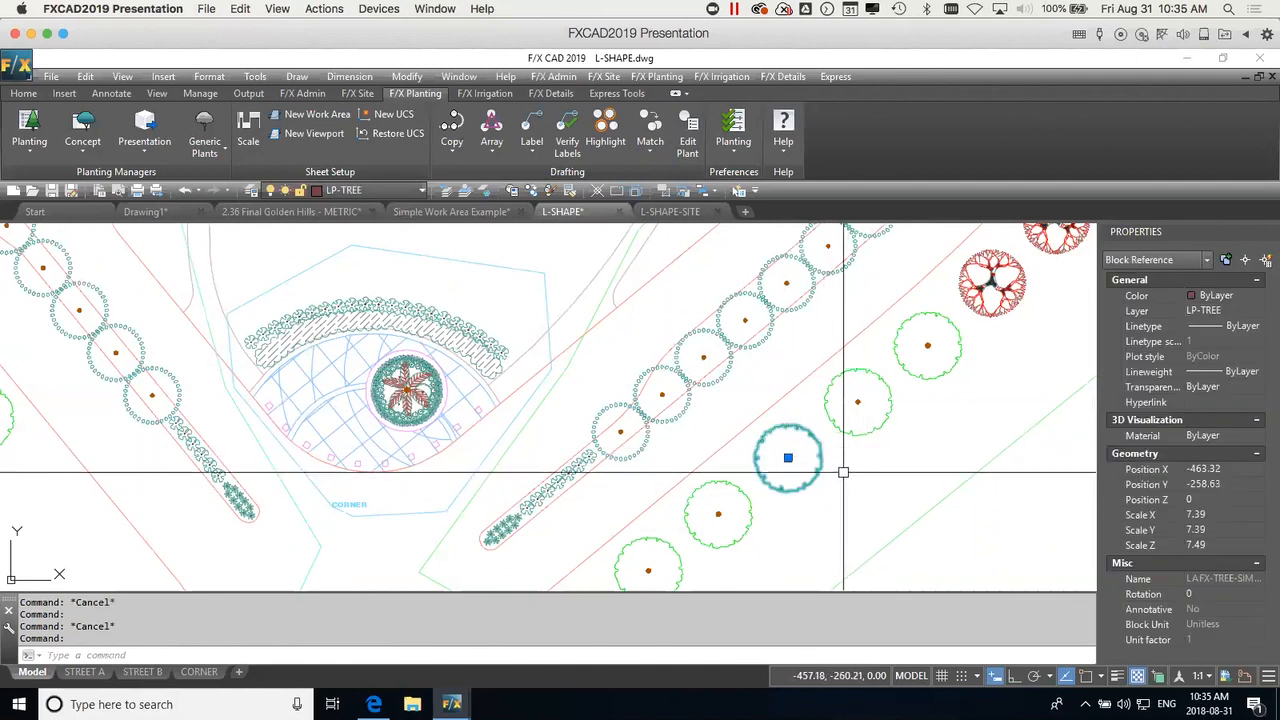
key("Escape")
Inspect the layer of a new A STREET median tree and of the palm in the corner plaza.
scroll(834, 460, "down", 4)
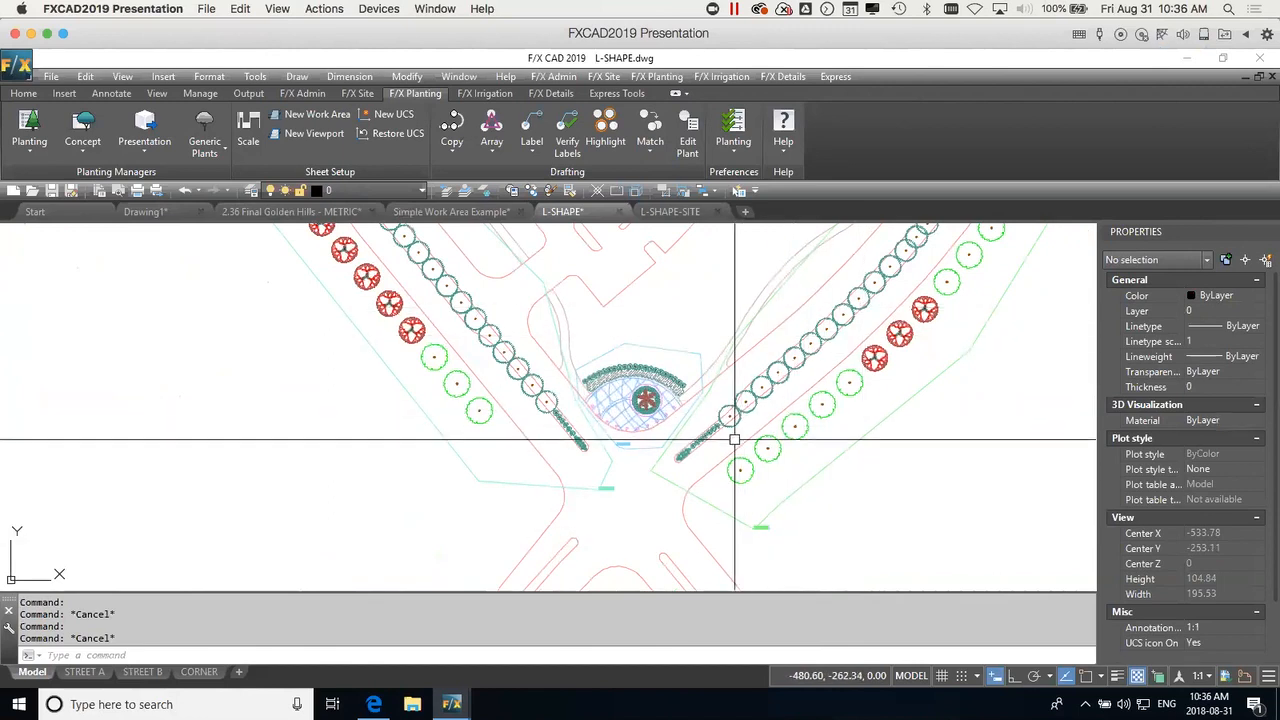
mouse_move(889, 280)
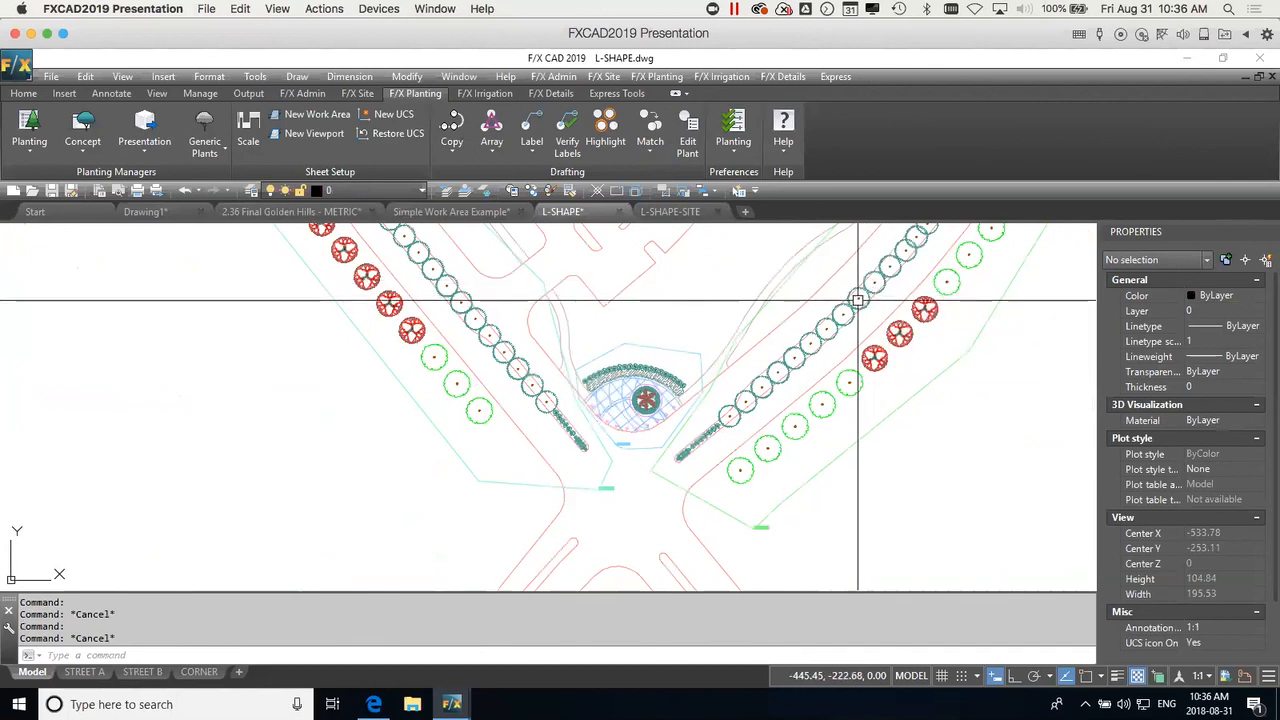
mouse_move(857, 299)
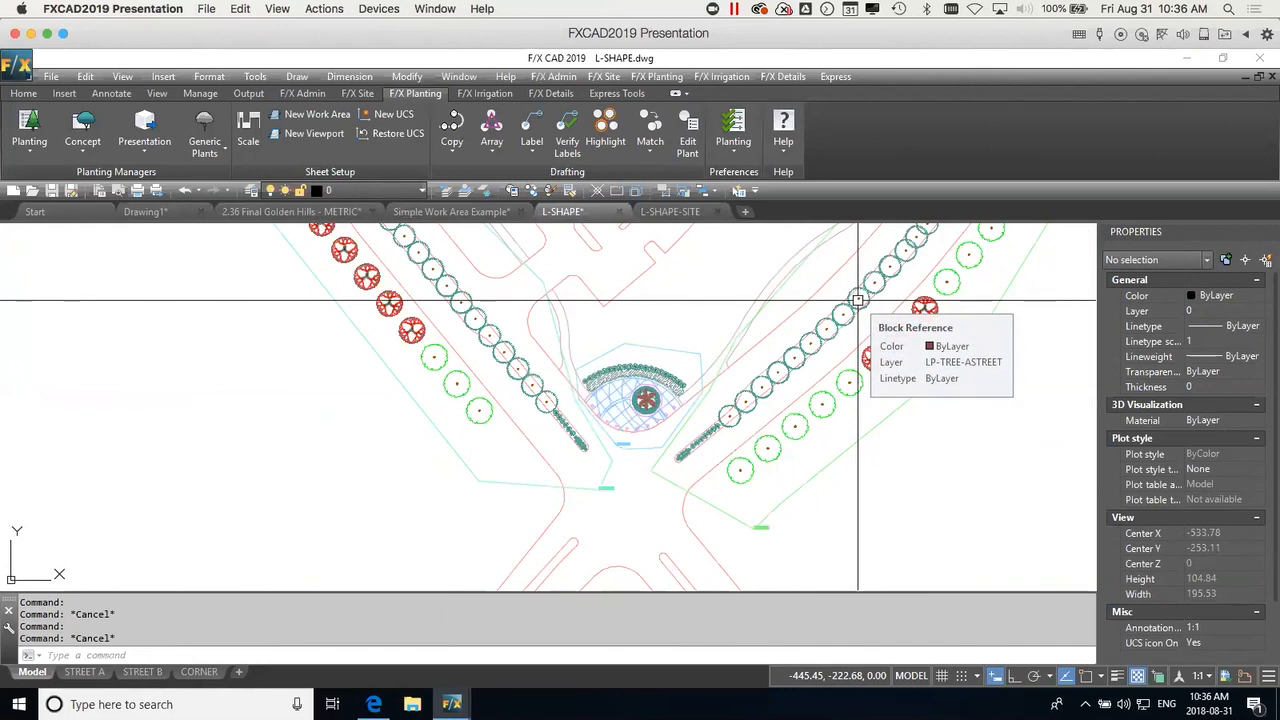
scroll(648, 399, "up", 4)
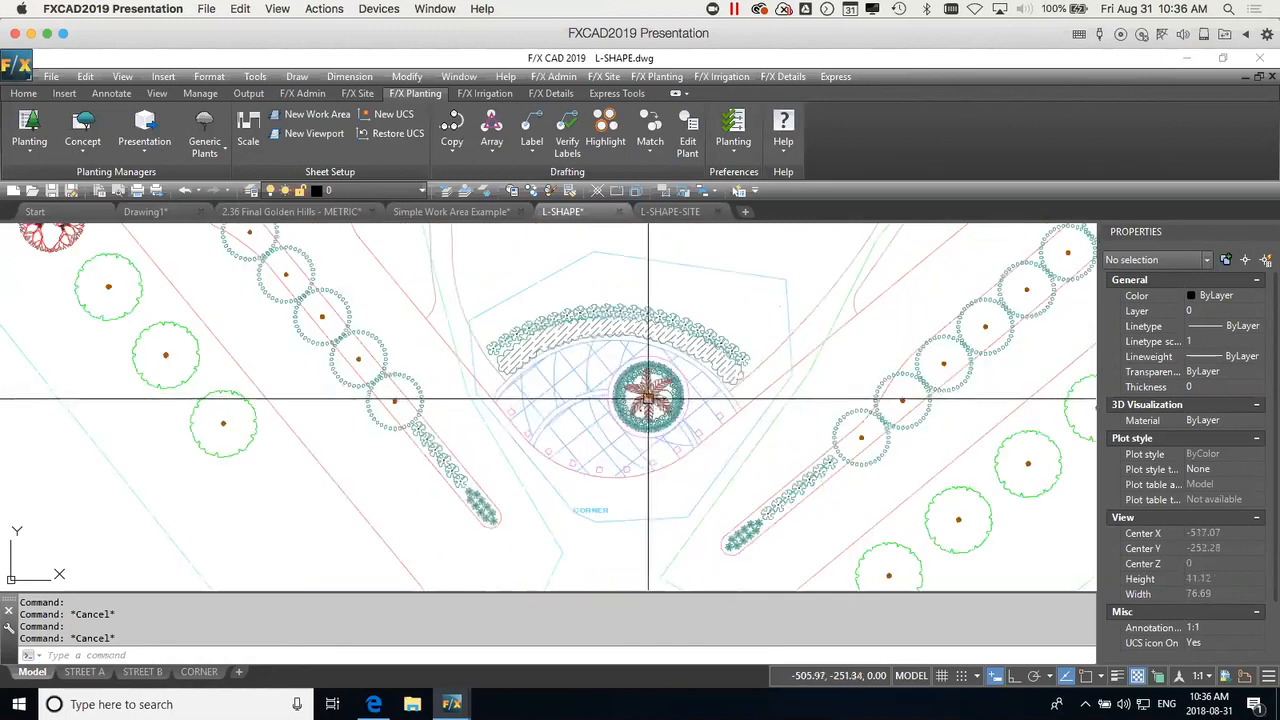
left_click(648, 399)
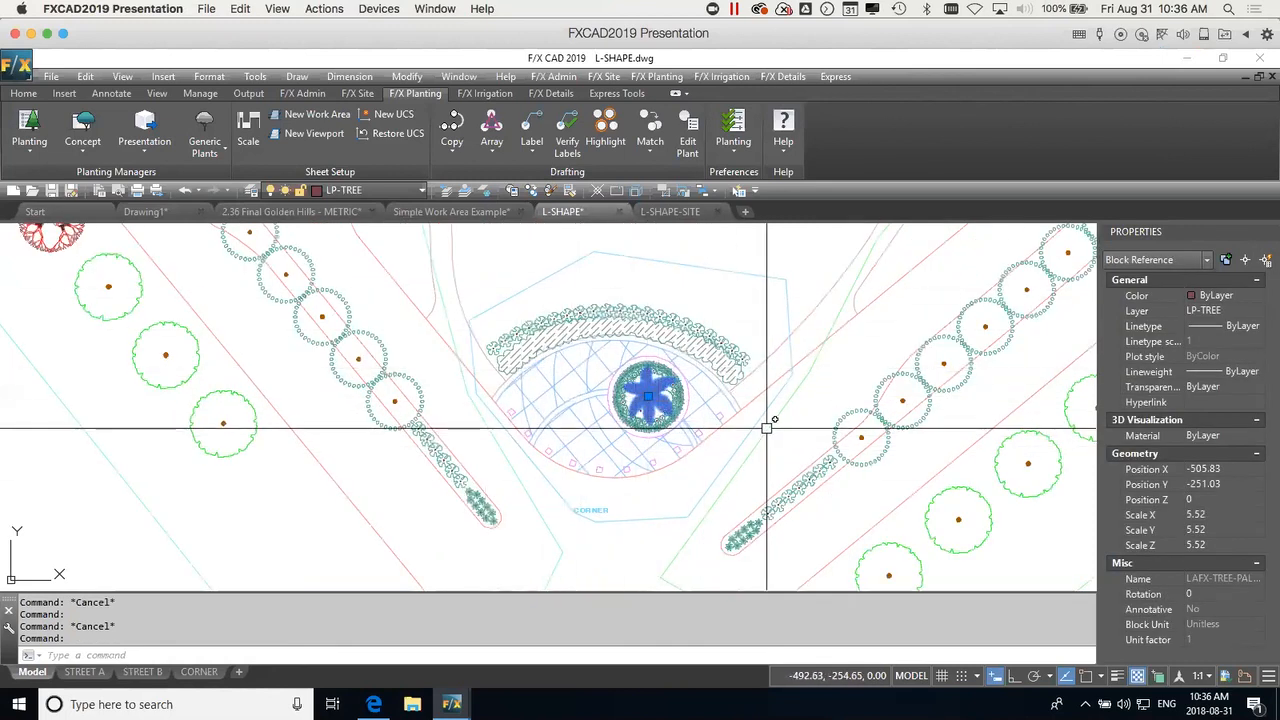
Check the layer of the A STREET median tree nearest the corner plaza.
key("Escape")
left_click(884, 458)
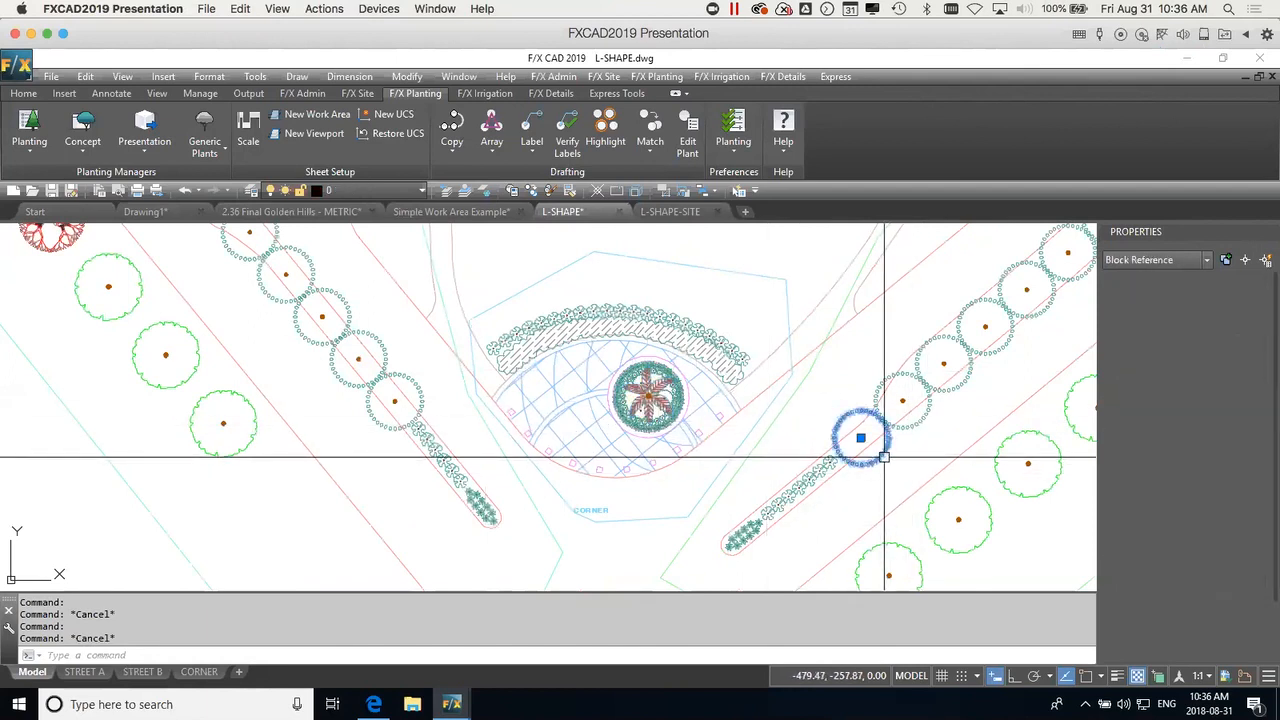
scroll(894, 423, "down", 2)
middle_click_drag(917, 425, 700, 431)
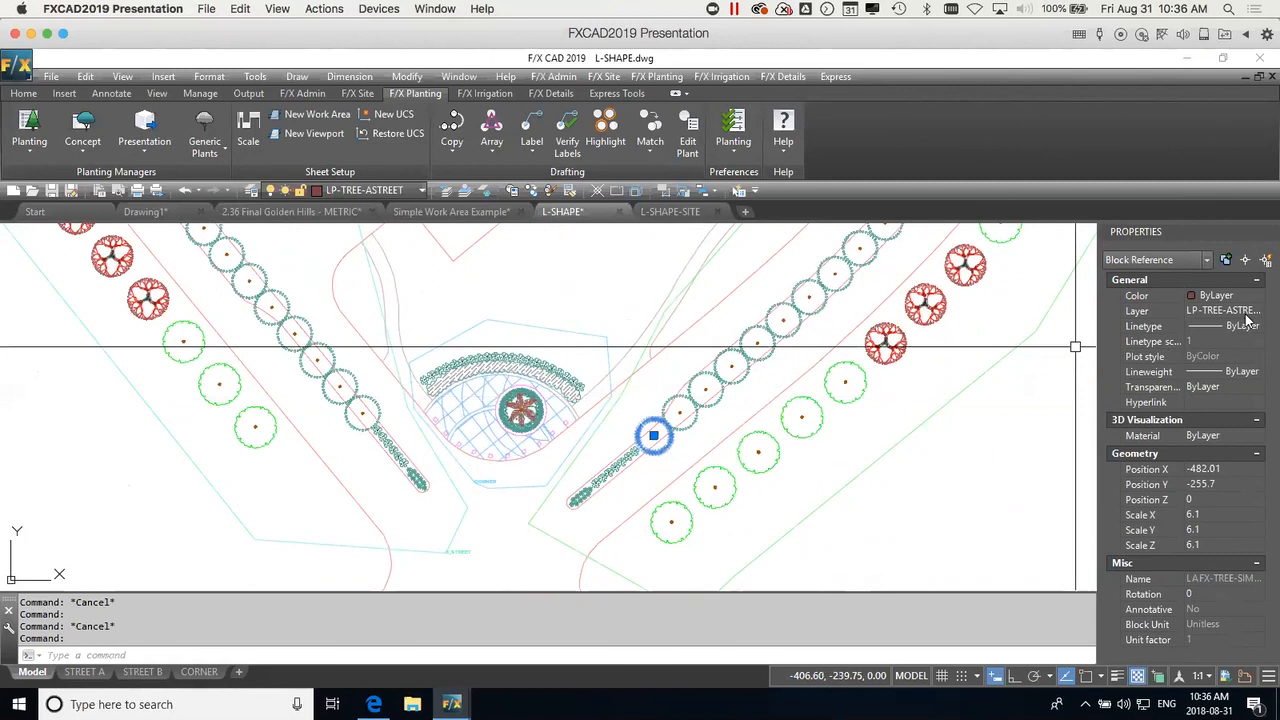
Select all the green and red outer-row trees along A STREET and assign them to layer LP-TREE-ASTREET.
key("Escape")
left_click(676, 522)
left_click(718, 505)
scroll(915, 405, "down", 2)
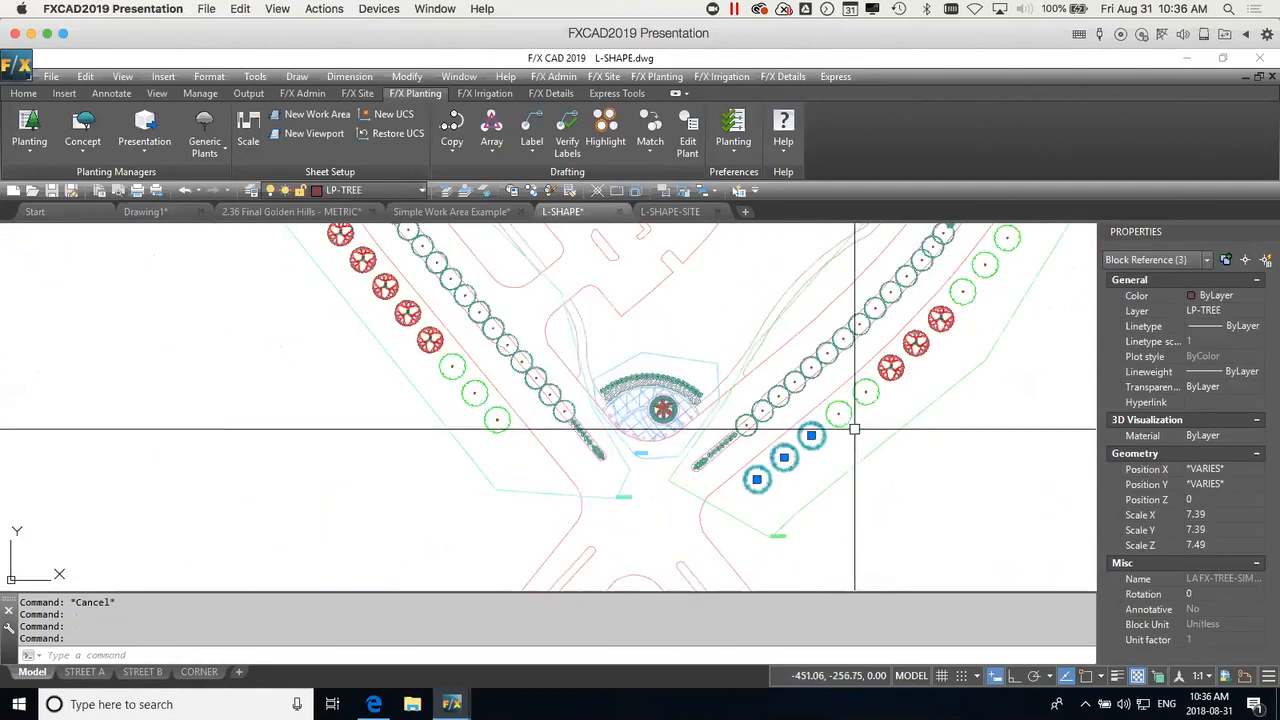
mouse_move(929, 389)
middle_mouse_down()
mouse_move(737, 429)
mouse_move(703, 454)
middle_mouse_up()
scroll(789, 523, "down", 3)
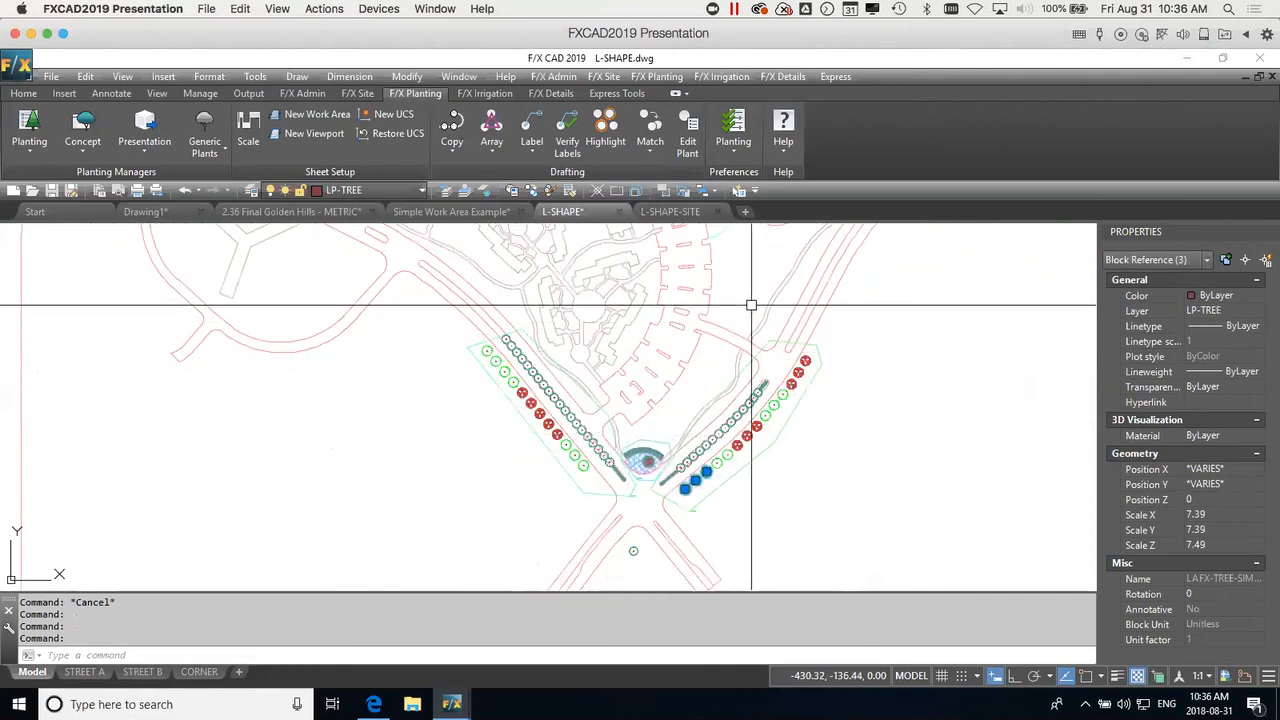
left_click(764, 282)
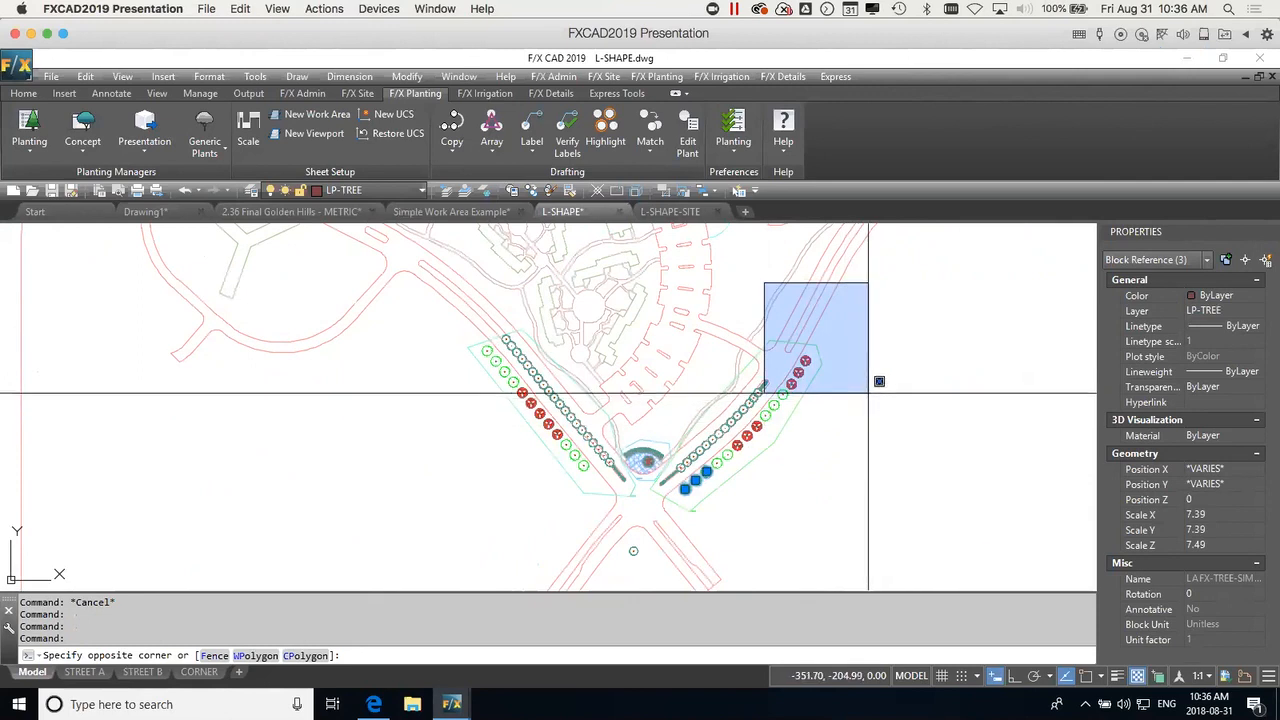
left_click(880, 380)
left_click(797, 372)
left_click(791, 384)
left_click(781, 396)
left_click(772, 406)
left_click(765, 416)
left_click(757, 427)
left_click(748, 436)
left_click(735, 449)
left_click(727, 457)
left_click(717, 463)
middle_click_drag(772, 476, 820, 442)
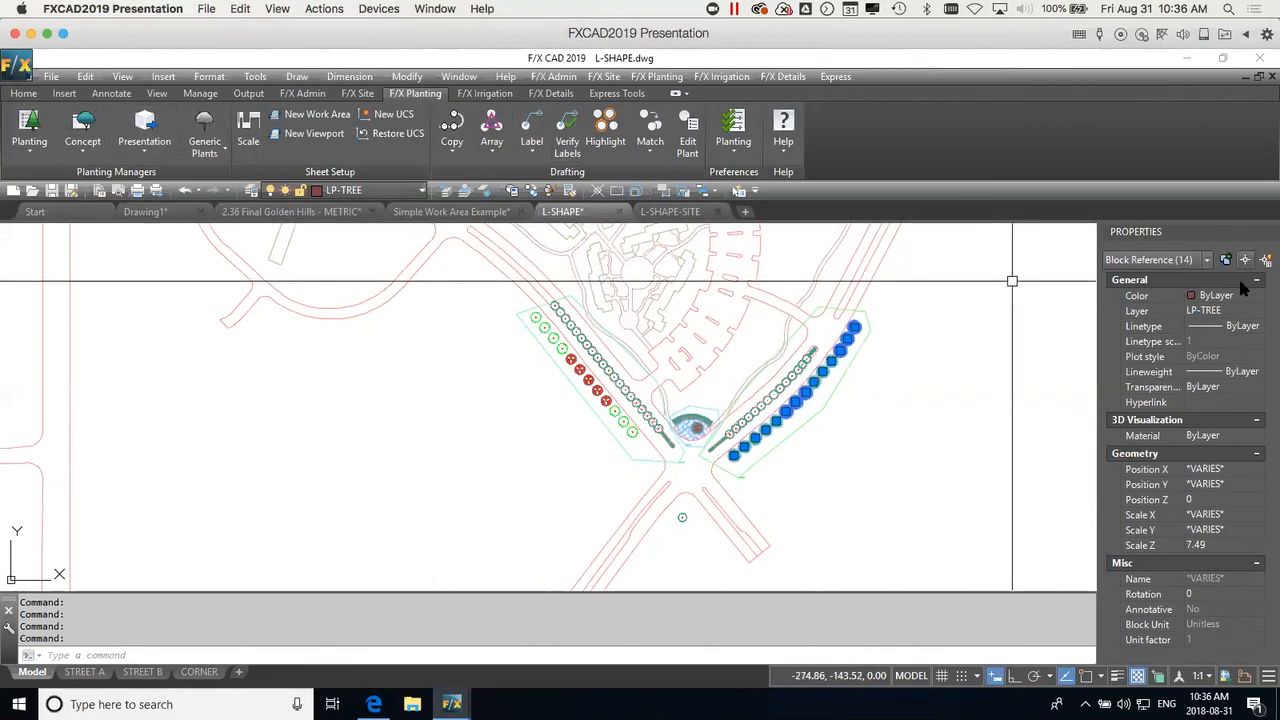
left_click(1245, 312)
left_click(1258, 312)
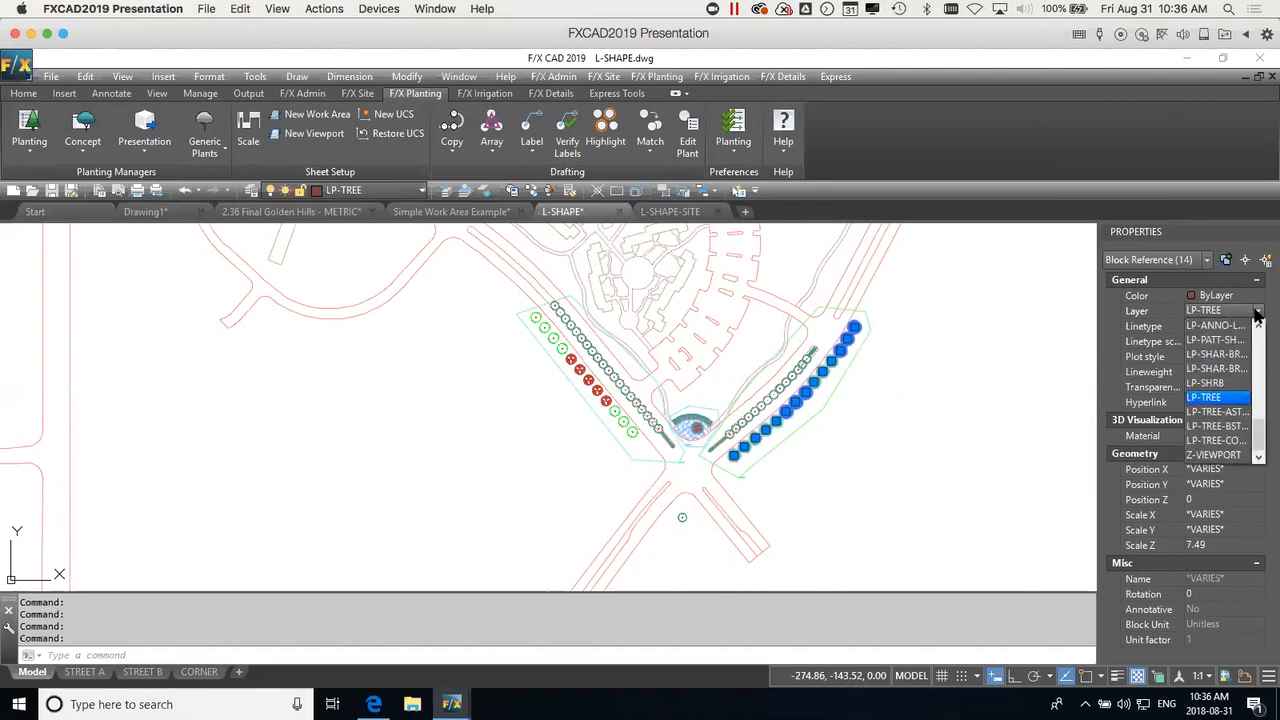
left_click(1222, 412)
key("Escape")
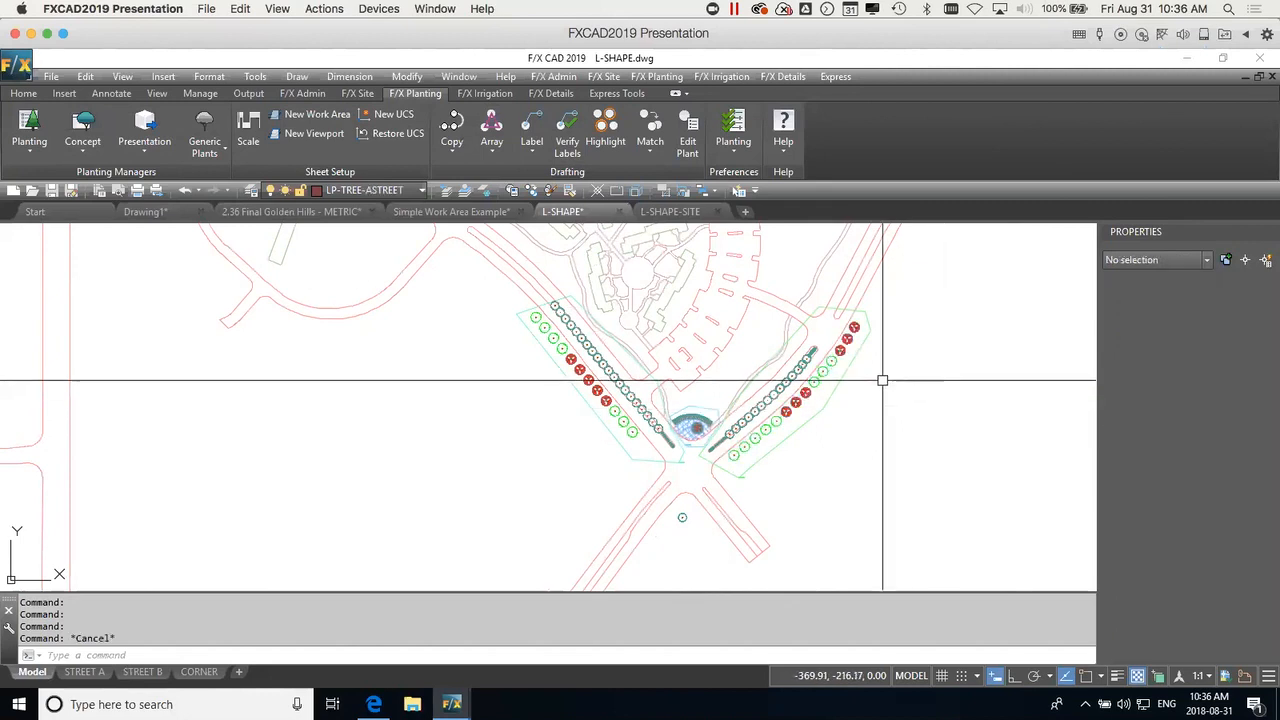
Select all outer-row trees along B STREET with Select Similar from one green and one red tree, and assign them to layer LP-TREE-BSTREET.
scroll(600, 415, "up", 2)
left_click(622, 408)
left_click(608, 392)
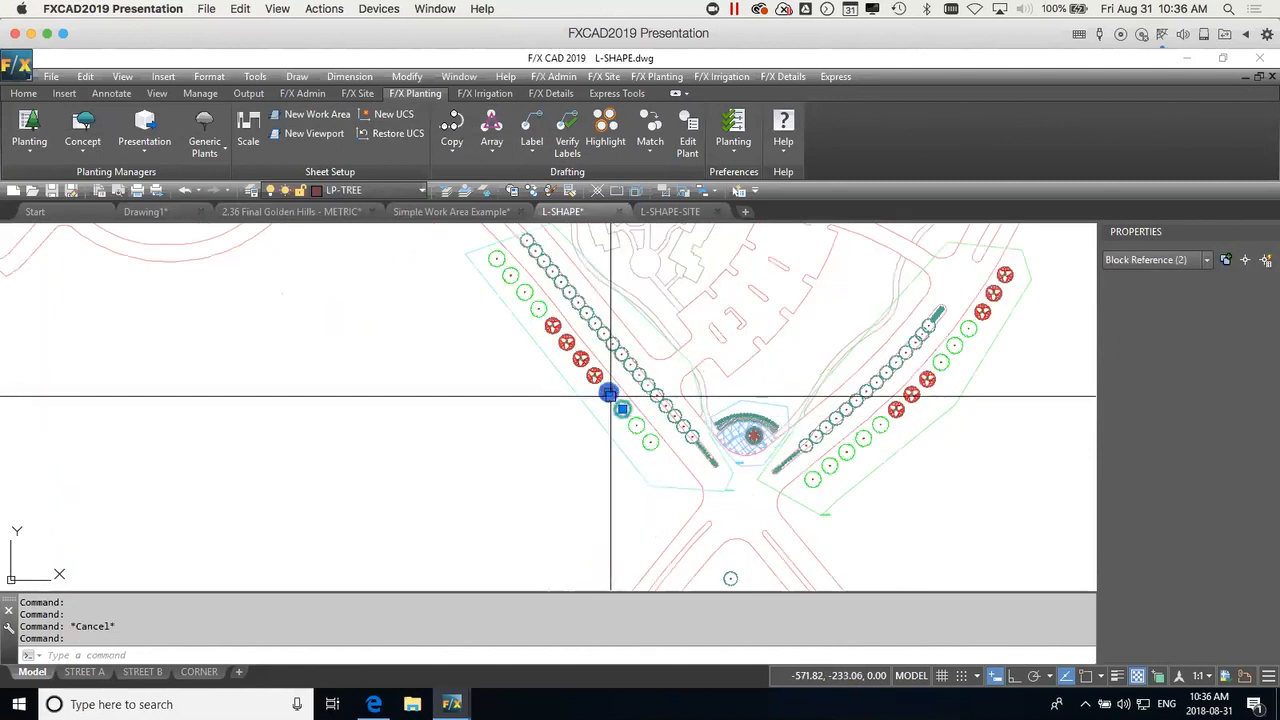
right_click(523, 438)
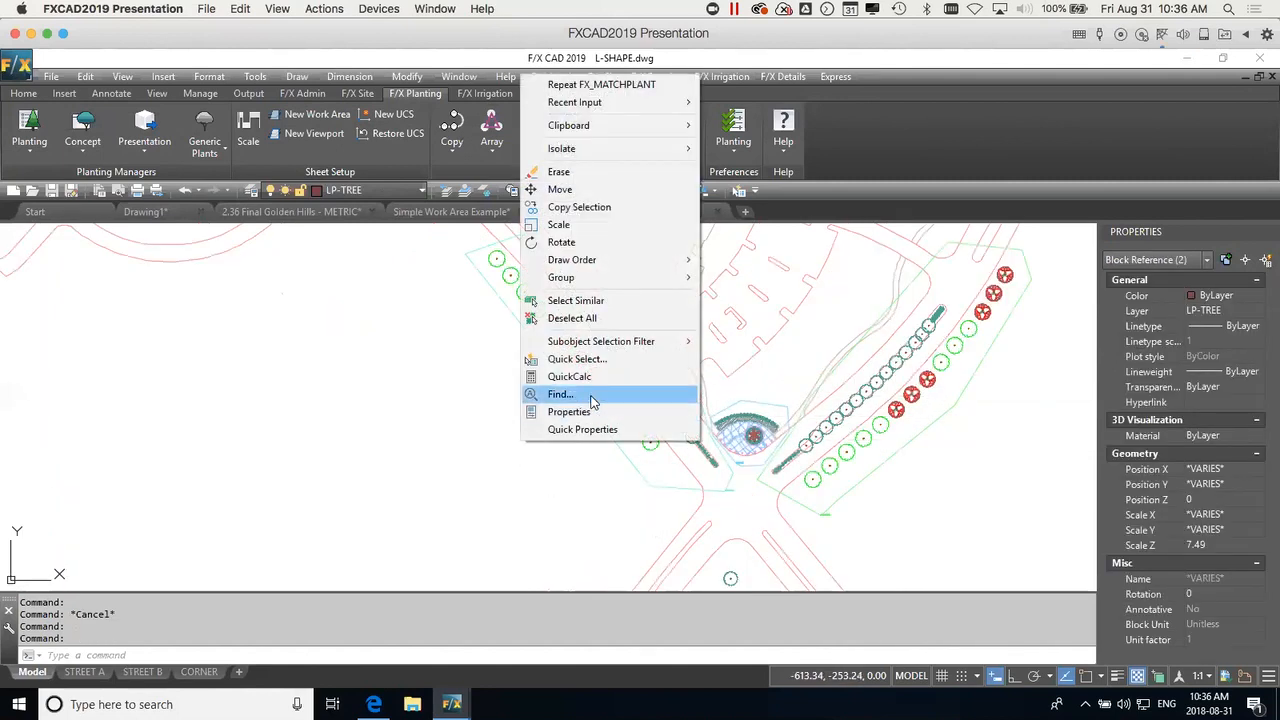
left_click(588, 300)
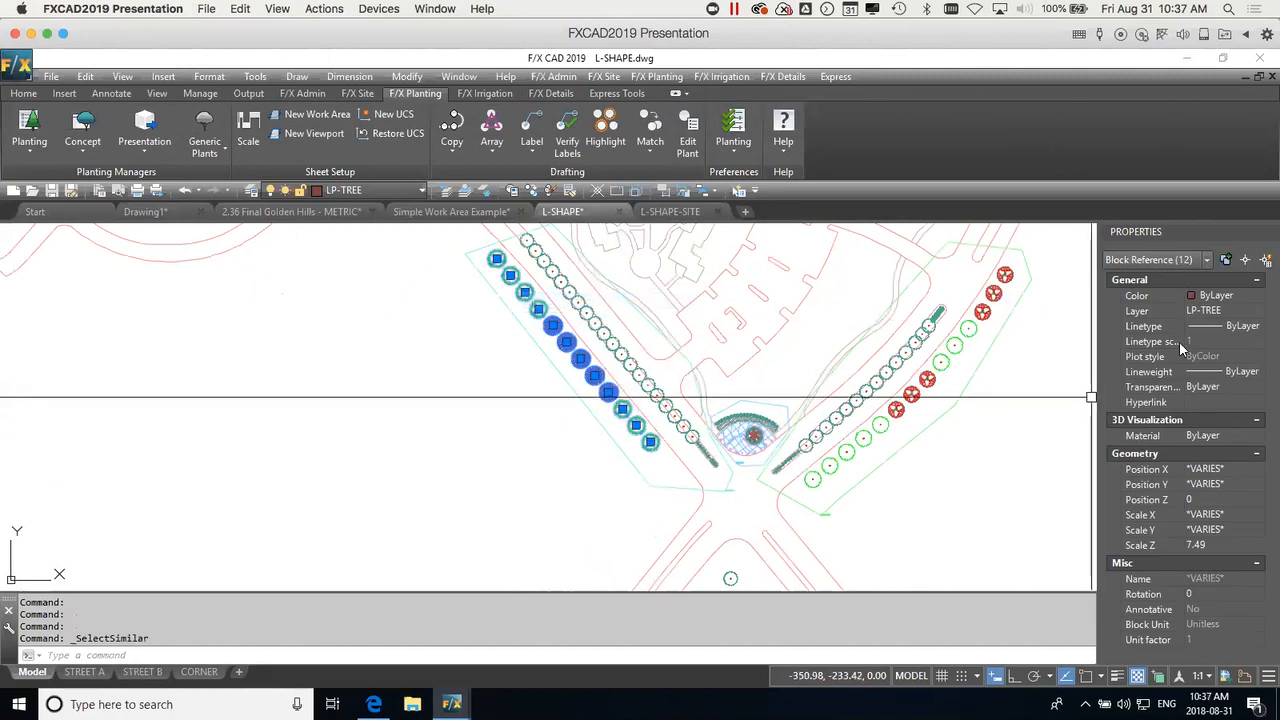
left_click(1257, 315)
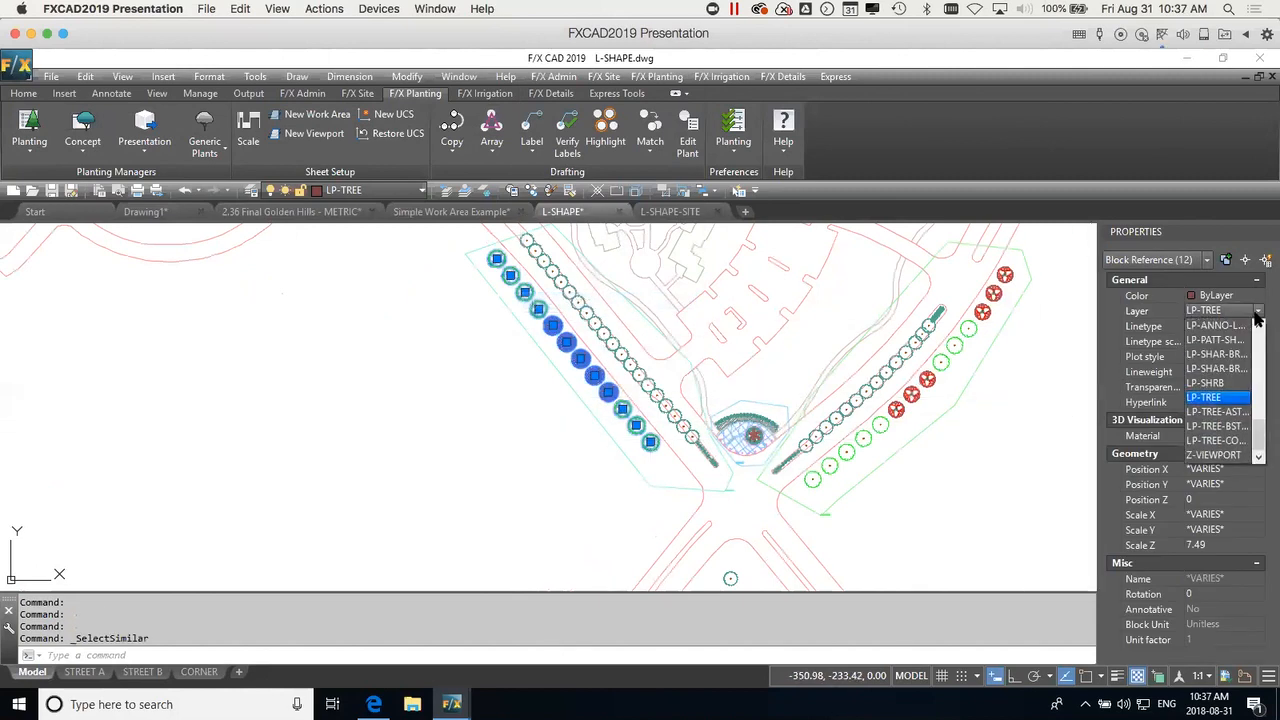
left_click(1226, 428)
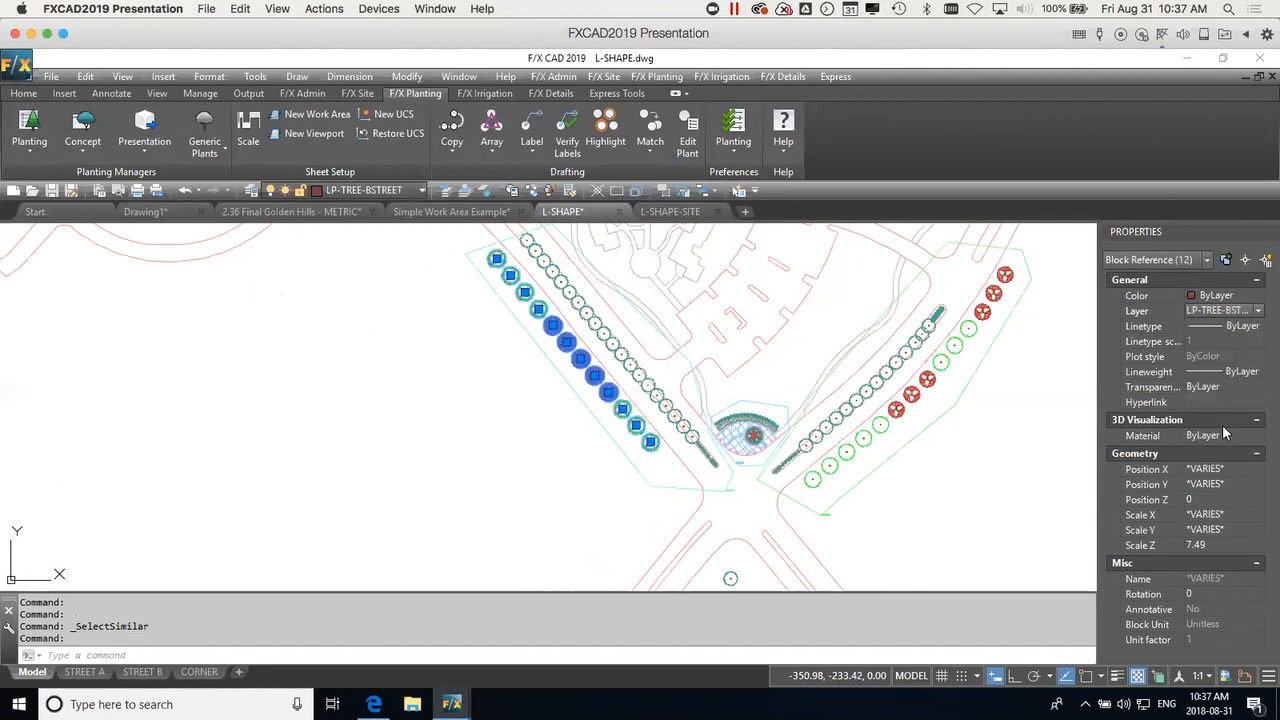
key("Escape")
Use Select Similar on a green A STREET outer-row tree to check which trees are matched, then clear the selection.
left_click(846, 452)
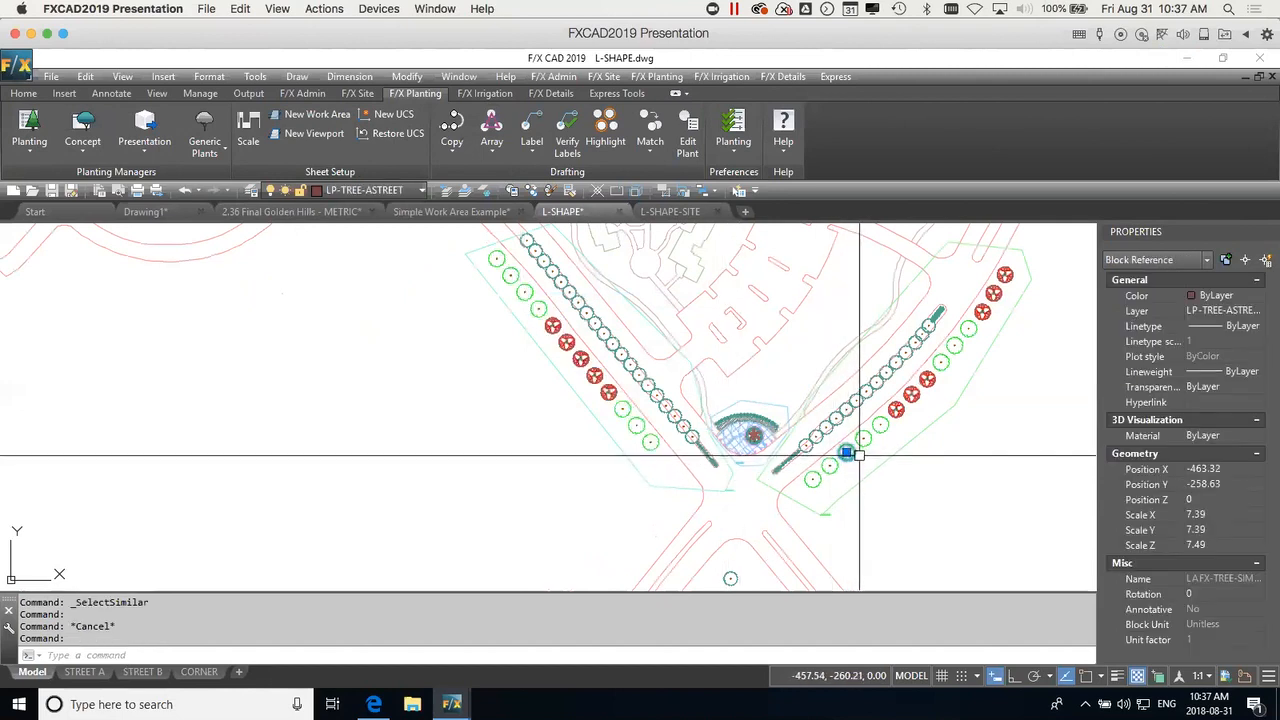
right_click(846, 452)
left_click(928, 549)
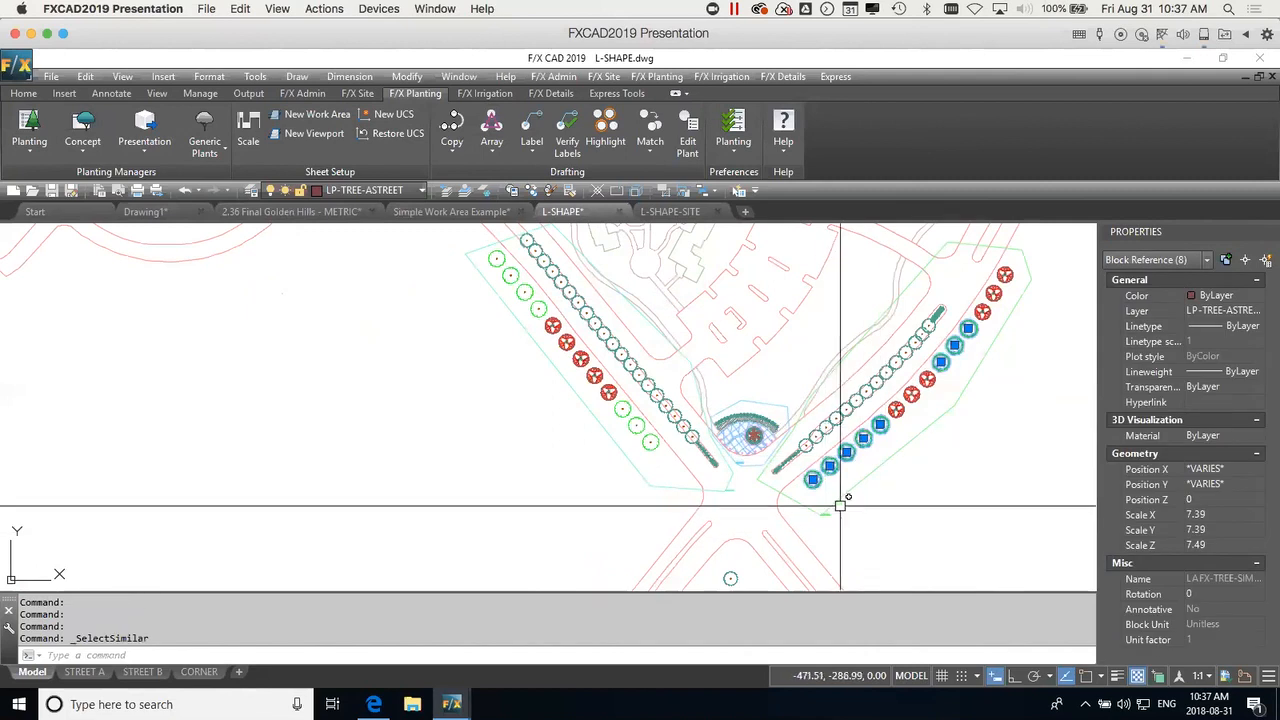
key("Escape")
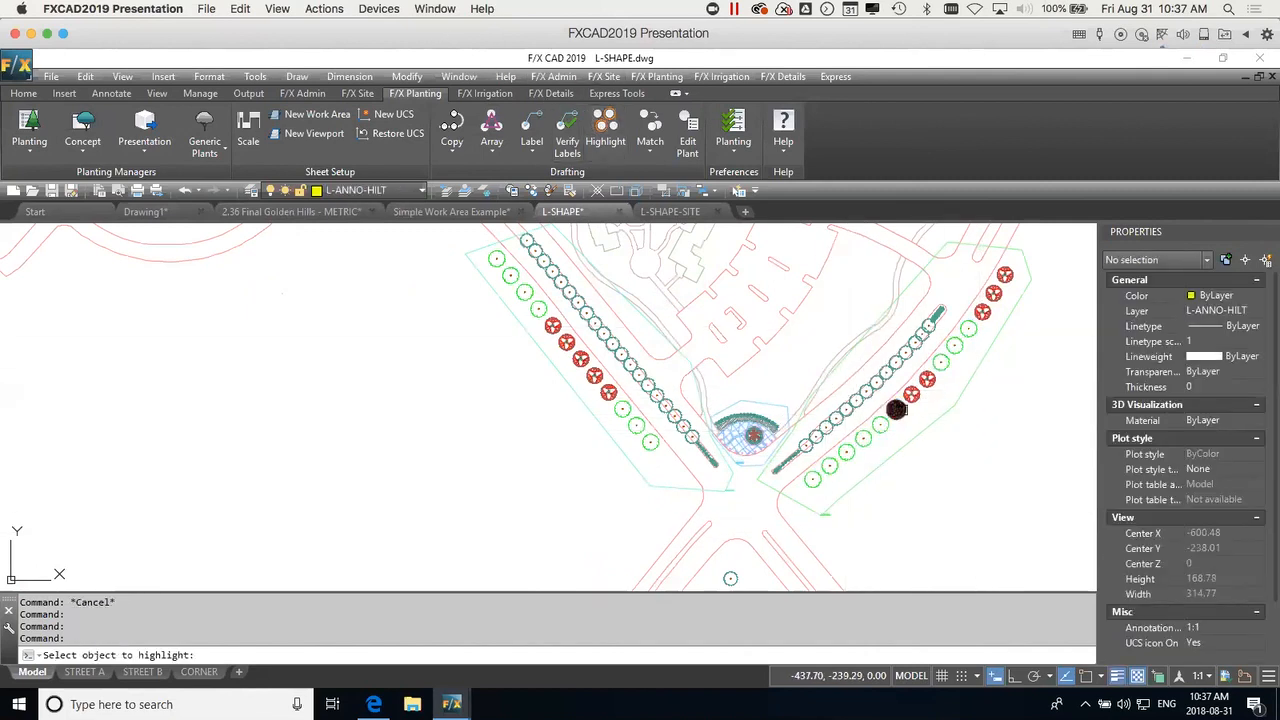
Highlight the plants matching a red and then a green outer-row tree in A STREET, then clear the selection.
left_click(896, 410)
key("Return")
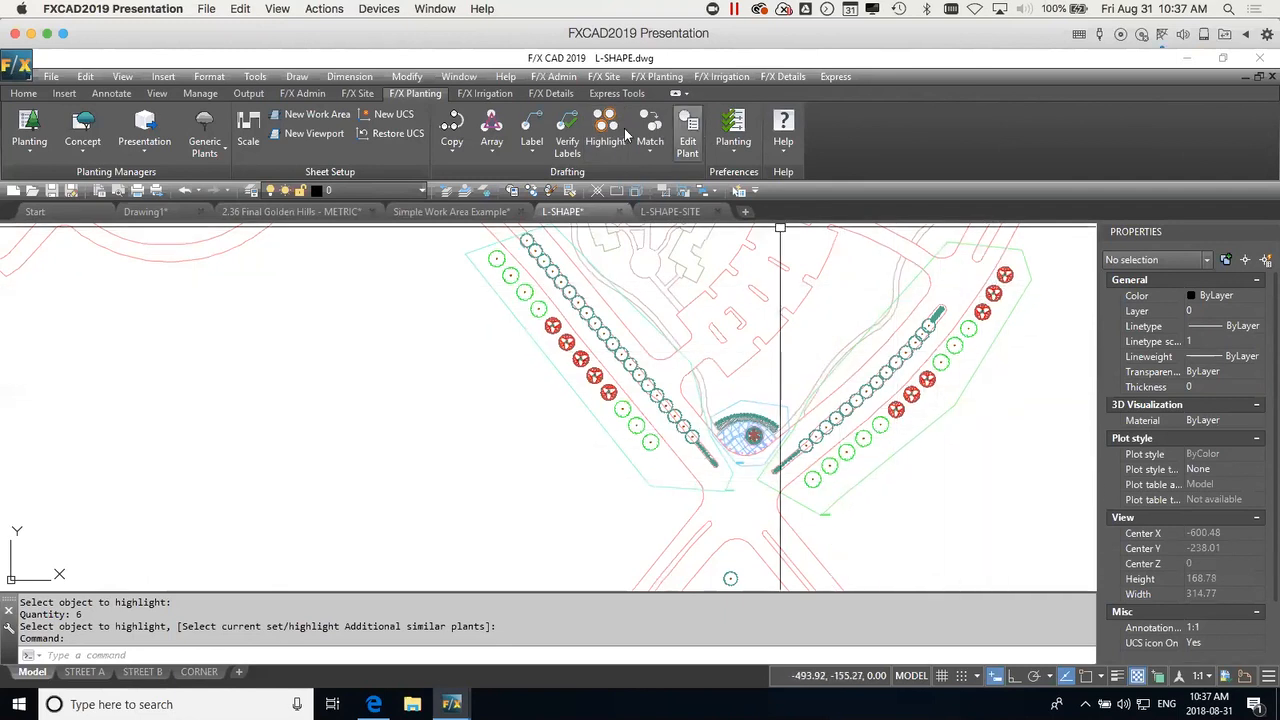
key("Return")
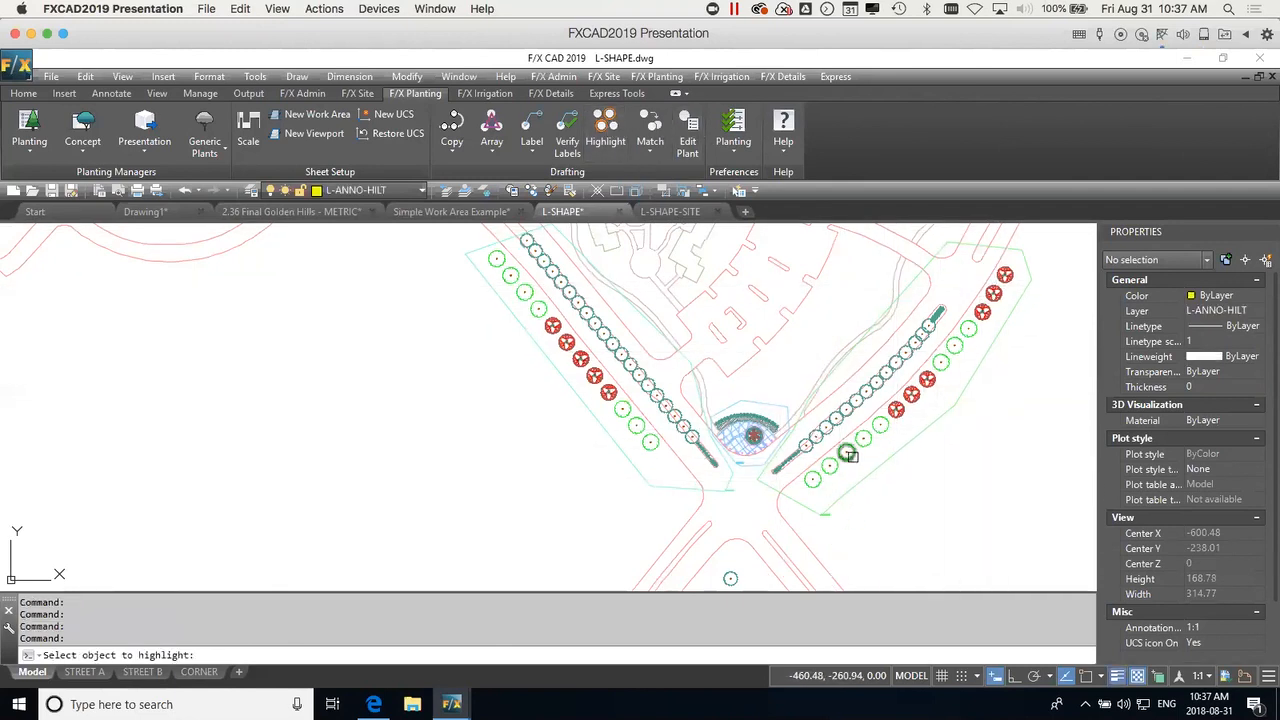
left_click(849, 456)
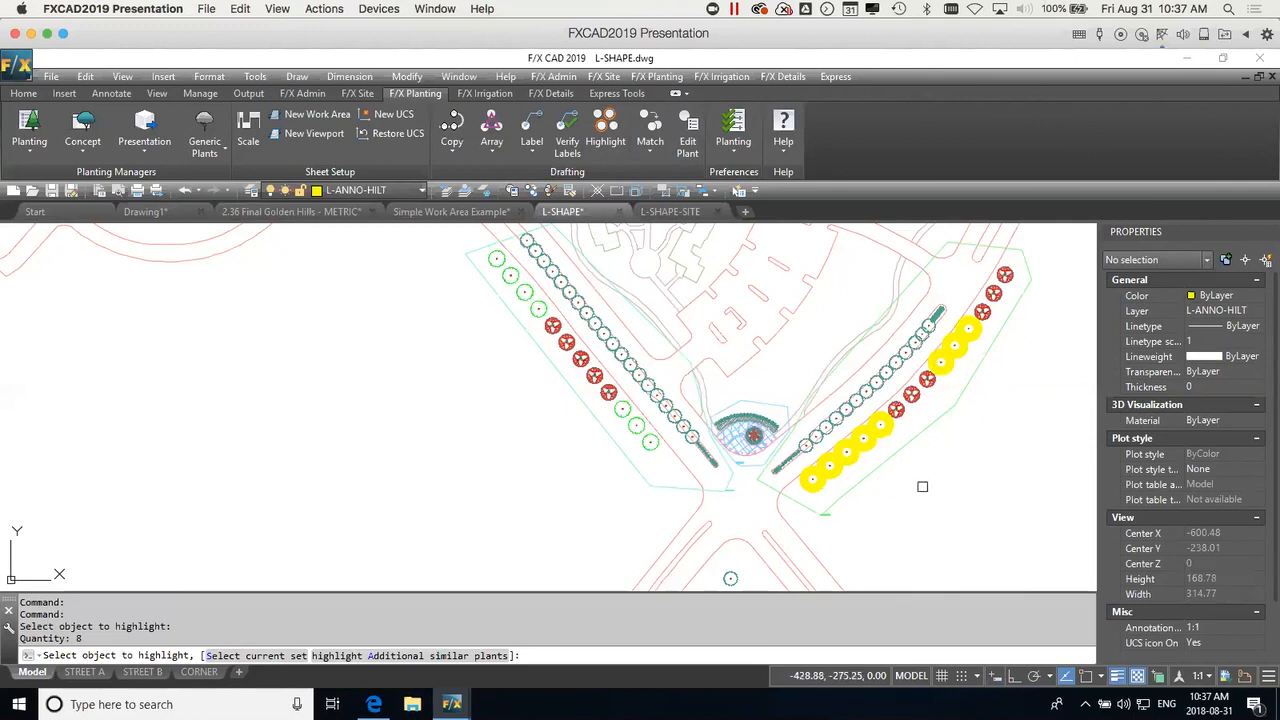
key("Return")
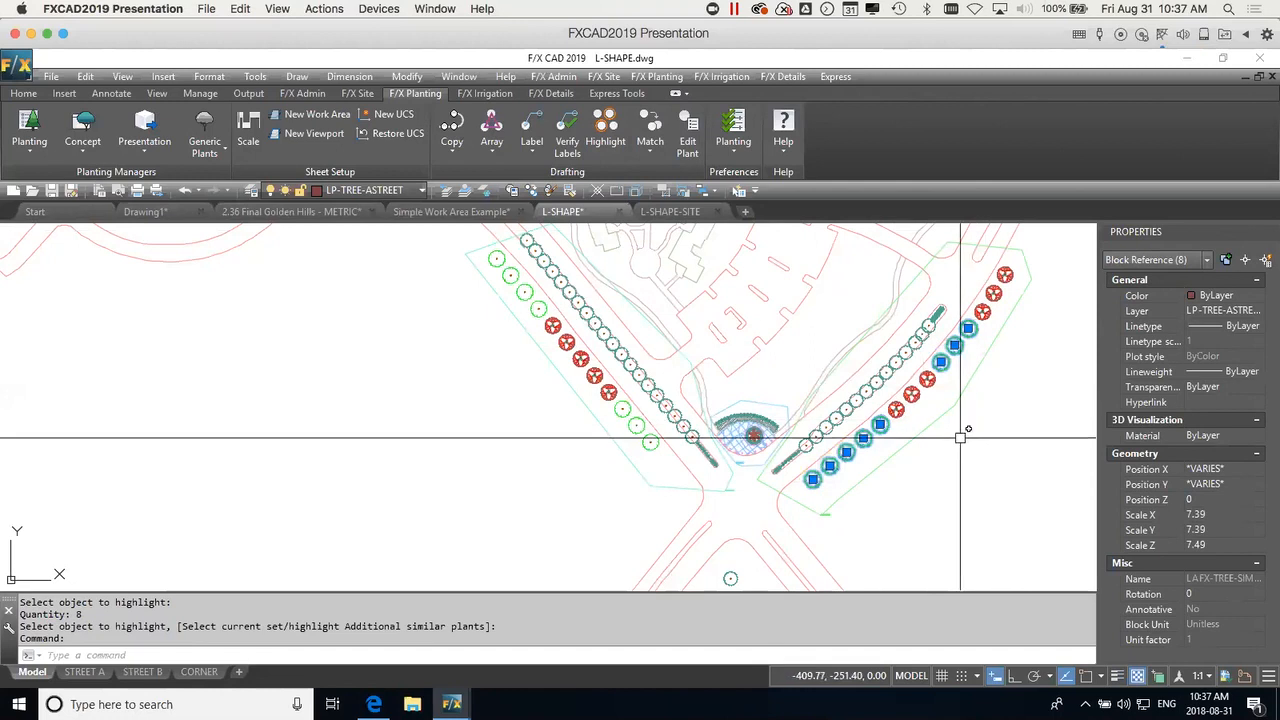
key("Escape")
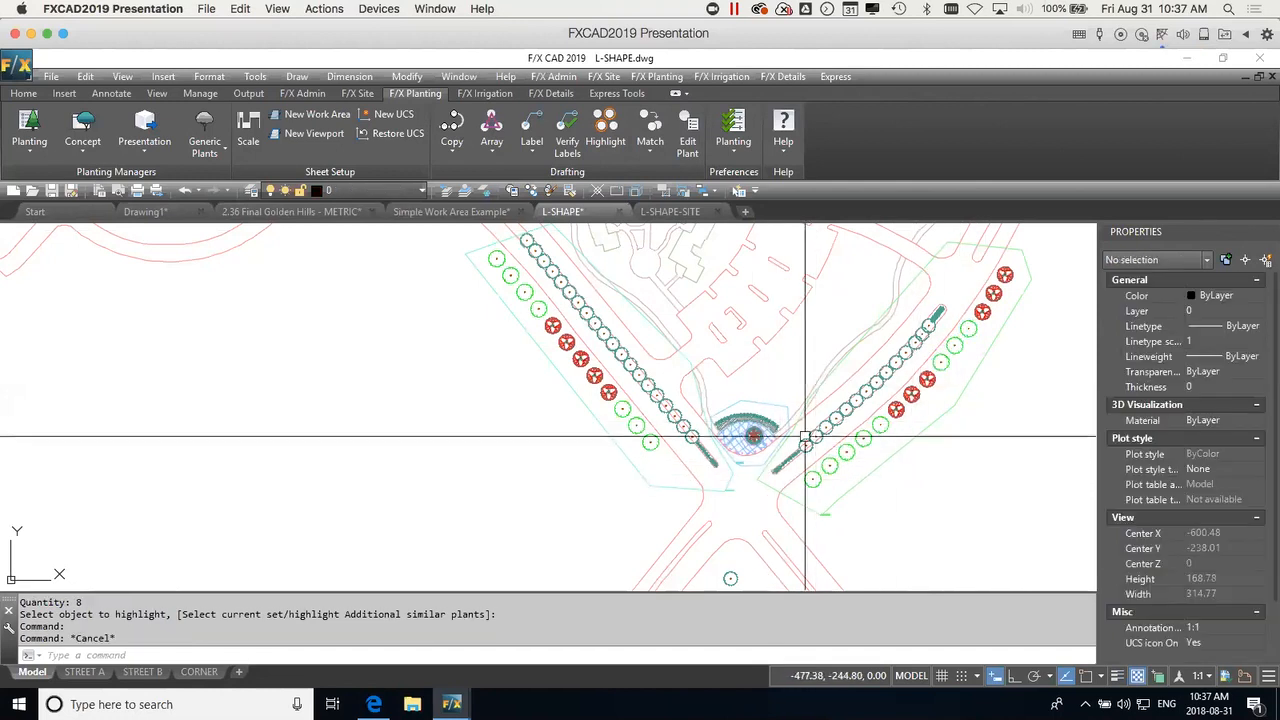
mouse_move(789, 486)
middle_mouse_down()
mouse_move(768, 470)
mouse_move(746, 487)
mouse_move(751, 467)
middle_mouse_up()
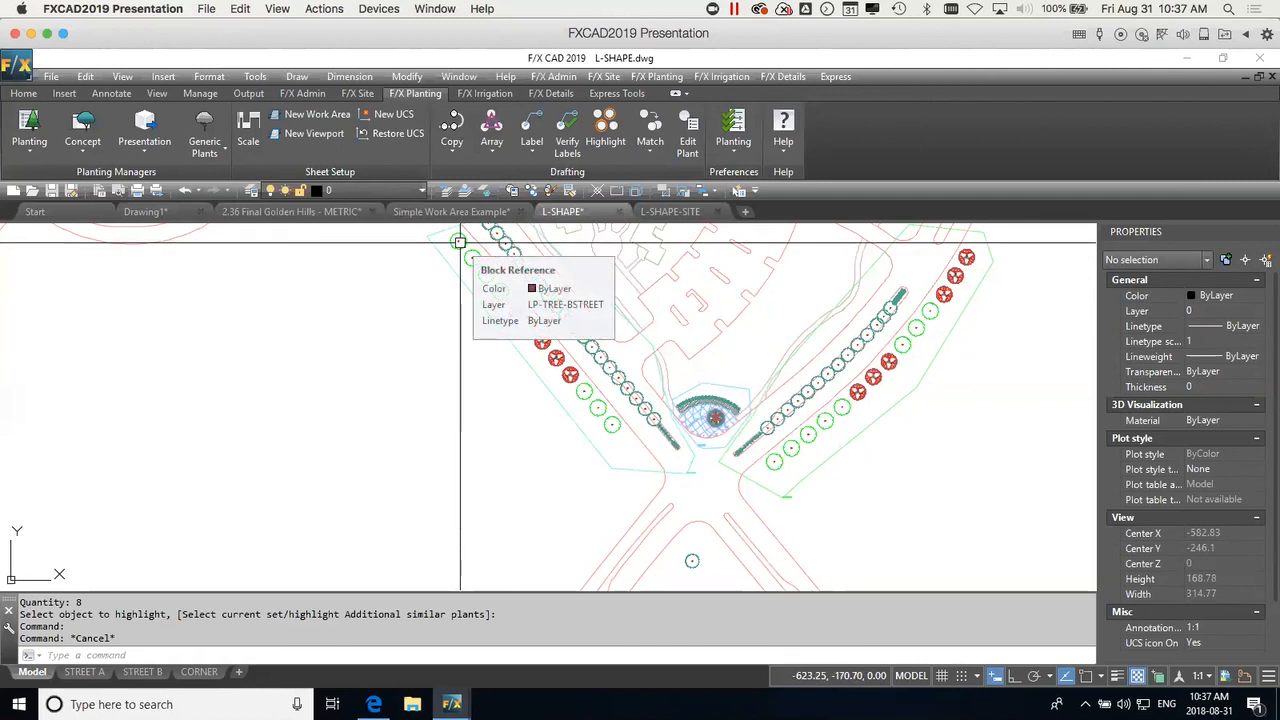
left_click(144, 148)
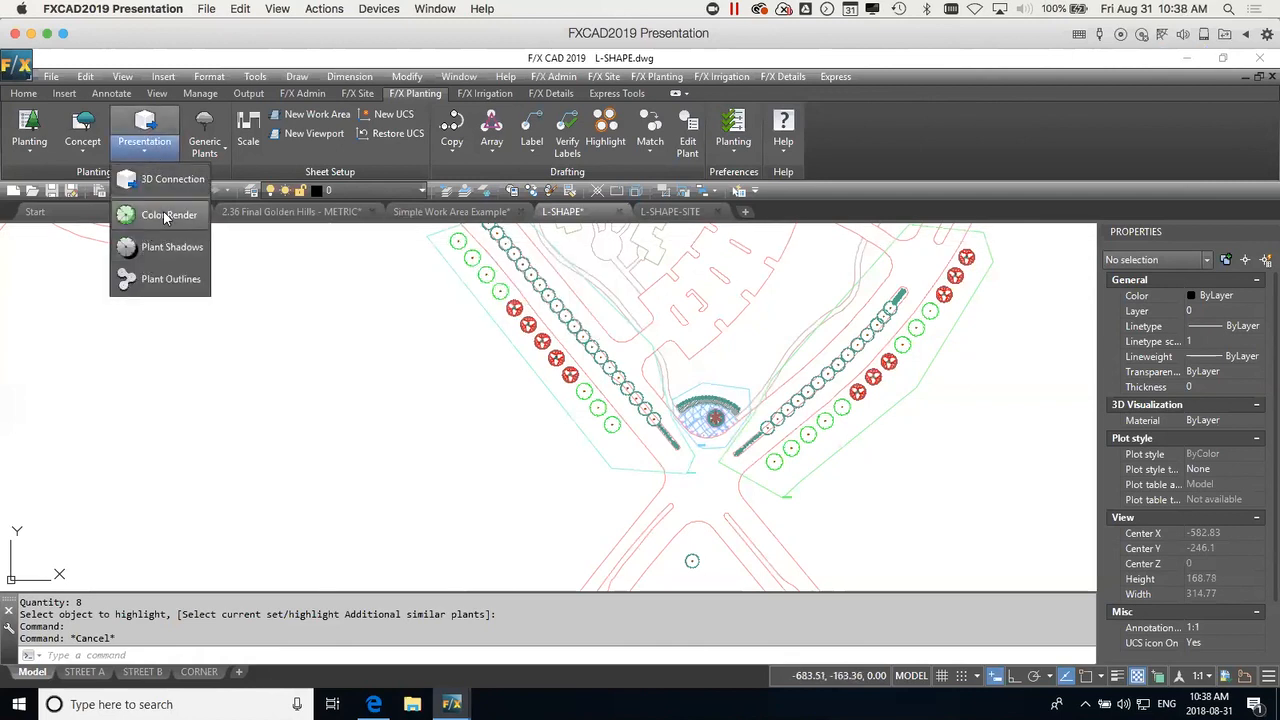
left_click(430, 372)
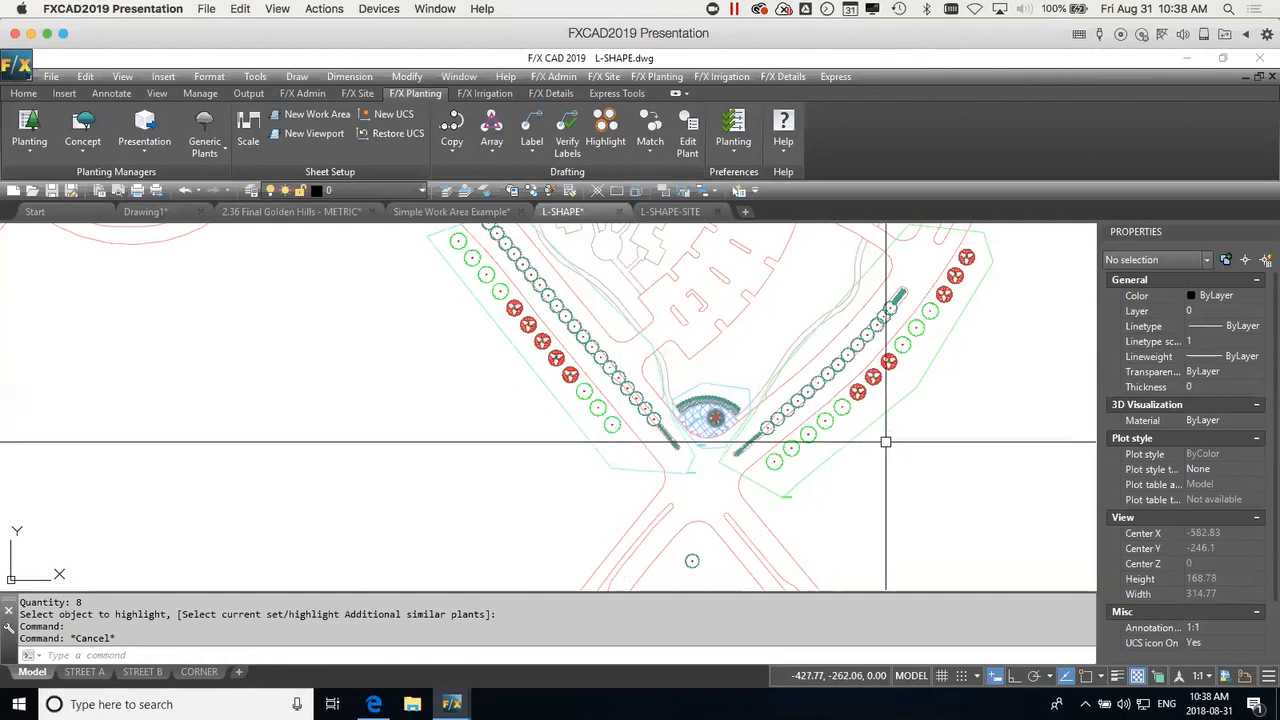
Create a UCS named EXAMPLE1 with its origin west of the intersection, X axis running north-northeast and Y axis northwest, without a work area.
mouse_move(899, 447)
middle_mouse_down()
mouse_move(827, 485)
mouse_move(821, 467)
middle_mouse_up()
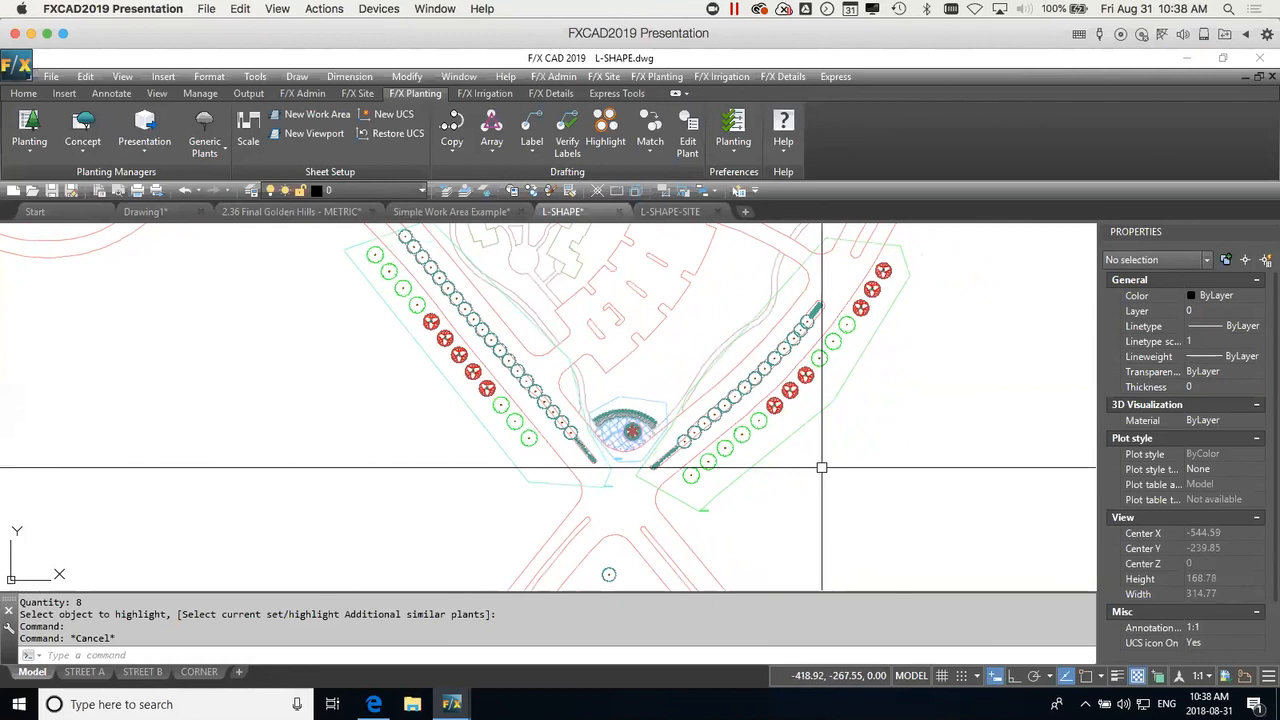
scroll(823, 466, "down", 3)
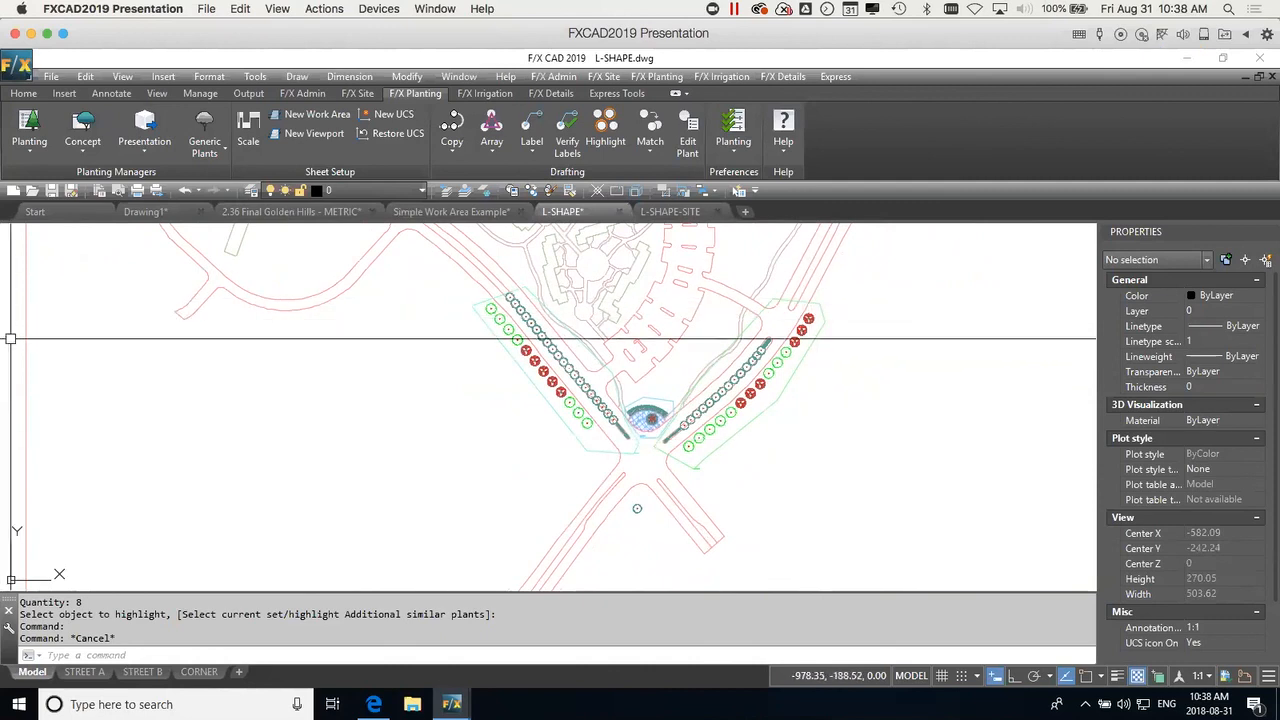
left_click(382, 117)
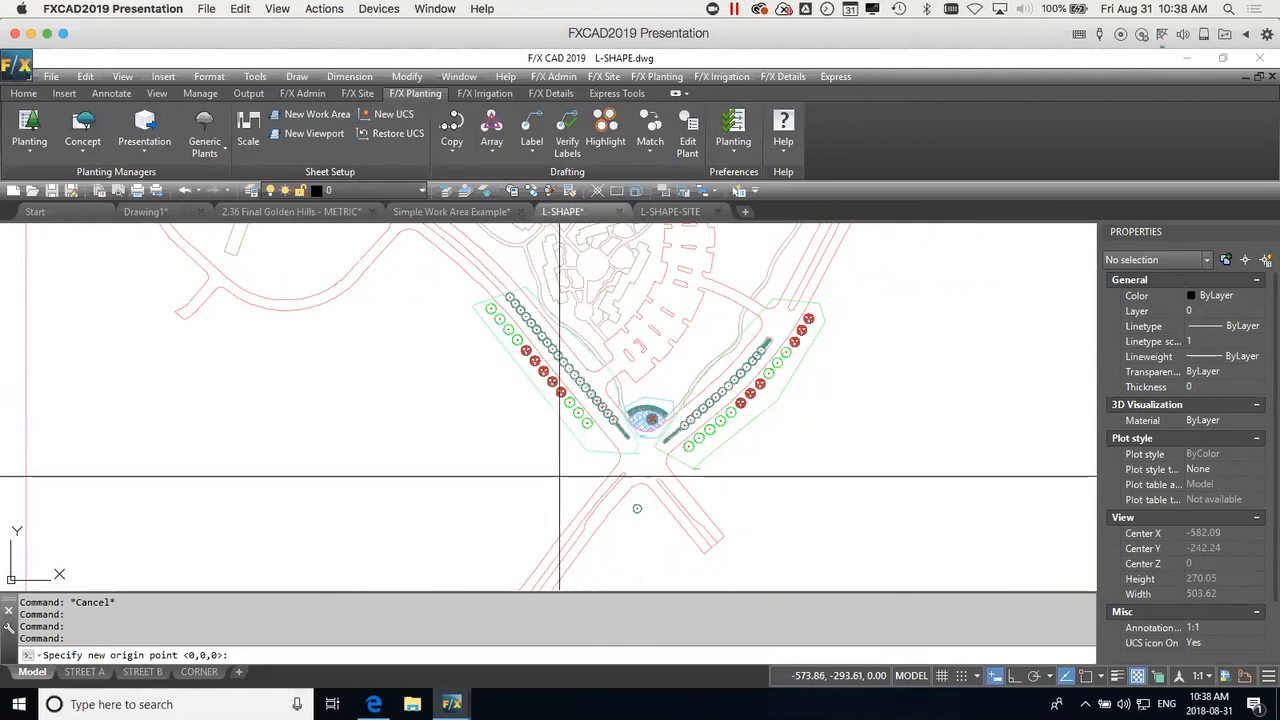
left_click(561, 475)
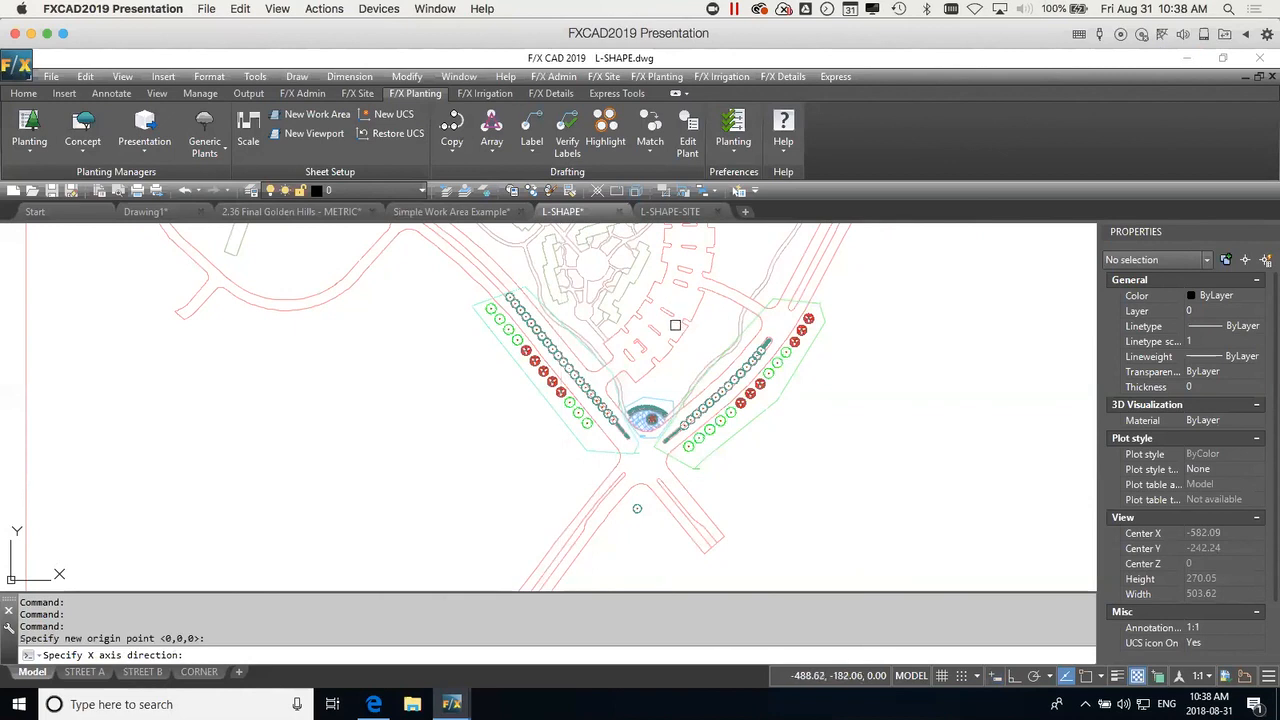
left_click(649, 288)
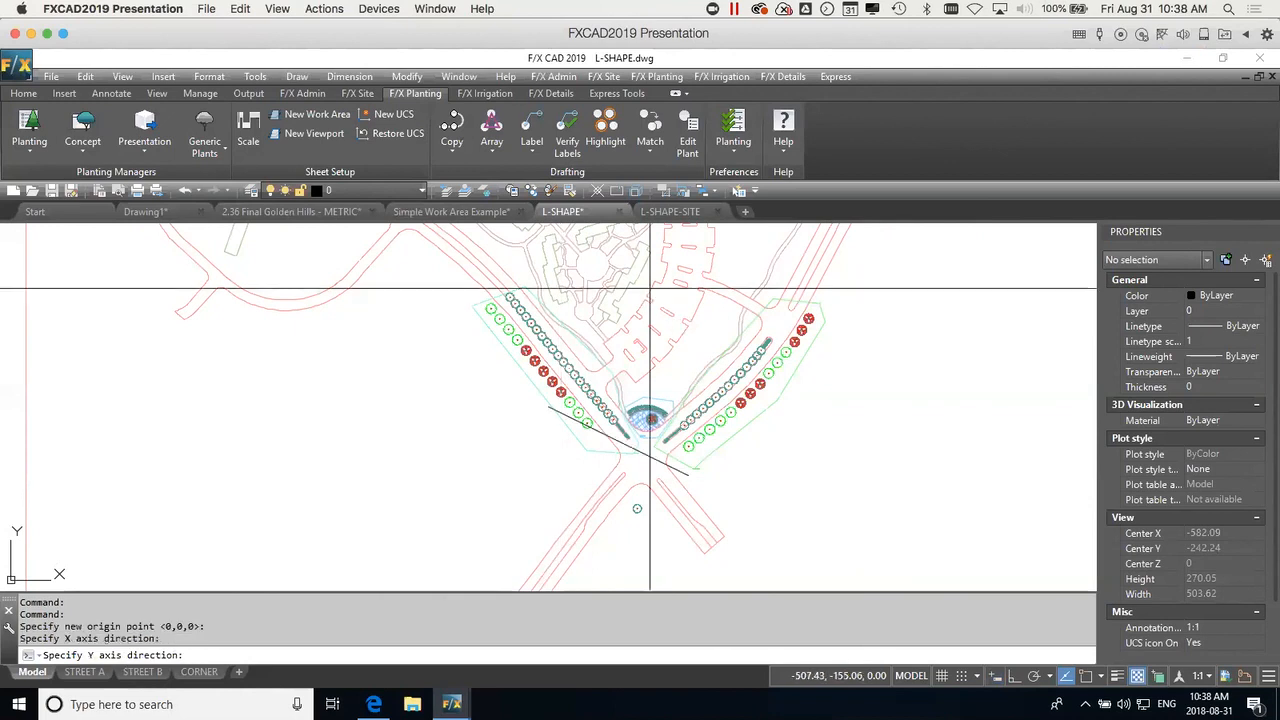
left_click(383, 333)
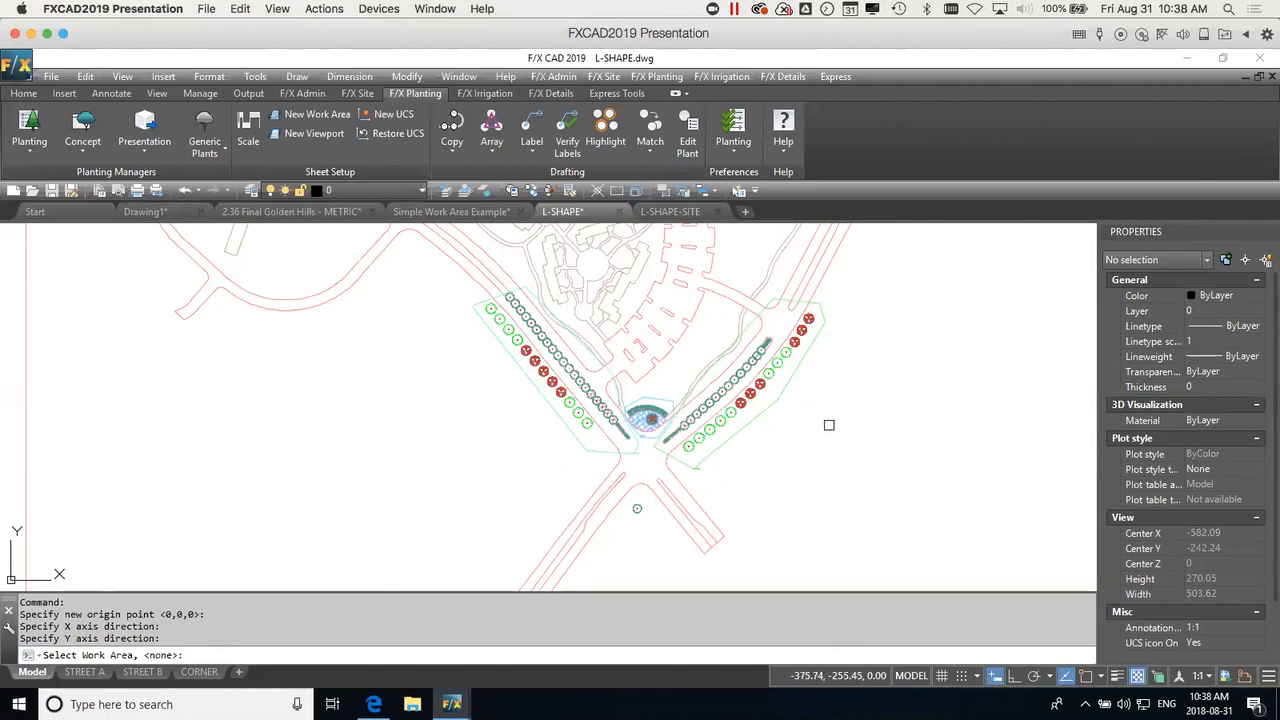
key("Return")
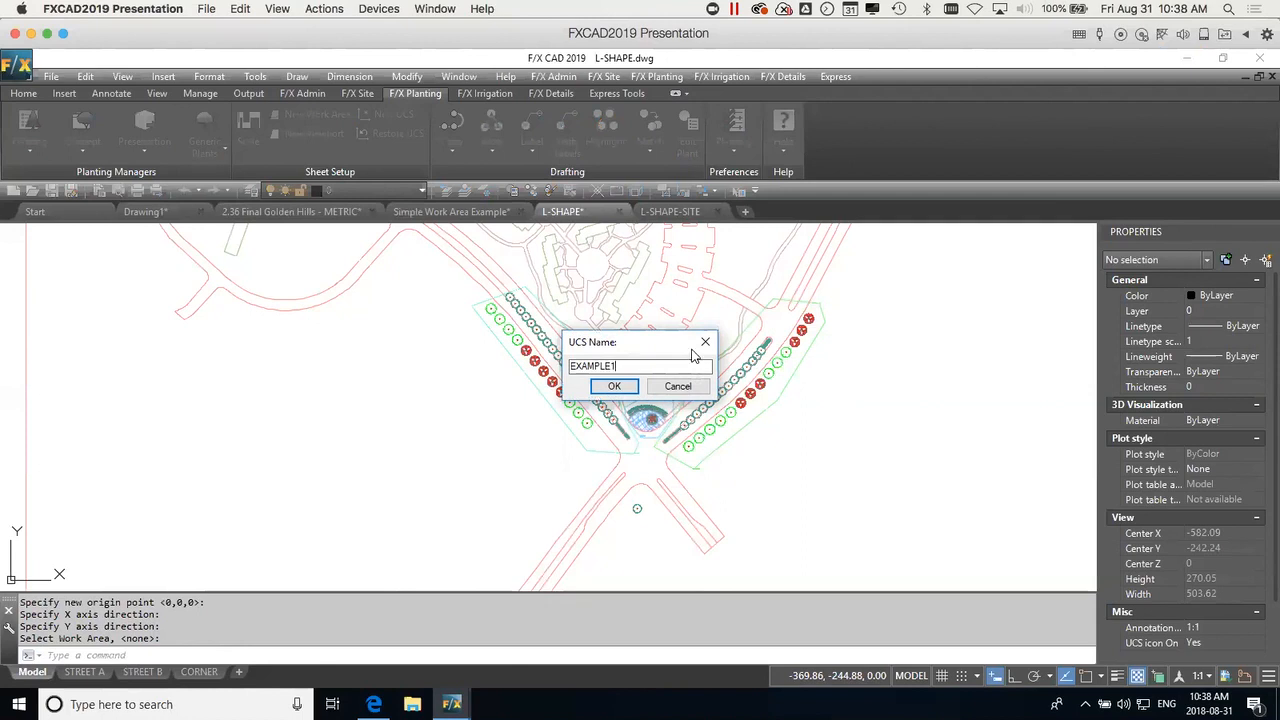
left_click(614, 387)
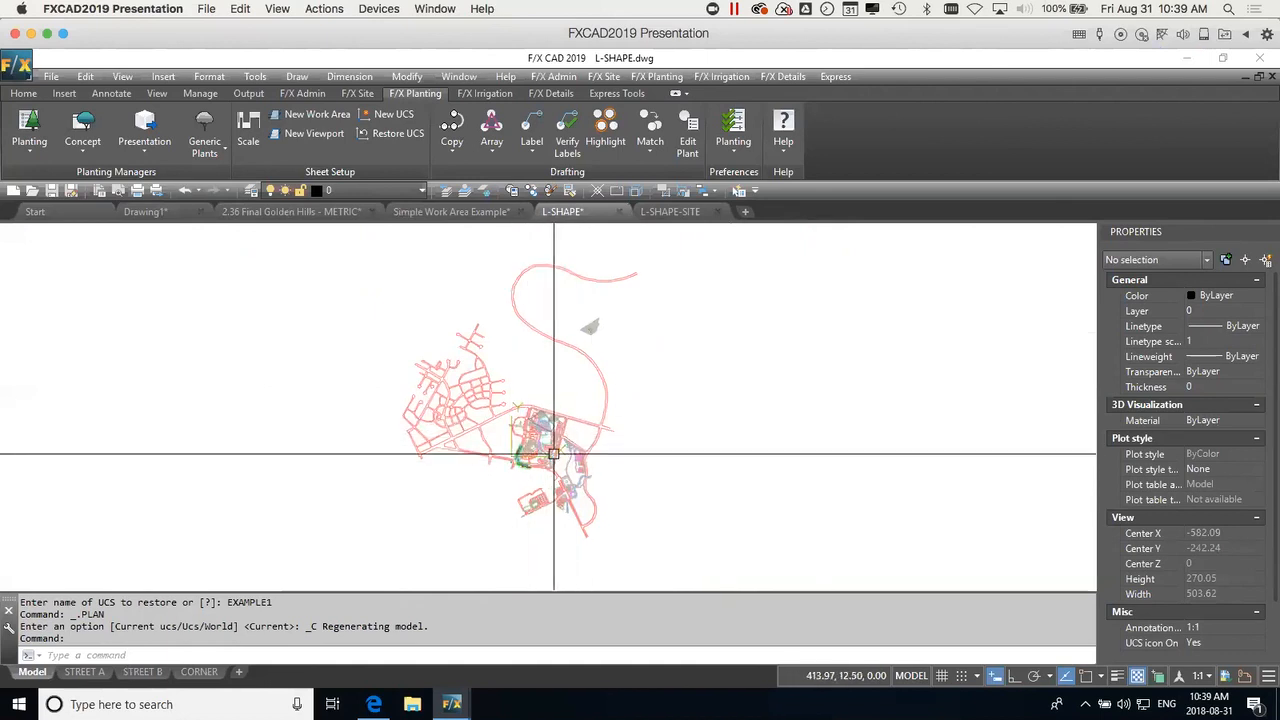
scroll(557, 487, "up", 5)
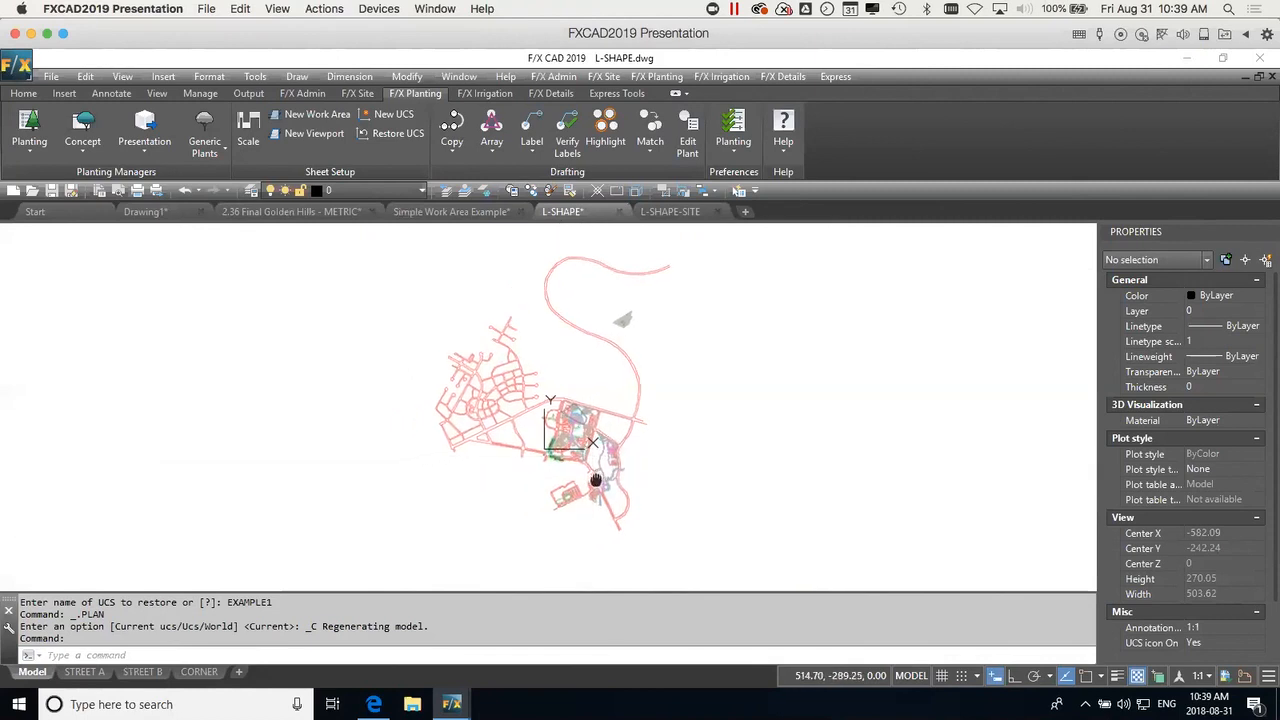
scroll(625, 447, "up", 8)
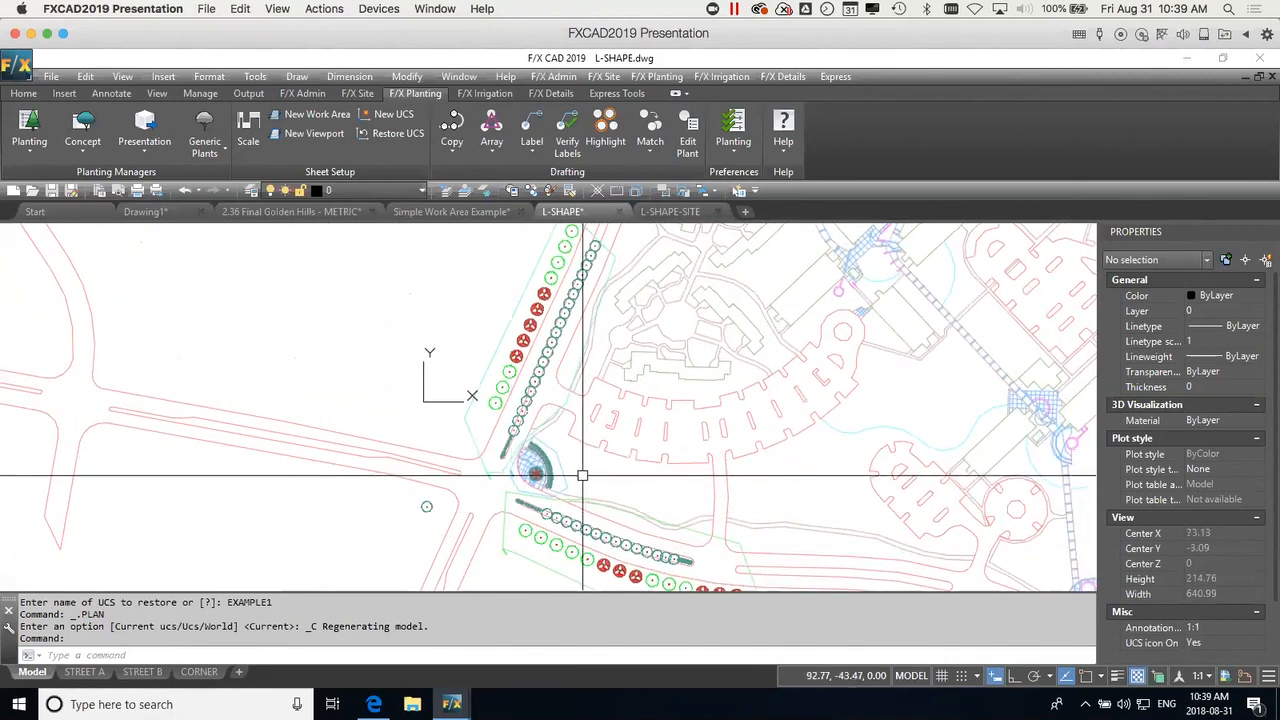
mouse_move(592, 479)
middle_mouse_down()
mouse_move(563, 420)
mouse_move(580, 424)
mouse_move(583, 411)
mouse_move(563, 371)
middle_mouse_up()
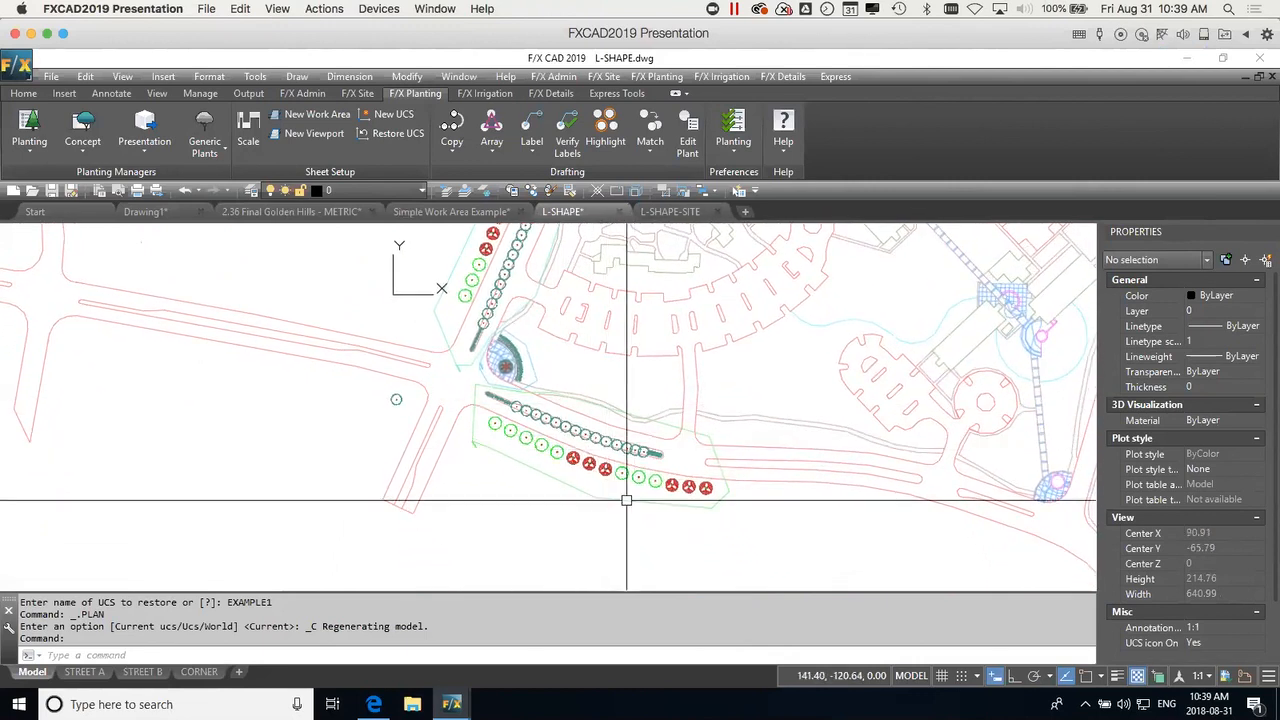
Create a UCS for the A STREET work area, with its X axis along the outer tree row and Y axis toward the buildings.
left_click(391, 116)
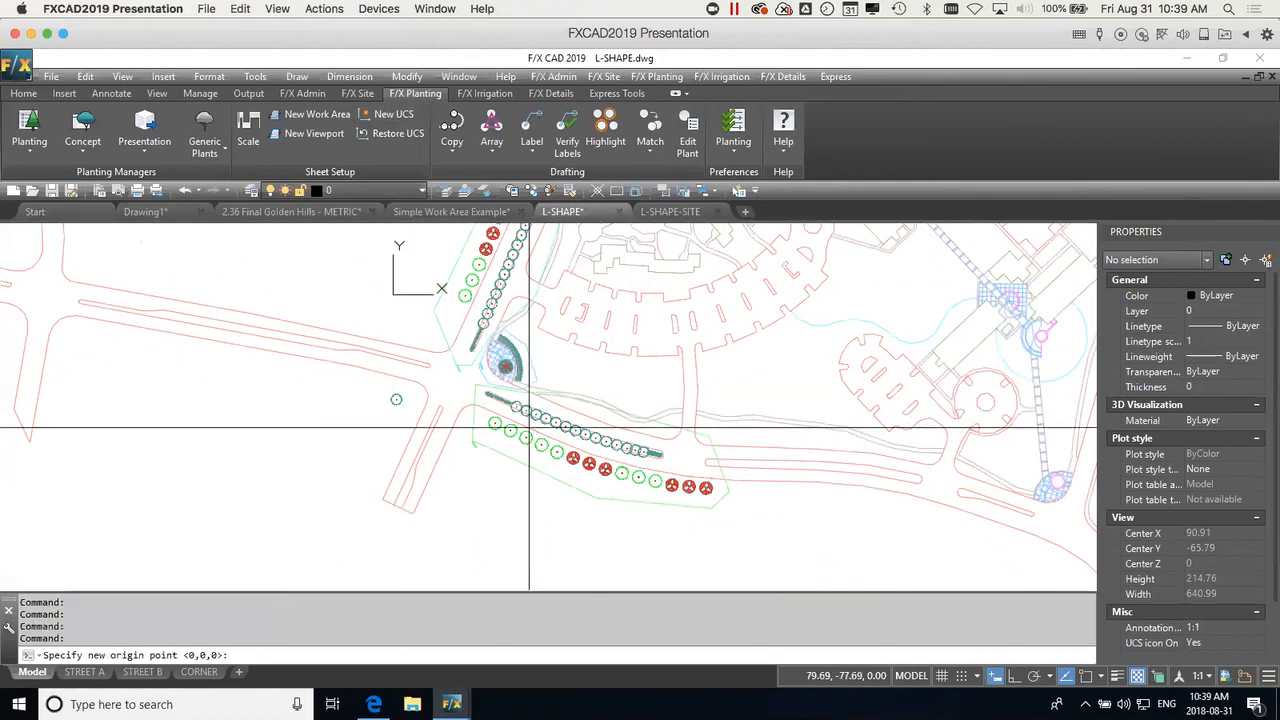
left_click(538, 476)
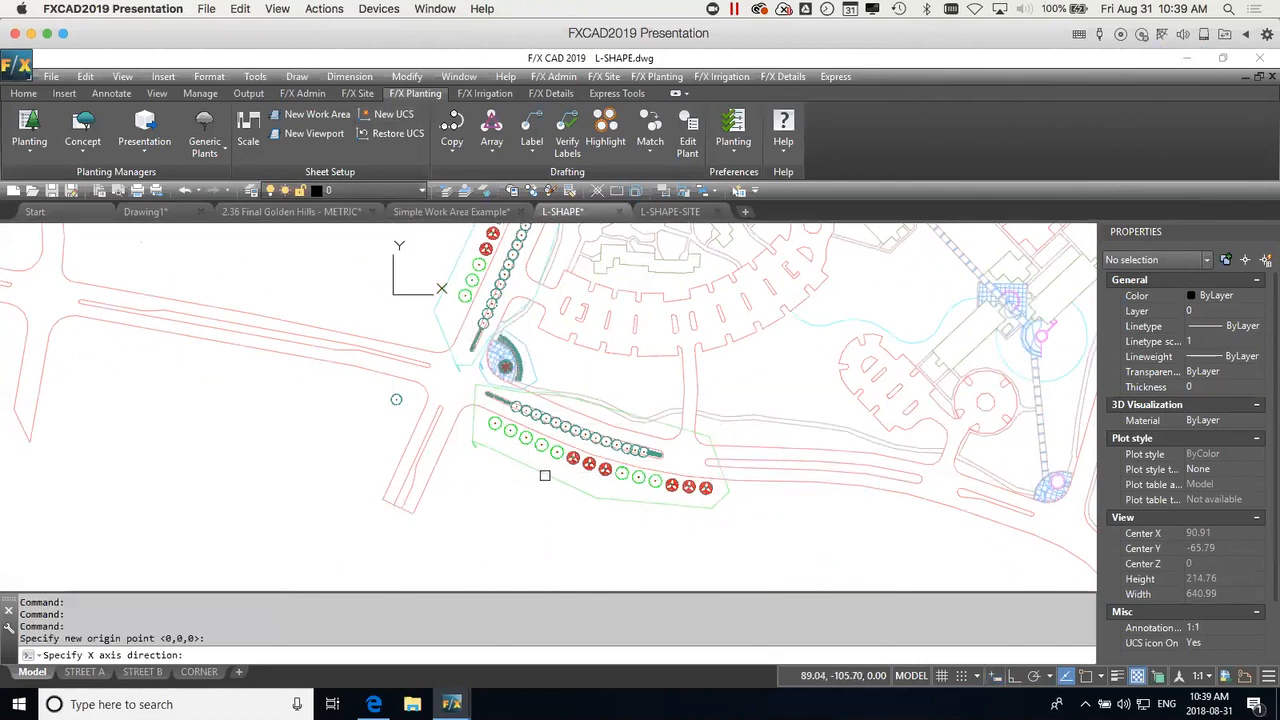
left_click(548, 474)
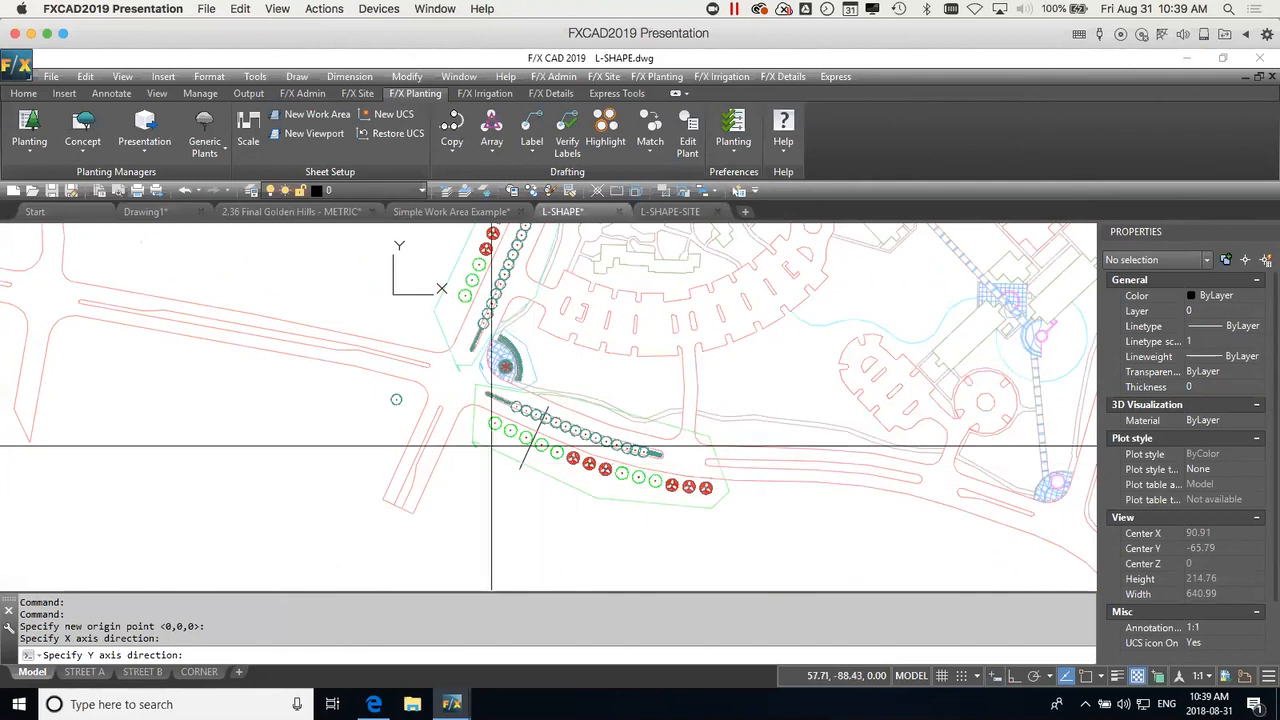
left_click(603, 313)
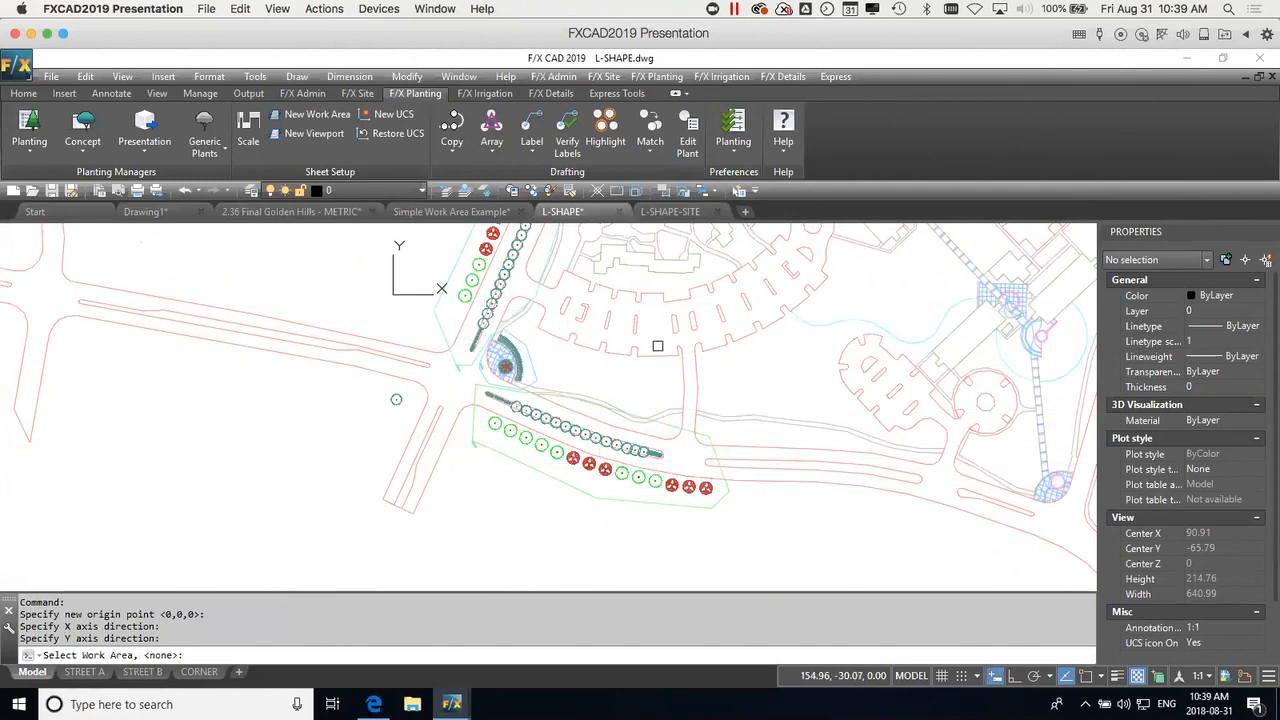
left_click(578, 489)
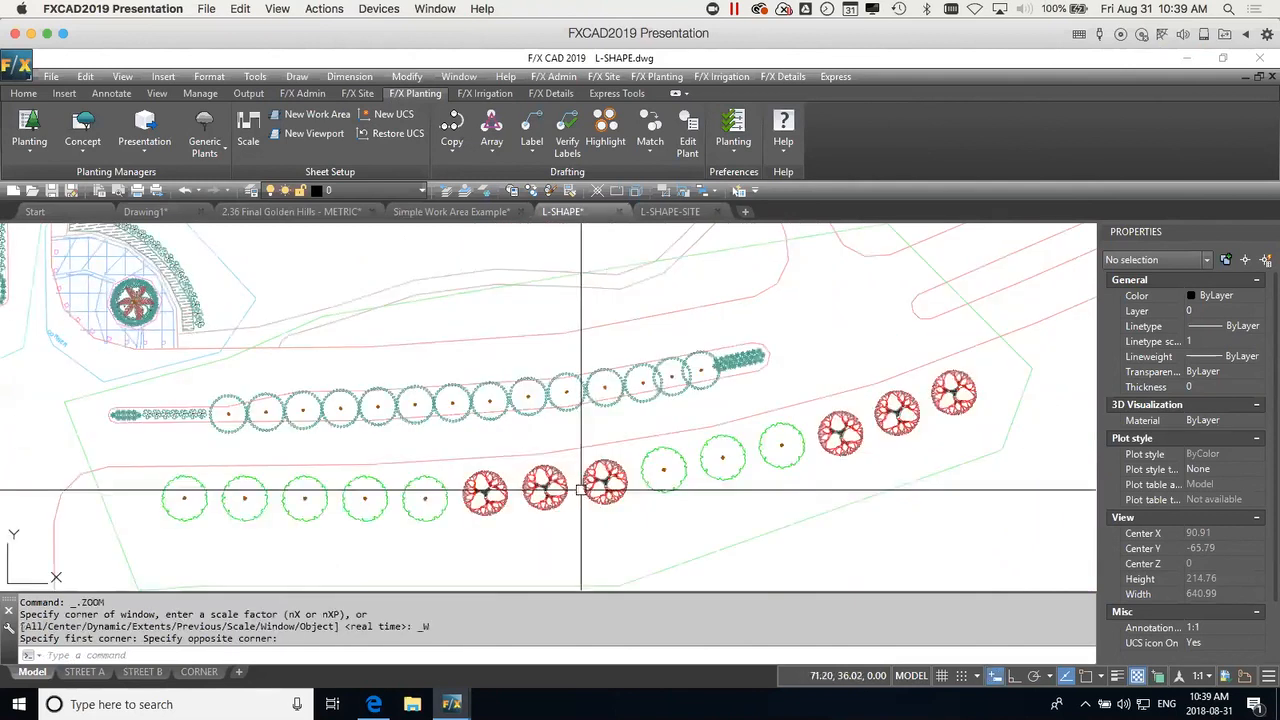
Create a UCS for the B STREET work area, with its X axis along the street toward the intersection and Y axis toward the buildings.
mouse_move(498, 524)
middle_mouse_down()
mouse_move(663, 414)
mouse_move(803, 403)
mouse_move(731, 455)
middle_mouse_up()
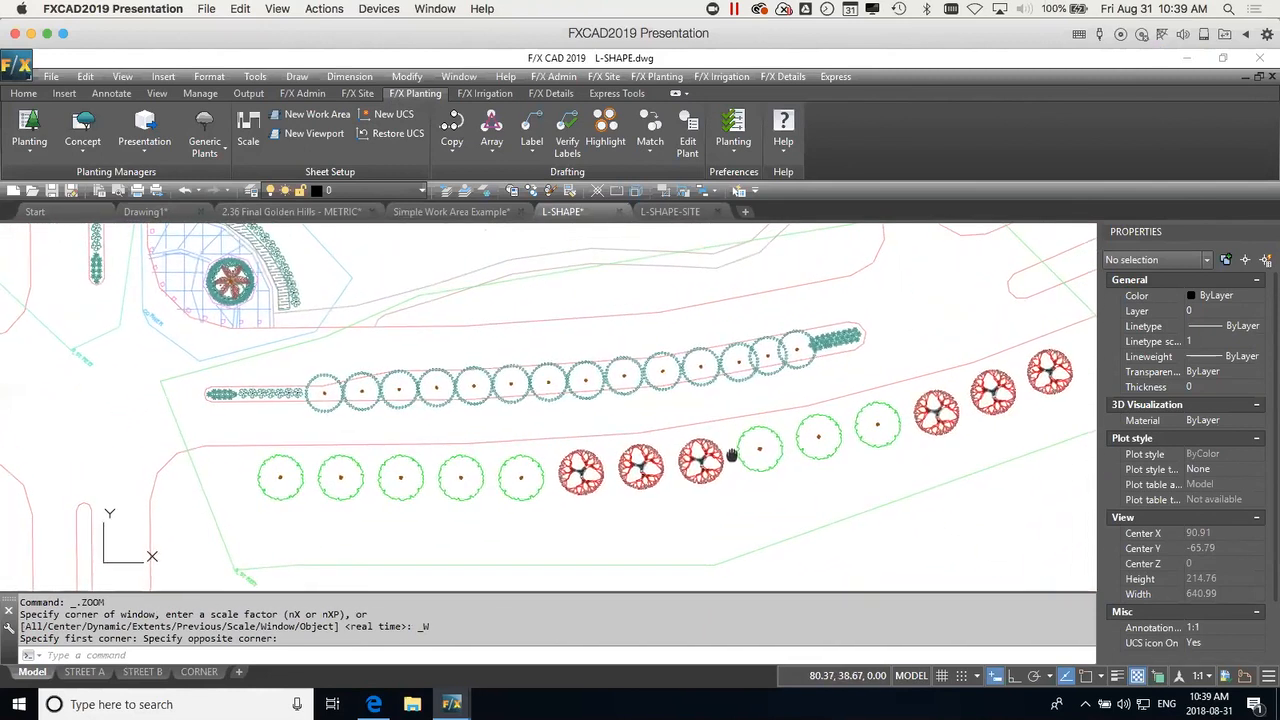
scroll(651, 451, "down", 5)
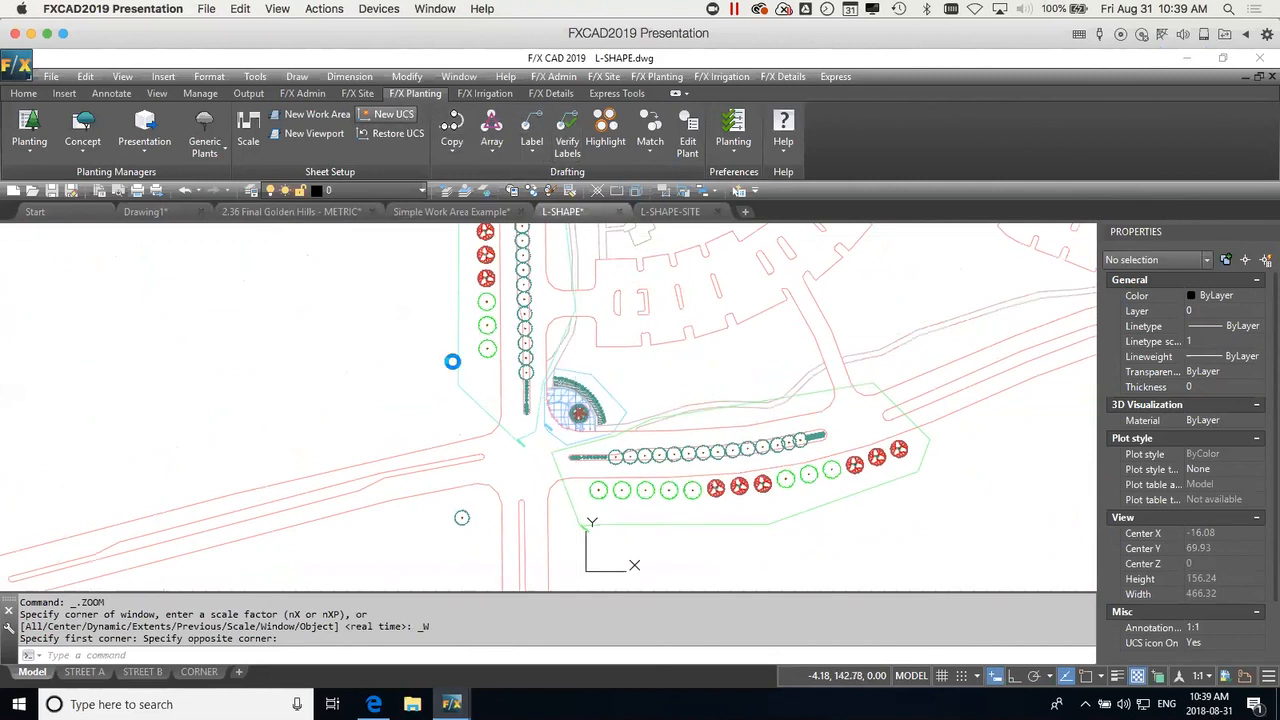
middle_click_drag(491, 317, 572, 468)
left_click(500, 251)
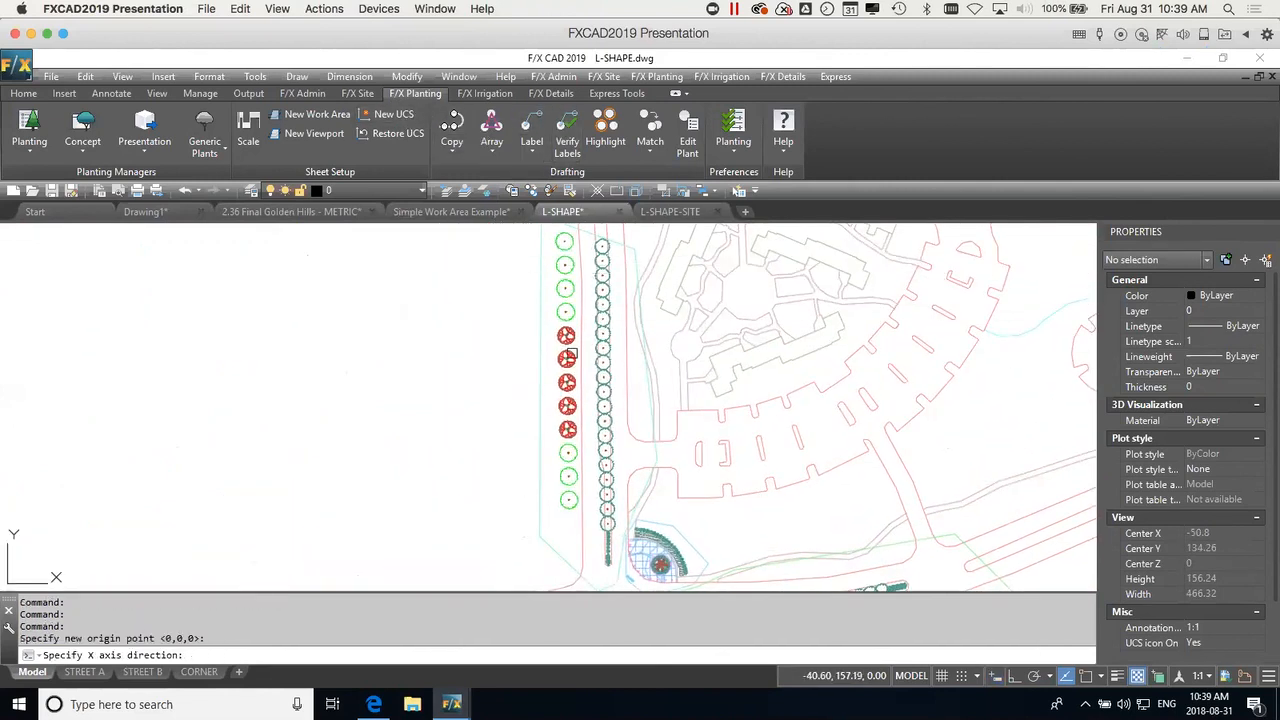
left_click(541, 359)
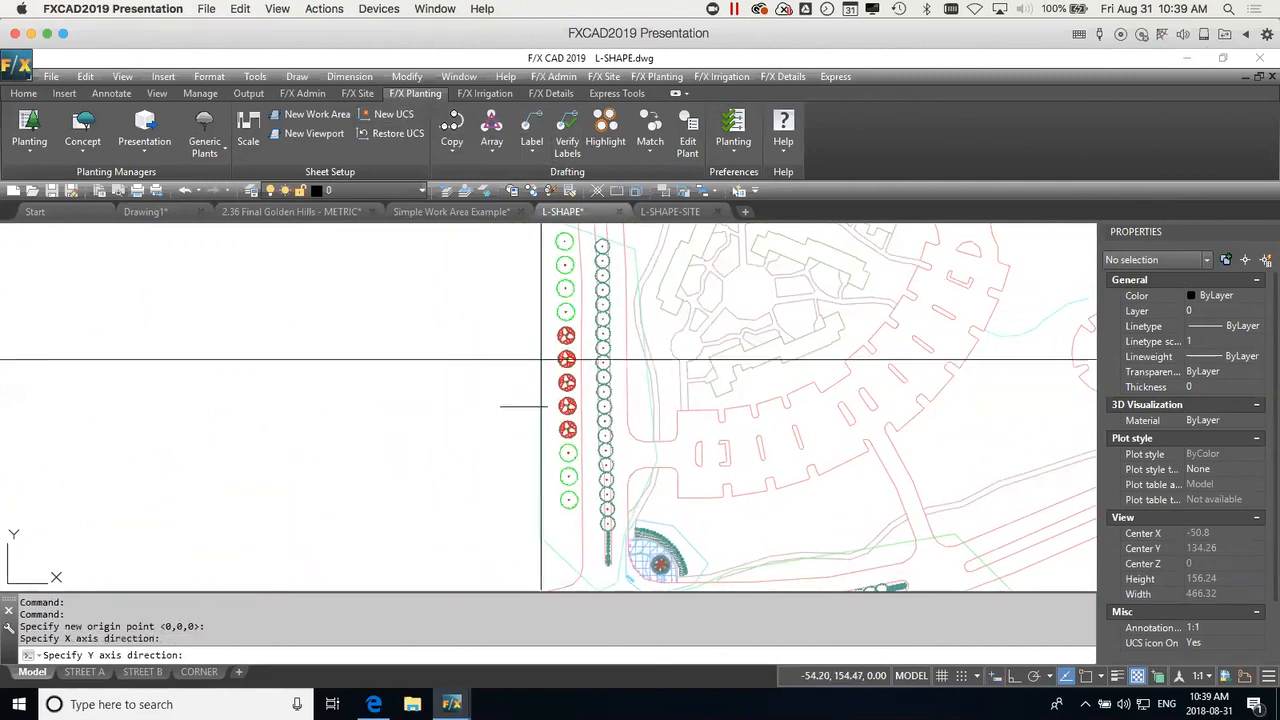
left_click(690, 403)
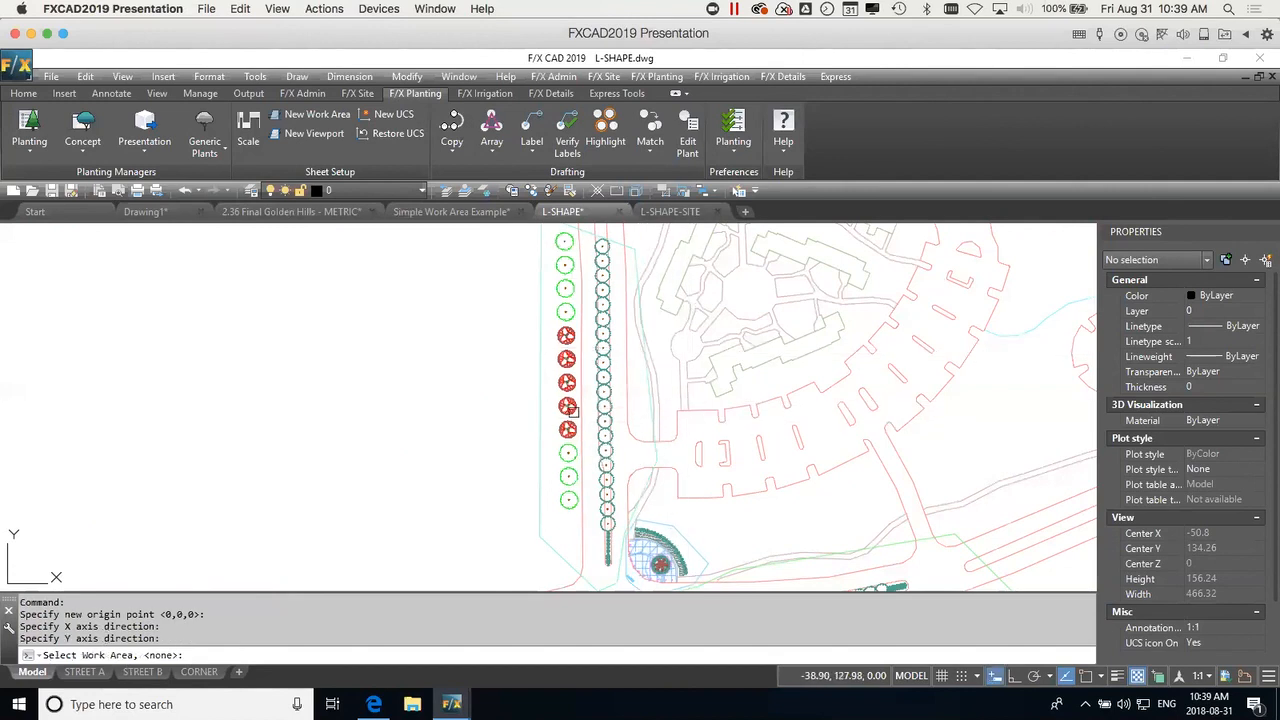
left_click(548, 394)
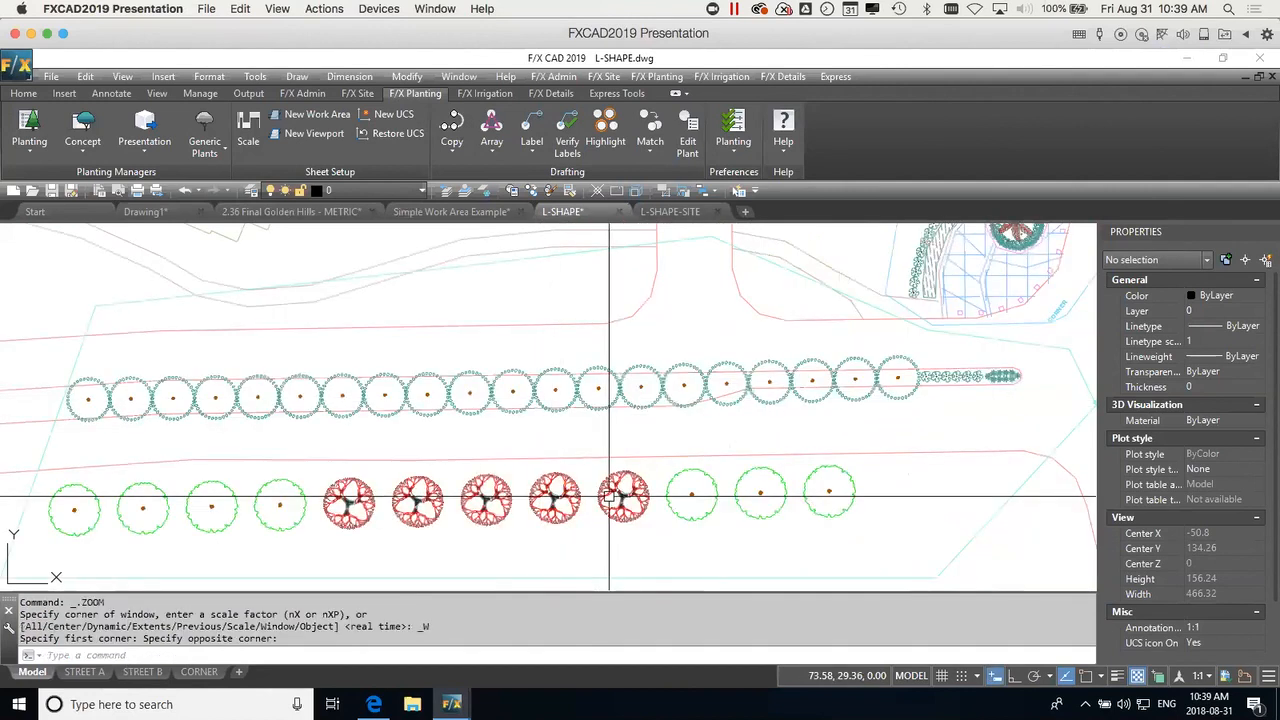
Create a UCS for the CORNER work area, with its X axis diagonal across the plaza's rounded edge and Y axis toward the planting arc.
scroll(430, 430, "down", 4)
middle_click_drag(726, 408, 667, 416)
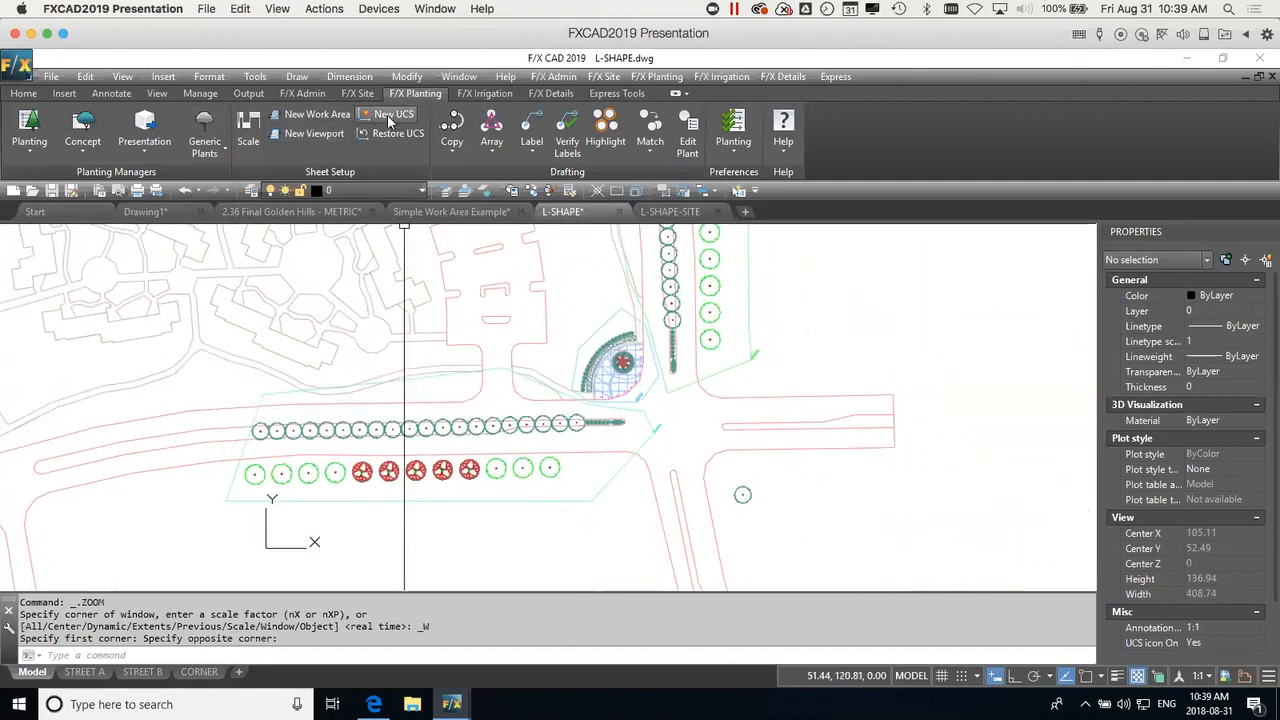
left_click(641, 399)
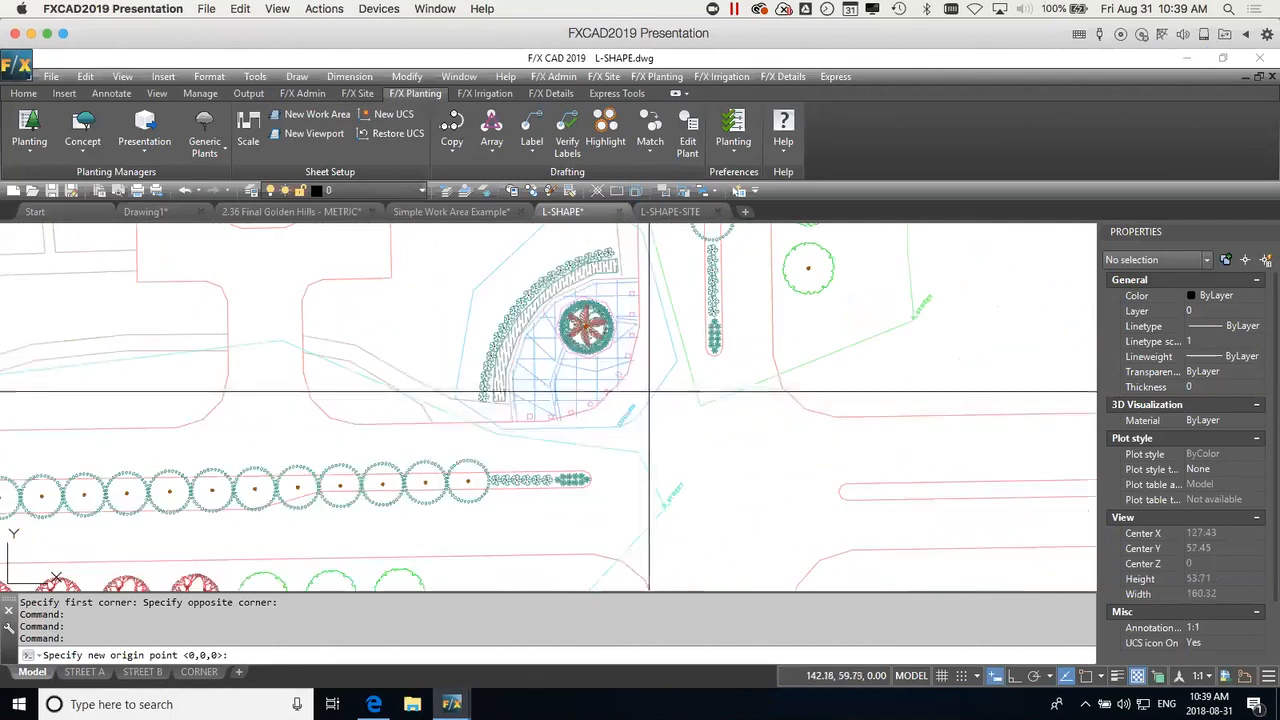
left_click(642, 383)
left_click(653, 390)
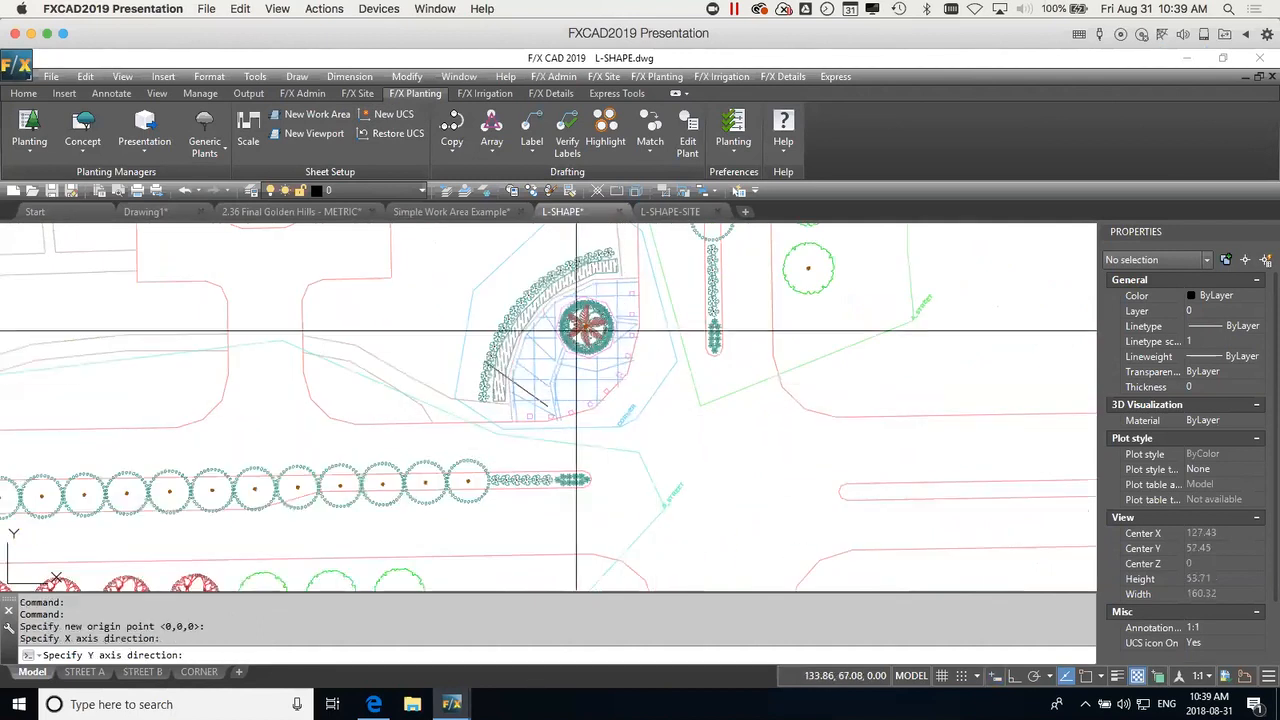
left_click(567, 358)
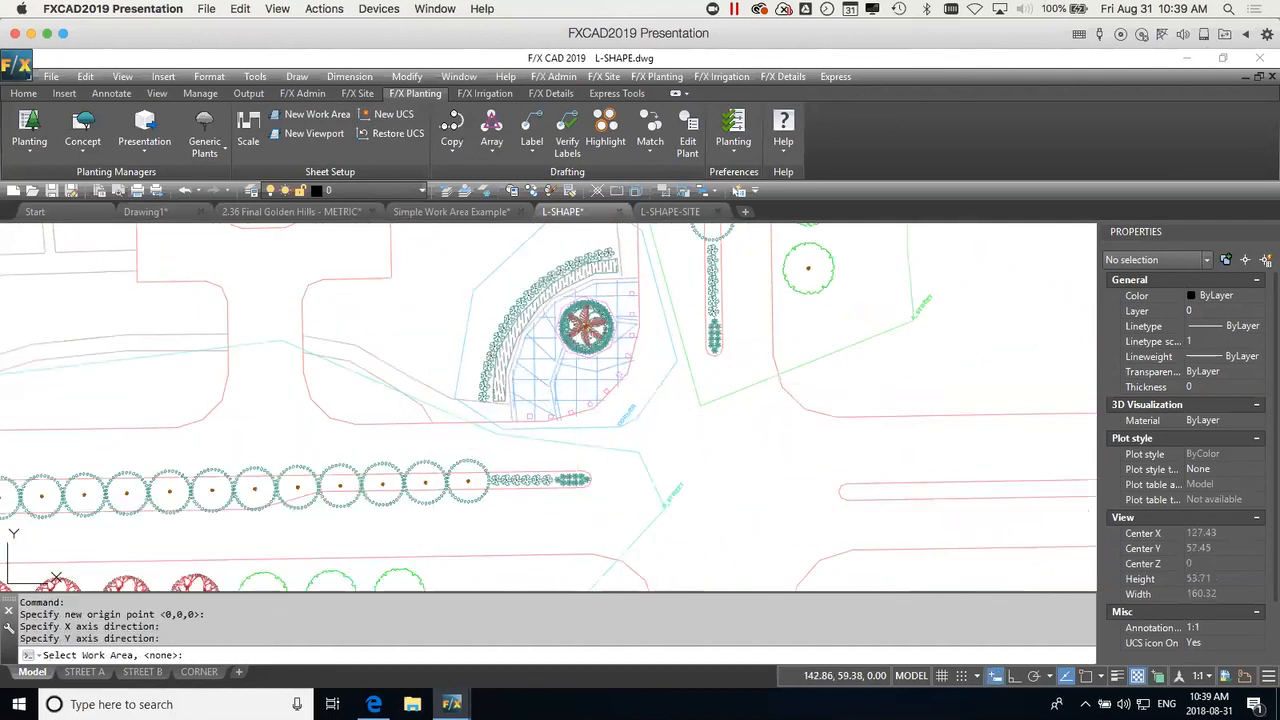
key("Return")
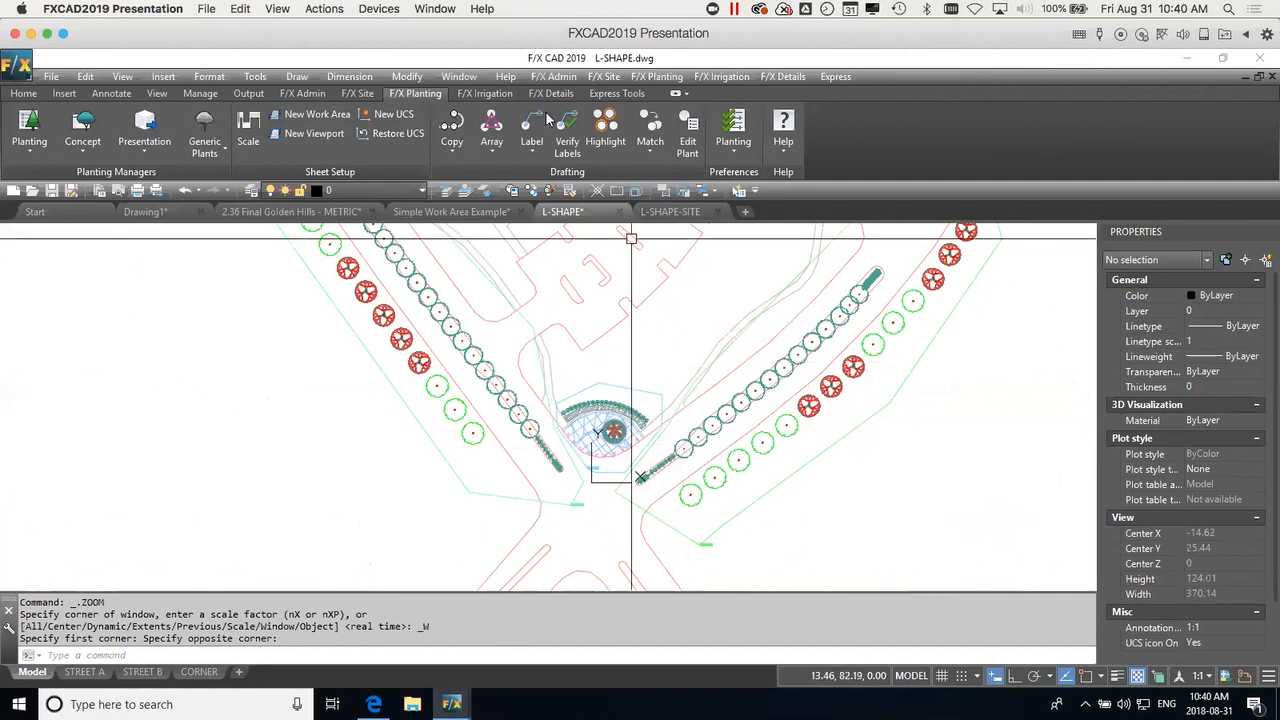
Restore the World UCS from the list of saved UCSs.
left_click(394, 133)
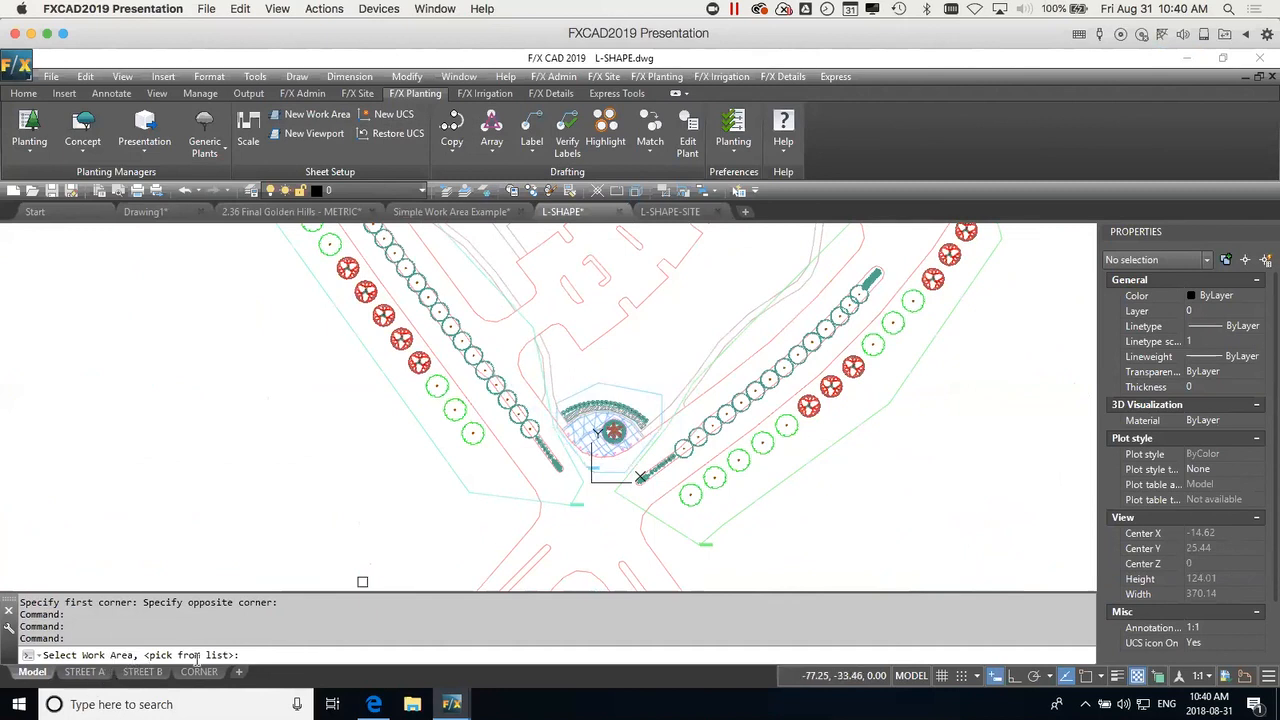
key("Return")
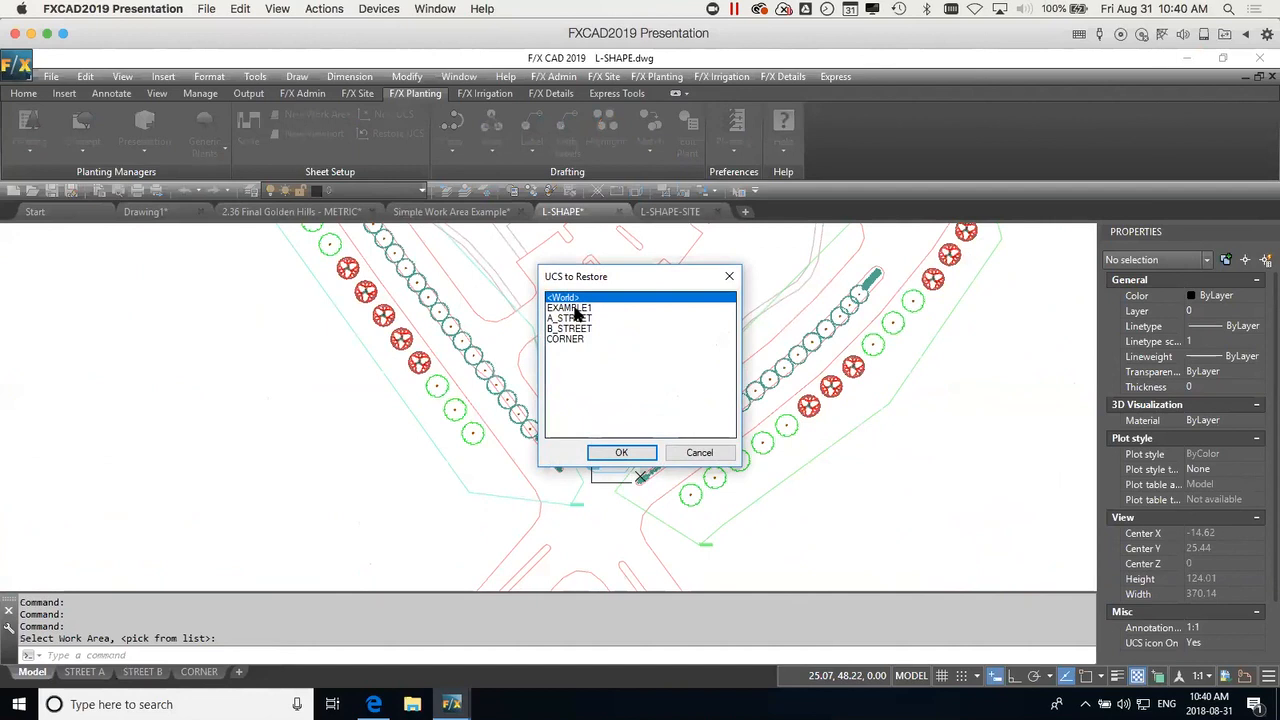
left_click(621, 453)
scroll(632, 475, "up", 8)
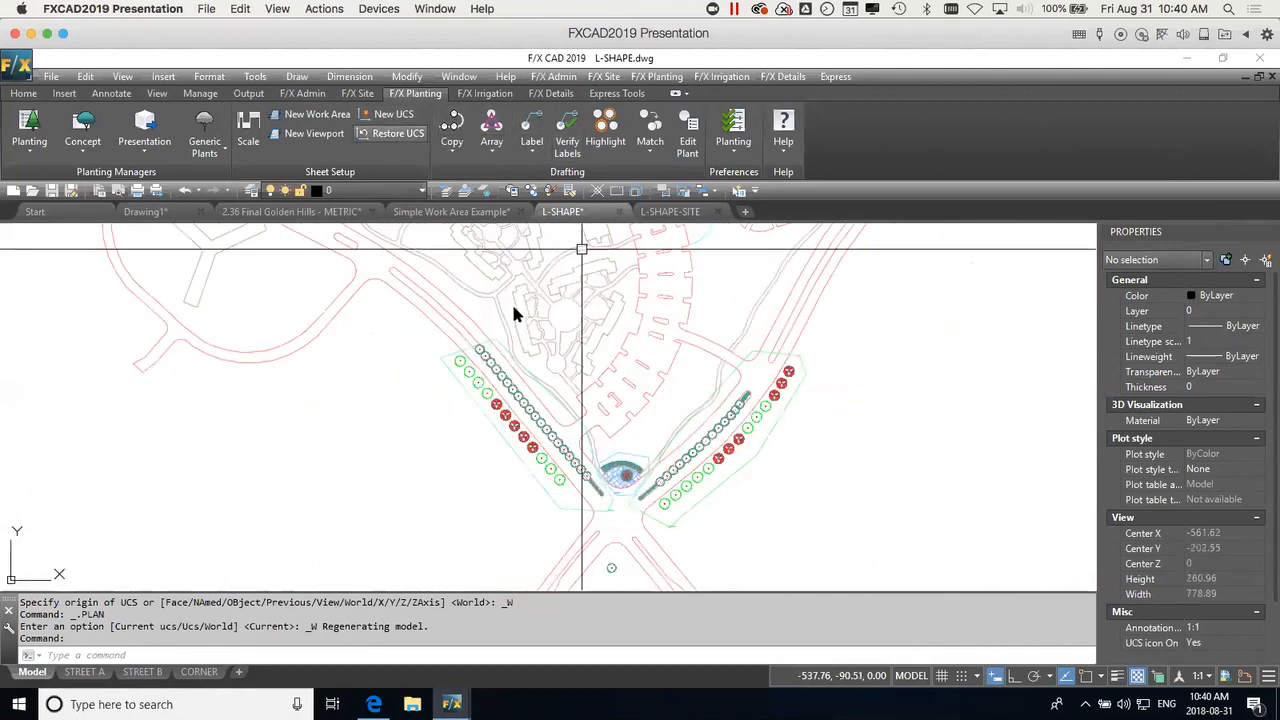
Restore the A_STREET UCS from the list of saved UCSs.
scroll(663, 434, "down", 10)
left_click(402, 135)
key("Return")
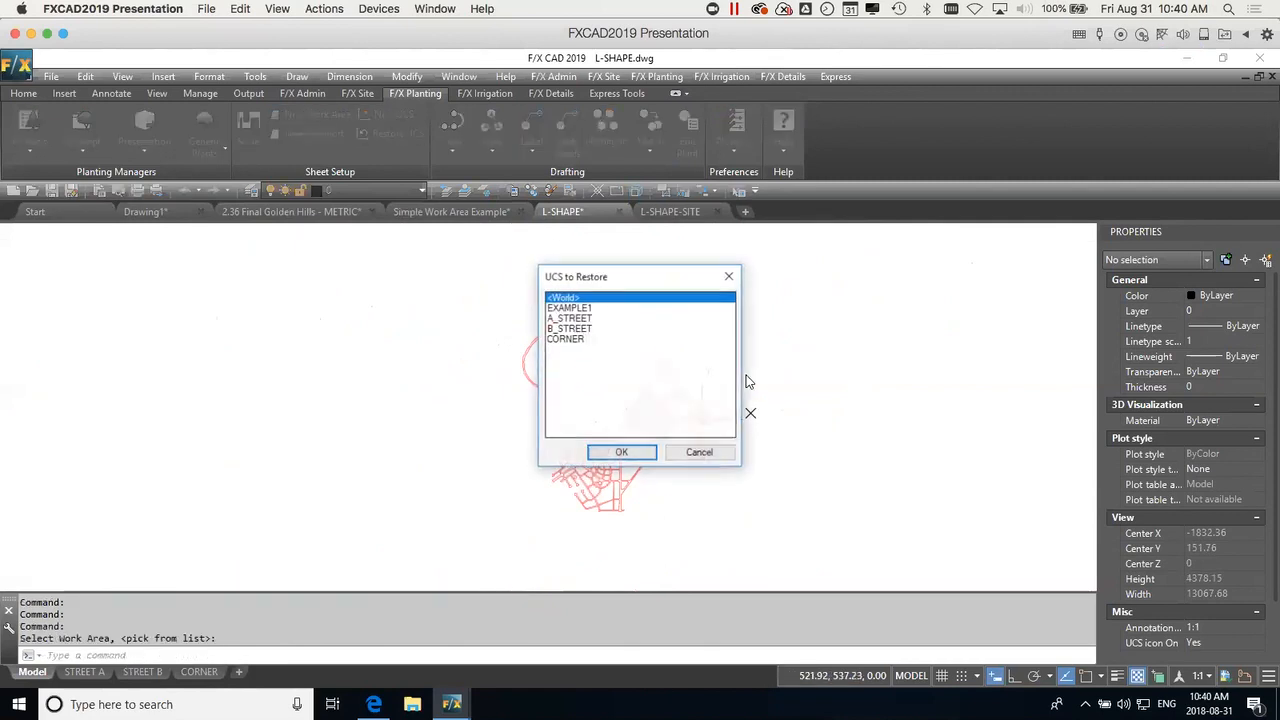
left_click(622, 453)
scroll(547, 466, "up", 12)
Restore the B_STREET UCS by picking the B STREET work area boundary.
middle_click_drag(680, 534, 671, 443)
middle_click_drag(441, 446, 582, 536)
scroll(582, 536, "down", 2)
left_click(390, 133)
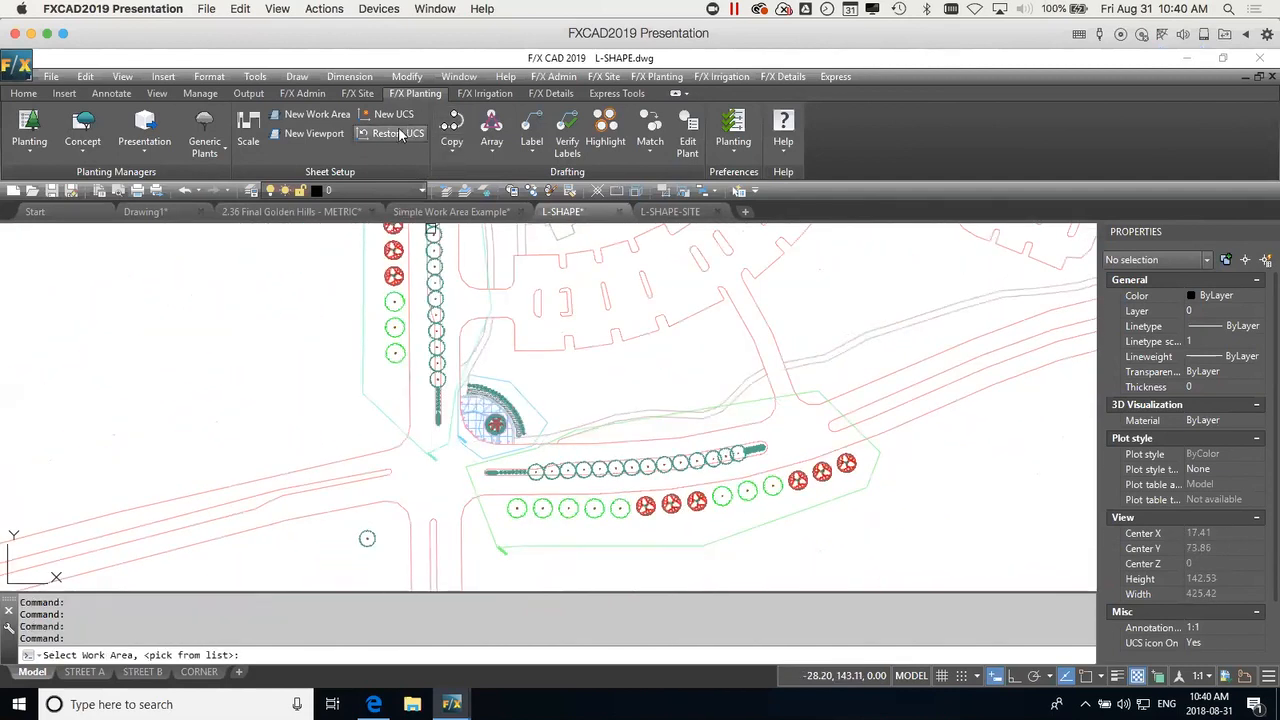
left_click(363, 288)
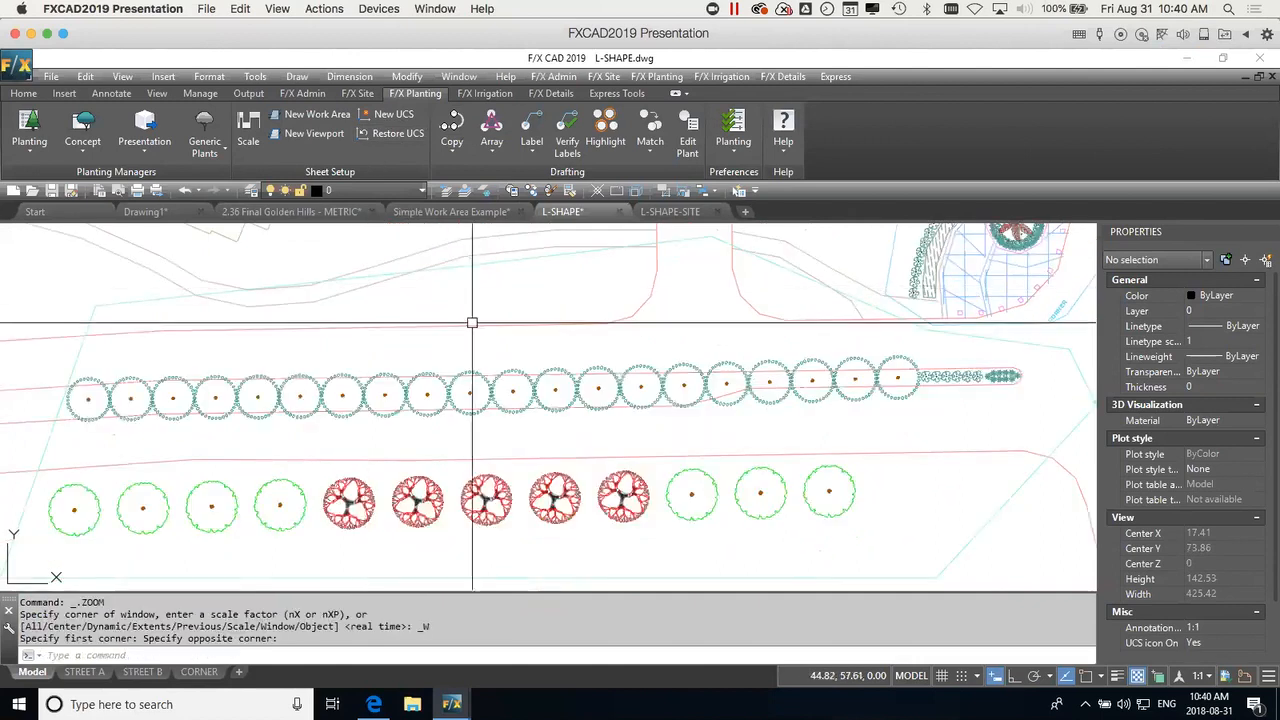
Restore the A_STREET UCS by picking the A STREET work area boundary.
scroll(837, 435, "down", 2)
middle_click_drag(1000, 418, 667, 469)
scroll(667, 469, "down", 2)
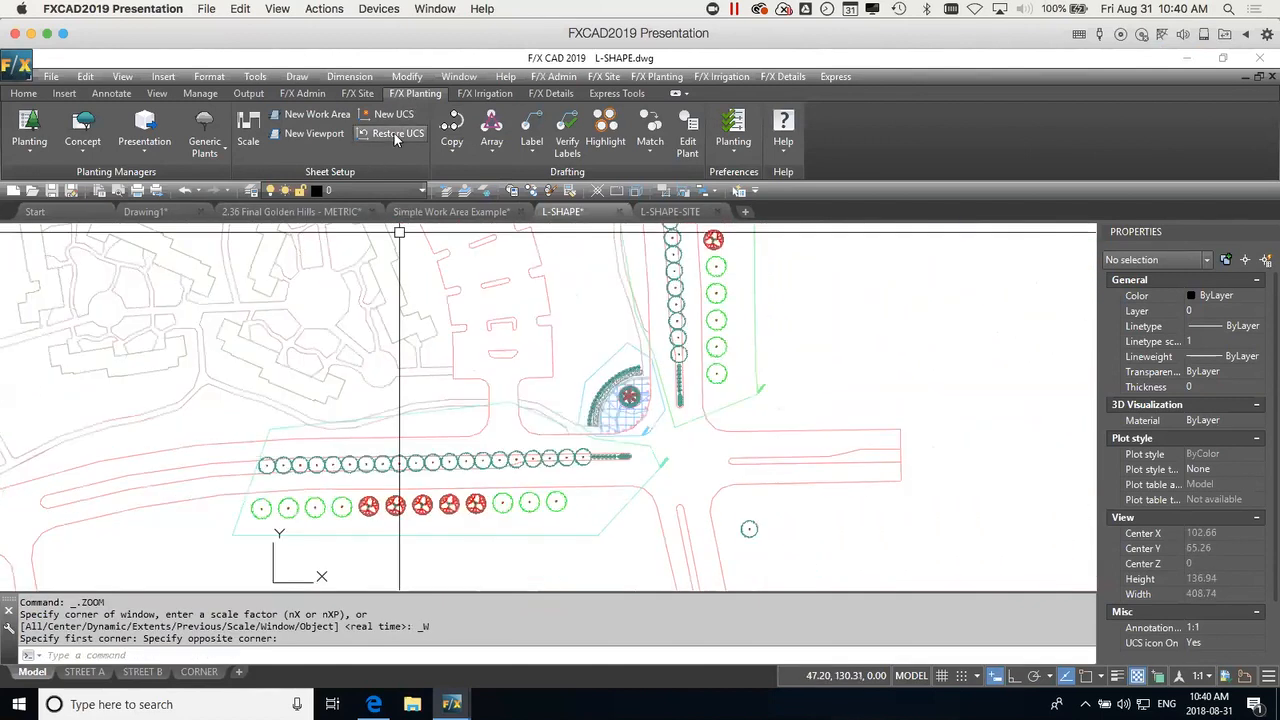
key("Return")
left_click(750, 400)
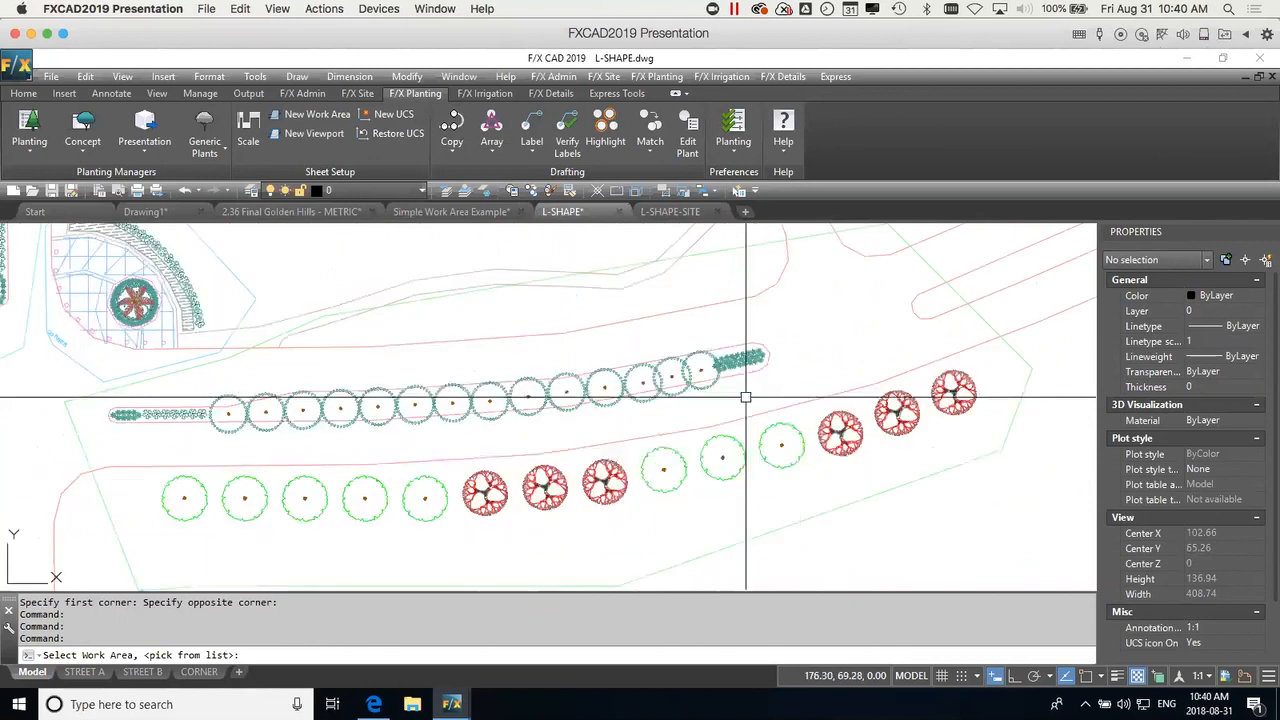
Label the fourth green tree from the intersection in A STREET's outer row, placing the label just outside the row.
middle_click_drag(530, 557, 647, 508)
scroll(829, 466, "down", 3)
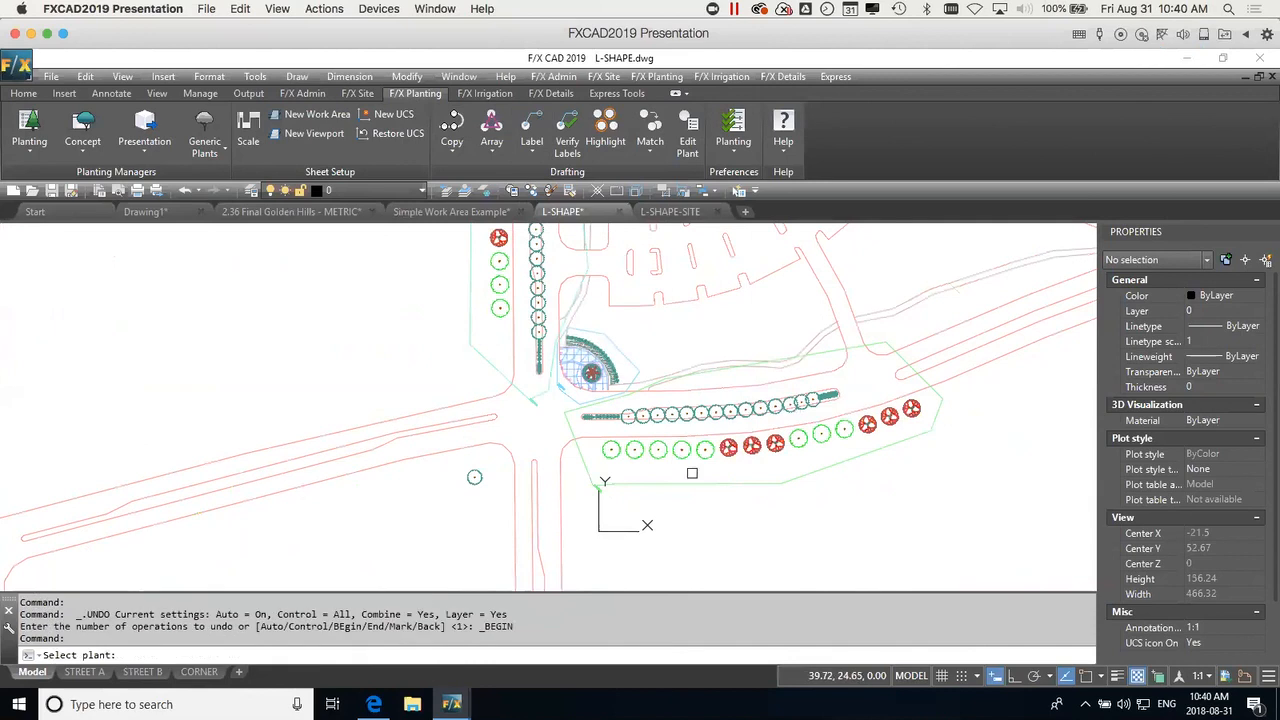
scroll(685, 460, "up", 2)
left_click(680, 452)
scroll(688, 461, "up", 3)
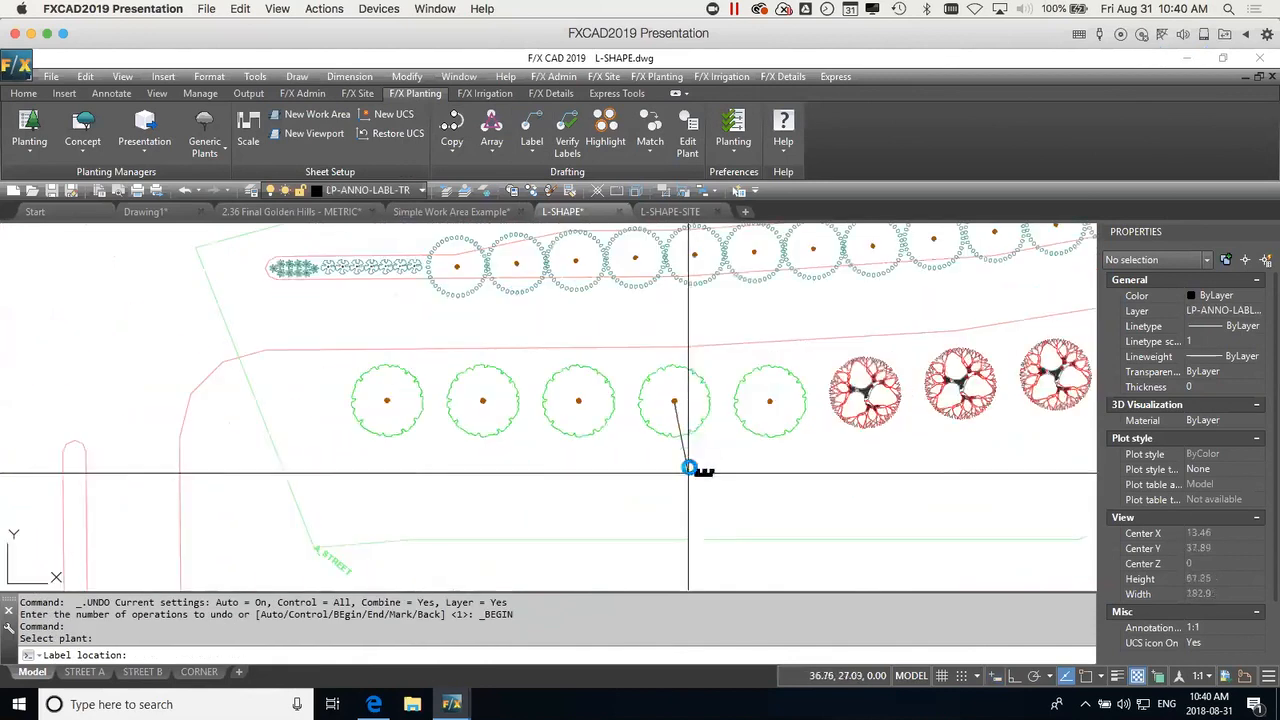
left_click(751, 461)
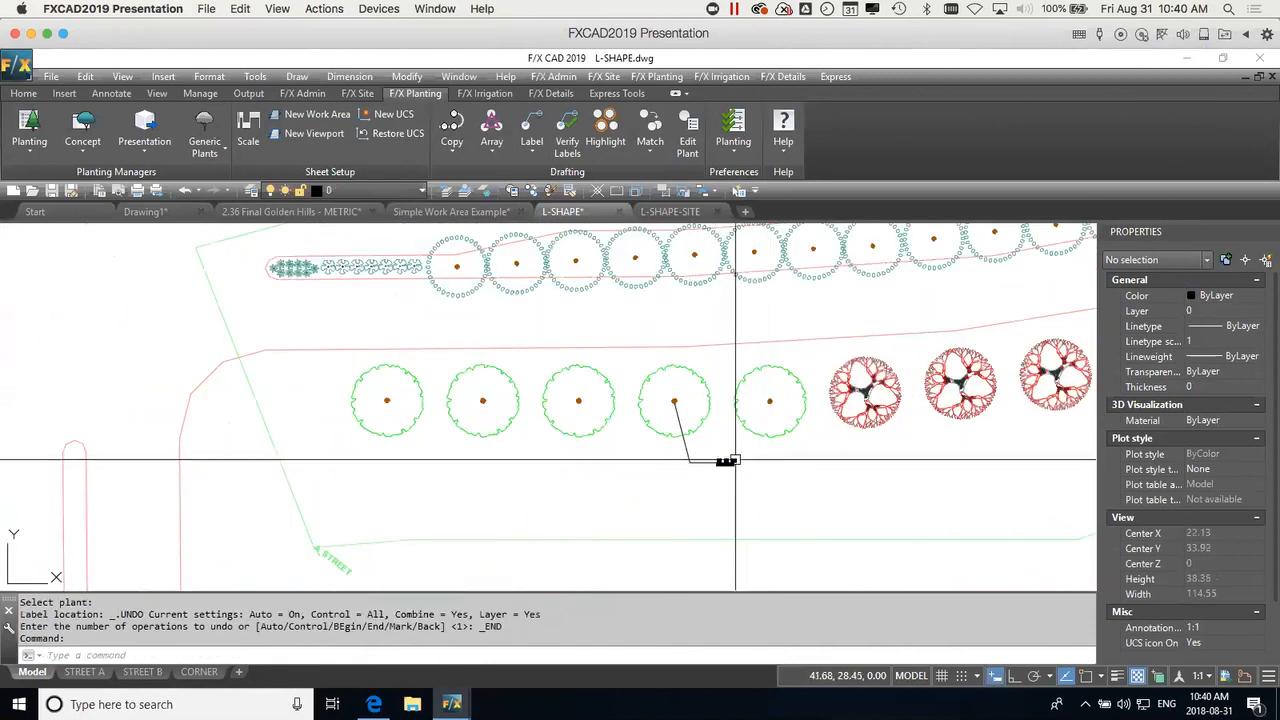
Label the red tree nearest the intersection in B STREET's outer row, placing the label between the row and the work area boundary.
scroll(751, 461, "up", 3)
scroll(728, 465, "down", 5)
middle_click_drag(626, 366, 761, 554)
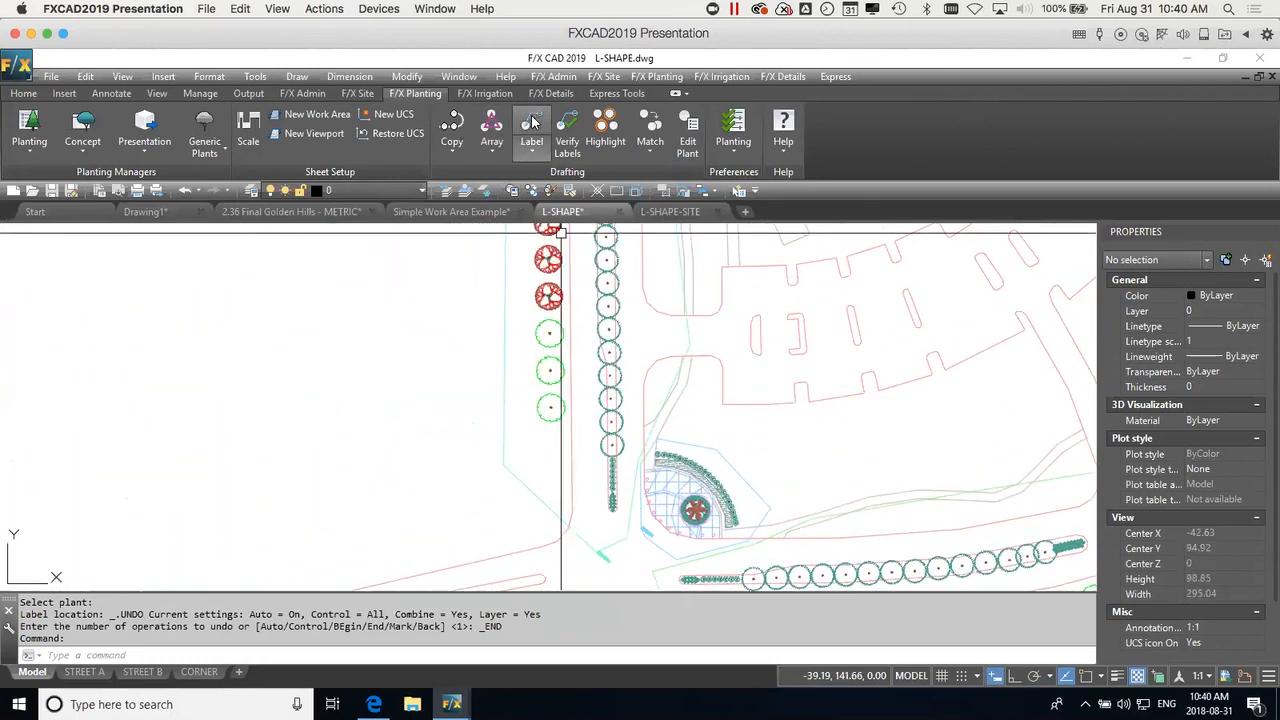
left_click(546, 292)
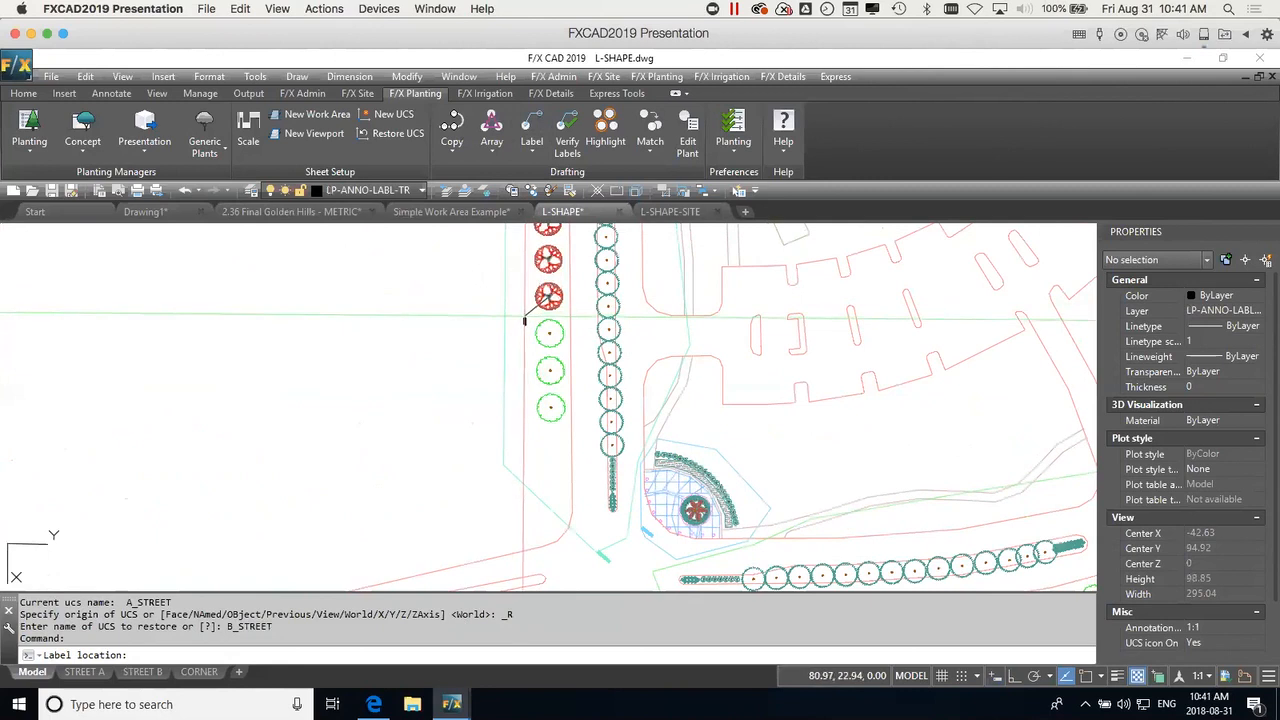
key("Escape")
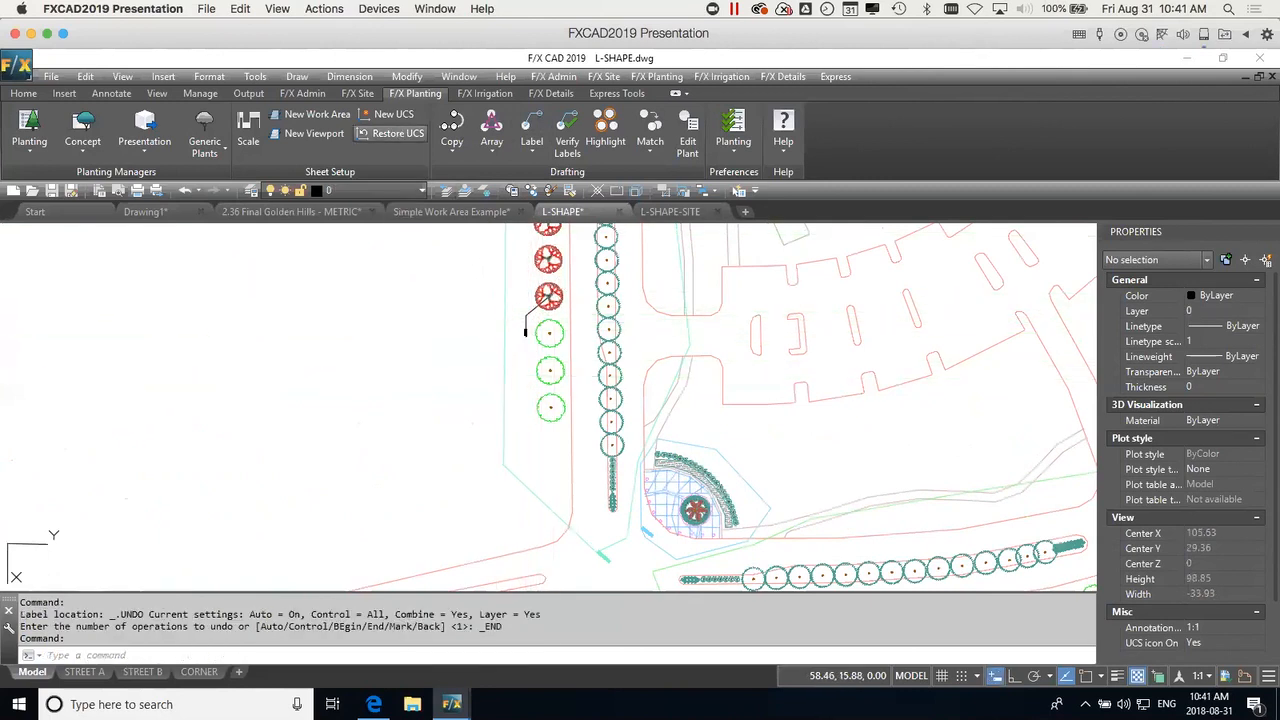
Restore the UCS of the B STREET work area and label the green tree beside the labelled red one in the outer row.
left_click(397, 134)
left_click(504, 309)
left_click(533, 124)
left_click(716, 520)
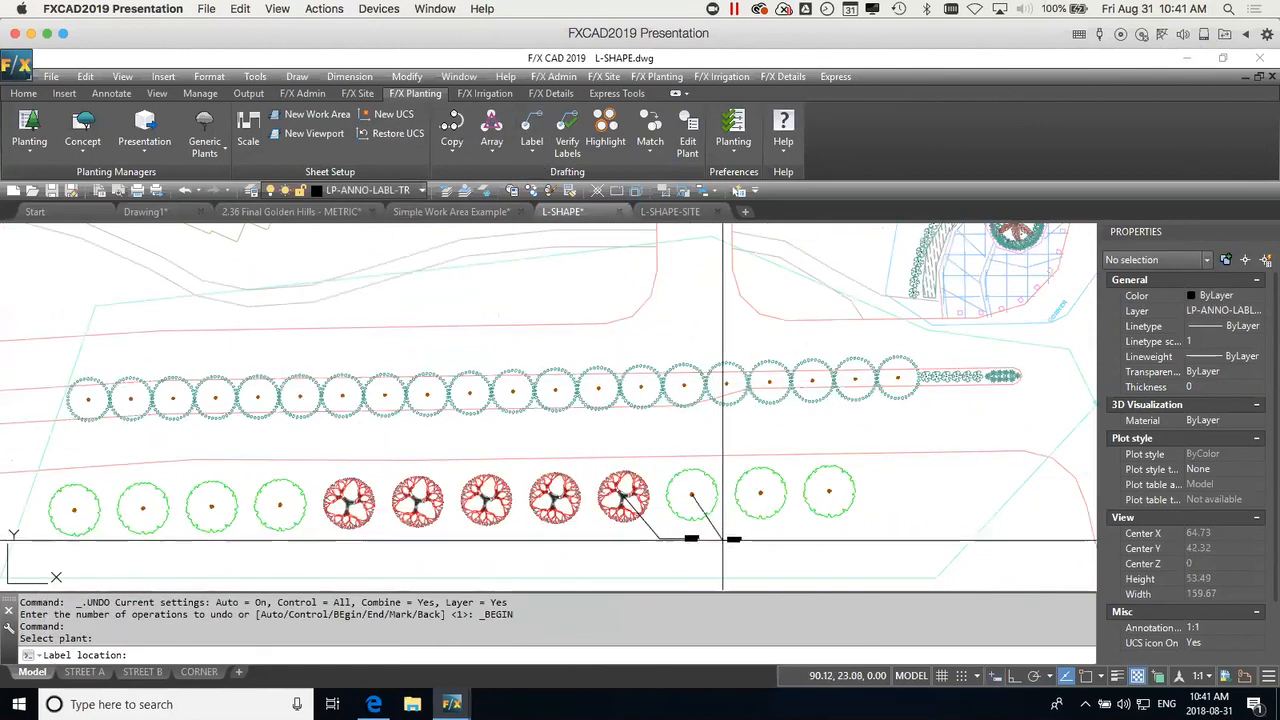
left_click(725, 540)
scroll(735, 535, "up", 2)
scroll(781, 547, "down", 1)
scroll(781, 547, "down", 4)
middle_click_drag(909, 517, 779, 475)
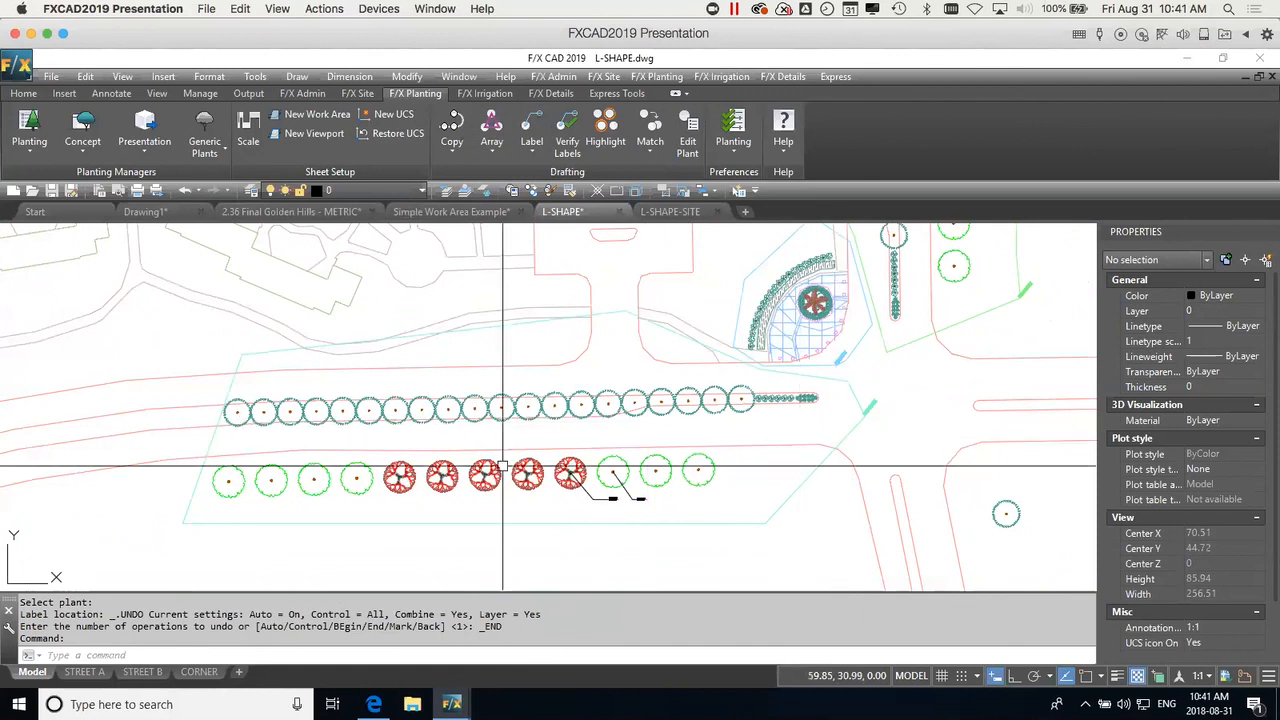
On the STREET A sheet, activate the viewport and restore the UCS of the A_STREET work area in it.
left_click(86, 672)
middle_click_drag(313, 483, 632, 466)
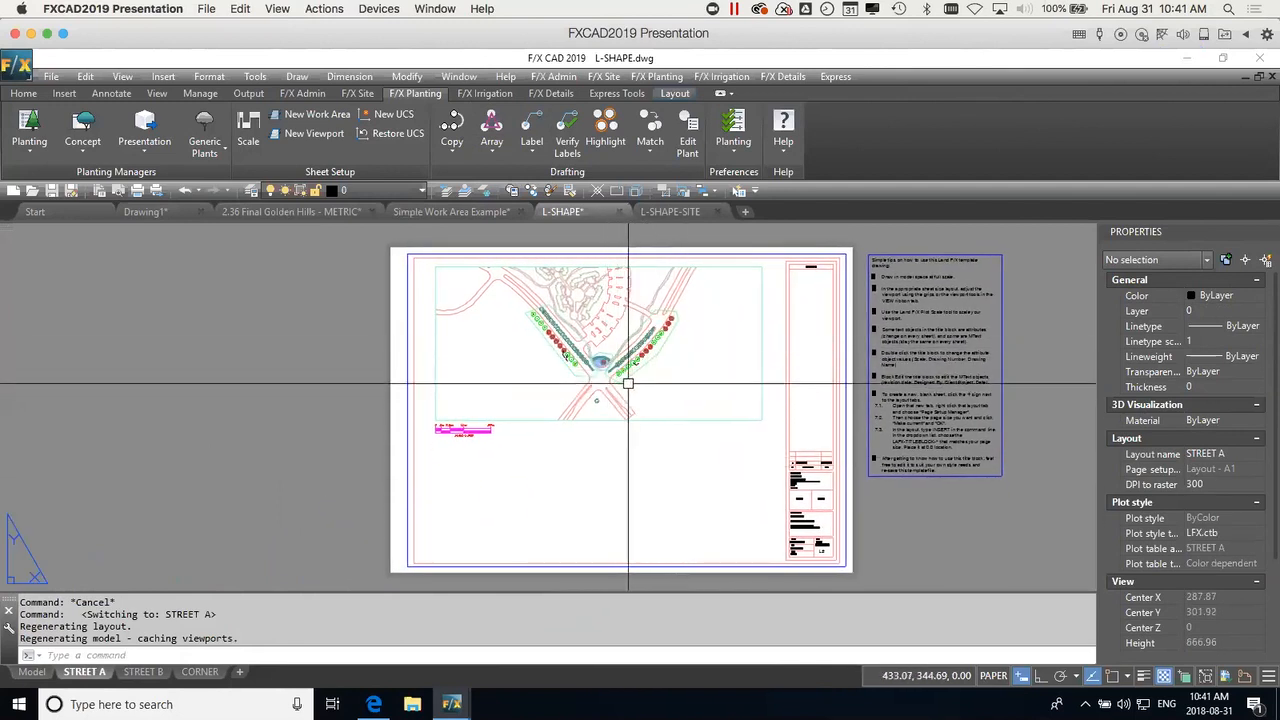
scroll(657, 343, "up", 3)
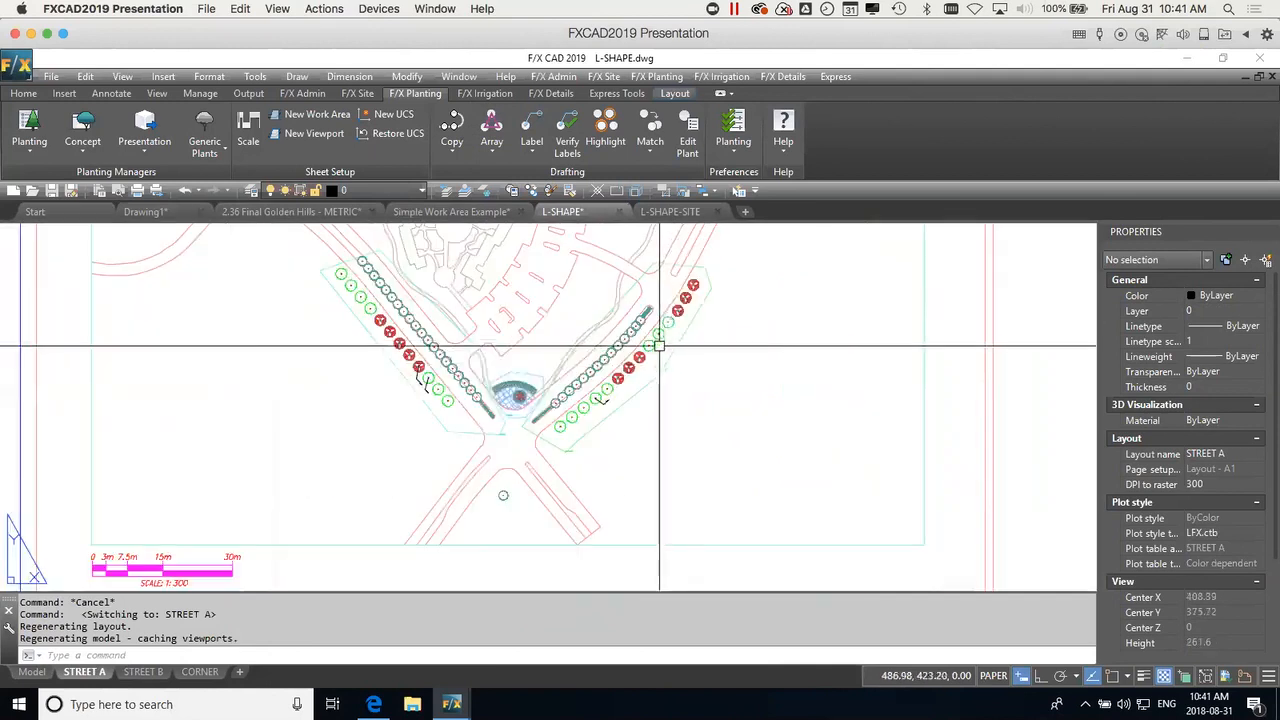
middle_click_drag(686, 371, 723, 407)
double_click(751, 371)
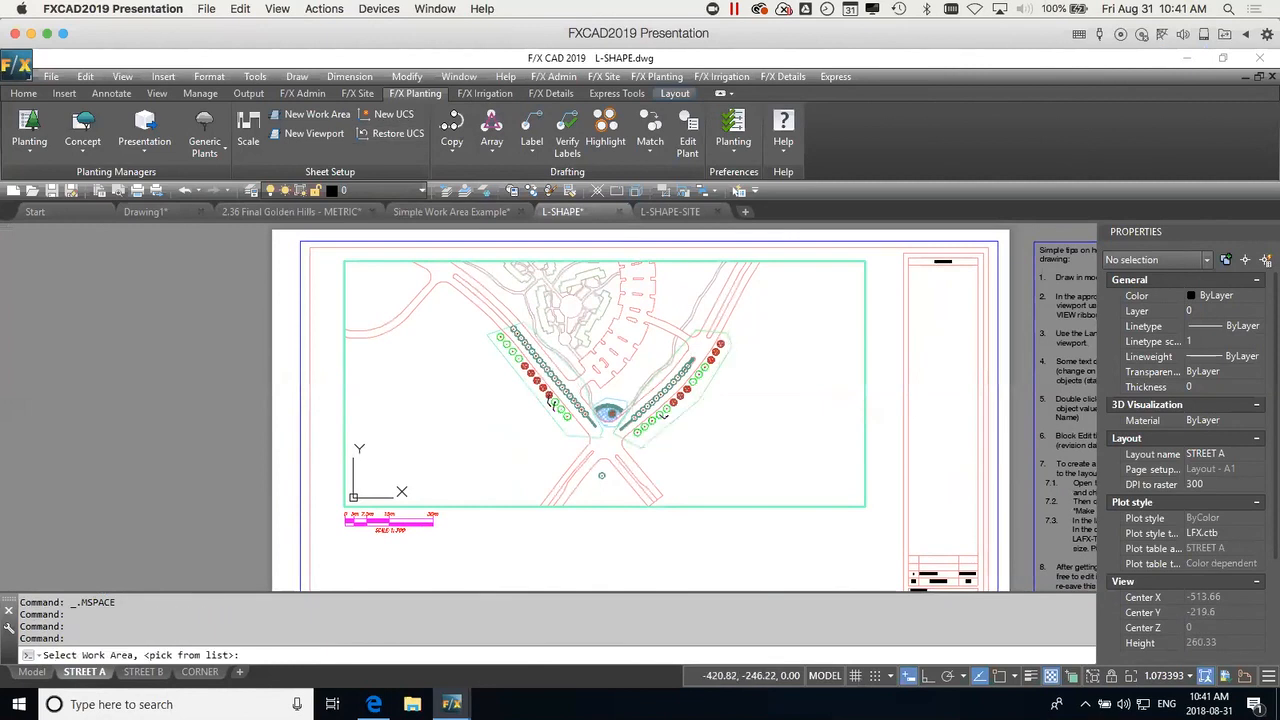
left_click(551, 402)
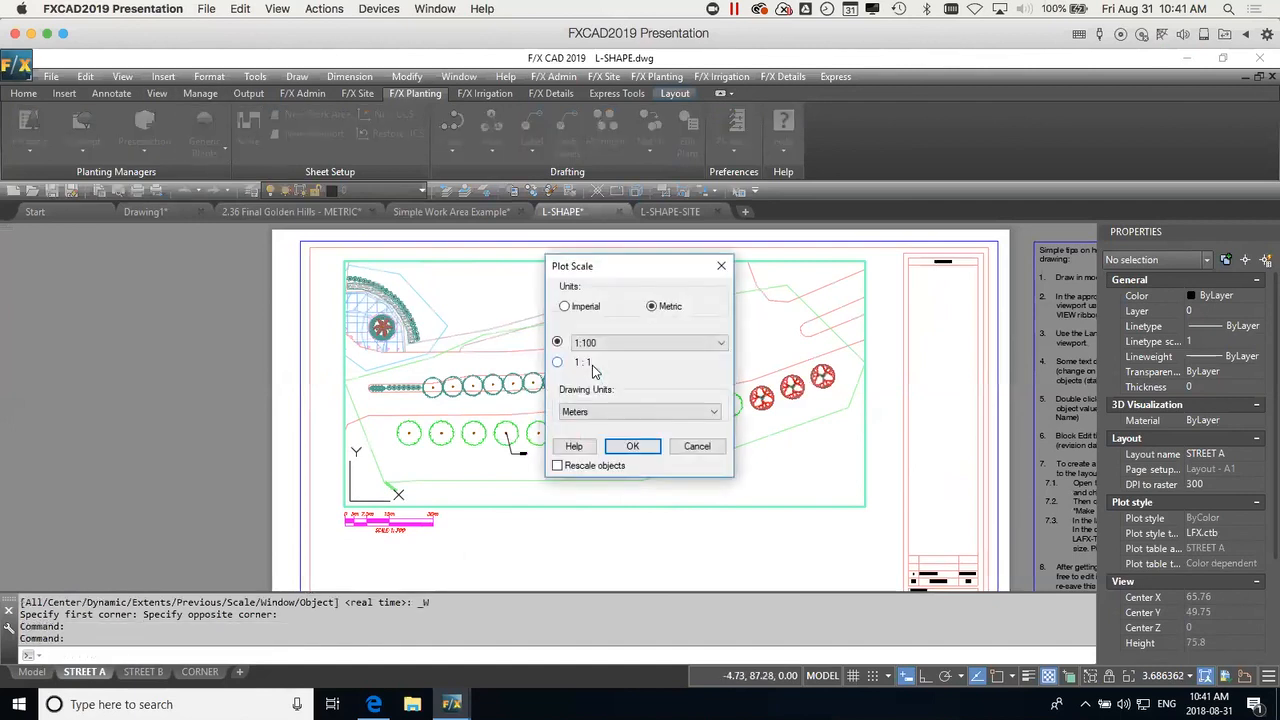
Set the plot scale of the A_STREET work area and its active viewport to 1:300, and return to paper space.
left_click(600, 343)
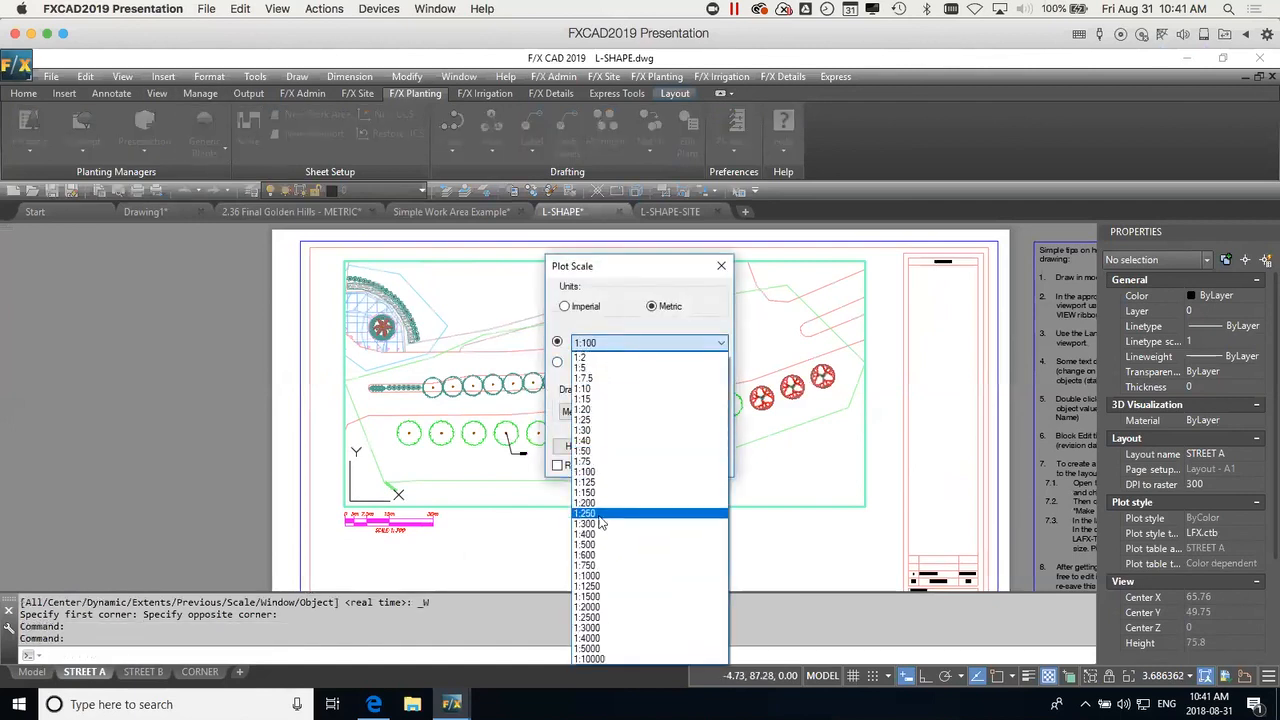
left_click(600, 524)
left_click(632, 449)
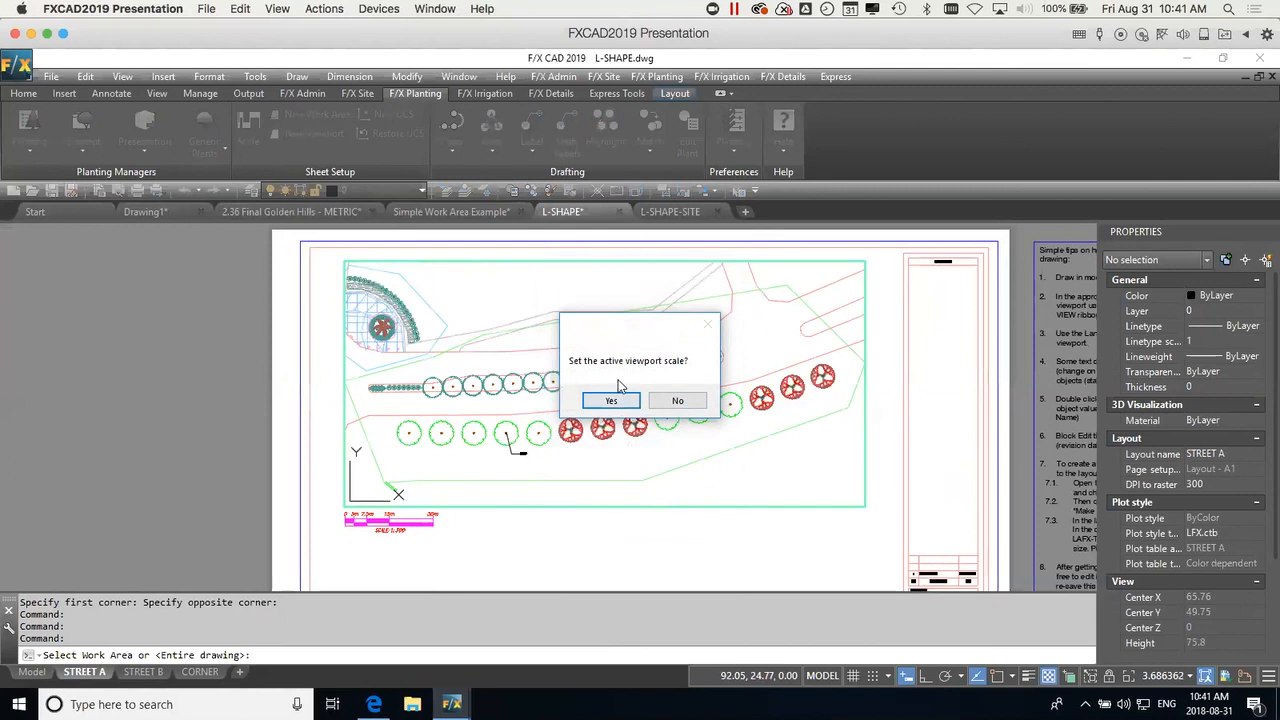
left_click(614, 398)
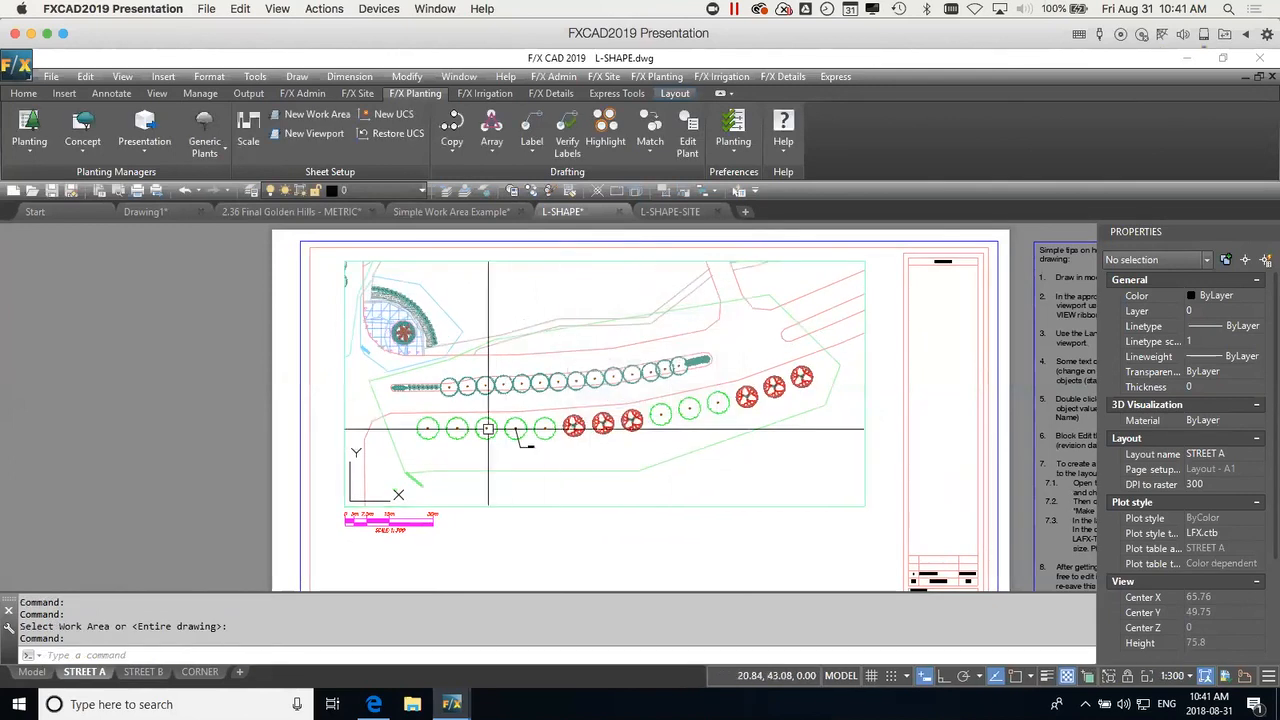
double_click(637, 526)
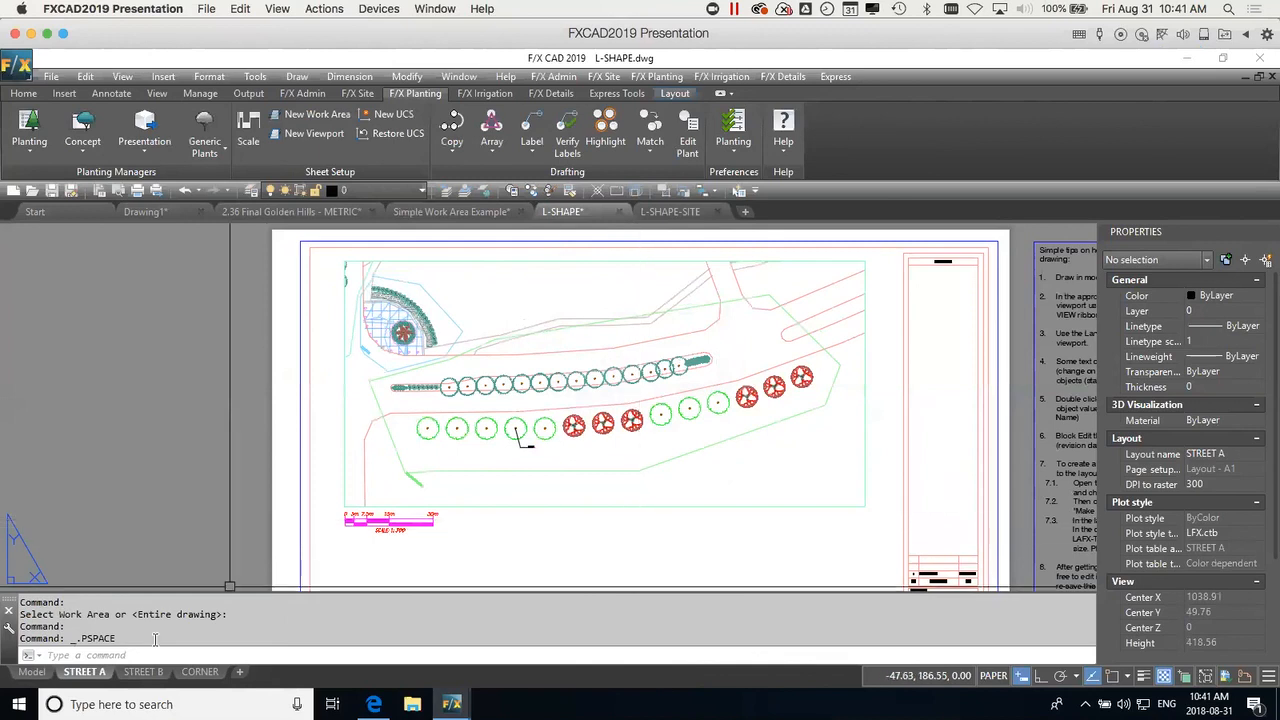
On the STREET B sheet, activate the viewport and restore the UCS of the B_STREET work area in it.
left_click(152, 675)
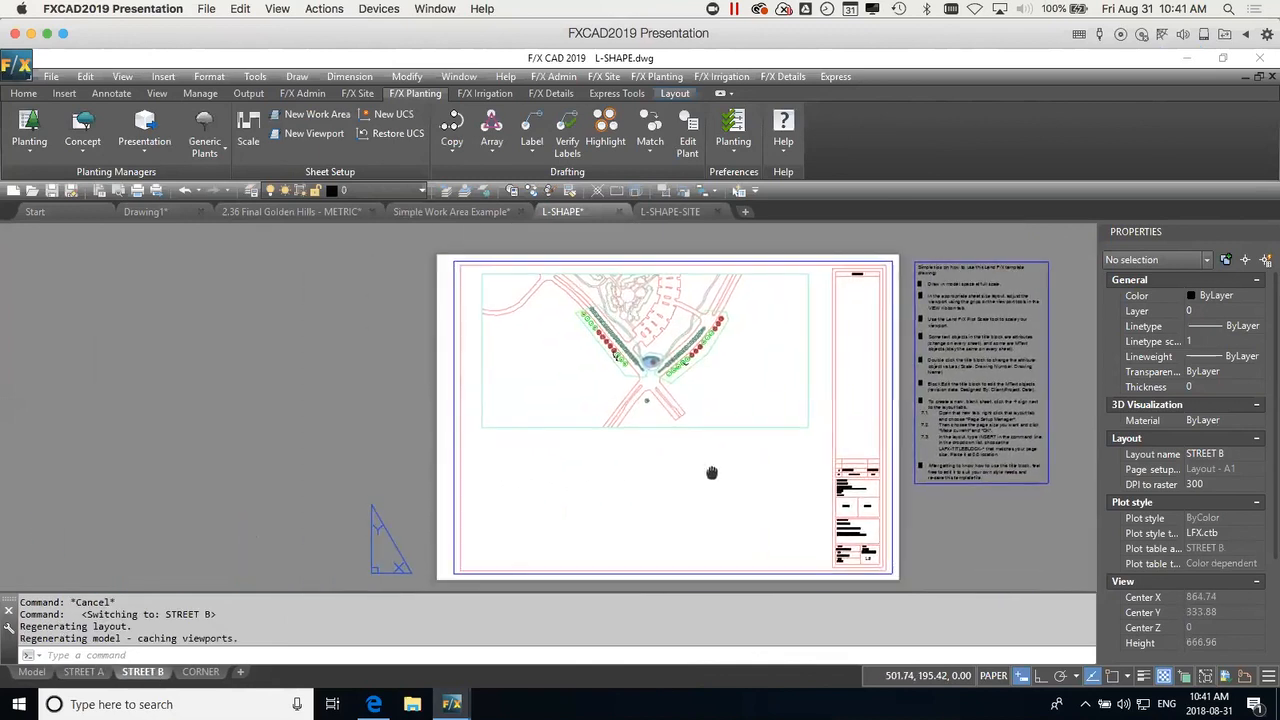
scroll(637, 363, "up", 4)
double_click(570, 407)
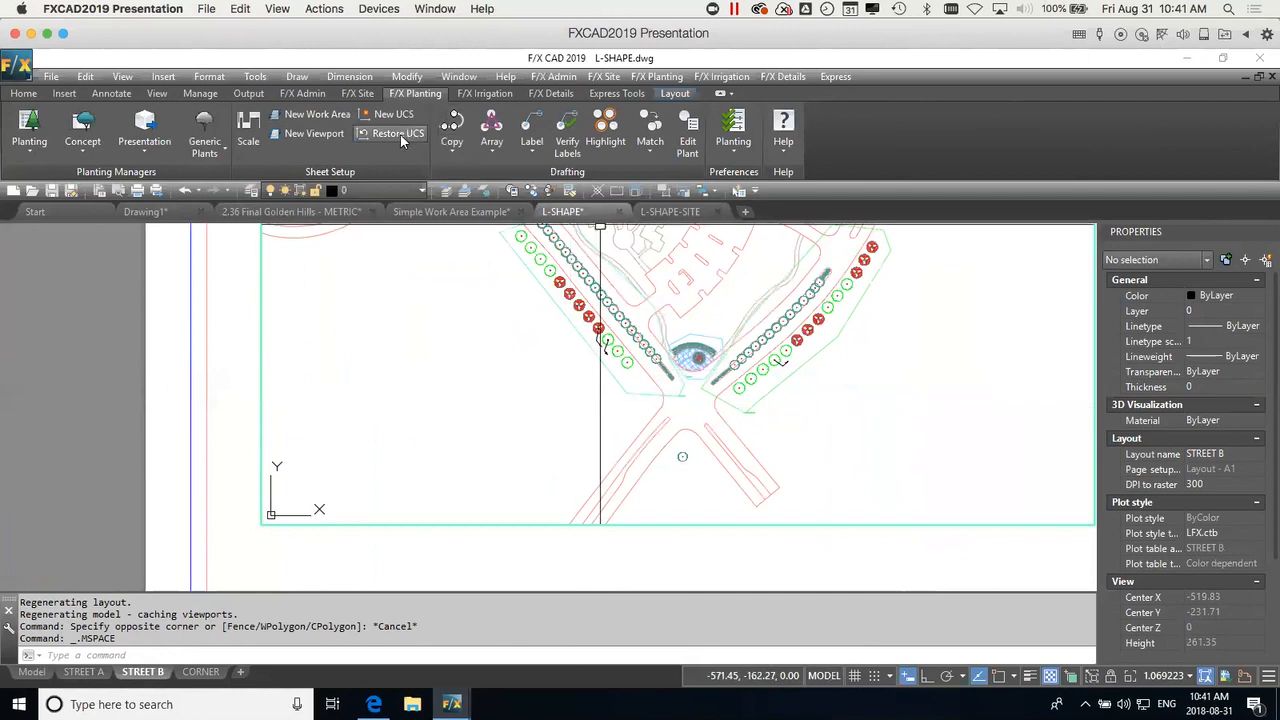
left_click(317, 114)
left_click(400, 137)
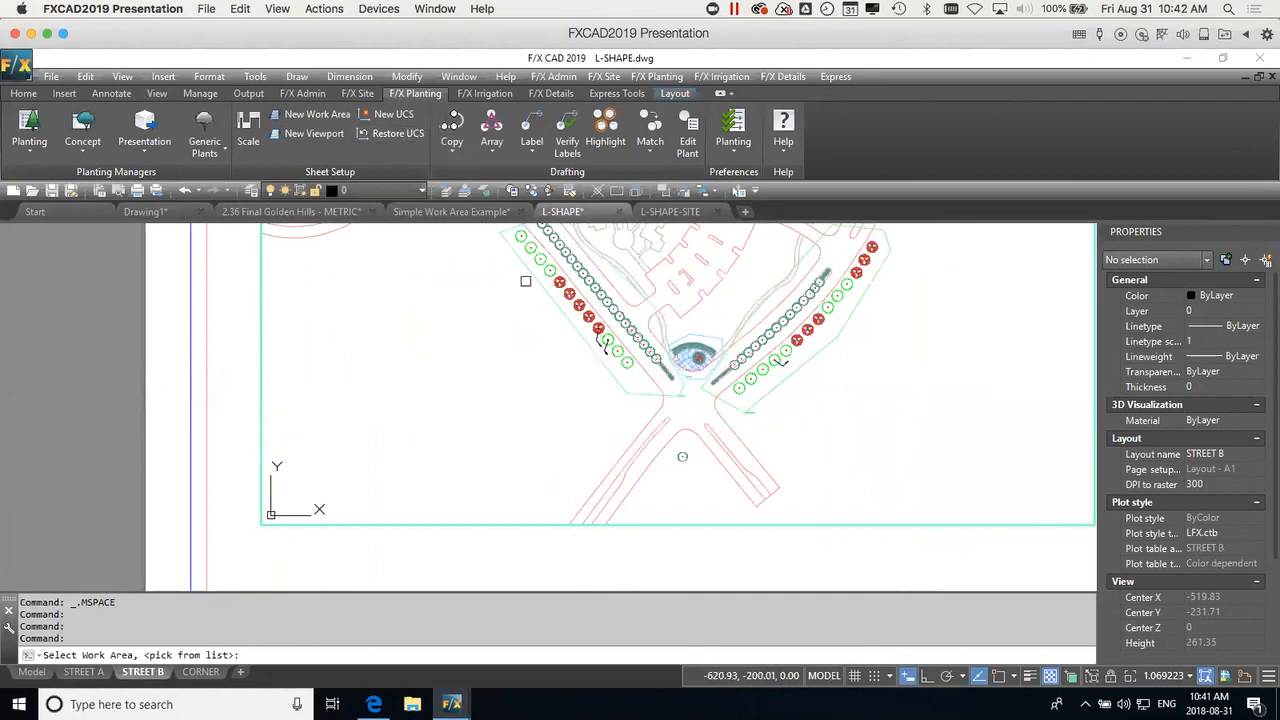
left_click(581, 339)
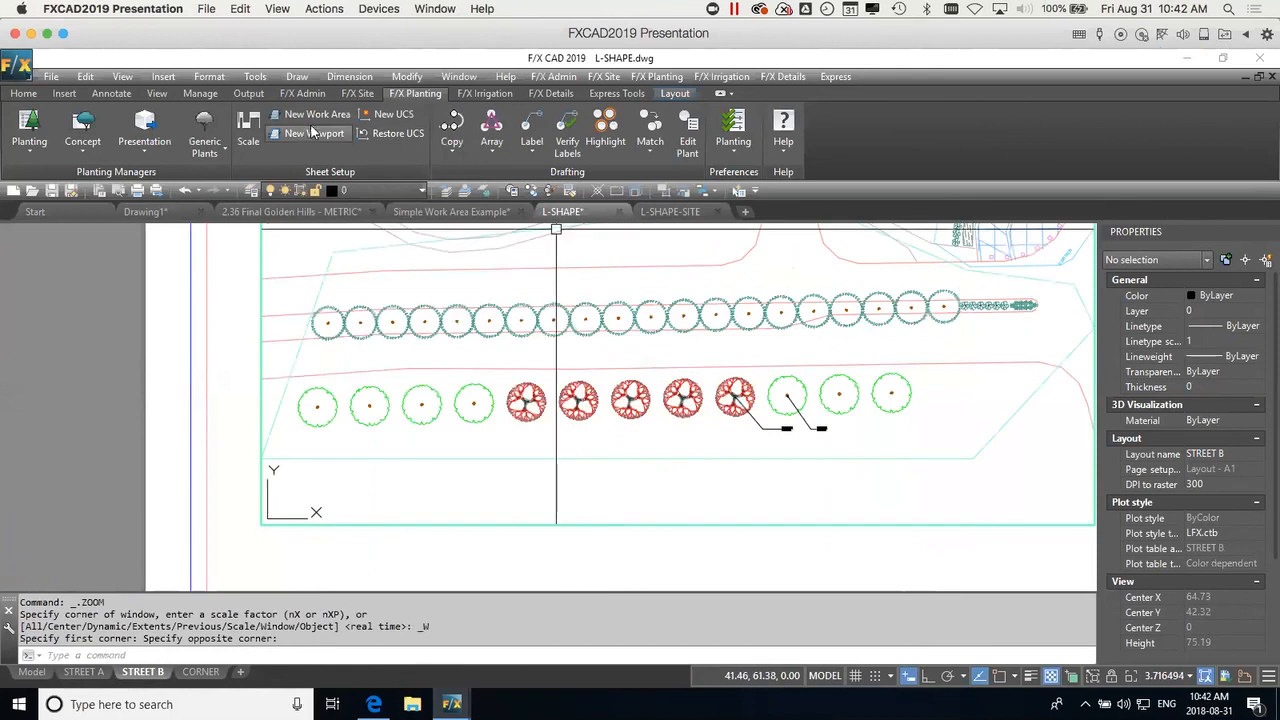
Set the plot scale of the B_STREET work area and its active viewport to 1:300, and return to paper space.
left_click(255, 133)
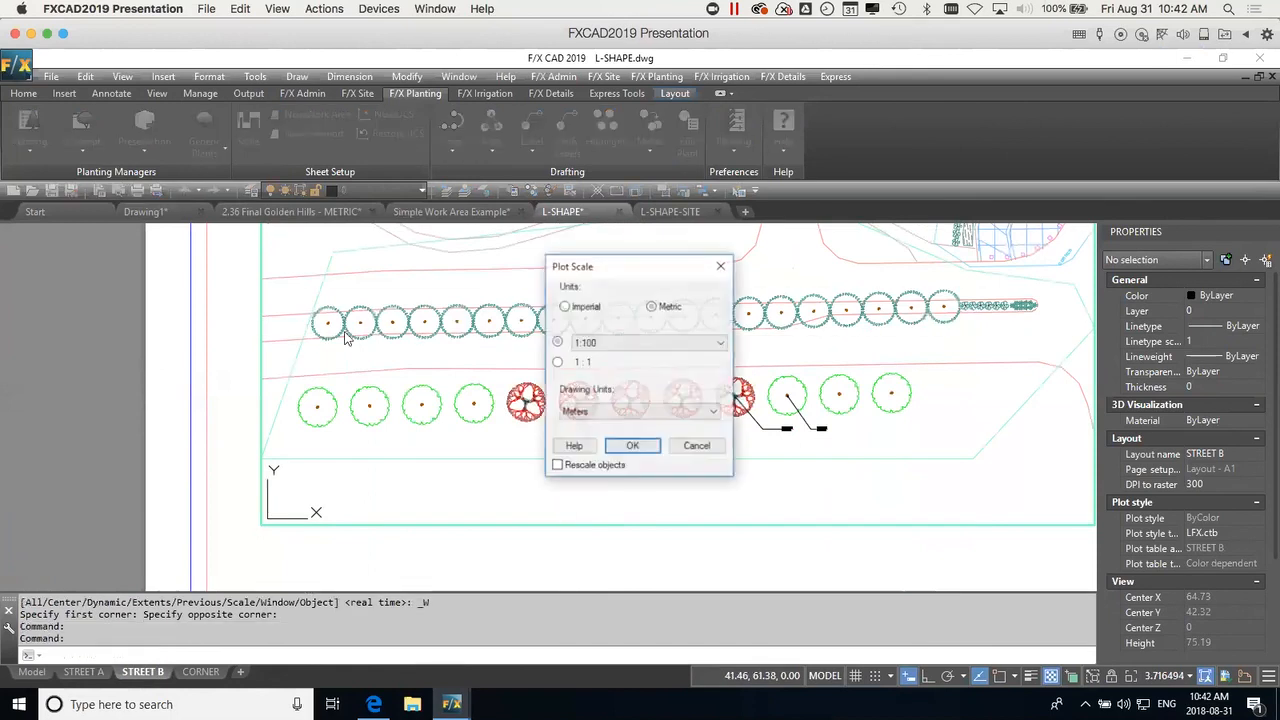
left_click(628, 340)
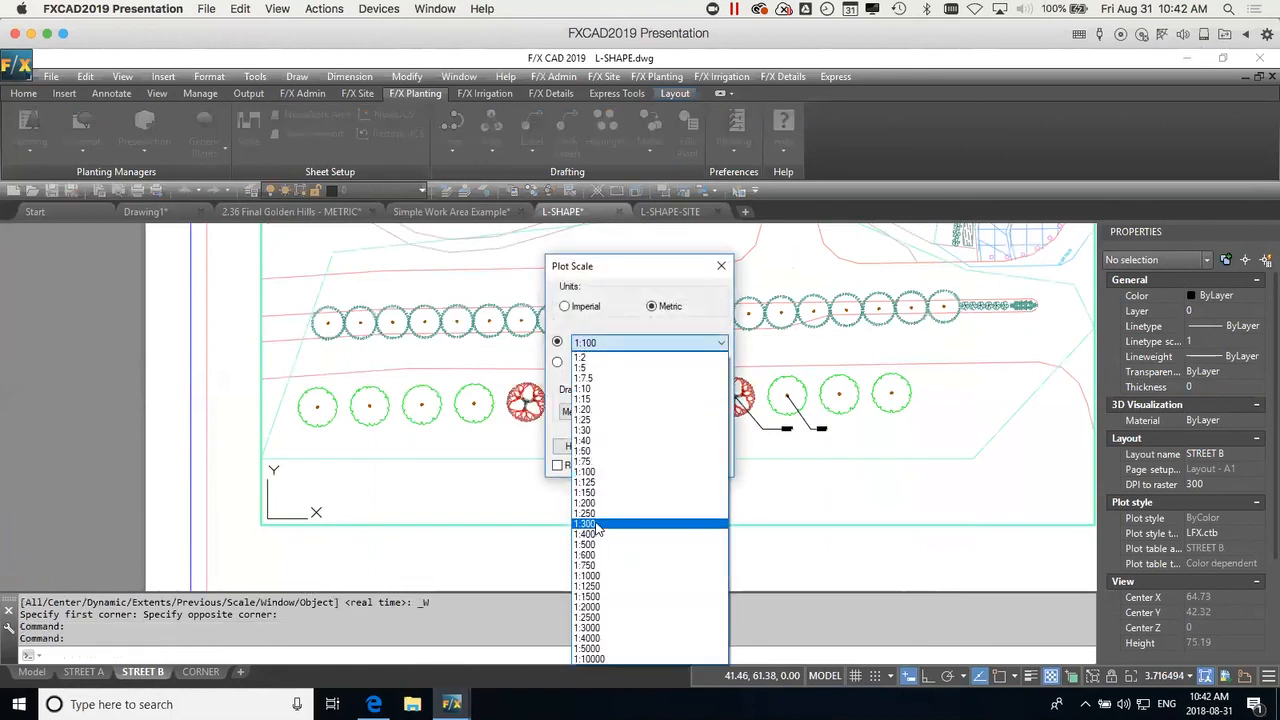
left_click(594, 524)
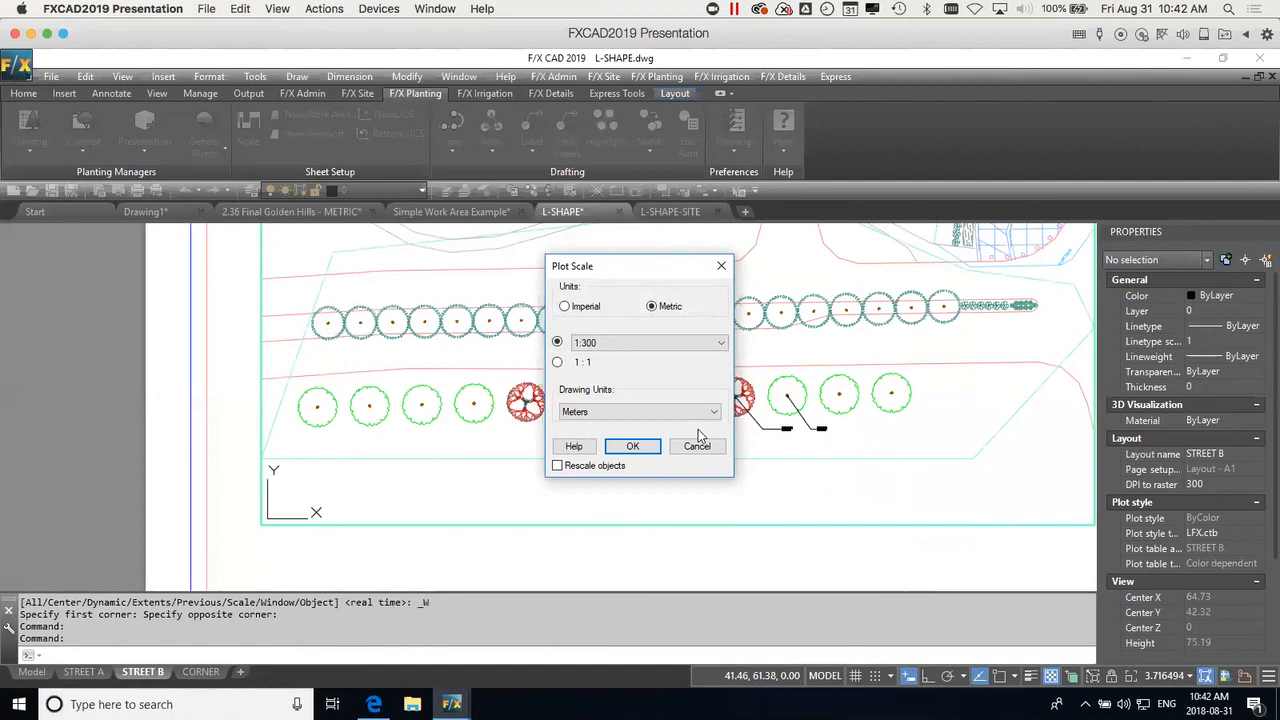
left_click(636, 448)
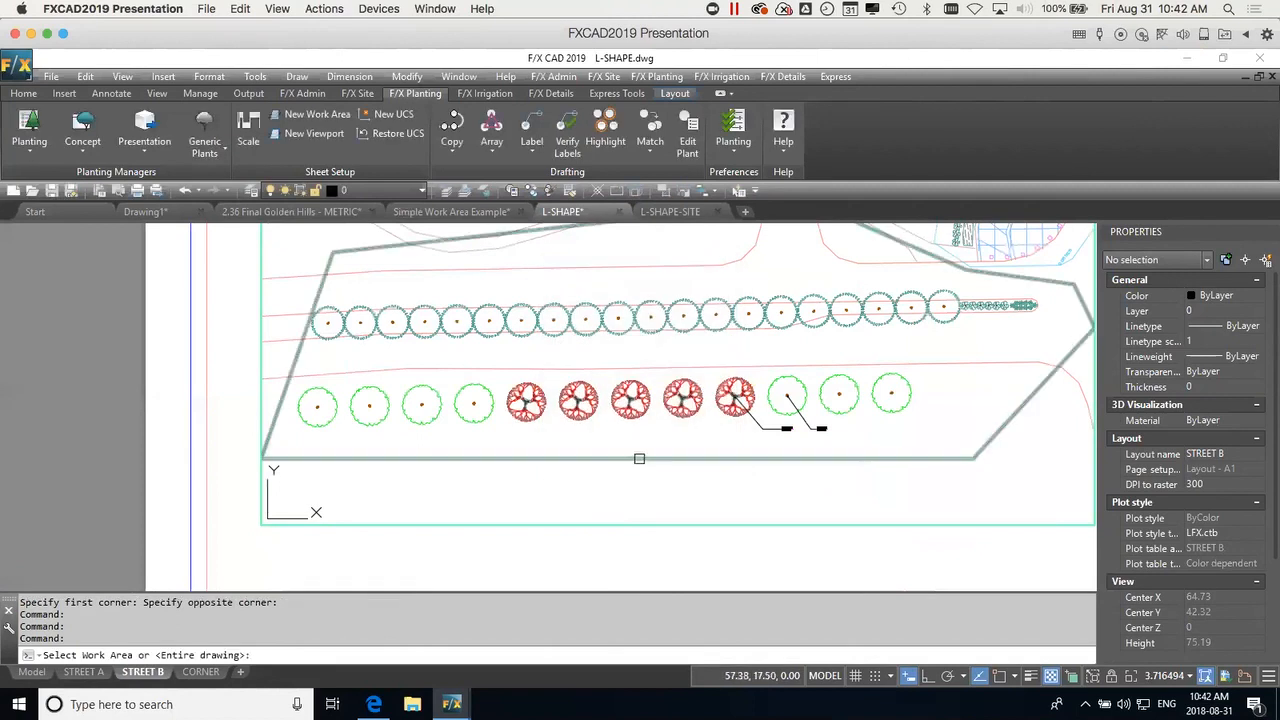
left_click(640, 456)
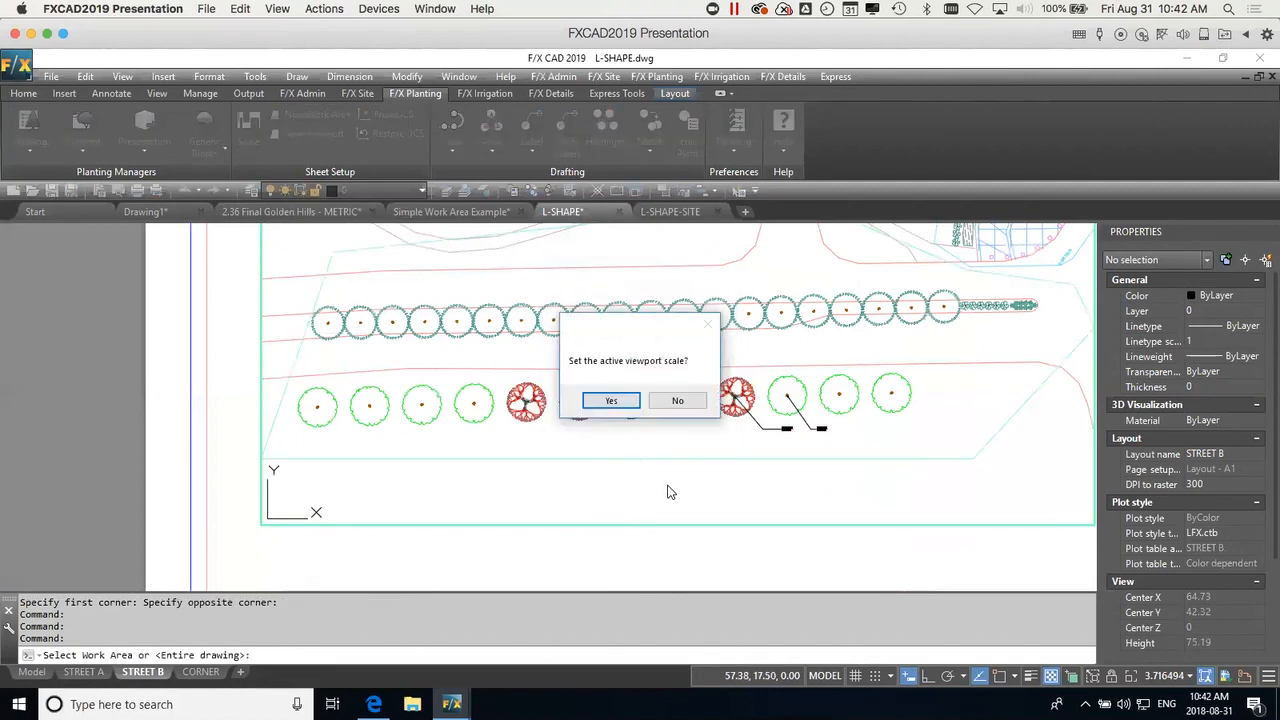
left_click(612, 401)
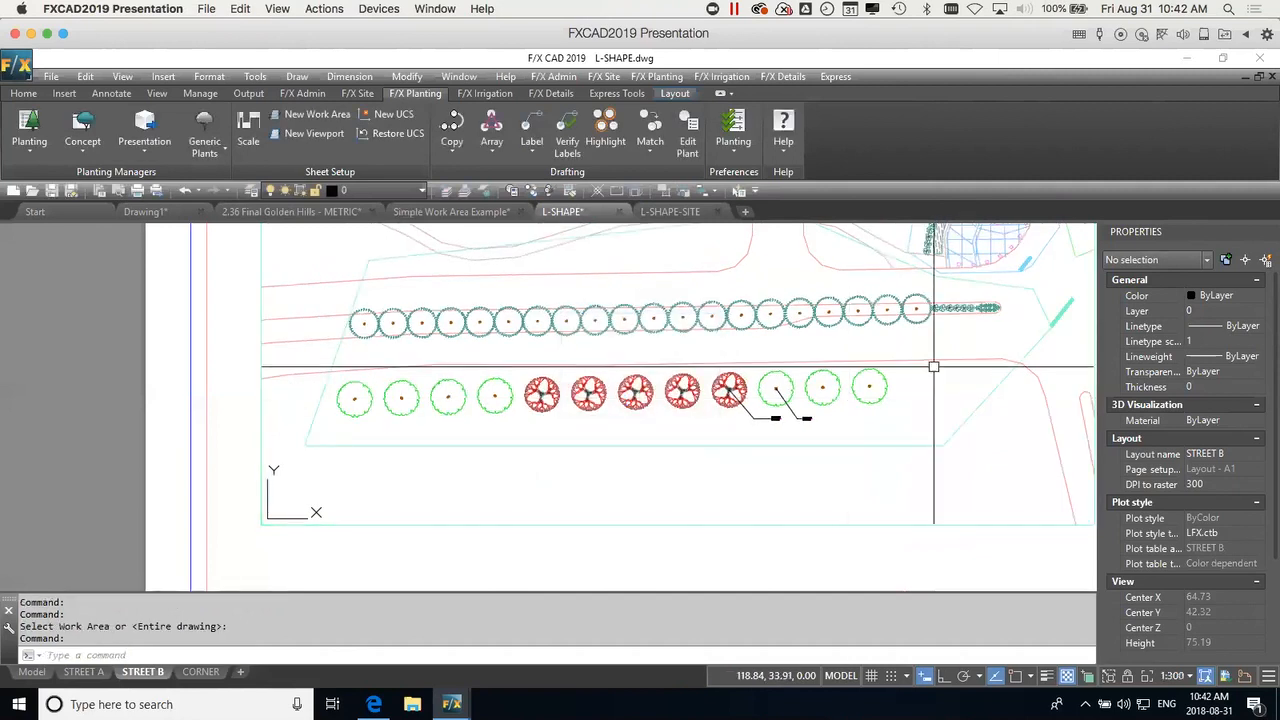
double_click(572, 548)
scroll(616, 562, "down", 2)
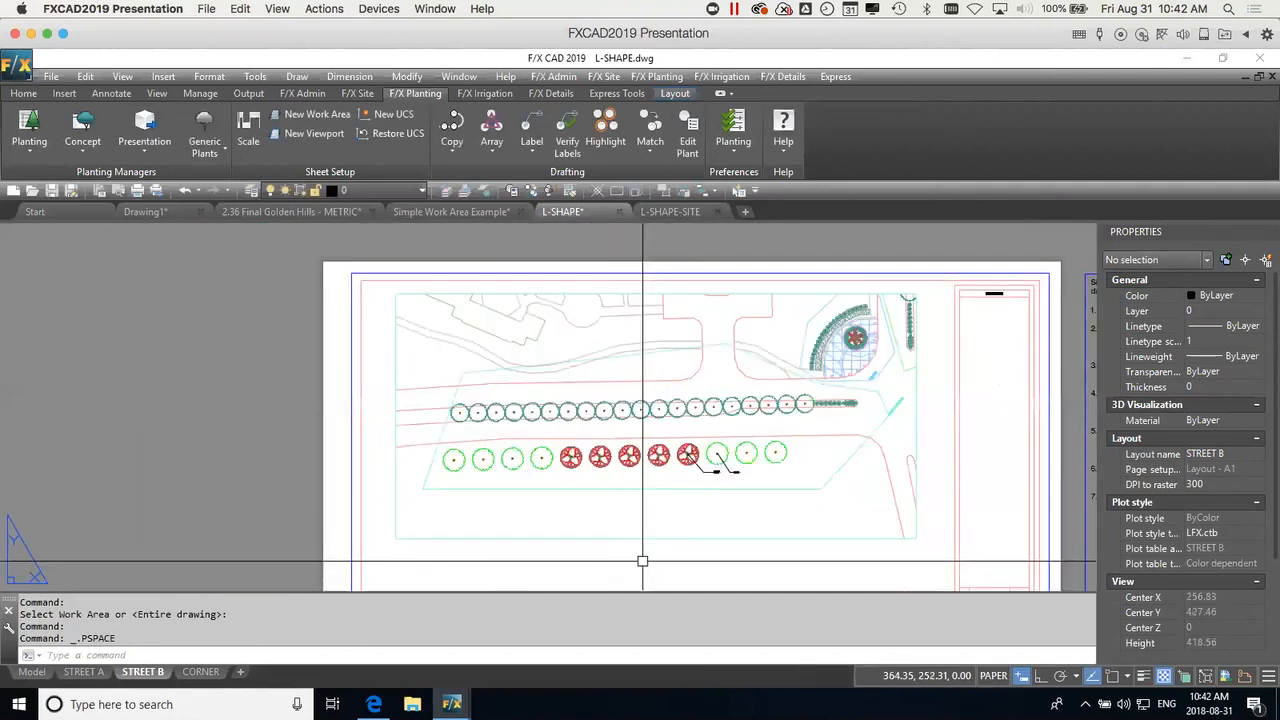
middle_click_drag(643, 560, 557, 460)
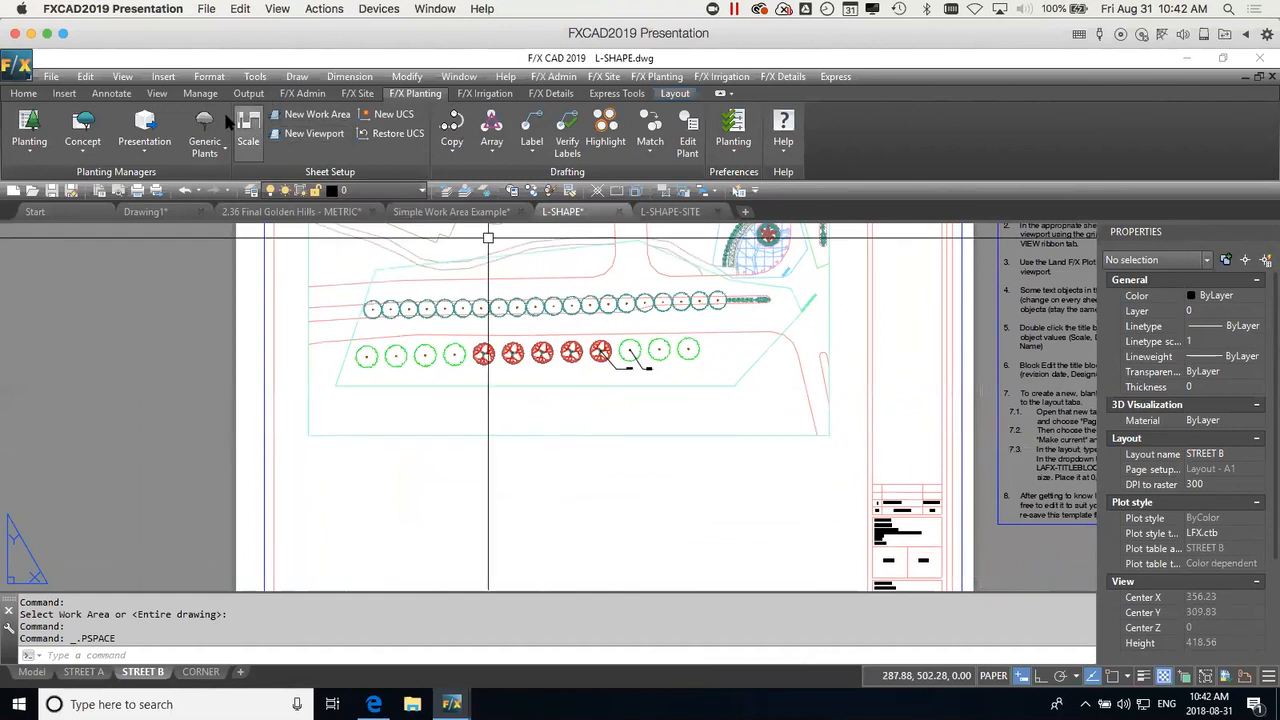
On the CORNER sheet, activate the viewport and restore the UCS of the CORNER work area using the F/X Site tools.
left_click(356, 93)
left_click(334, 150)
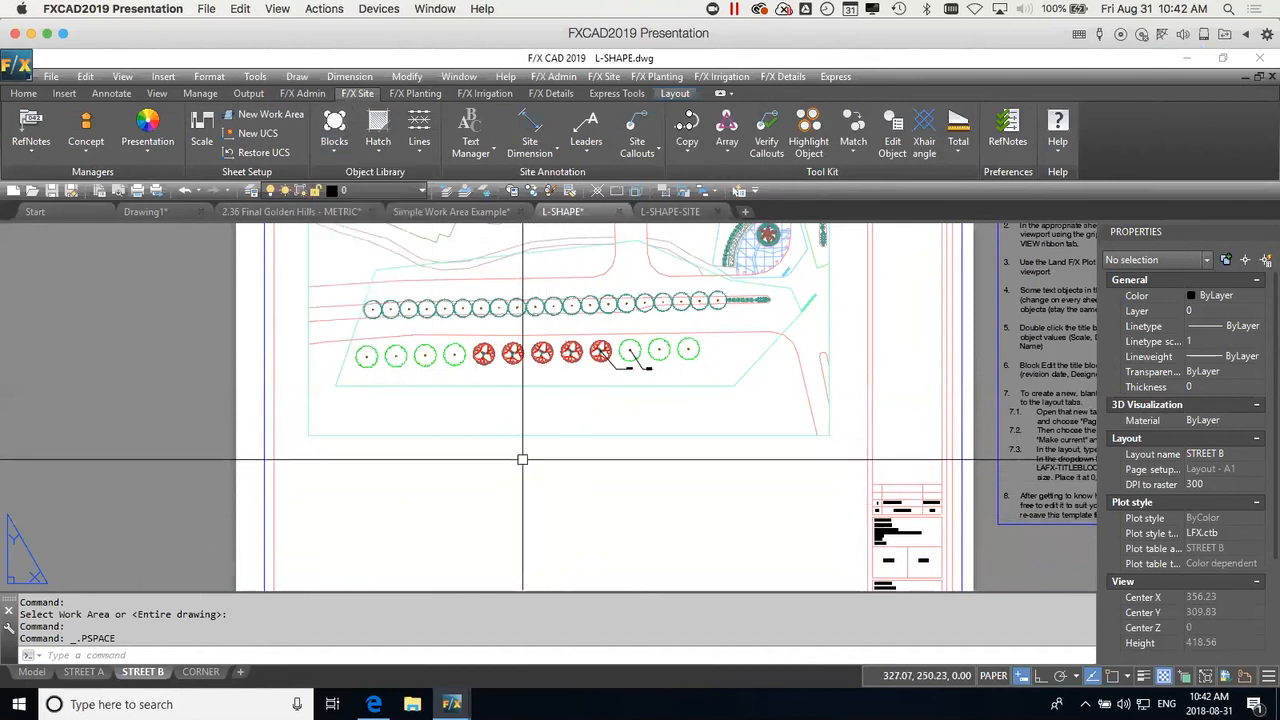
left_click(200, 671)
middle_click_drag(286, 494, 735, 510)
scroll(719, 394, "up", 3)
left_click(740, 418)
double_click(743, 414)
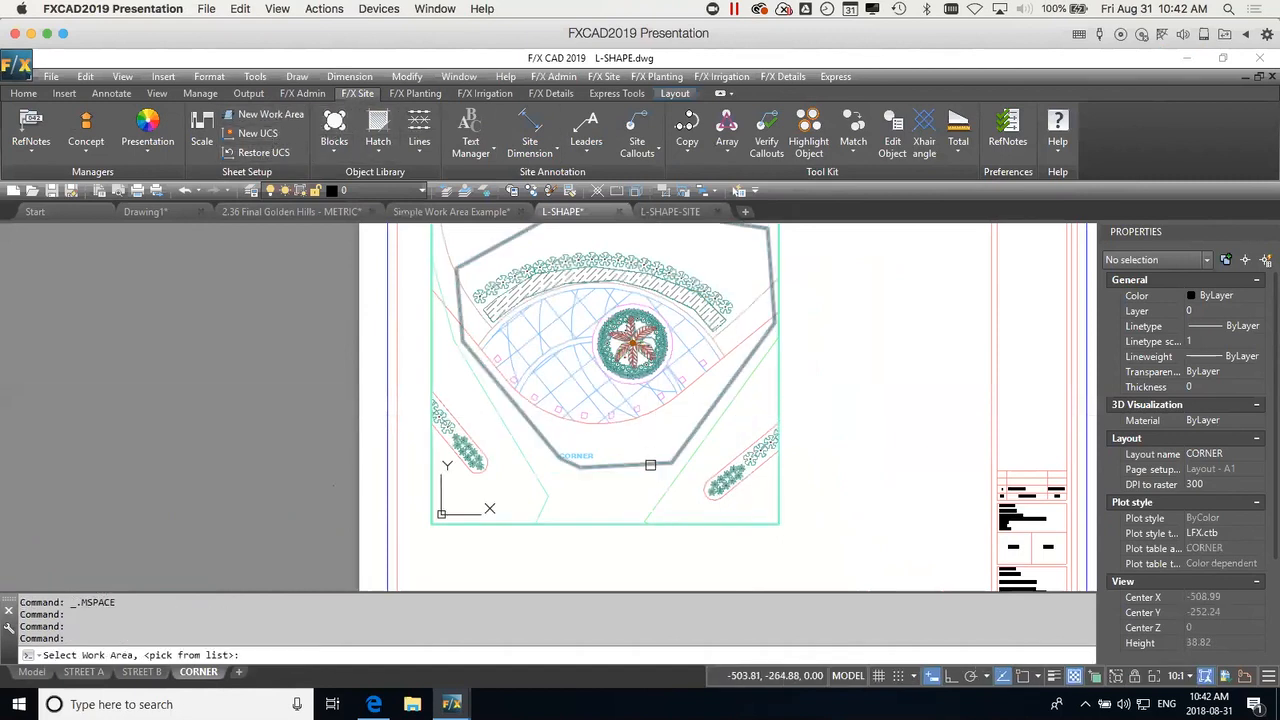
left_click(651, 464)
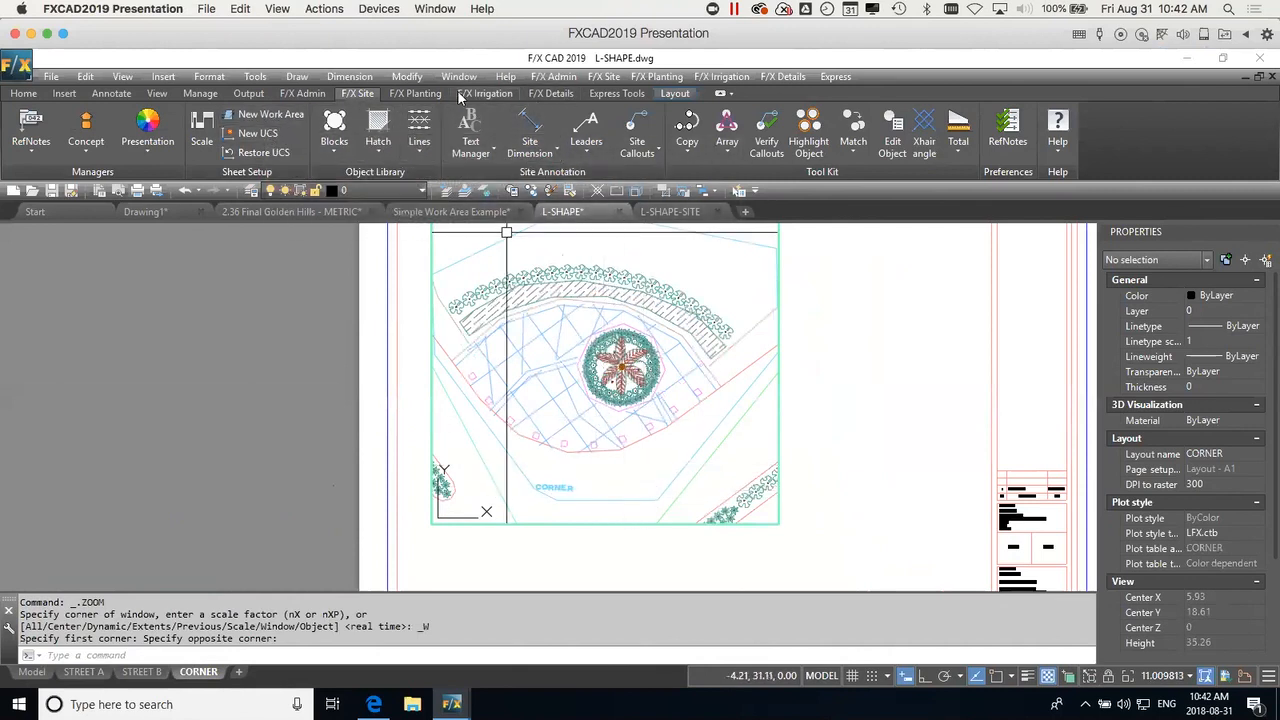
Set the plot scale of the CORNER work area and its active viewport to 1:100, and return to paper space.
left_click(418, 93)
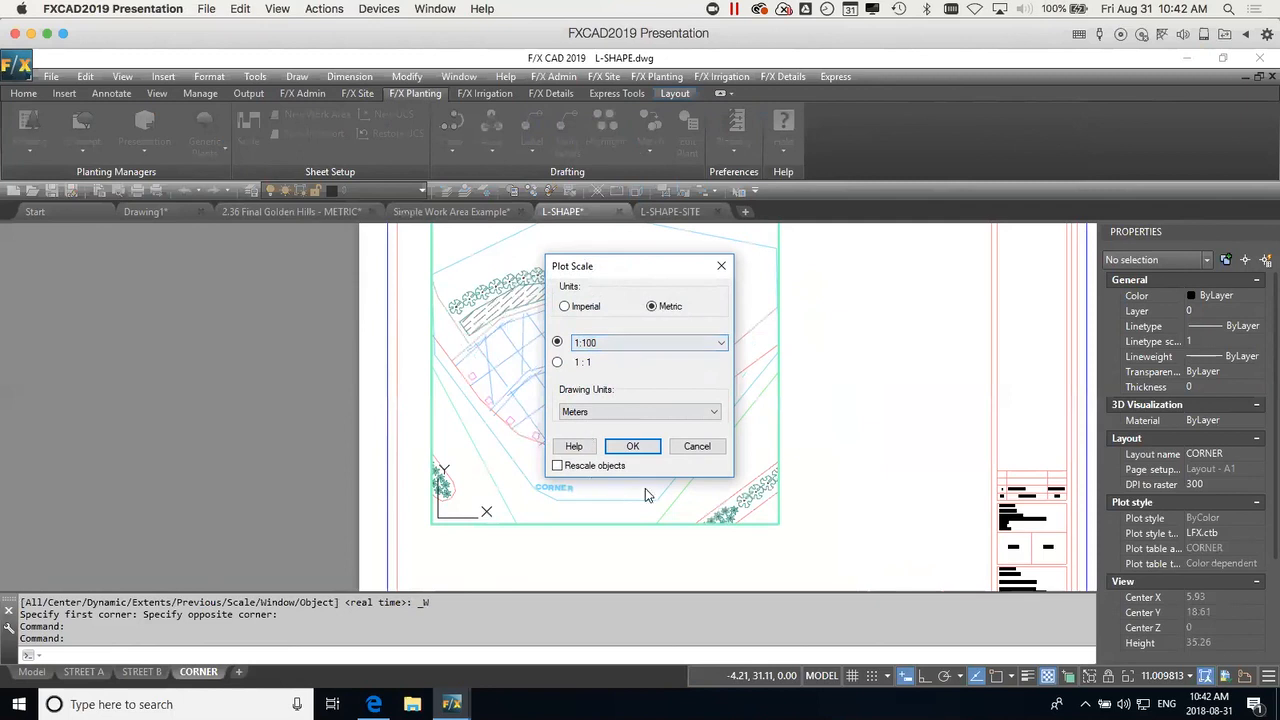
left_click(645, 448)
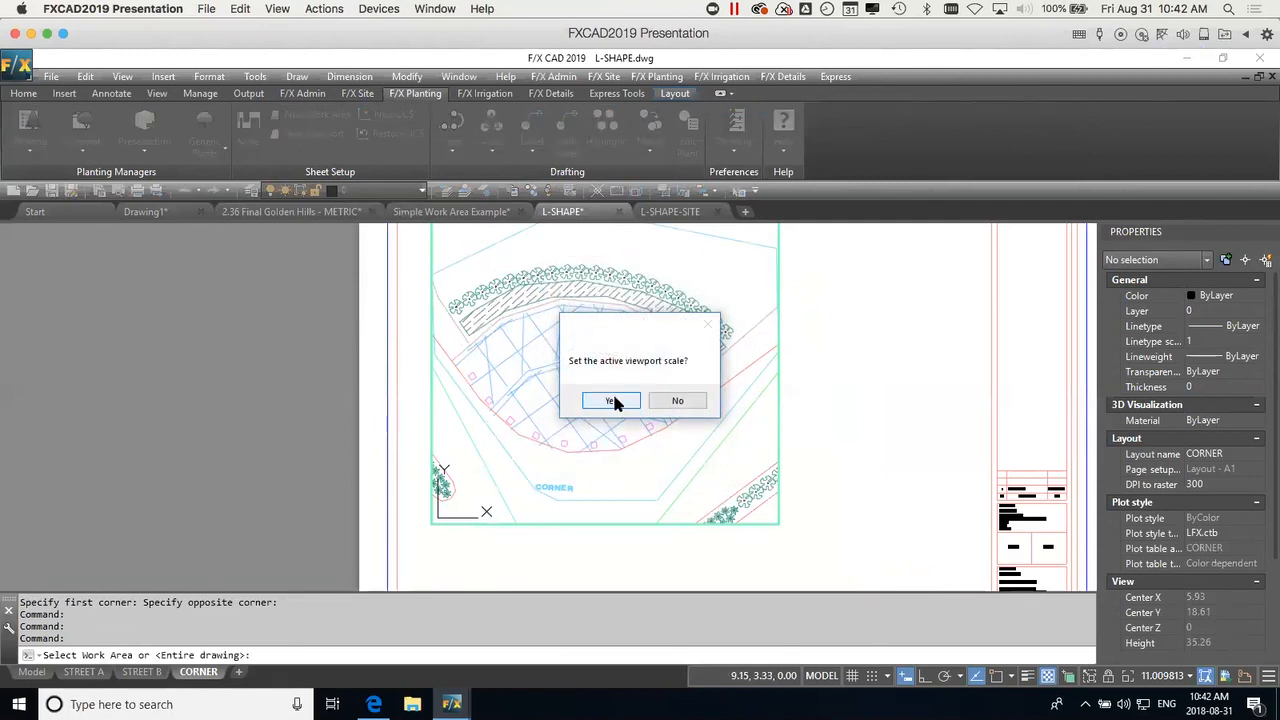
left_click(617, 397)
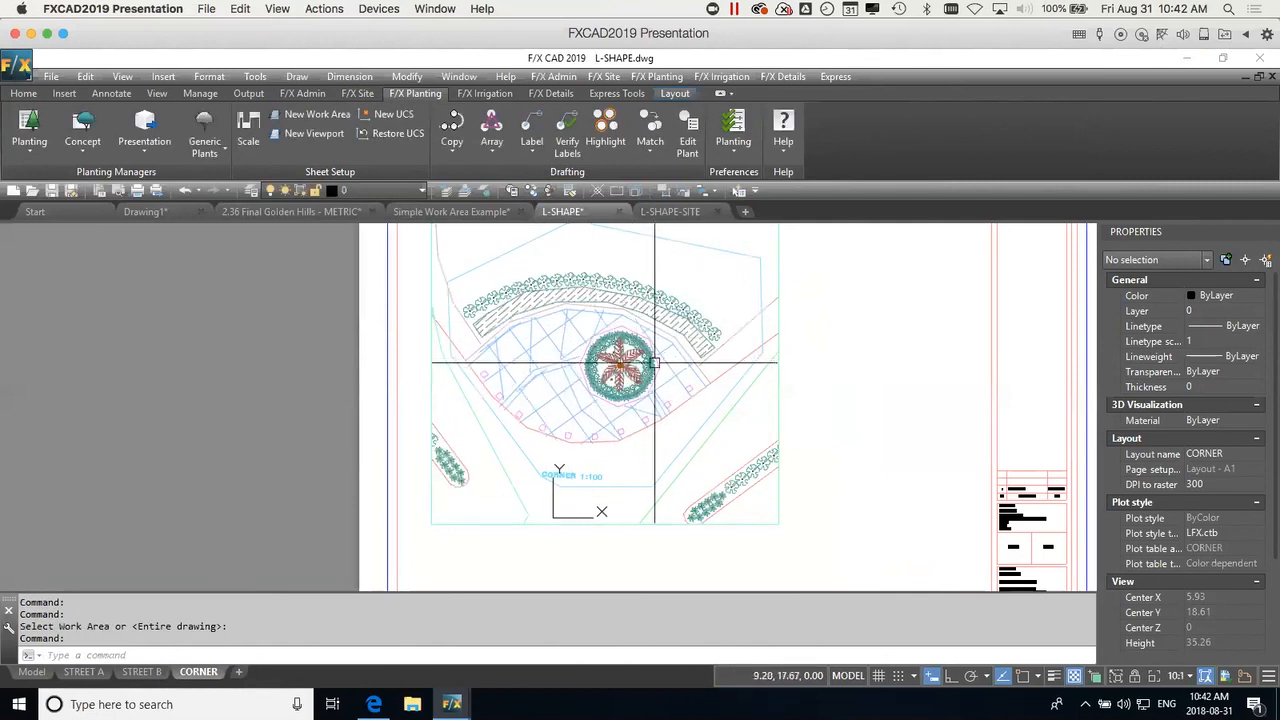
double_click(820, 416)
scroll(832, 383, "down", 3)
Lock the display of the CORNER sheet's viewport and deselect it.
left_click(811, 397)
left_click(790, 402)
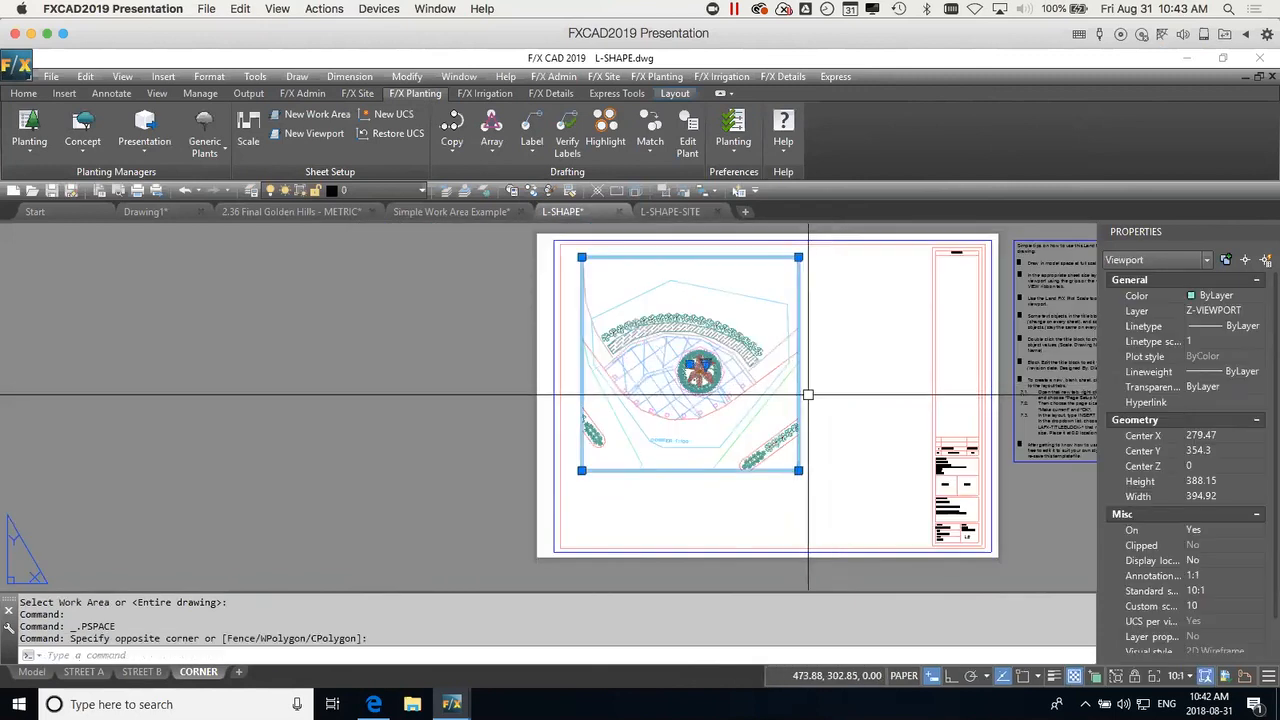
left_click(1210, 560)
left_click(1208, 577)
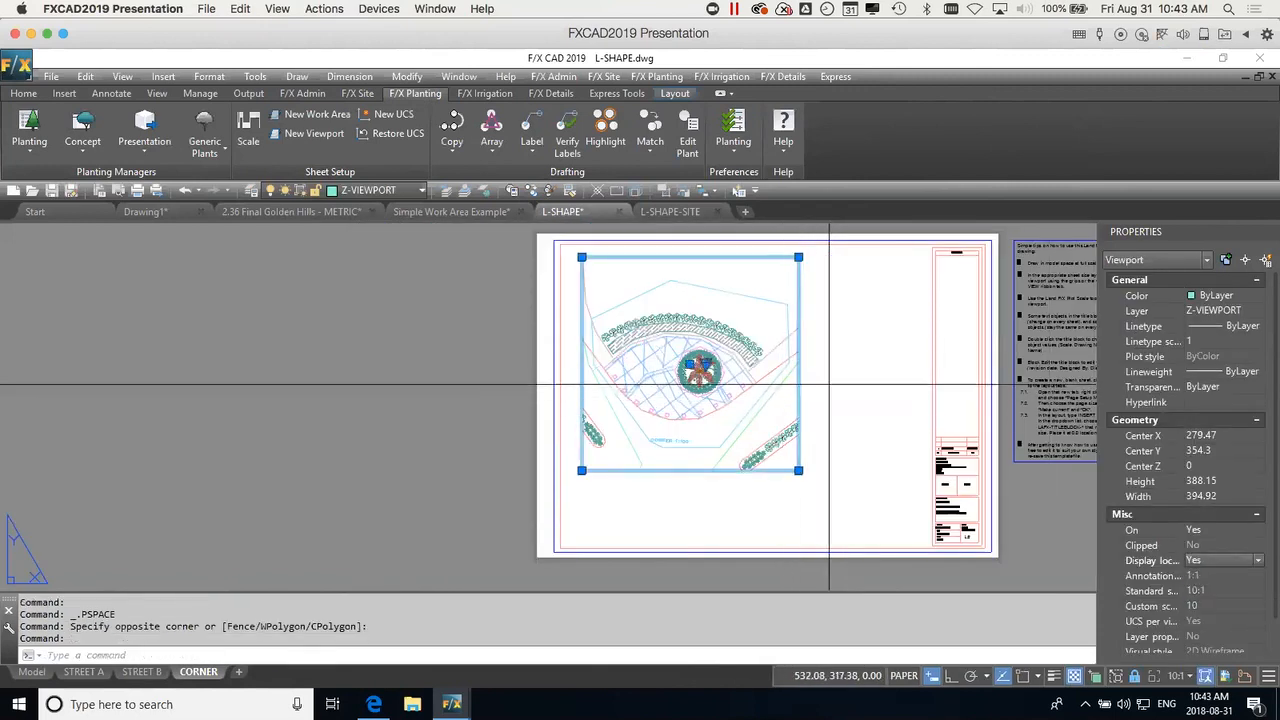
key("Escape")
scroll(734, 452, "up", 2)
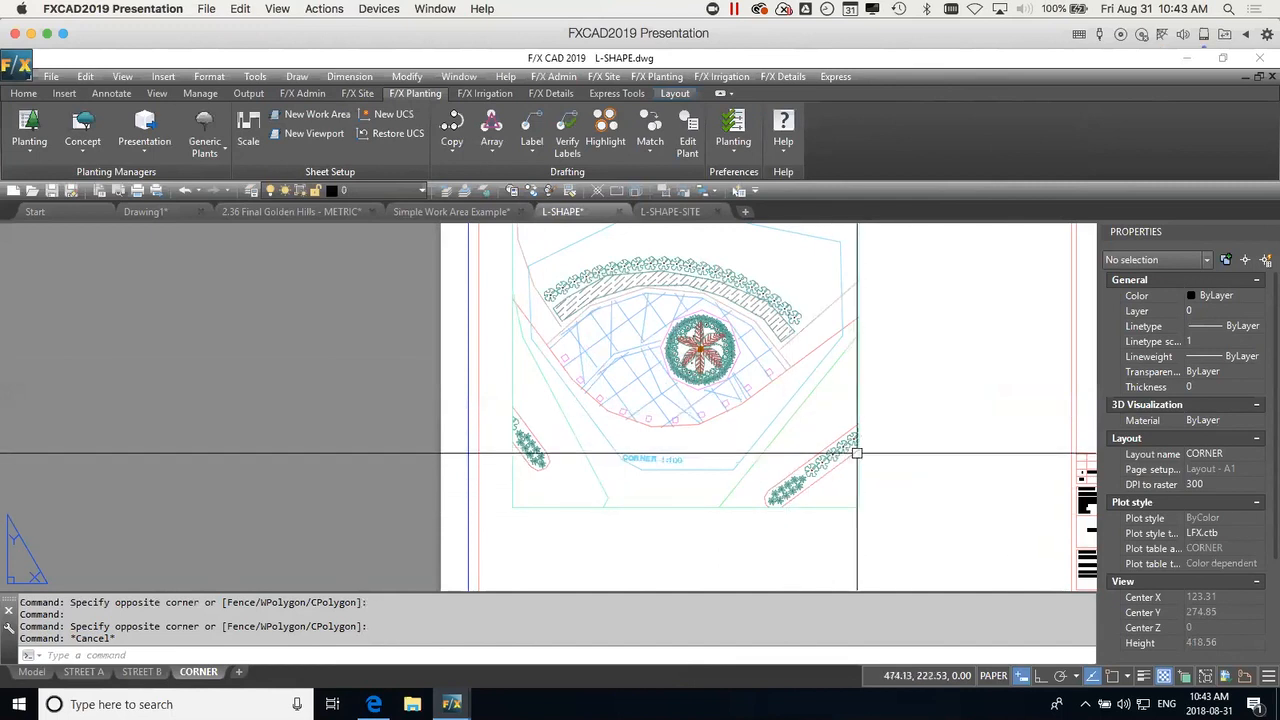
scroll(900, 445, "down", 3)
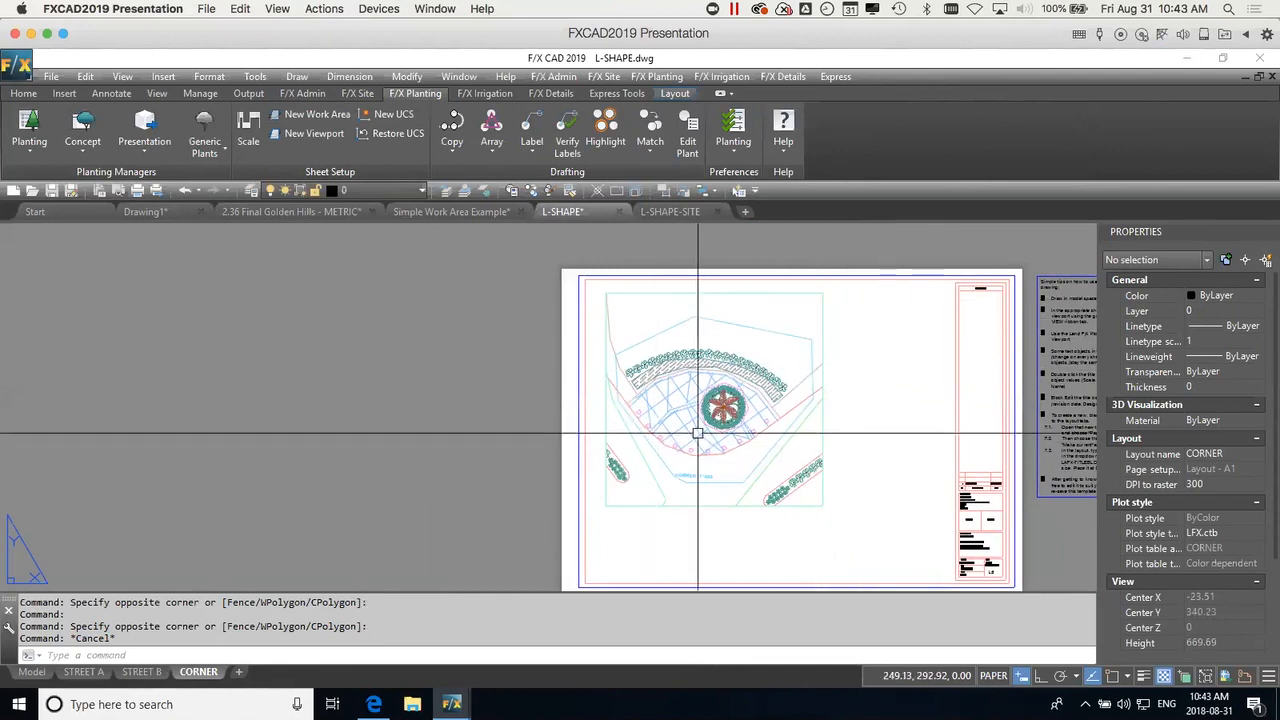
left_click(819, 424)
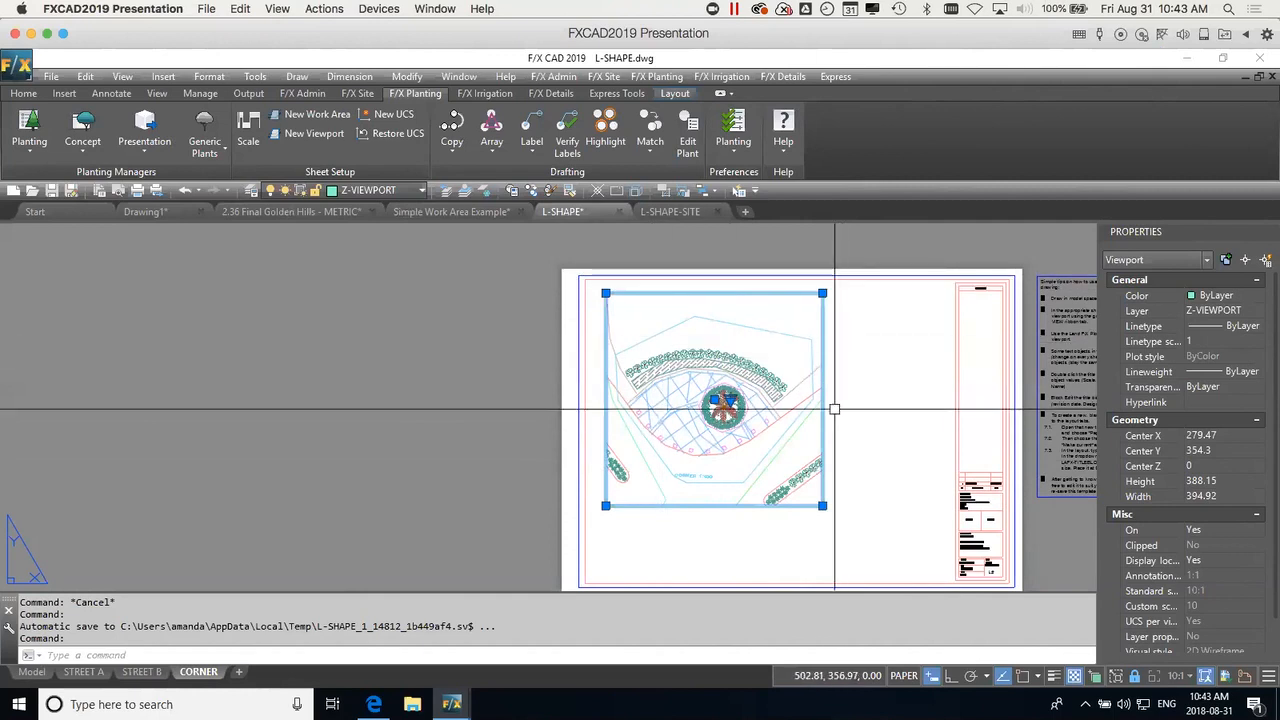
scroll(831, 428, "up", 2)
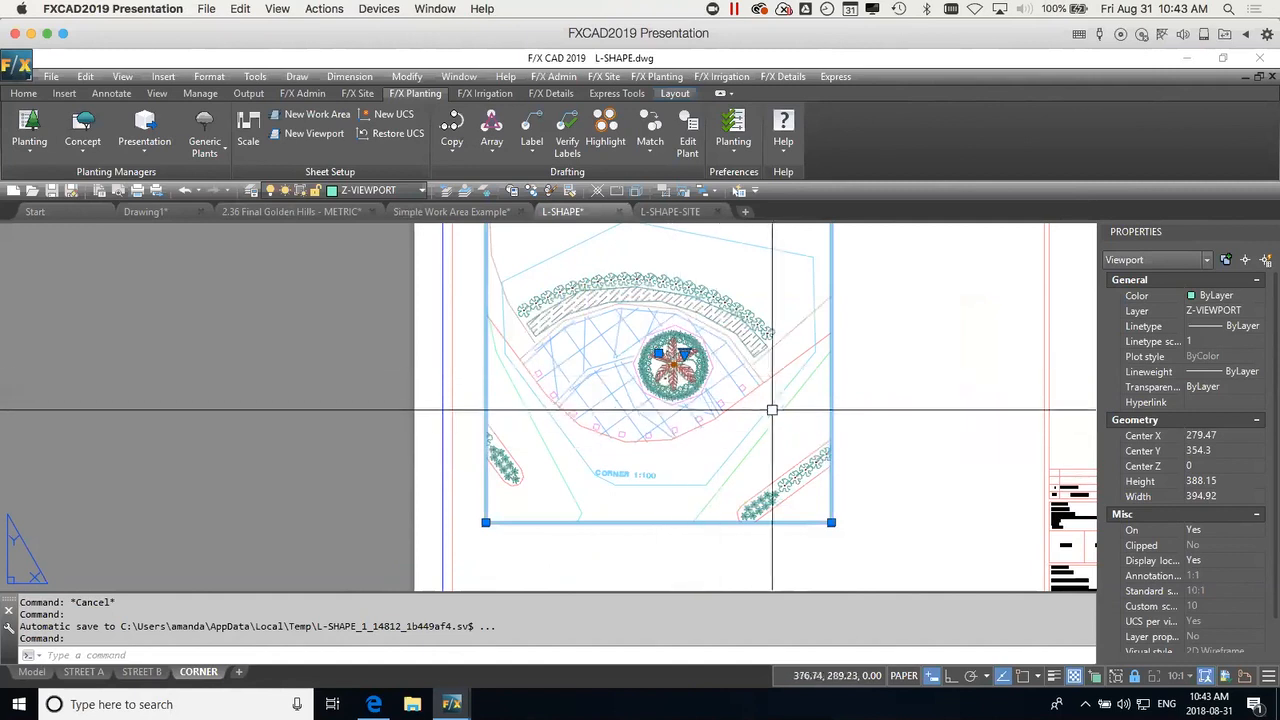
scroll(711, 443, "down", 3)
middle_click_drag(711, 443, 793, 457)
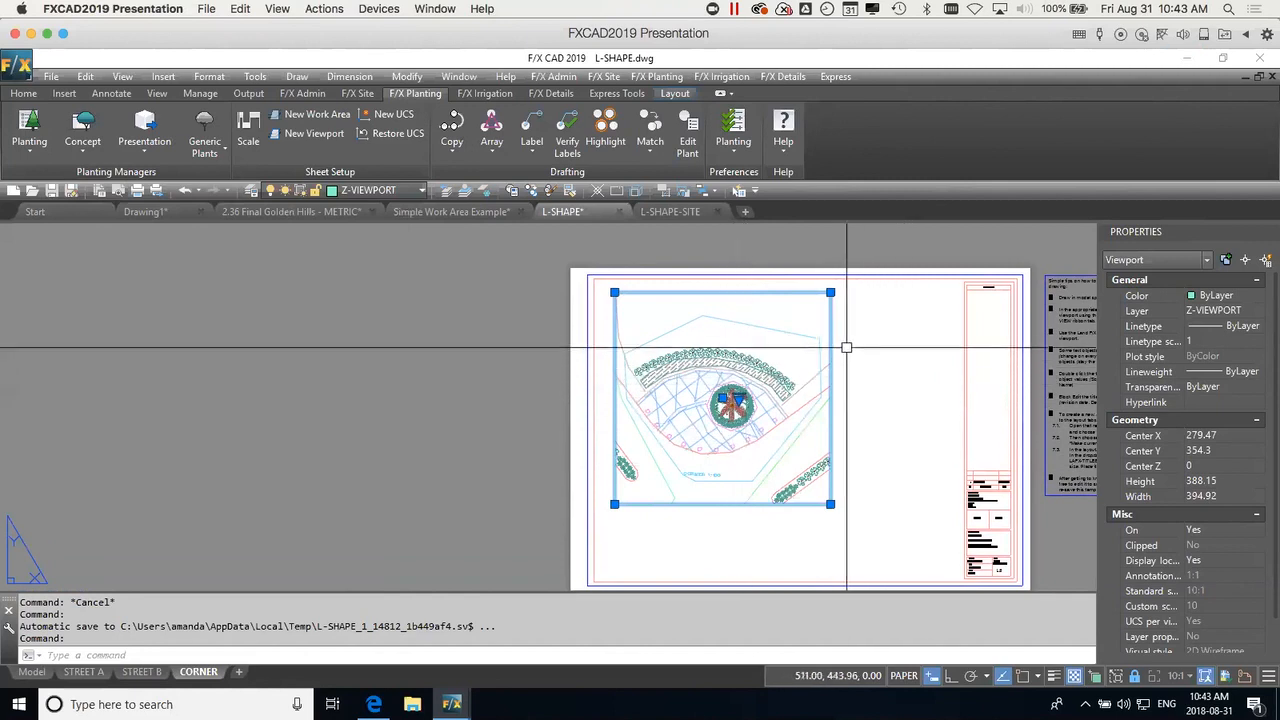
Activate the CORNER sheet's viewport and create a new viewport from the CORNER work area outline.
double_click(820, 294)
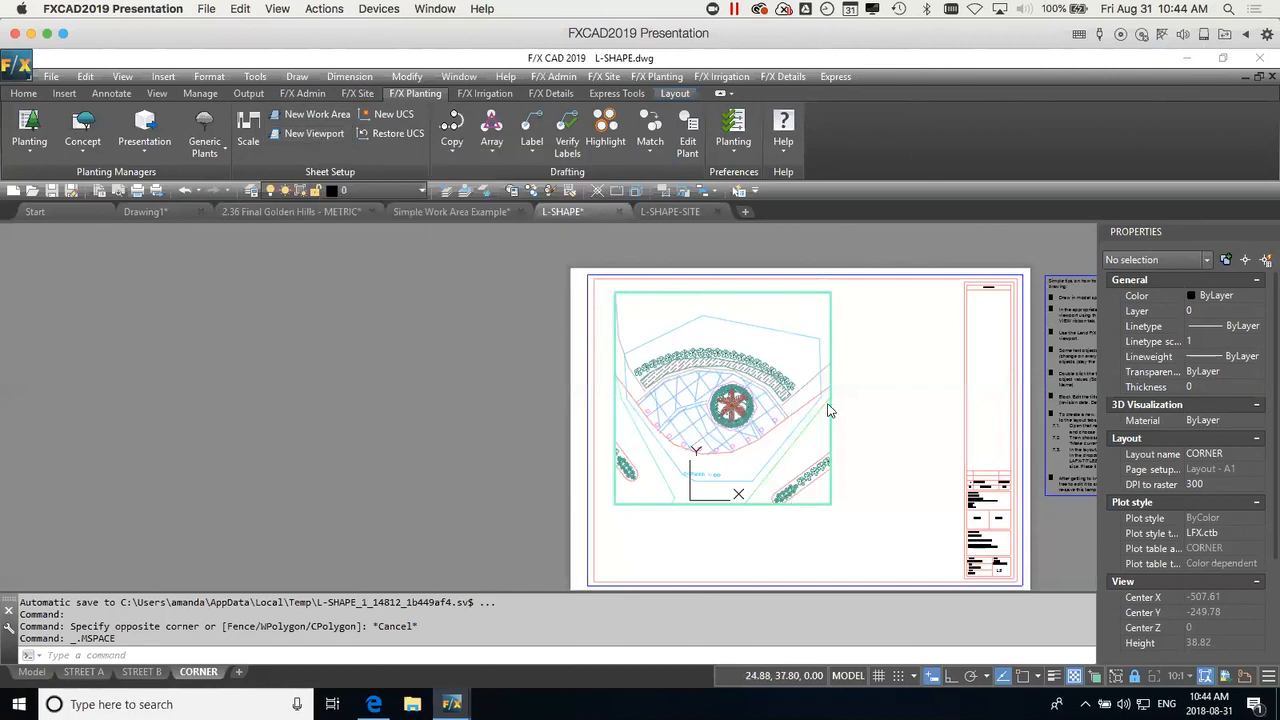
left_click(316, 136)
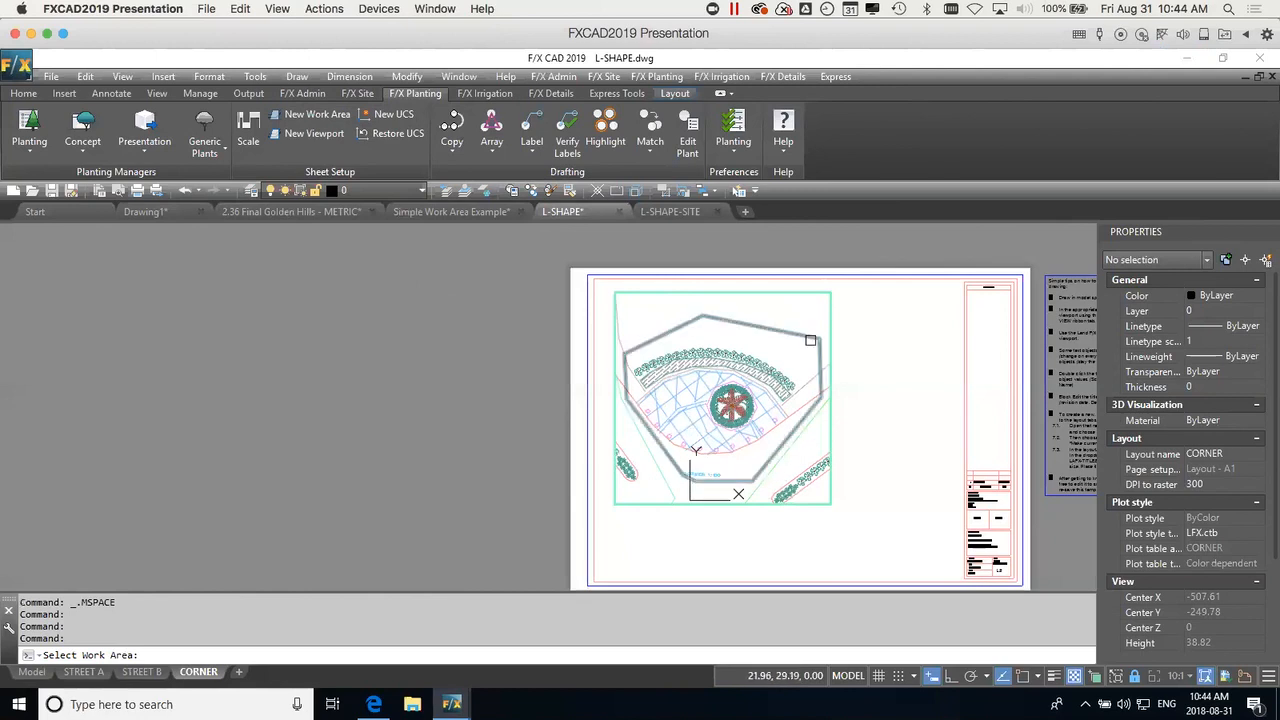
left_click(805, 334)
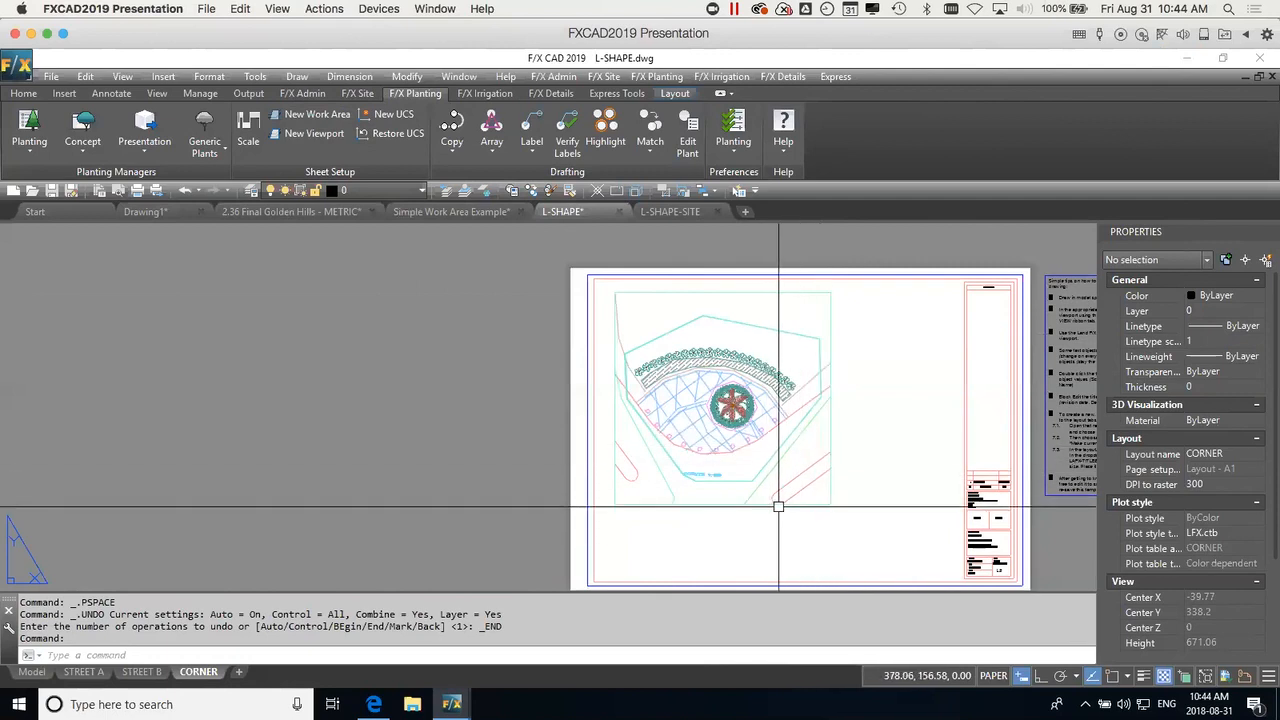
Inspect the properties of the rectangular viewport and of the work-area-shaped viewport overlapping it, leaving both deselected.
left_click(846, 320)
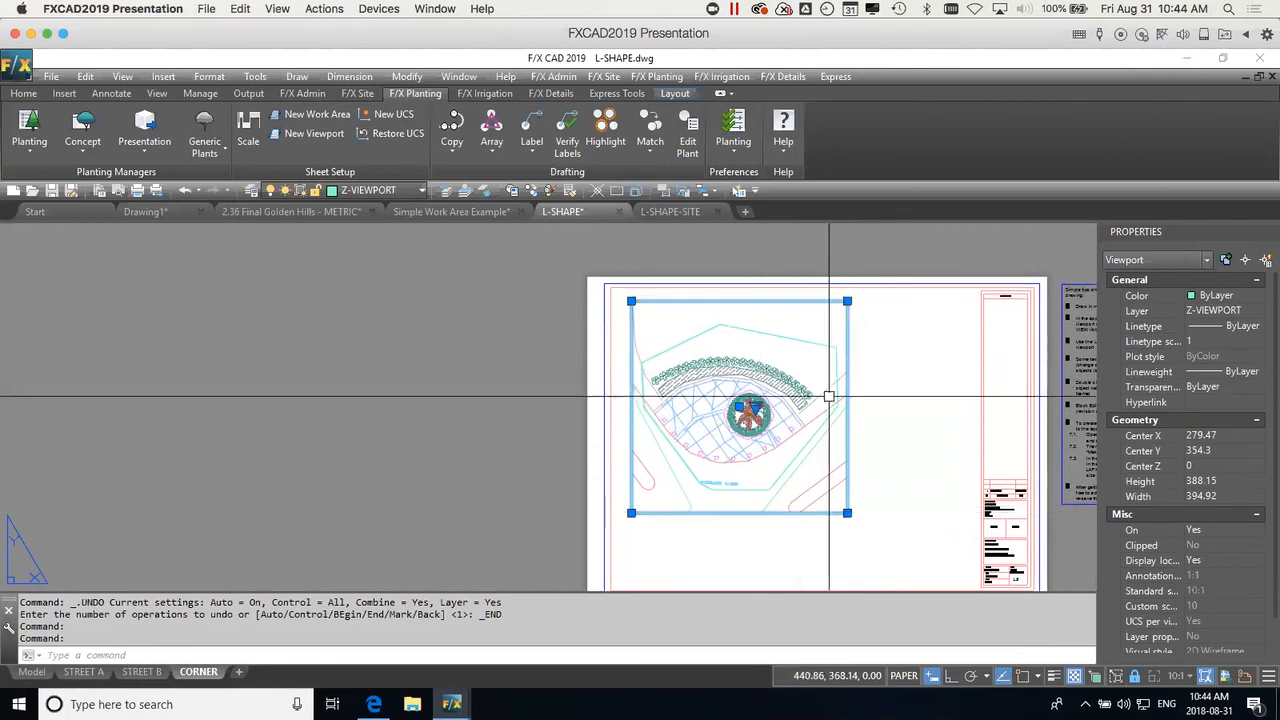
key("Escape")
left_click(824, 345)
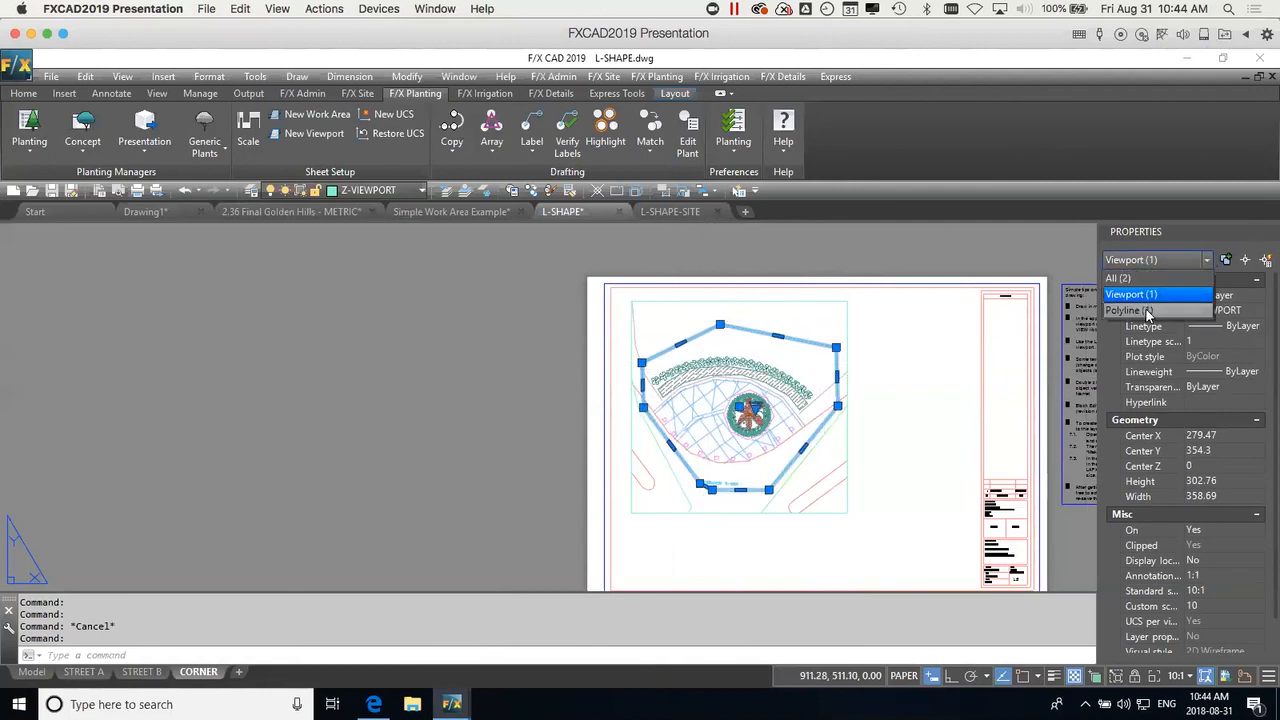
key("Escape")
key("Escape")
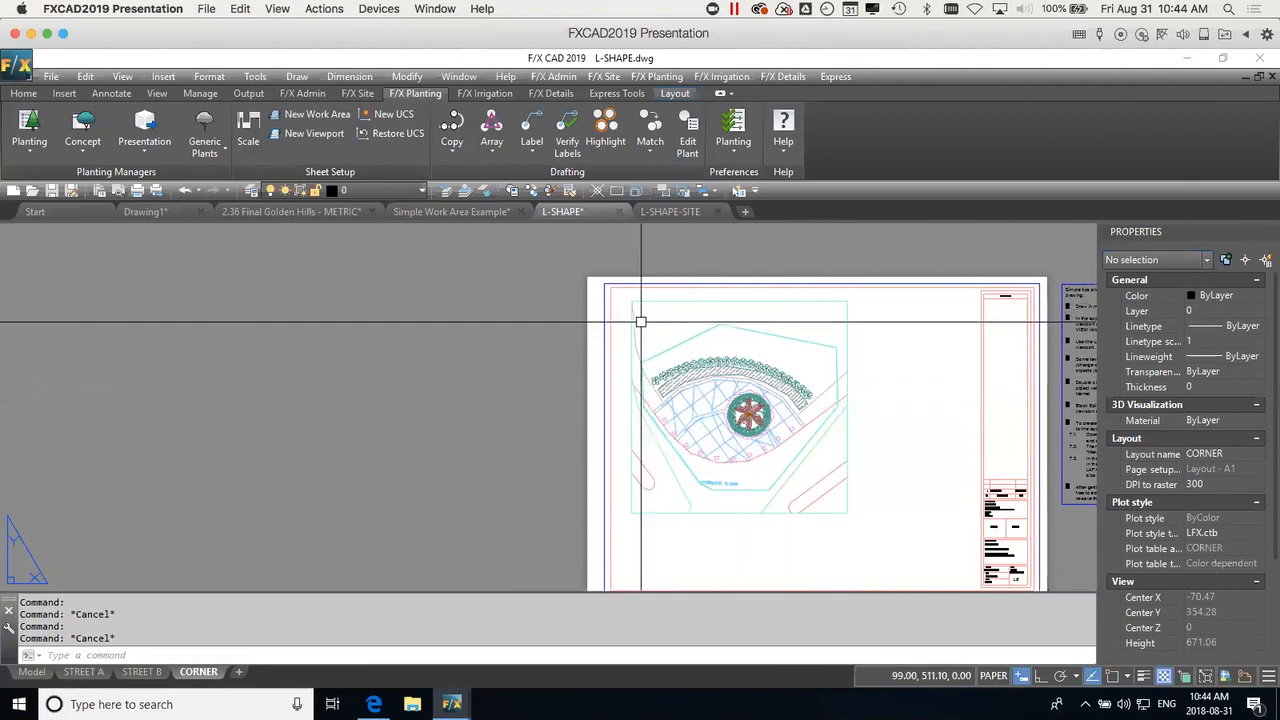
Activate the rectangular viewport and open the layer manager, widened to show the viewport freeze and colour overrides of the planting layers.
left_click(848, 505)
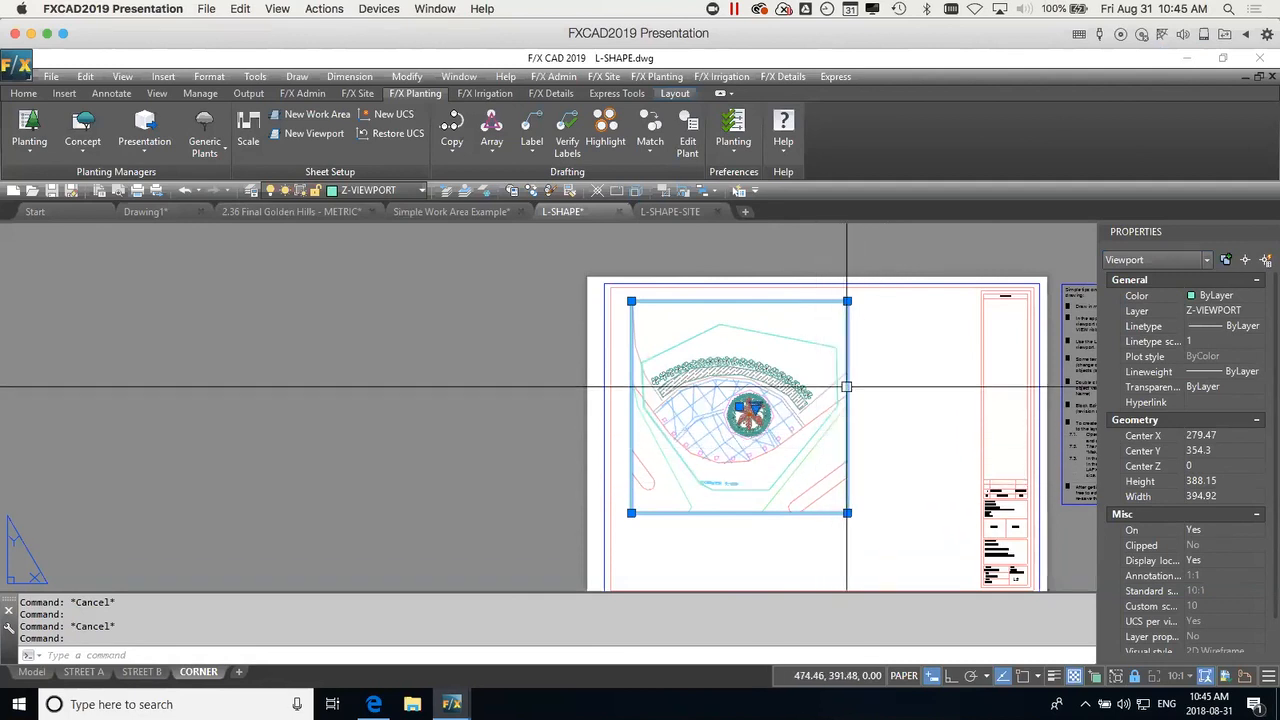
double_click(828, 312)
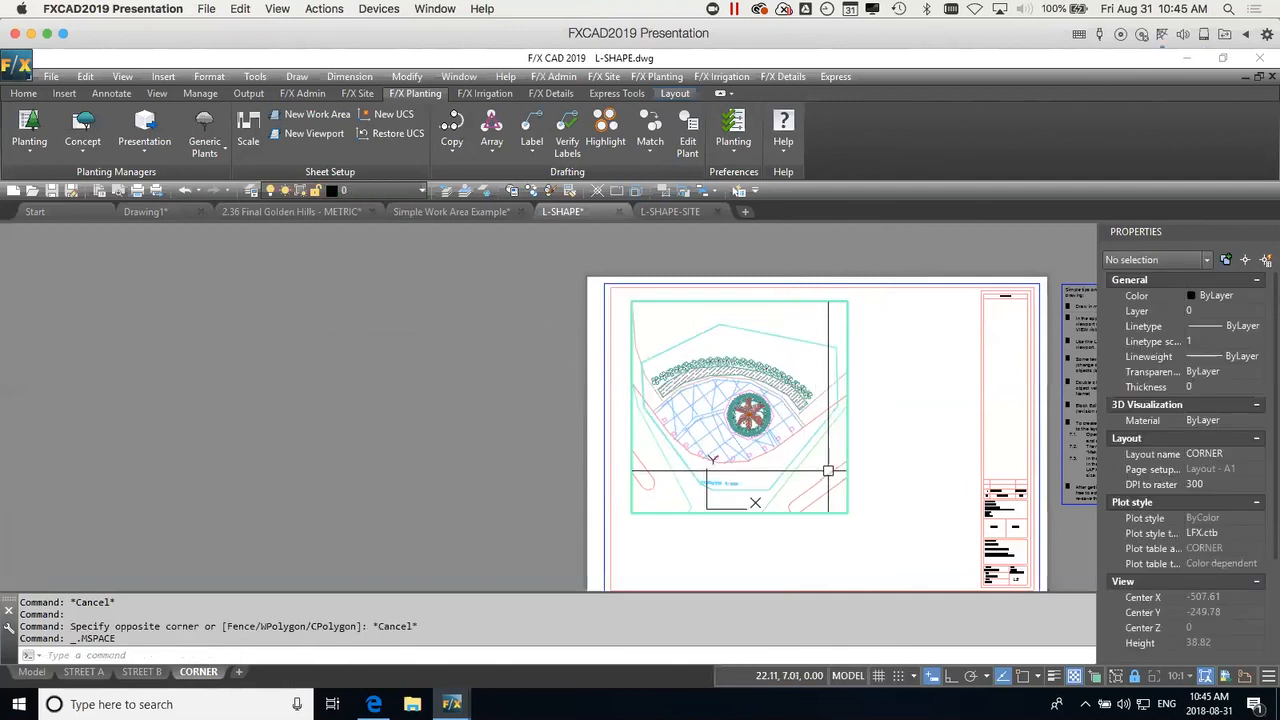
type("LA")
key("Return")
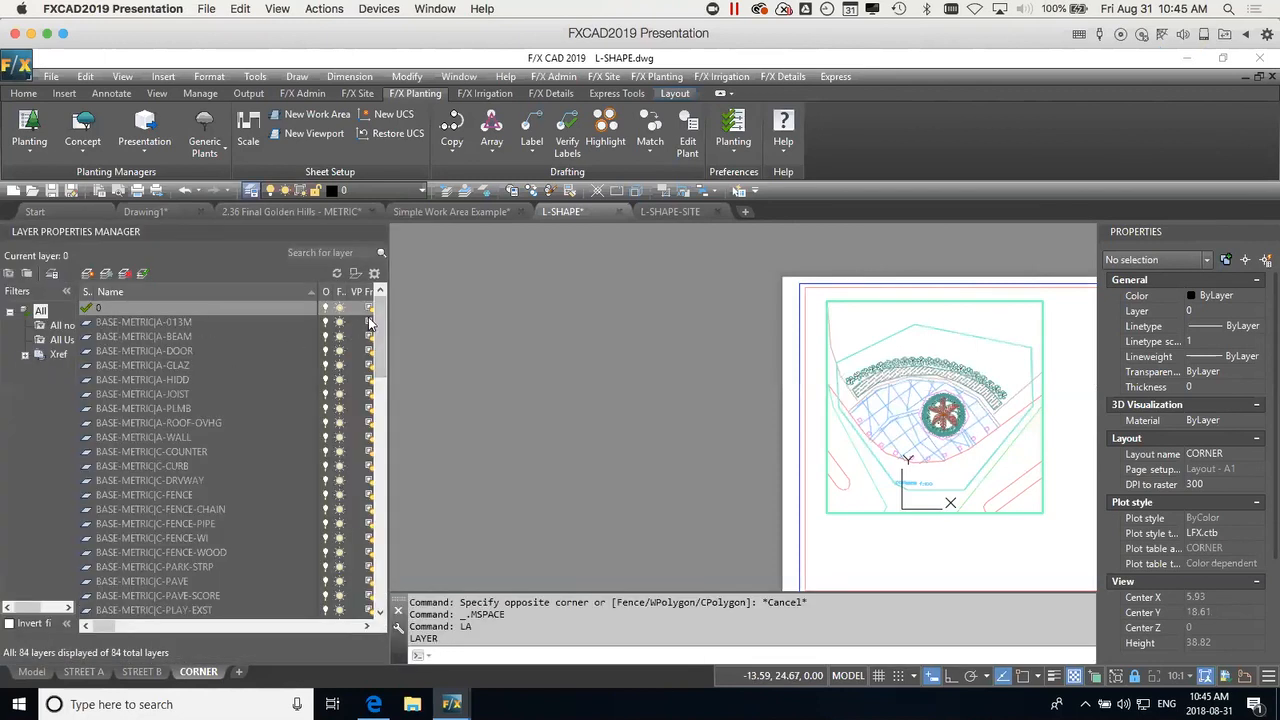
left_click_drag(378, 320, 364, 558)
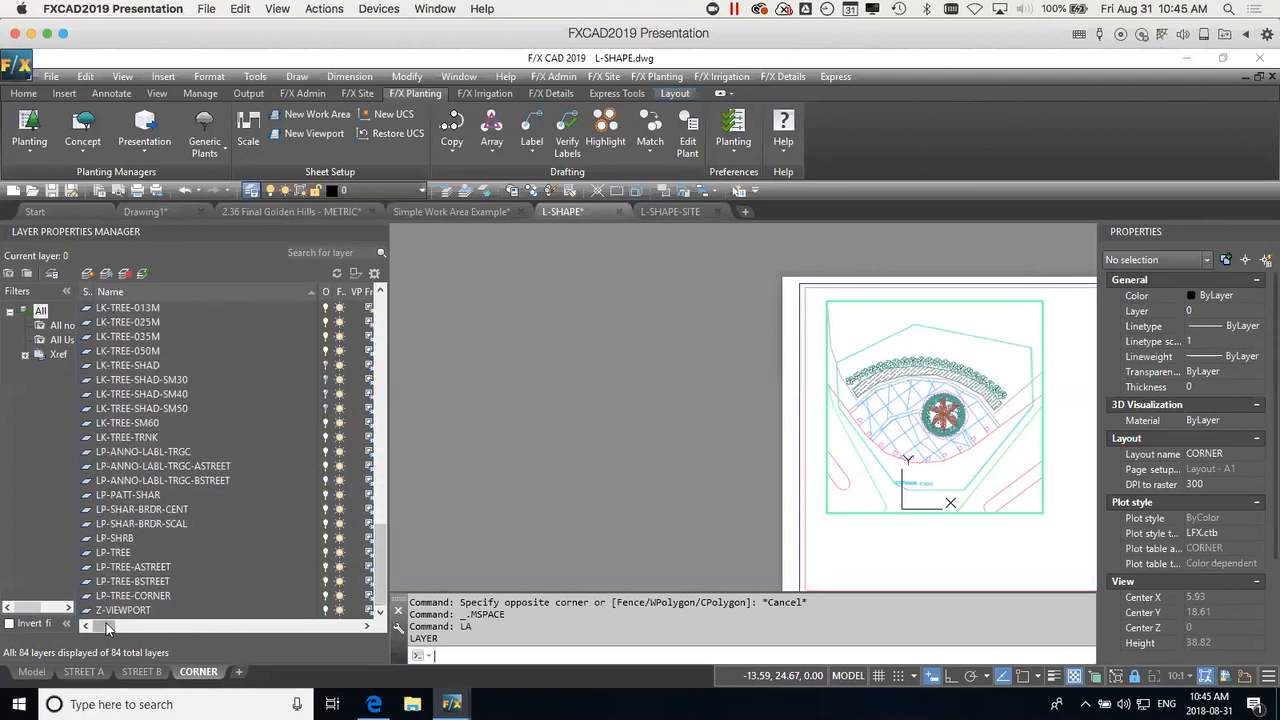
left_click_drag(113, 628, 126, 628)
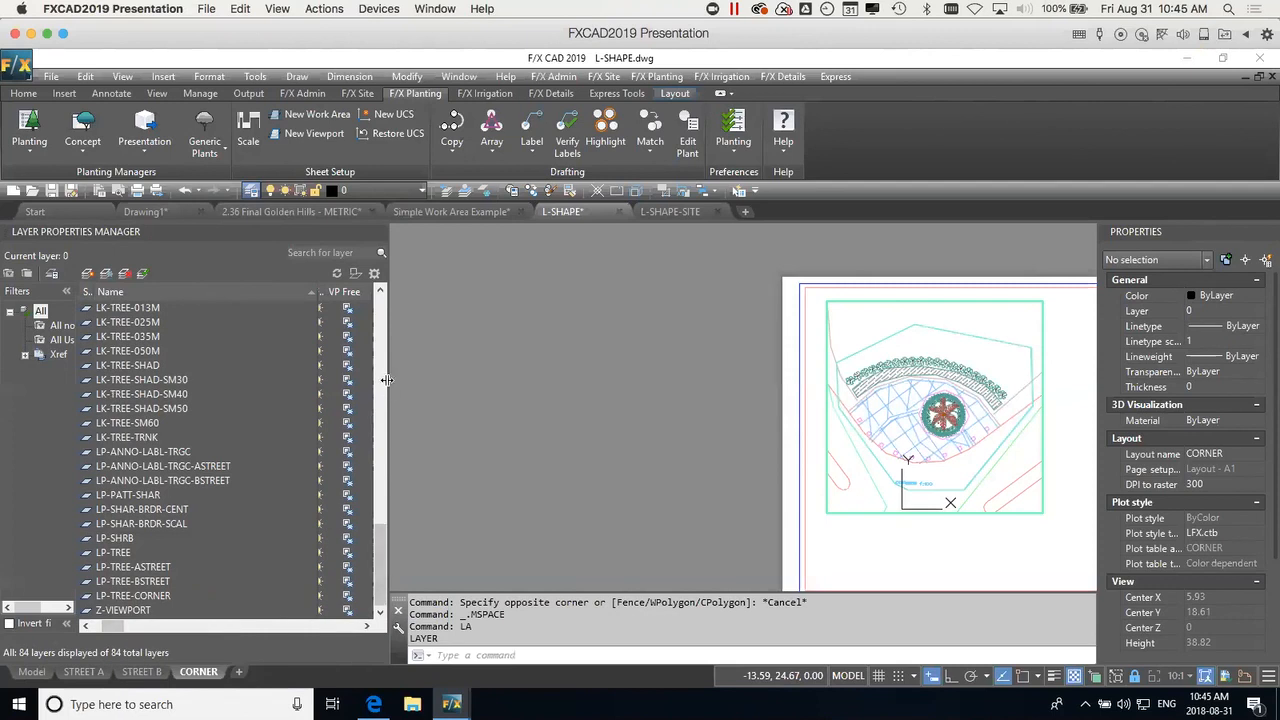
left_click_drag(505, 378, 505, 378)
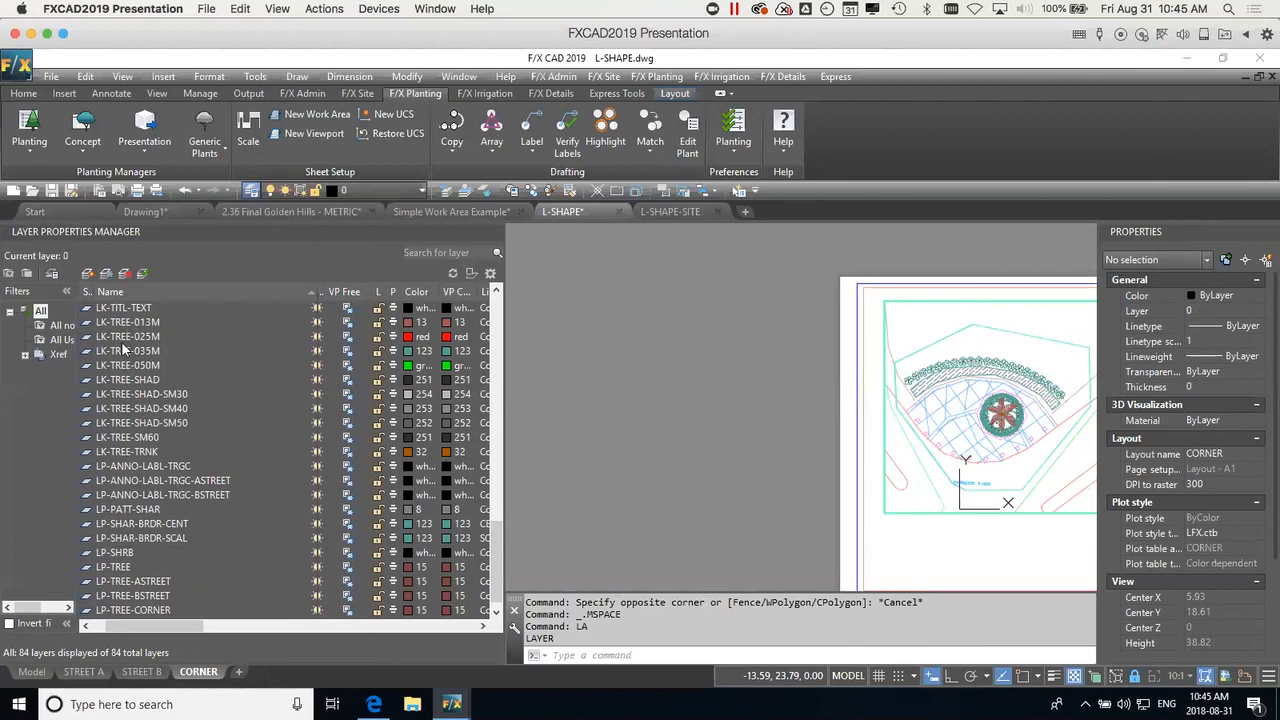
Thaw all LK-TREE layers, from LK-TREE-013M through LK-TREE-TRNK, in the active rectangular viewport.
left_click(135, 324)
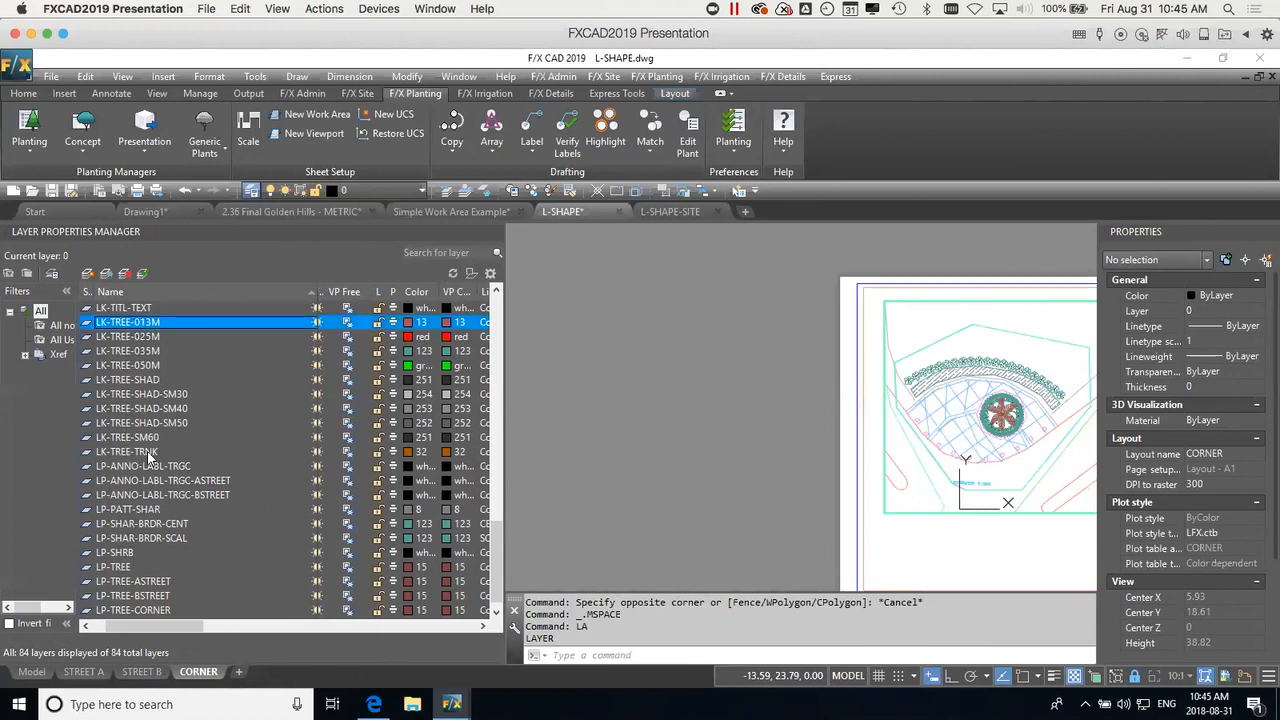
left_click(127, 452, "shift")
scroll(342, 445, "up", 3)
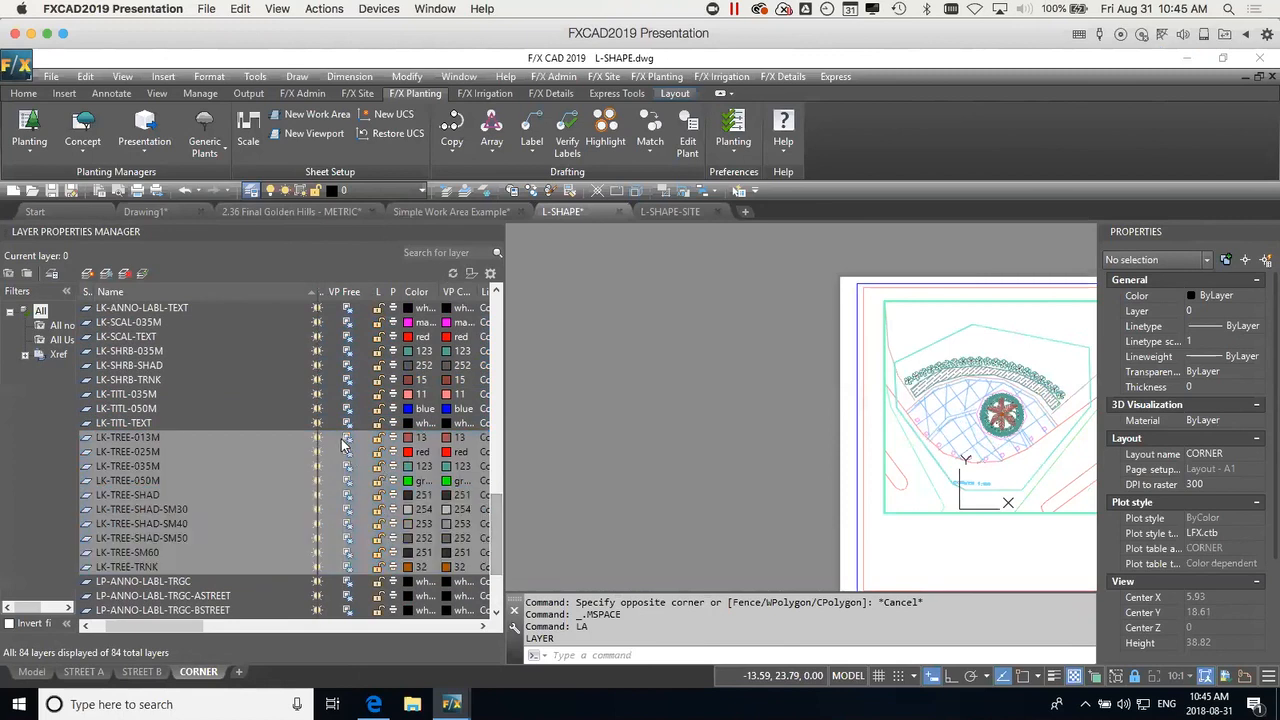
left_click(346, 440)
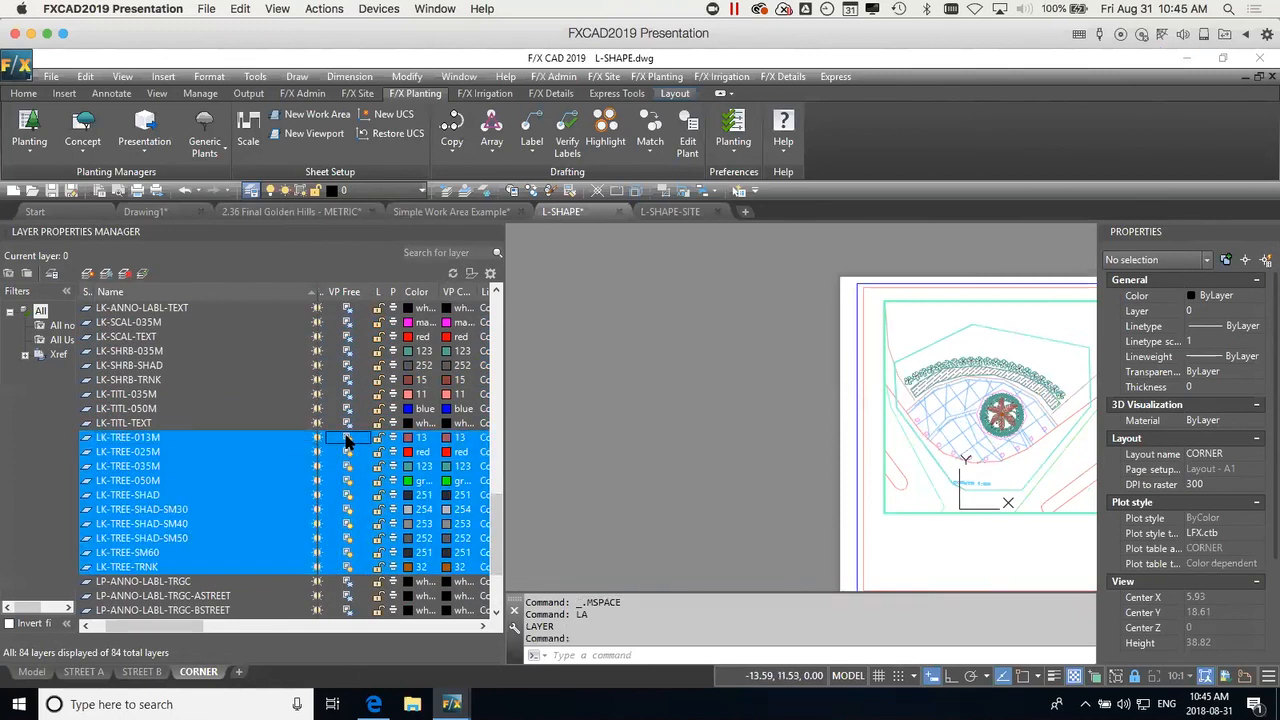
middle_click_drag(800, 408, 596, 401)
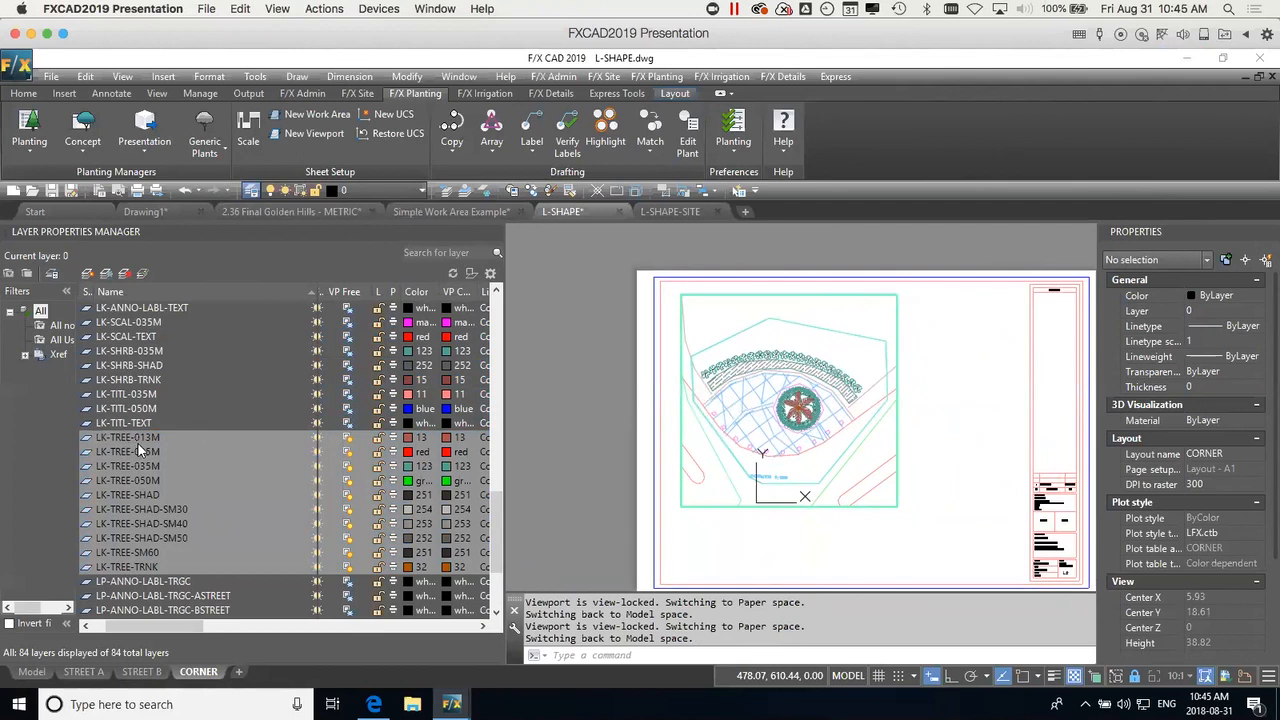
Thaw the three LK-SHRB layers plus LP-SHRB and LP-TREE in the active viewport.
left_click(121, 380)
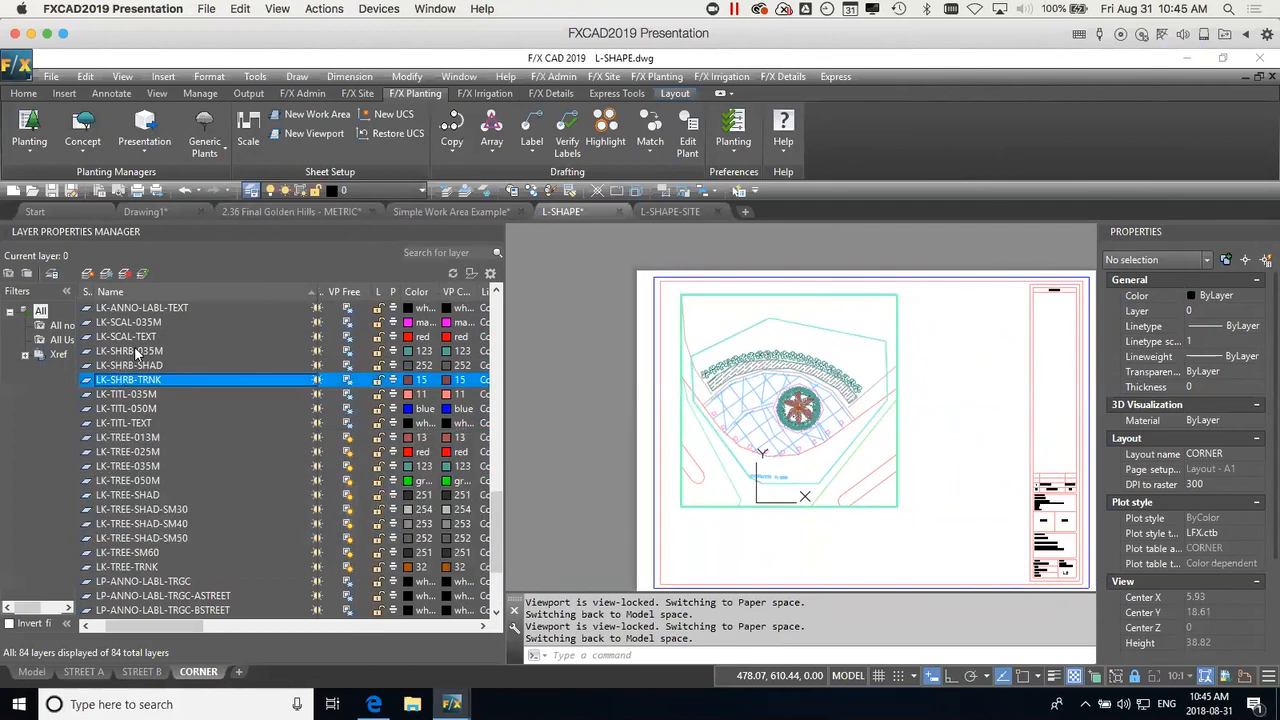
left_click(136, 352, "shift")
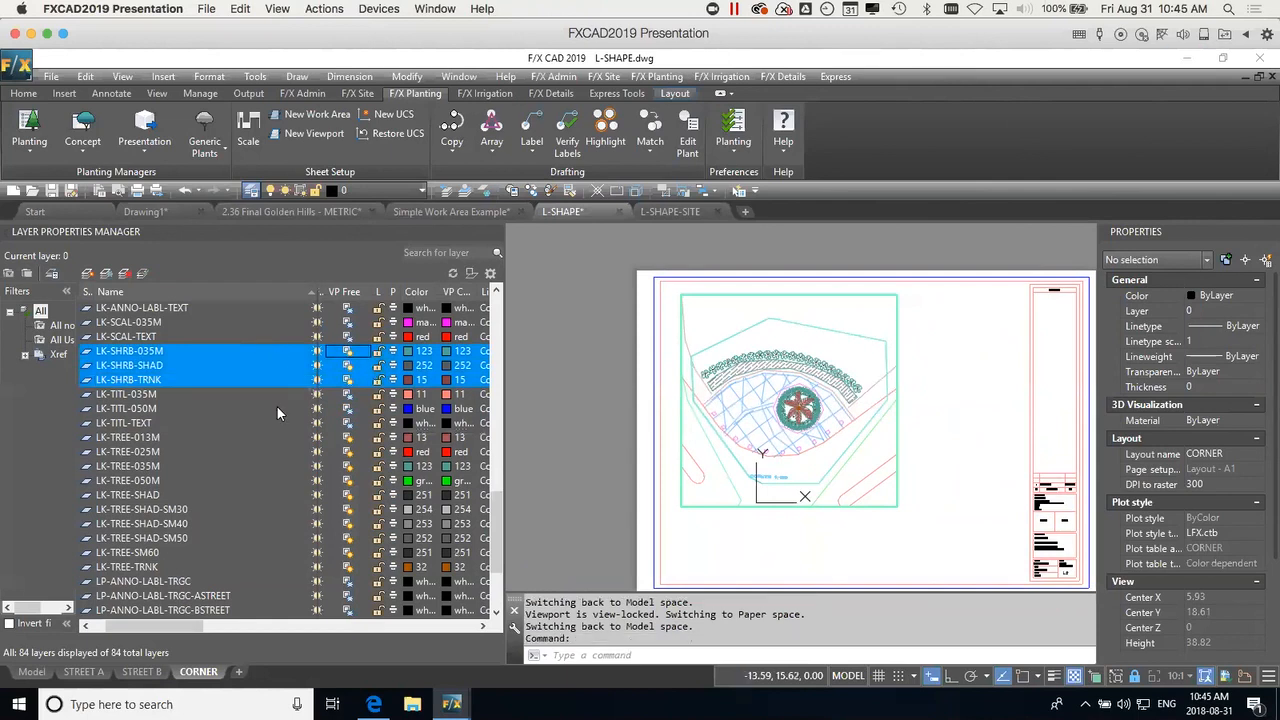
left_click_drag(493, 512, 494, 546)
left_click(126, 540)
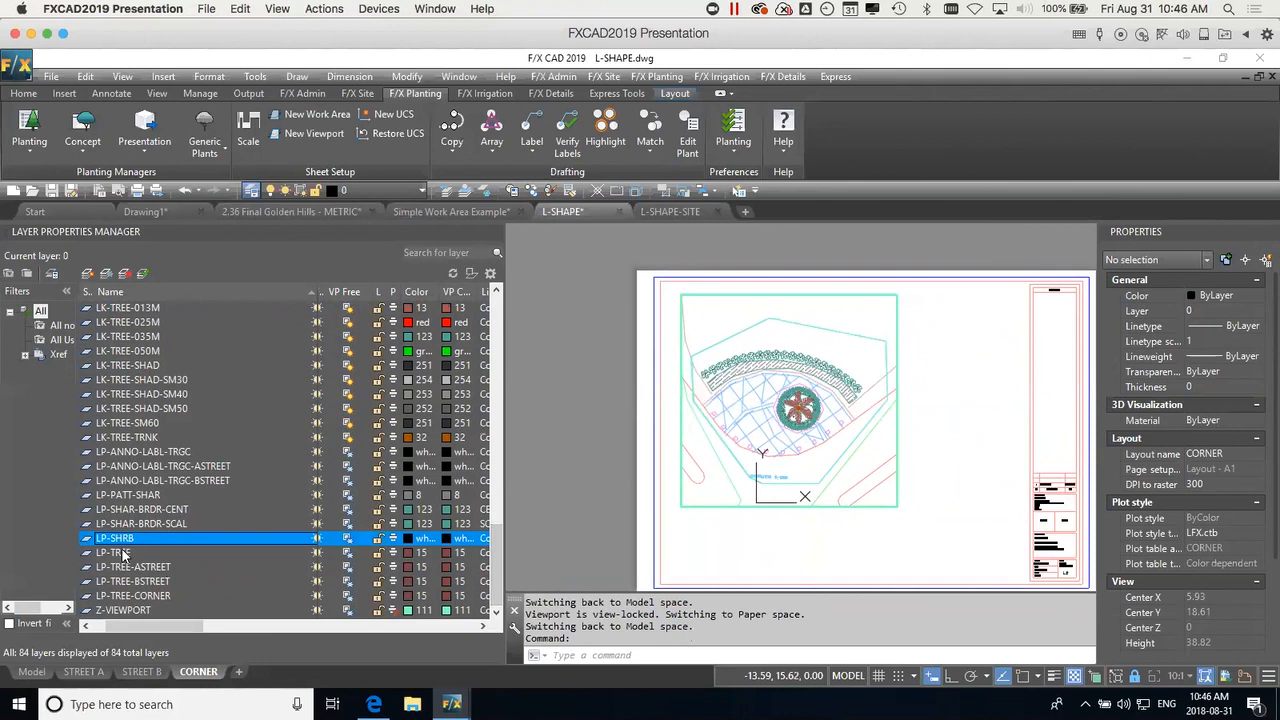
left_click(113, 553, "shift")
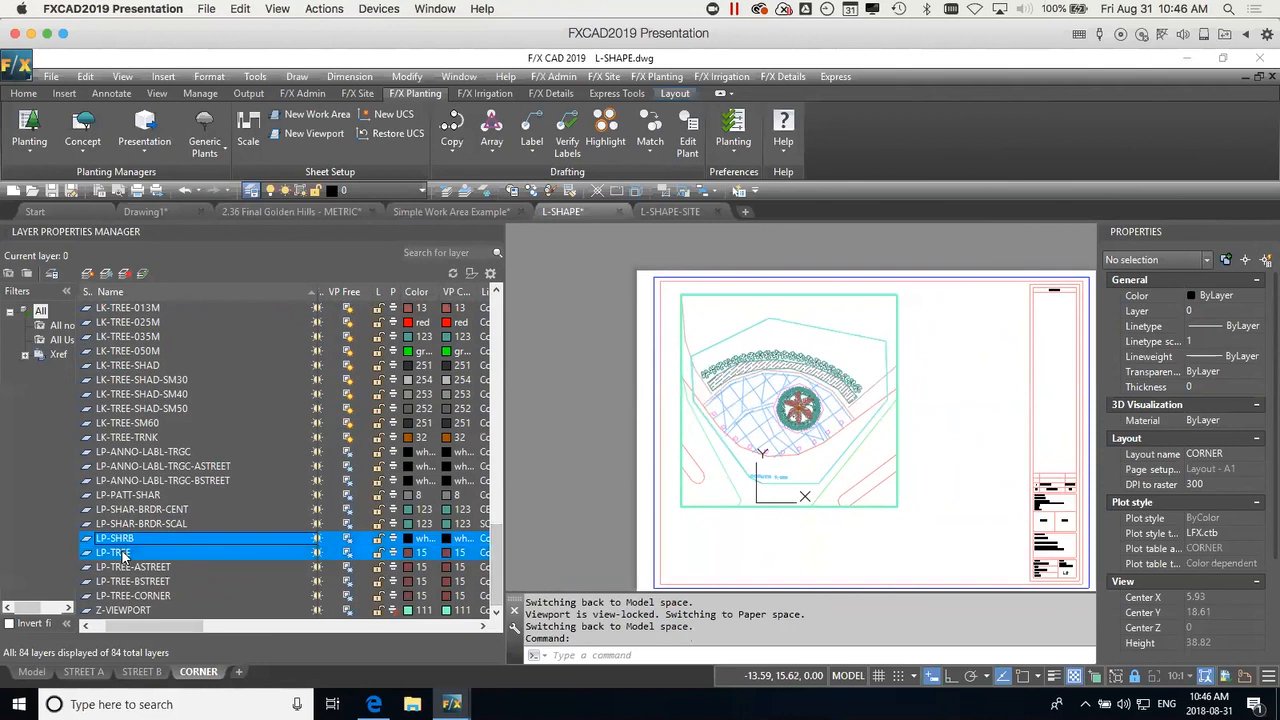
left_click(348, 540)
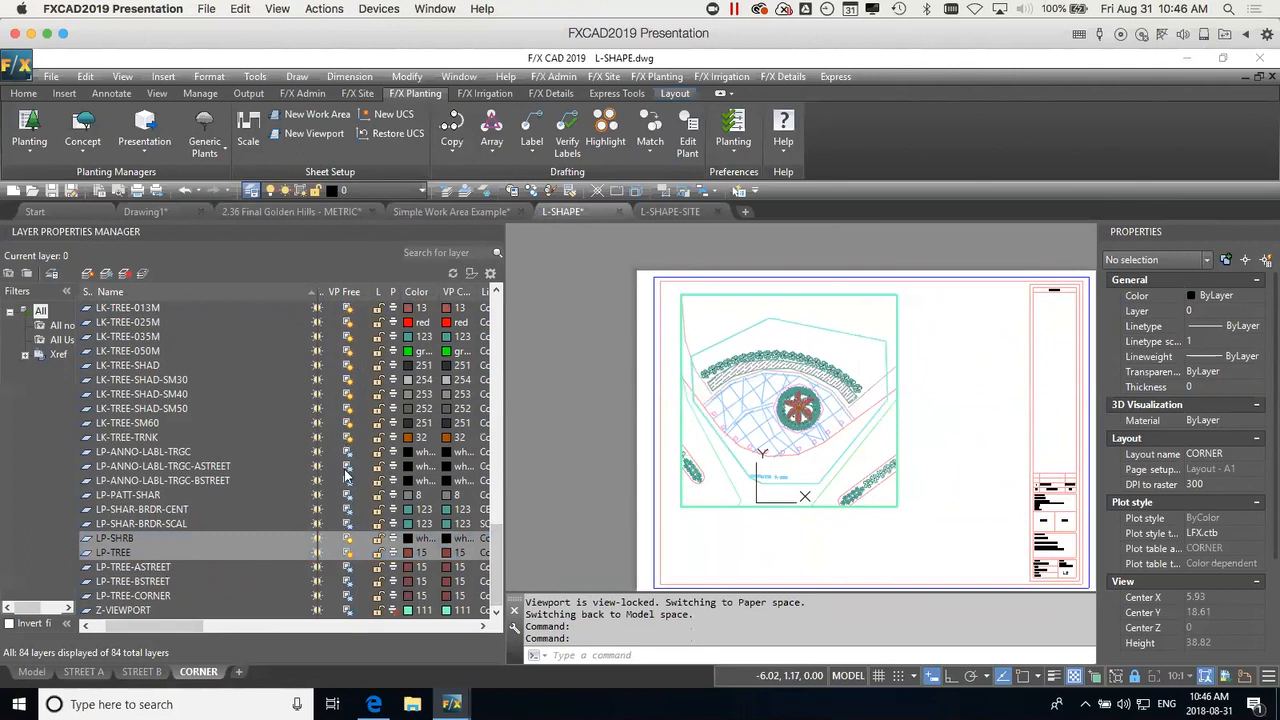
Override the viewport colour of all LK-TREE layers, LK-TREE-013M through LK-TREE-TRNK, with grey 254.
left_click(160, 437)
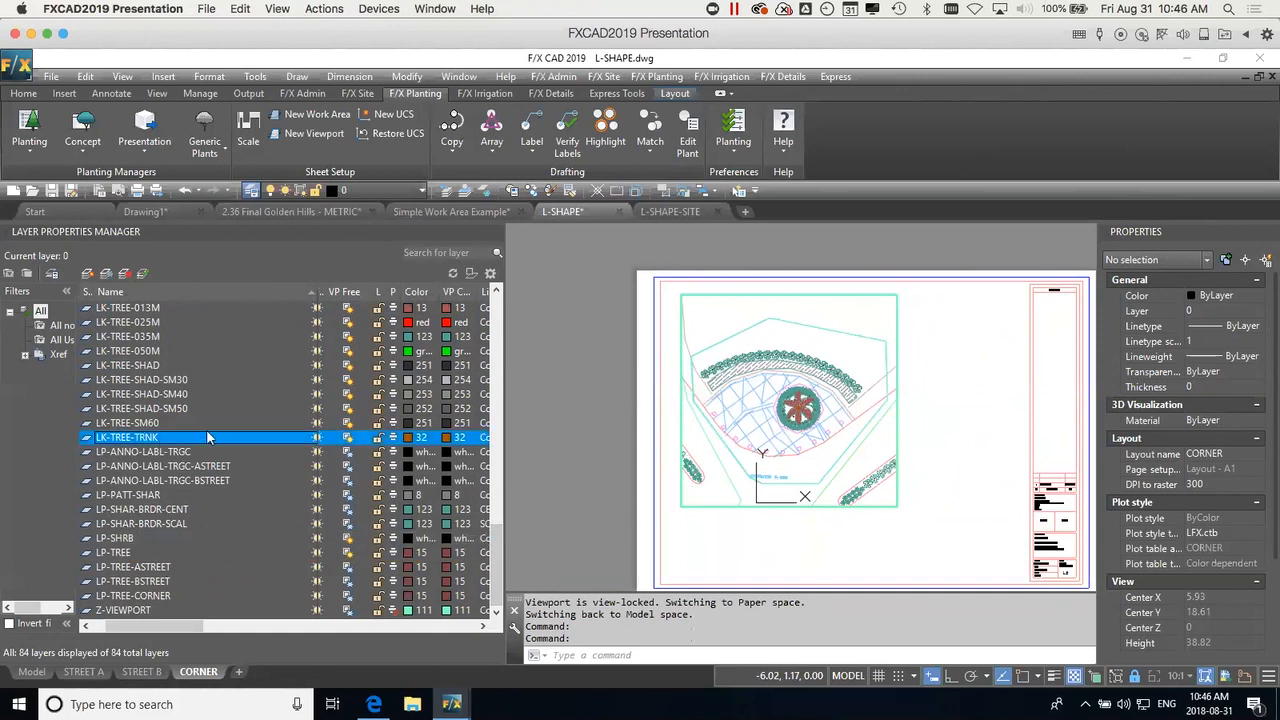
scroll(201, 435, "up", 2)
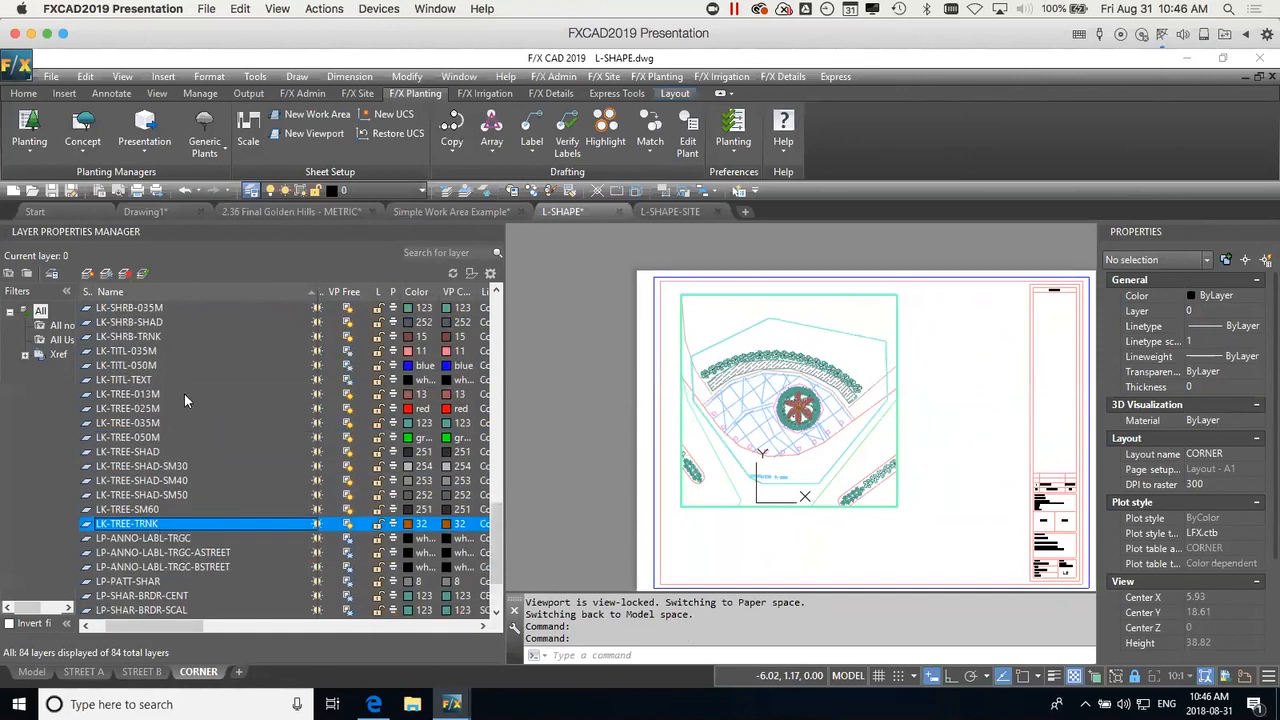
left_click(184, 394, "shift")
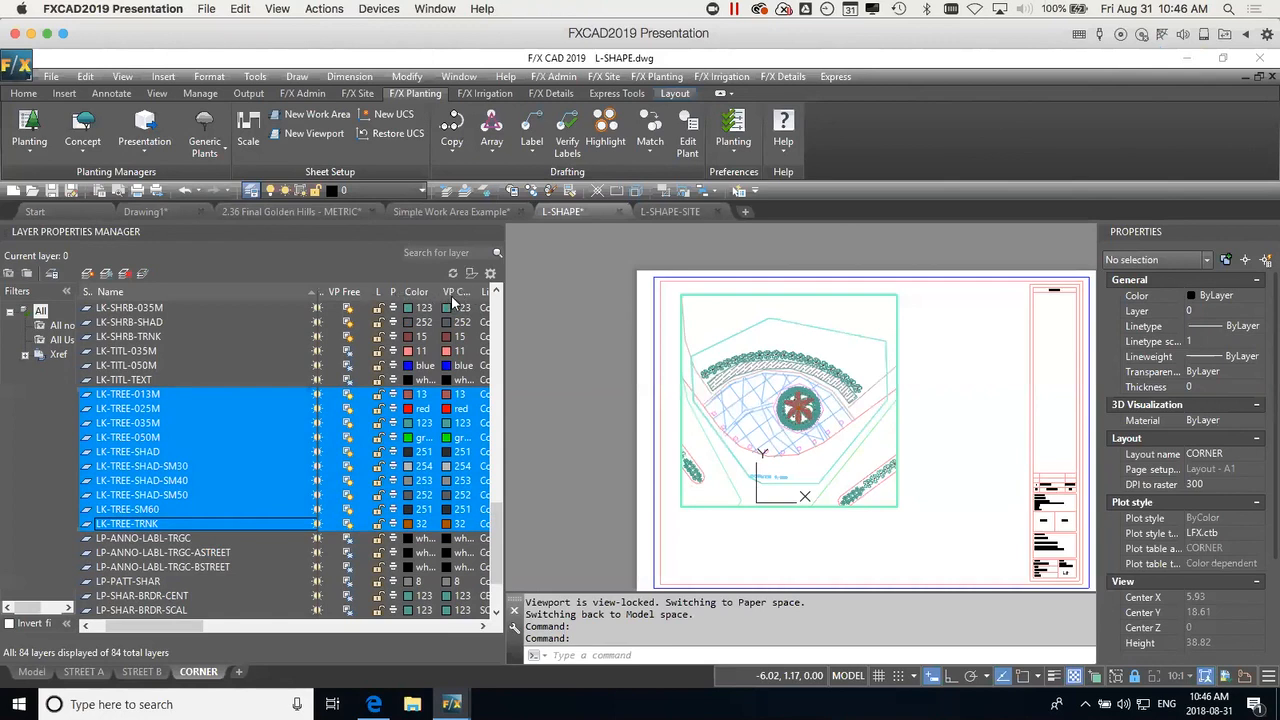
left_click(449, 410)
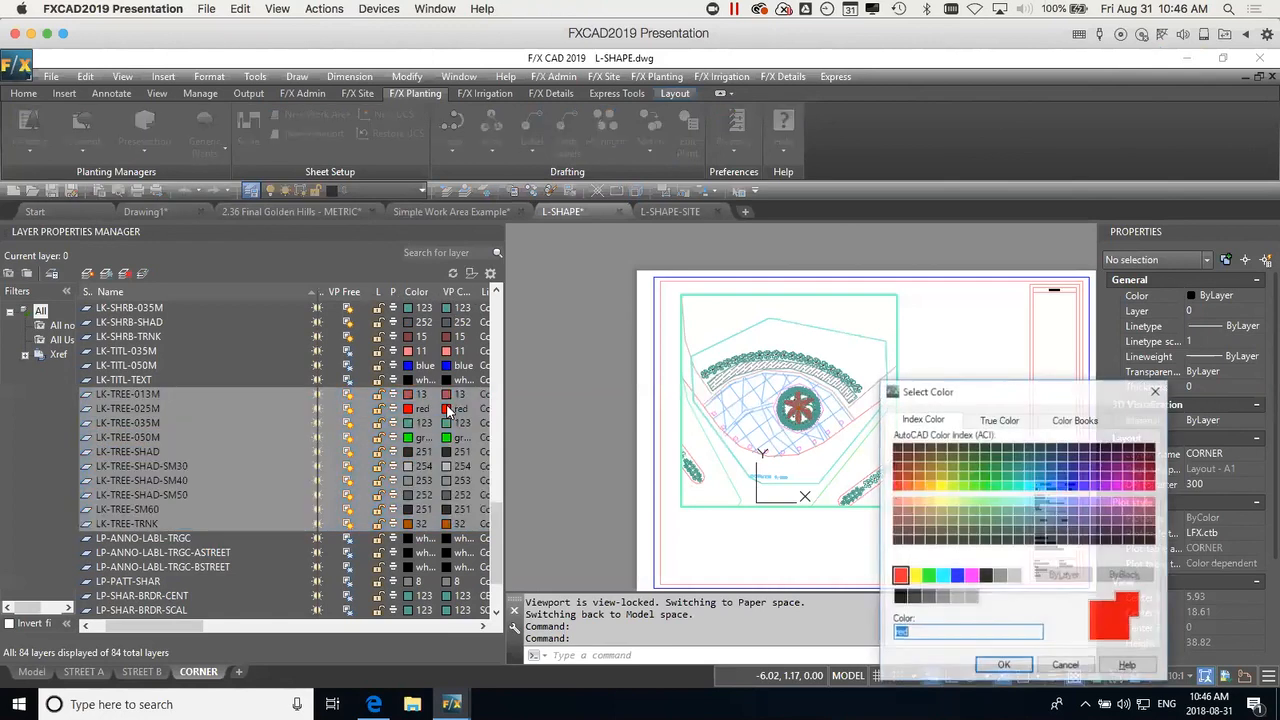
left_click(956, 598)
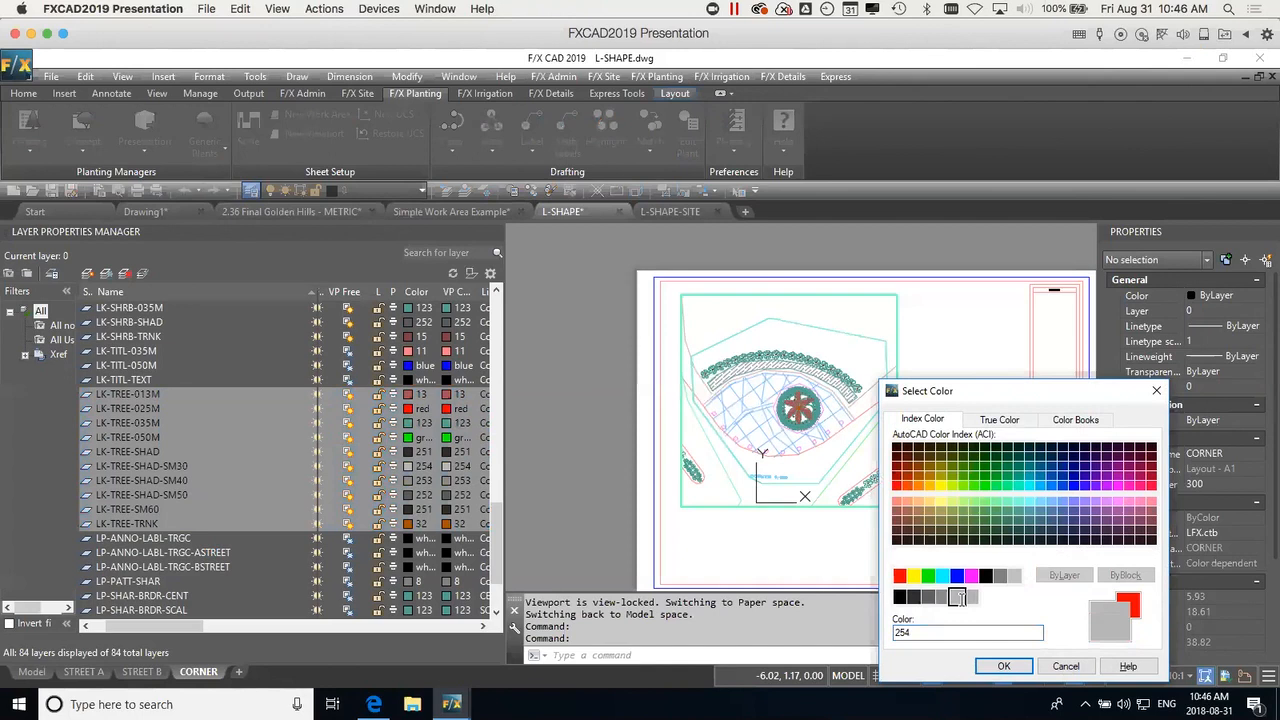
left_click(1003, 666)
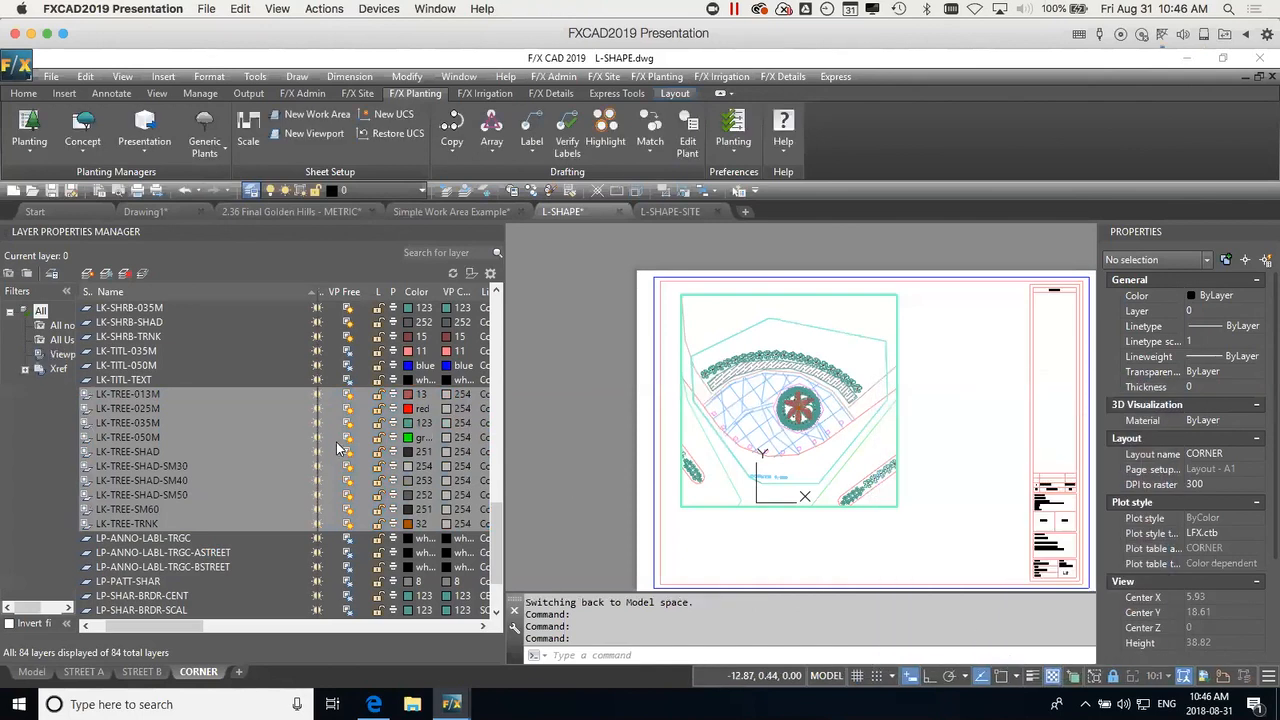
Override the viewport colour of LK-SHRB-035M, LK-SHRB-SHAD and LK-SHRB-TRNK with grey 254, keeping these layers thawed in the viewport.
scroll(226, 459, "up", 1)
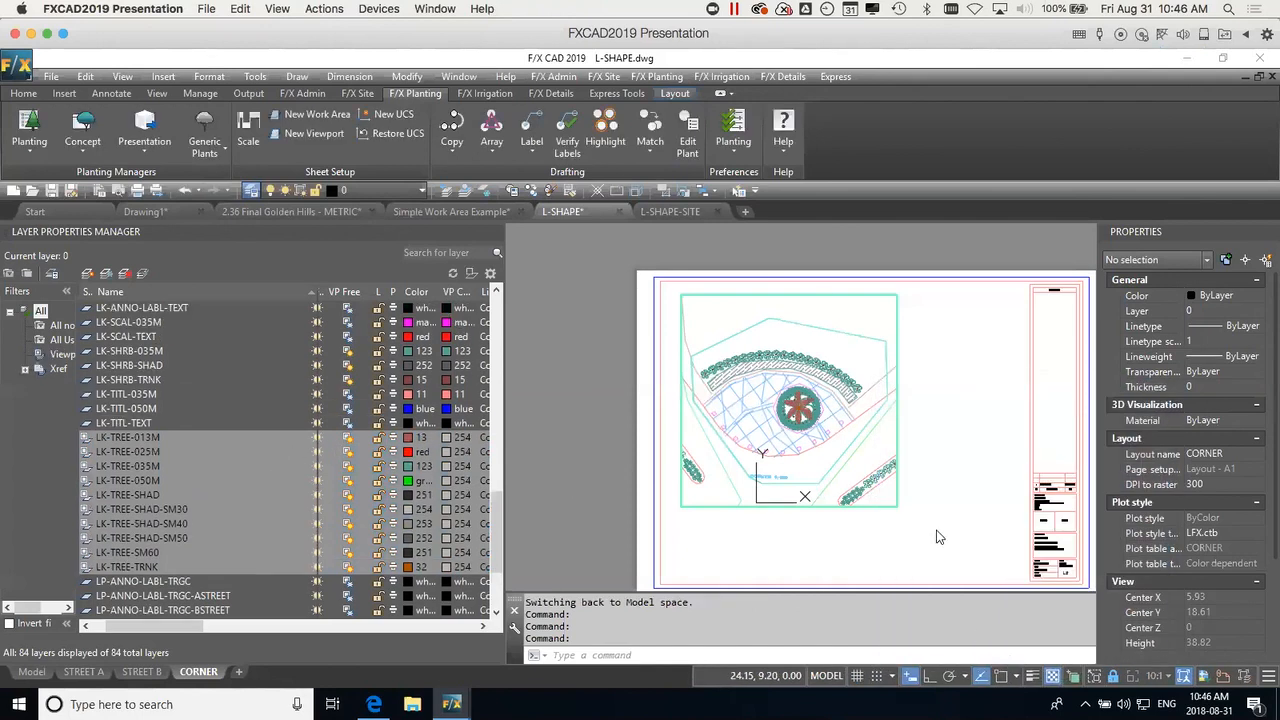
left_click(160, 352)
left_click(163, 380, "shift")
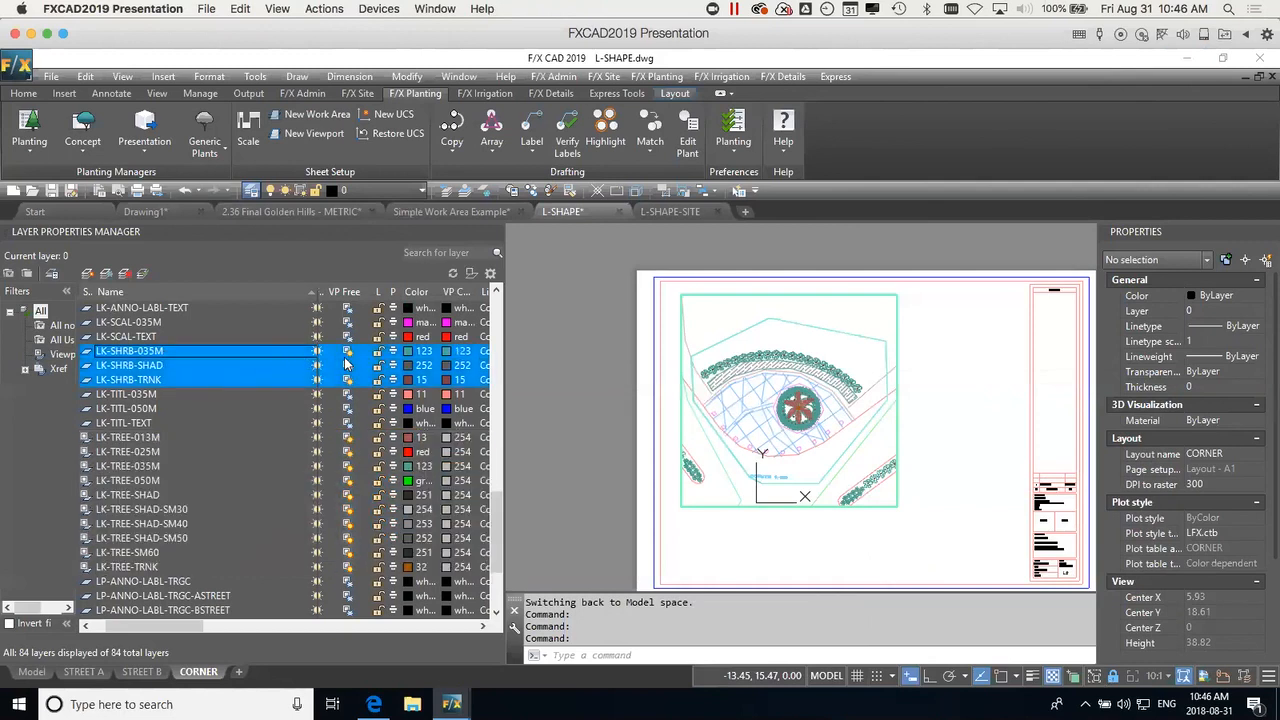
left_click(347, 353)
left_click(347, 354)
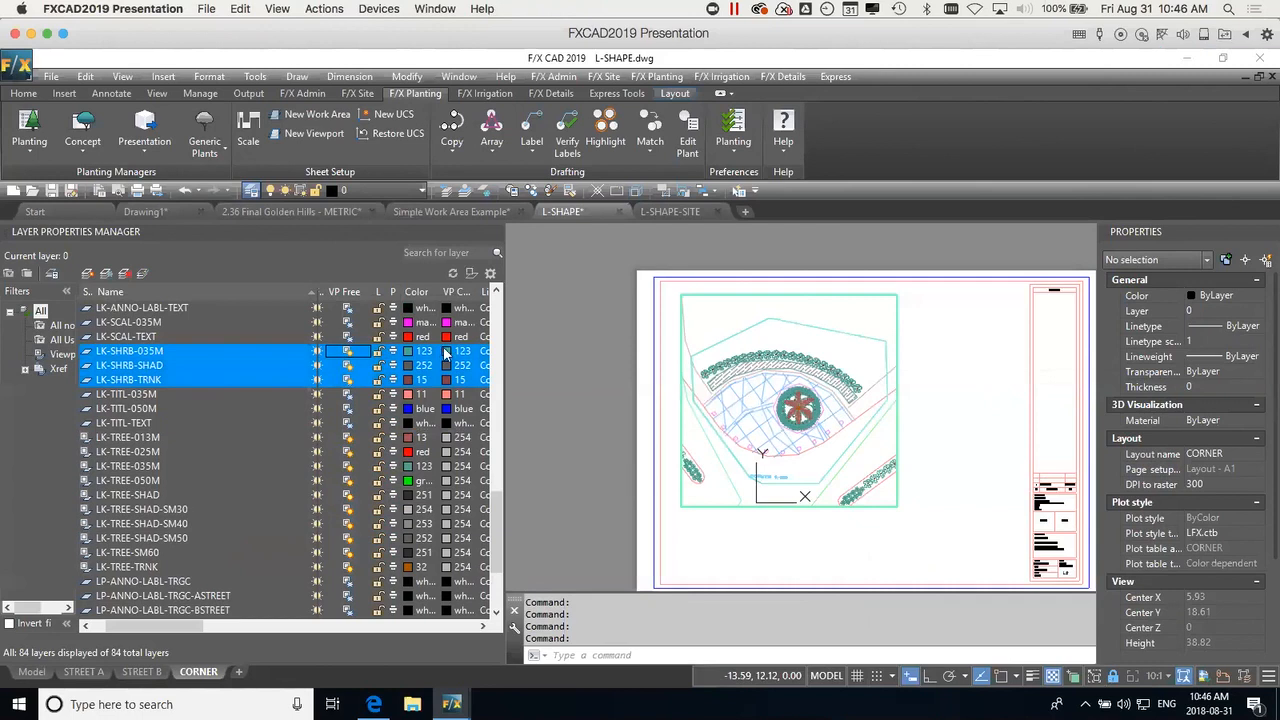
left_click(448, 353)
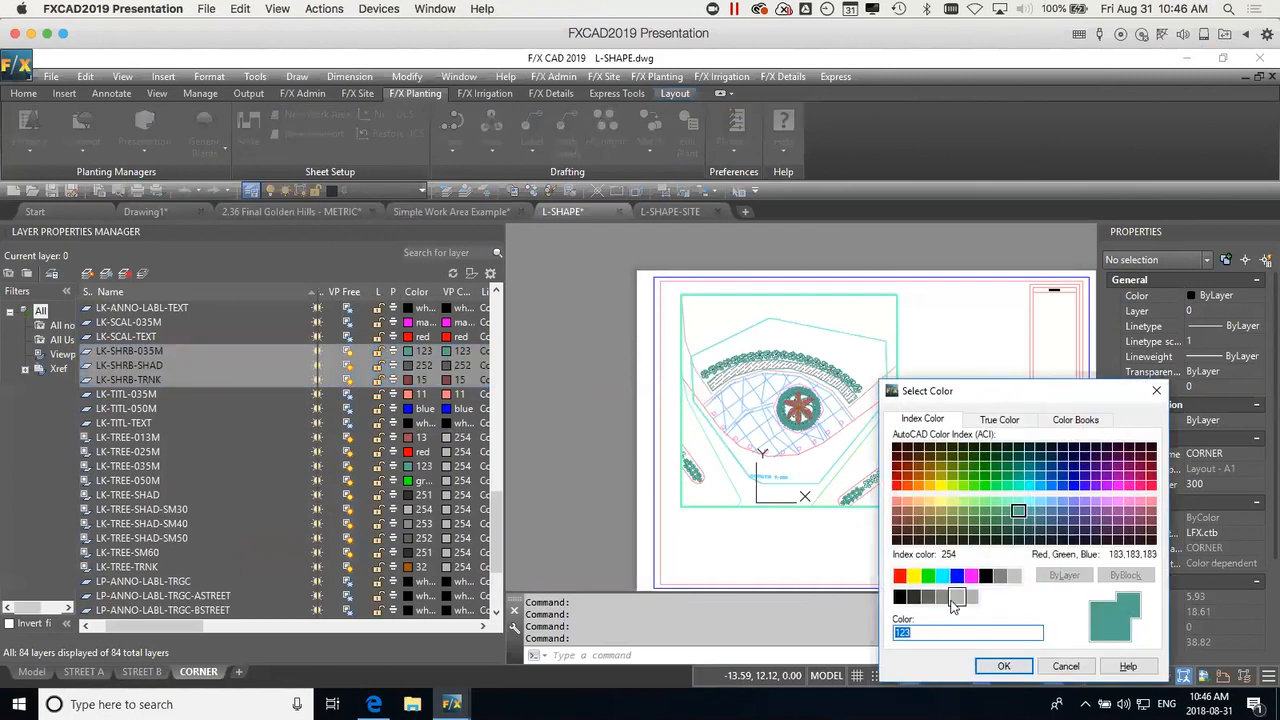
left_click(955, 598)
left_click(1004, 666)
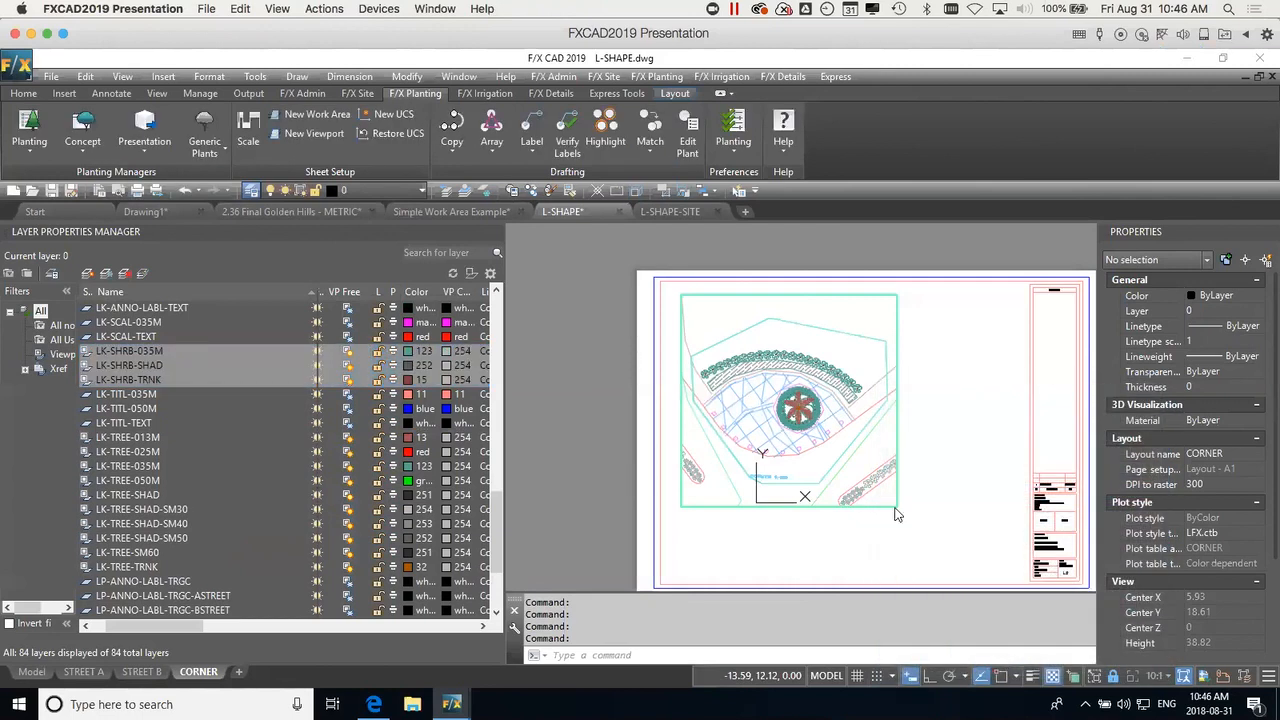
Return to paper space to view the CORNER sheet, and reactivate its rectangular viewport.
double_click(940, 478)
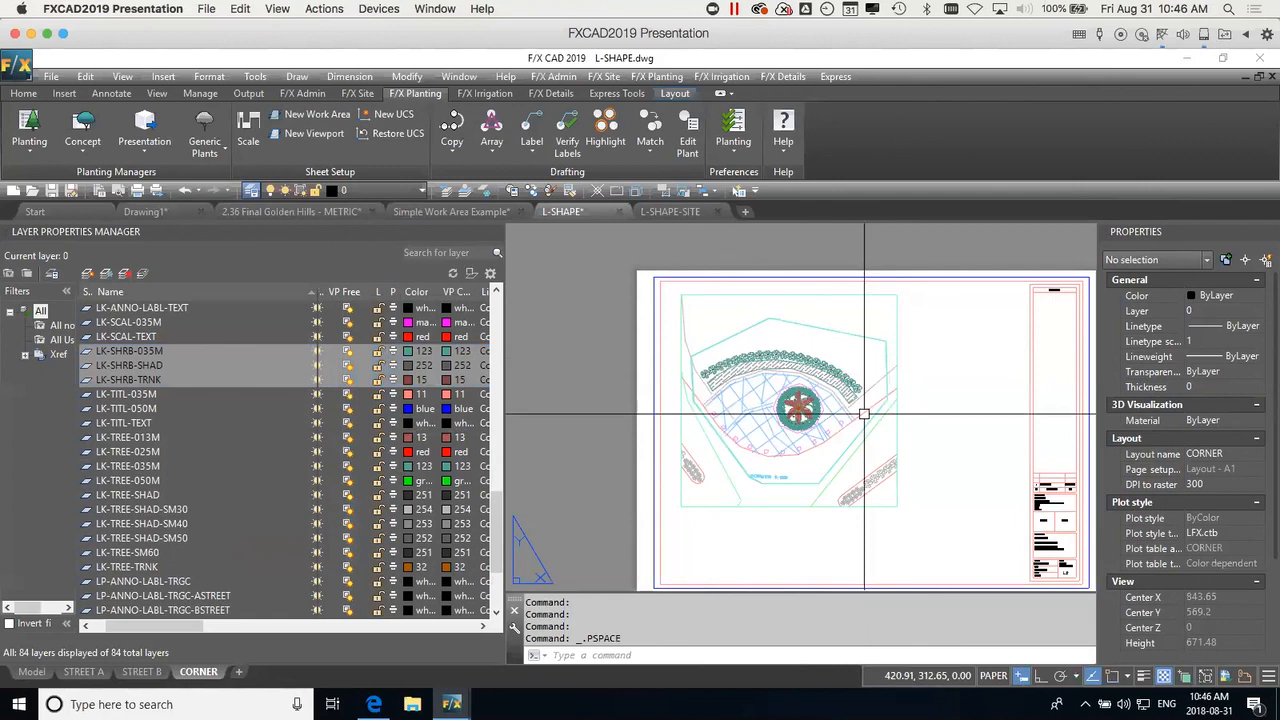
middle_click_drag(917, 477, 885, 482)
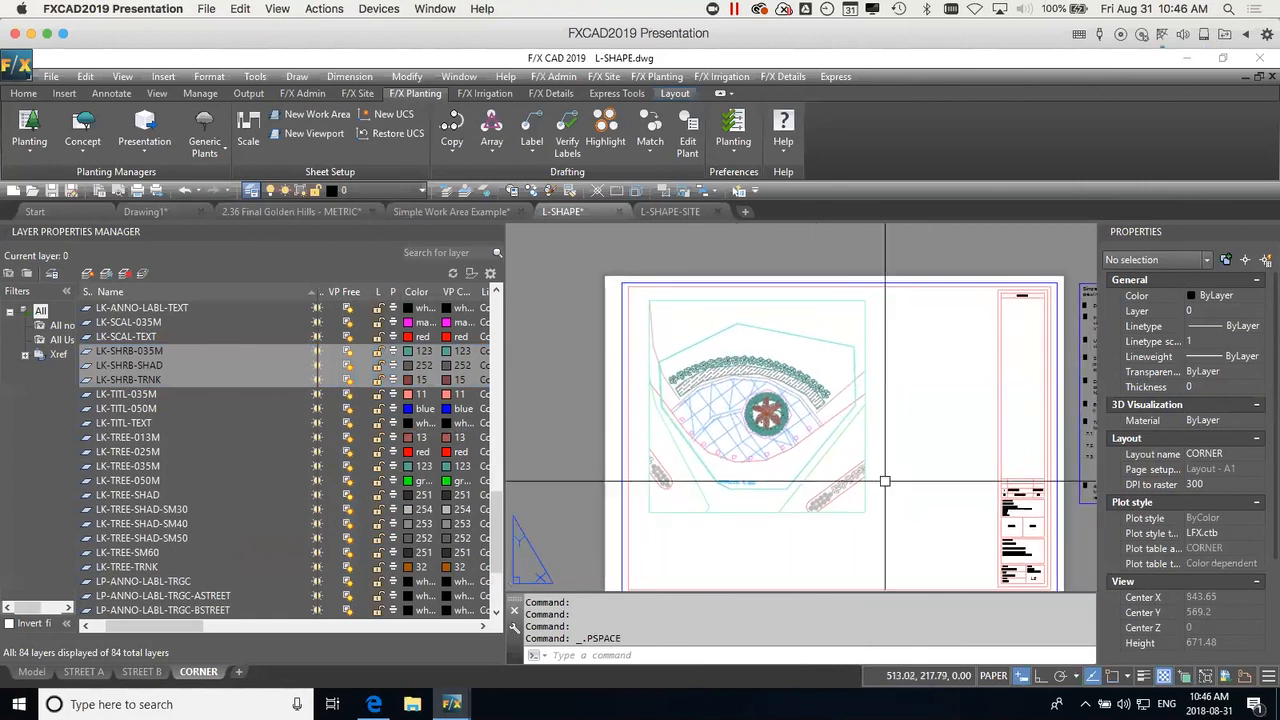
double_click(829, 343)
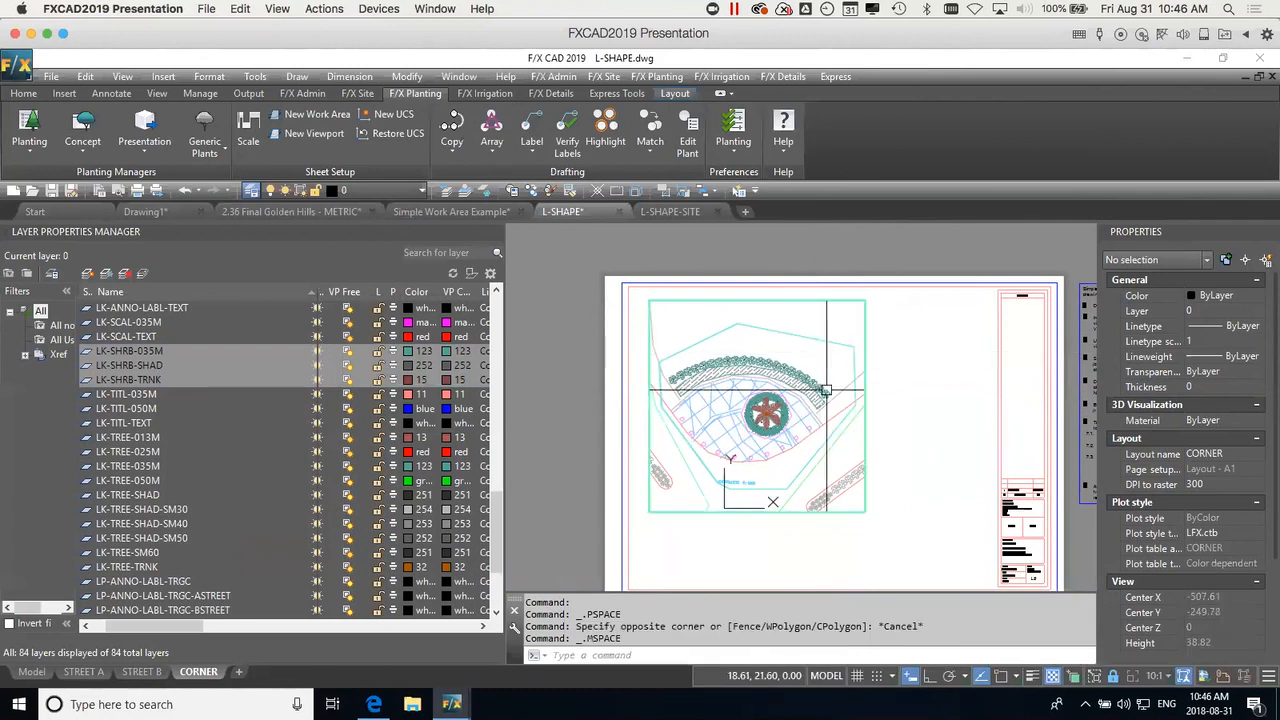
Activate the overlapping rectangular and polygonal viewports on the CORNER sheet in turn, and return to paper space.
double_click(896, 344)
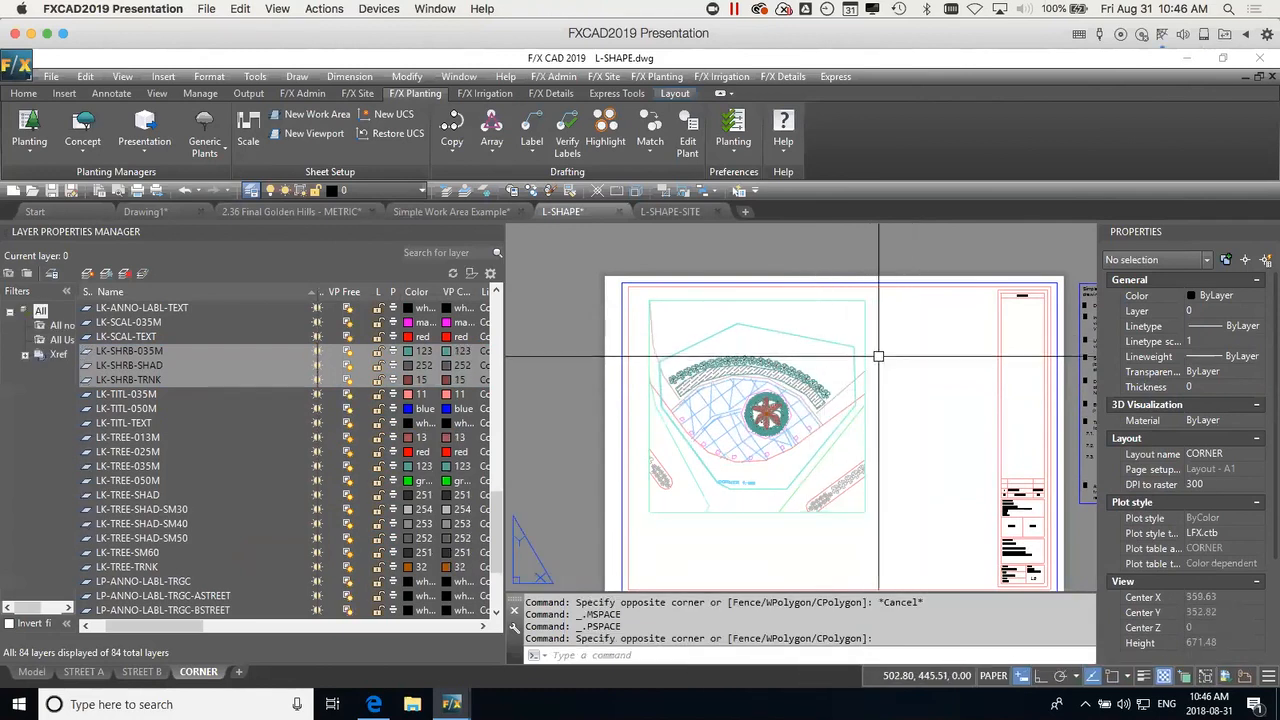
left_click(835, 344)
double_click(835, 365)
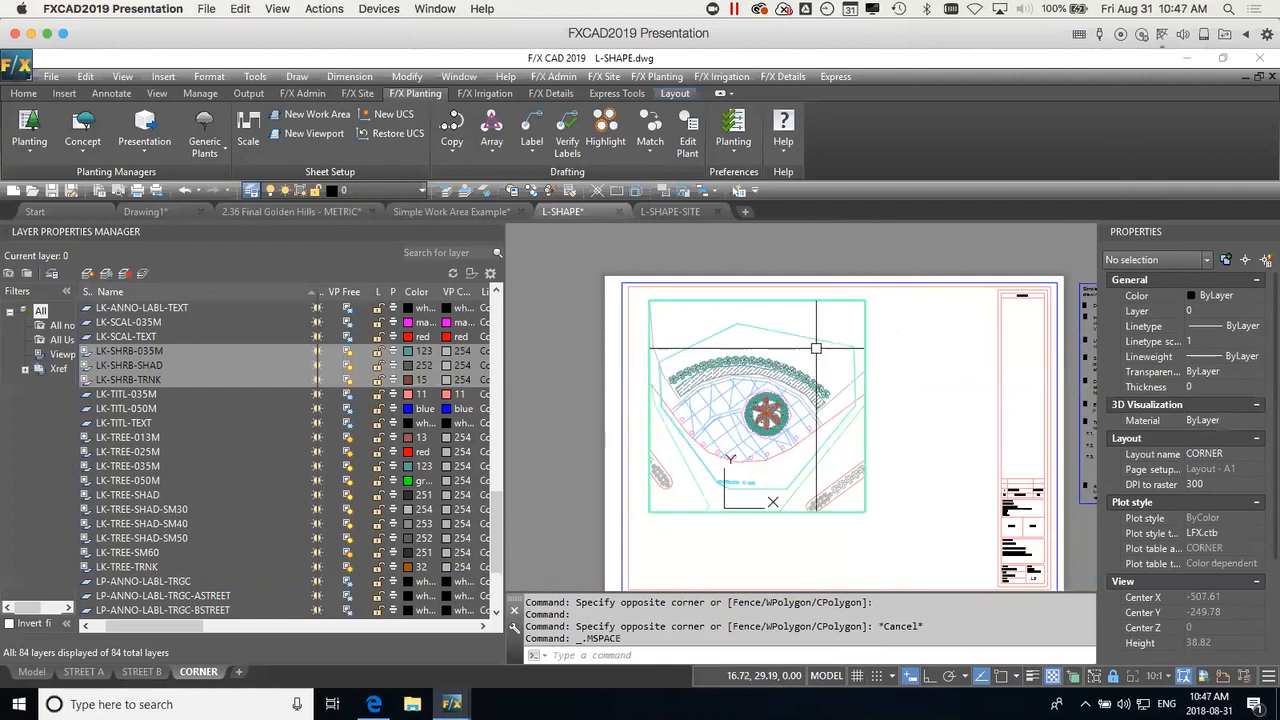
key("ctrl+r")
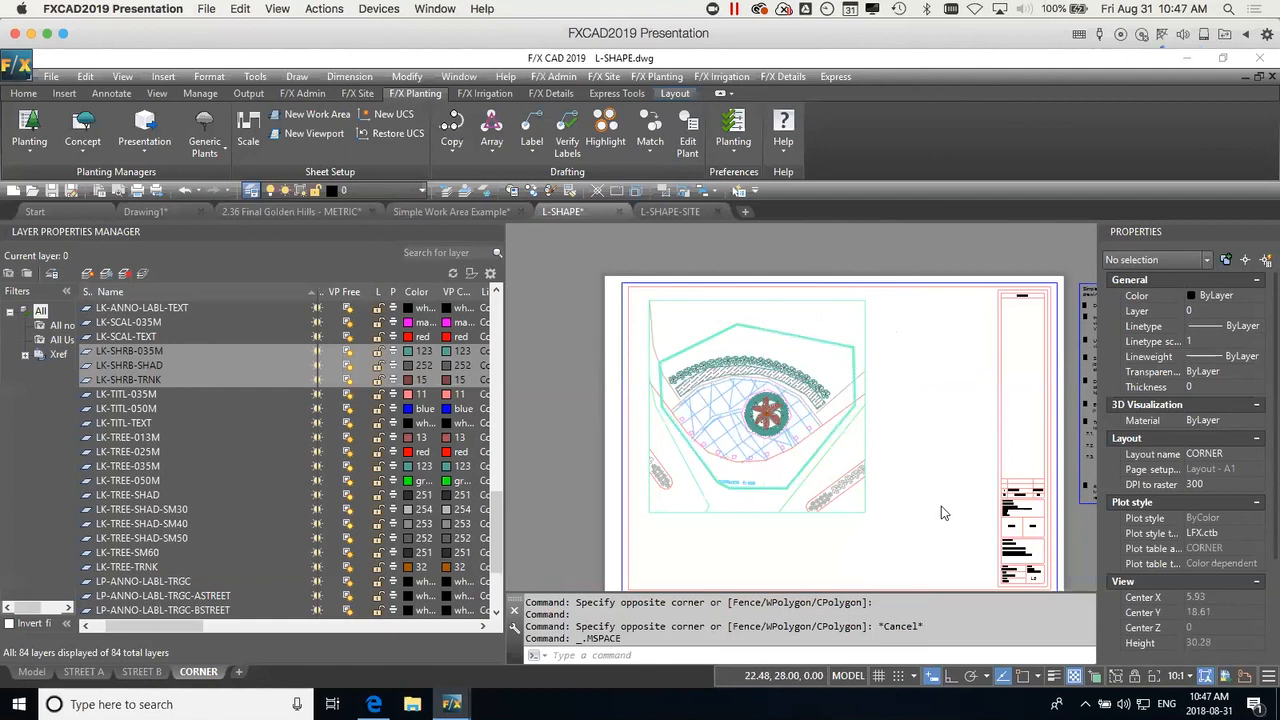
double_click(922, 376)
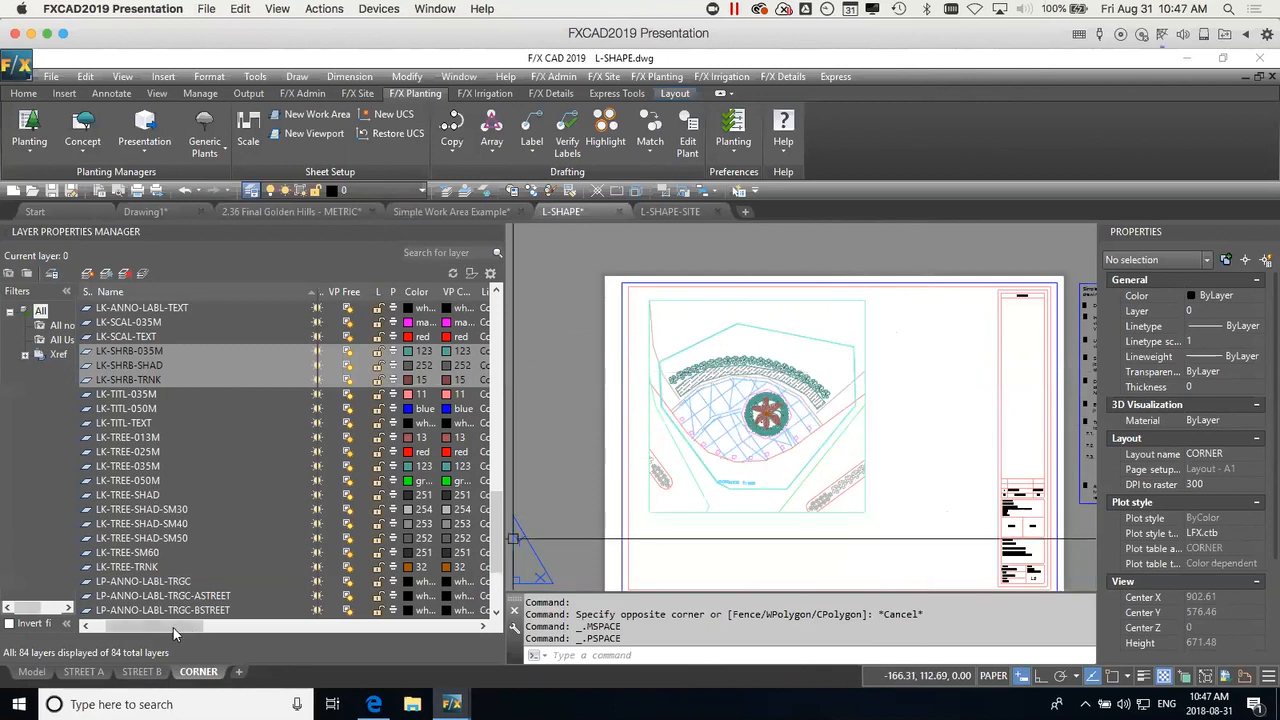
Close the layer manager, and restore the World UCS in model space around the corner plaza and both street plantings.
left_click(494, 232)
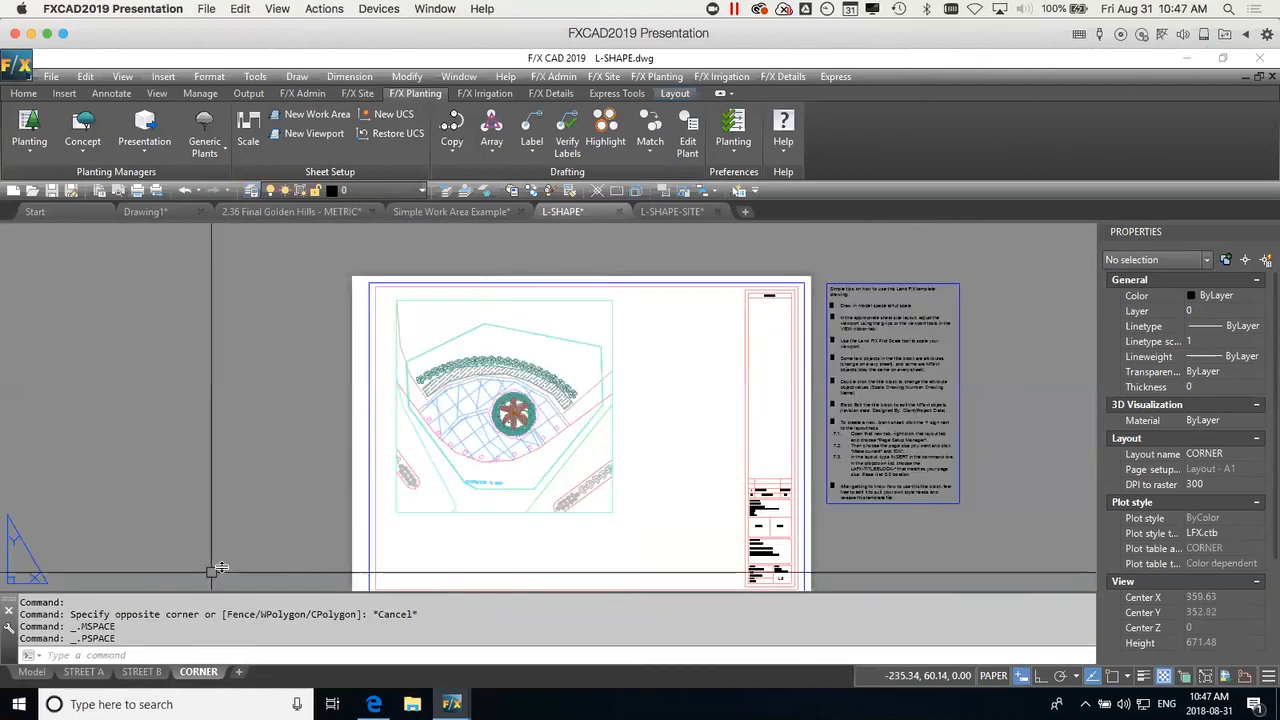
left_click(38, 673)
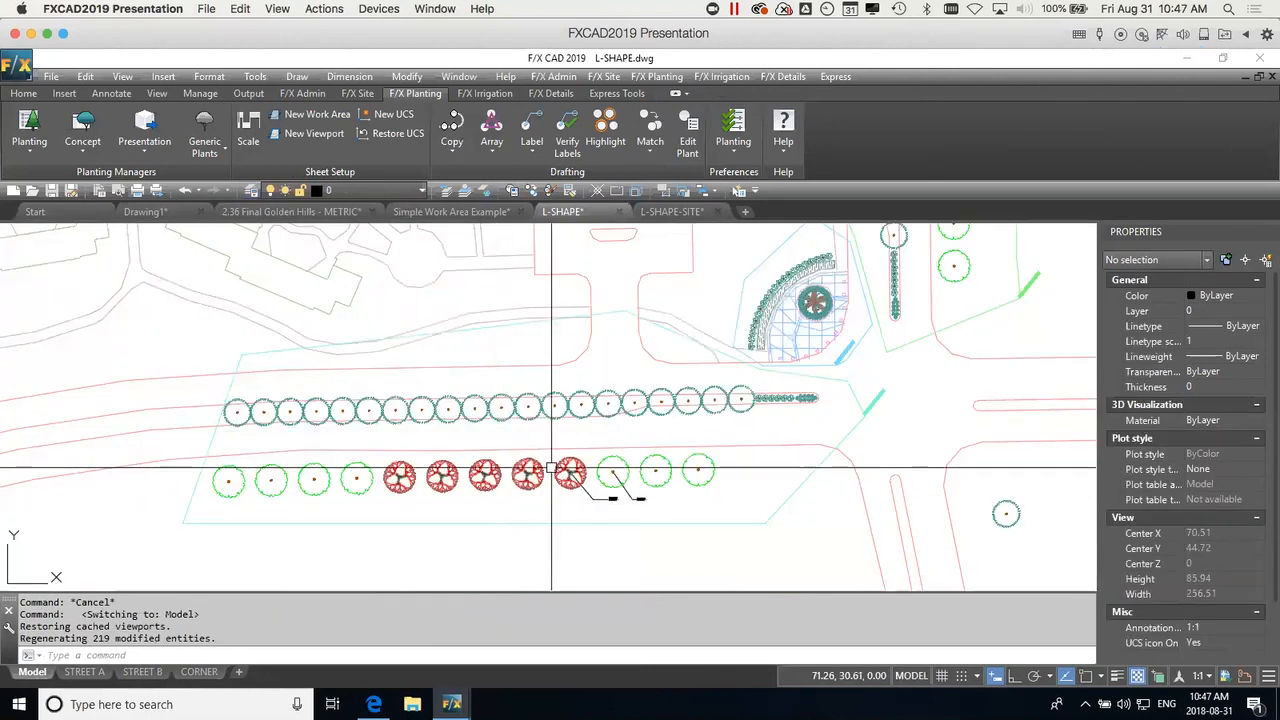
scroll(695, 440, "down", 3)
mouse_move(695, 422)
middle_mouse_down()
mouse_move(700, 433)
mouse_move(643, 469)
middle_mouse_up()
left_click(389, 133)
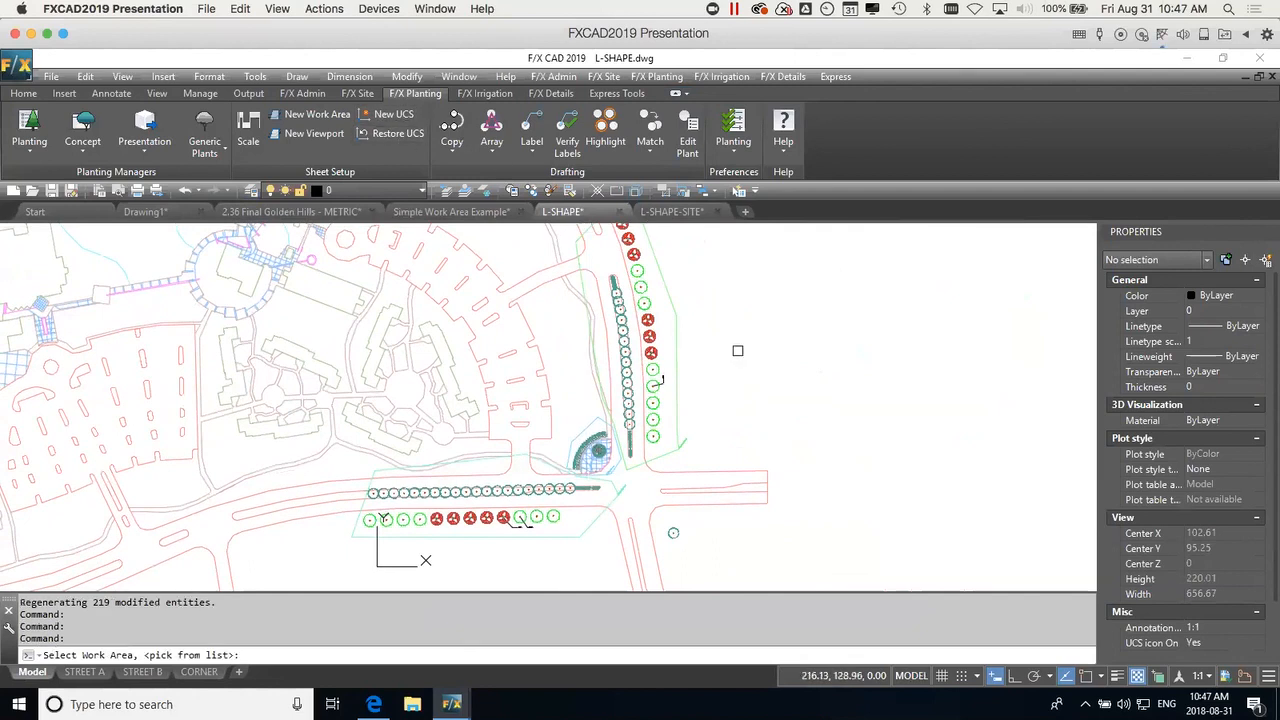
key("Return")
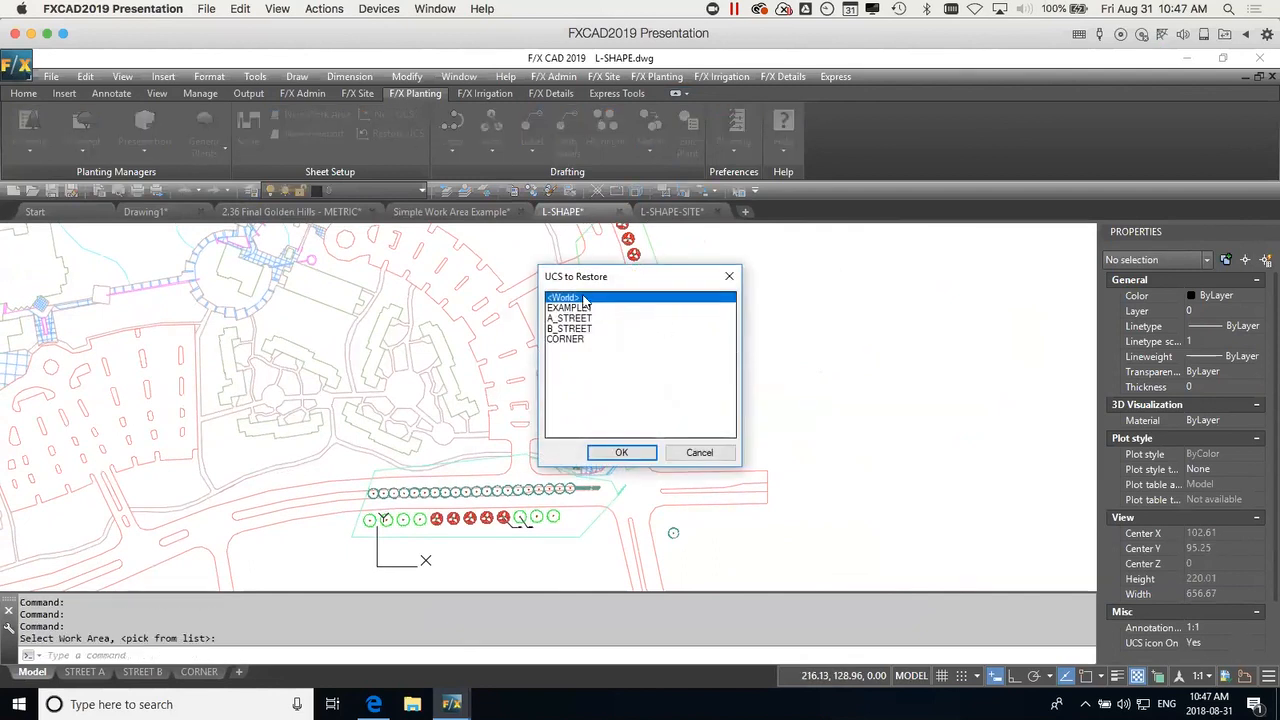
left_click(641, 457)
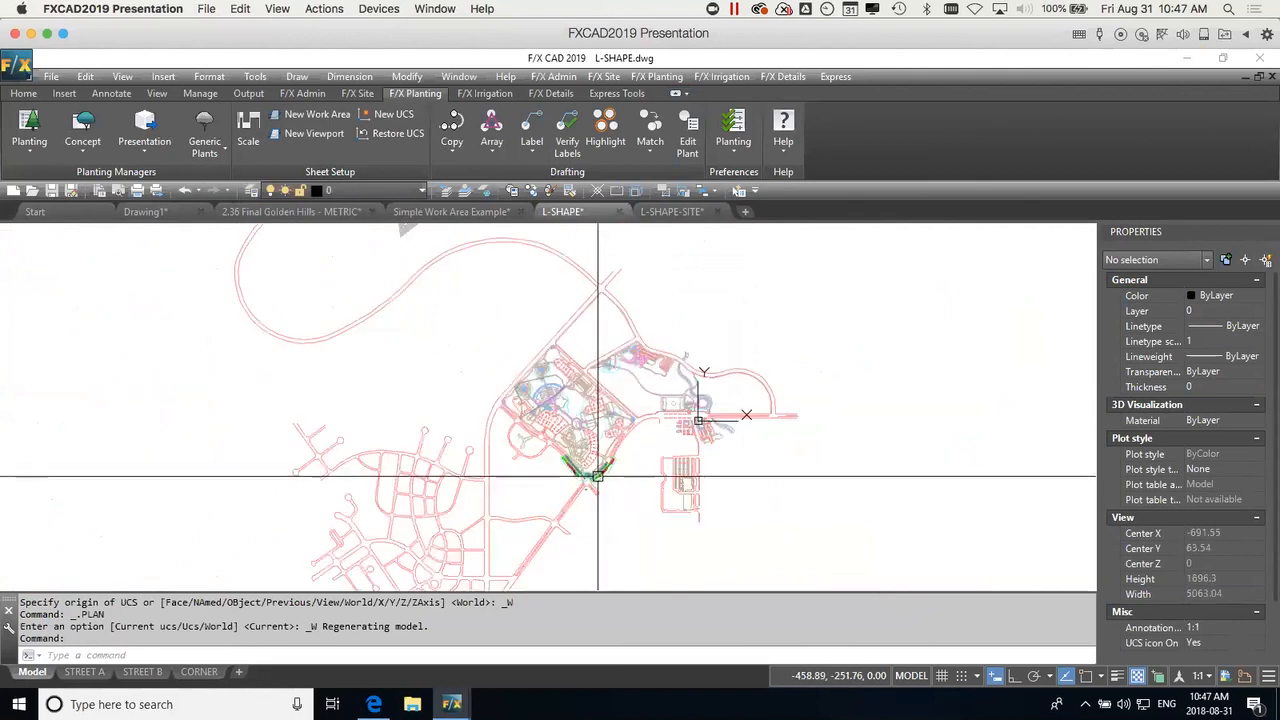
scroll(590, 482, "up", 10)
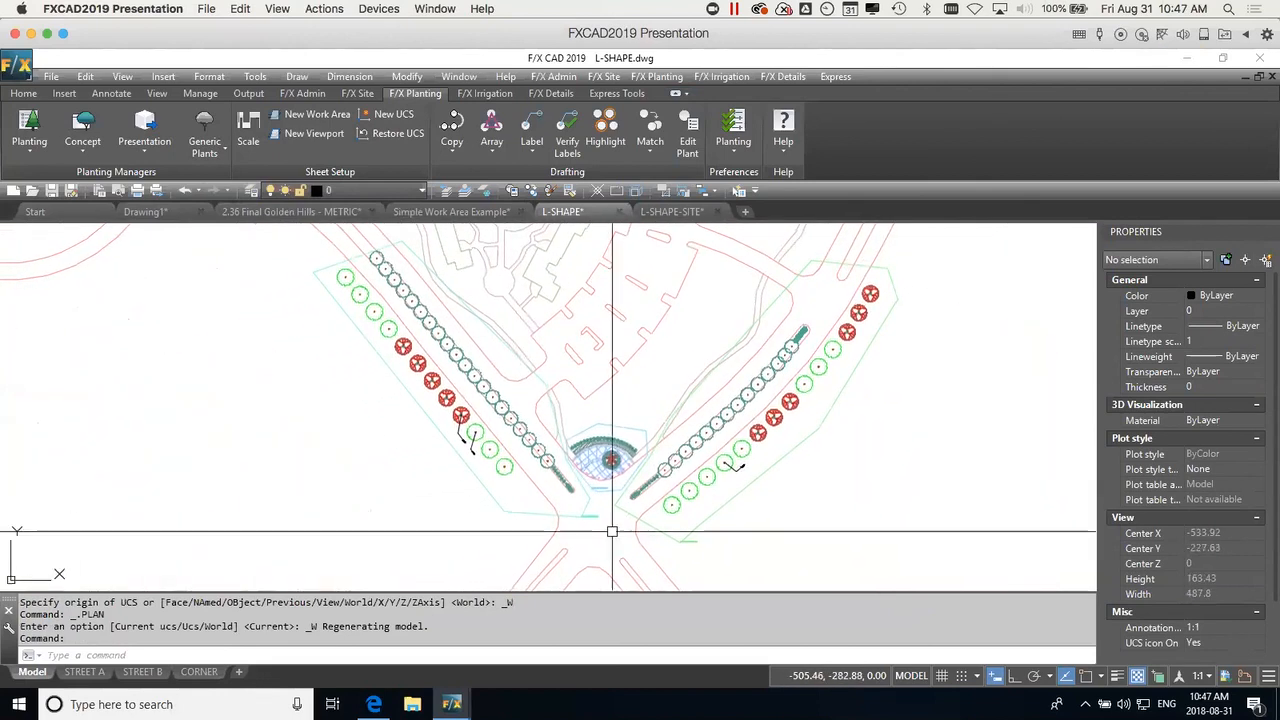
Switch to the L-SHAPE-SITE drawing to examine the corner plaza paving and furniture, and open the RefNote Manager.
left_click(684, 214)
scroll(619, 478, "up", 6)
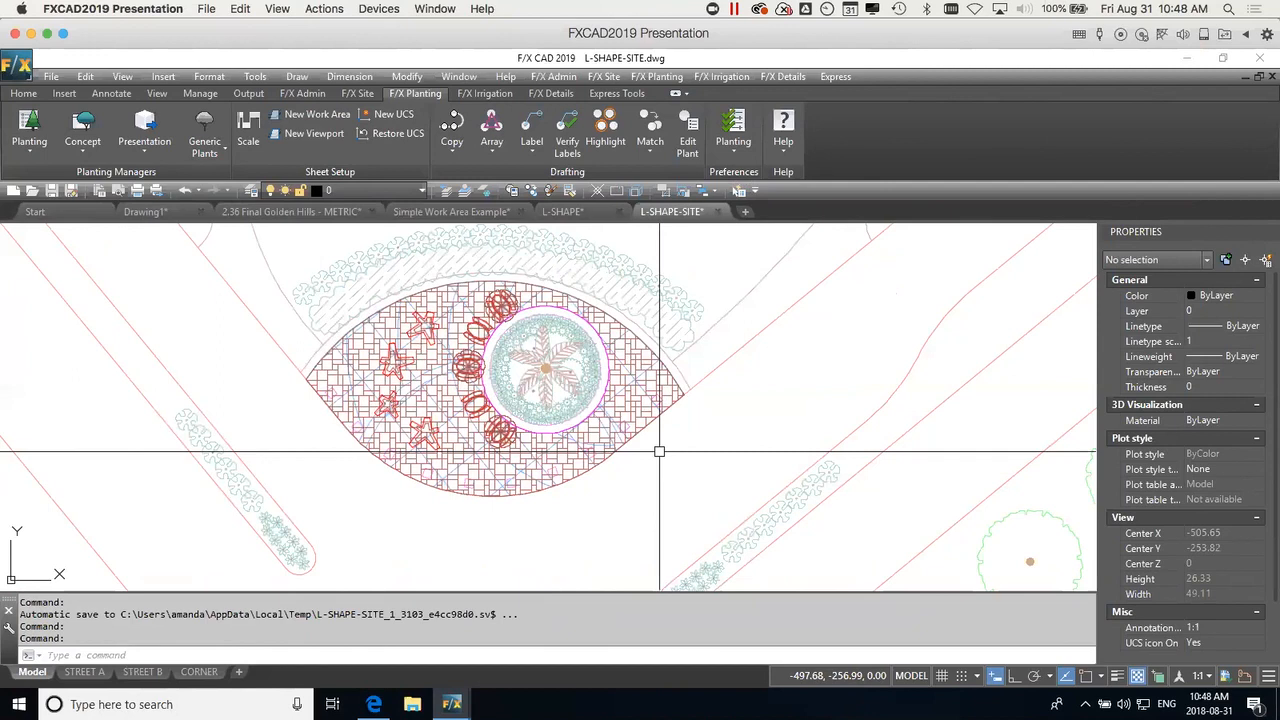
left_click(38, 122)
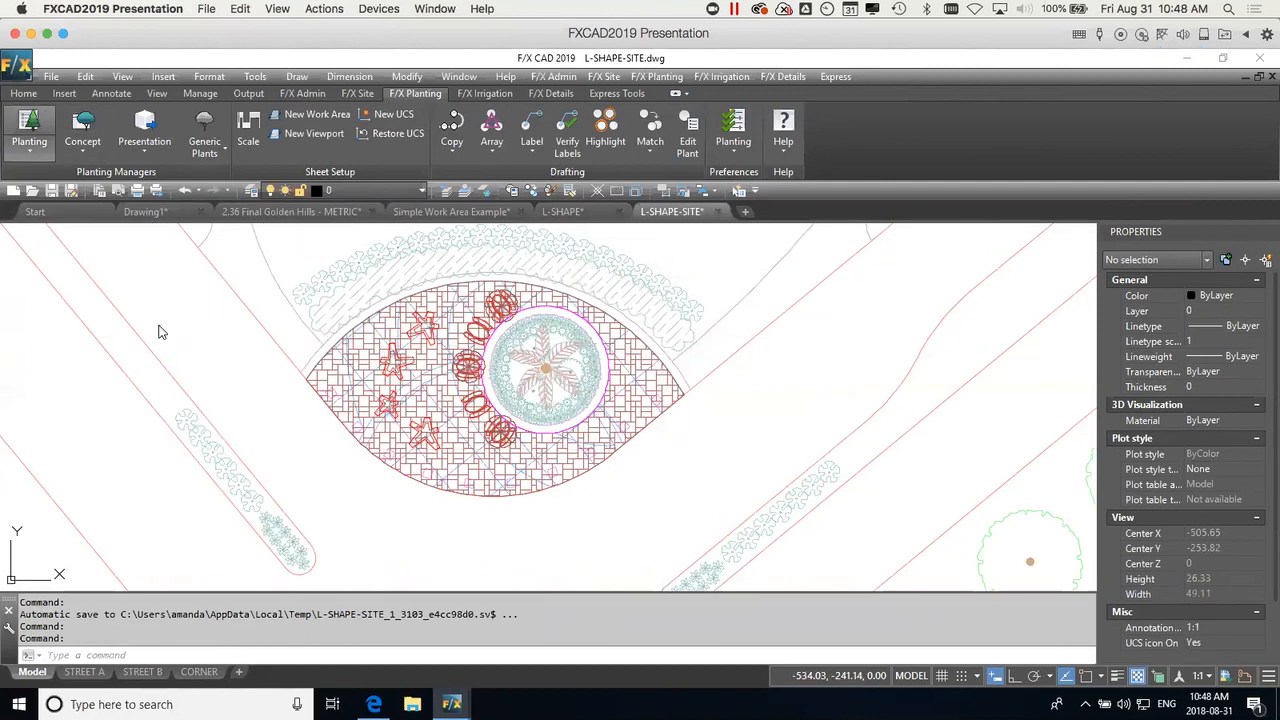
left_click(822, 139)
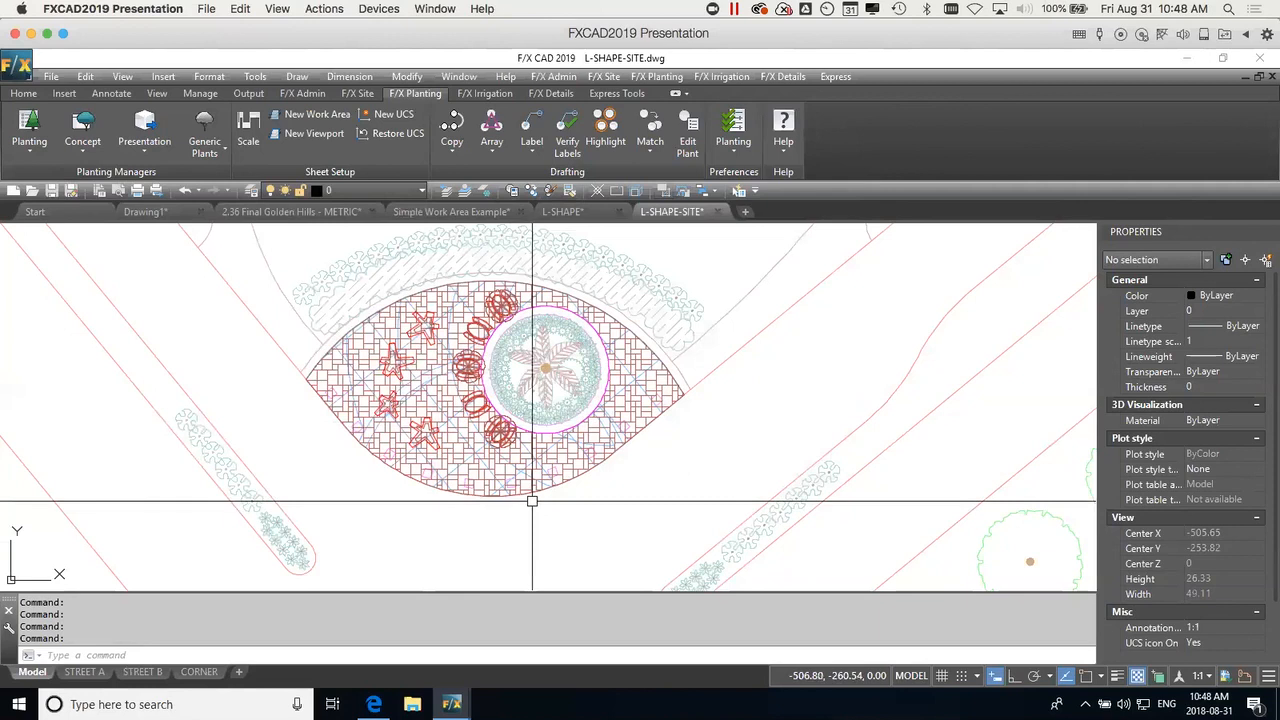
left_click(358, 94)
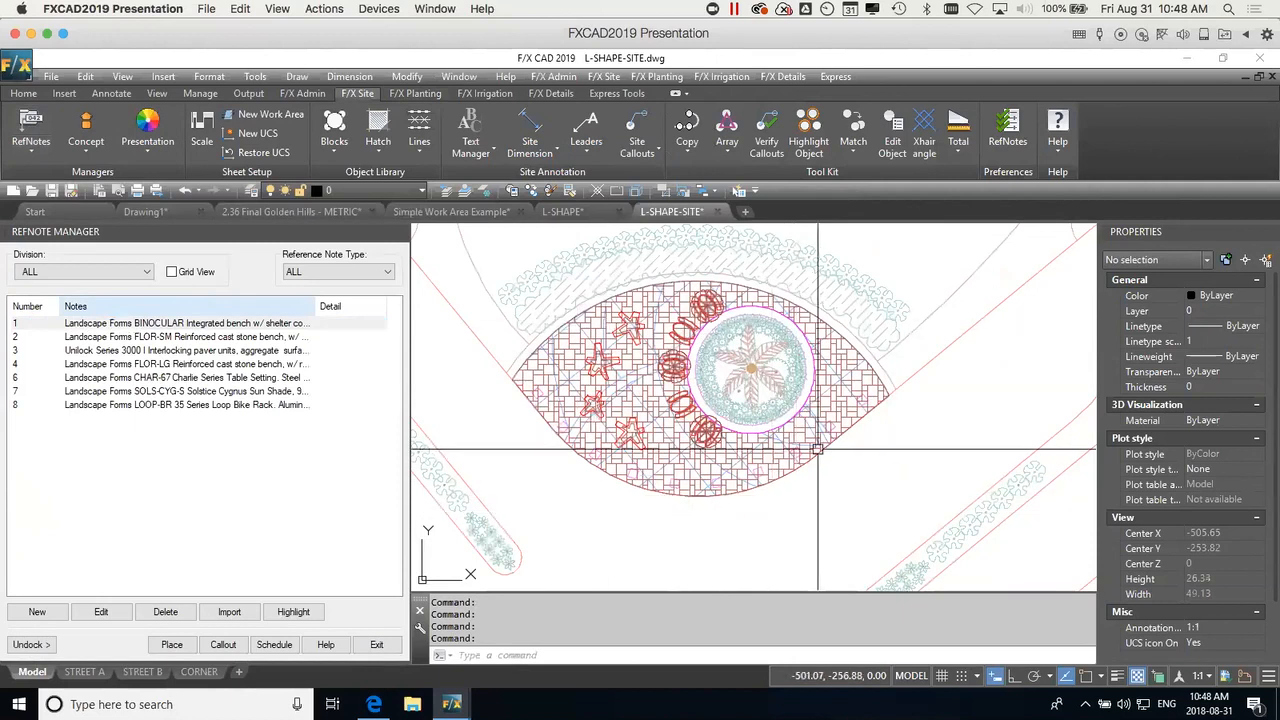
scroll(838, 488, "down", 8)
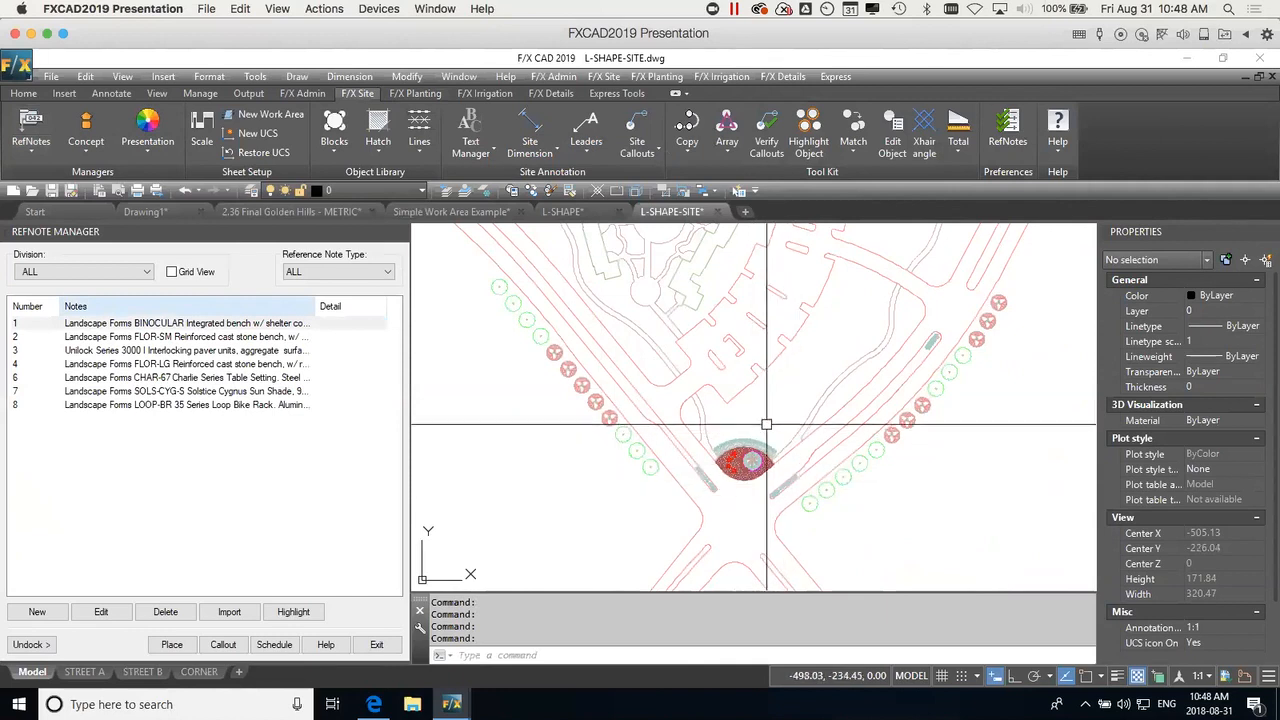
Compare the L-SHAPE and L-SHAPE-SITE drawings, and check the layer of the work area boundary northeast of the plaza in L-SHAPE.
left_click(562, 211)
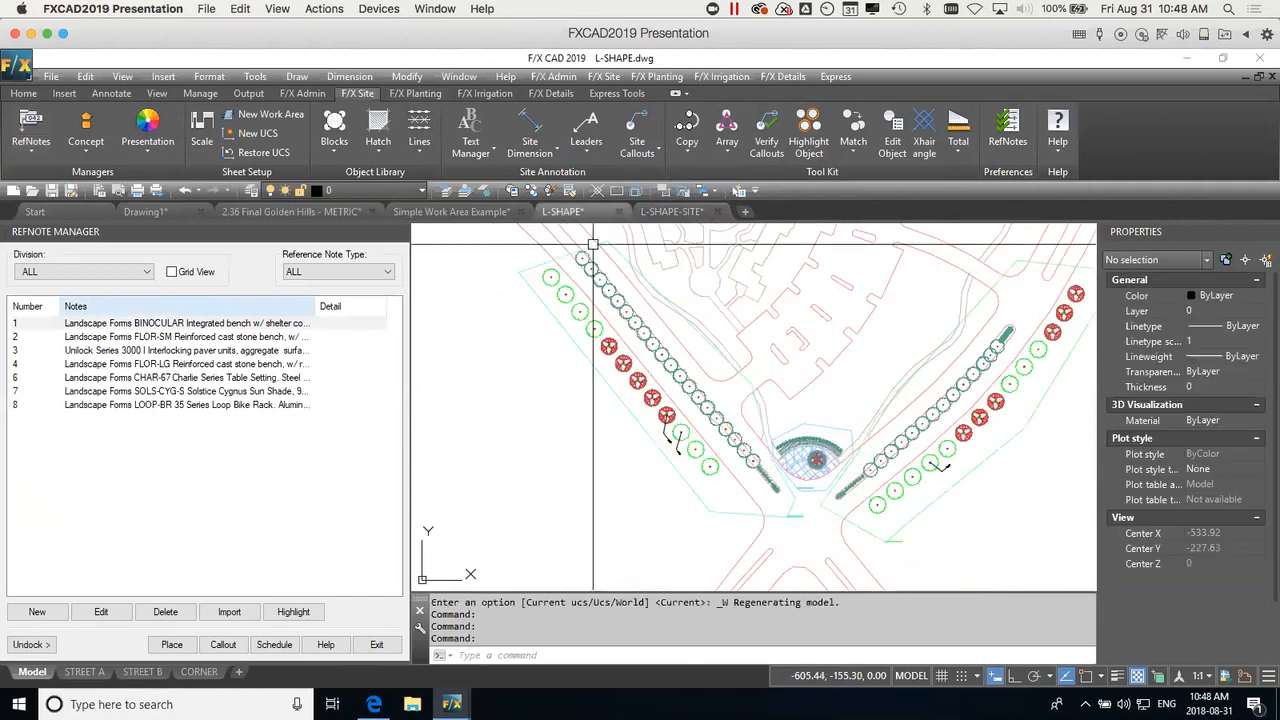
middle_click_drag(986, 450, 778, 430)
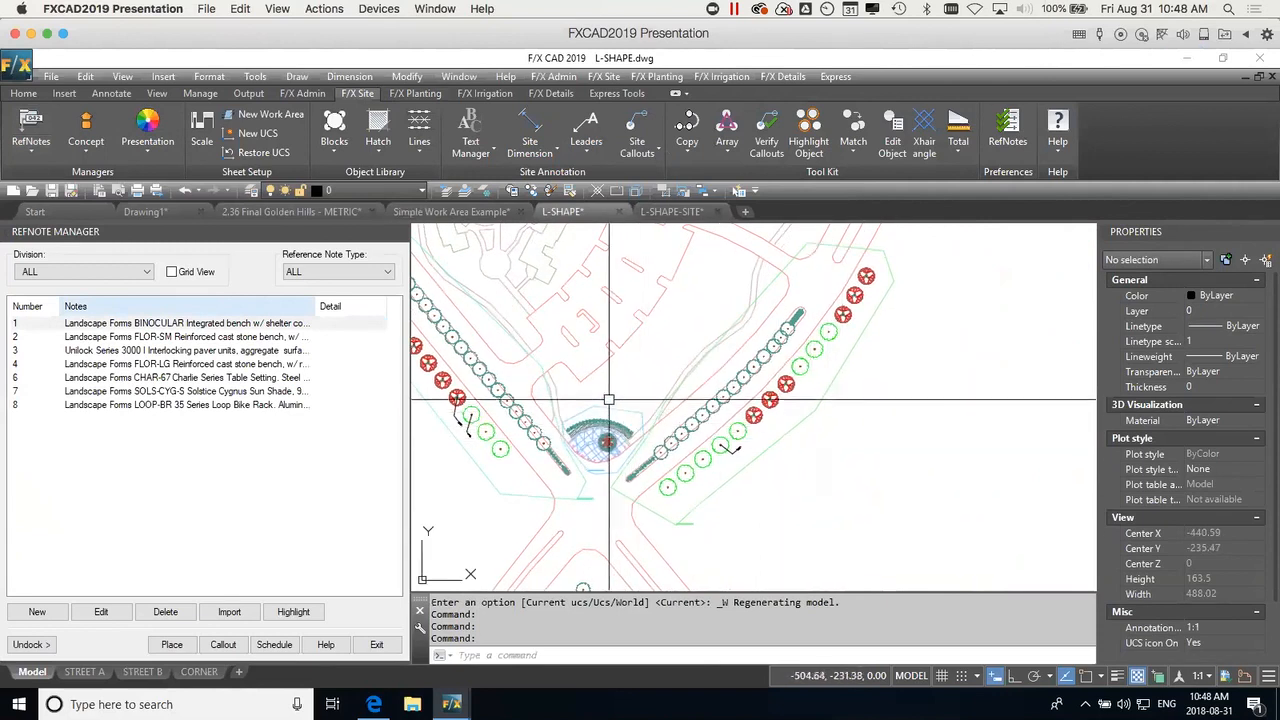
left_click(690, 214)
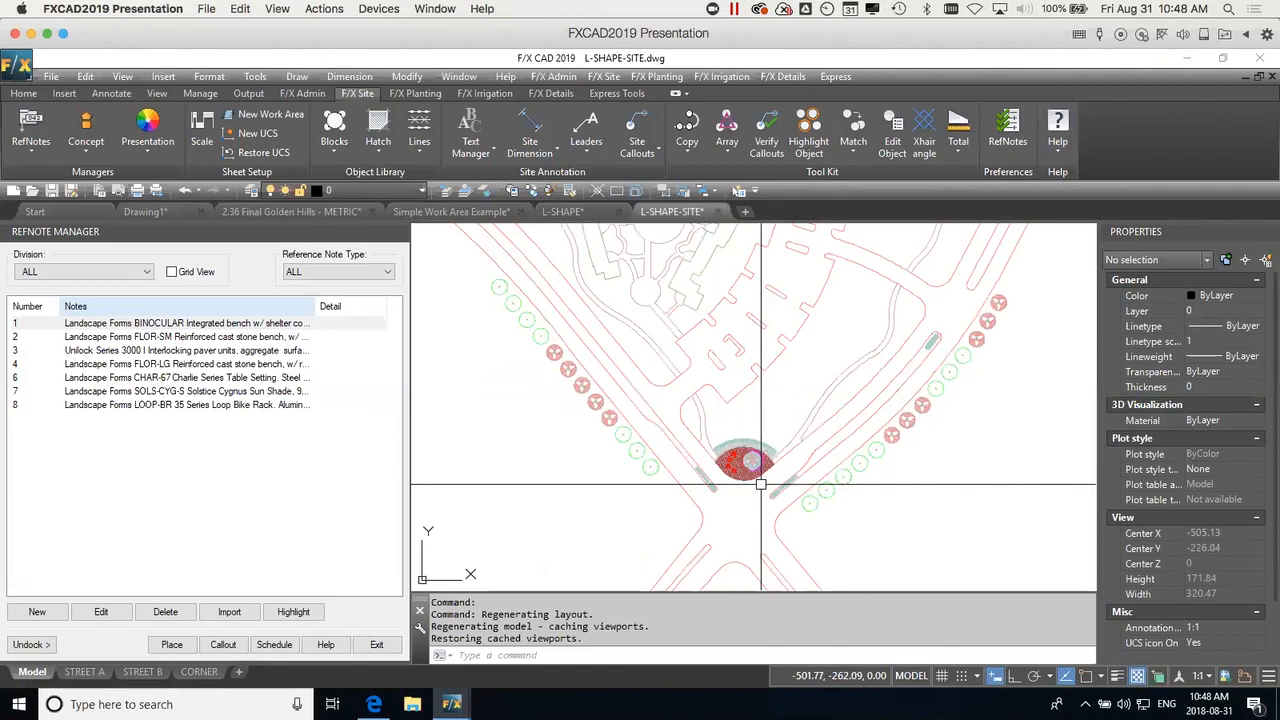
left_click(565, 212)
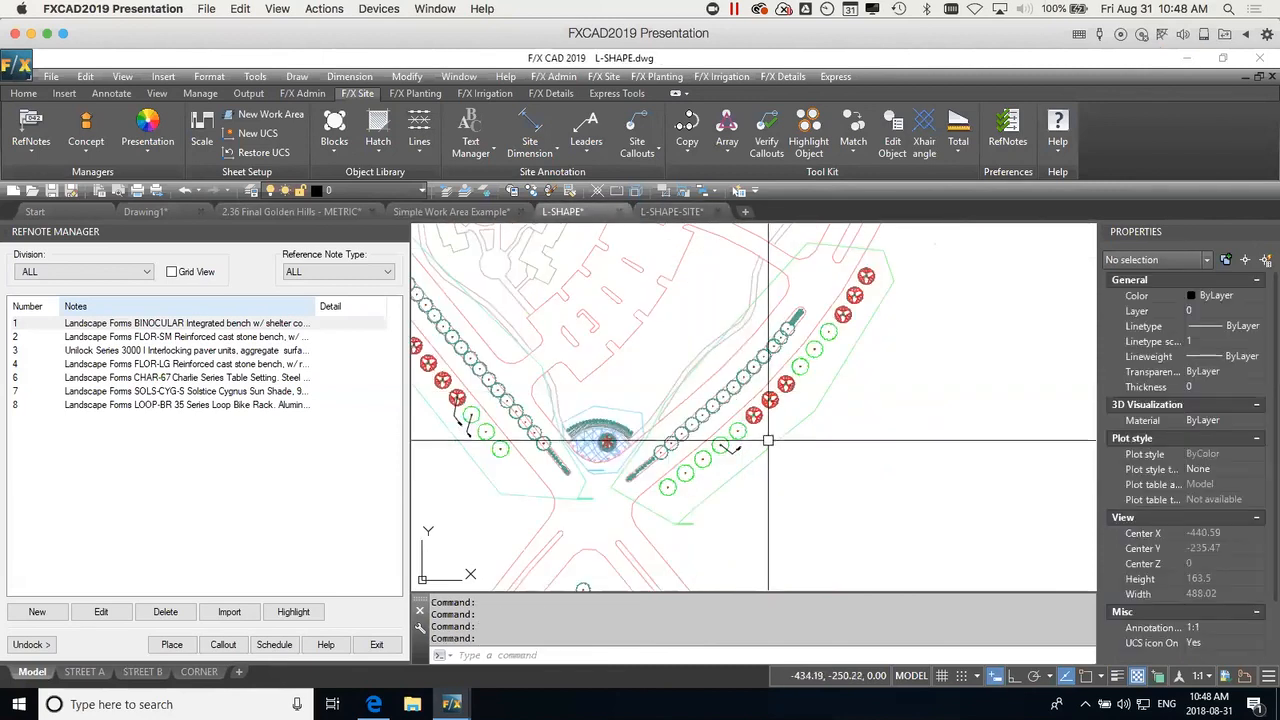
left_click(766, 446)
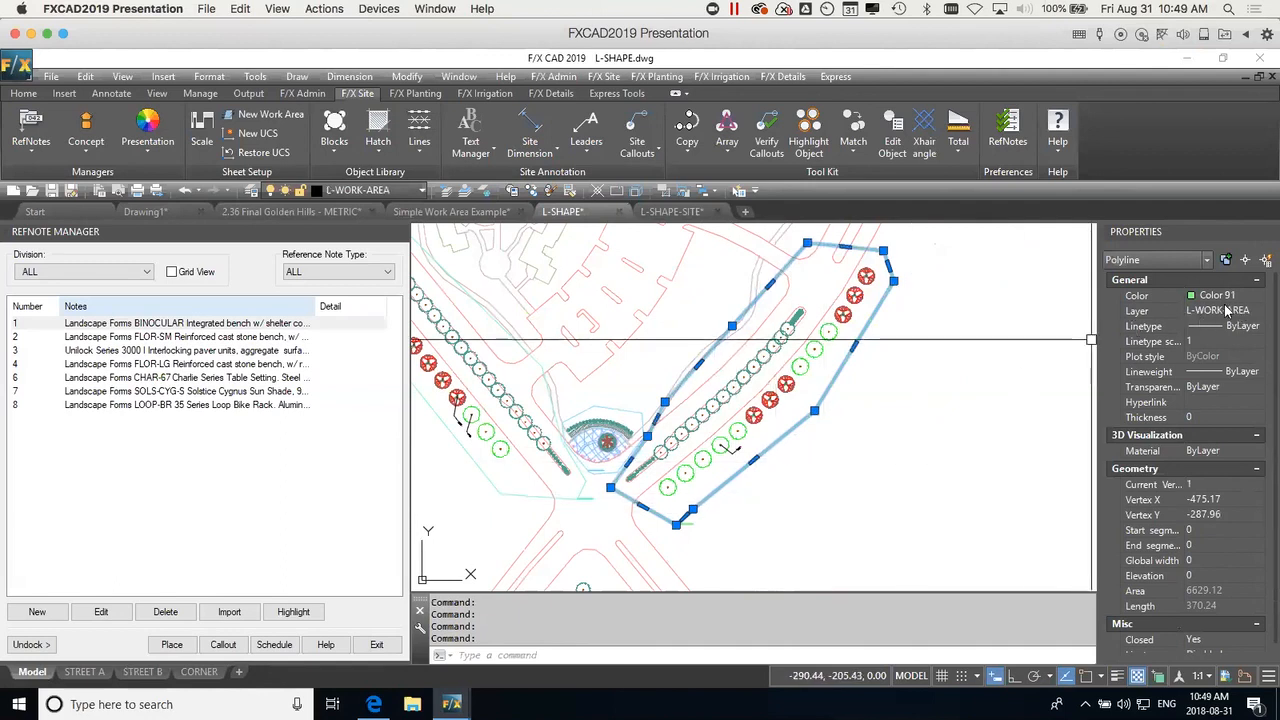
key("Escape")
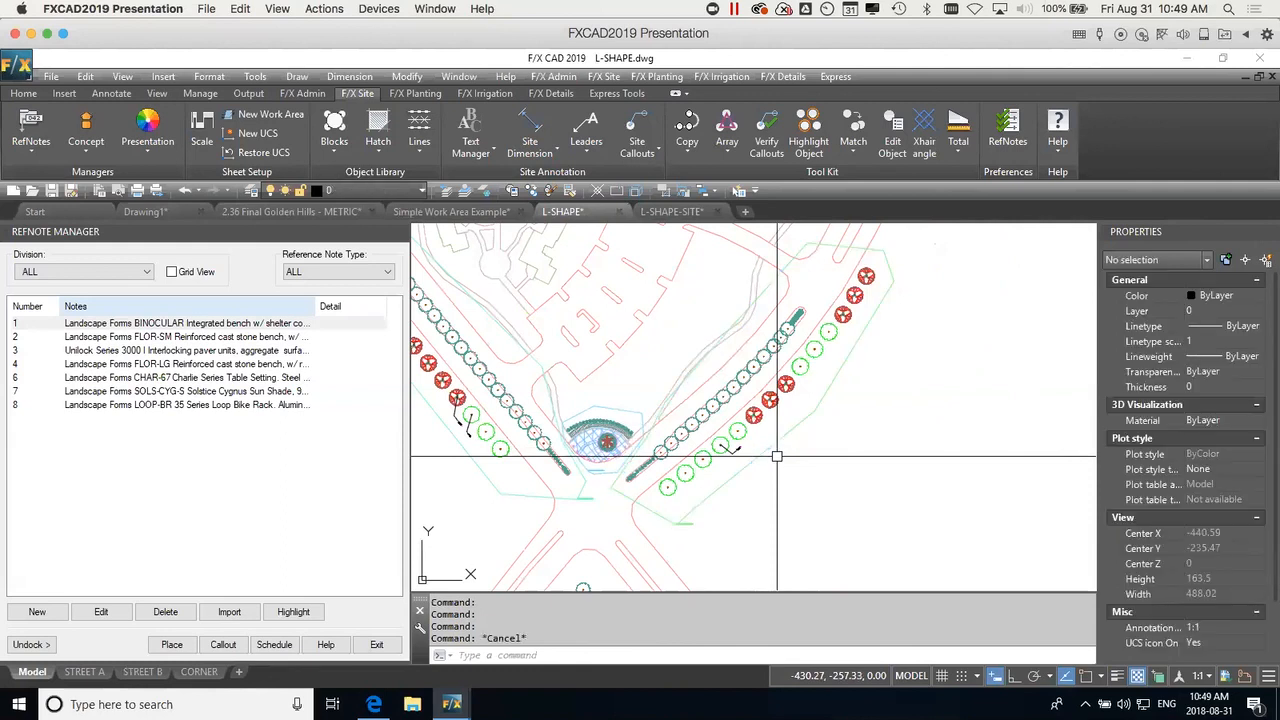
middle_click_drag(763, 513, 771, 497)
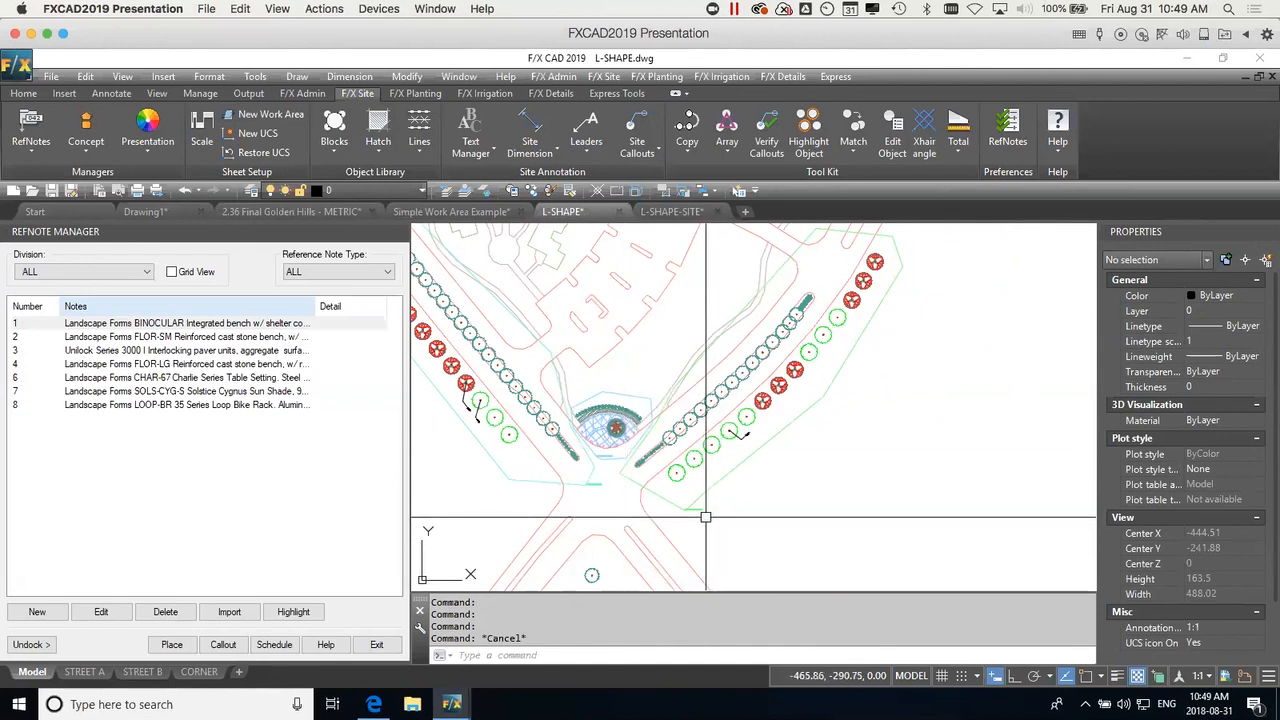
Write the three work area boundaries and their titles to L-SHAPE-WORK-AREAS.dwg with WBLOCK, overwriting that file and deleting the objects from the drawing.
left_click(570, 475)
scroll(593, 446, "up", 3)
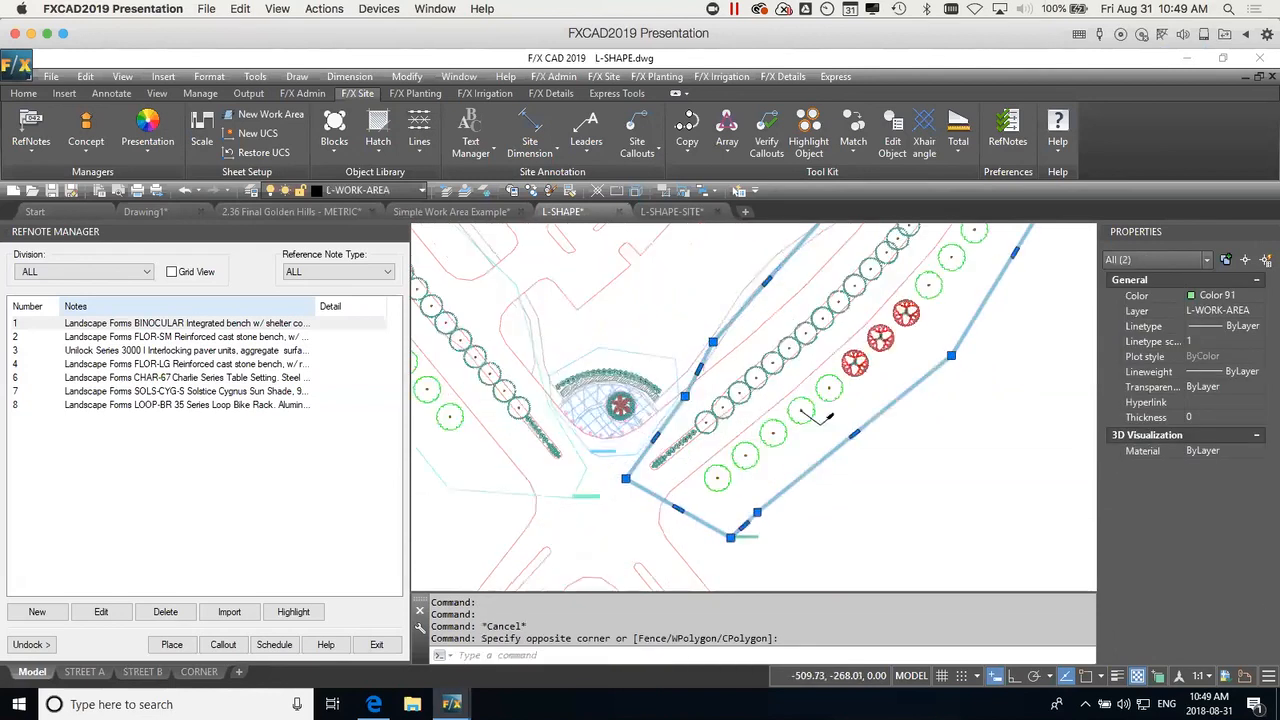
left_click(591, 448)
left_click(574, 528)
left_click(559, 506)
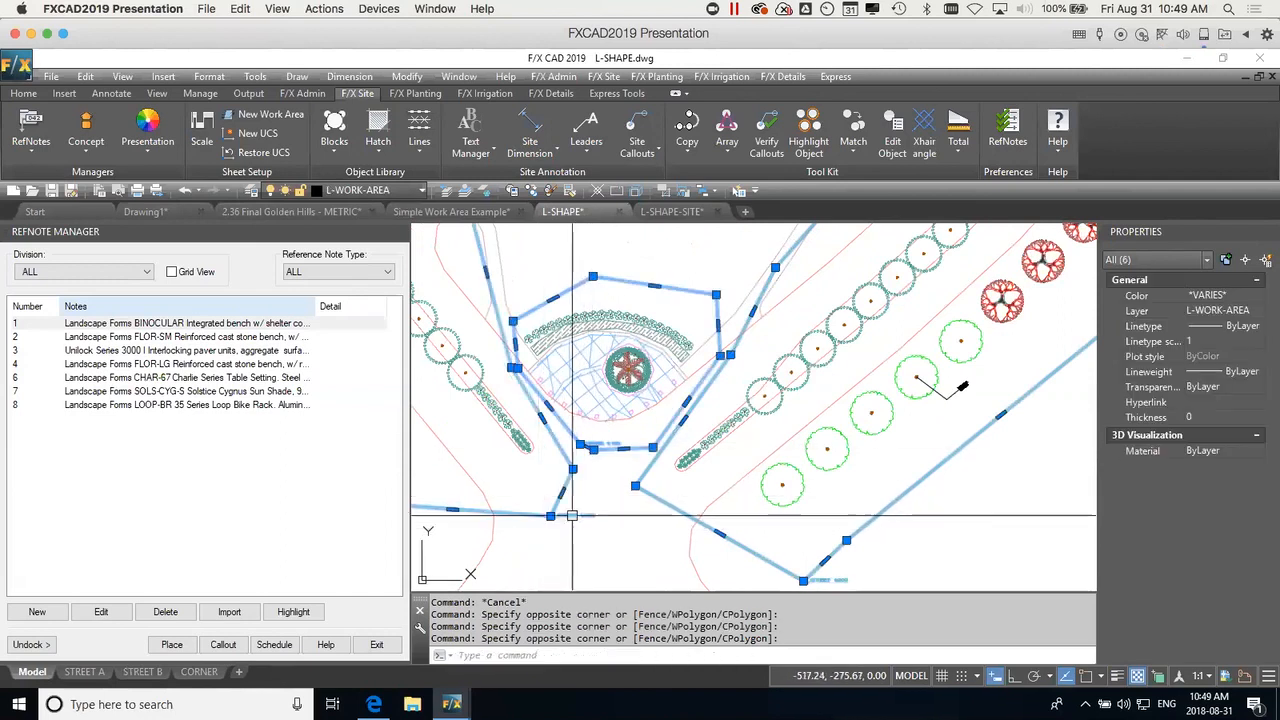
scroll(594, 526, "down", 2)
scroll(594, 526, "down", 2)
mouse_move(594, 526)
middle_mouse_down()
mouse_move(660, 489)
mouse_move(645, 496)
middle_mouse_up()
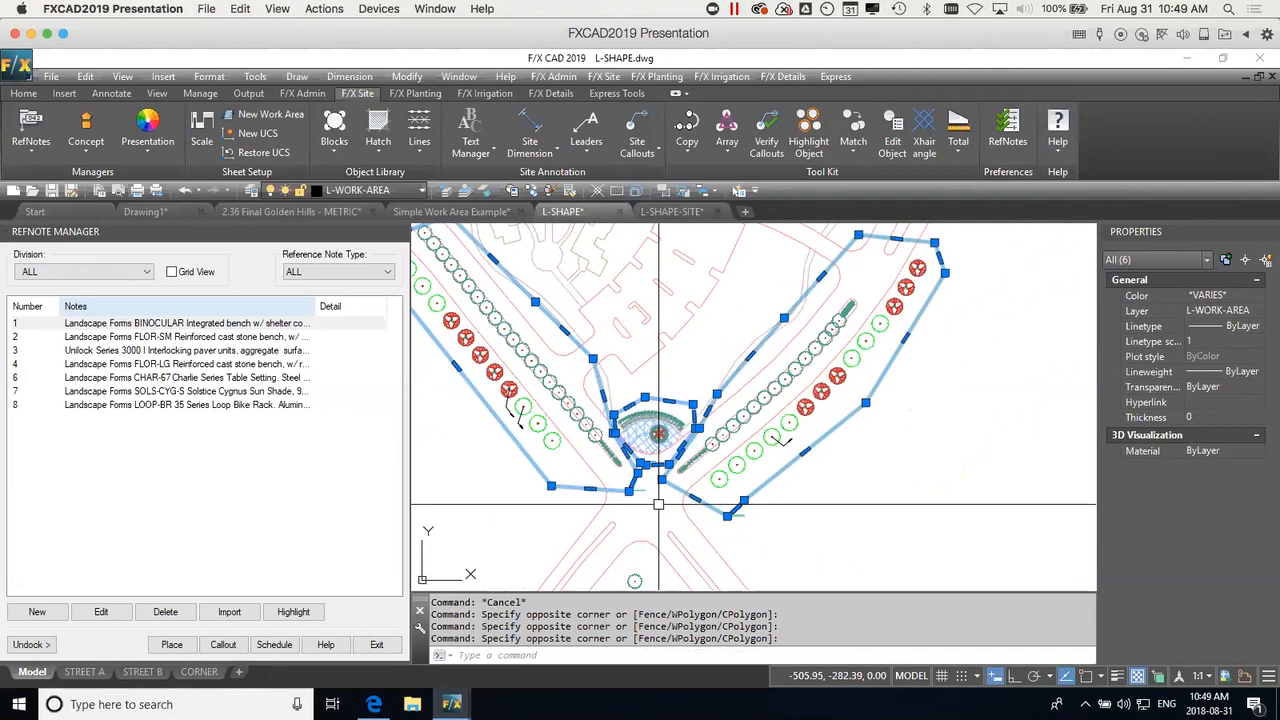
type("block")
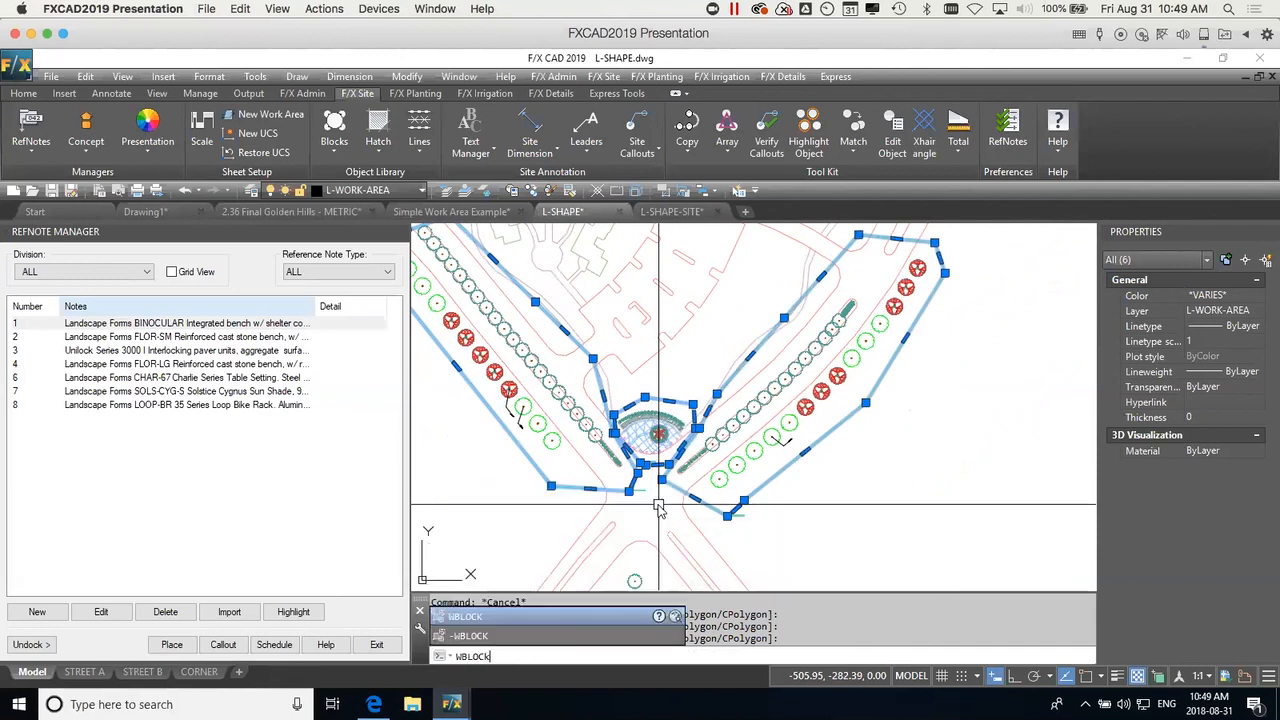
key("Return")
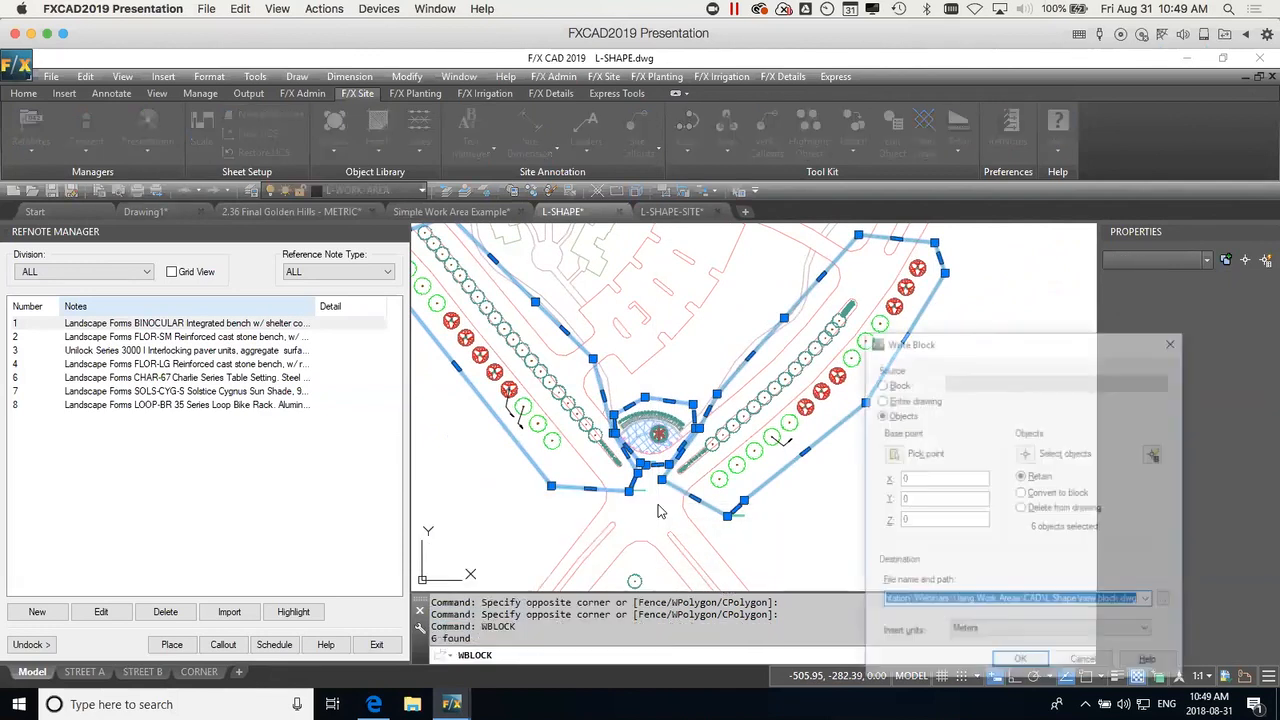
left_click_drag(966, 344, 810, 206)
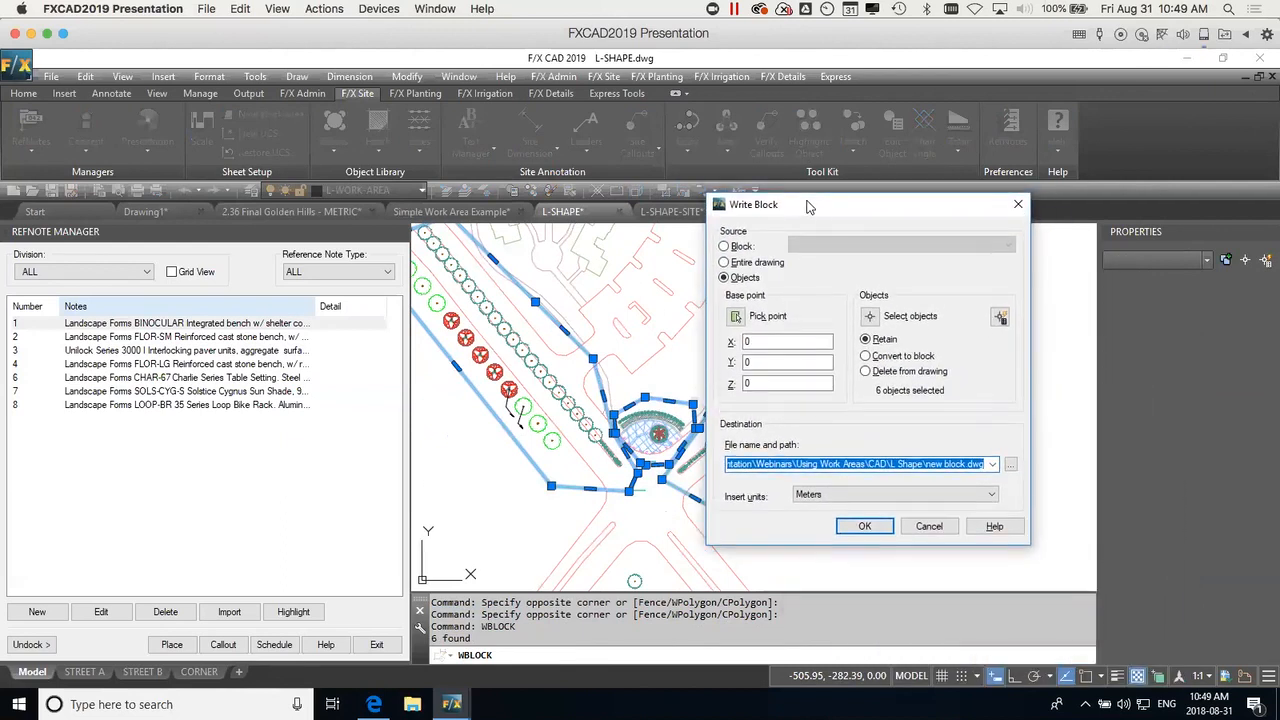
left_click(866, 372)
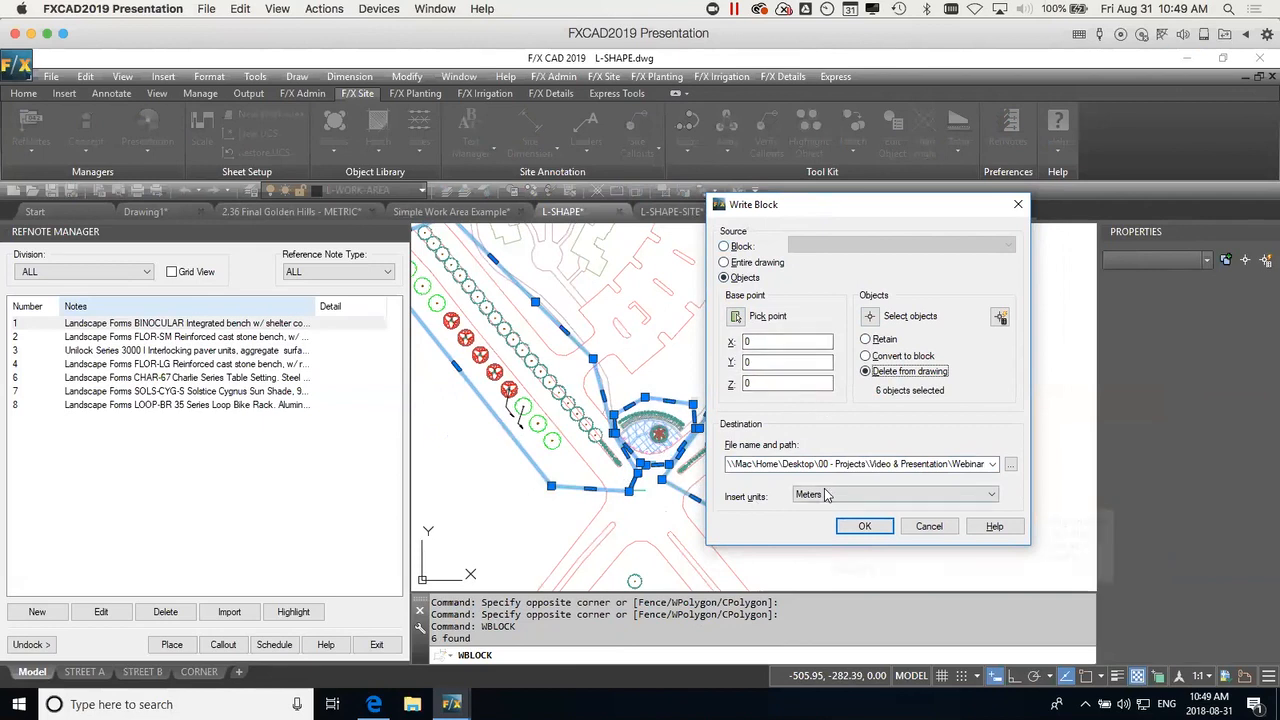
left_click(1010, 466)
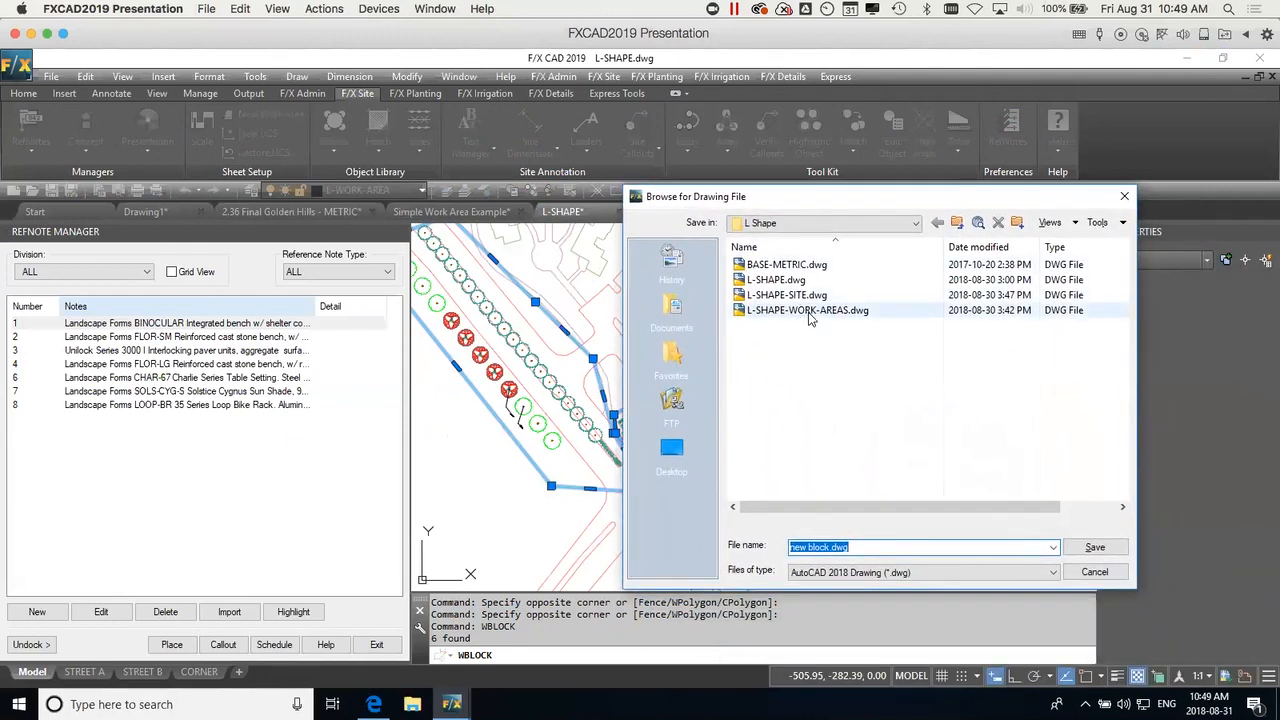
left_click(808, 311)
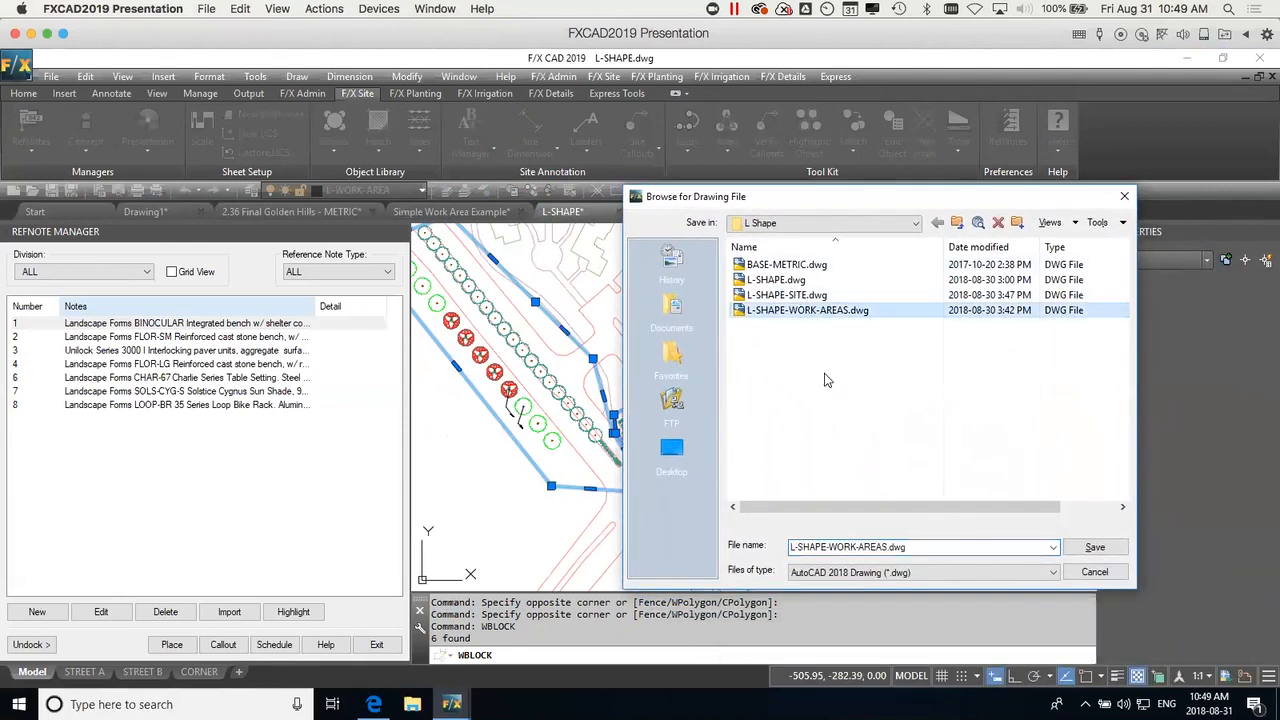
left_click(1095, 548)
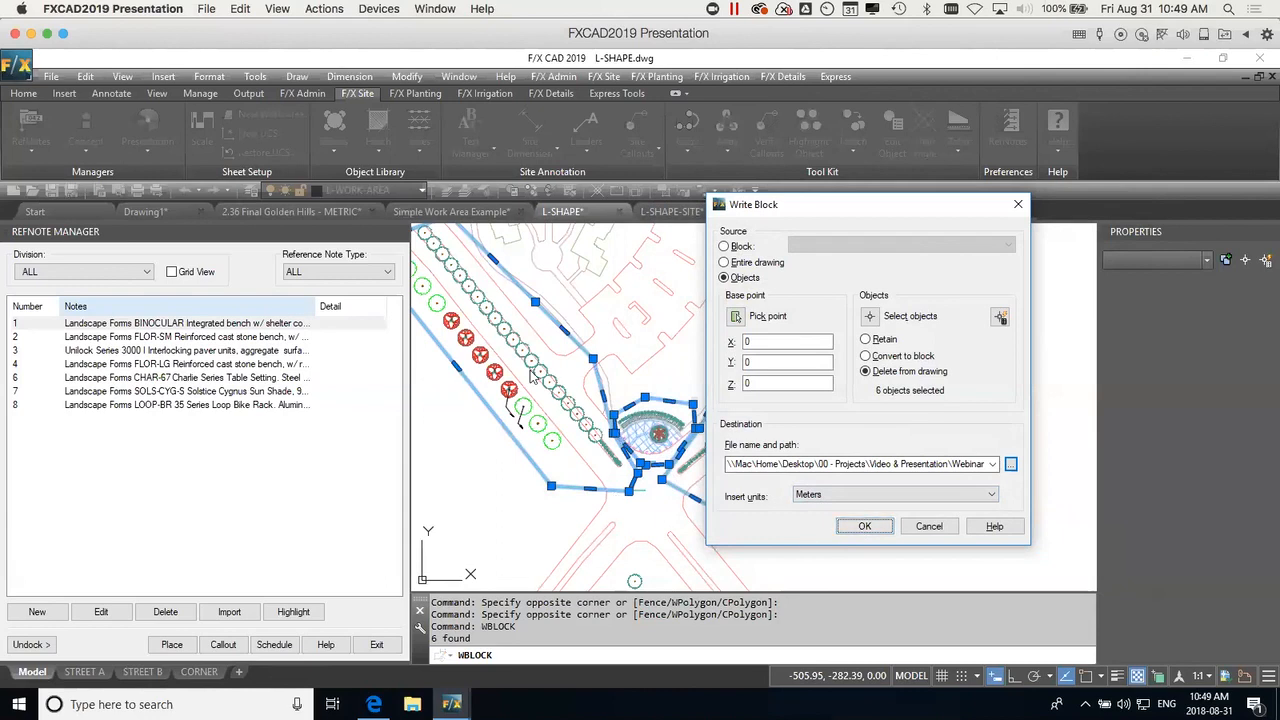
left_click(864, 526)
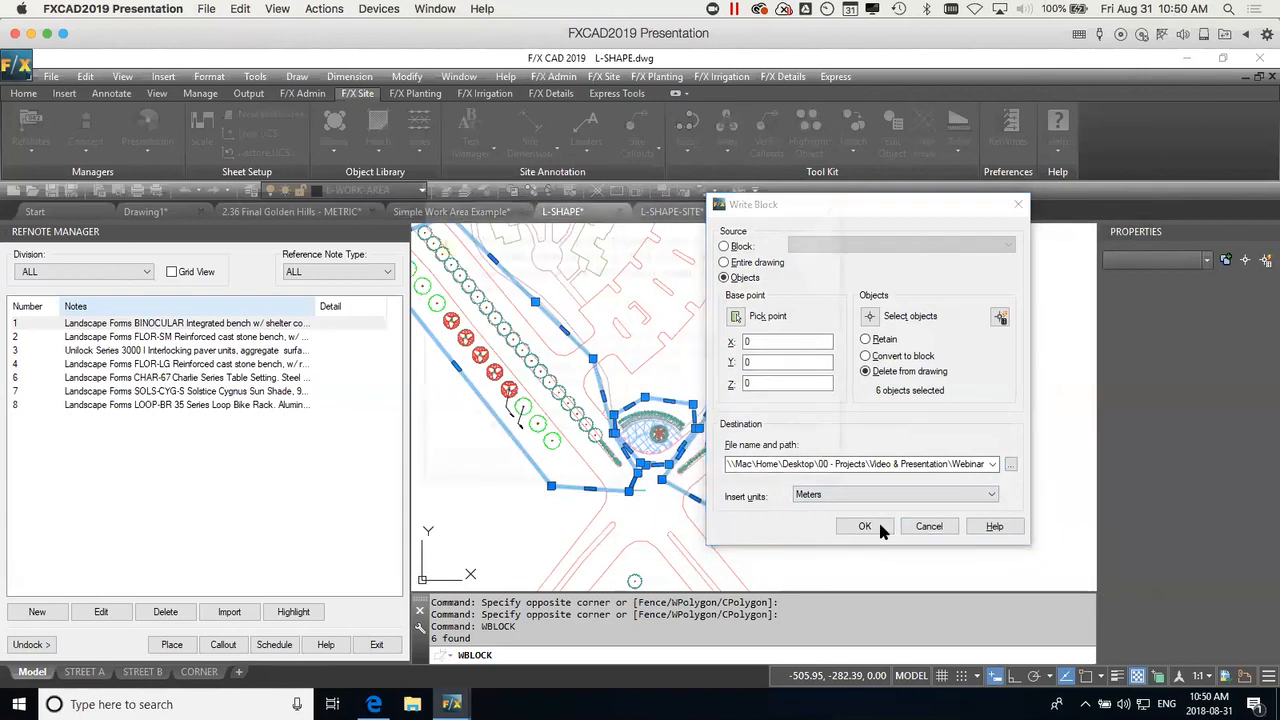
left_click(623, 364)
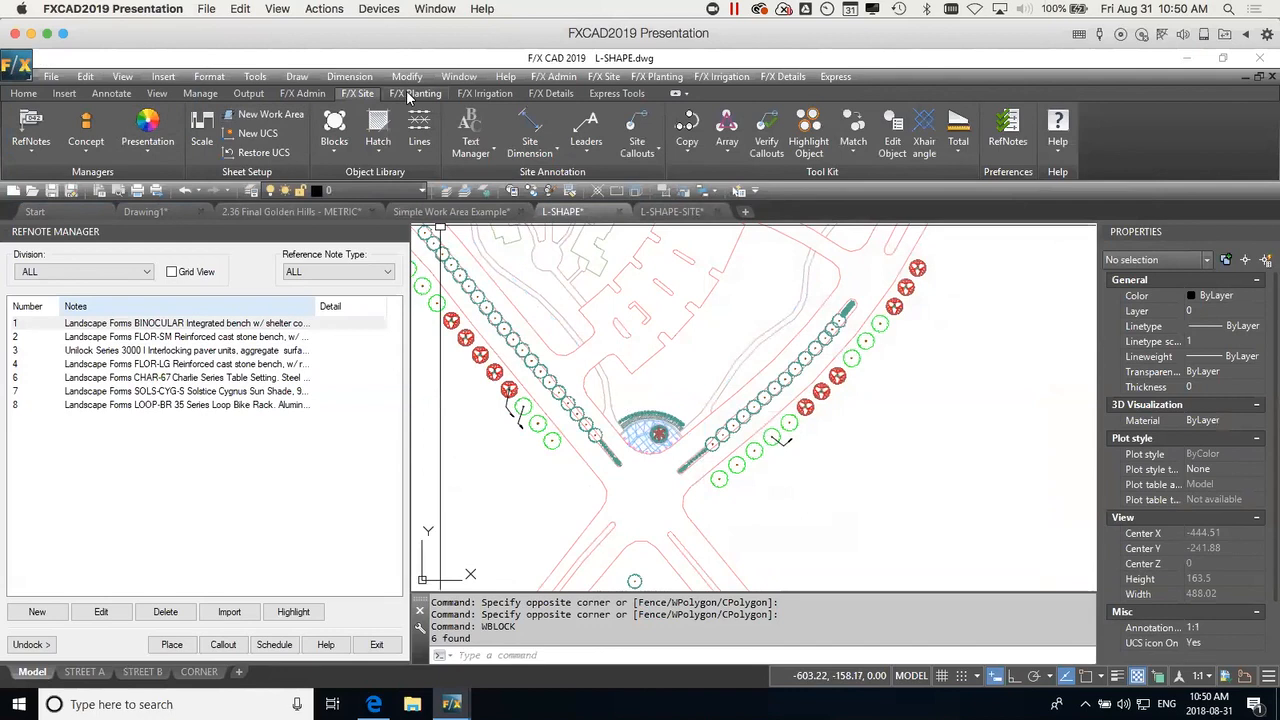
Attach L-SHAPE-WORK-AREAS.dwg to the L-SHAPE drawing as a work area xref, and select the attached boundaries to check them.
left_click(270, 115)
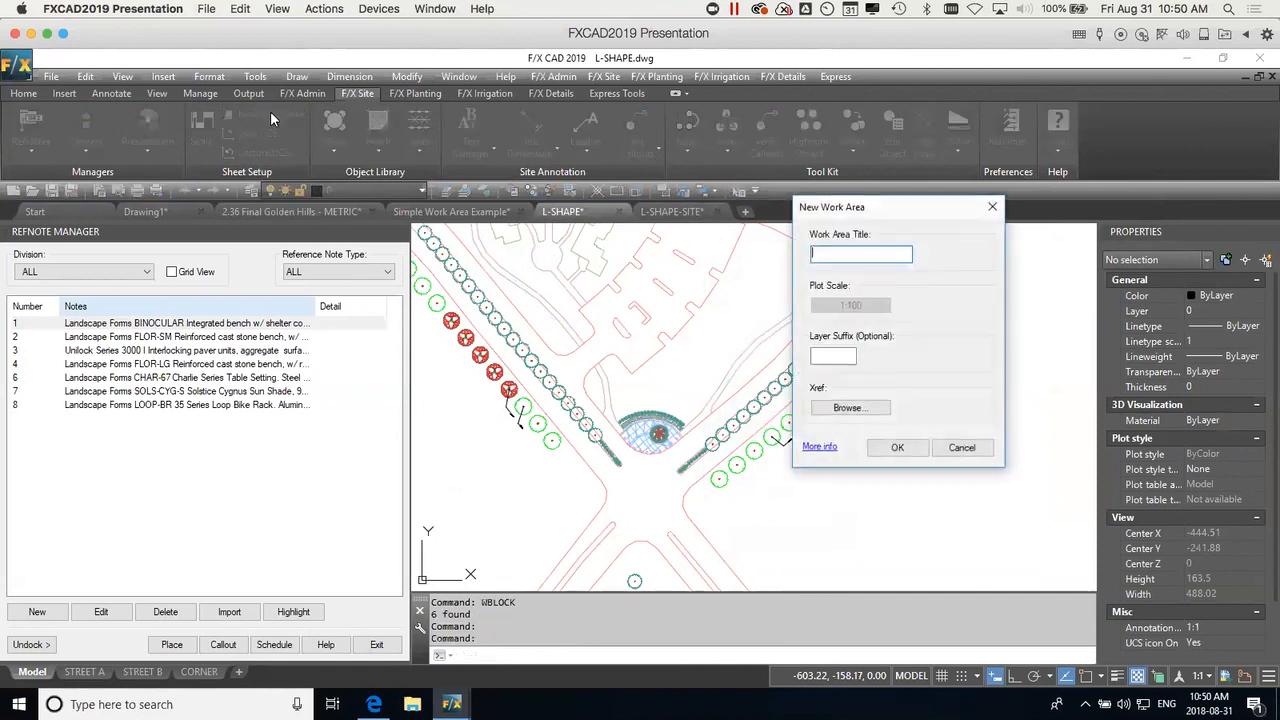
left_click_drag(862, 212, 816, 230)
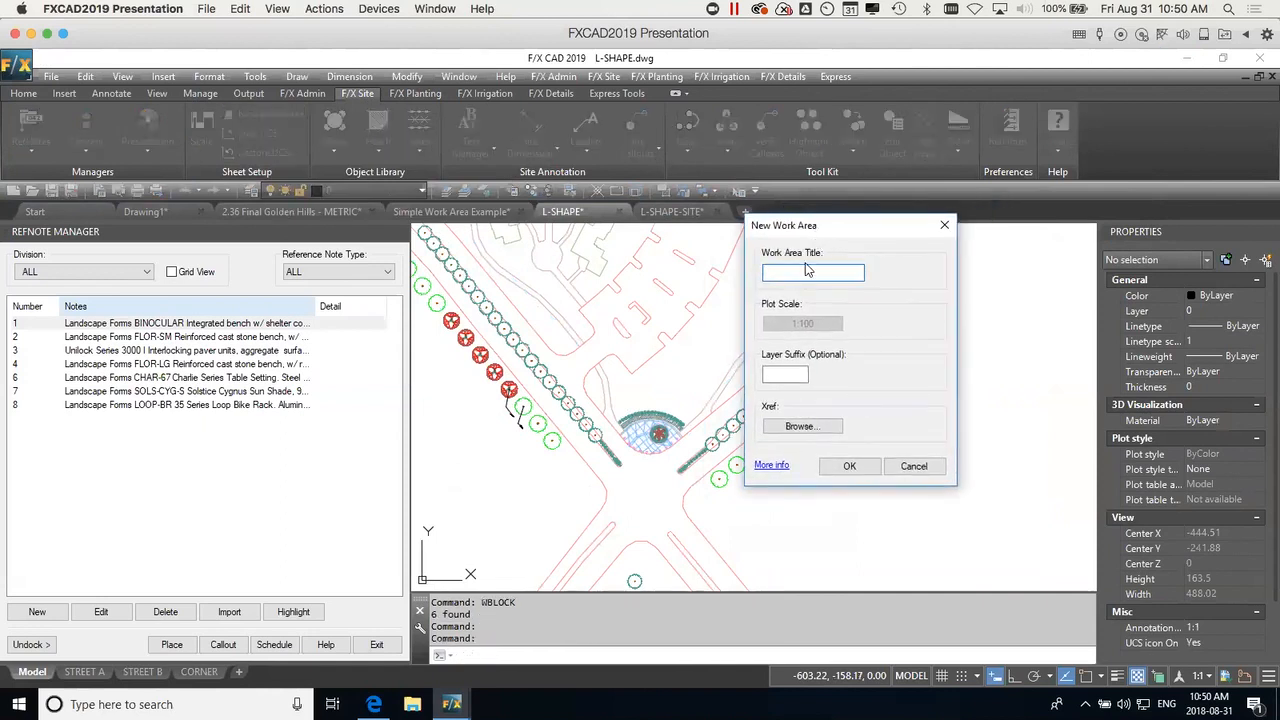
left_click(812, 428)
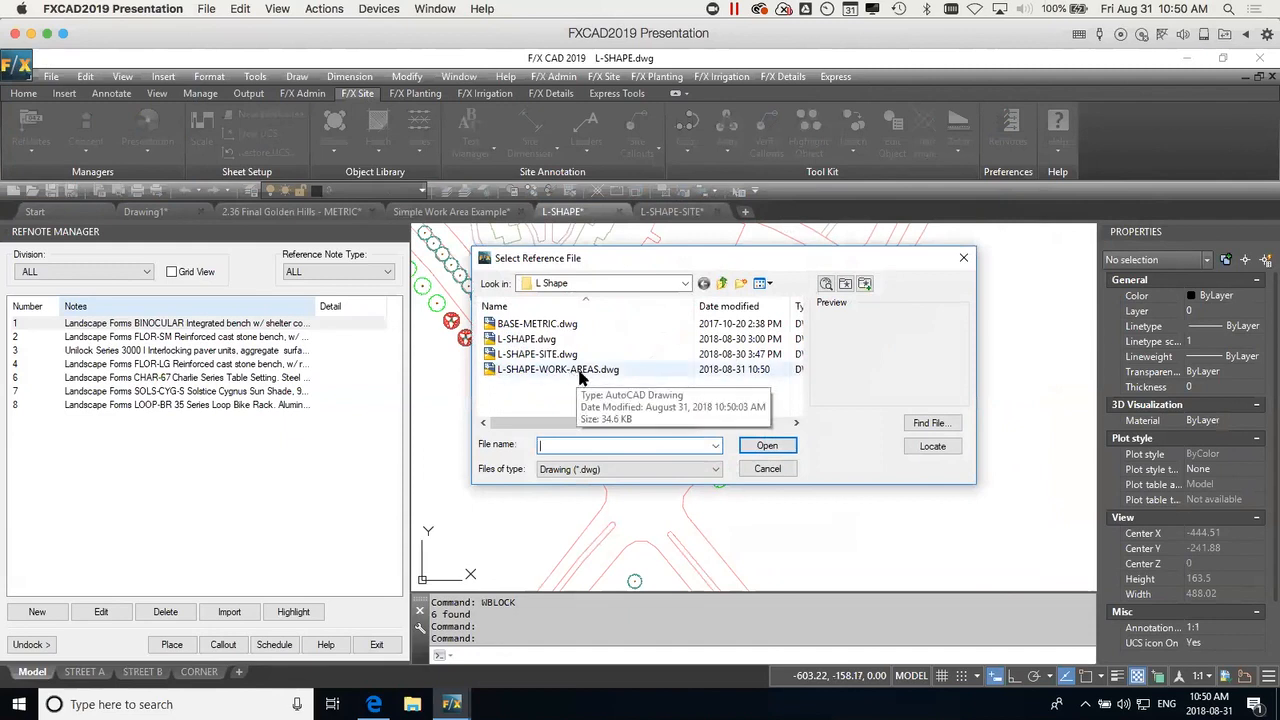
left_click(581, 373)
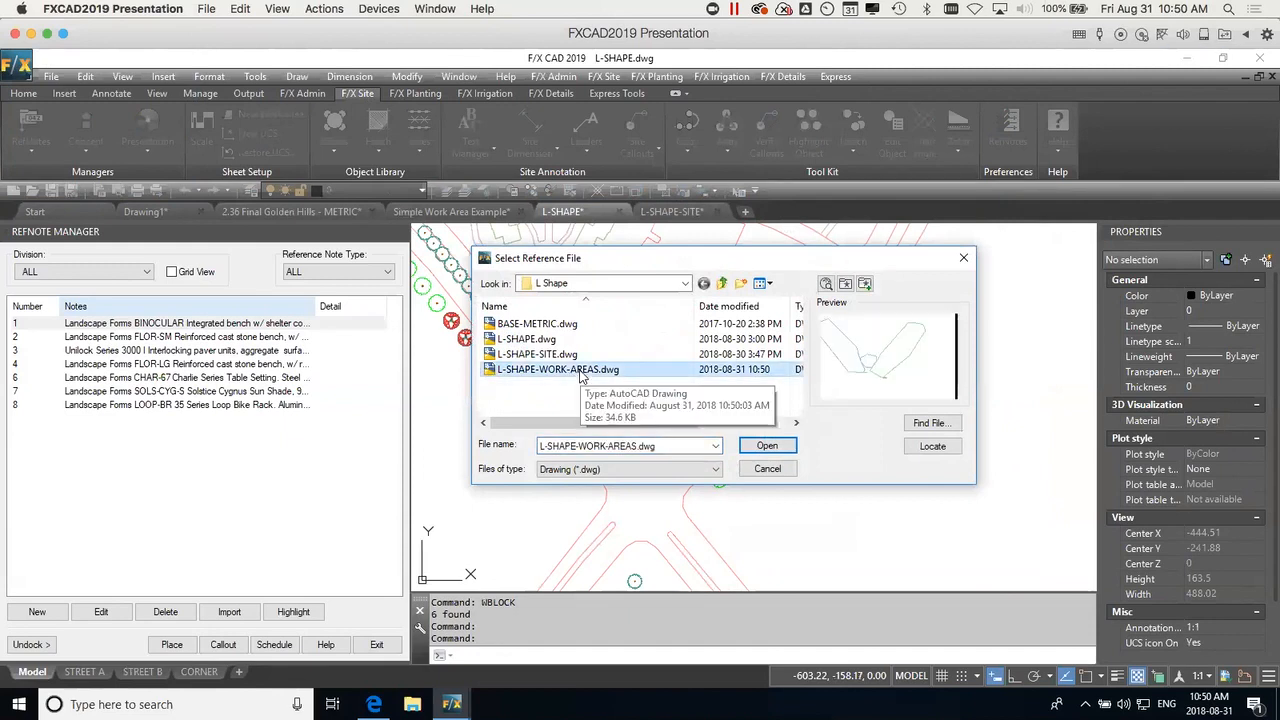
left_click(767, 446)
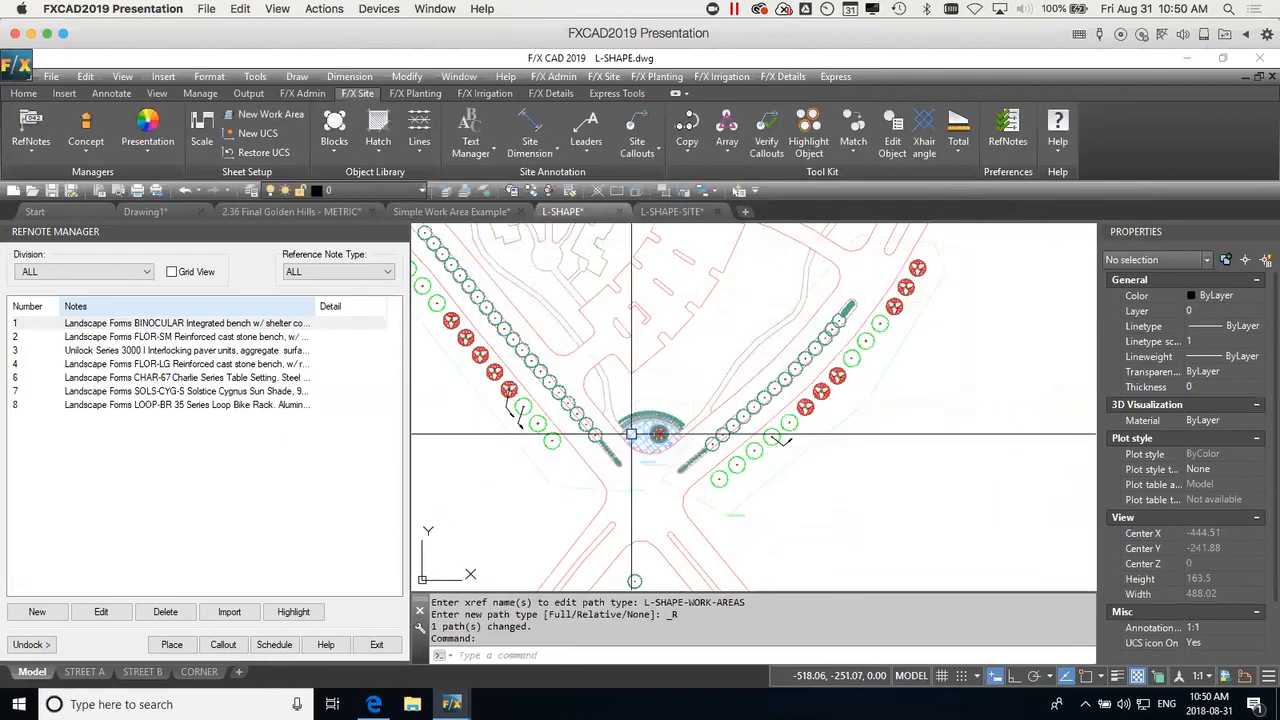
left_click(668, 463)
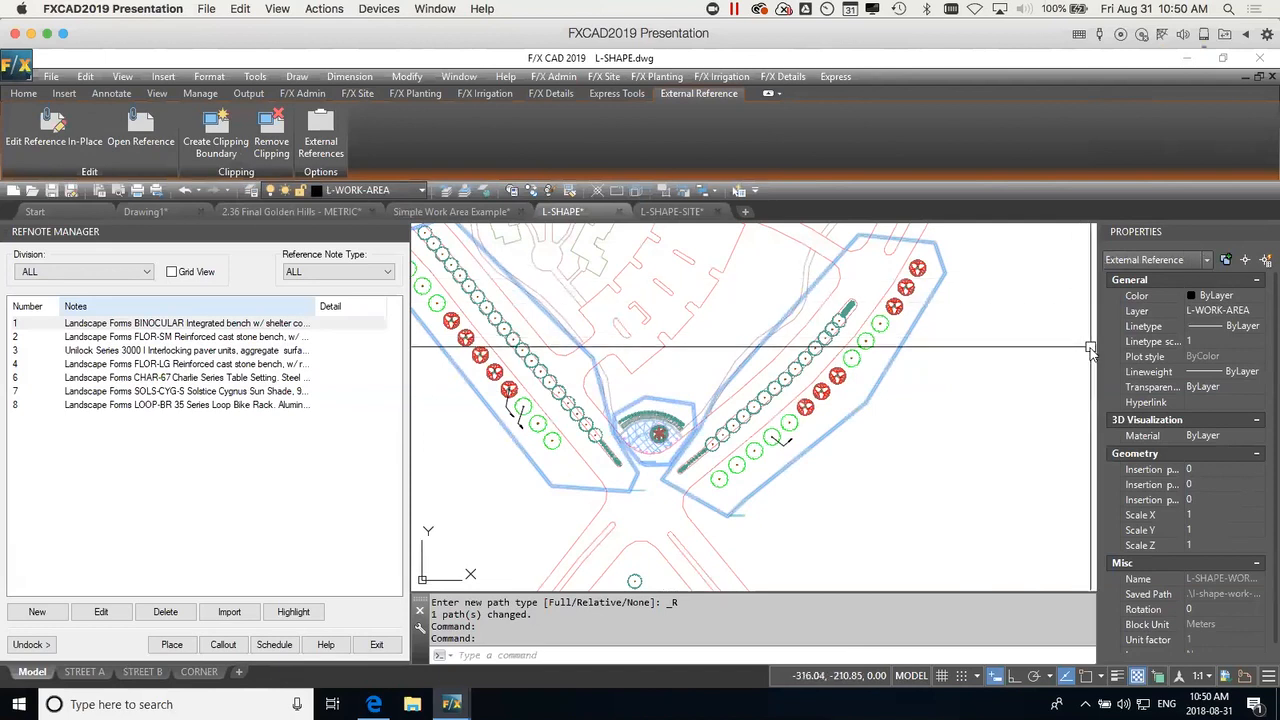
key("Escape")
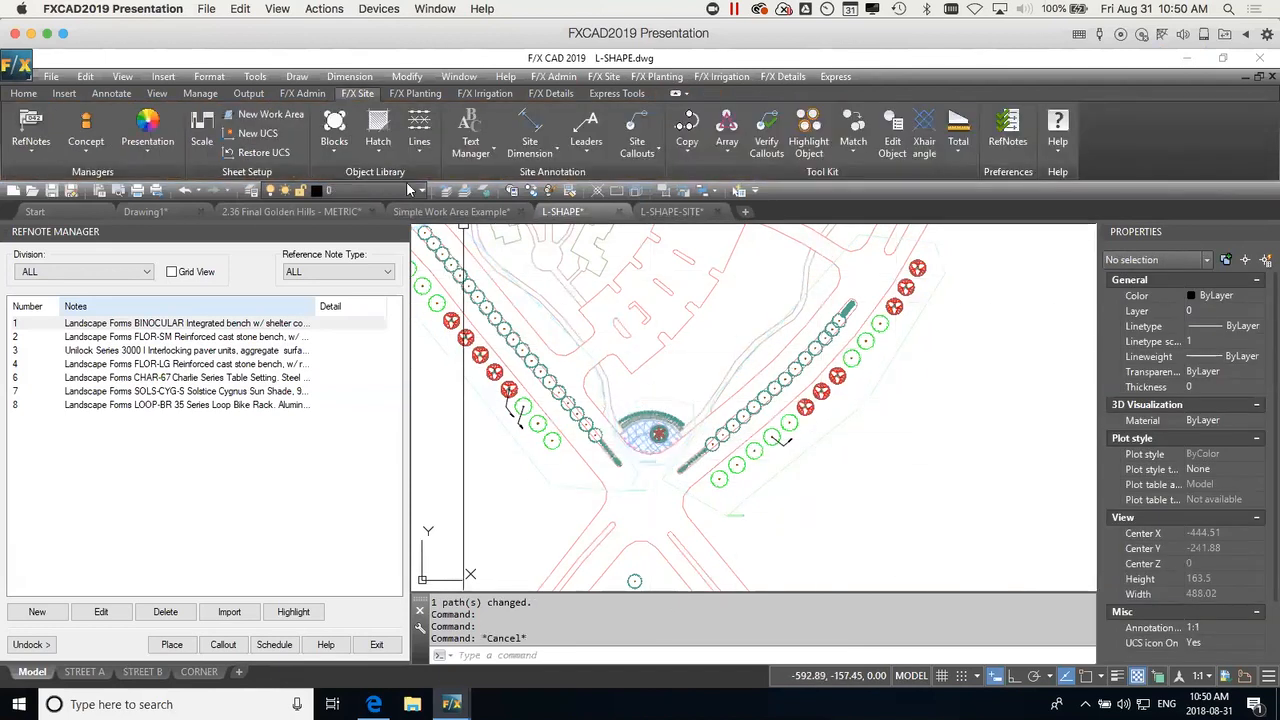
Place a plant schedule for the A STREET work area, with xrefs included, southeast of the eastern street planting.
left_click(420, 94)
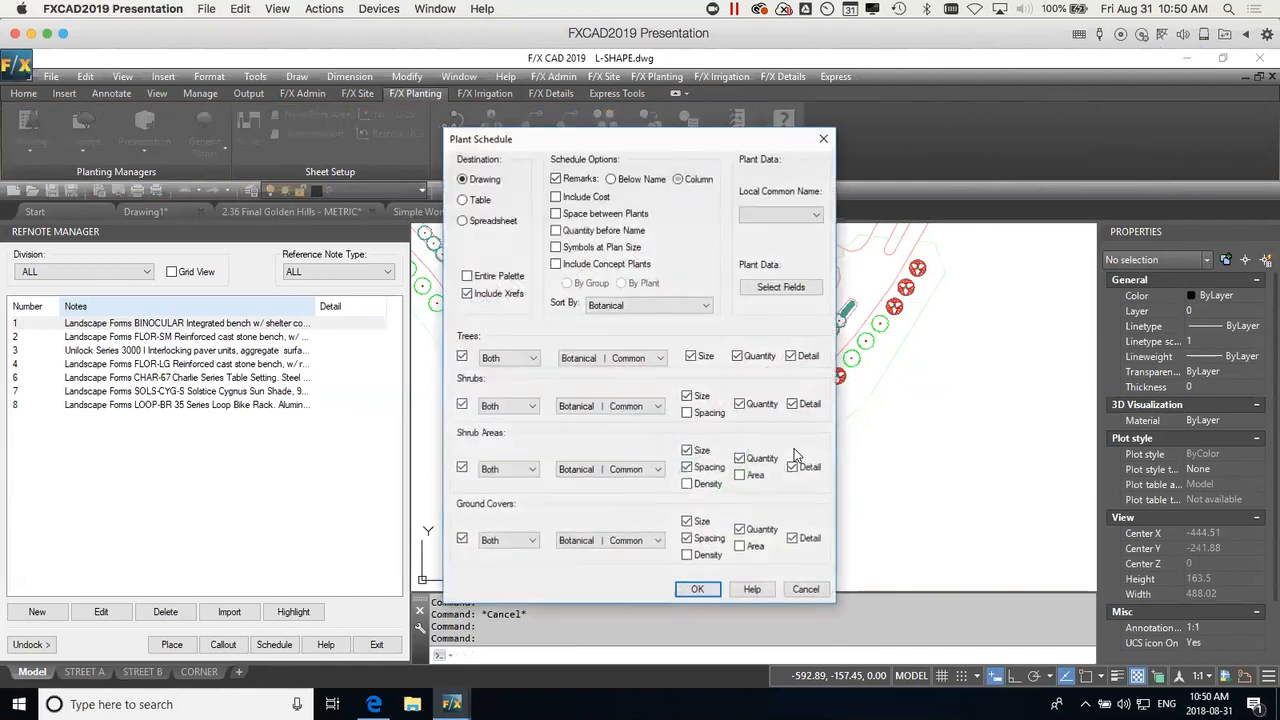
left_click(698, 589)
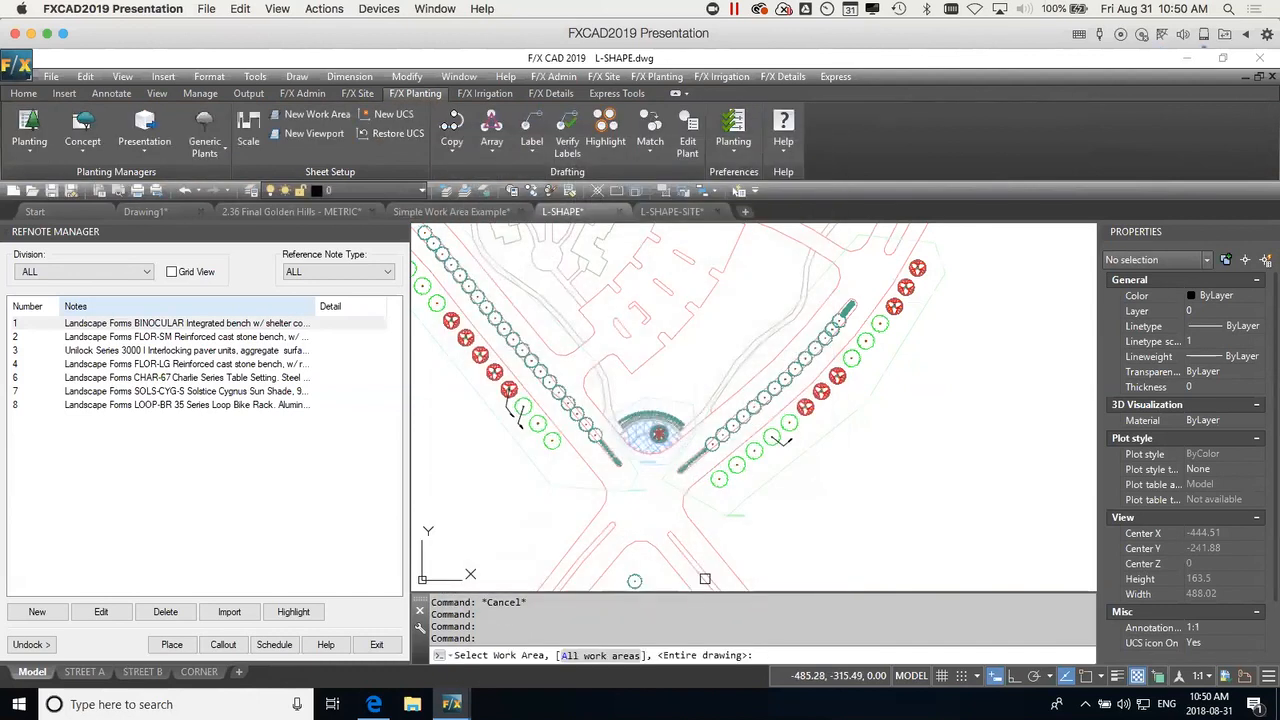
key("Return")
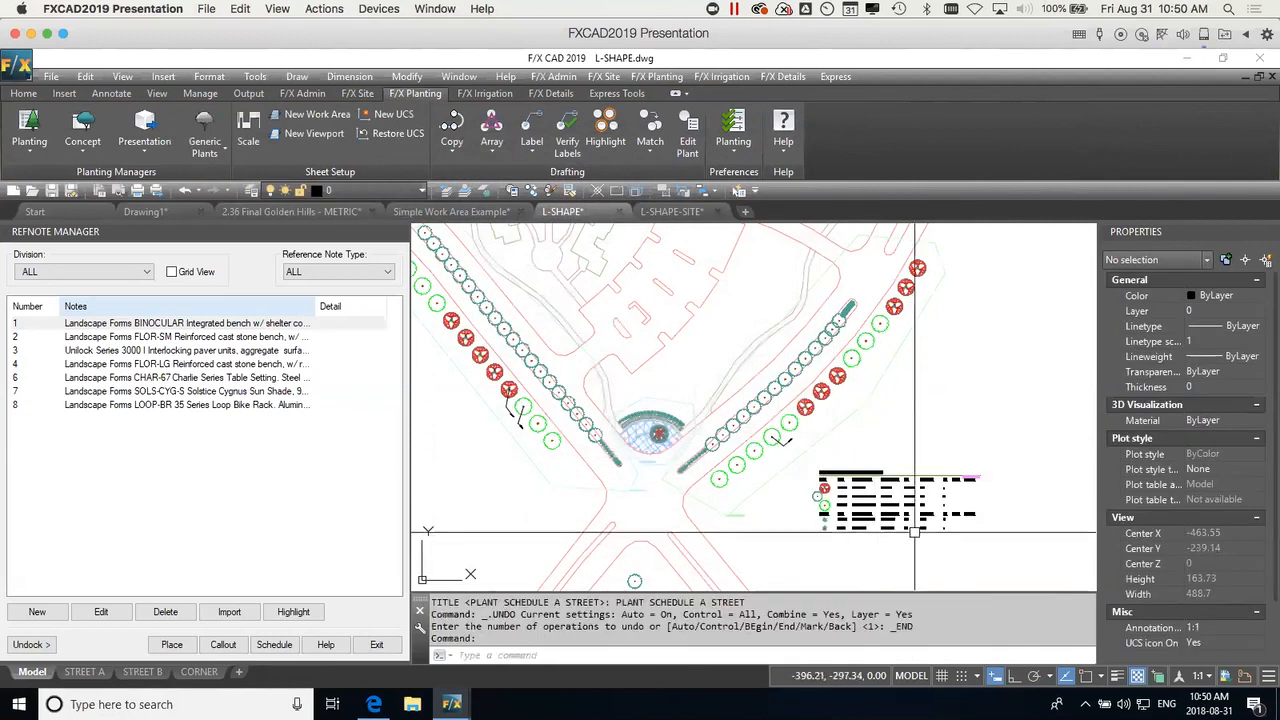
scroll(914, 533, "up", 5)
scroll(846, 447, "down", 5)
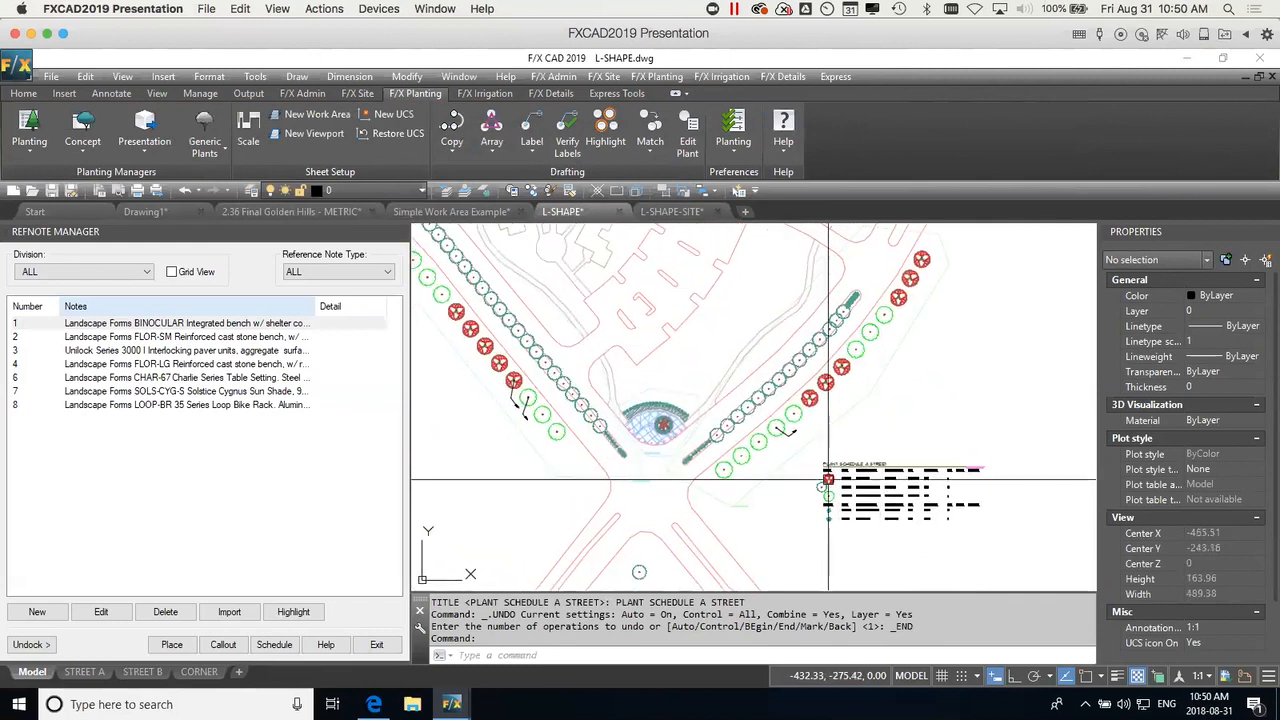
Switch to the L-SHAPE-SITE drawing, and attach L-SHAPE-WORK-AREAS.dwg as a work area xref.
left_click(680, 213)
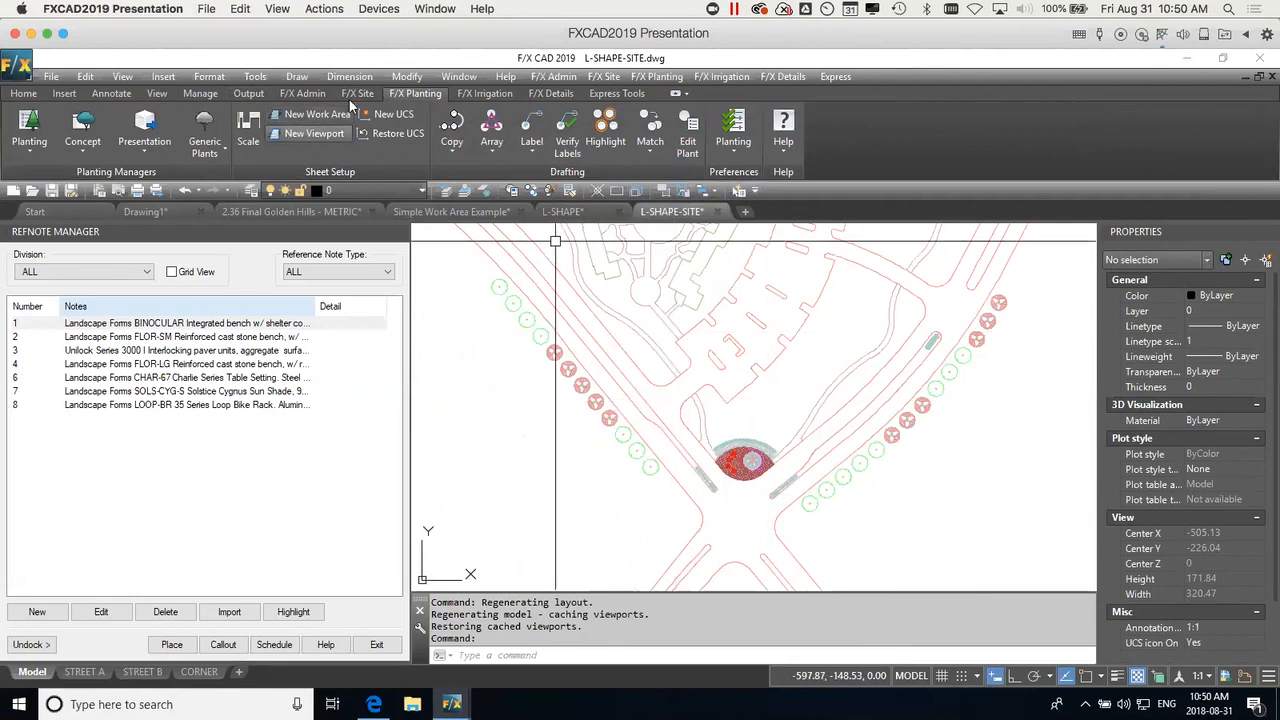
left_click(312, 114)
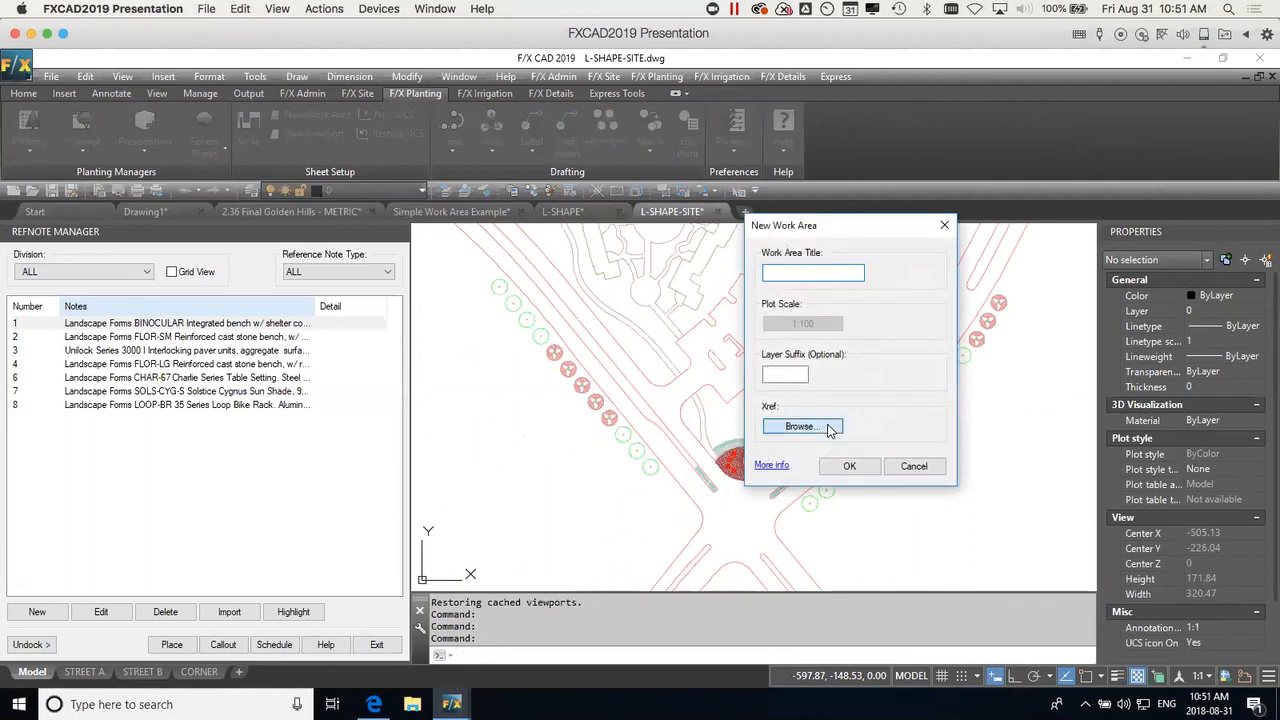
left_click(801, 427)
left_click(585, 369)
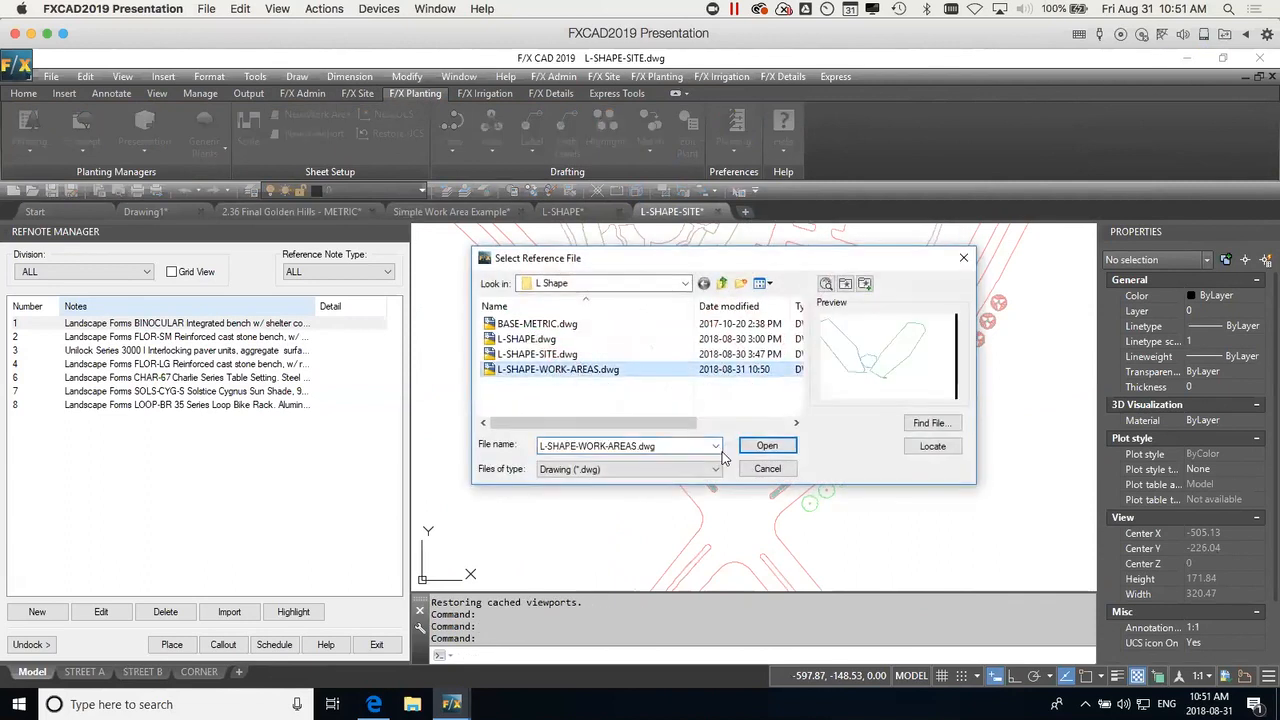
left_click(767, 446)
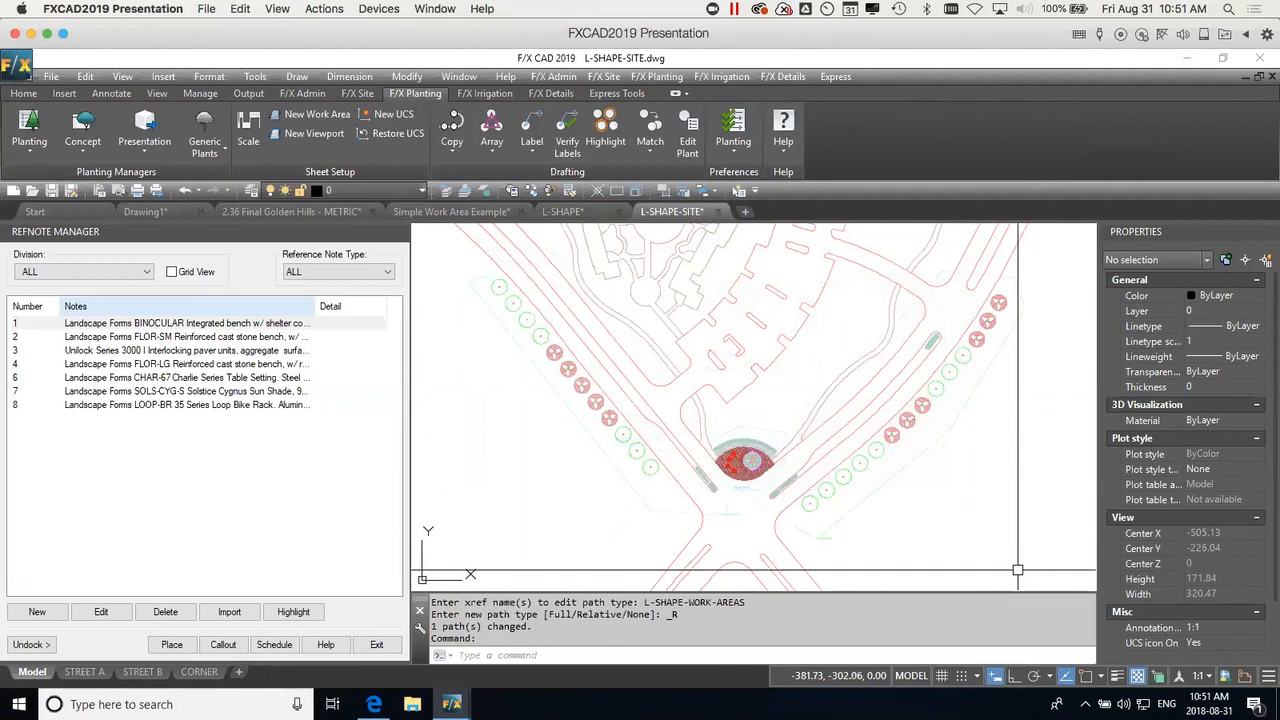
scroll(843, 480, "up", 5)
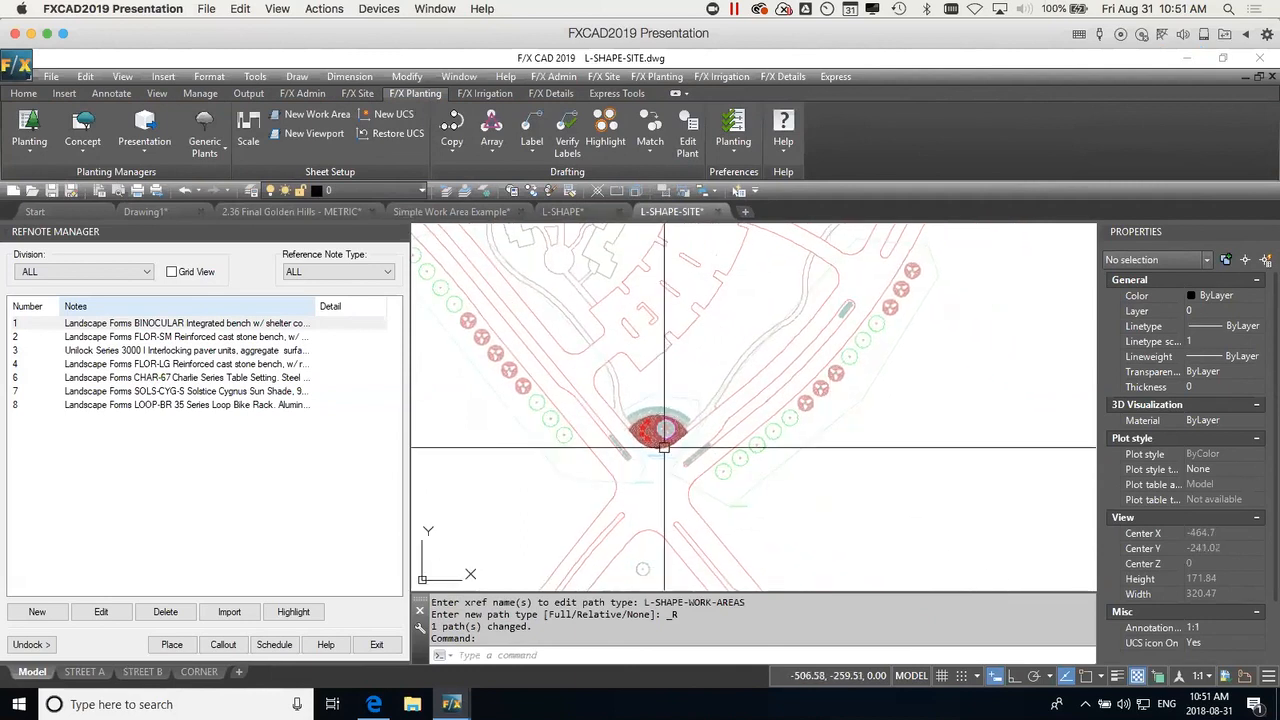
Place a reference notes schedule for the CORNER work area, with xrefs, detail and quantity included, southeast of the plaza.
left_click(276, 645)
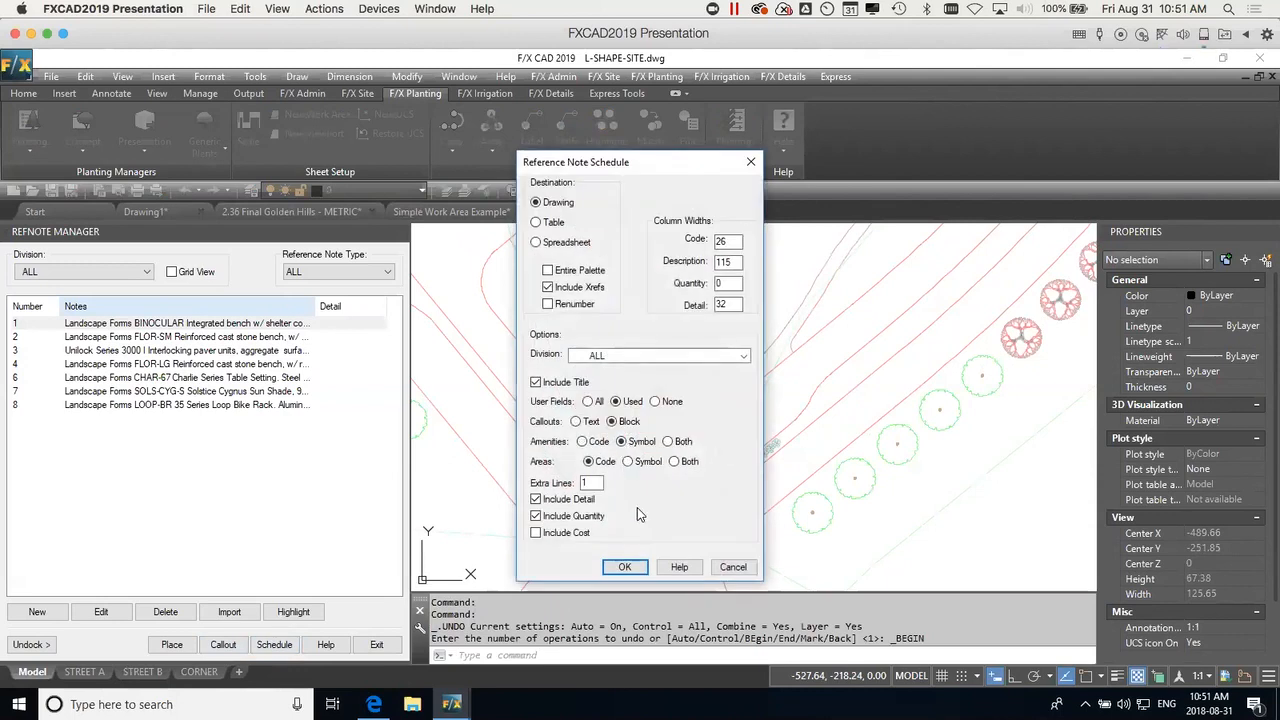
left_click(625, 567)
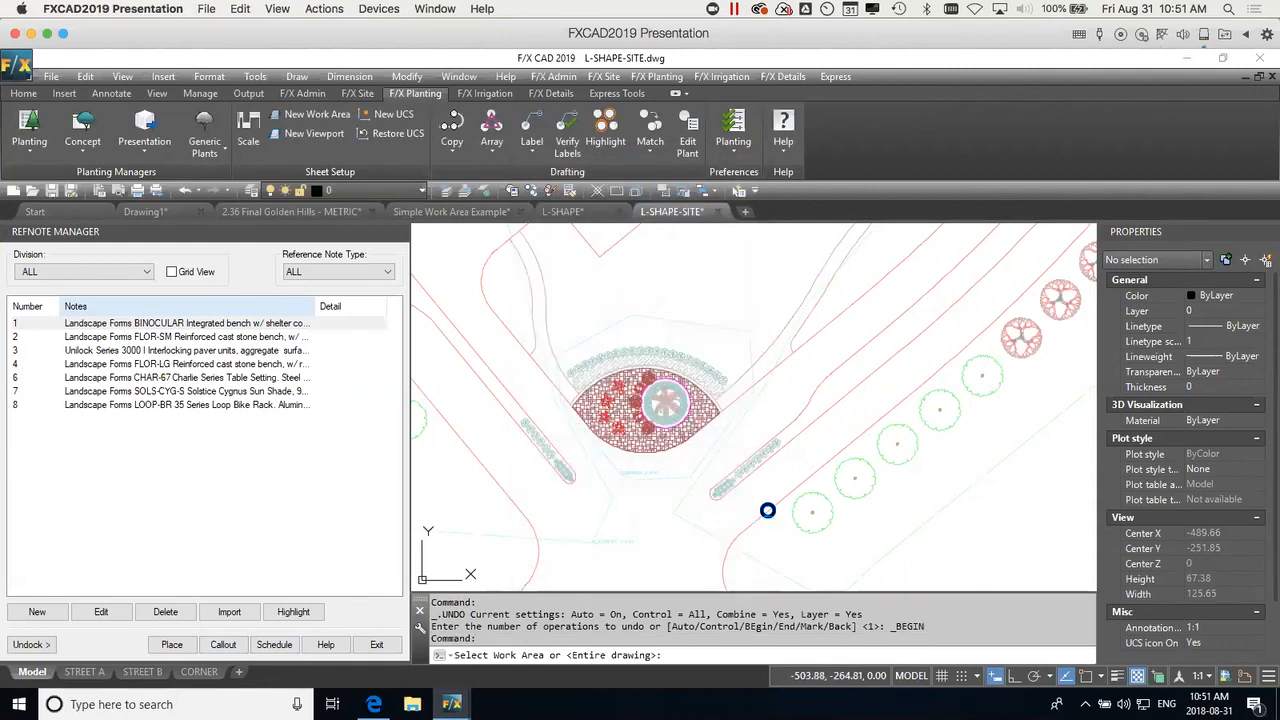
key("Return")
left_click(846, 475)
scroll(880, 514, "up", 6)
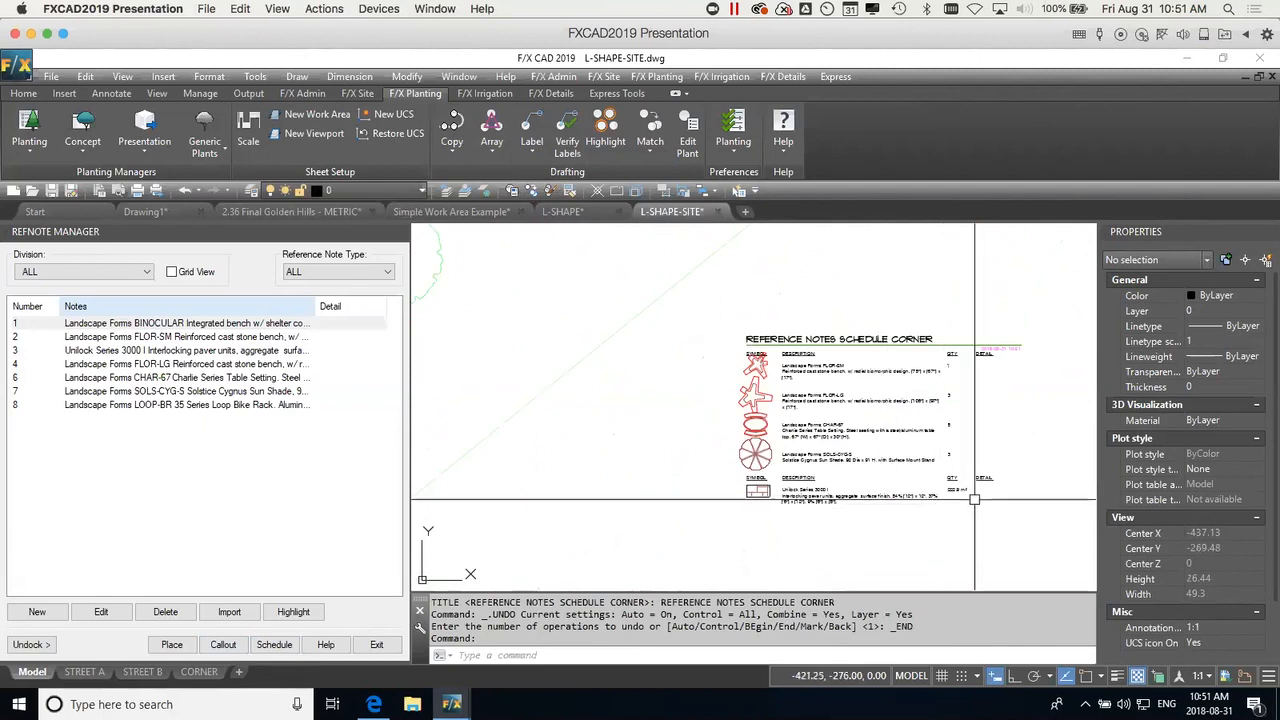
scroll(975, 498, "up", 3)
scroll(861, 519, "down", 3)
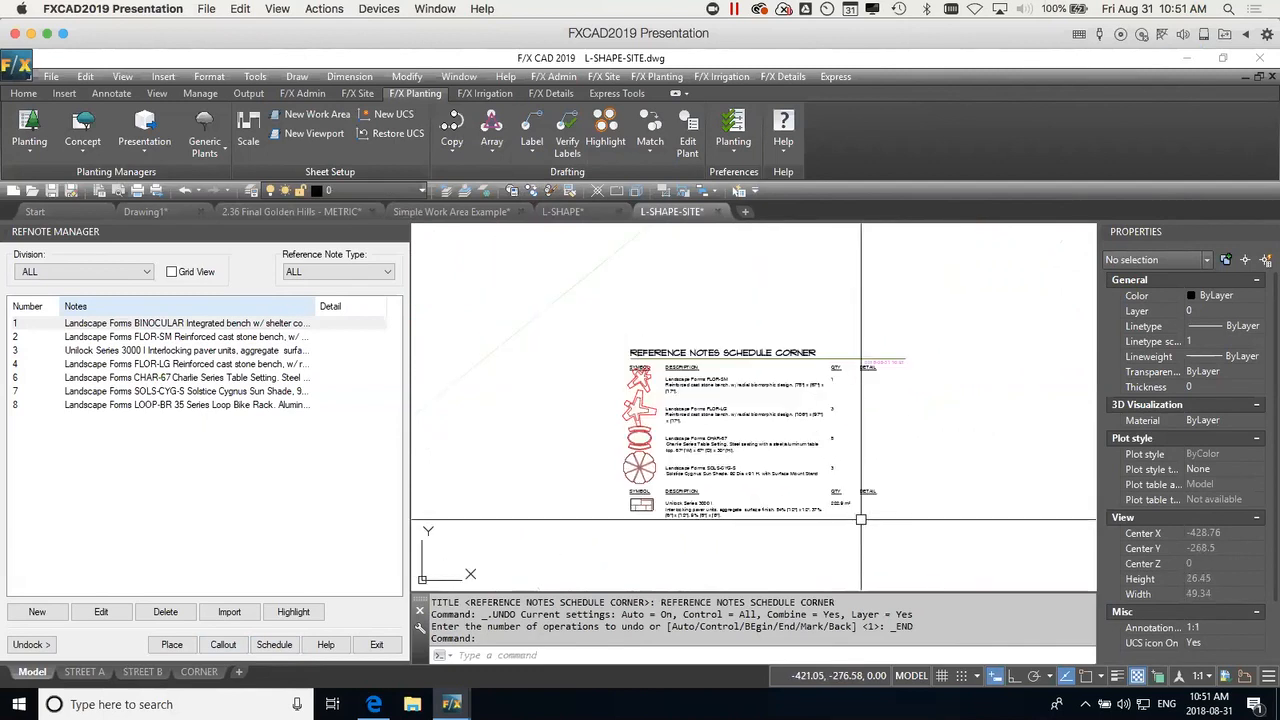
Check the attached work area xref around the plaza and both streets in the L-SHAPE-SITE drawing.
scroll(829, 512, "down", 6)
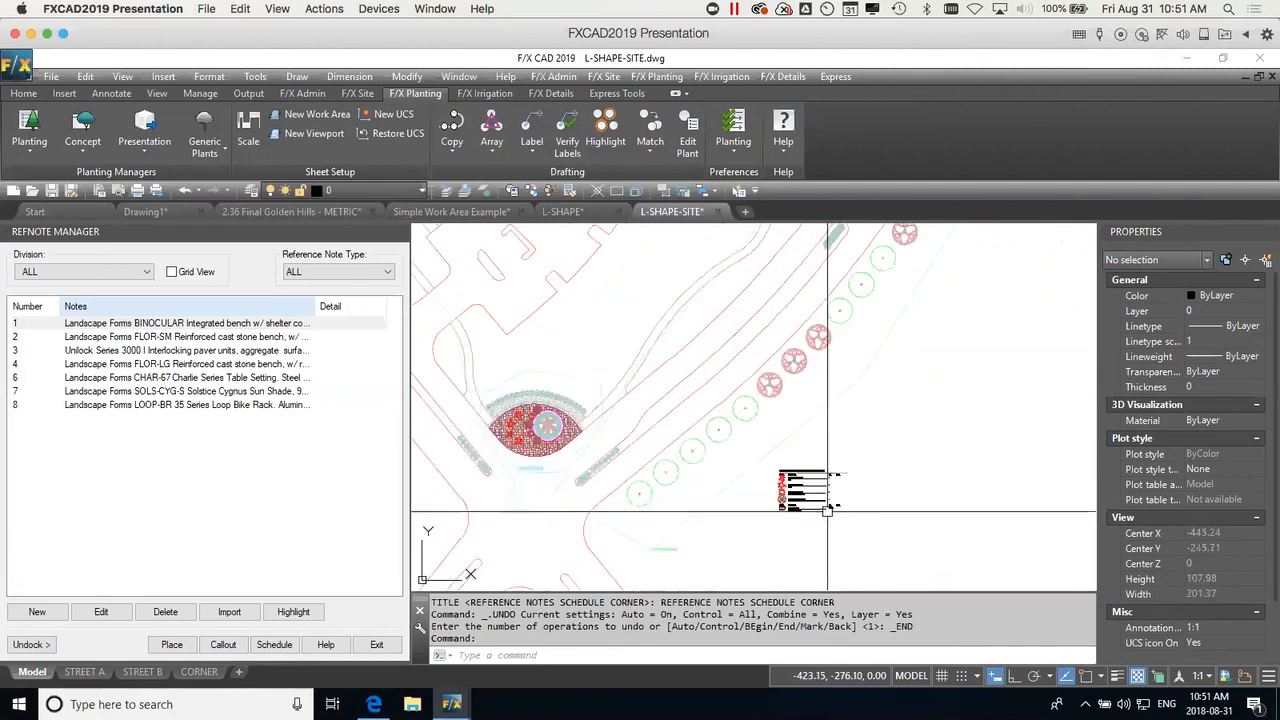
middle_click_drag(661, 508, 866, 487)
scroll(866, 487, "down", 2)
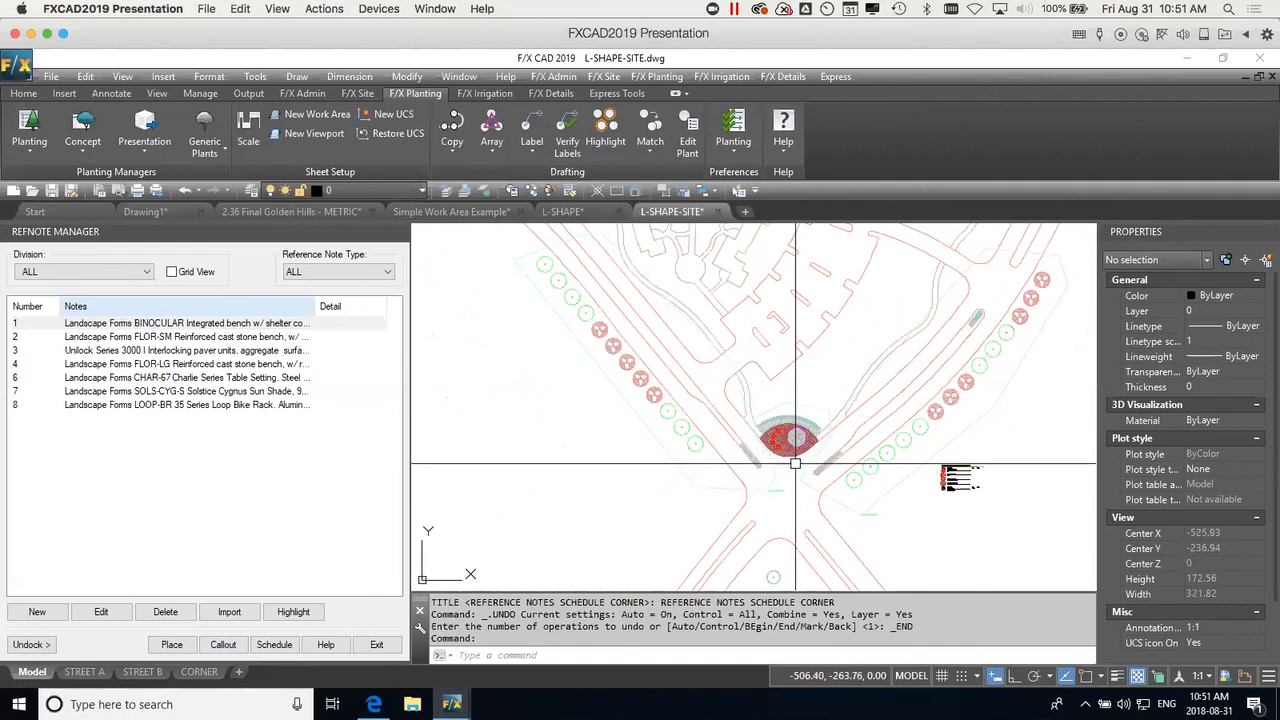
left_click(795, 466)
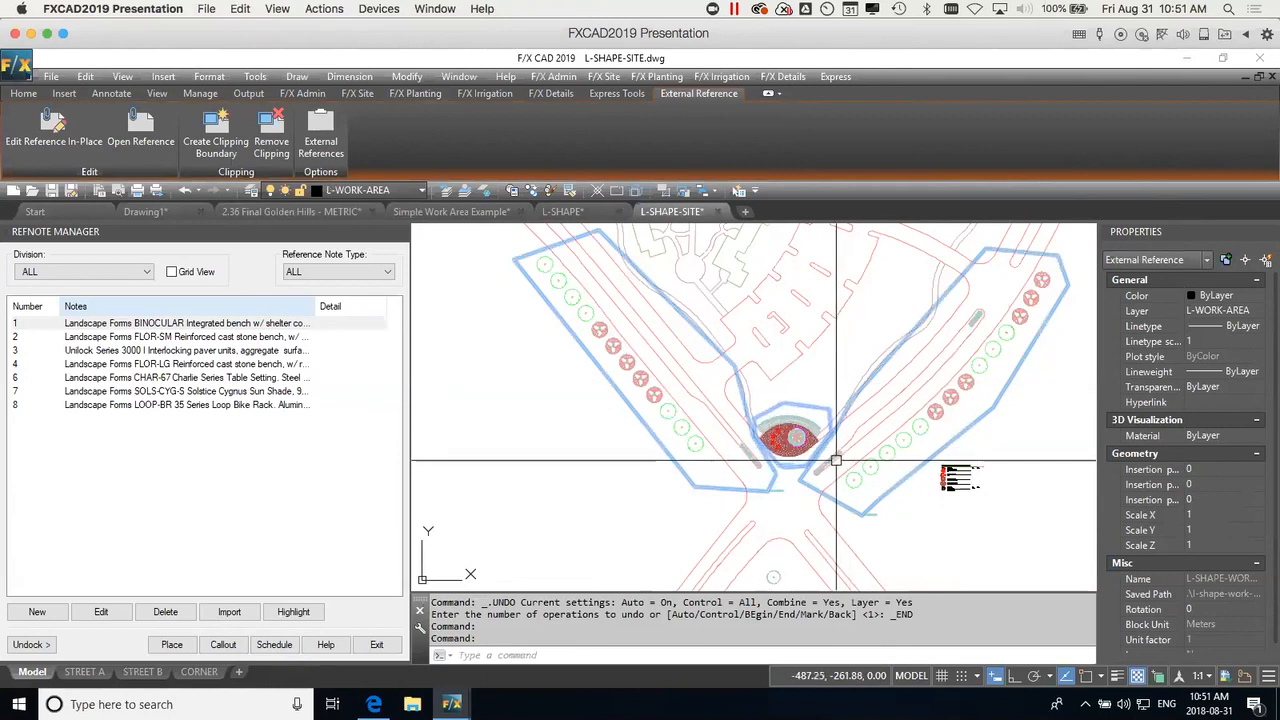
key("Escape")
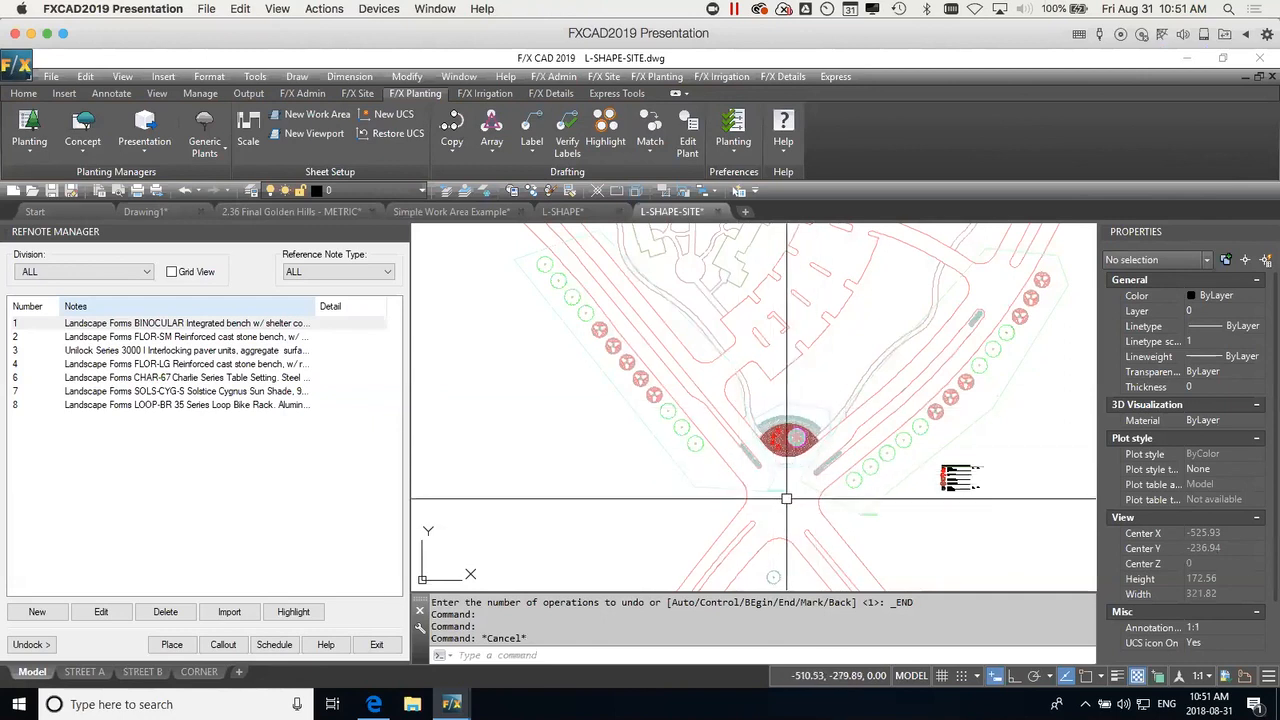
Close the RefNote Manager, and open the External References palette with XREF to review the work area xref.
left_click(399, 232)
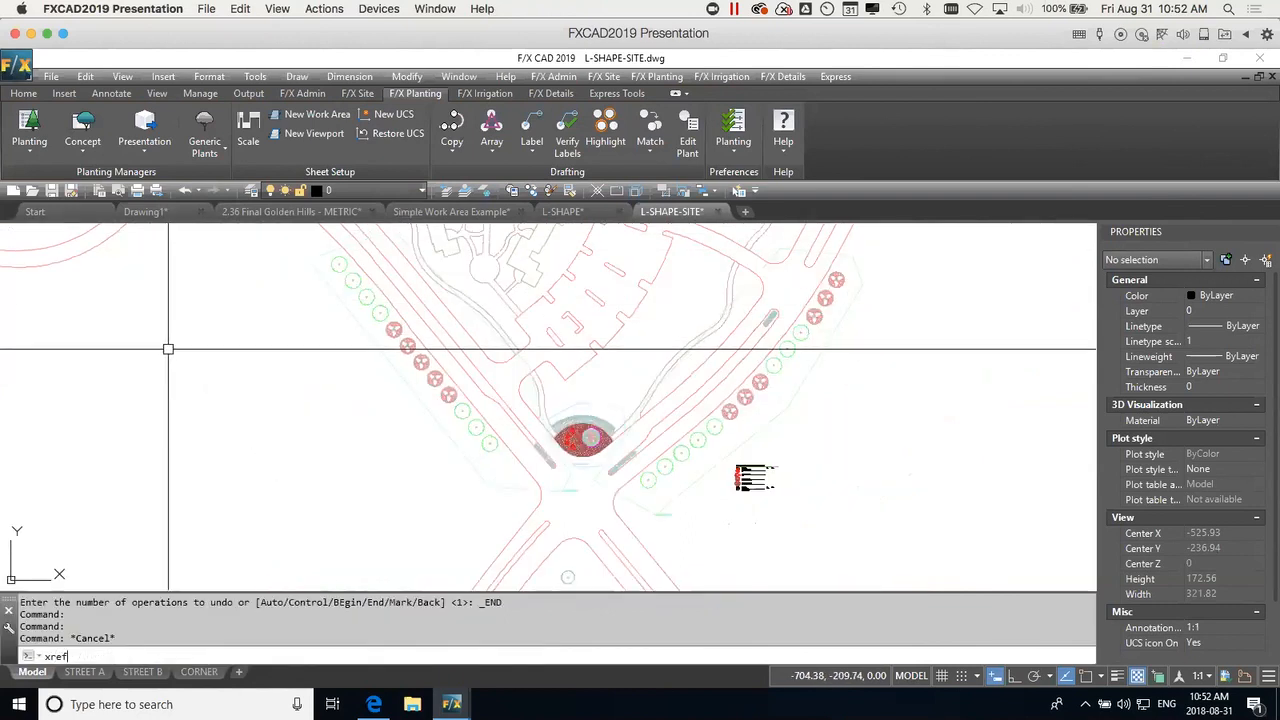
key("Return")
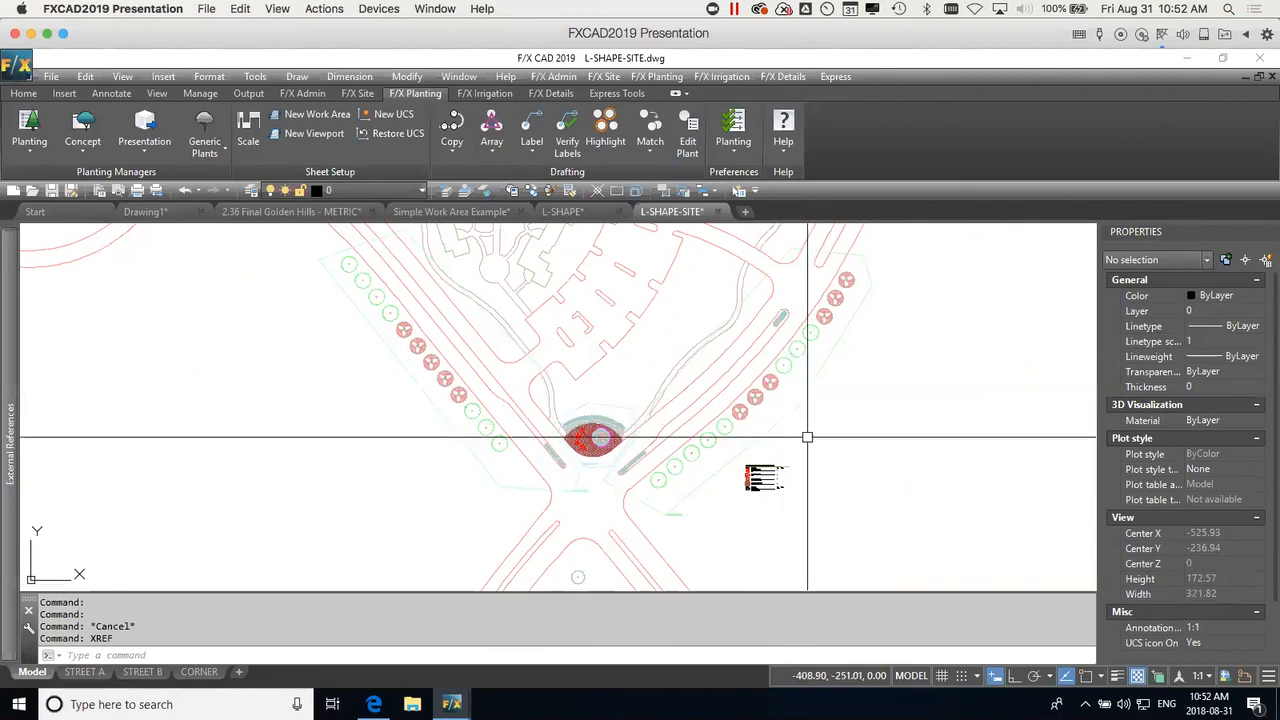
left_click(810, 383)
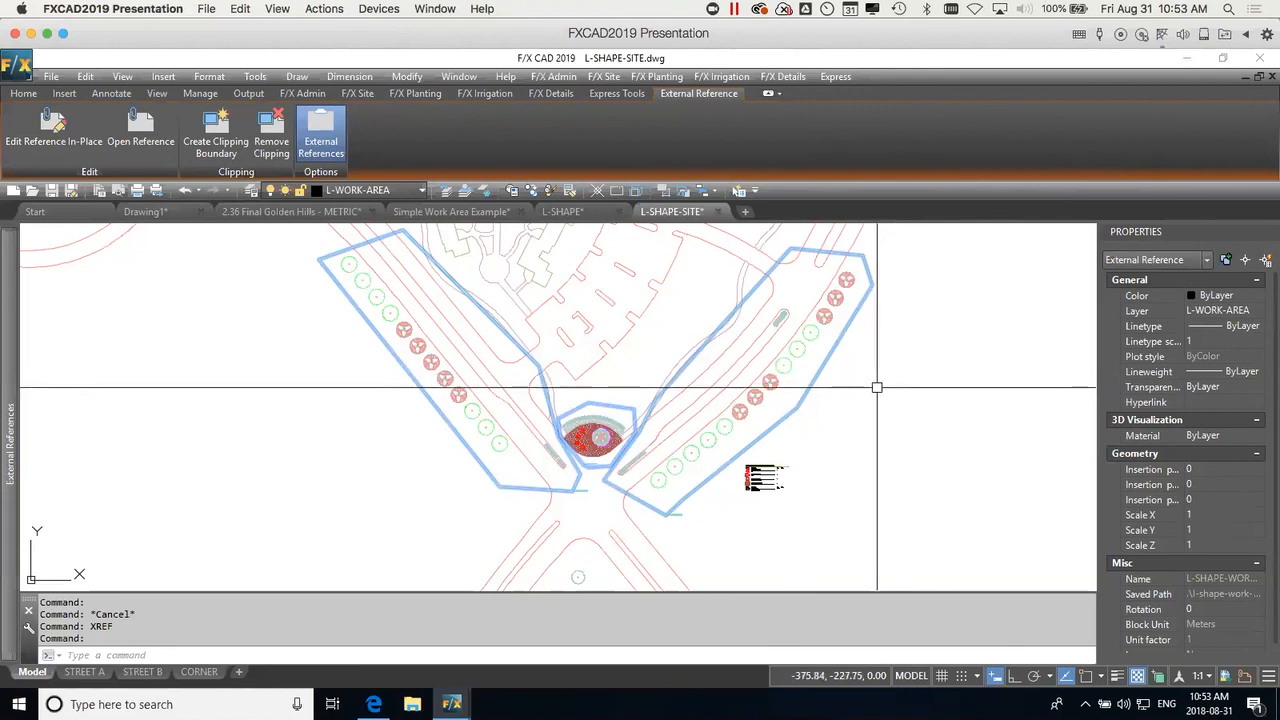
key("Escape")
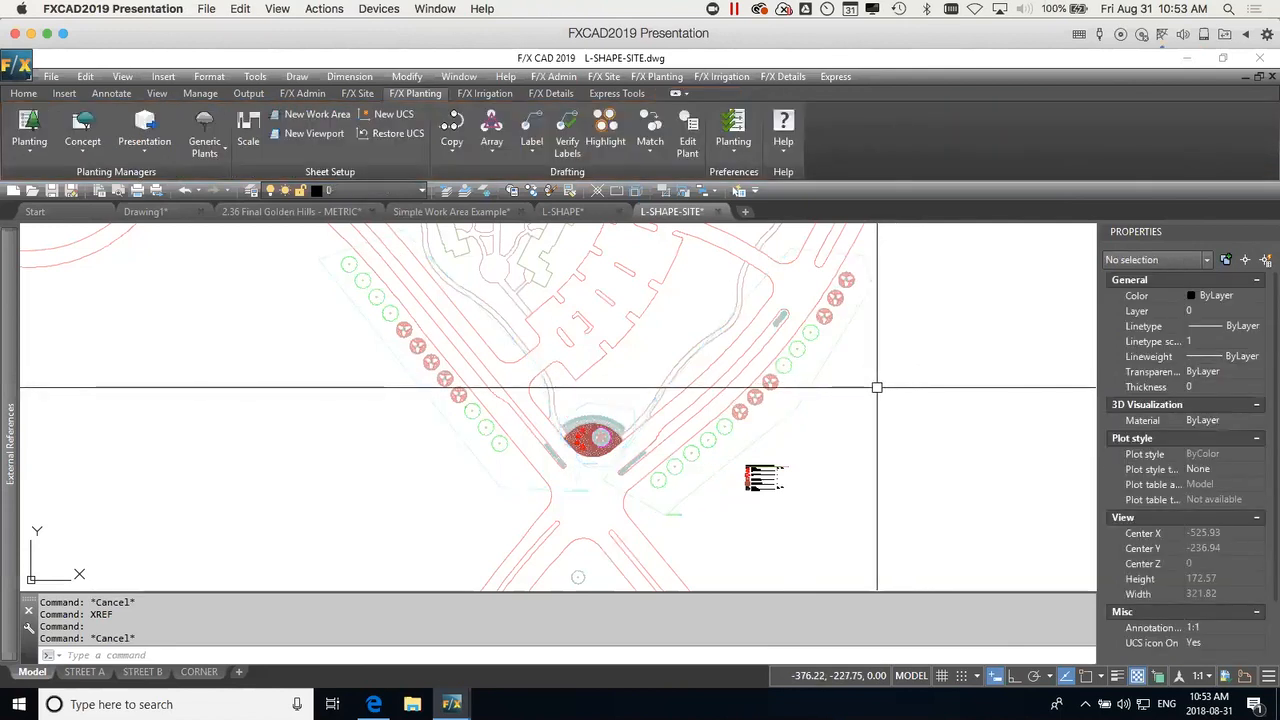
Switch to the Simple Work Area Example drawing to view the WA1 and WA2 work areas beside their plant schedules.
left_click(563, 211)
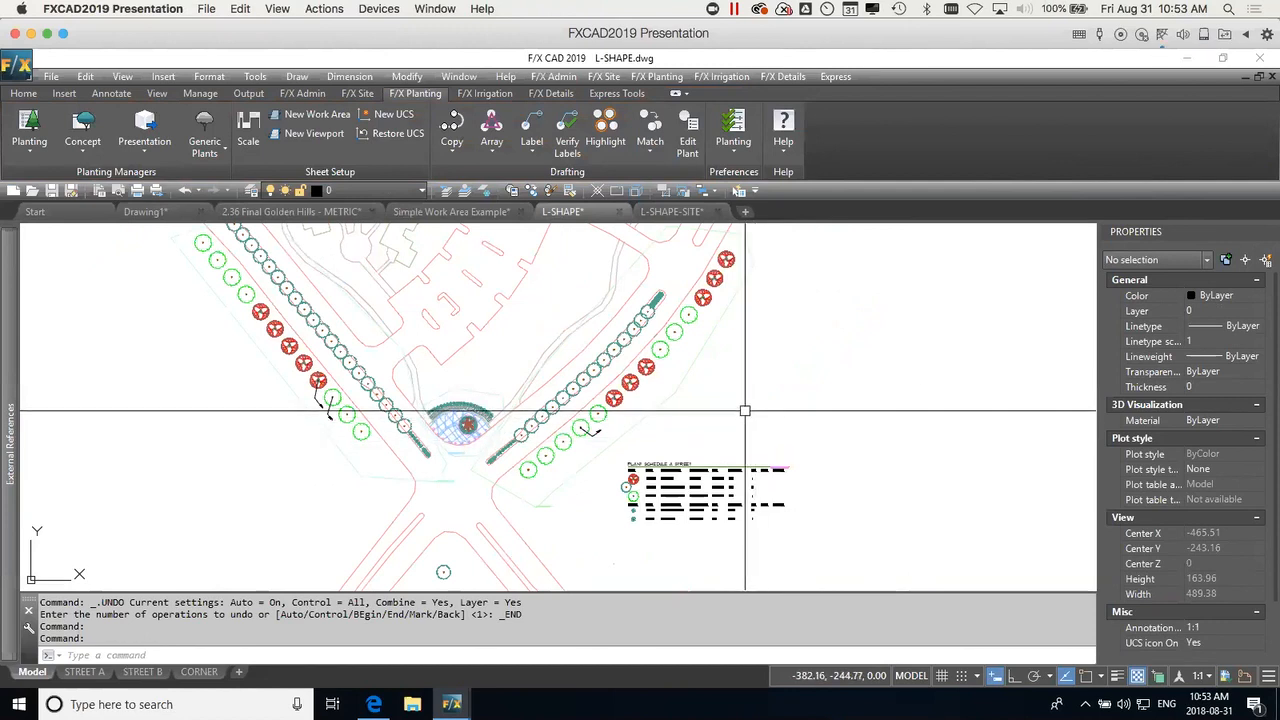
left_click(496, 215)
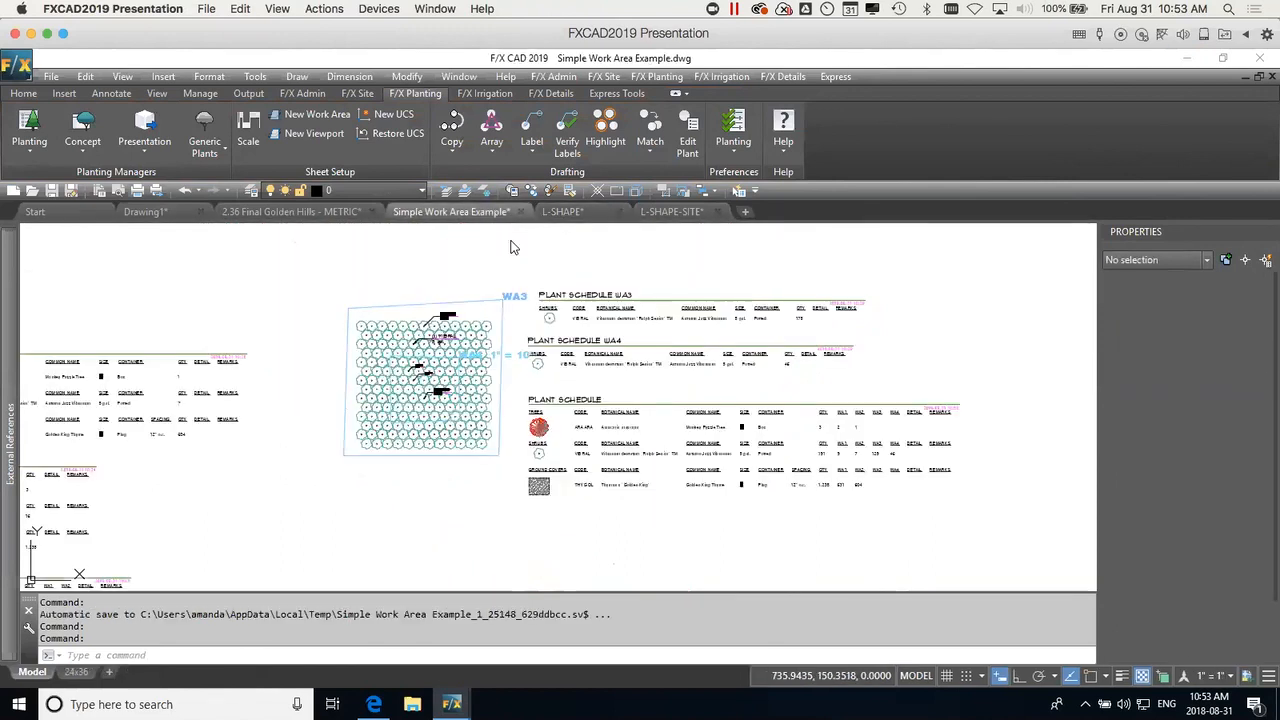
mouse_move(290, 531)
middle_mouse_down()
mouse_move(749, 463)
mouse_move(955, 478)
mouse_move(989, 496)
middle_mouse_up()
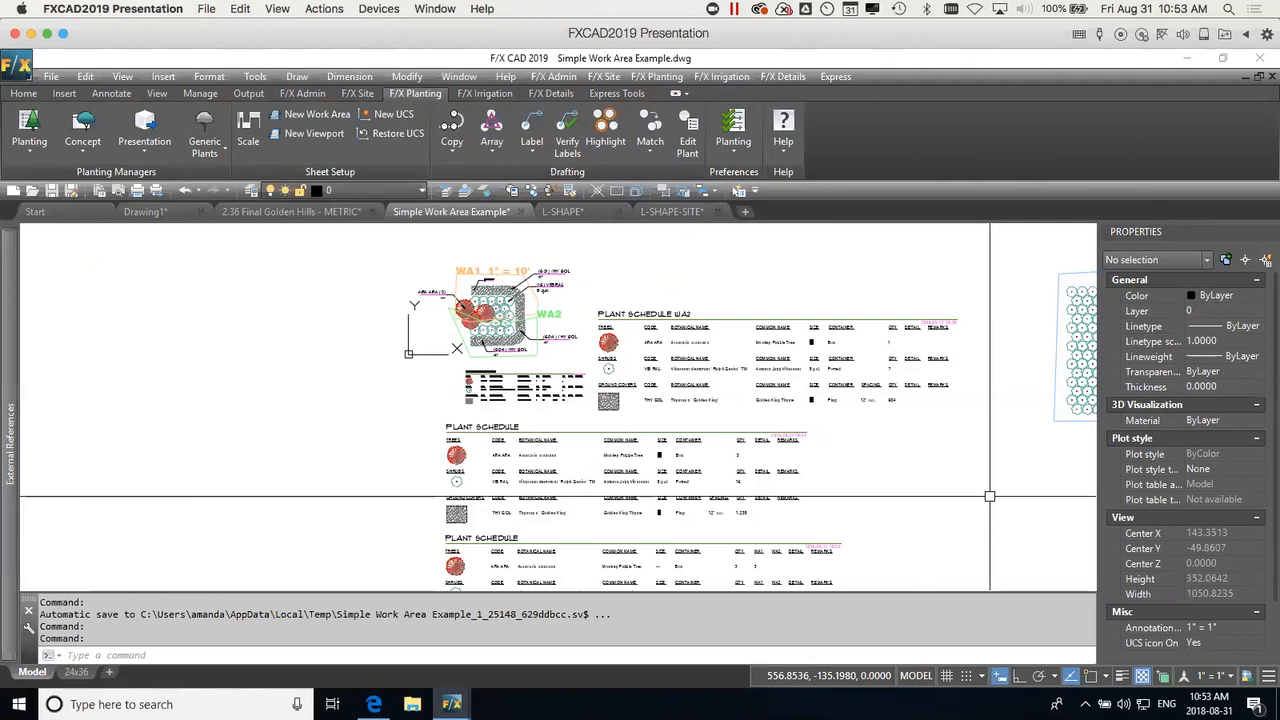
Try switching the Trees category off and on in the Plant Schedule options, and cancel the schedule.
left_click(32, 125)
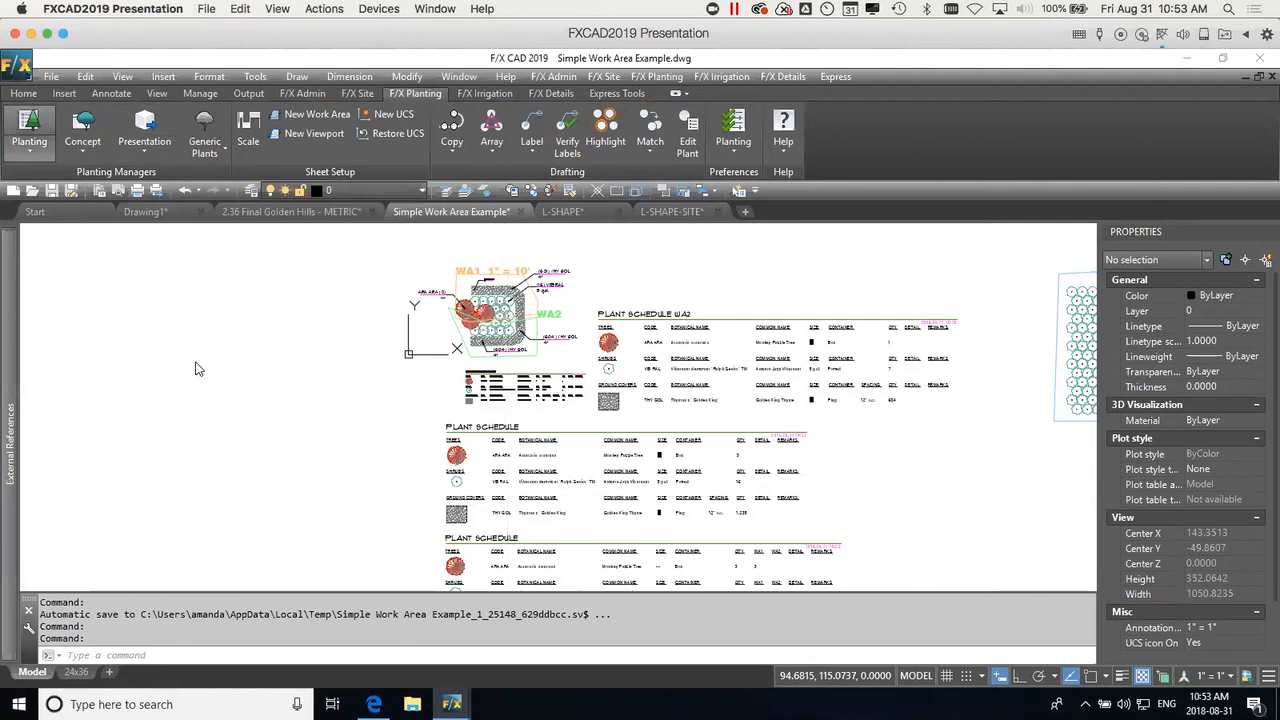
left_click(690, 404)
left_click_drag(642, 130, 264, 106)
left_click(76, 326)
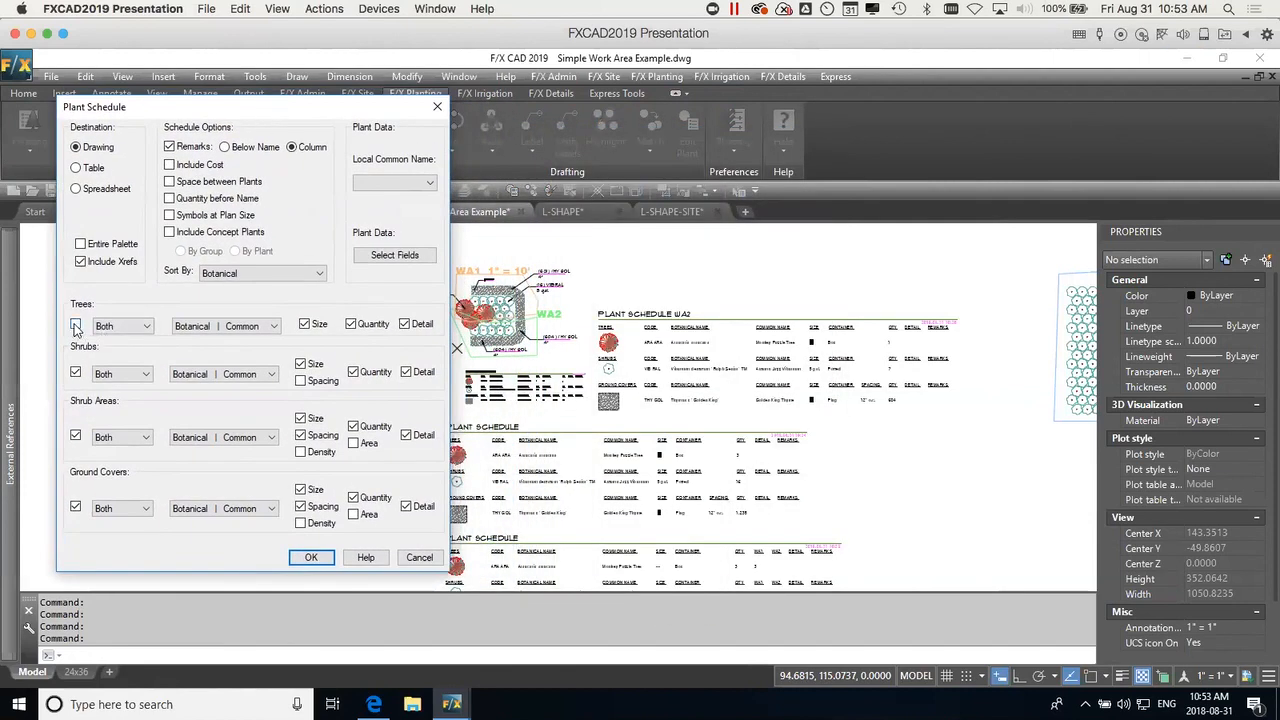
left_click(76, 326)
left_click(420, 558)
Select the ground cover's edge polyline and hatch at the lower edge of WA2, and close the External References palette.
scroll(524, 323, "up", 6)
scroll(524, 323, "up", 6)
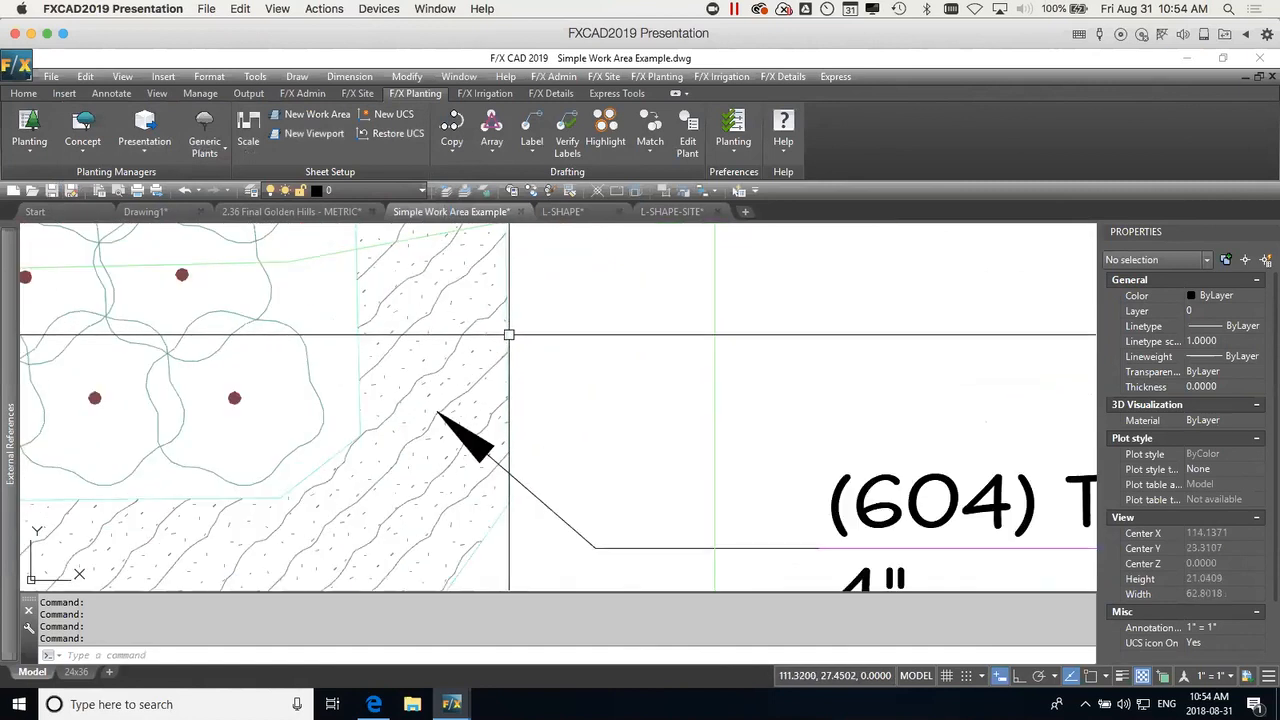
left_click(509, 338)
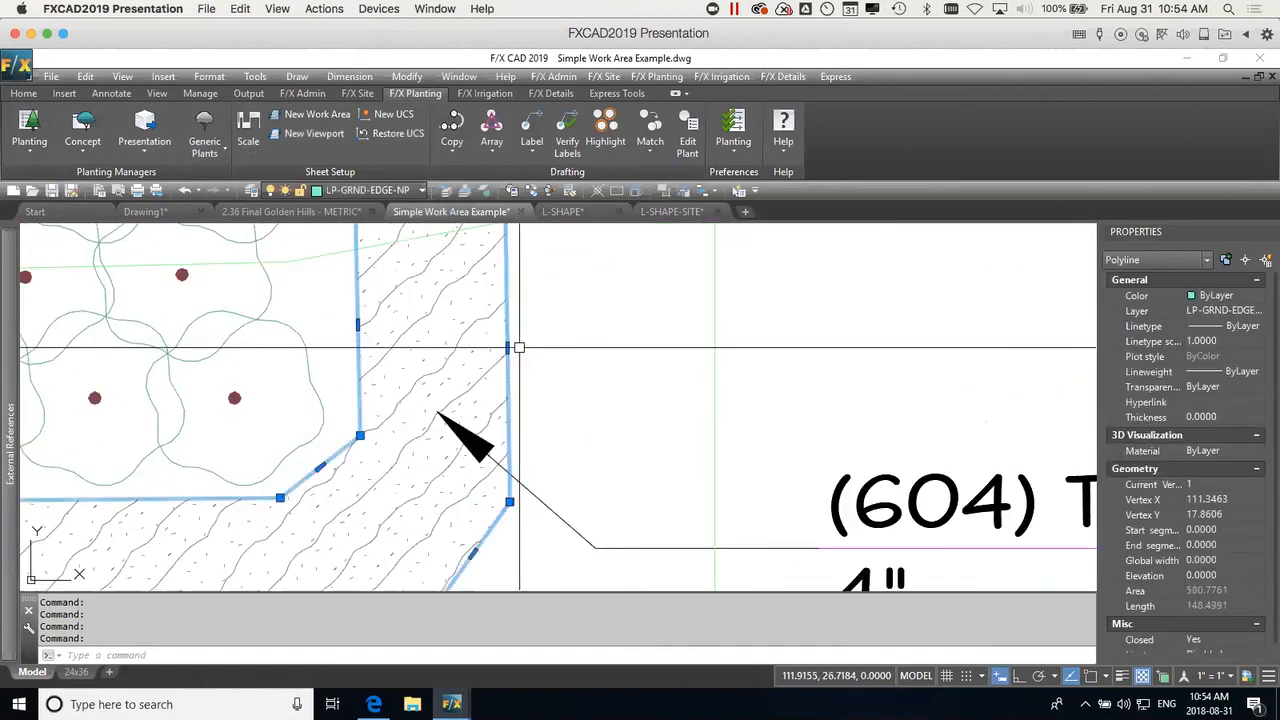
left_click(475, 318)
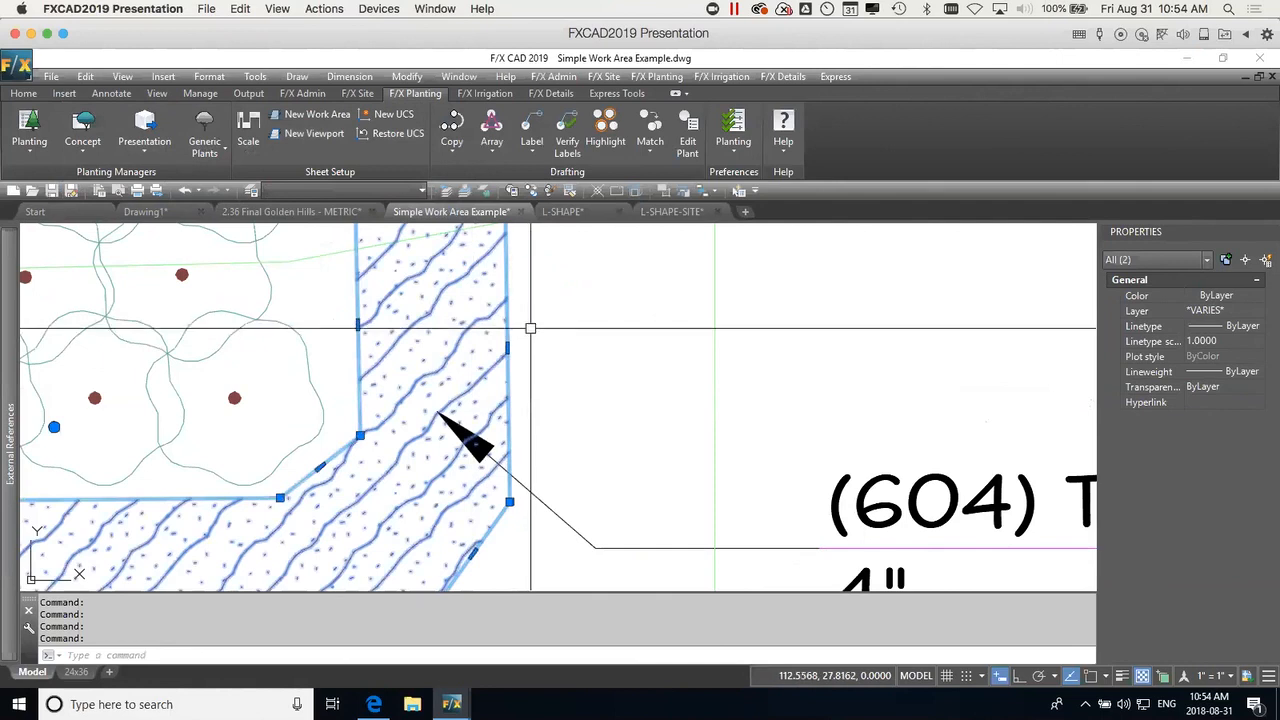
scroll(526, 325, "down", 5)
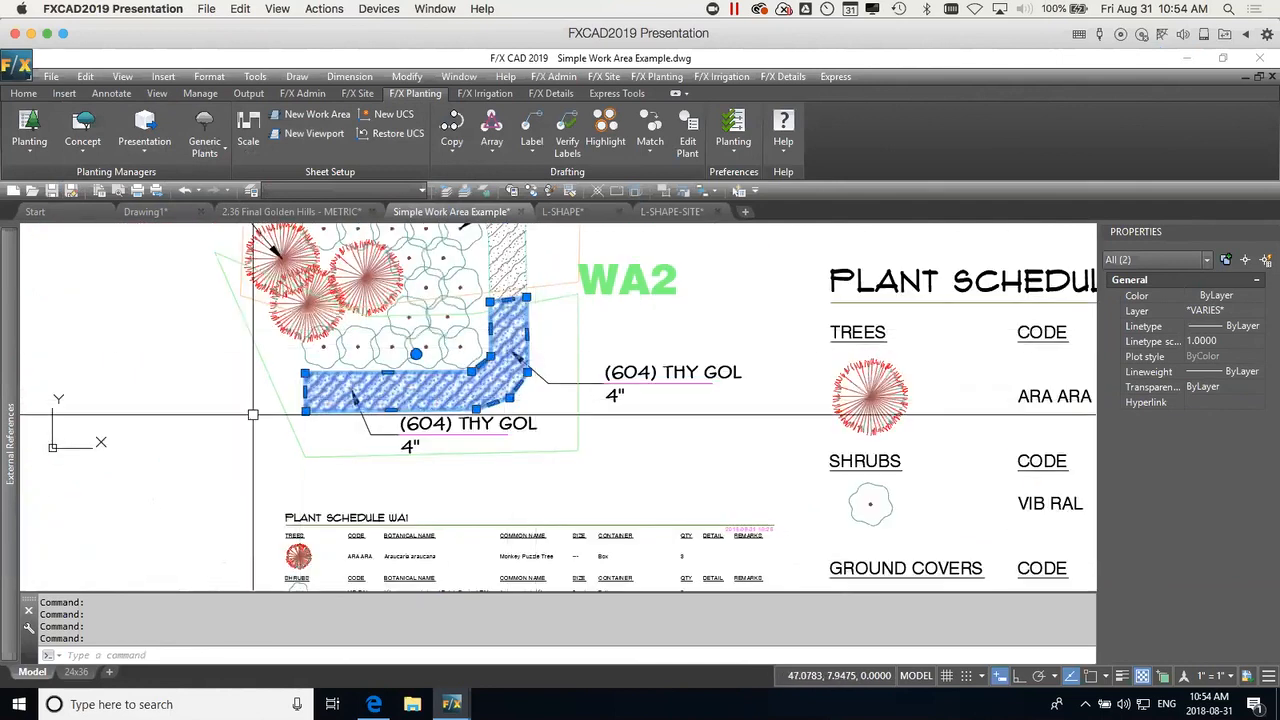
mouse_move(13, 266)
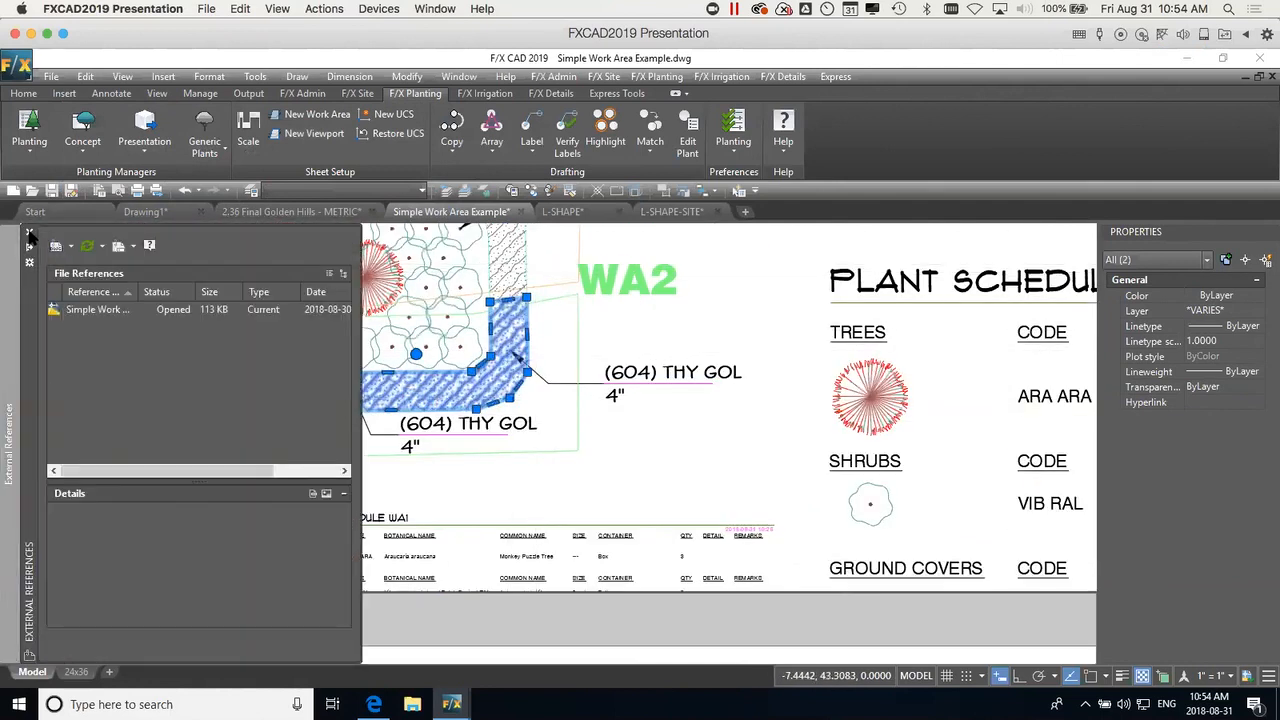
left_click(30, 234)
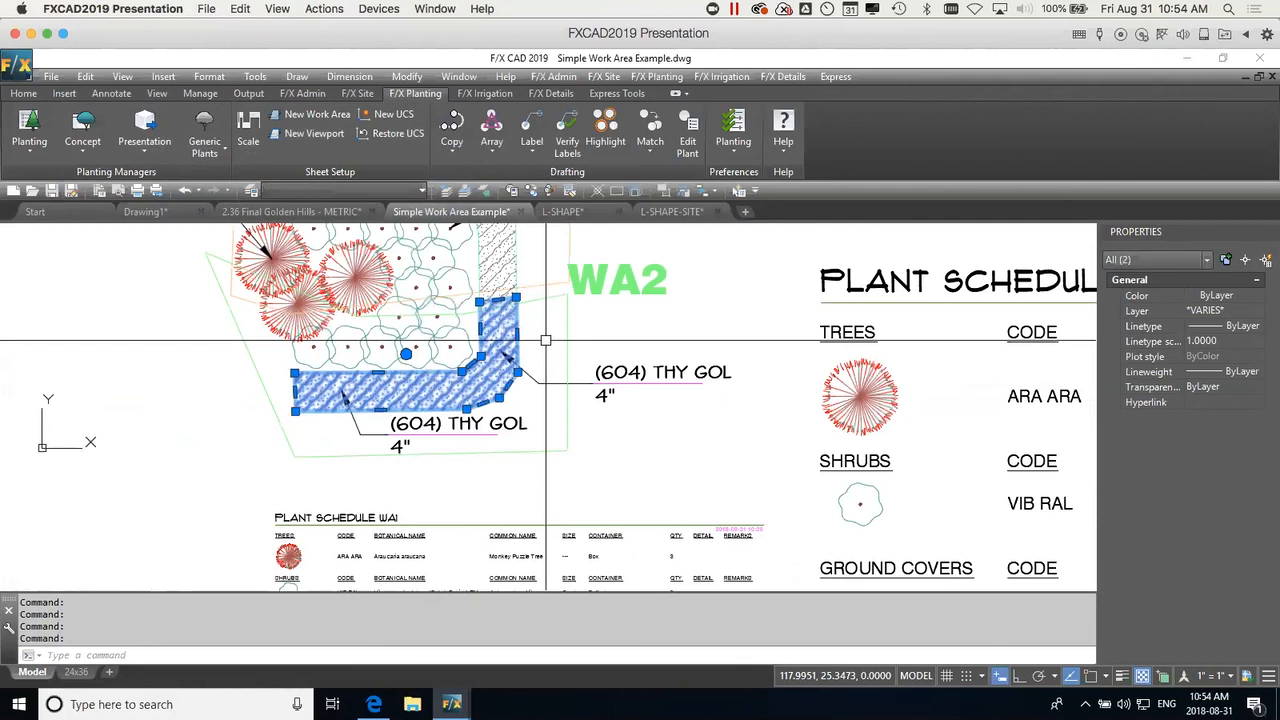
Open the Layer Properties Manager with LA, and check which layer the WA2 ground cover hatch is on.
type("LA")
key("Return")
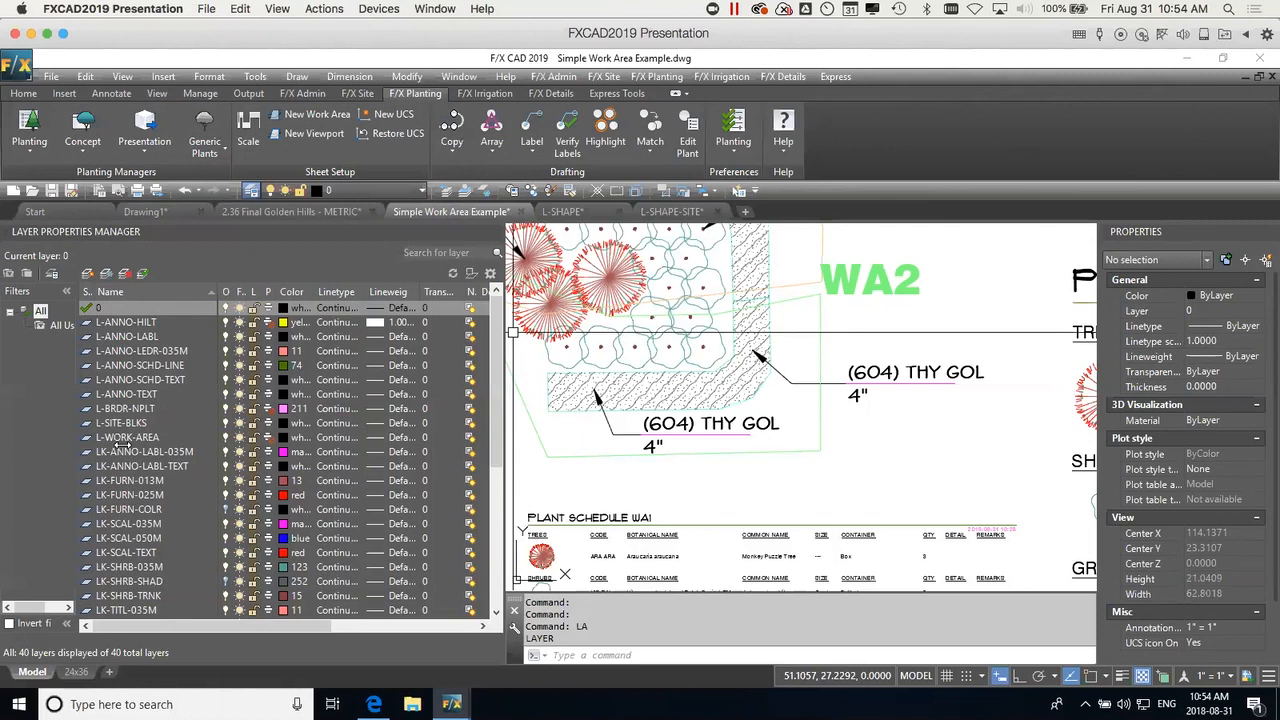
scroll(123, 445, "down", 5)
scroll(170, 450, "down", 1)
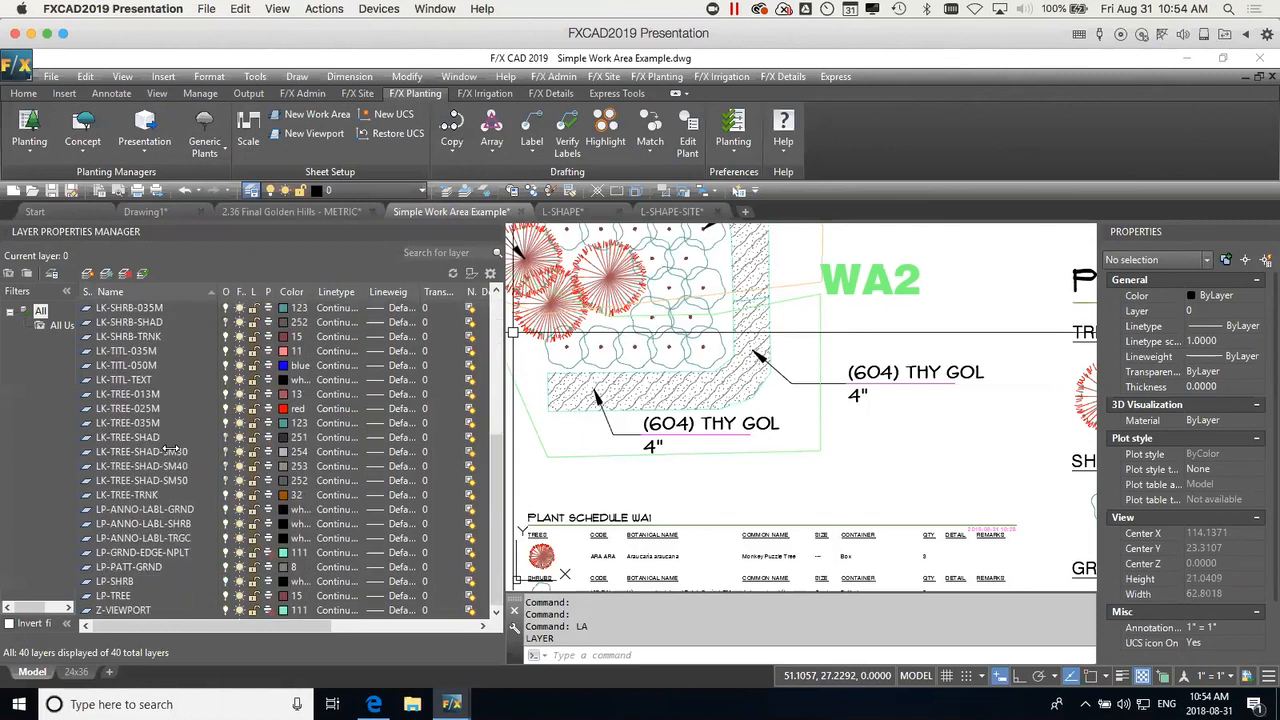
left_click(760, 325)
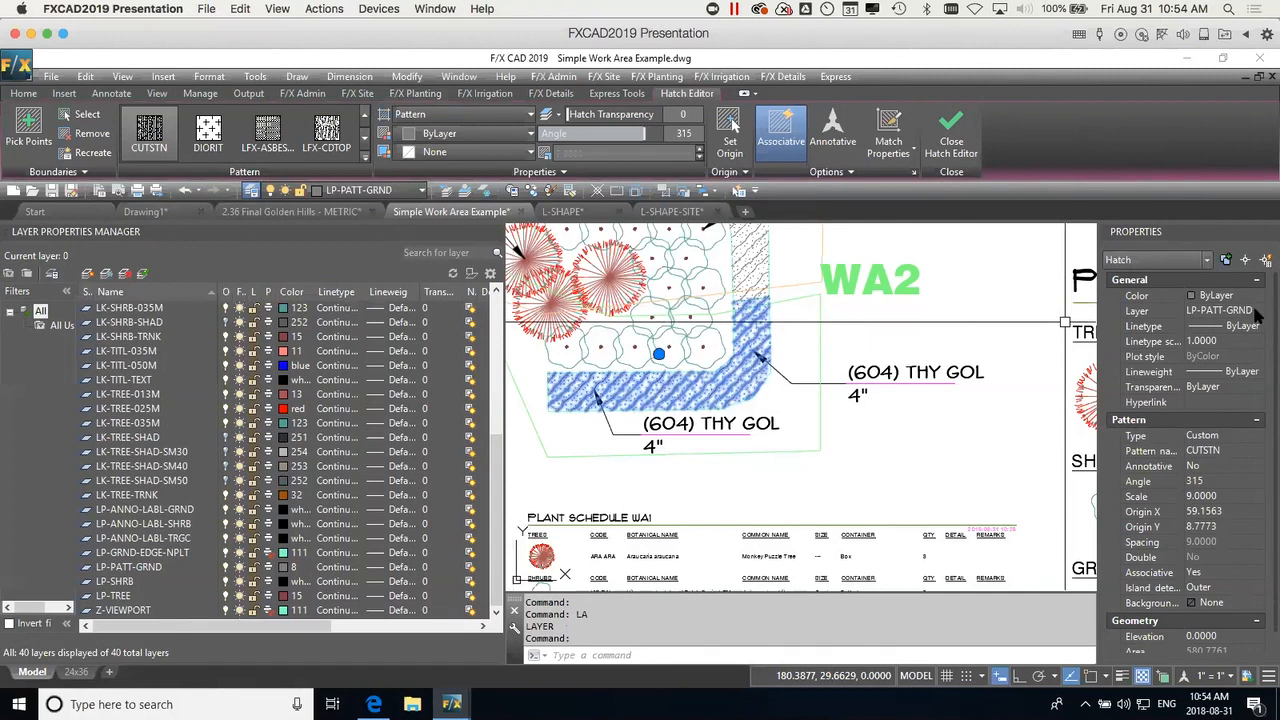
key("Escape")
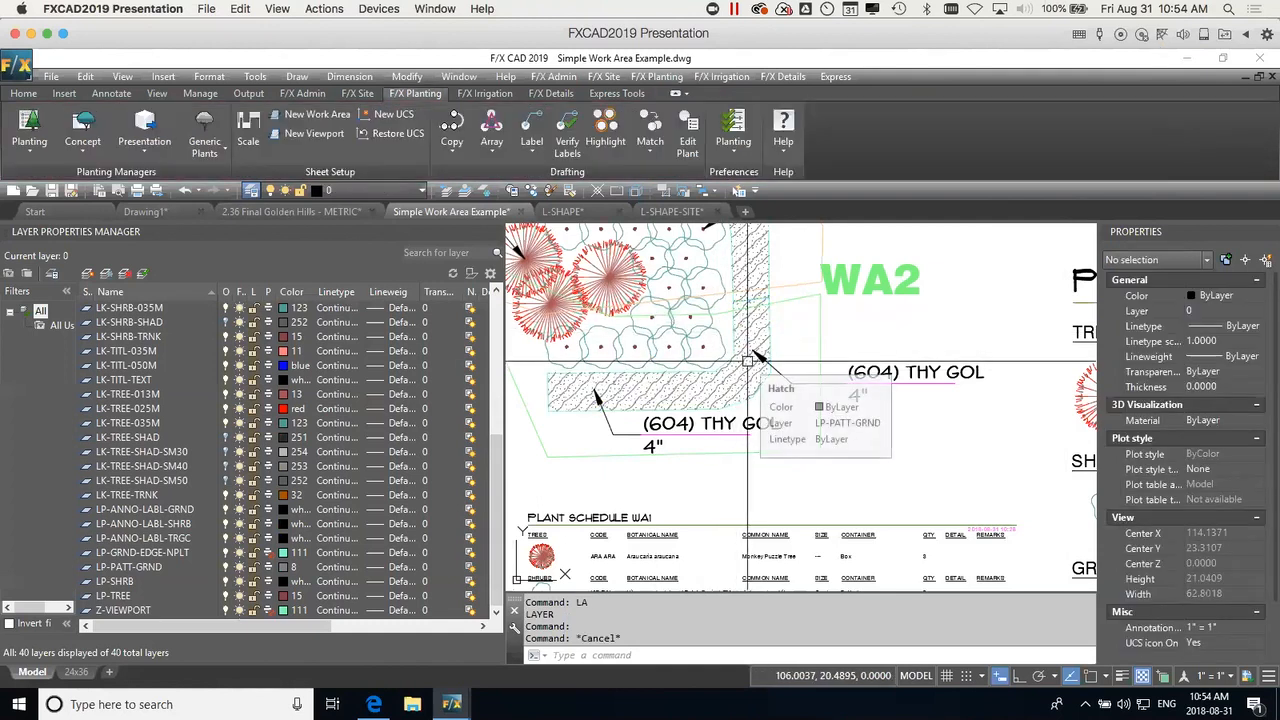
scroll(767, 374, "down", 4)
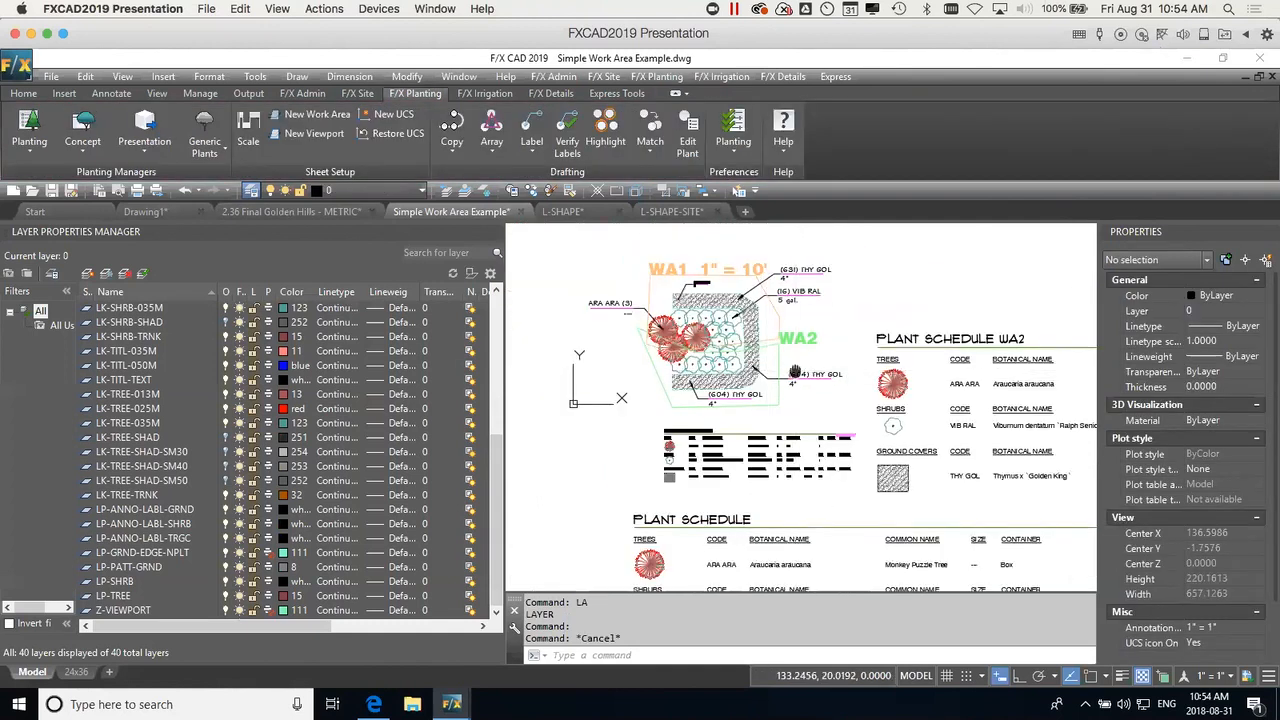
middle_click_drag(800, 372, 769, 368)
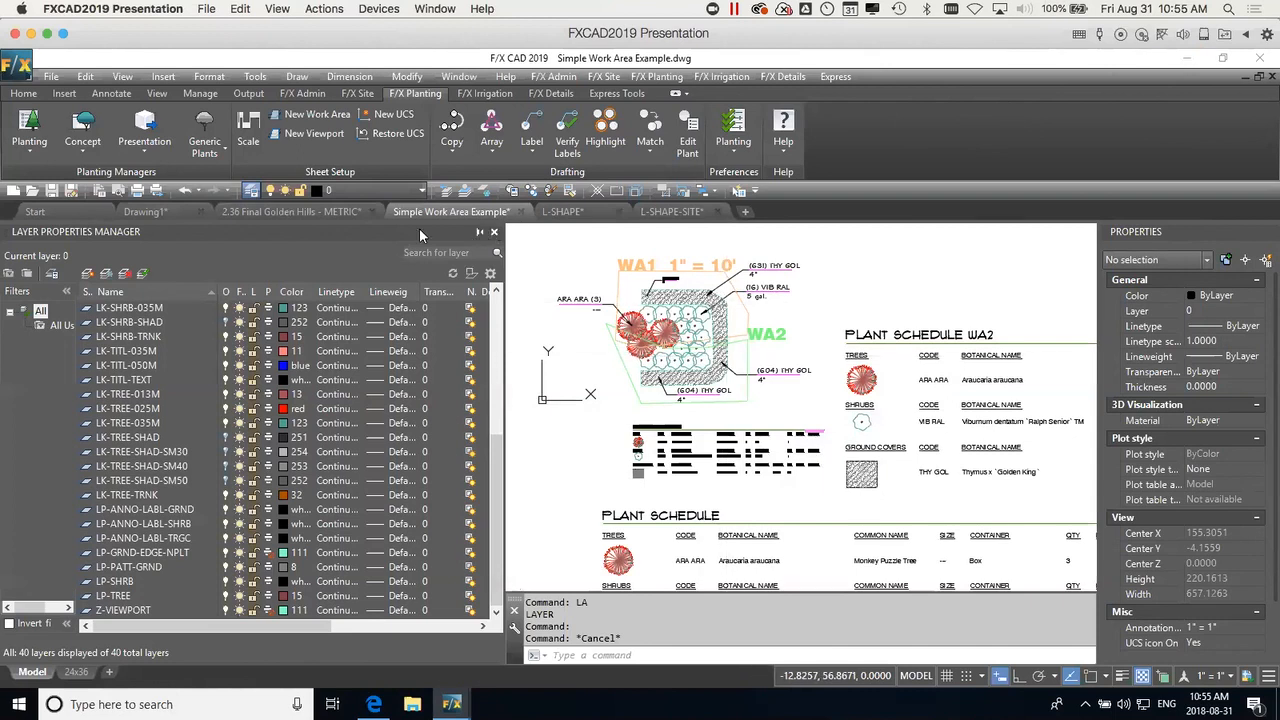
Open the Plant Schedule options without regenerating the existing schedules, review them, and cancel.
left_click(44, 133)
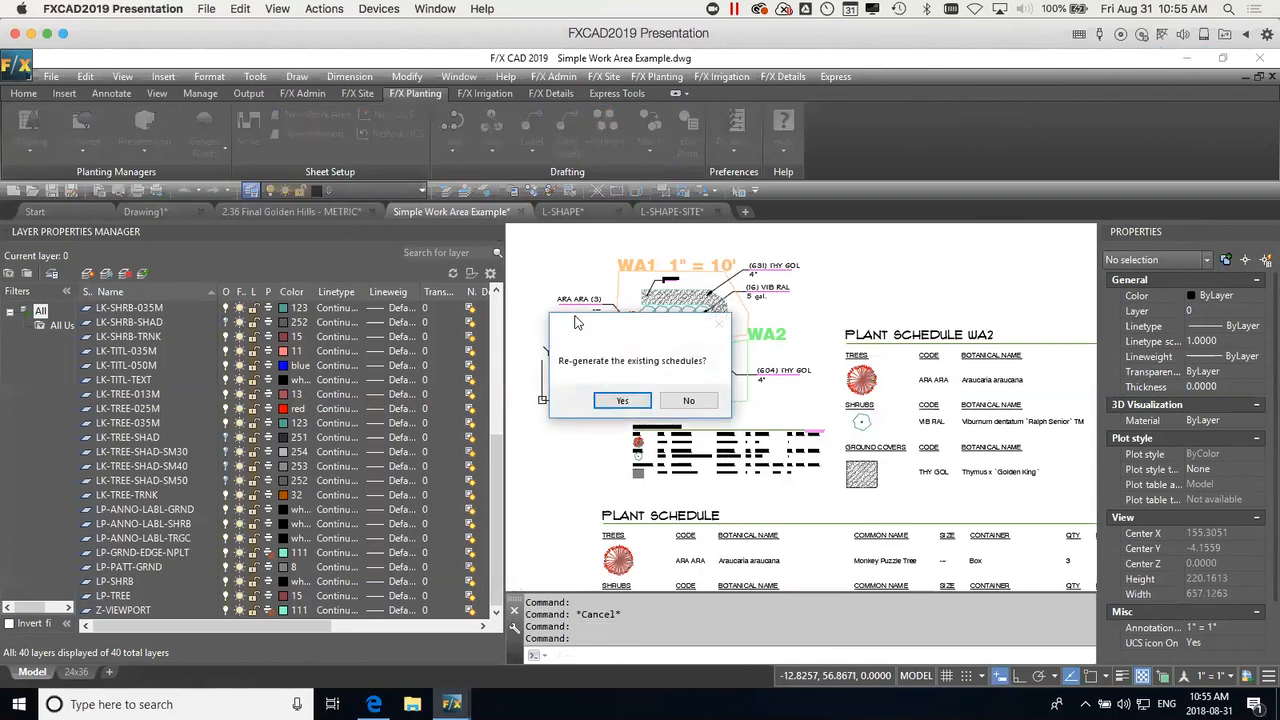
left_click(697, 404)
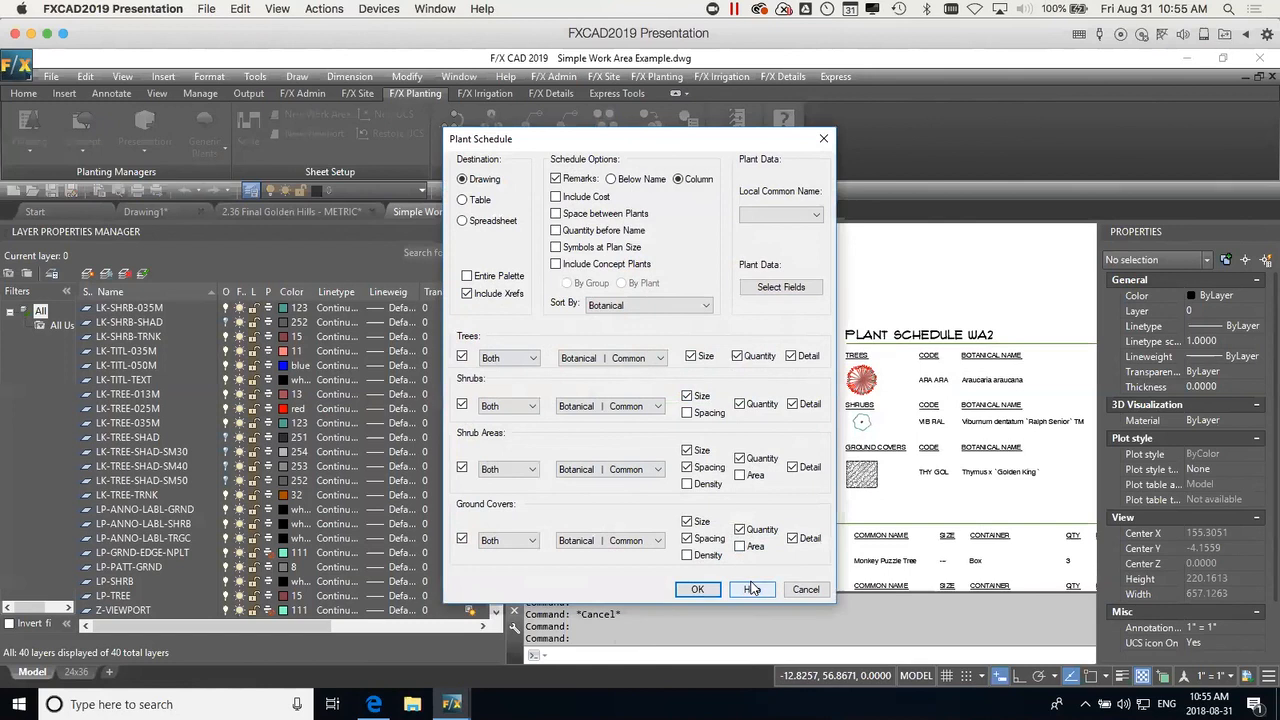
left_click(823, 138)
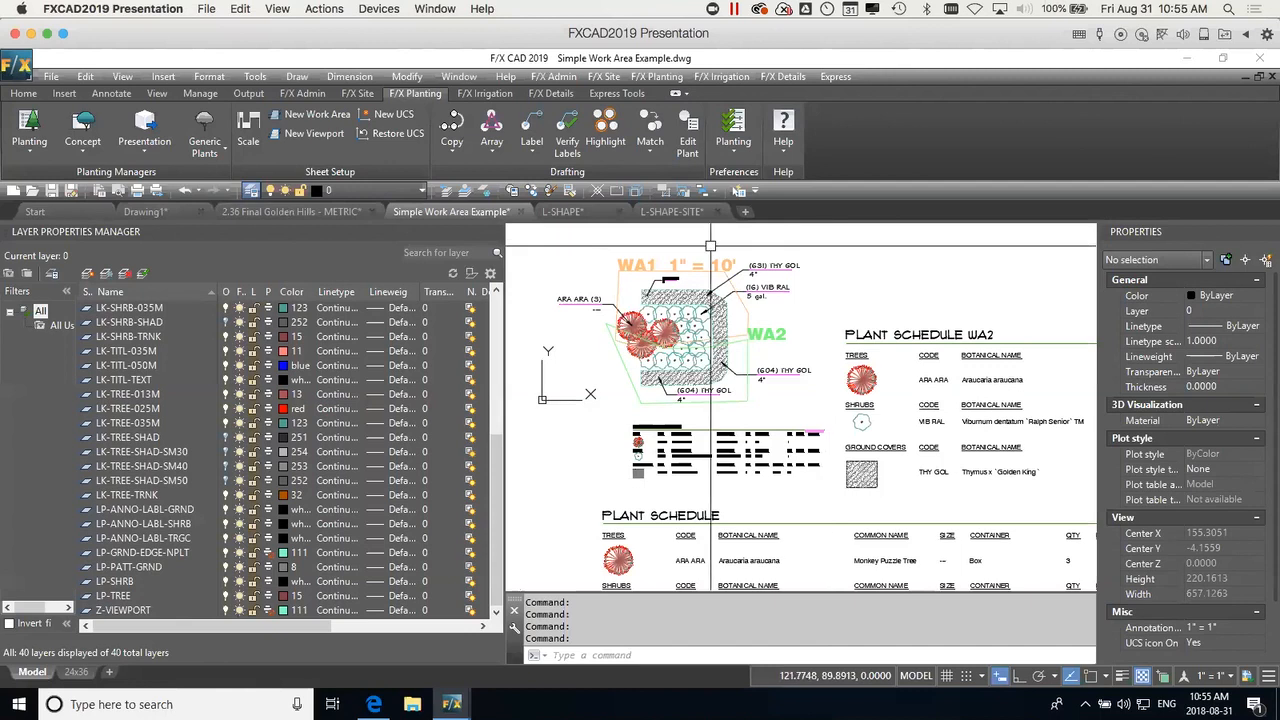
Close the Layer Properties Manager, and view the WA3 and WA4 work areas beside their plant schedules.
left_click(497, 238)
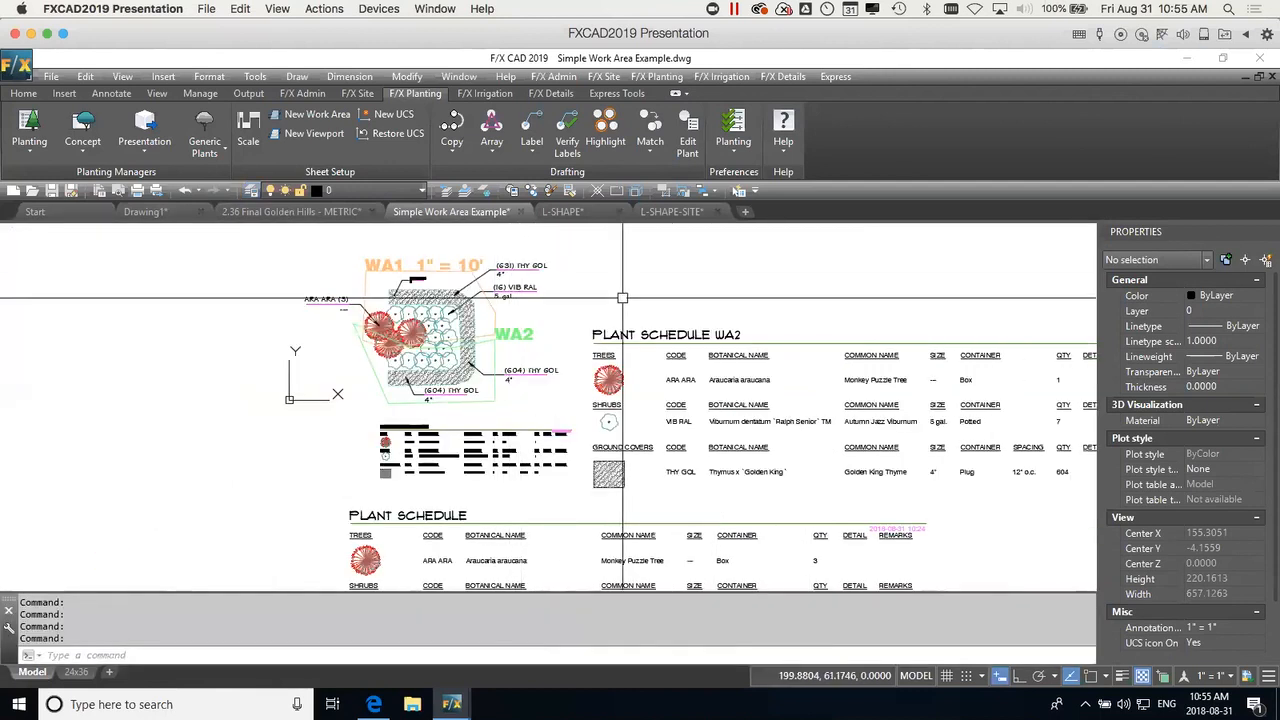
mouse_move(894, 316)
middle_mouse_down()
mouse_move(249, 296)
mouse_move(17, 328)
middle_mouse_up()
mouse_move(726, 533)
middle_mouse_down()
mouse_move(669, 500)
mouse_move(640, 517)
middle_mouse_up()
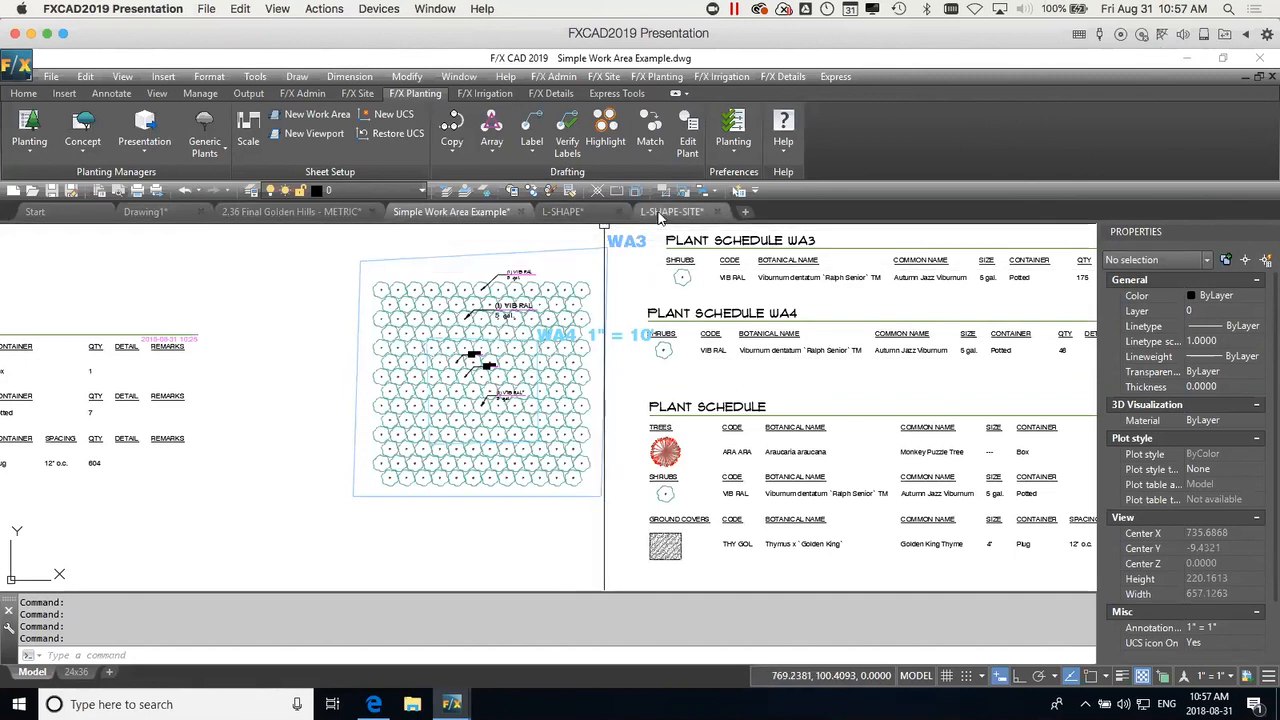
Open the CORNER layout of the L-SHAPE drawing, and select the polygonal viewport around the plaza to examine its outline.
mouse_move(674, 213)
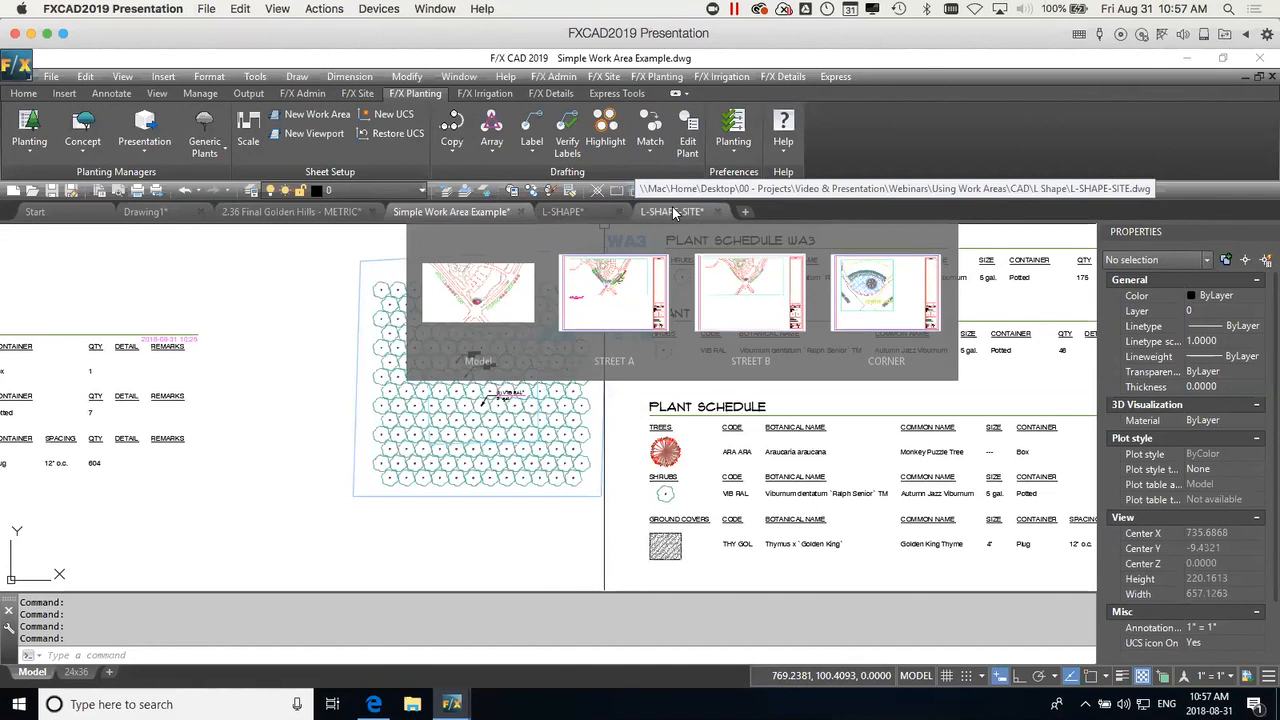
left_click(578, 212)
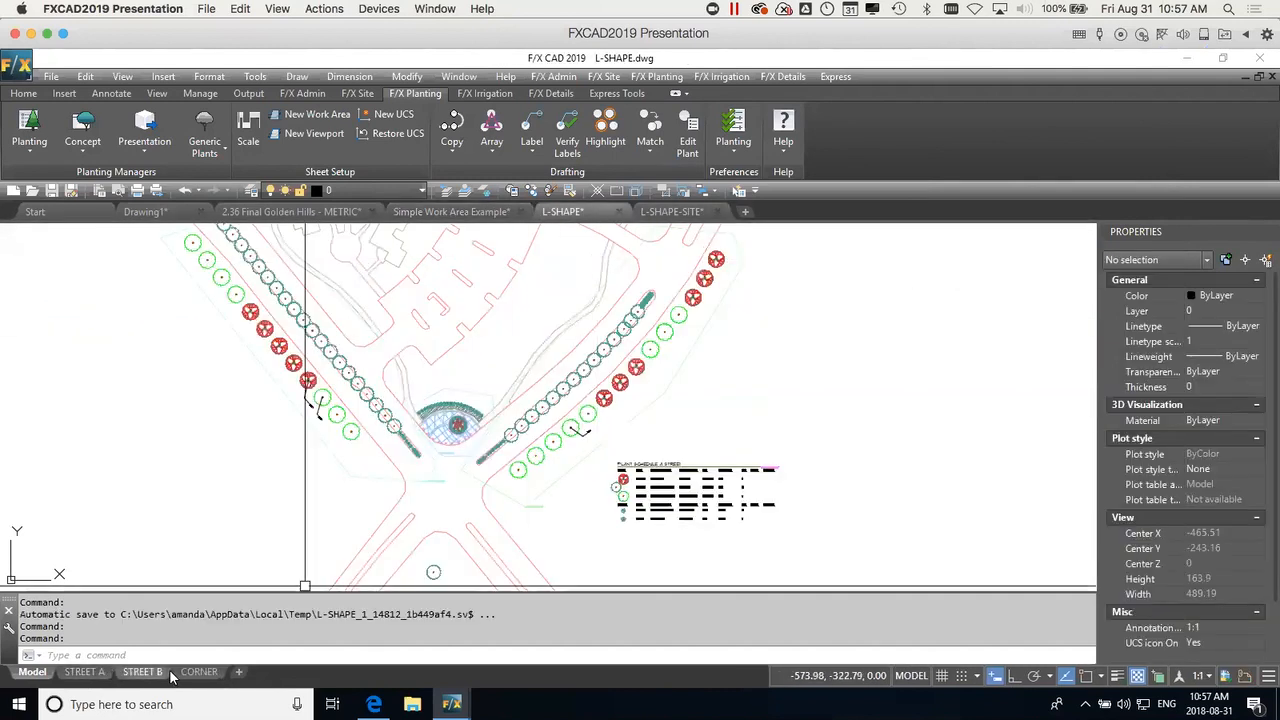
left_click(198, 672)
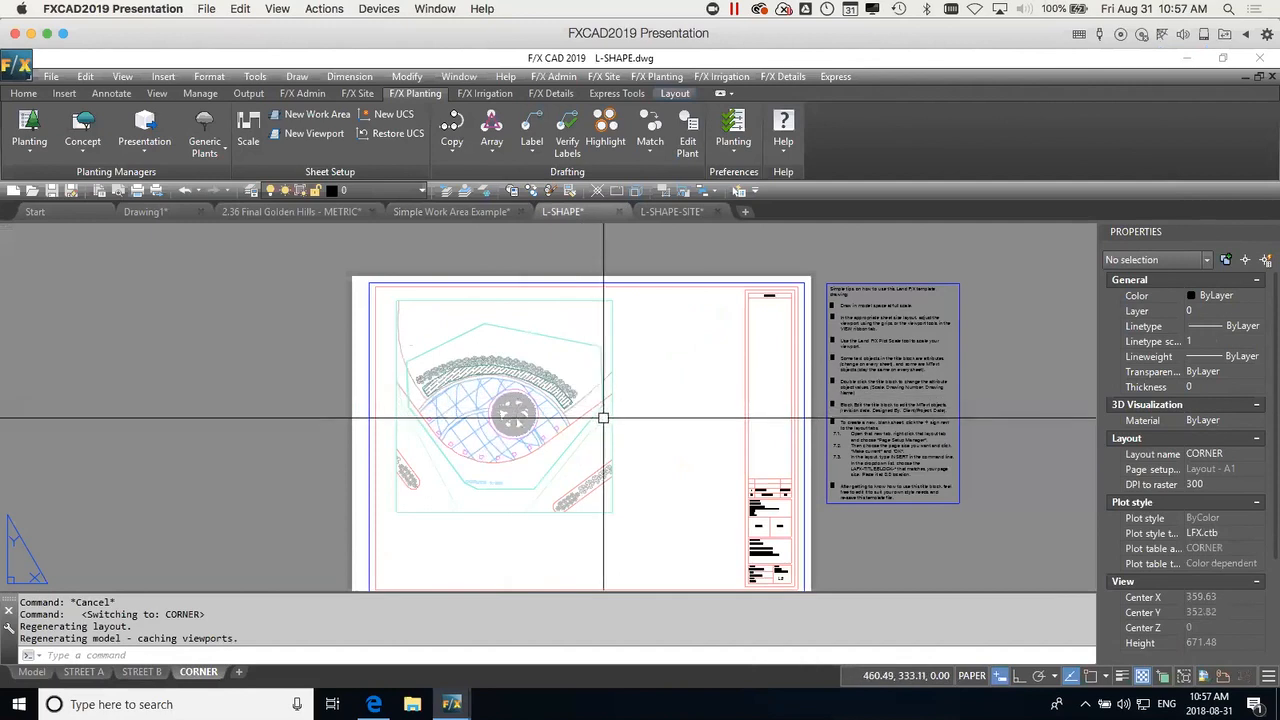
scroll(600, 423, "up", 2)
middle_click_drag(609, 426, 680, 406)
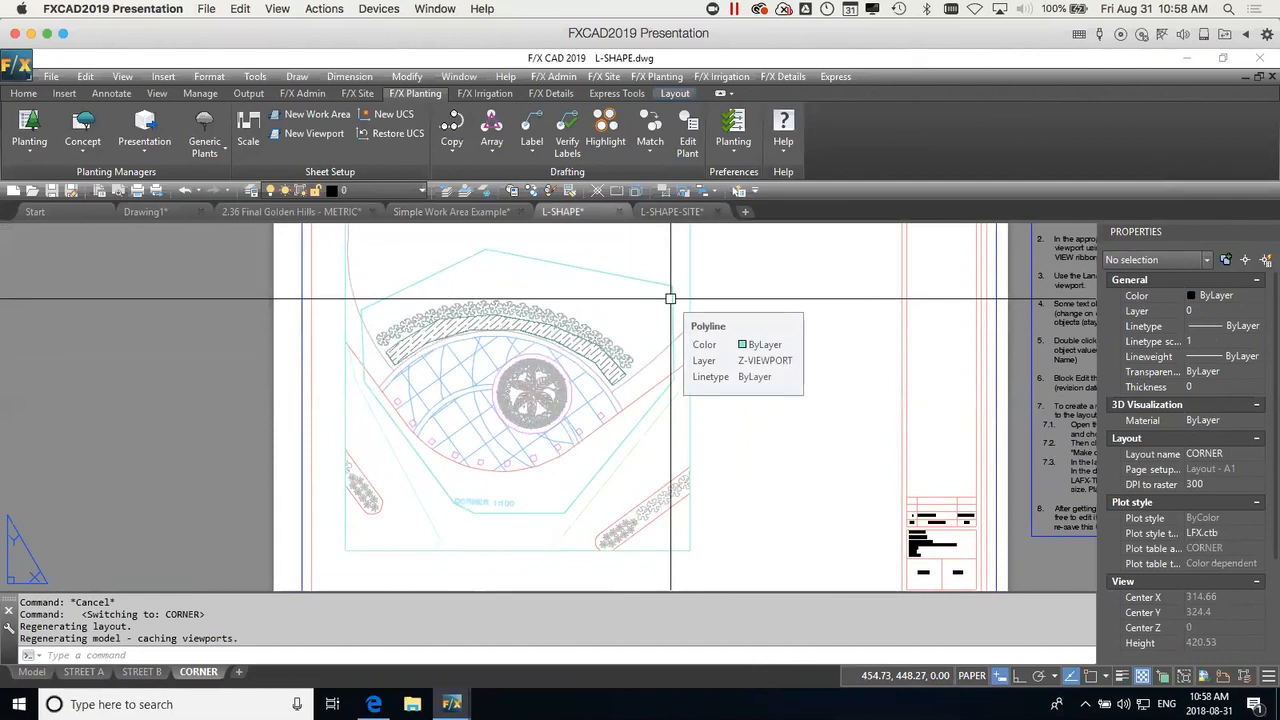
left_click(671, 300)
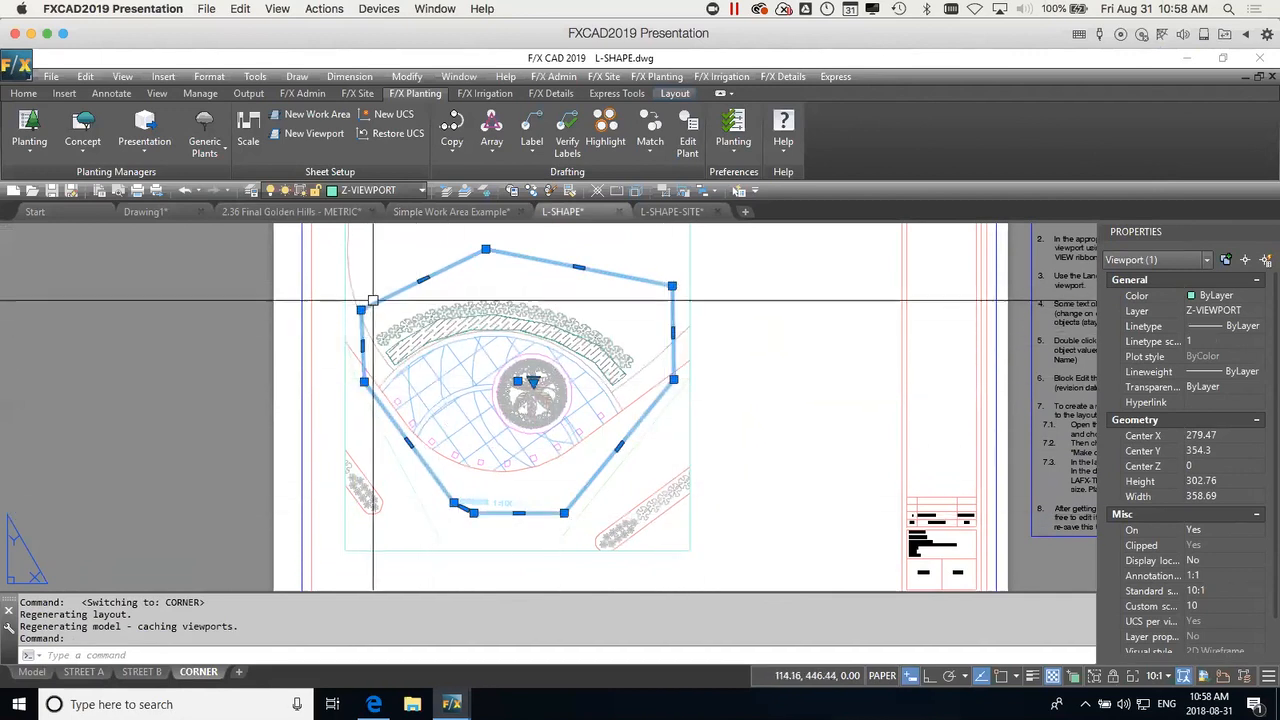
mouse_move(673, 381)
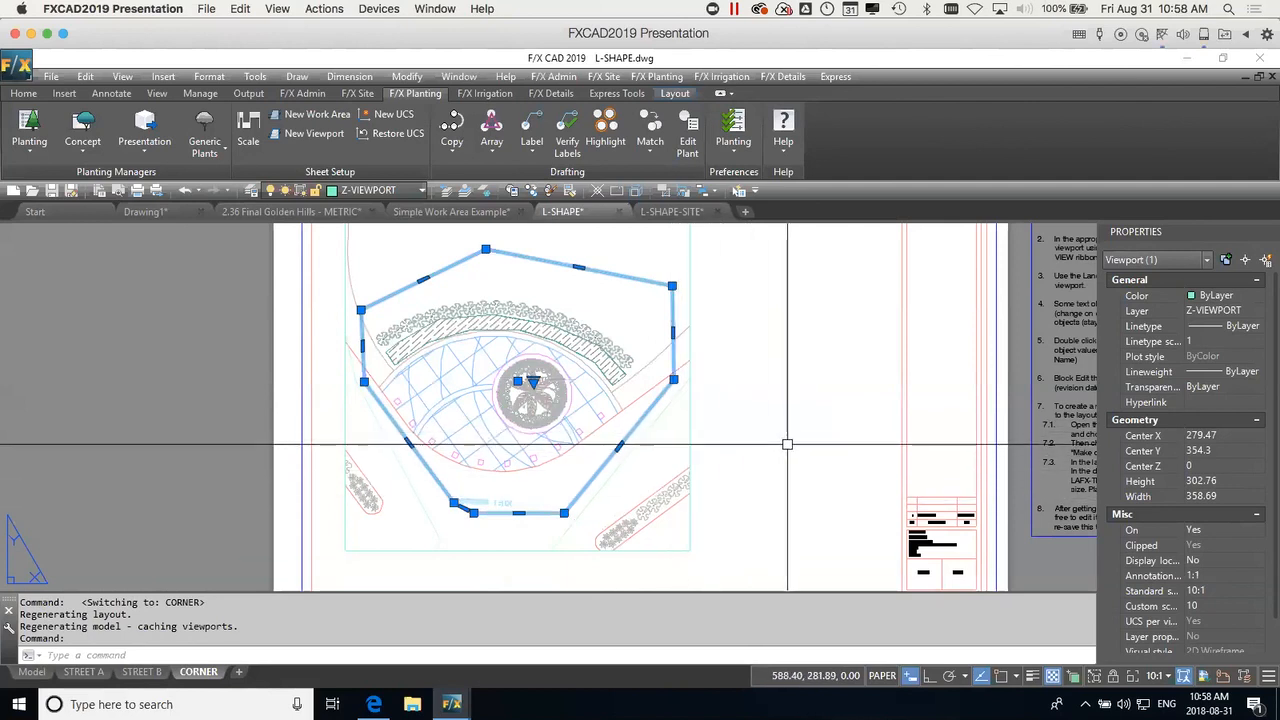
Activate model space in the rectangular viewport on the CORNER sheet, return to paper space, and view the whole sheet.
double_click(676, 463)
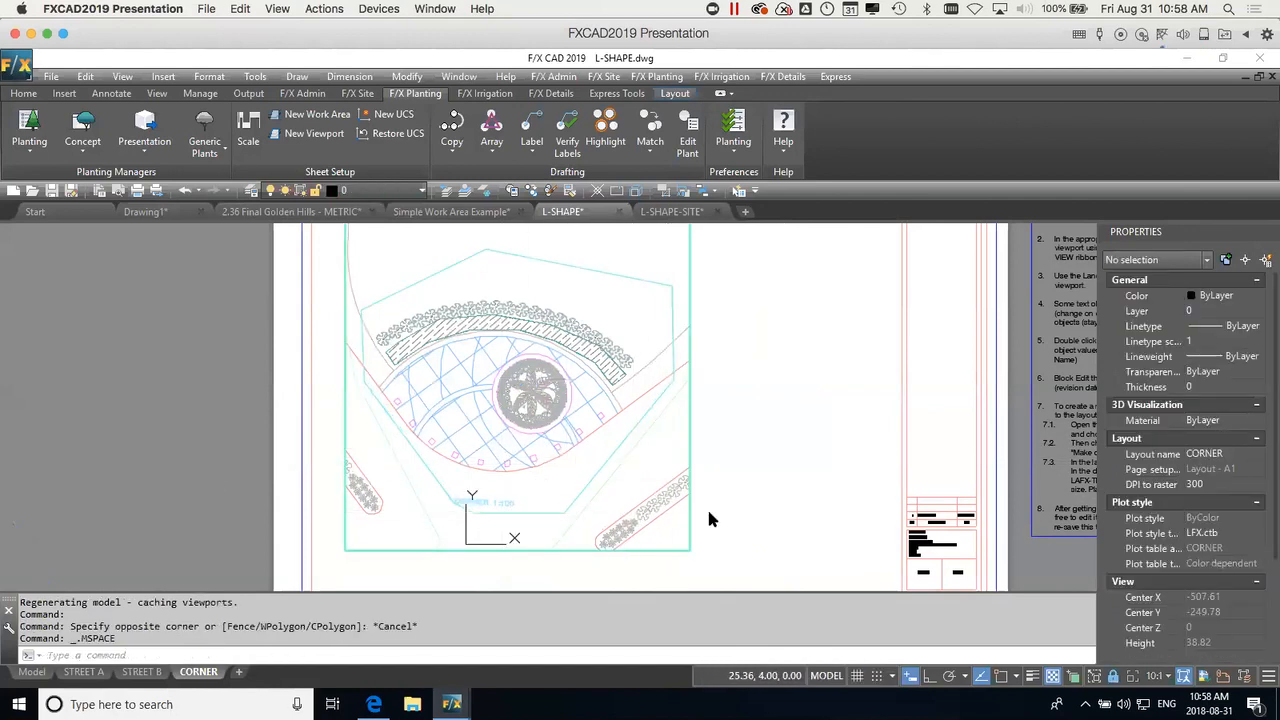
double_click(762, 485)
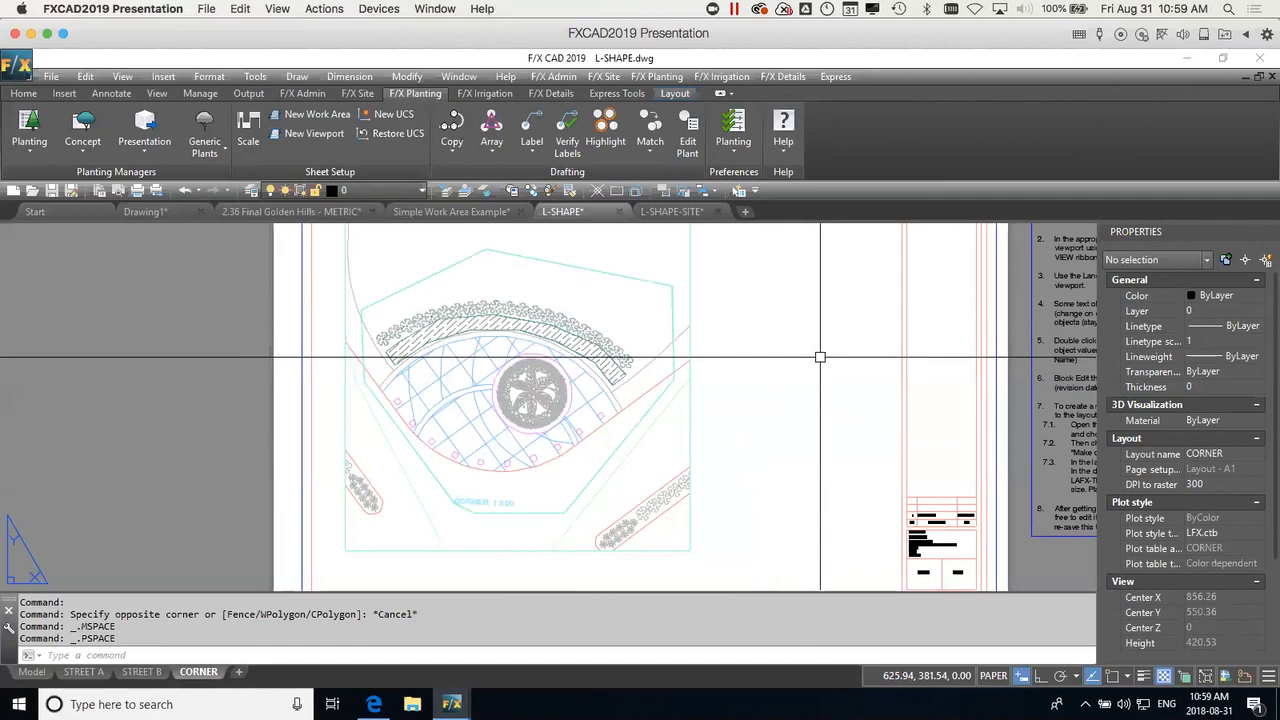
scroll(820, 357, "down", 5)
scroll(714, 370, "up", 3)
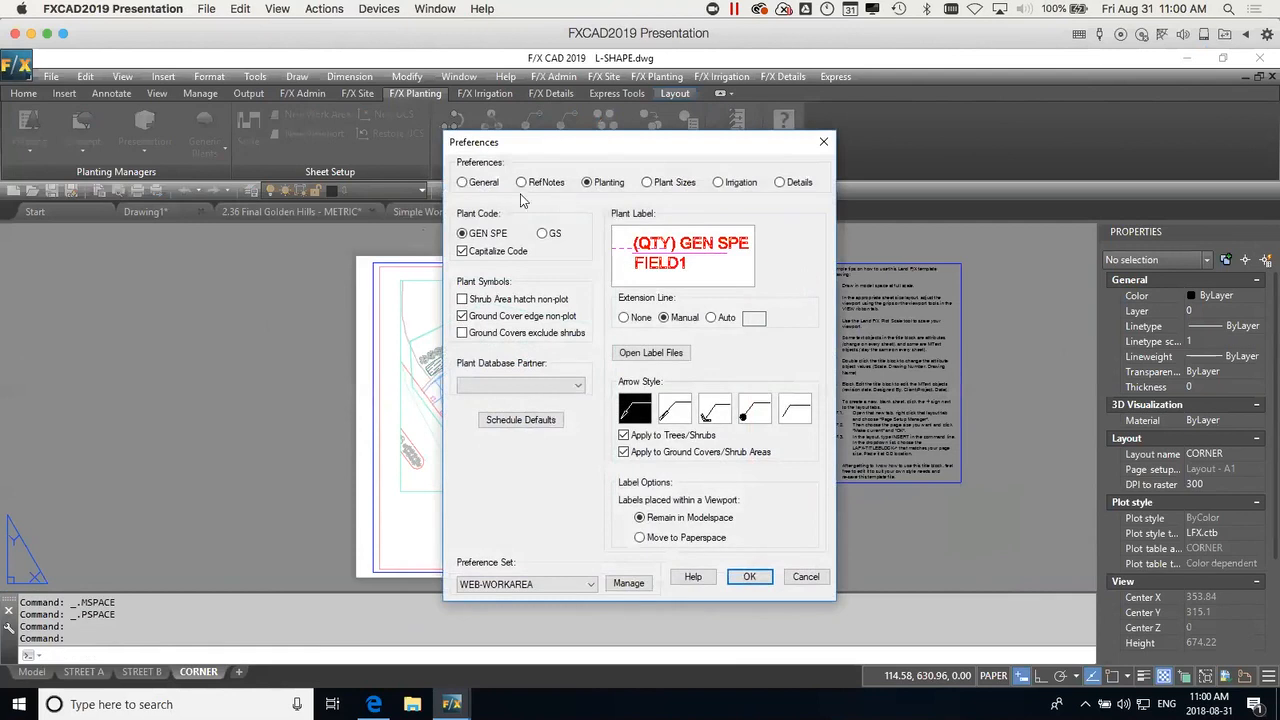
Open the L-WORK-AREA layer for editing in the General preferences, review its Plot setting, and close the preferences without changes.
left_click(482, 184)
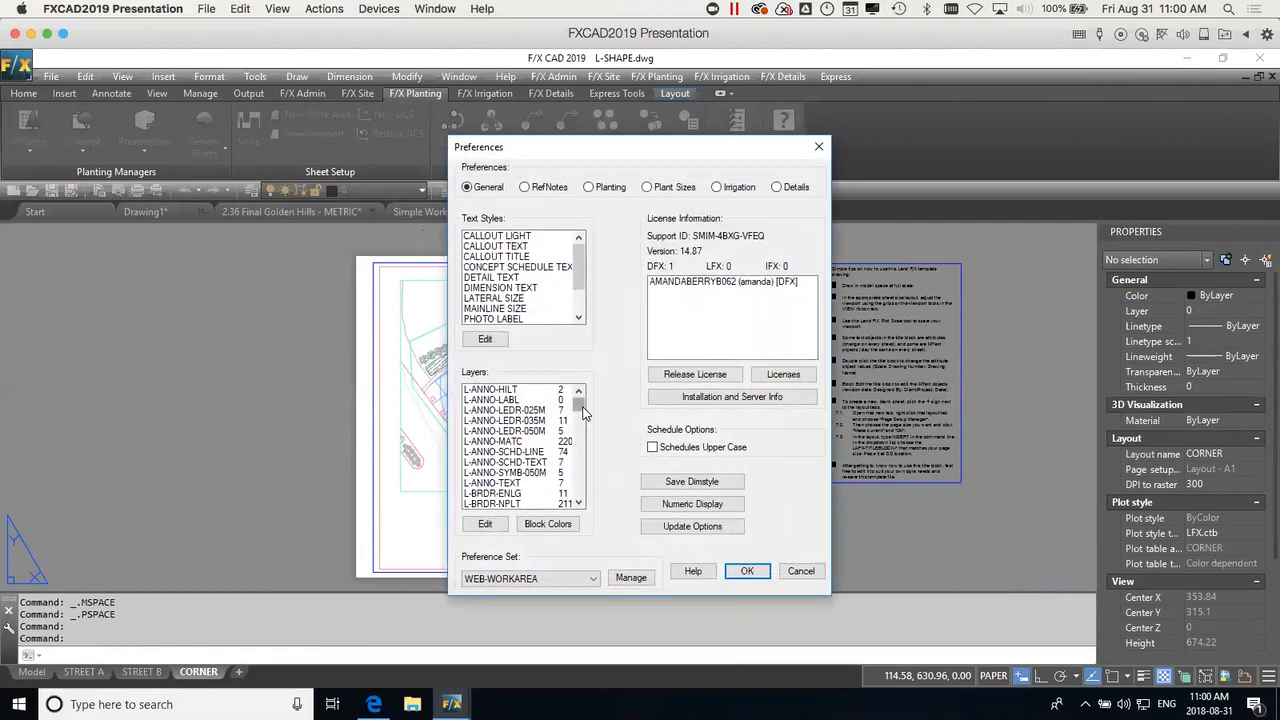
left_click_drag(581, 407, 581, 430)
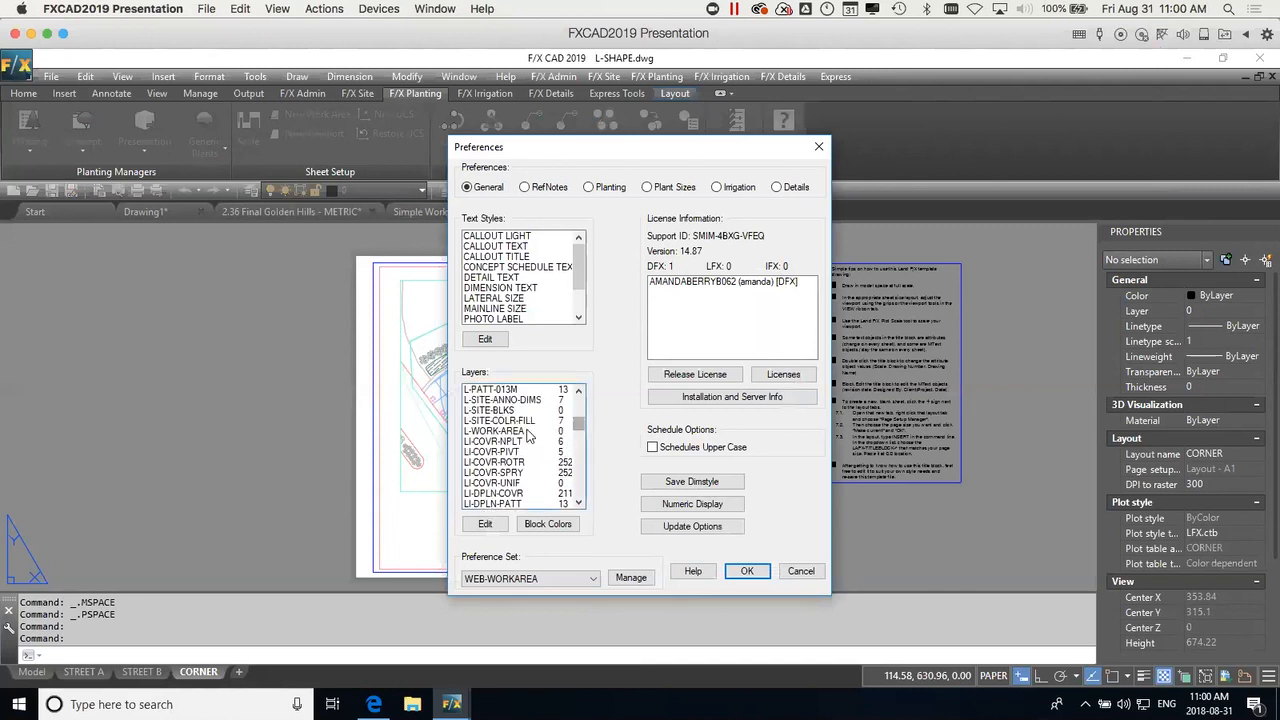
left_click(527, 433)
left_click(485, 524)
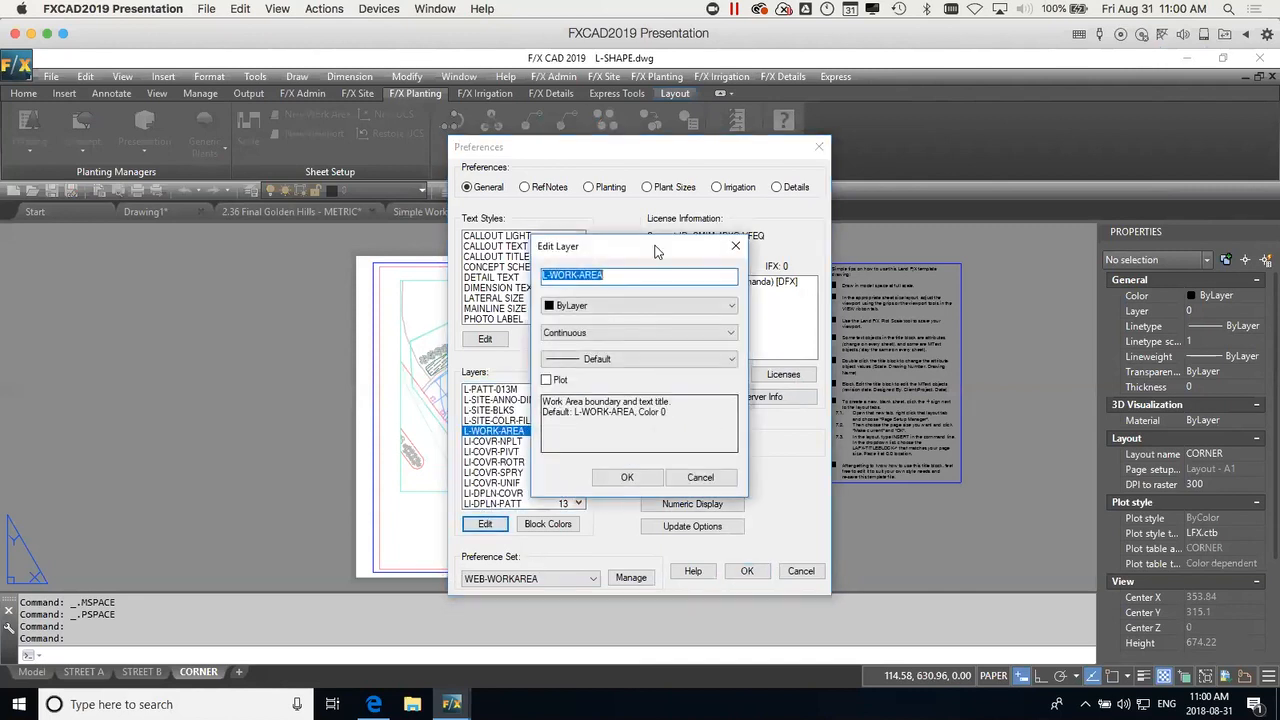
left_click_drag(657, 251, 844, 216)
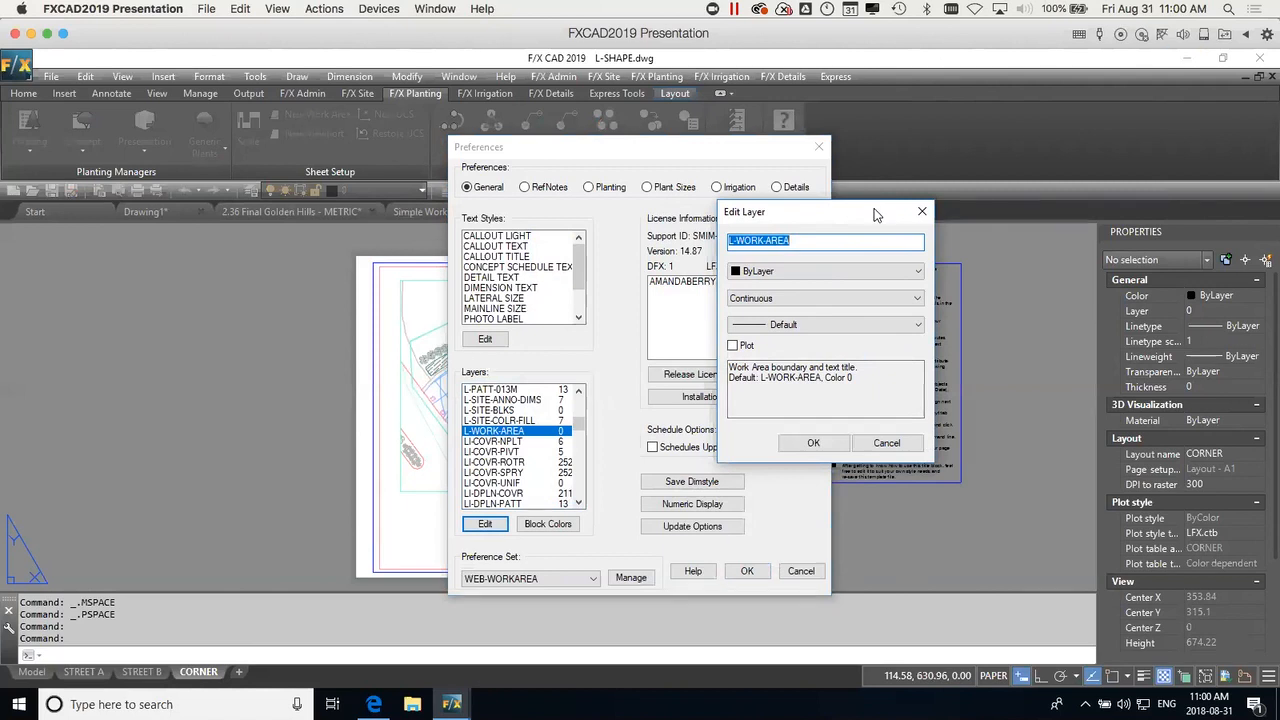
left_click_drag(874, 211, 913, 230)
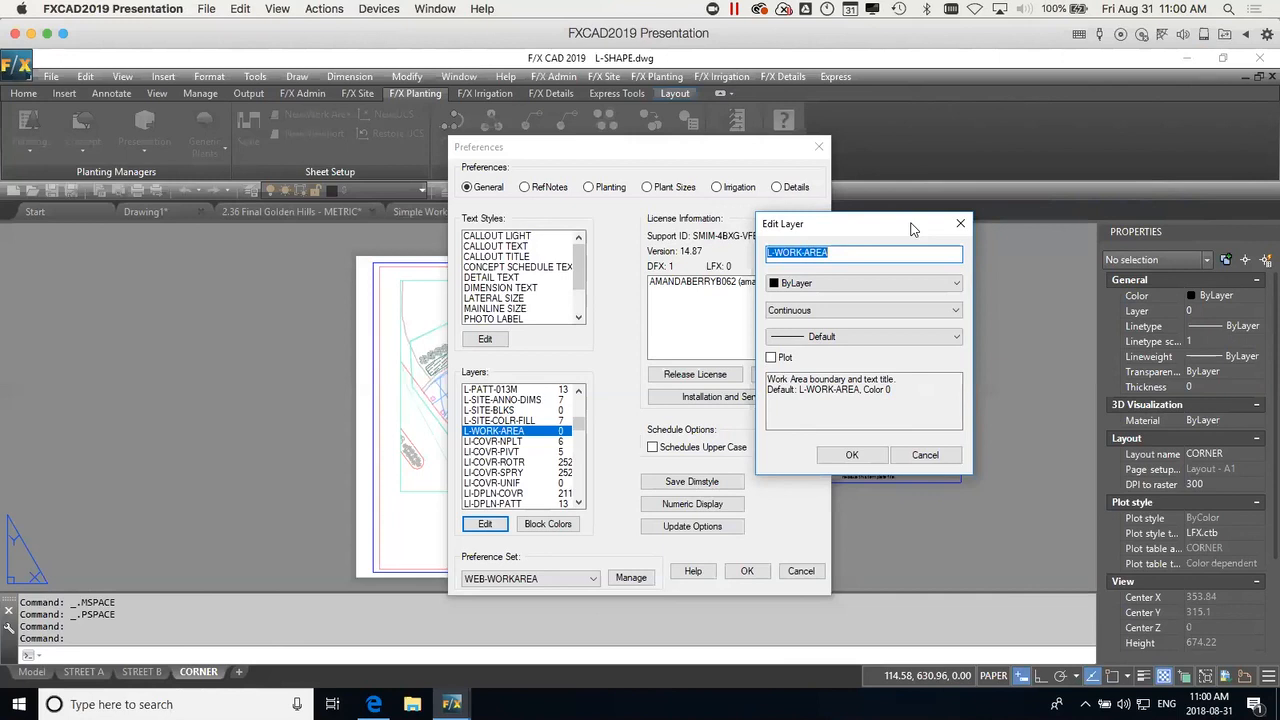
left_click(848, 255)
mouse_move(848, 255)
left_mouse_down()
mouse_move(769, 255)
mouse_move(843, 255)
left_mouse_up()
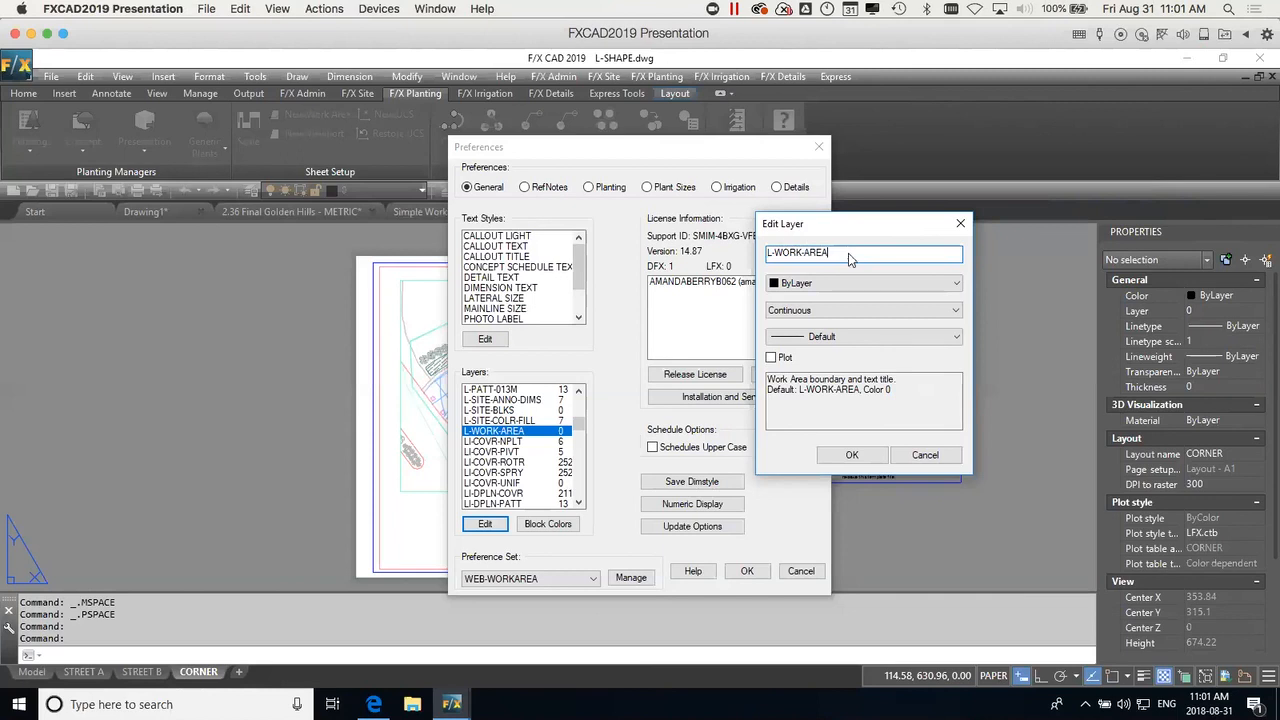
left_click(940, 455)
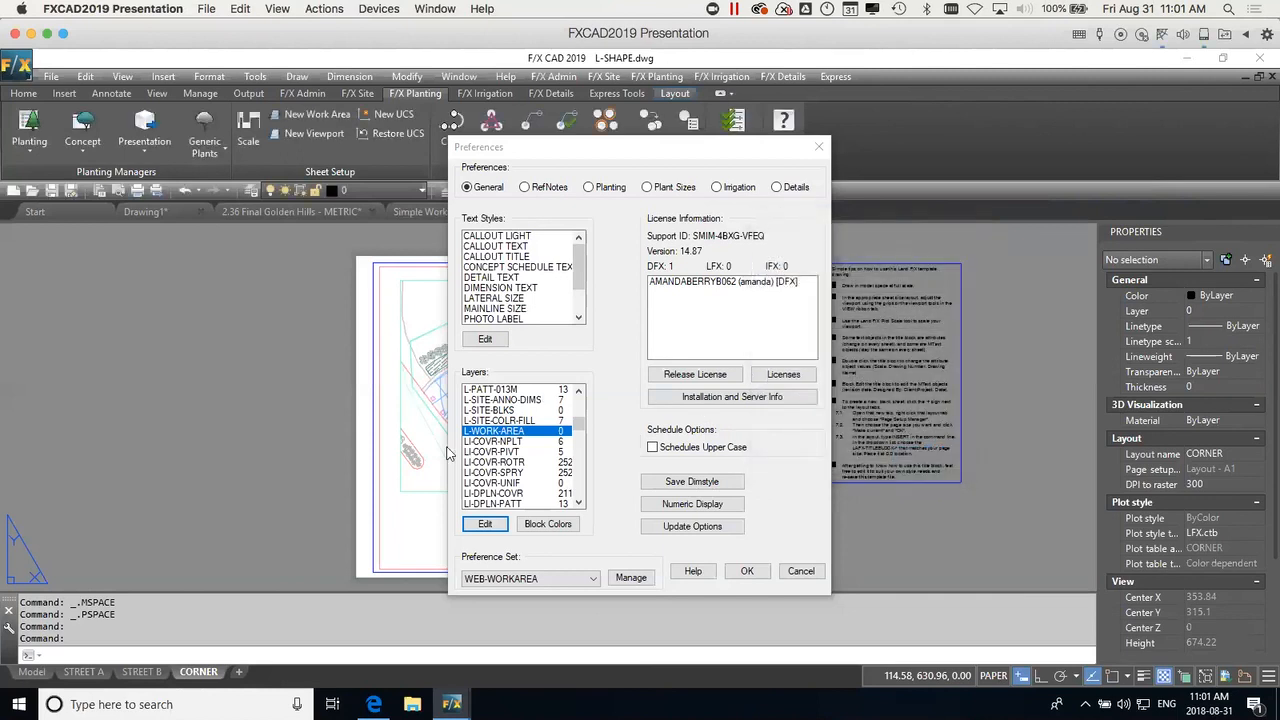
left_click(818, 147)
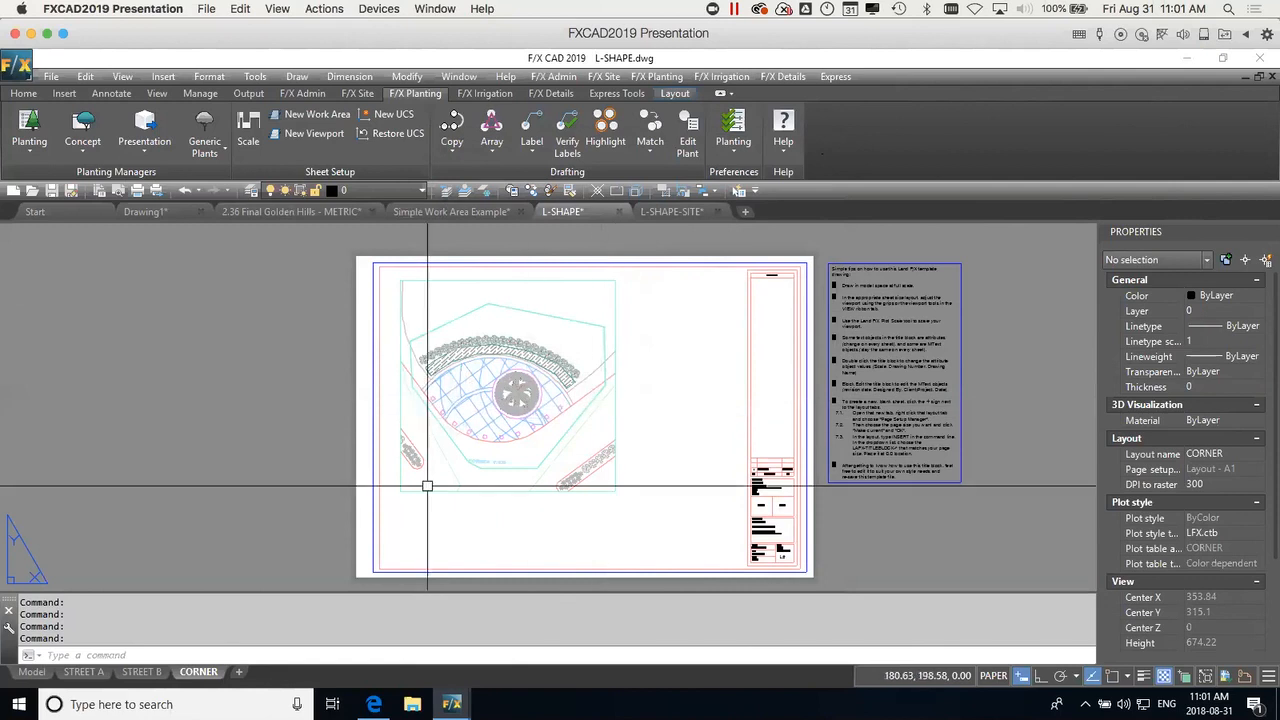
Switch the L-SHAPE drawing to model space, and select the work area xref to check its layer.
left_click(32, 672)
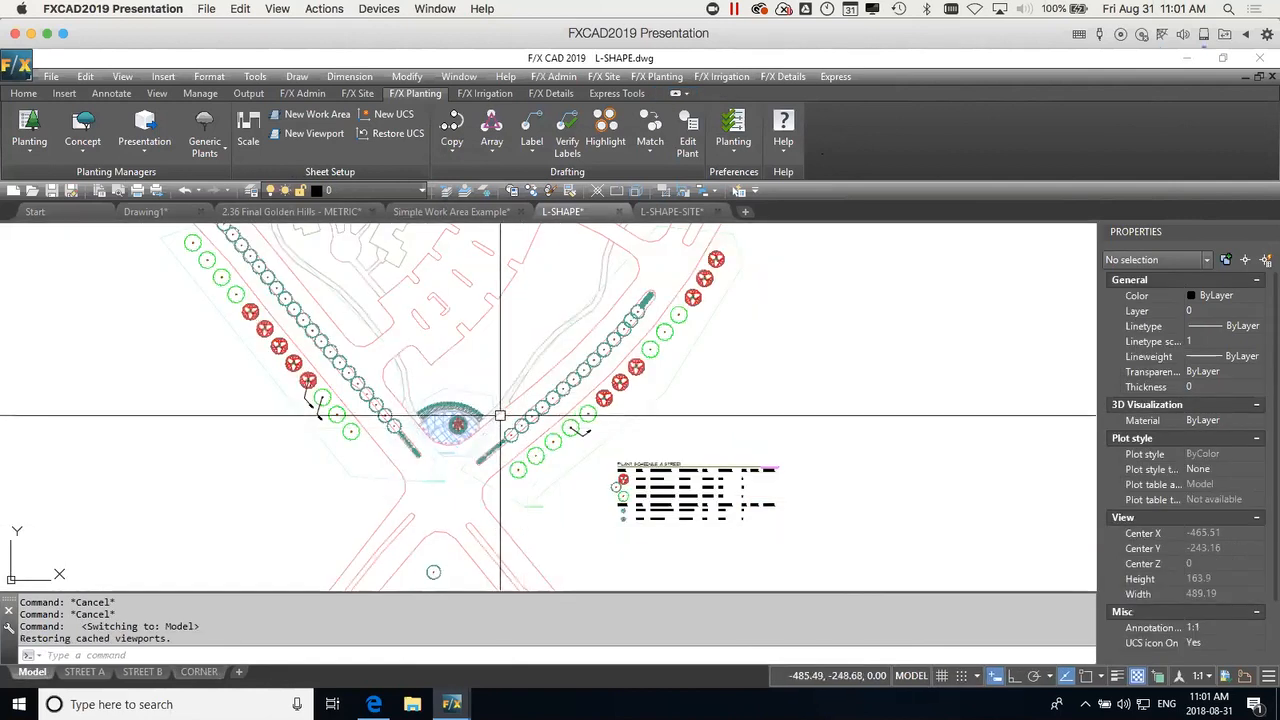
left_click(486, 401)
left_click(471, 390)
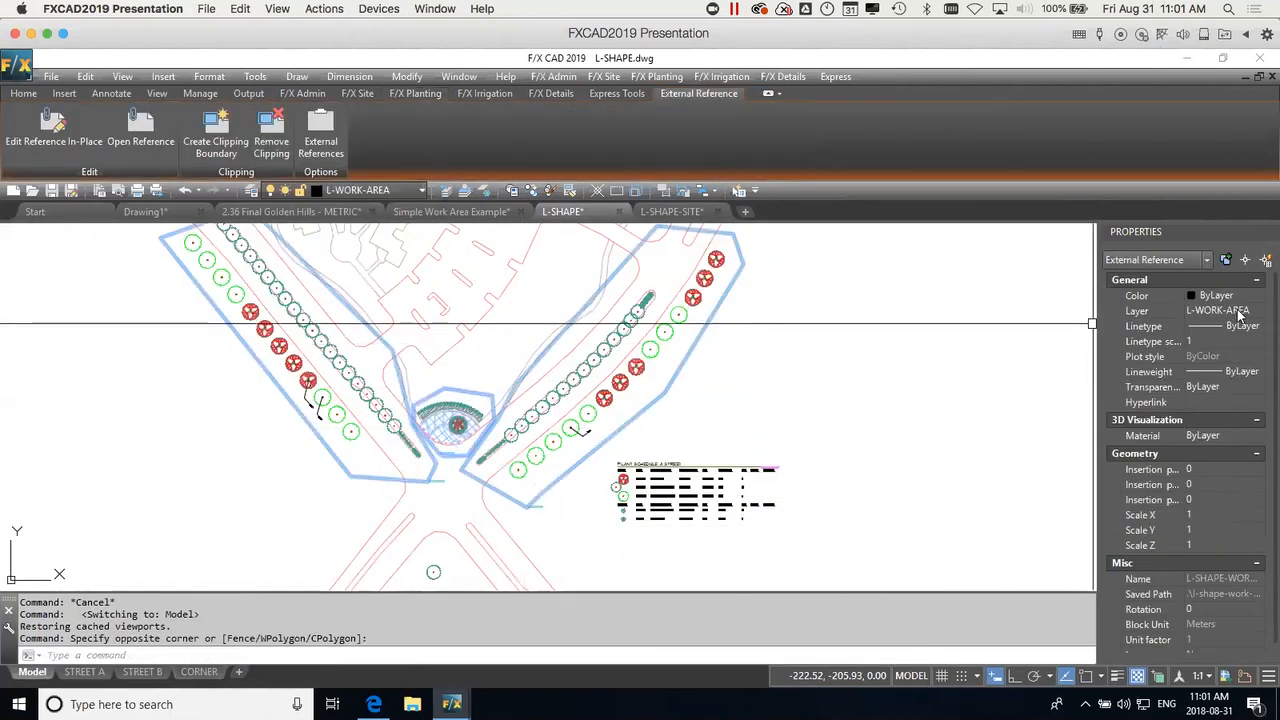